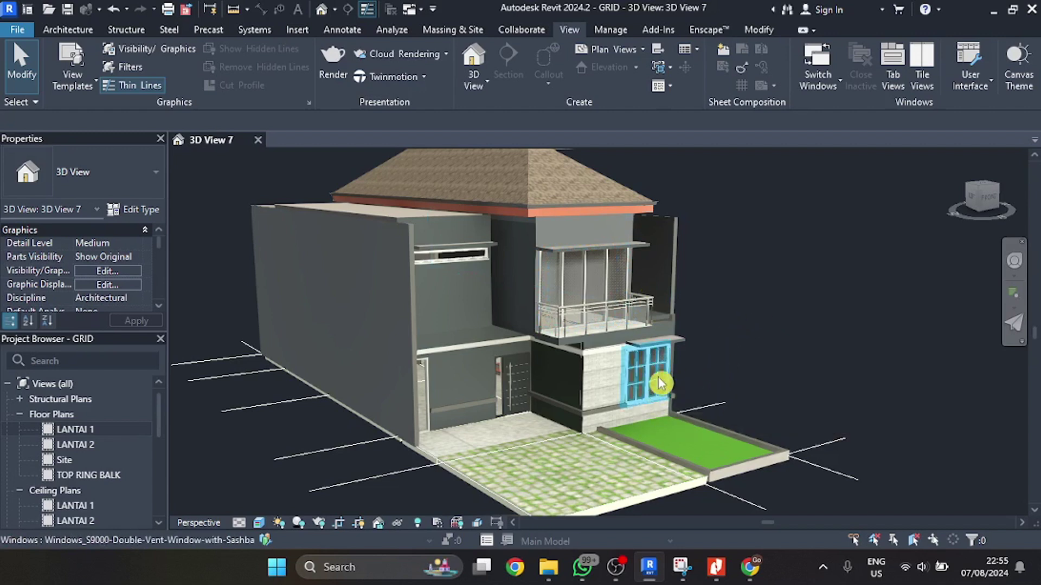
# - Examine the finished two-storey house model in 3D, including its front facade, balcony, windows and entrance
pyautogui.scroll(4, 530, 358)
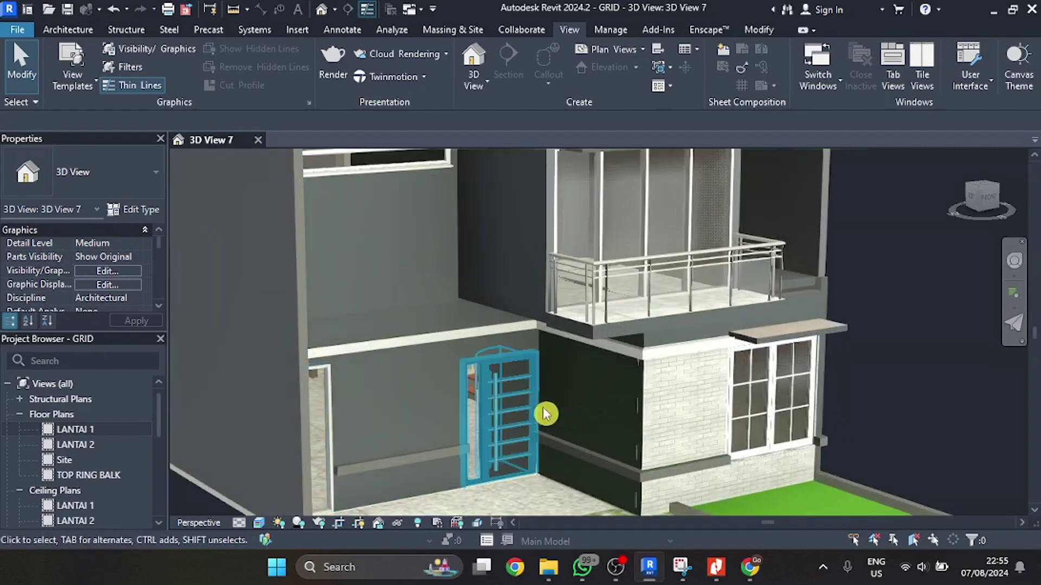
pyautogui.scroll(-4, 558, 301)
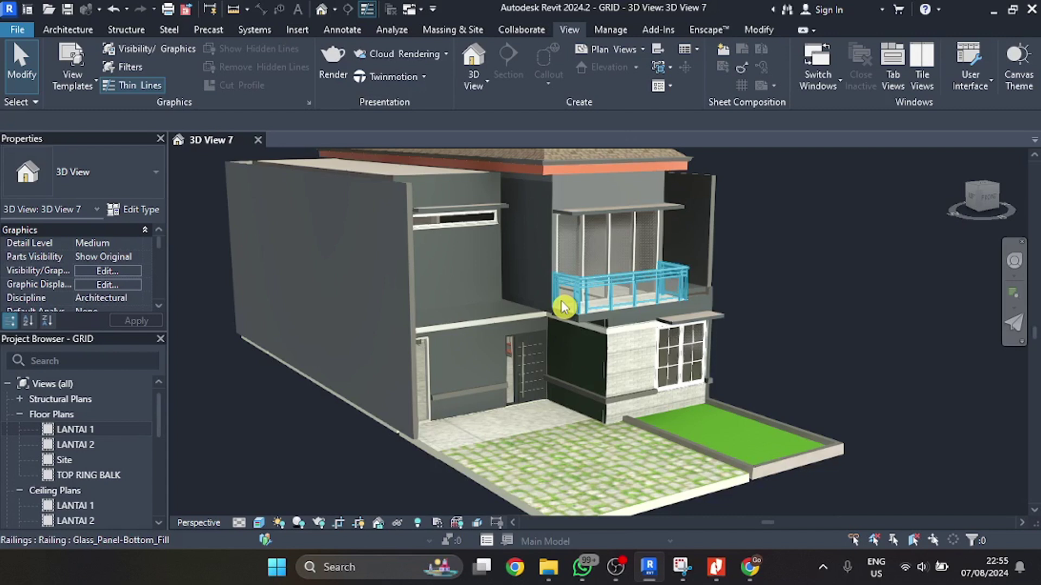
pyautogui.scroll(-3, 564, 307)
pyautogui.keyDown('shift'); pyautogui.moveTo(623, 347); pyautogui.dragTo(724, 207, button='middle'); pyautogui.keyUp('shift')
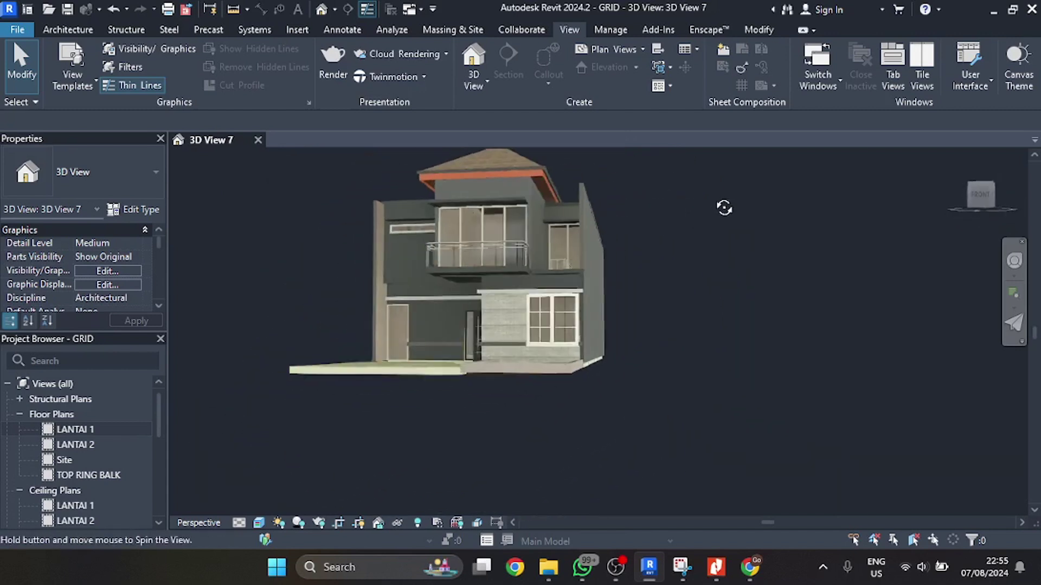
pyautogui.moveTo(511, 268)
pyautogui.keyDown('shift'); pyautogui.mouseDown(button='middle')
pyautogui.moveTo(576, 295)
pyautogui.moveTo(593, 283)
pyautogui.moveTo(551, 292)
pyautogui.moveTo(609, 279)
pyautogui.moveTo(600, 288)
pyautogui.moveTo(506, 284)
pyautogui.moveTo(537, 310)
pyautogui.moveTo(657, 251)
pyautogui.moveTo(495, 246)
pyautogui.moveTo(610, 272)
pyautogui.moveTo(601, 235)
pyautogui.moveTo(609, 291)
pyautogui.moveTo(598, 279)
pyautogui.mouseUp(button='middle'); pyautogui.keyUp('shift')
pyautogui.scroll(3, 577, 266)
pyautogui.scroll(-3, 577, 266)
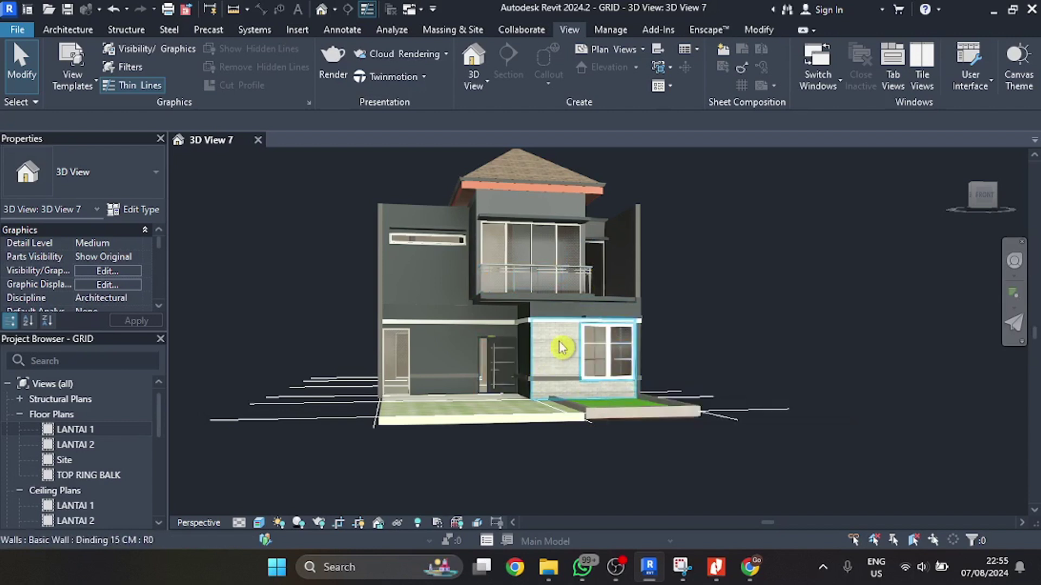
# - Close the GRID project without saving changes and create a new project from the Architectural Template
pyautogui.click(258, 141)
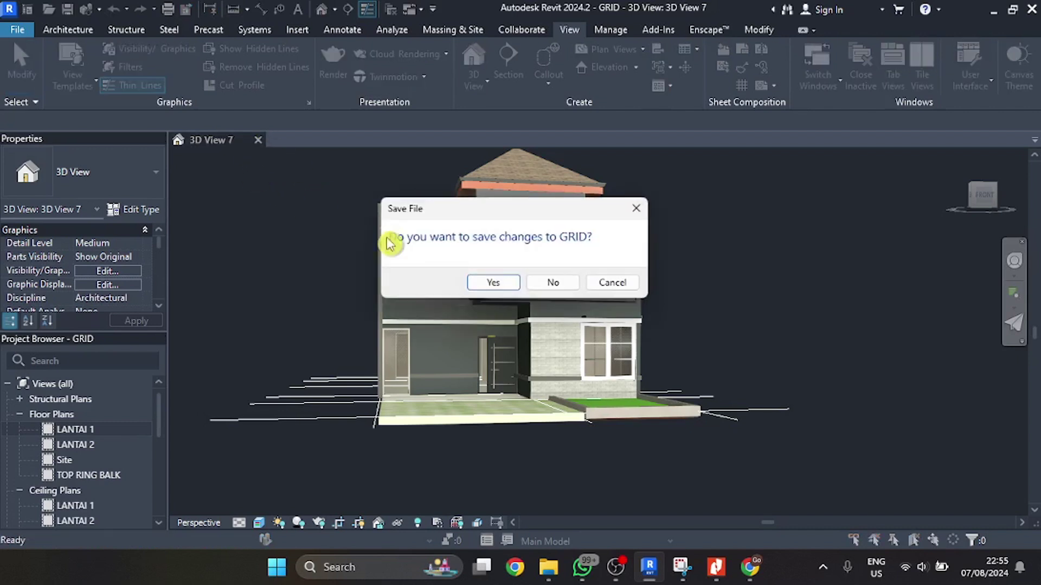
pyautogui.click(554, 286)
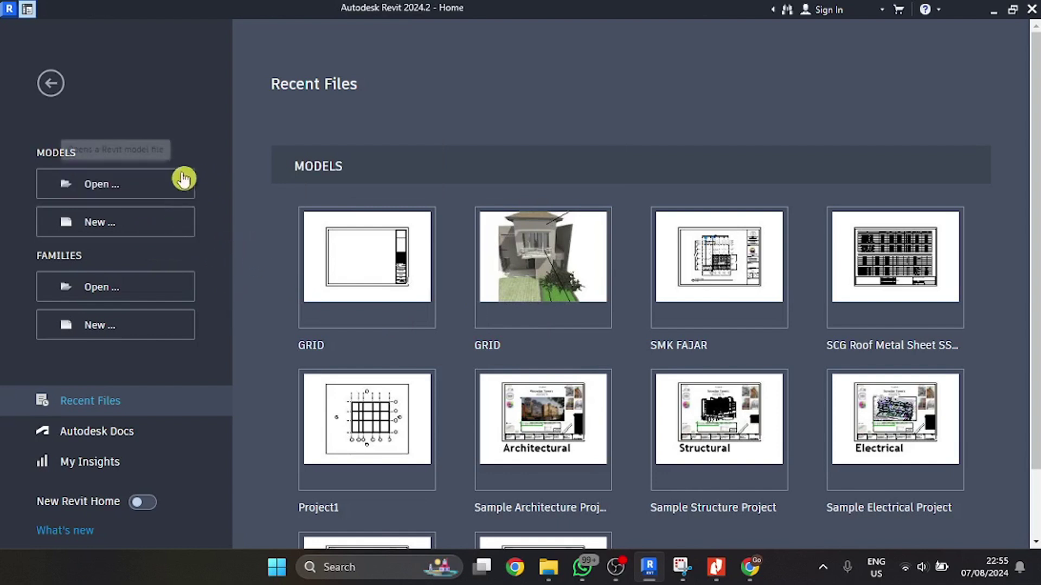
pyautogui.click(154, 232)
pyautogui.click(508, 254)
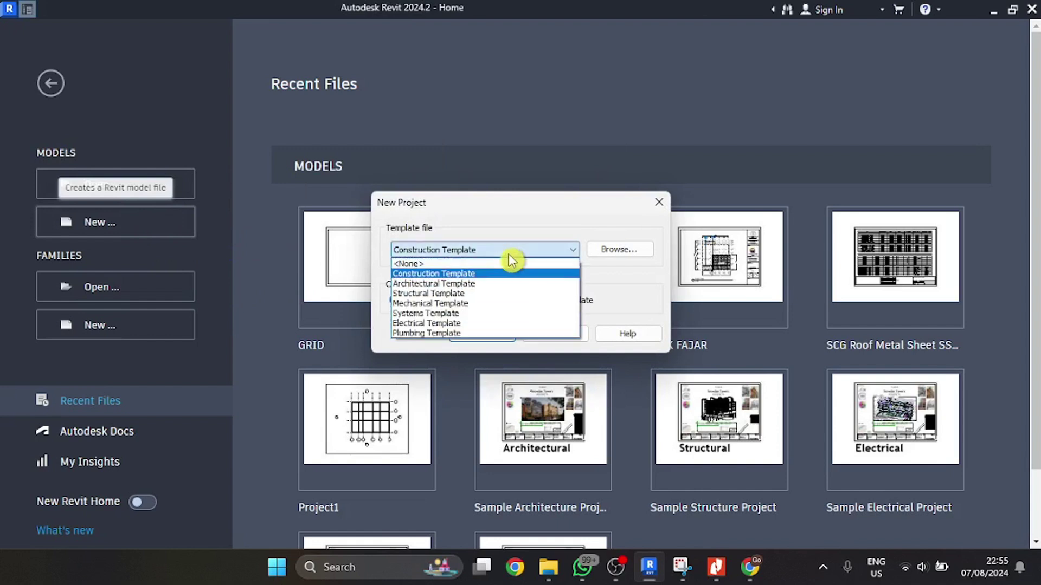
pyautogui.click(510, 284)
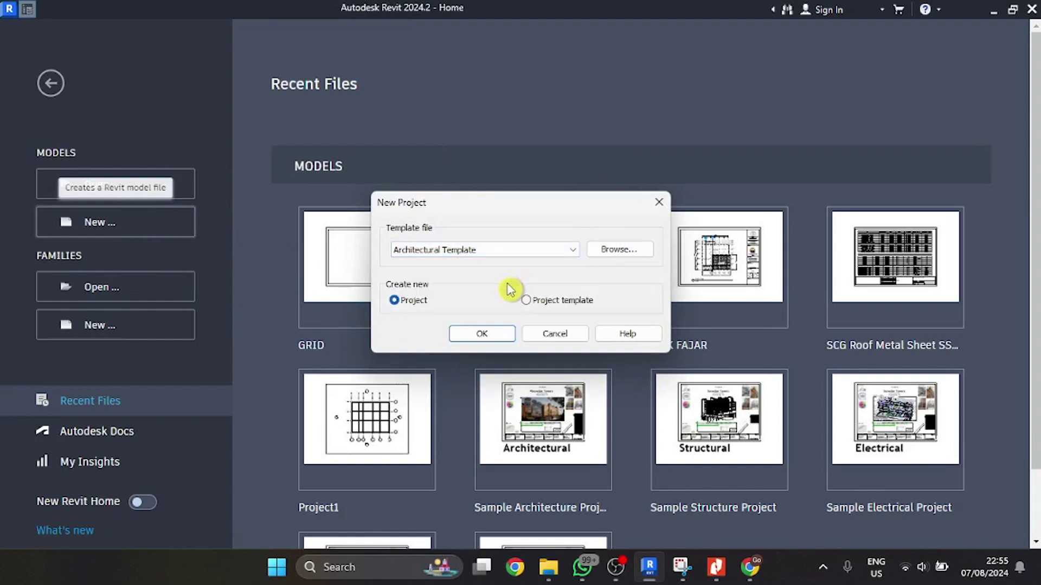
pyautogui.click(492, 336)
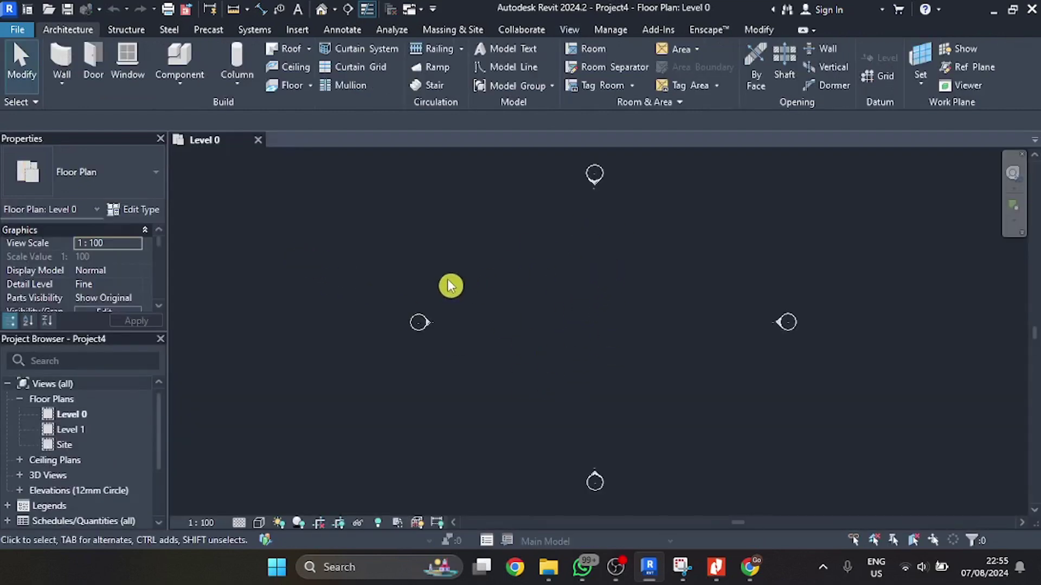
pyautogui.scroll(-2, 424, 288)
pyautogui.scroll(4, 542, 277)
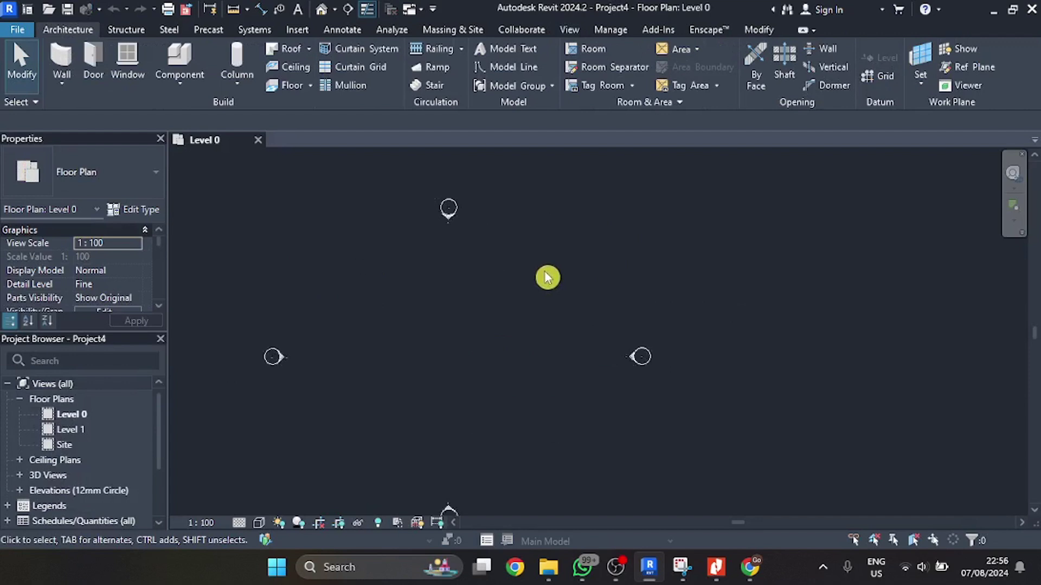
pyautogui.scroll(-2, 517, 279)
pyautogui.scroll(-3, 499, 302)
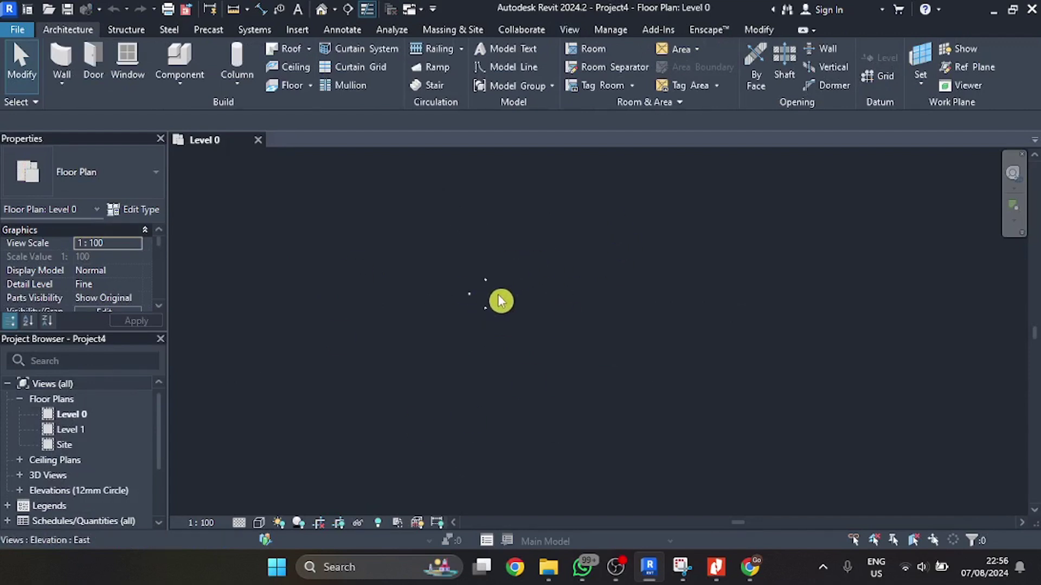
pyautogui.scroll(7, 494, 298)
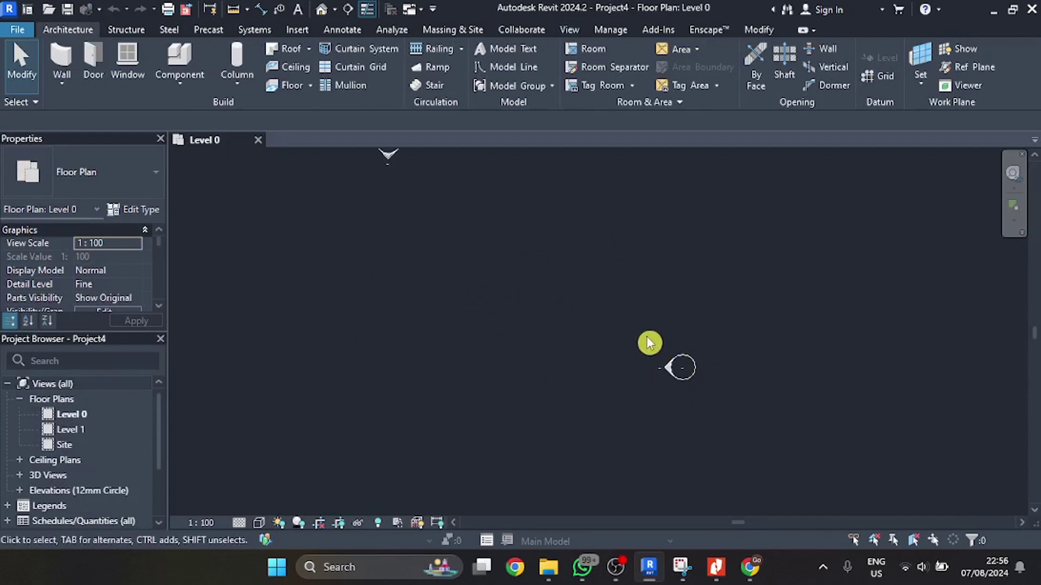
pyautogui.scroll(-3, 608, 326)
pyautogui.moveTo(599, 309); pyautogui.dragTo(711, 371)
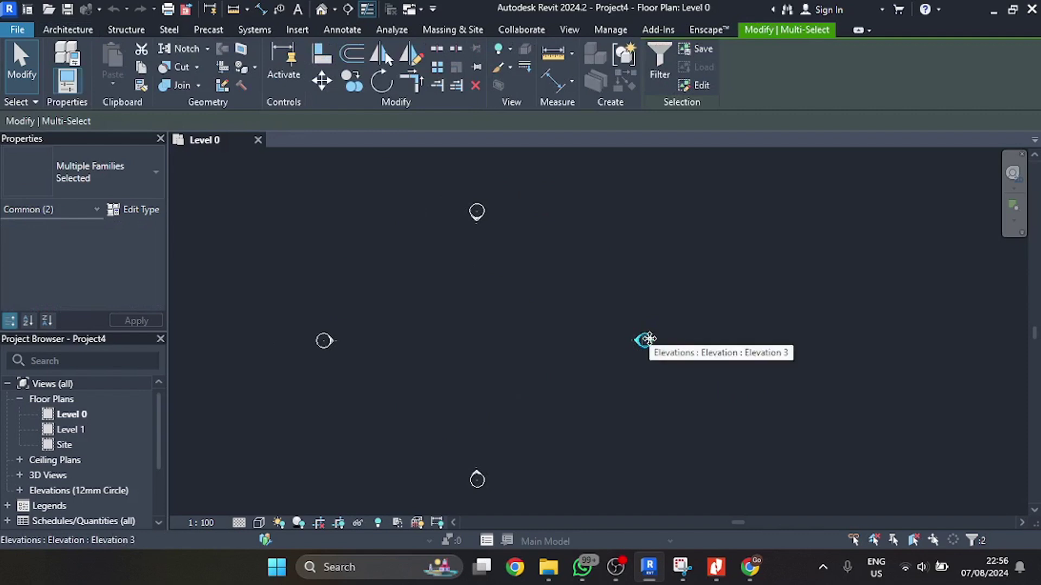
pyautogui.click(678, 395)
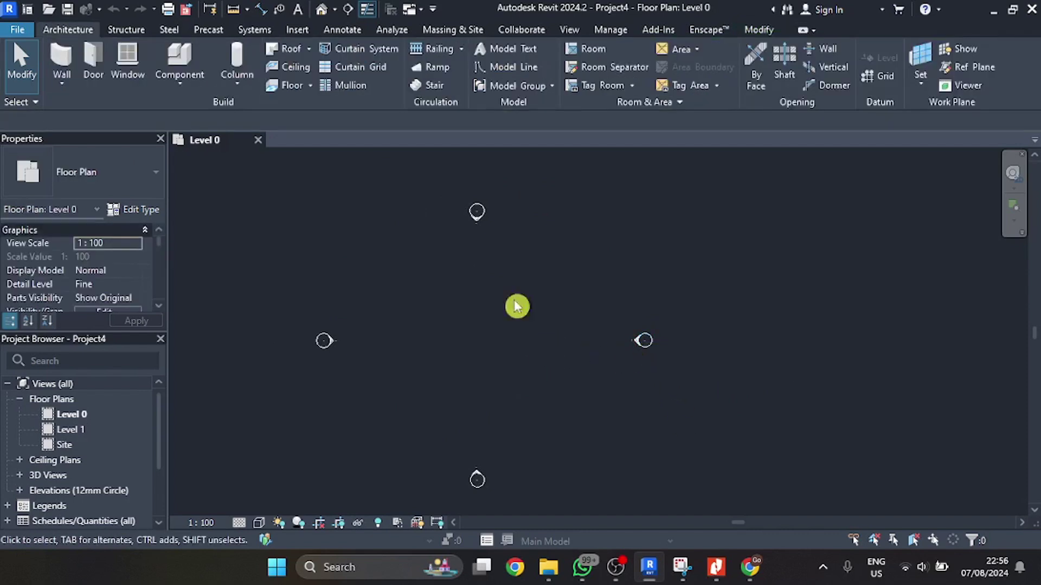
# - Move the east, west and north elevation markers outward on the Level 0 plan to enlarge the drawing area
pyautogui.moveTo(555, 276); pyautogui.dragTo(755, 435)
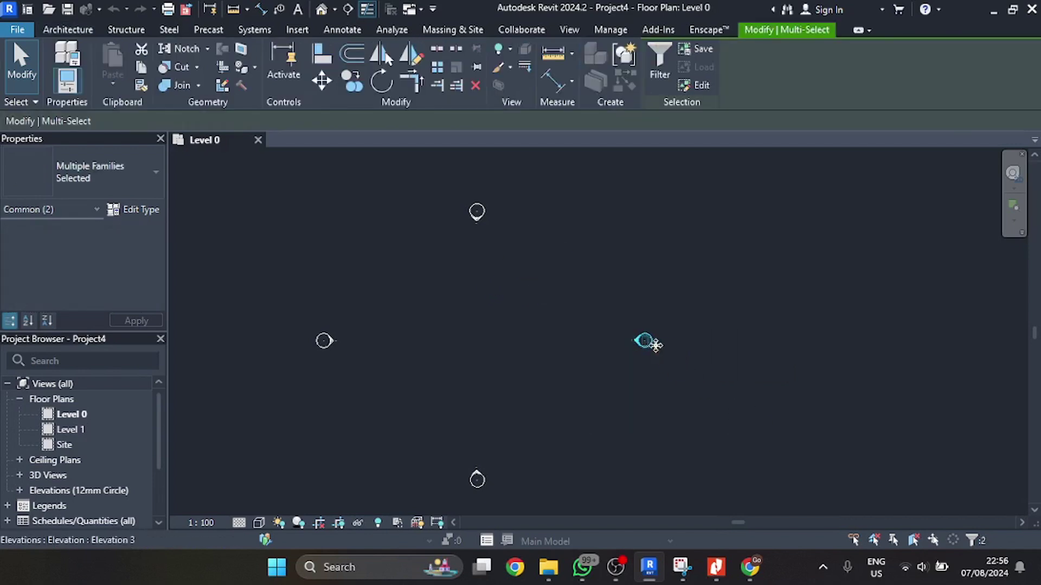
pyautogui.moveTo(689, 343); pyautogui.dragTo(739, 371)
pyautogui.moveTo(293, 315); pyautogui.dragTo(379, 401)
pyautogui.moveTo(324, 340); pyautogui.dragTo(244, 344)
pyautogui.click(454, 232)
pyautogui.moveTo(433, 187)
pyautogui.mouseDown()
pyautogui.moveTo(487, 239)
pyautogui.moveTo(492, 175)
pyautogui.mouseUp()
pyautogui.click(514, 212)
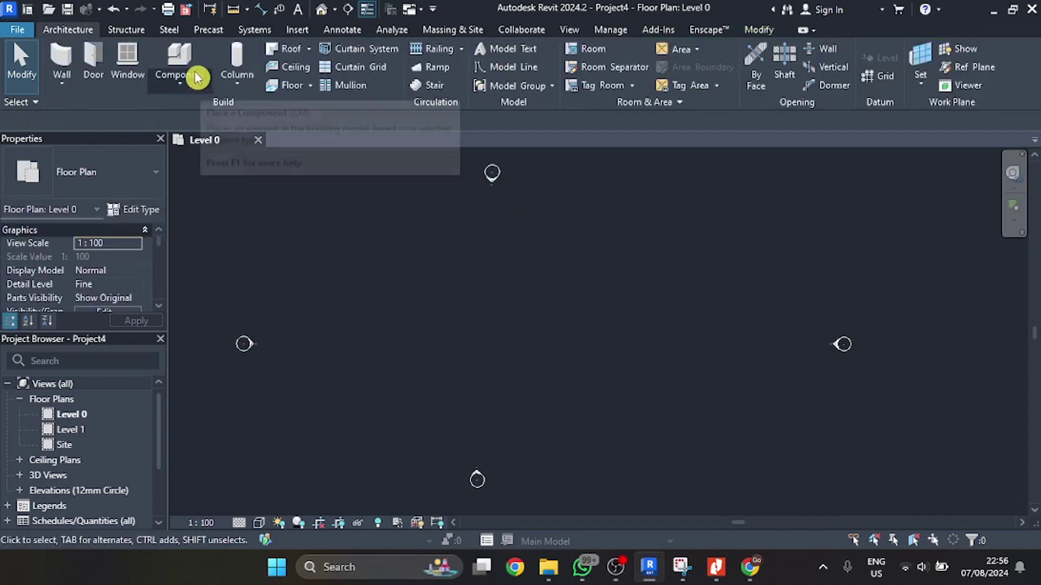
# - Set the project's length units to centimeters with the cm unit symbol
pyautogui.click(612, 30)
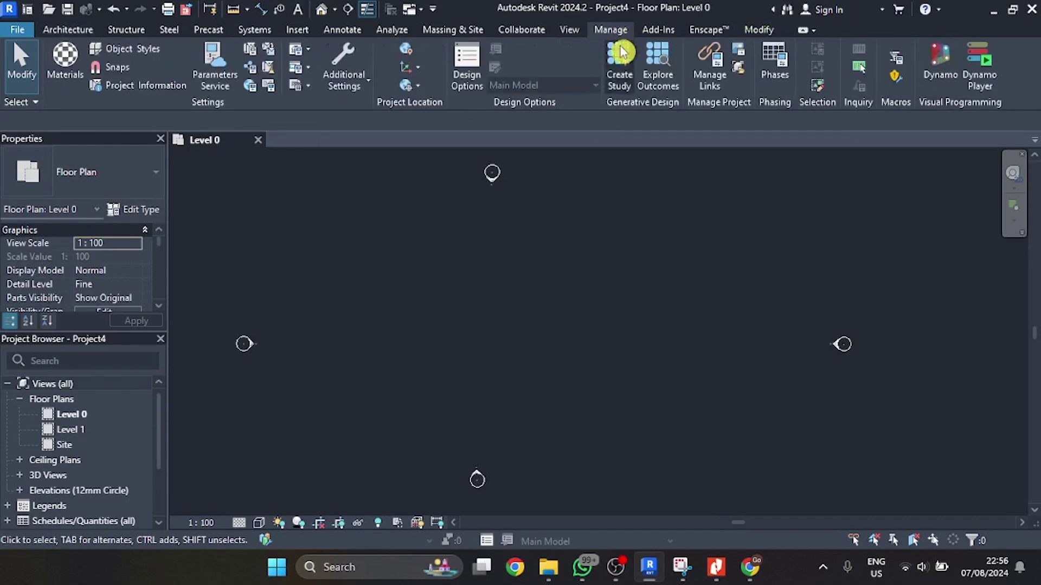
pyautogui.click(270, 88)
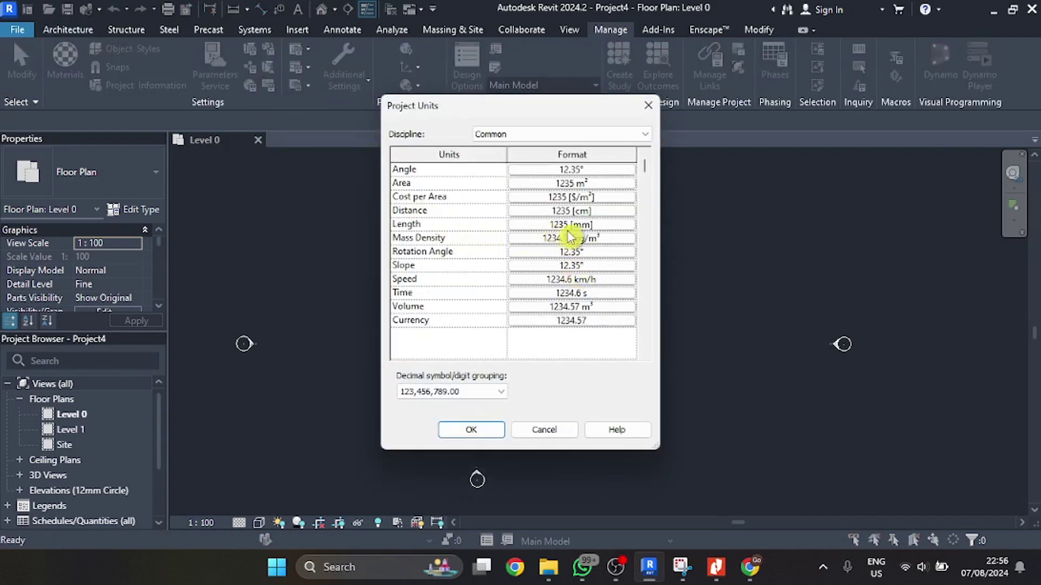
pyautogui.click(599, 225)
pyautogui.click(445, 227)
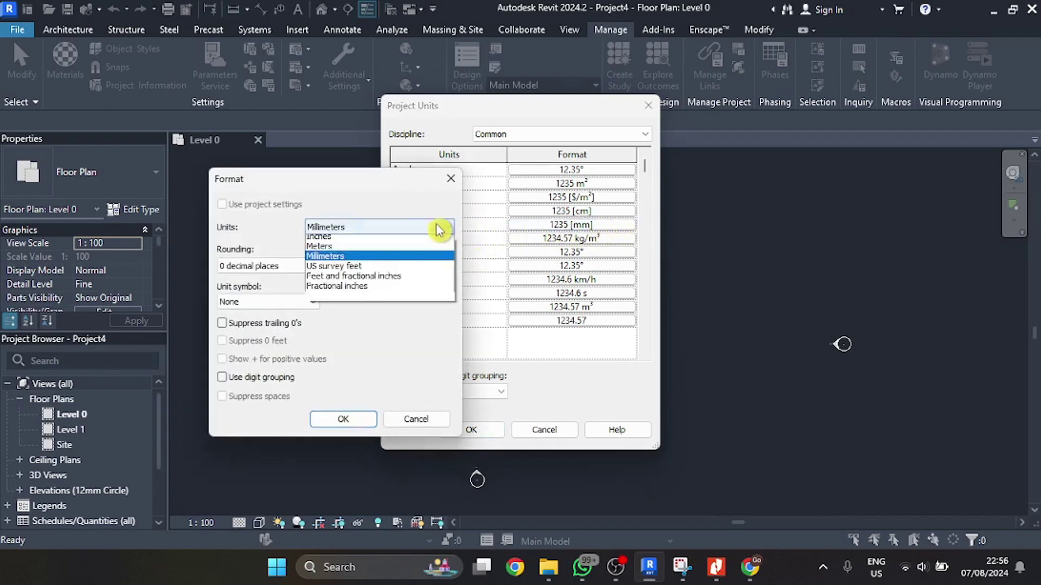
pyautogui.click(407, 244)
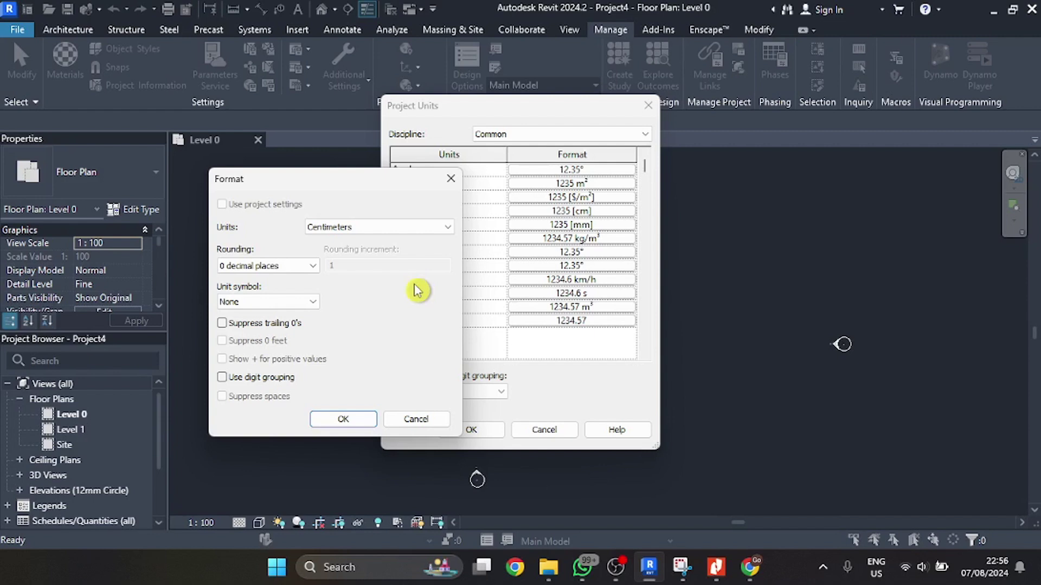
pyautogui.click(310, 302)
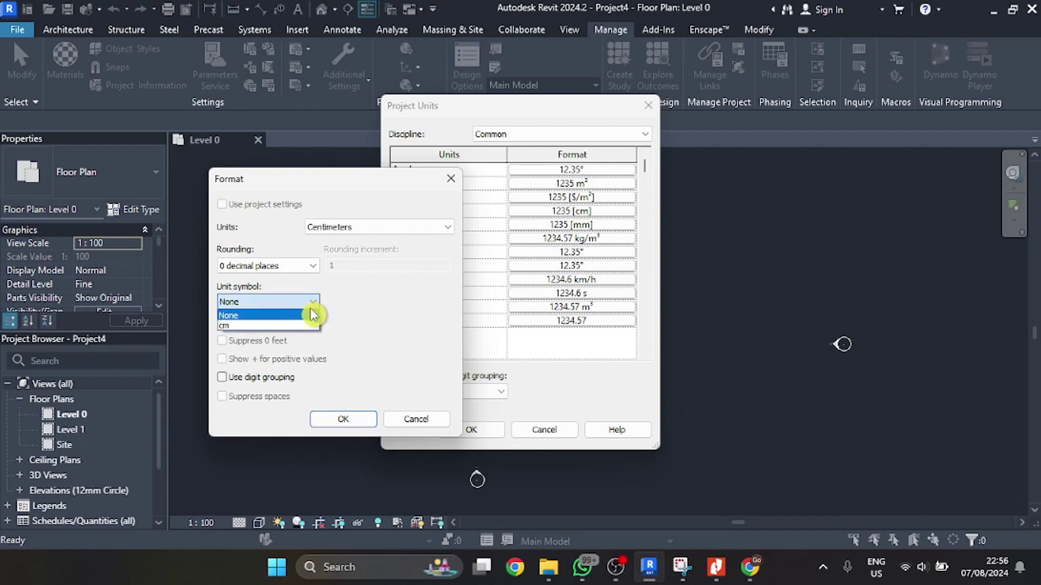
pyautogui.click(296, 326)
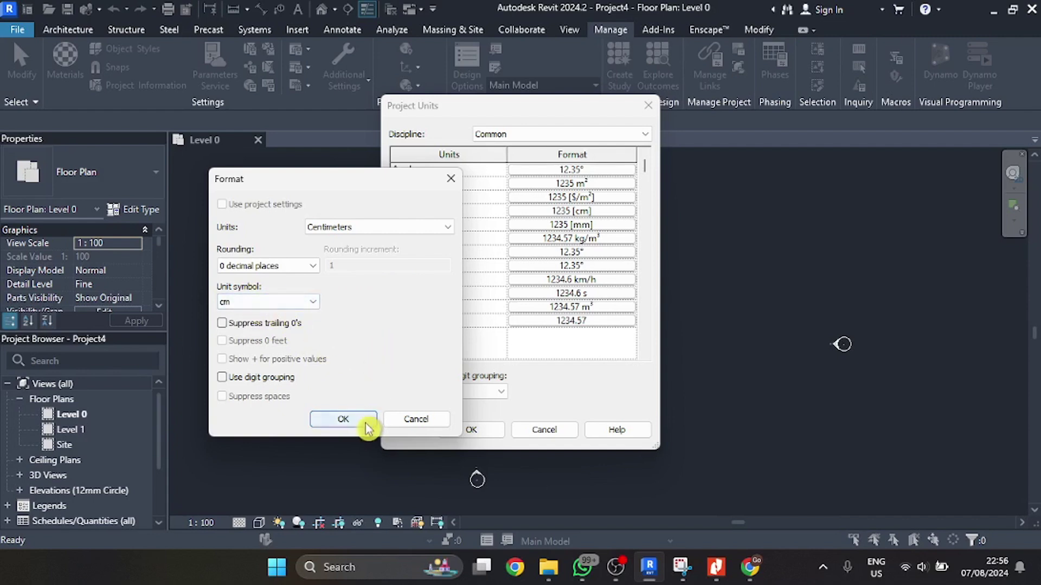
pyautogui.click(344, 420)
pyautogui.click(471, 430)
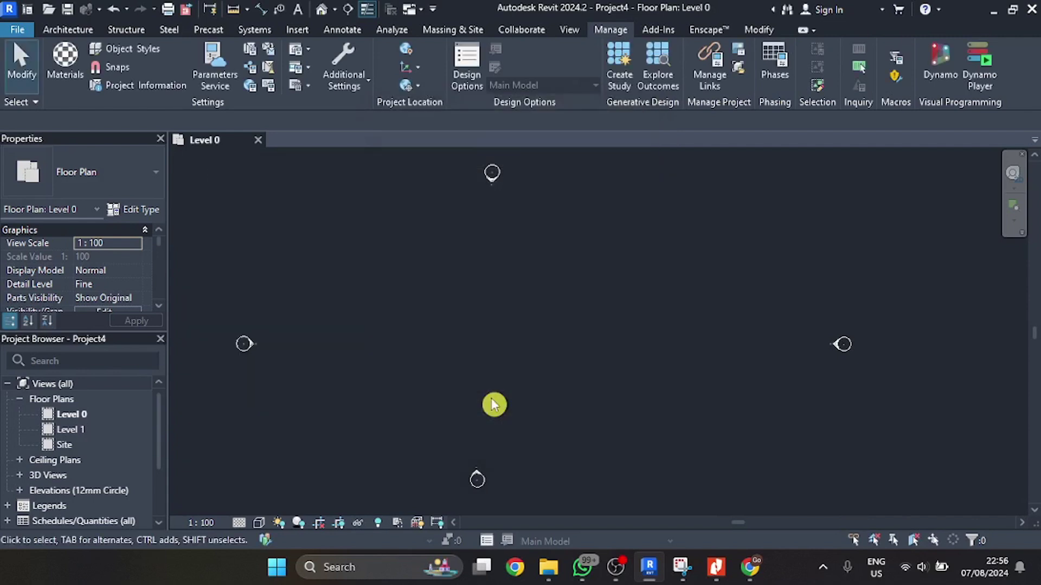
# - Move the south elevation marker farther down on the Level 0 plan, away from the drawing area
pyautogui.scroll(-2, 439, 319)
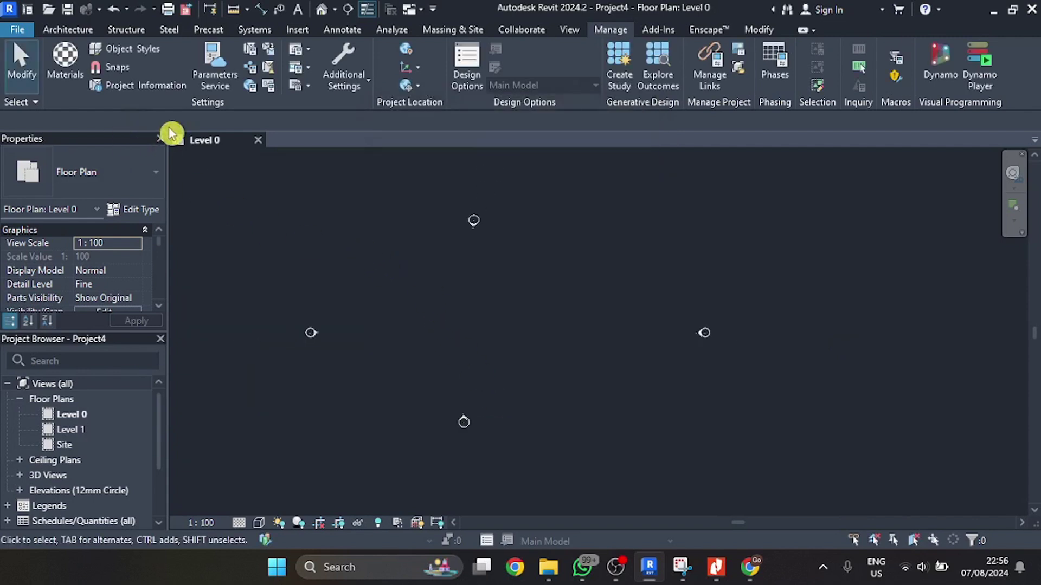
pyautogui.moveTo(446, 423); pyautogui.dragTo(534, 470)
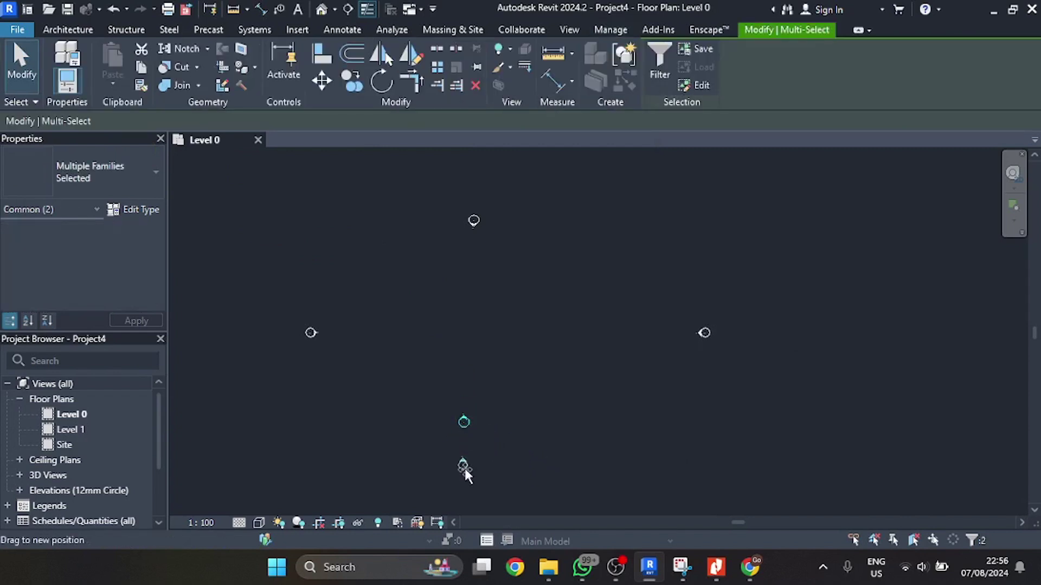
pyautogui.moveTo(465, 471); pyautogui.dragTo(466, 477)
pyautogui.click(508, 405)
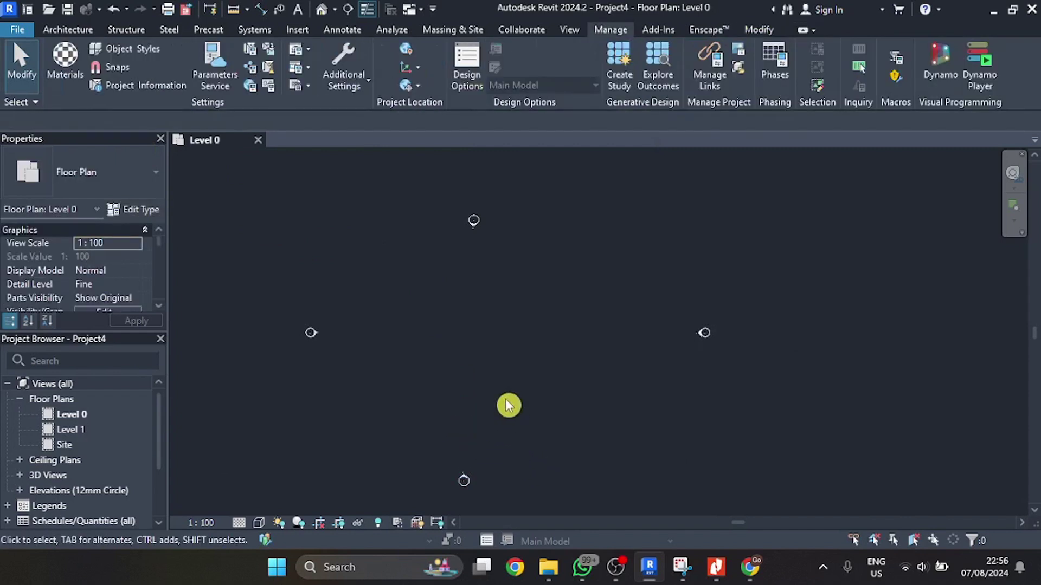
# - Import the CAD drawing GRID - Floor Plan - LANTAI 1.dwg from the Latihan Revit folder on drive D into the Level 0 plan
pyautogui.click(76, 31)
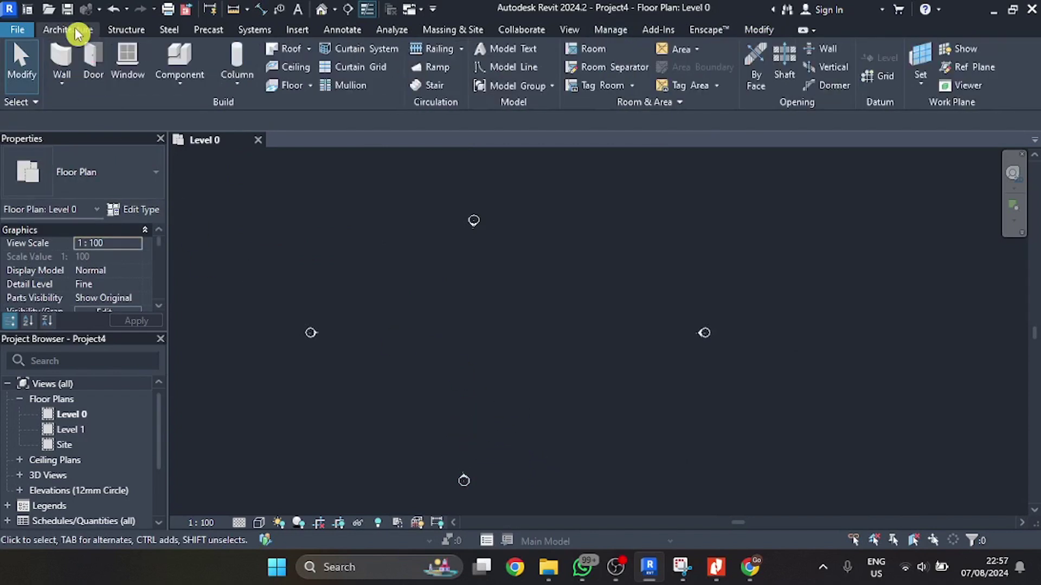
pyautogui.click(299, 32)
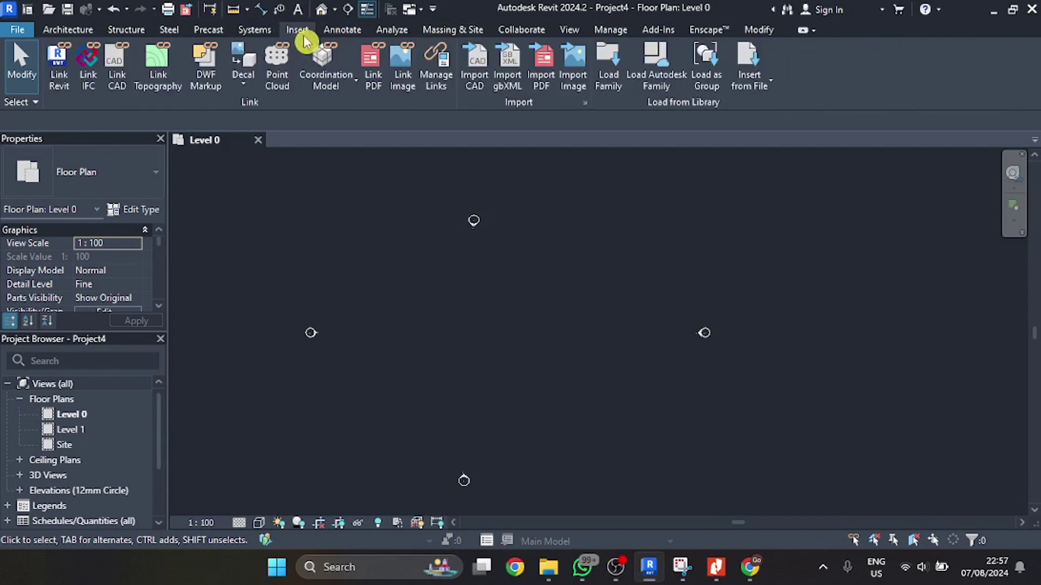
pyautogui.click(476, 81)
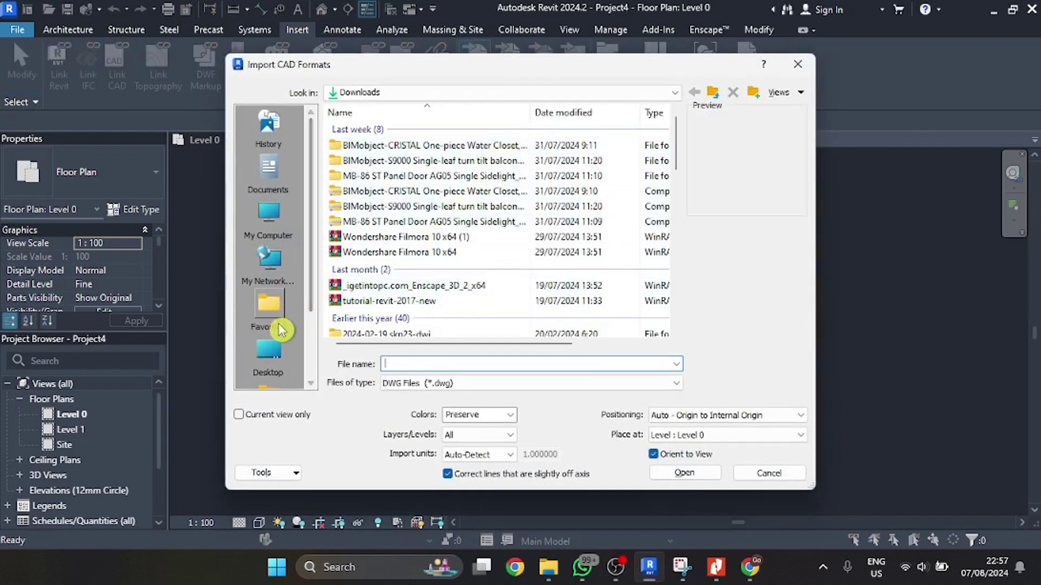
pyautogui.scroll(-2, 281, 330)
pyautogui.scroll(2, 276, 249)
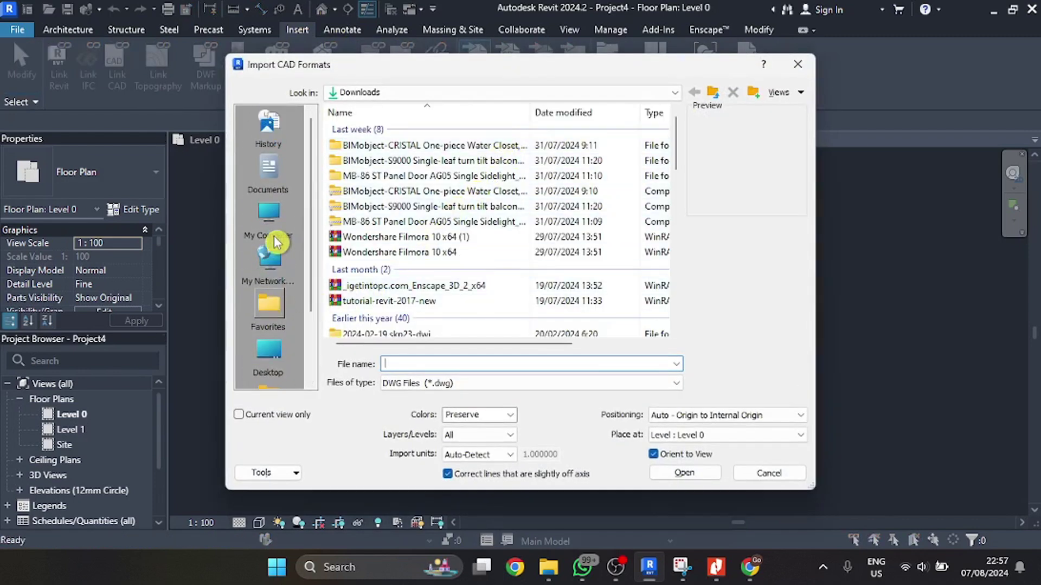
pyautogui.click(282, 227)
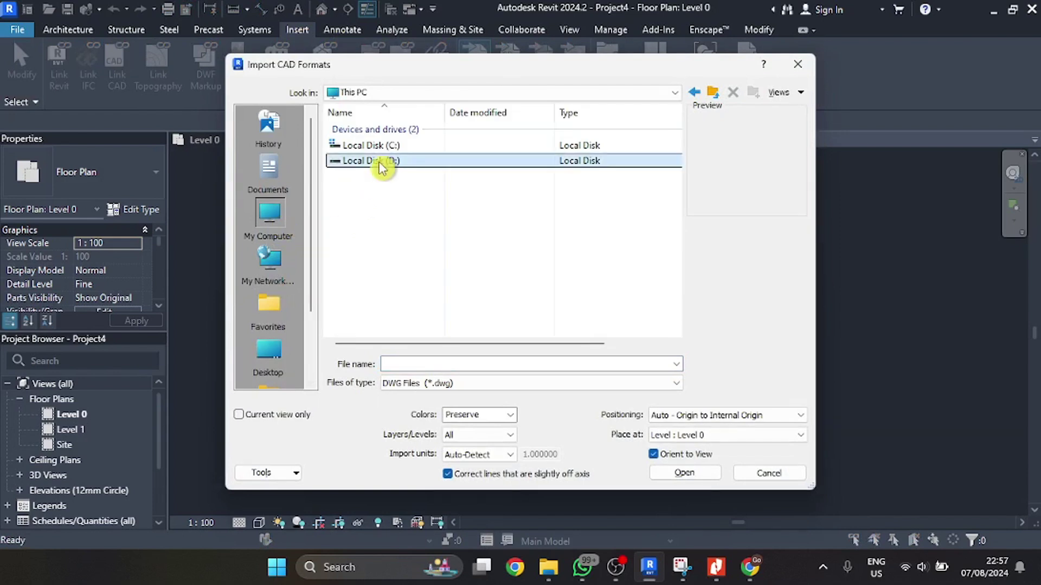
pyautogui.doubleClick(379, 167)
pyautogui.doubleClick(413, 205)
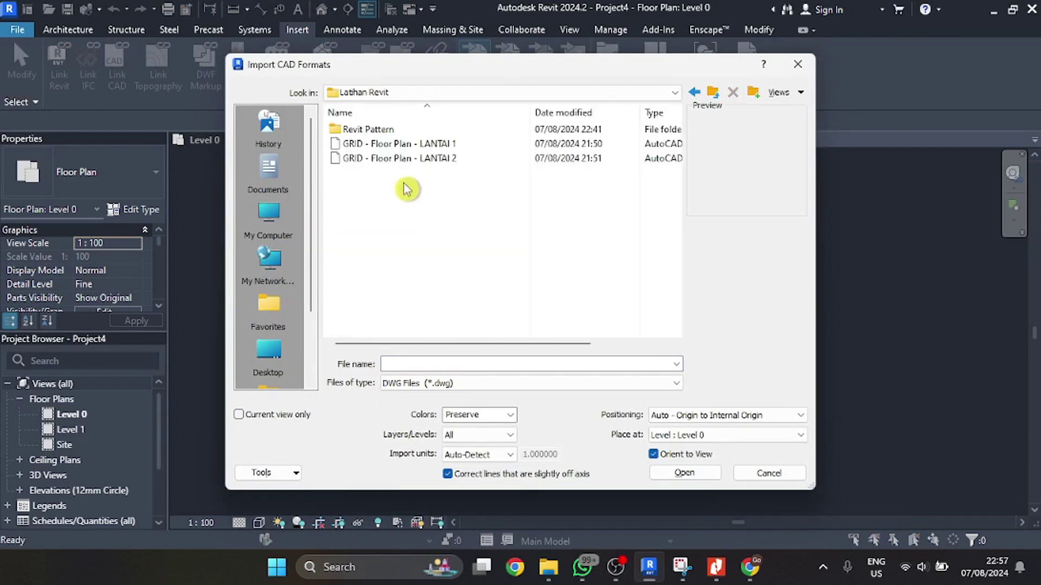
pyautogui.click(423, 144)
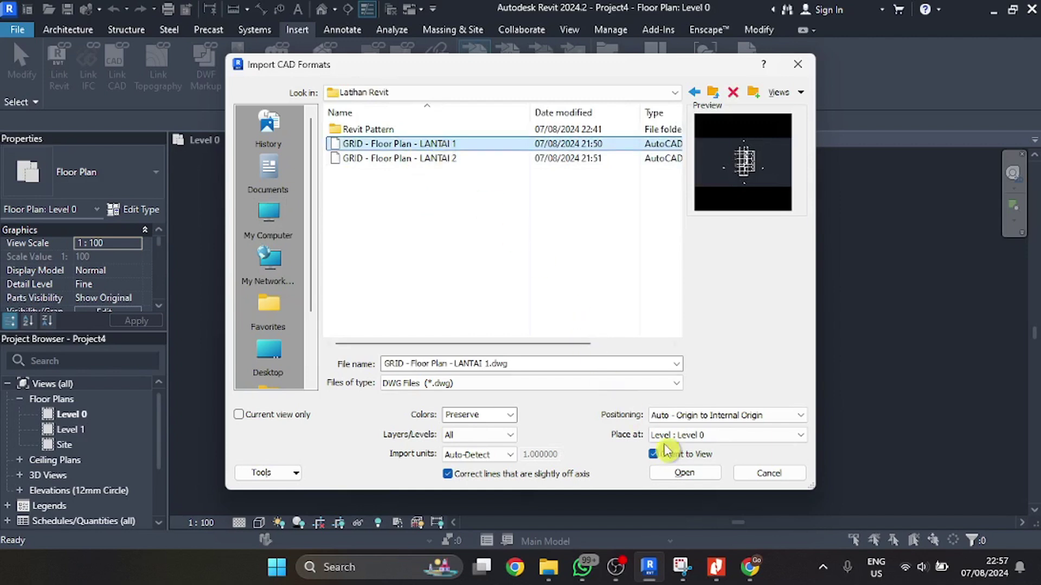
pyautogui.click(697, 473)
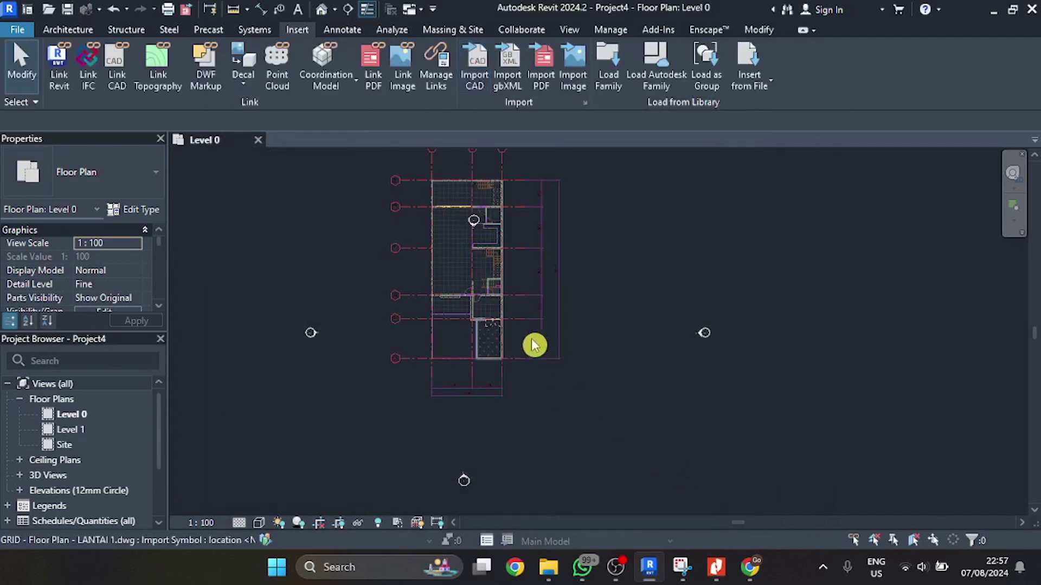
pyautogui.scroll(6, 477, 250)
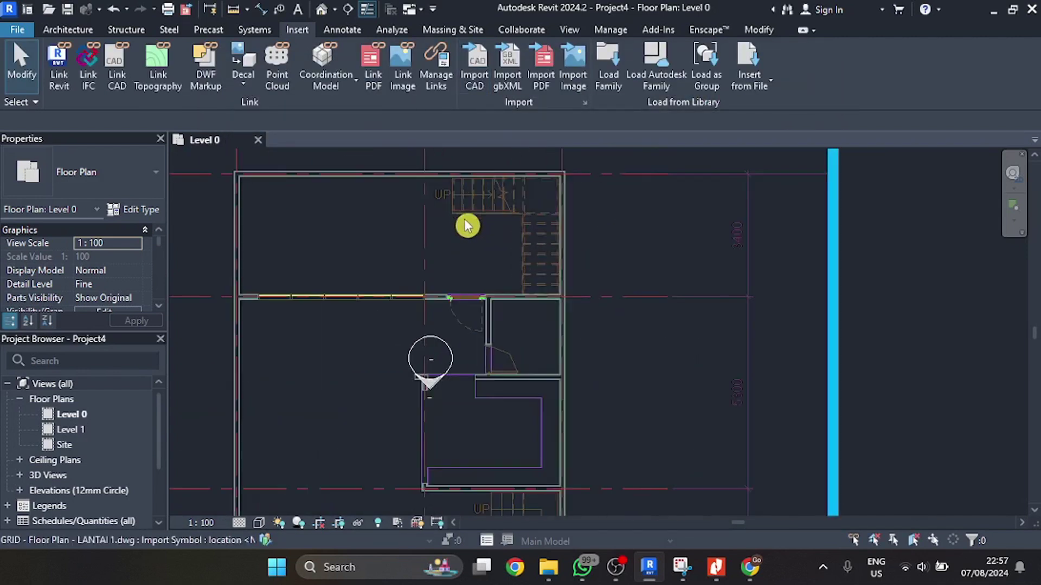
# - Try to move the imported LANTAI 1 floor plan slightly down within the Level 0 view
pyautogui.moveTo(374, 248); pyautogui.dragTo(511, 340, button='middle')
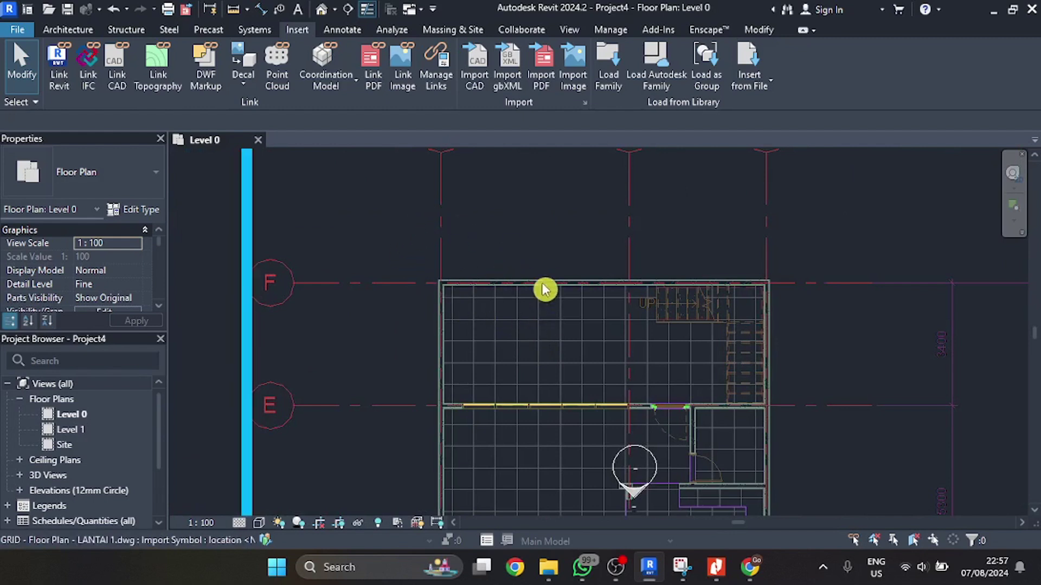
pyautogui.scroll(-4, 465, 249)
pyautogui.click(511, 308)
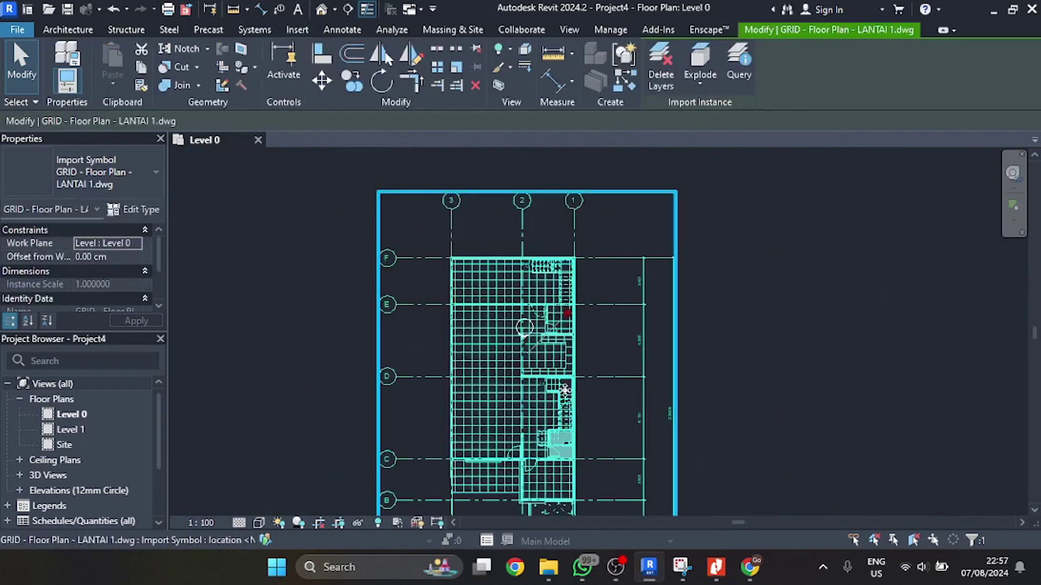
pyautogui.click(737, 308)
pyautogui.scroll(-5, 513, 261)
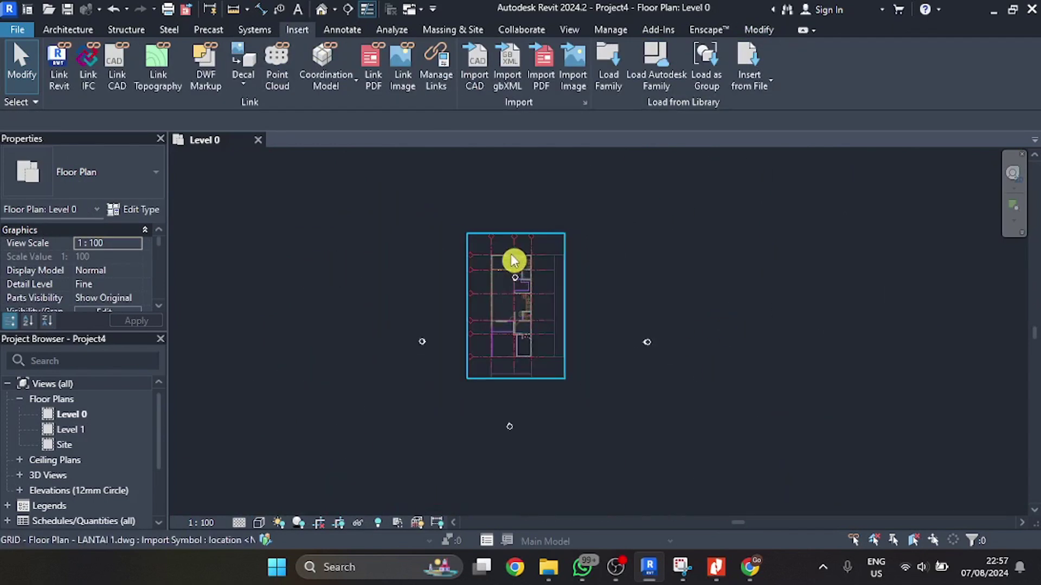
pyautogui.click(526, 320)
pyautogui.click(637, 319)
pyautogui.click(513, 320)
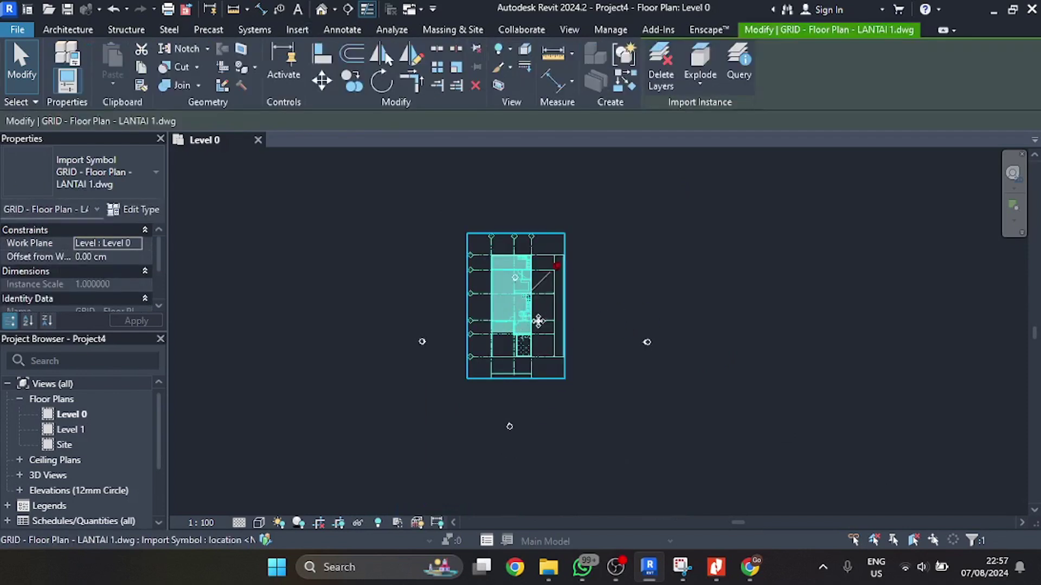
pyautogui.moveTo(538, 321)
pyautogui.mouseDown()
pyautogui.moveTo(578, 327)
pyautogui.moveTo(537, 334)
pyautogui.mouseUp()
pyautogui.scroll(4, 524, 318)
pyautogui.scroll(1, 526, 319)
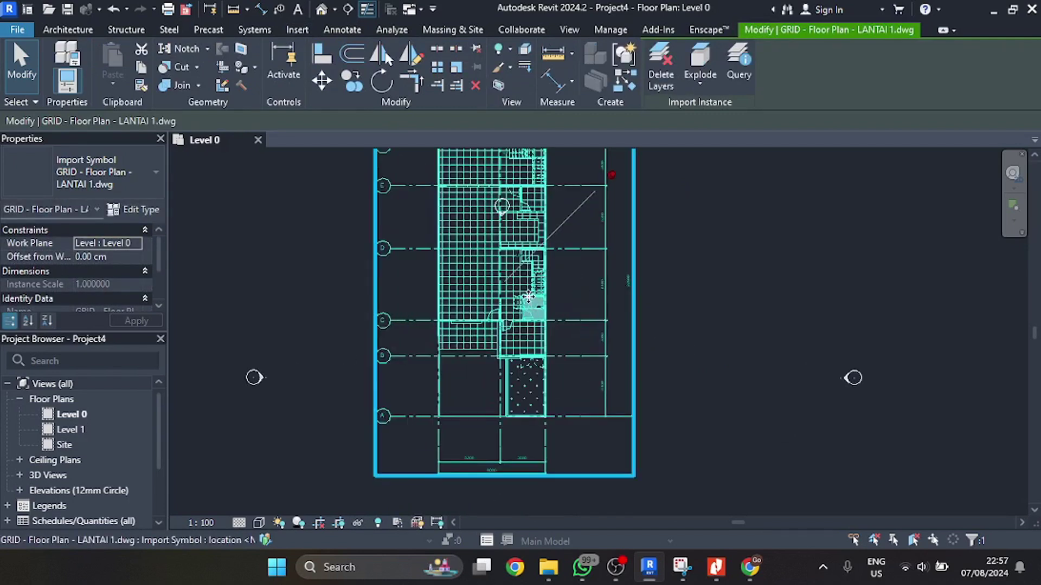
pyautogui.moveTo(533, 291); pyautogui.dragTo(483, 389, button='middle')
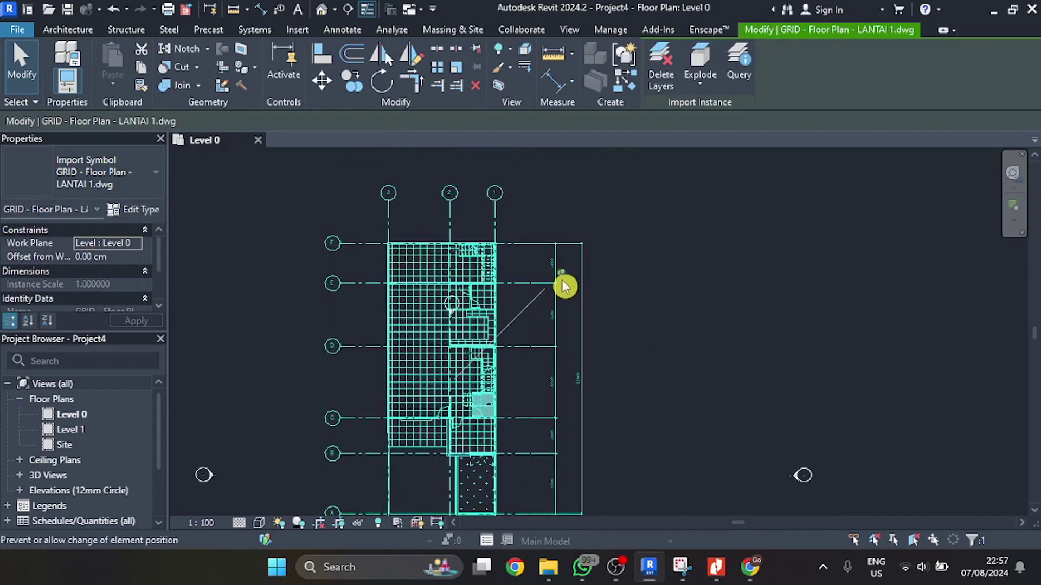
# - Unpin the imported LANTAI 1 floor plan and move it down and right into the area between the elevation markers
pyautogui.click(565, 281)
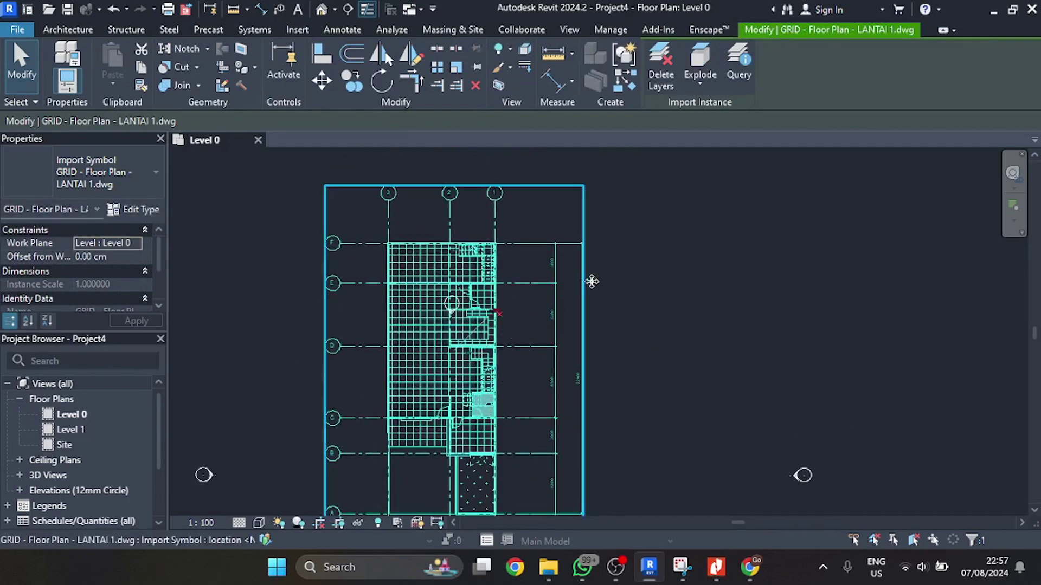
pyautogui.scroll(-5, 520, 239)
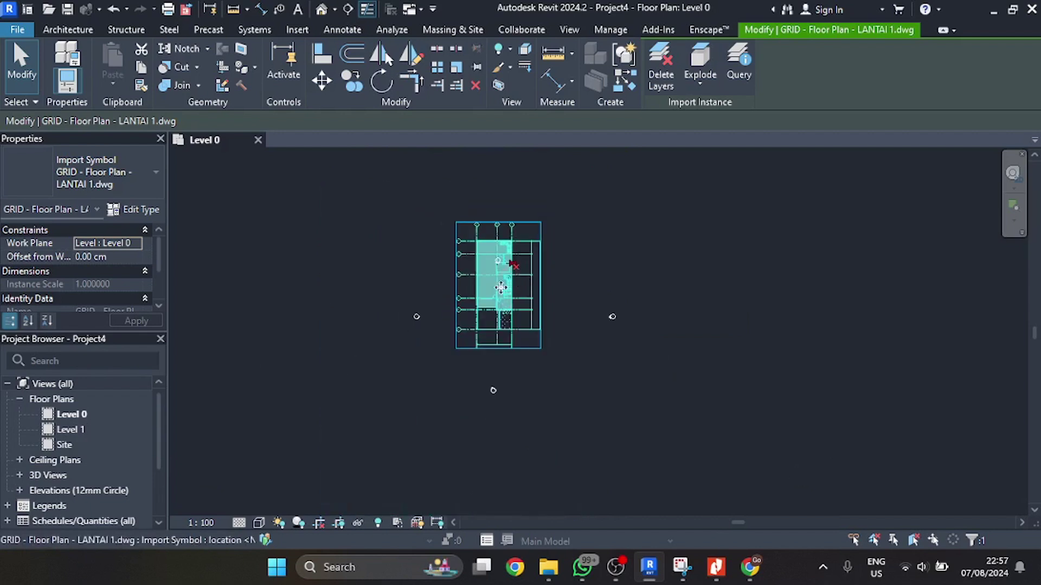
pyautogui.moveTo(497, 284); pyautogui.dragTo(526, 307)
pyautogui.click(579, 360)
# - Pin the repositioned LANTAI 1 floor plan in place on Level 0
pyautogui.scroll(5, 502, 262)
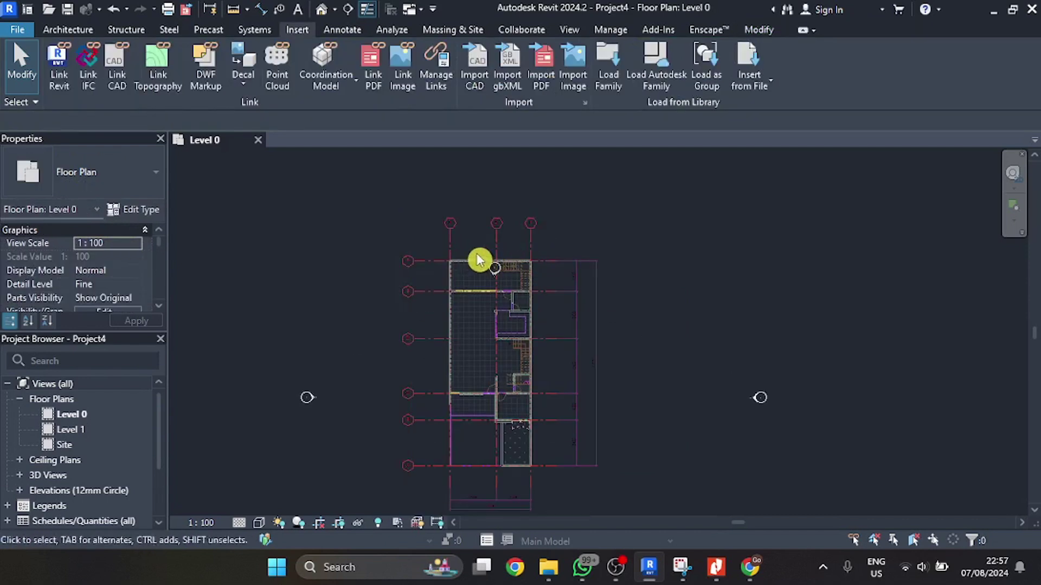
pyautogui.click(511, 290)
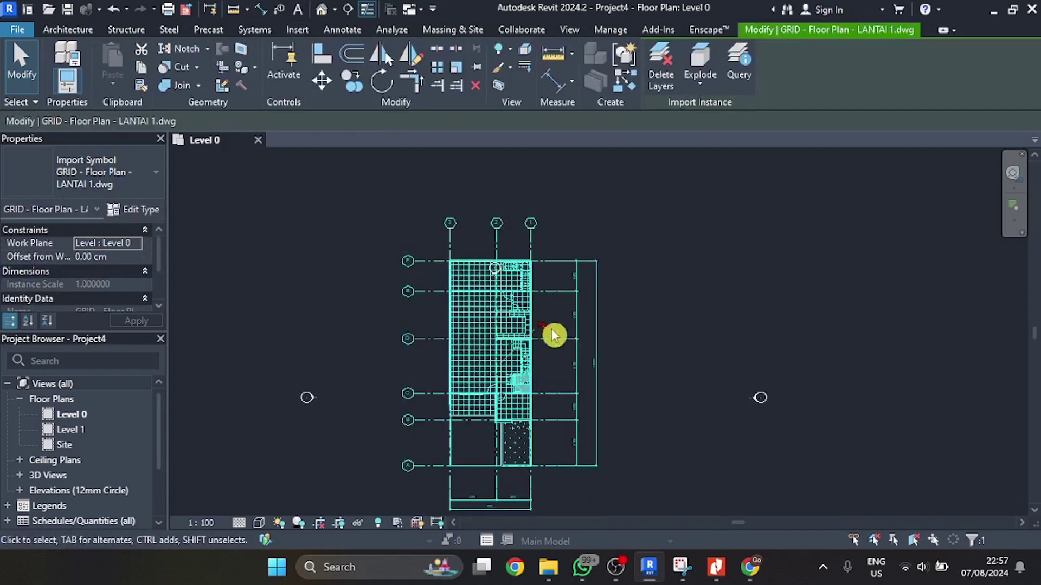
pyautogui.scroll(-1, 534, 302)
pyautogui.scroll(3, 534, 301)
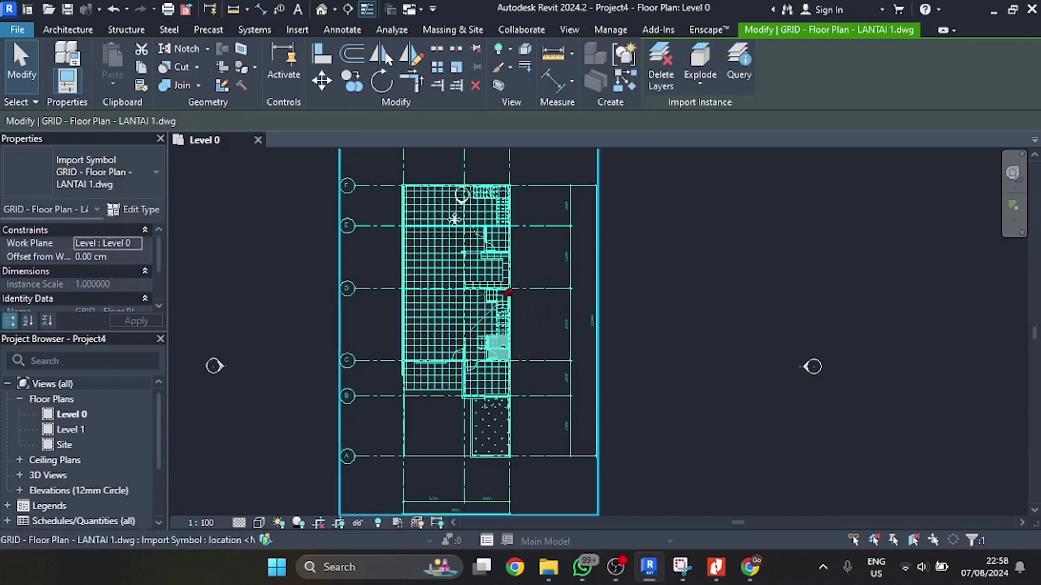
pyautogui.click(669, 262)
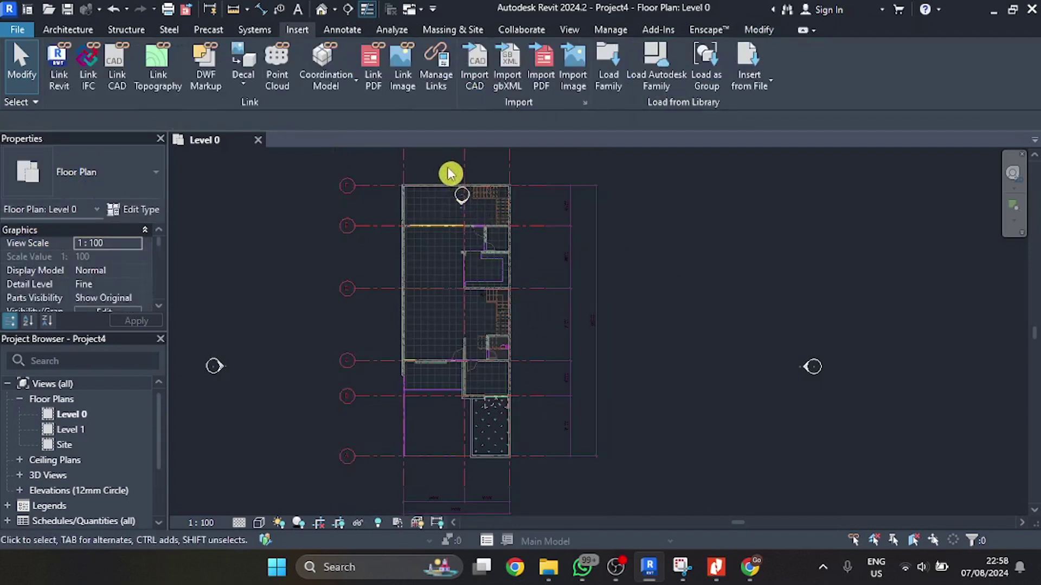
# - Move the north elevation marker out of the floor plan to a spot above the imported drawing
pyautogui.click(485, 233)
pyautogui.scroll(-4, 469, 227)
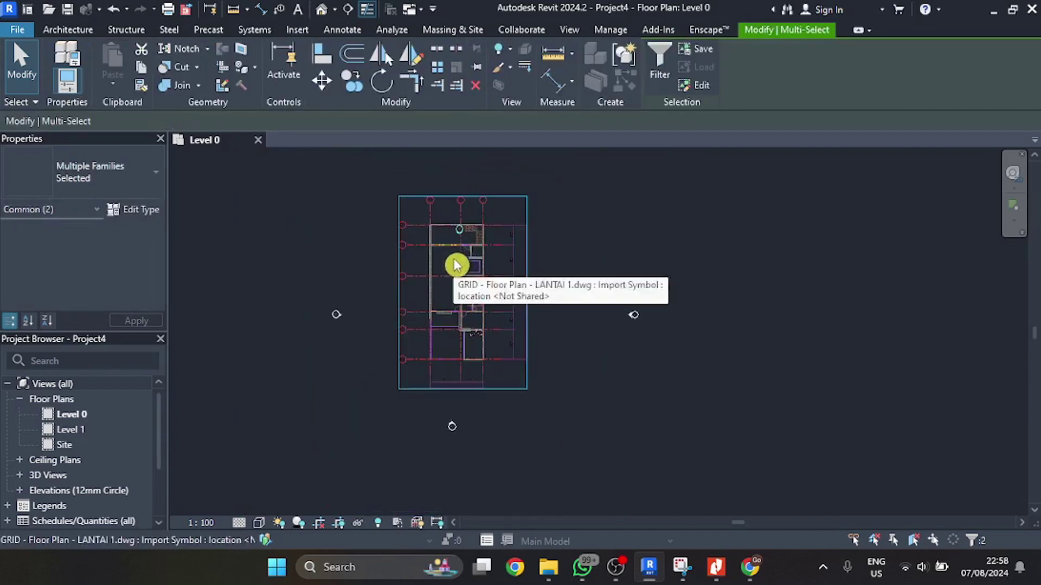
pyautogui.moveTo(461, 197); pyautogui.dragTo(459, 157)
pyautogui.click(513, 227)
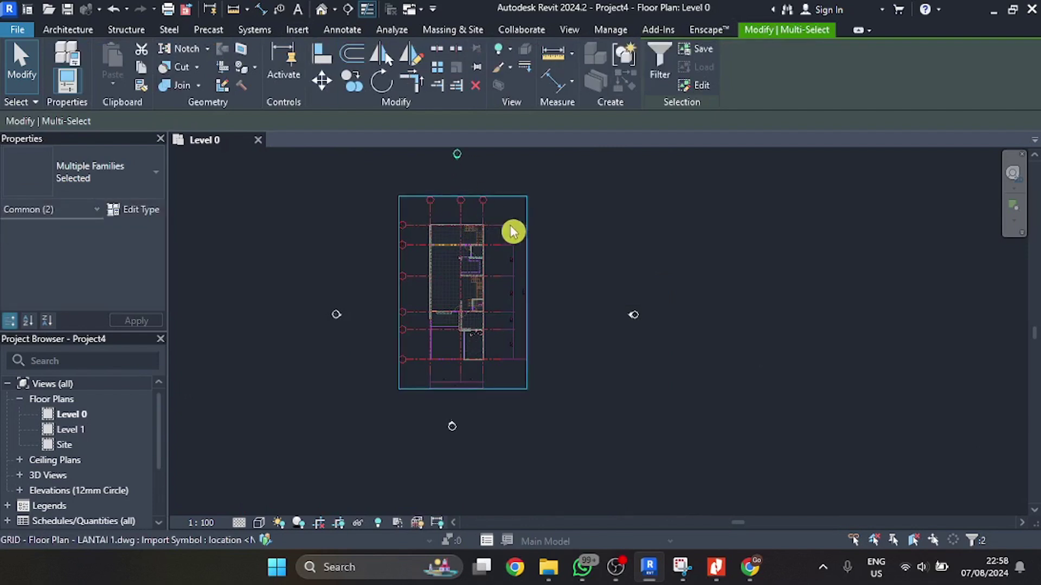
pyautogui.scroll(3, 507, 256)
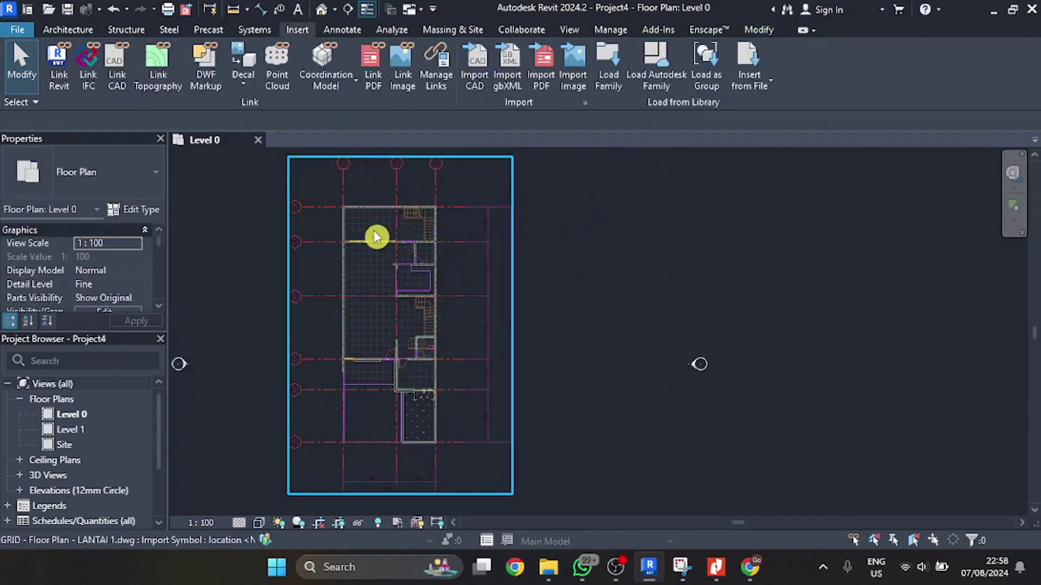
pyautogui.moveTo(376, 237); pyautogui.dragTo(464, 262, button='middle')
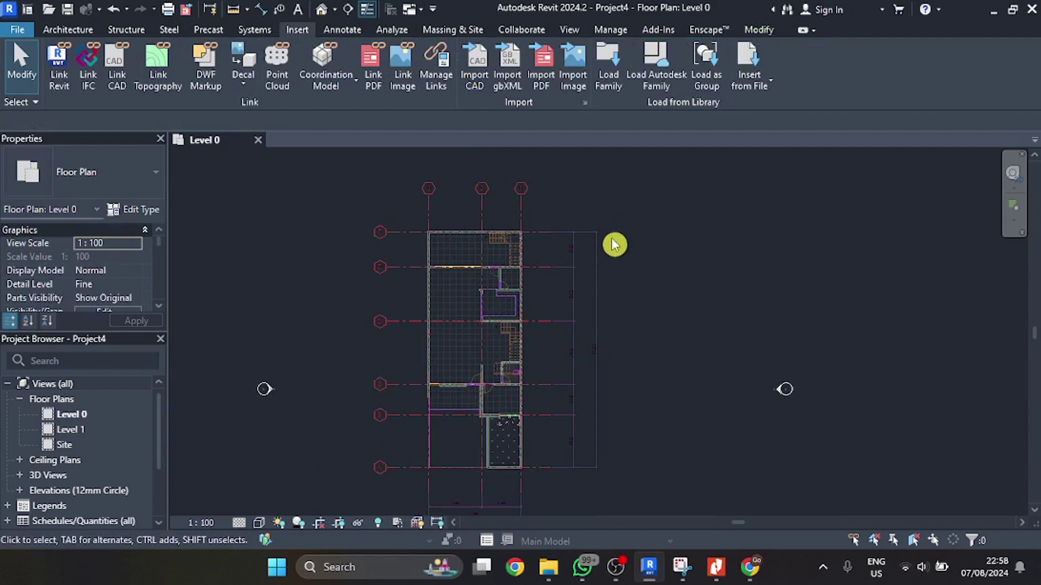
pyautogui.scroll(4, 504, 236)
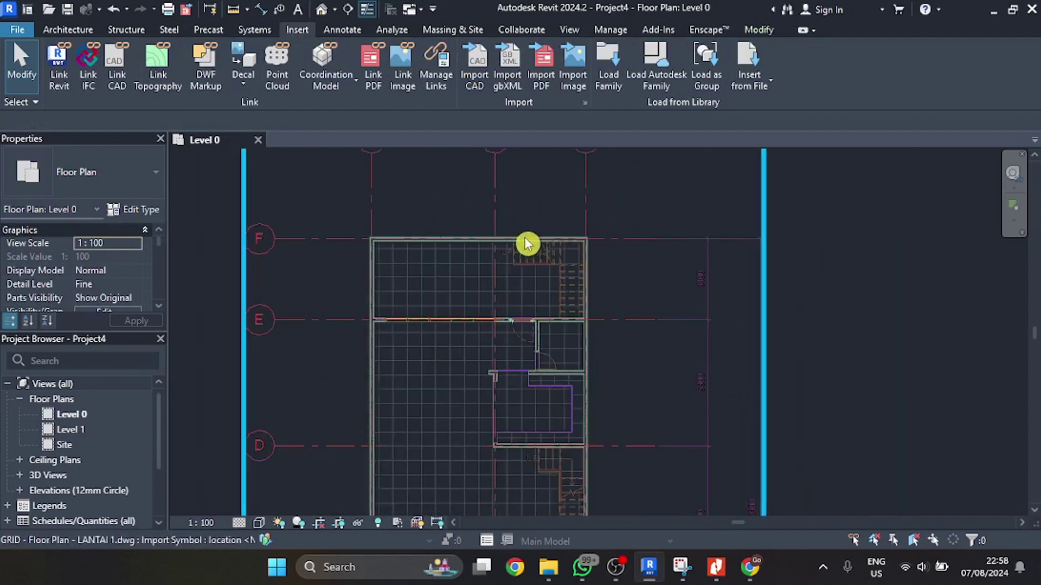
pyautogui.scroll(-1, 526, 244)
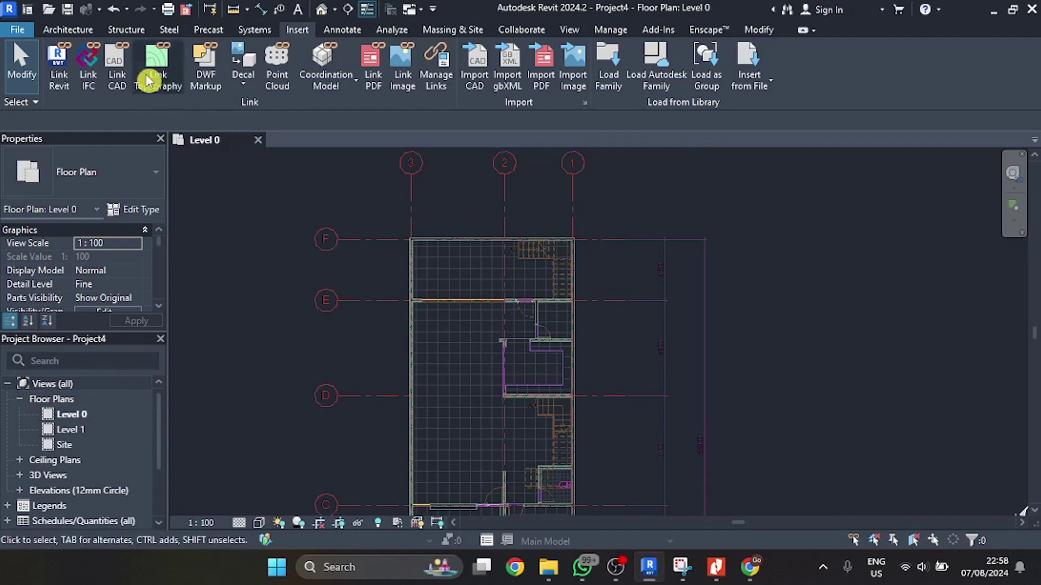
# - Draw a vertical grid line over the CAD plan's axis 1, with its bubble at the upper end
pyautogui.click(61, 30)
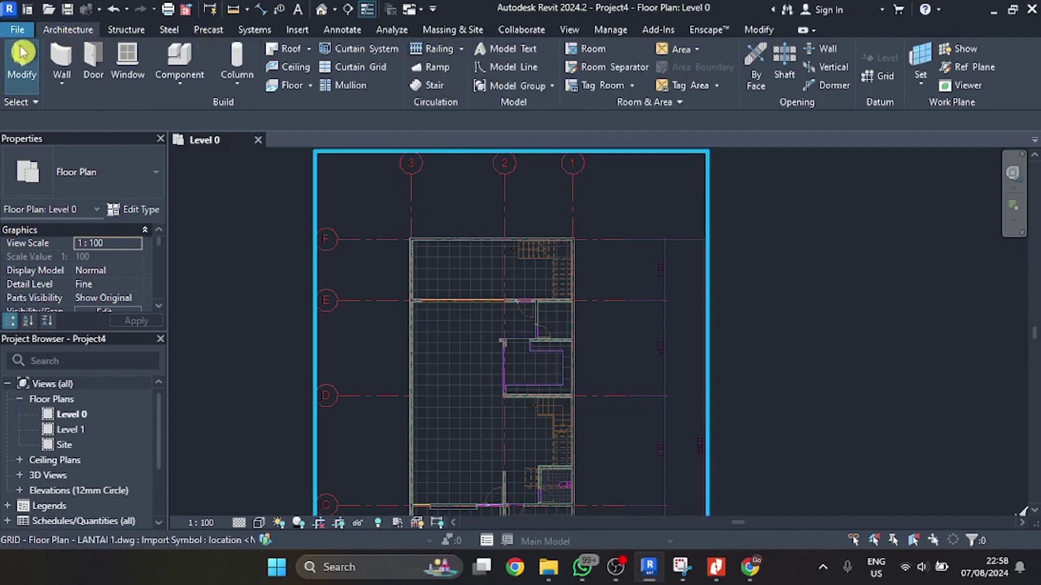
pyautogui.click(889, 82)
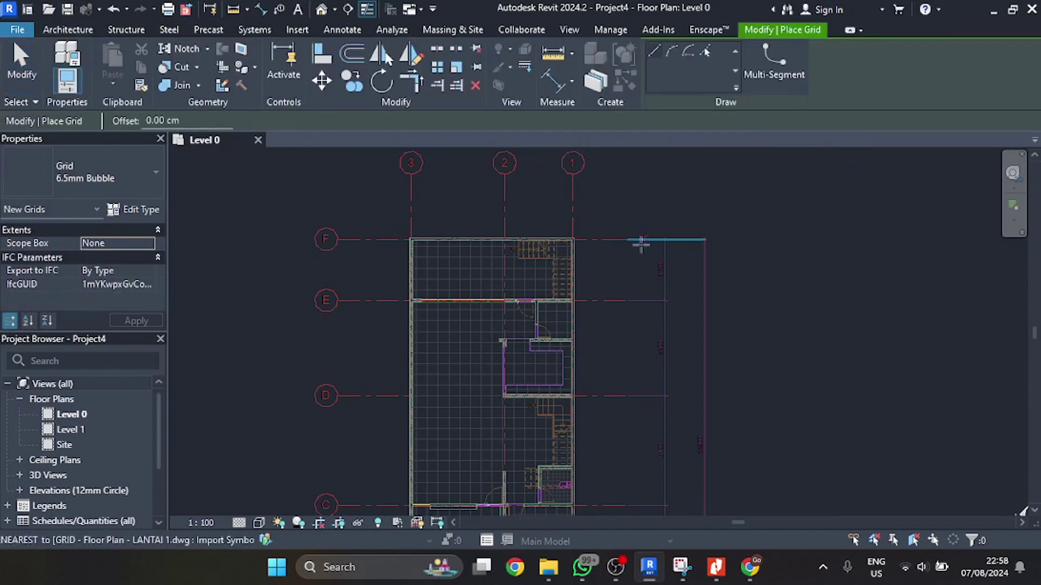
pyautogui.scroll(-3, 575, 163)
pyautogui.click(575, 163)
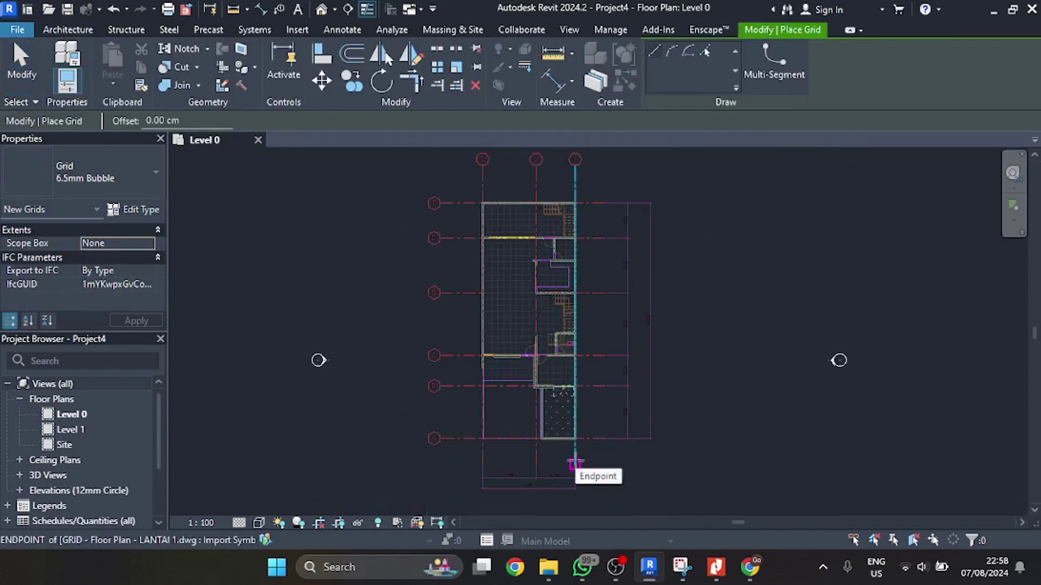
pyautogui.click(575, 464)
pyautogui.click(576, 163)
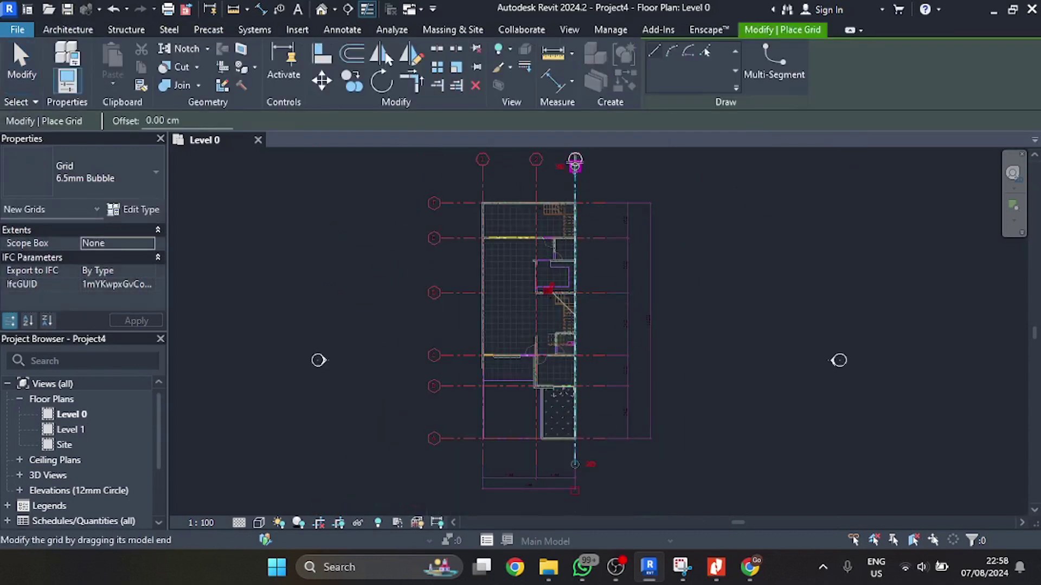
pyautogui.scroll(1, 581, 153)
pyautogui.scroll(3, 581, 154)
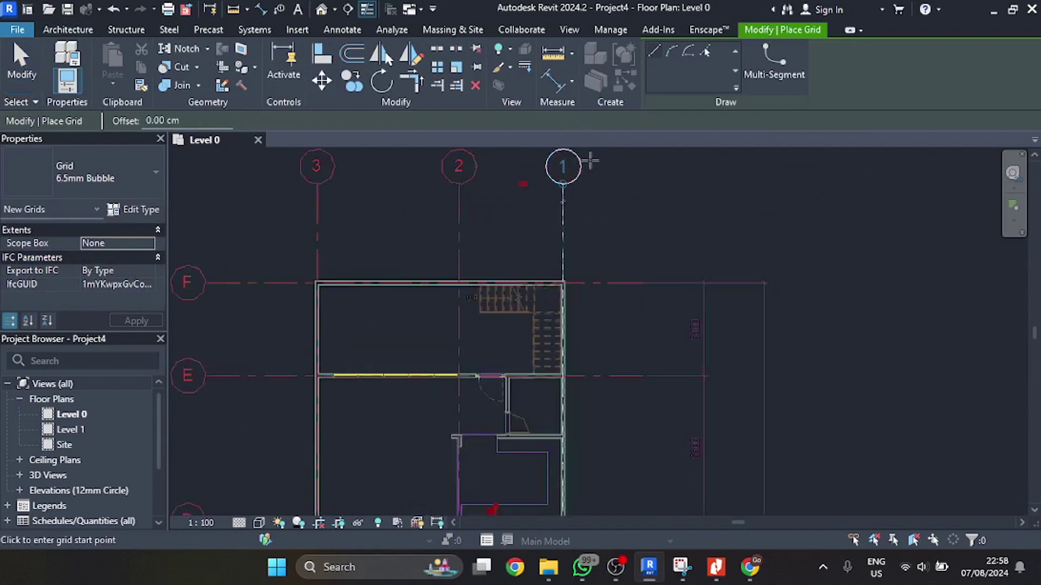
pyautogui.scroll(-1, 548, 170)
pyautogui.scroll(-2, 547, 170)
pyautogui.scroll(-2, 566, 172)
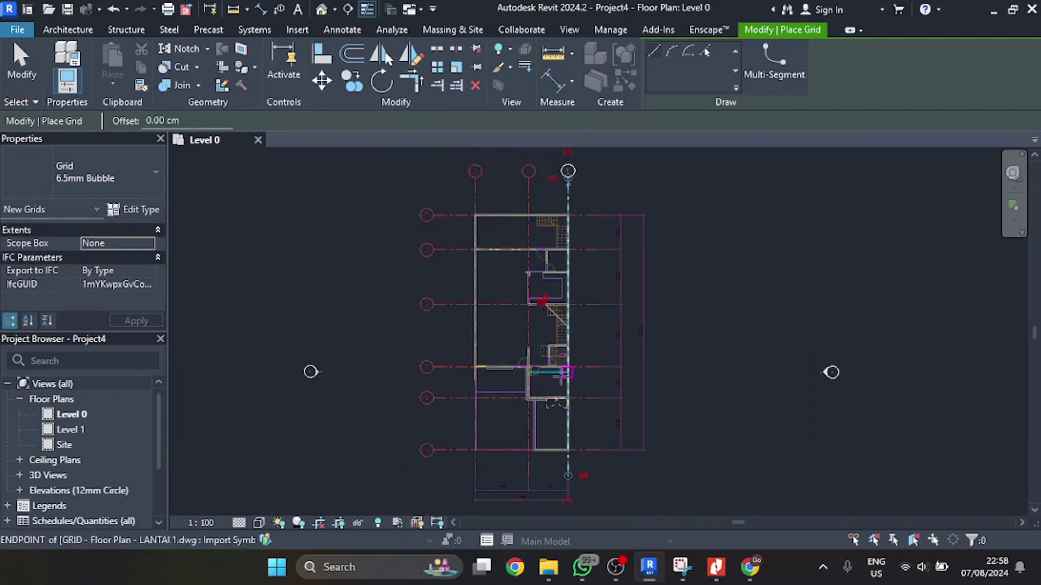
# - Draw vertical grid lines over axes 2 and 3 of the CAD plan, with the same extents as grid 1
pyautogui.scroll(1, 567, 172)
pyautogui.click(528, 477)
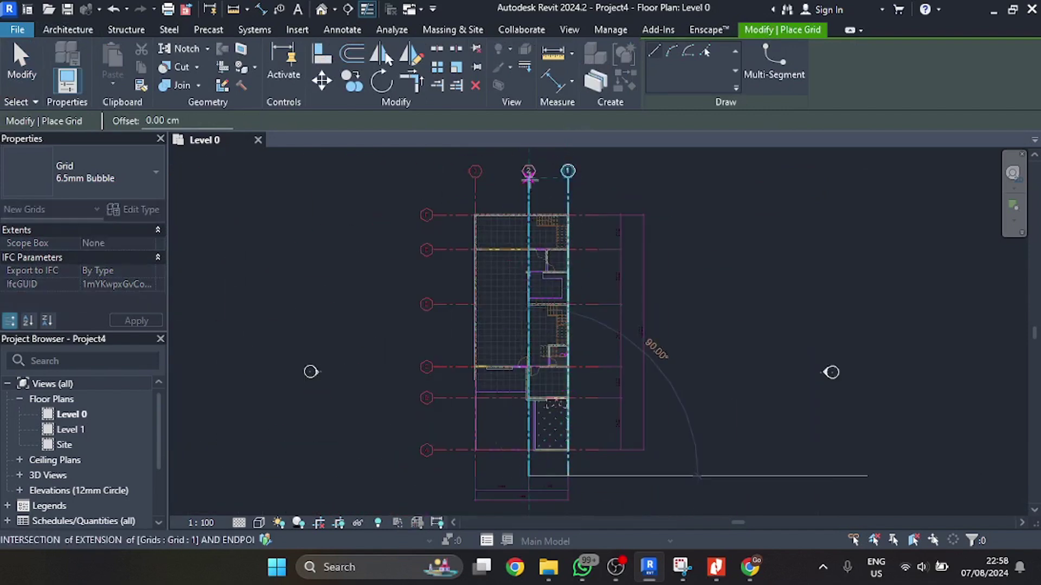
pyautogui.click(528, 171)
pyautogui.click(476, 477)
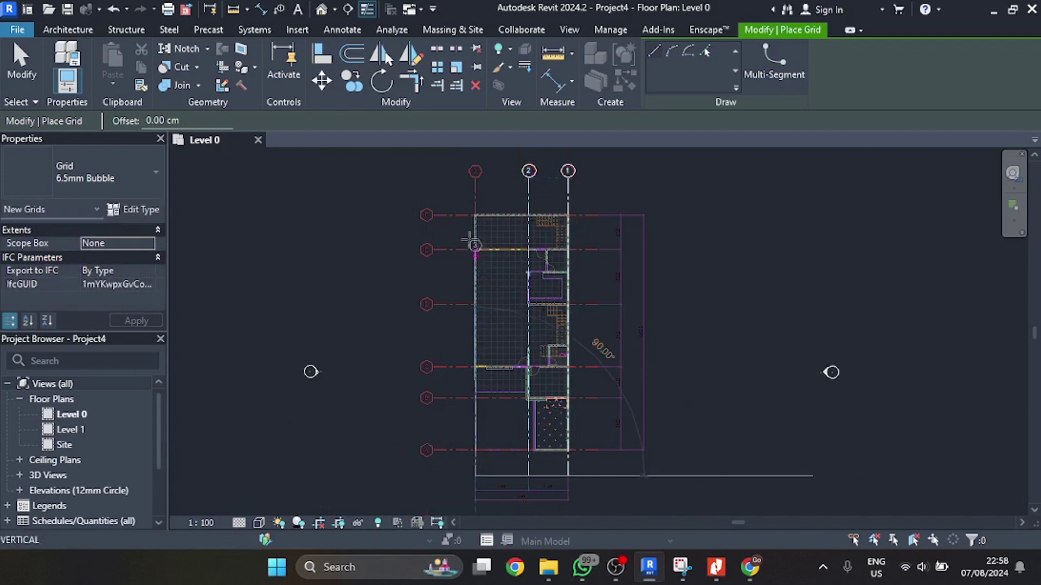
pyautogui.click(475, 171)
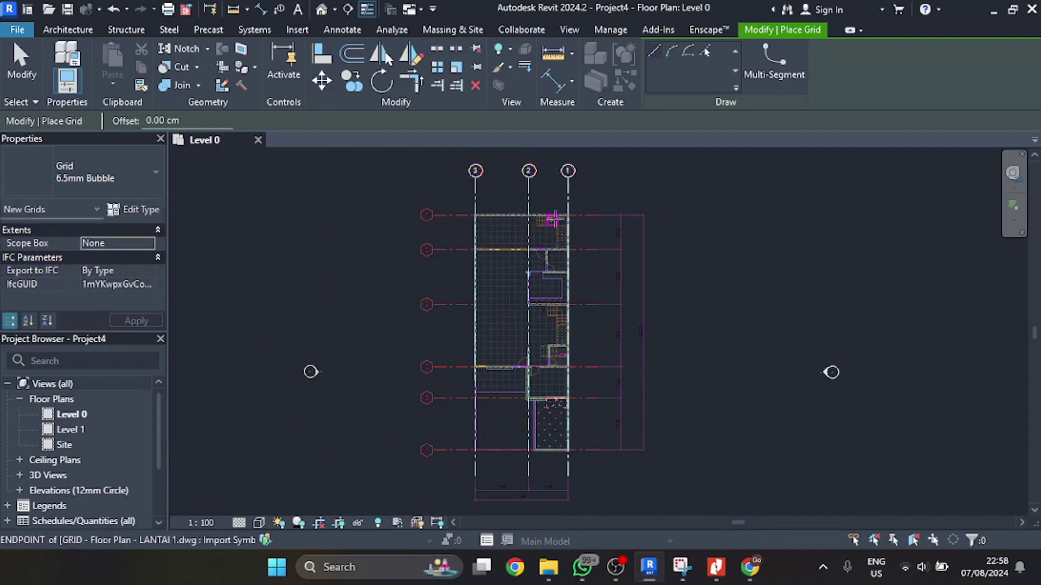
# - Draw a horizontal grid line over the CAD plan's axis A, with its bubble at the west end
pyautogui.scroll(2, 566, 184)
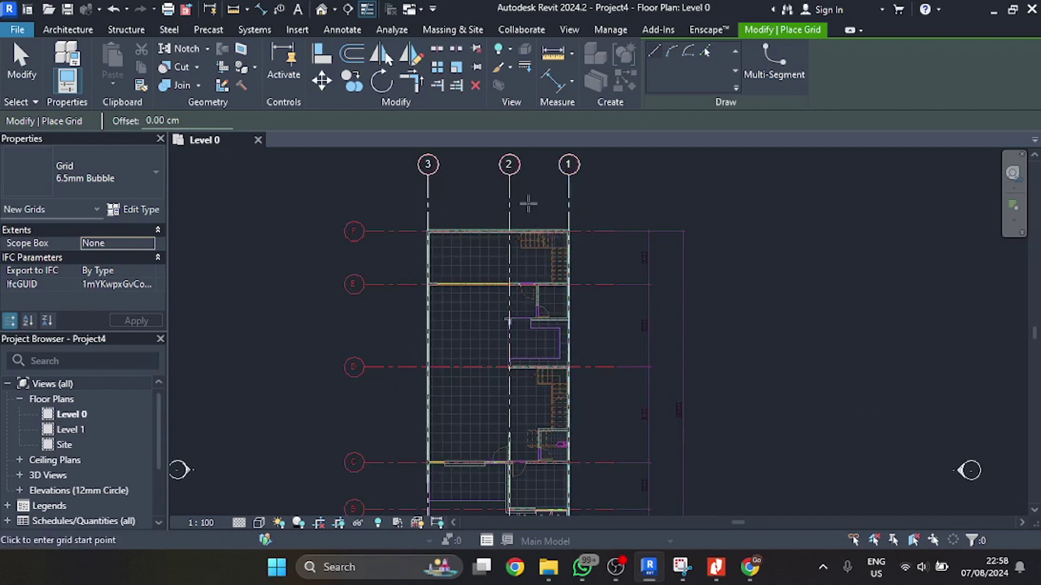
pyautogui.moveTo(549, 204); pyautogui.dragTo(615, 151, button='middle')
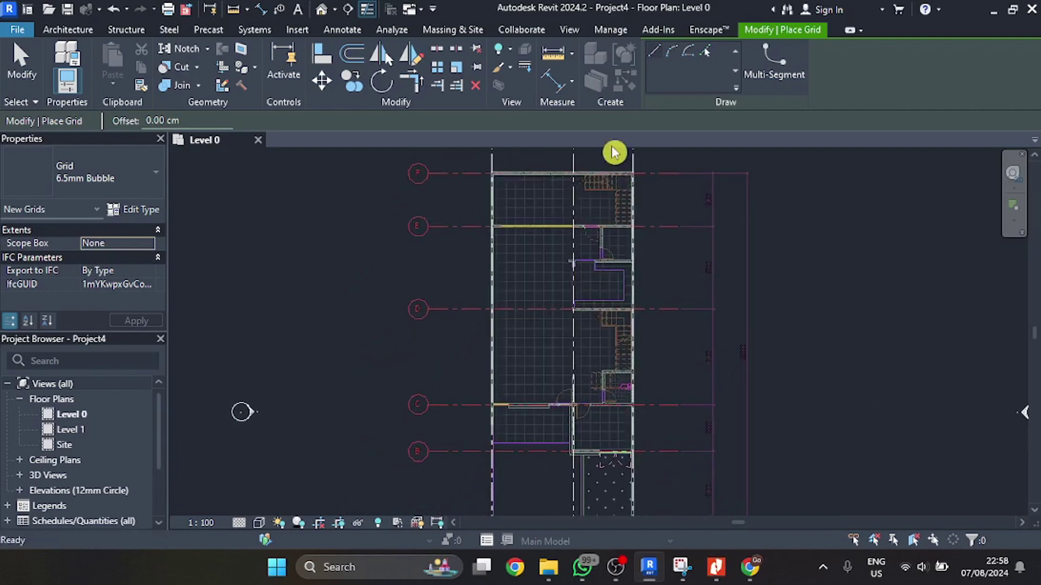
pyautogui.moveTo(481, 418); pyautogui.dragTo(442, 382, button='middle')
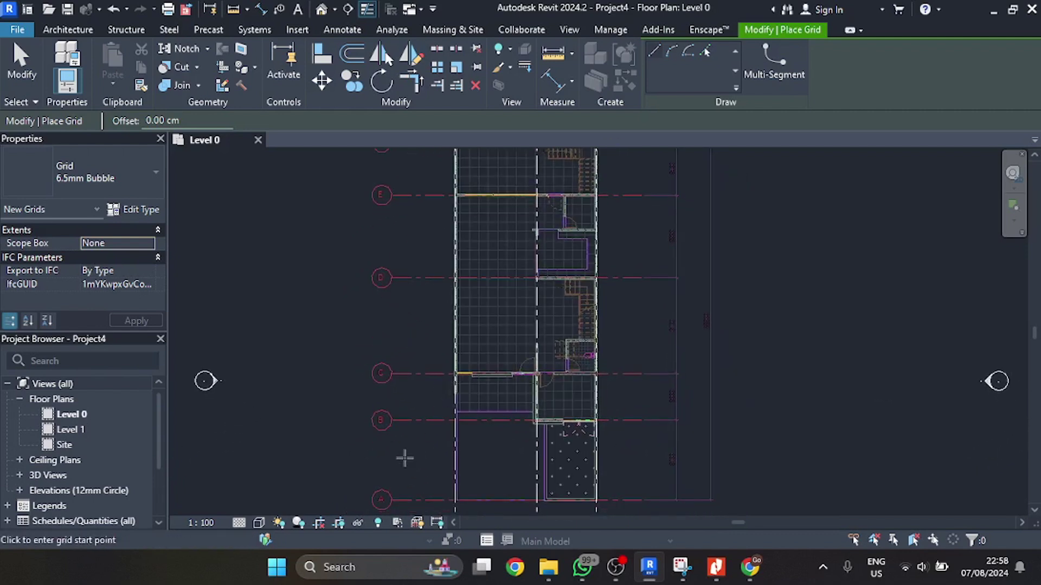
pyautogui.scroll(6, 401, 434)
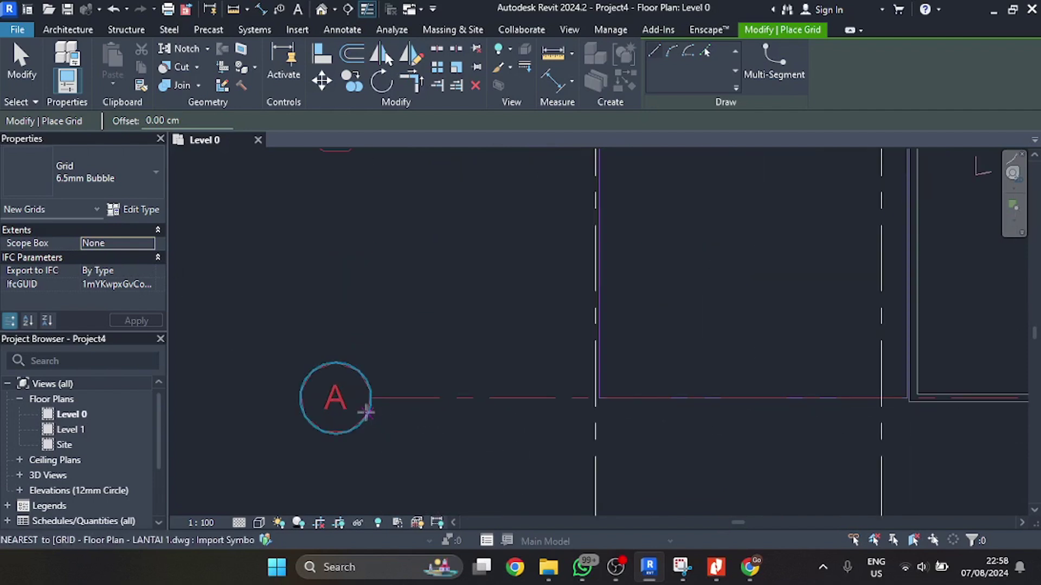
pyautogui.scroll(-4, 288, 365)
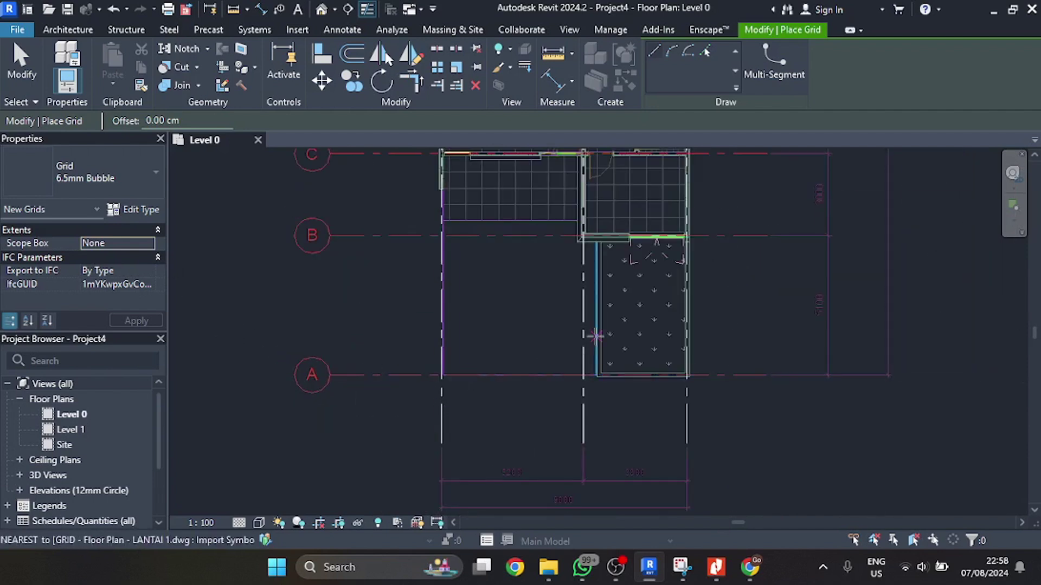
pyautogui.click(761, 376)
pyautogui.click(332, 375)
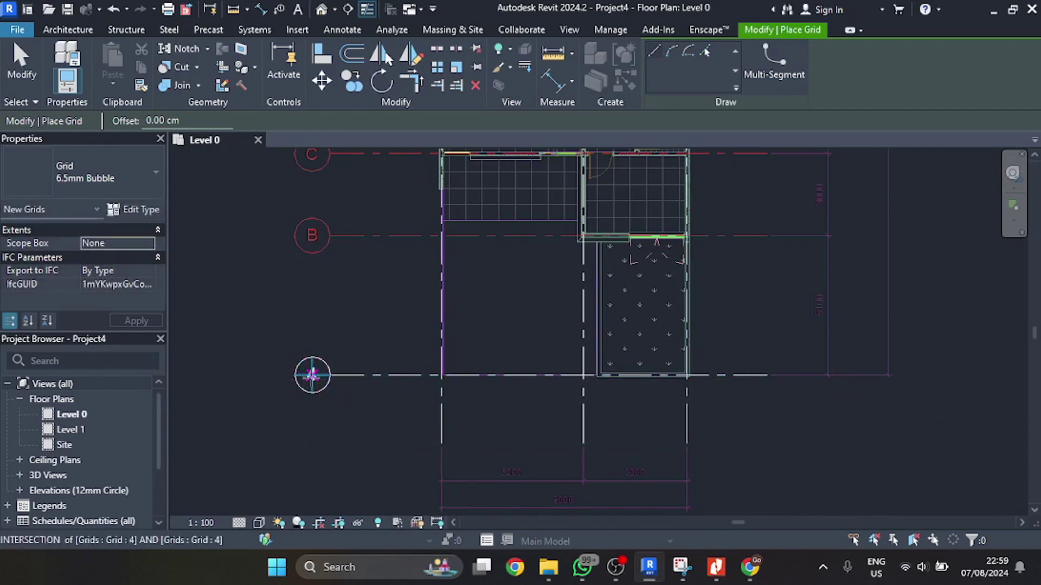
# - Rename the new horizontal grid line to A
pyautogui.press('Escape')
pyautogui.click(314, 377)
pyautogui.click(316, 378)
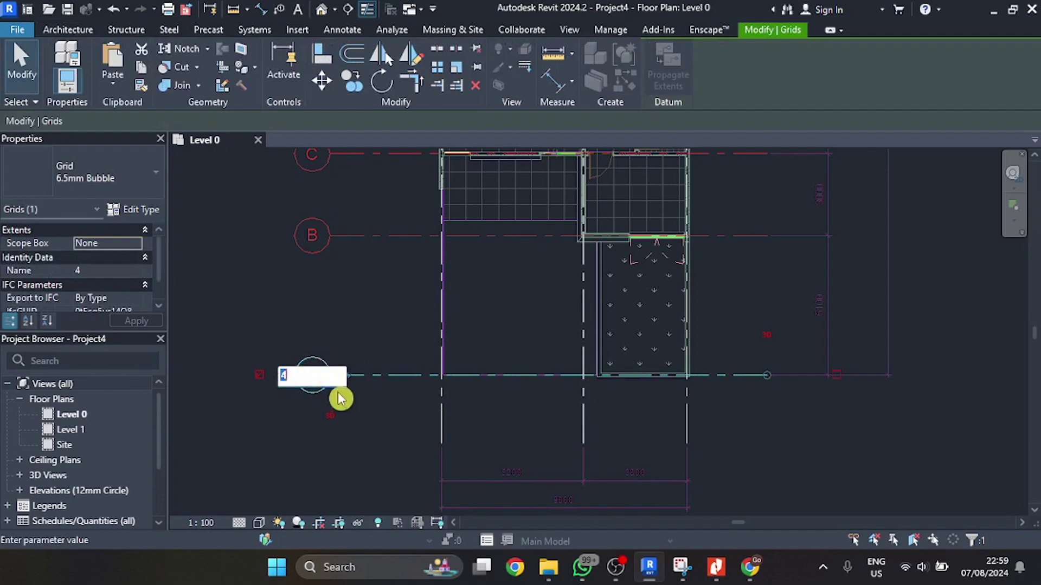
pyautogui.write('A')
pyautogui.press('Return')
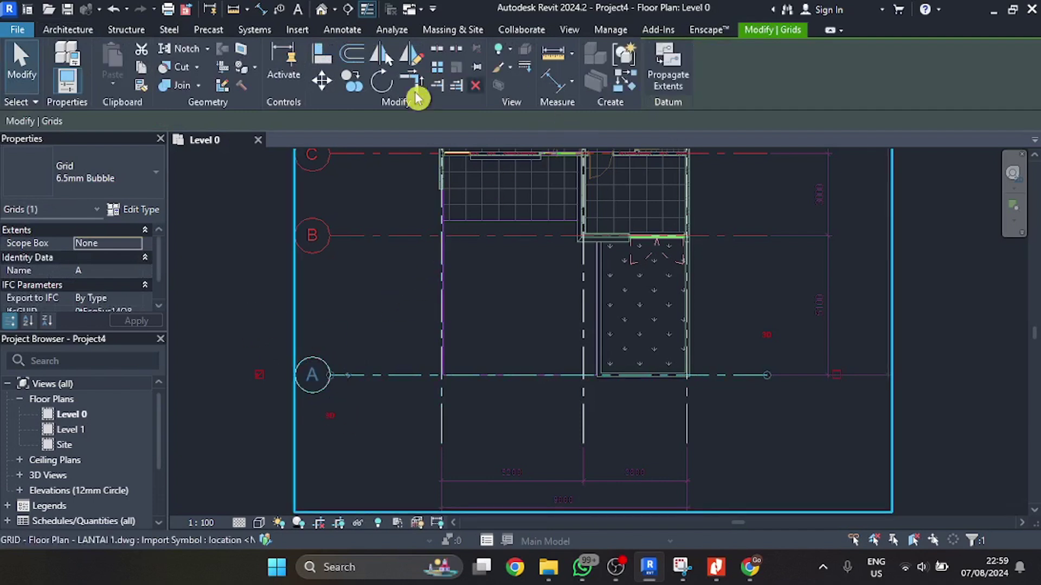
# - Draw a horizontal grid line over the CAD plan's axis B, matching grid A's extents with its bubble at the west end
pyautogui.click(87, 29)
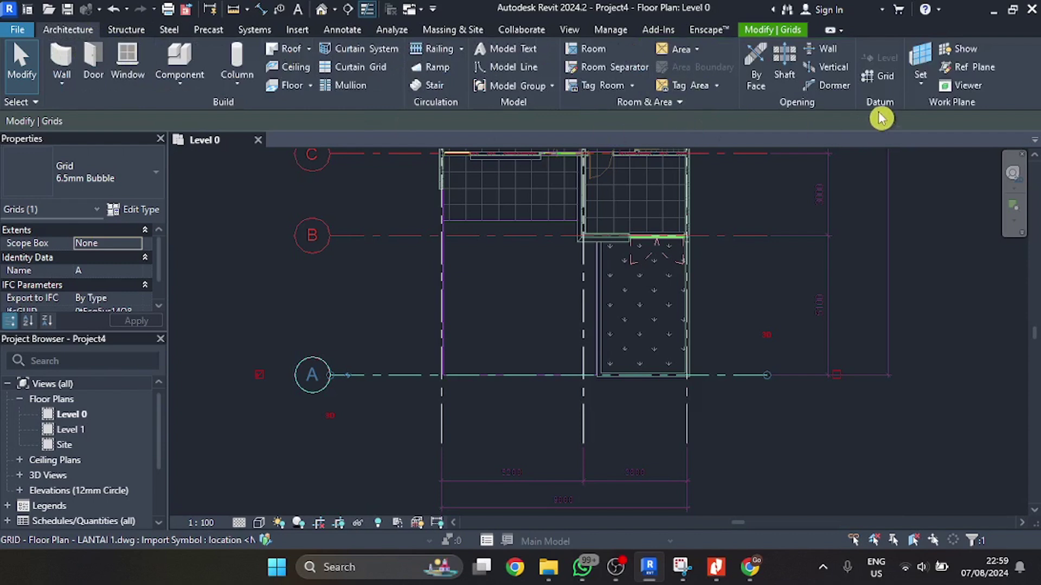
pyautogui.click(879, 76)
pyautogui.click(935, 236)
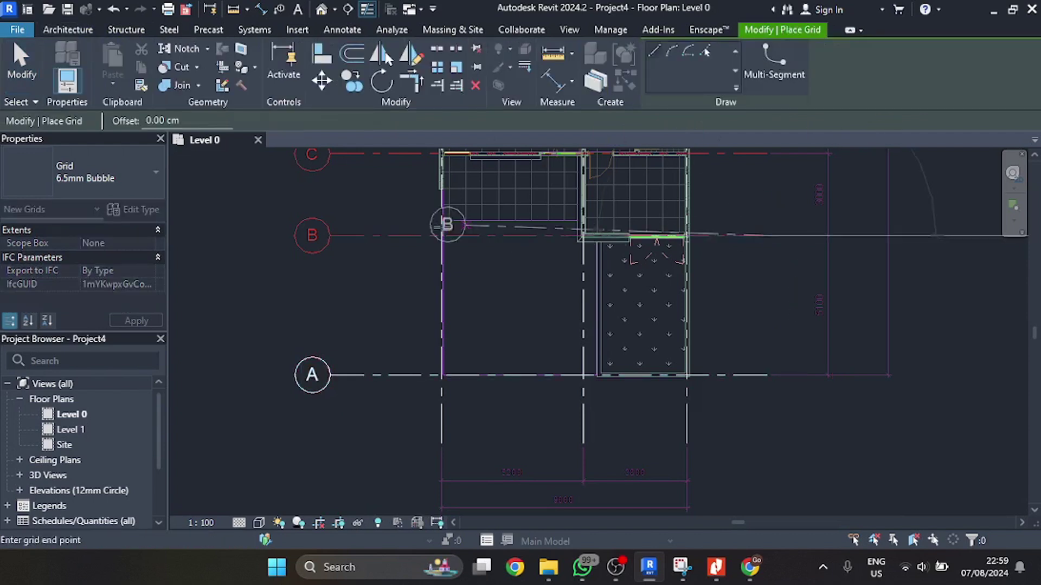
pyautogui.click(331, 235)
pyautogui.scroll(-1, 336, 306)
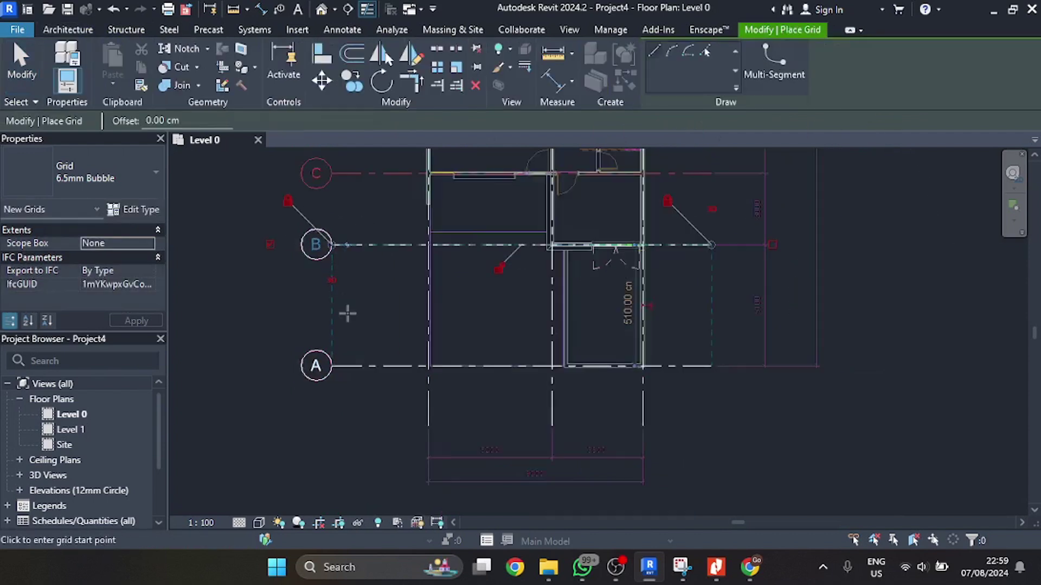
# - Draw horizontal grid lines over axes C and D of the CAD plan, with the same extents as grids A and B
pyautogui.scroll(-2, 346, 313)
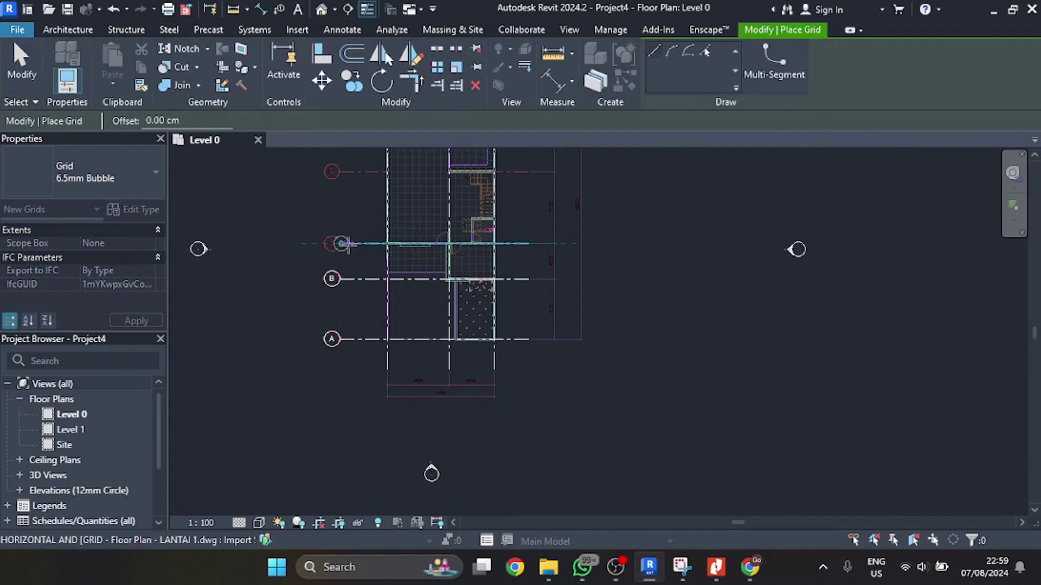
pyautogui.moveTo(415, 260); pyautogui.dragTo(411, 343, button='middle')
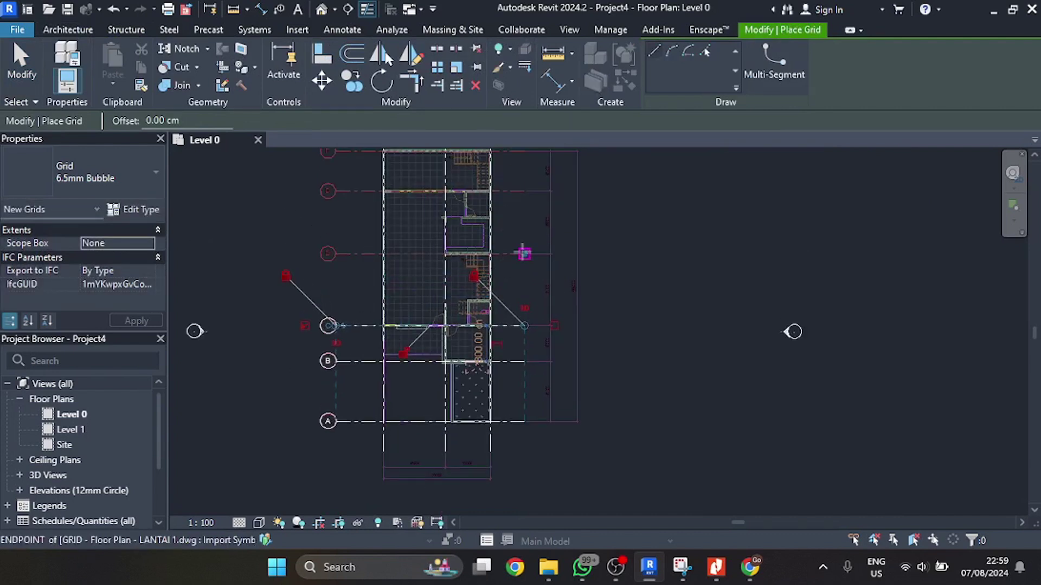
pyautogui.click(524, 253)
pyautogui.click(335, 253)
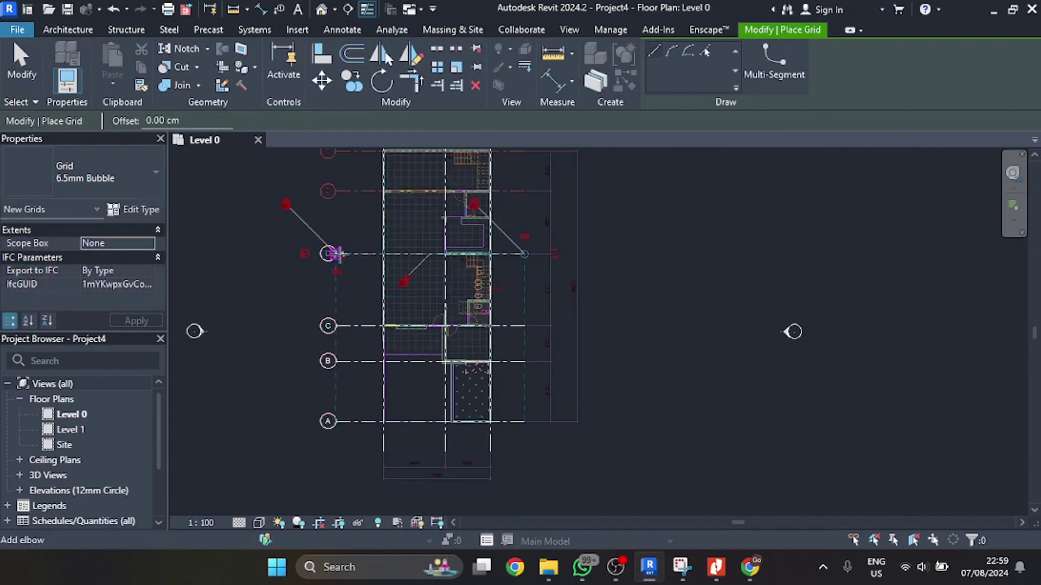
pyautogui.moveTo(335, 253); pyautogui.dragTo(332, 334, button='middle')
# - Draw horizontal grid lines over axes E and F of the CAD plan, aligned with the other lettered grids
pyautogui.click(524, 272)
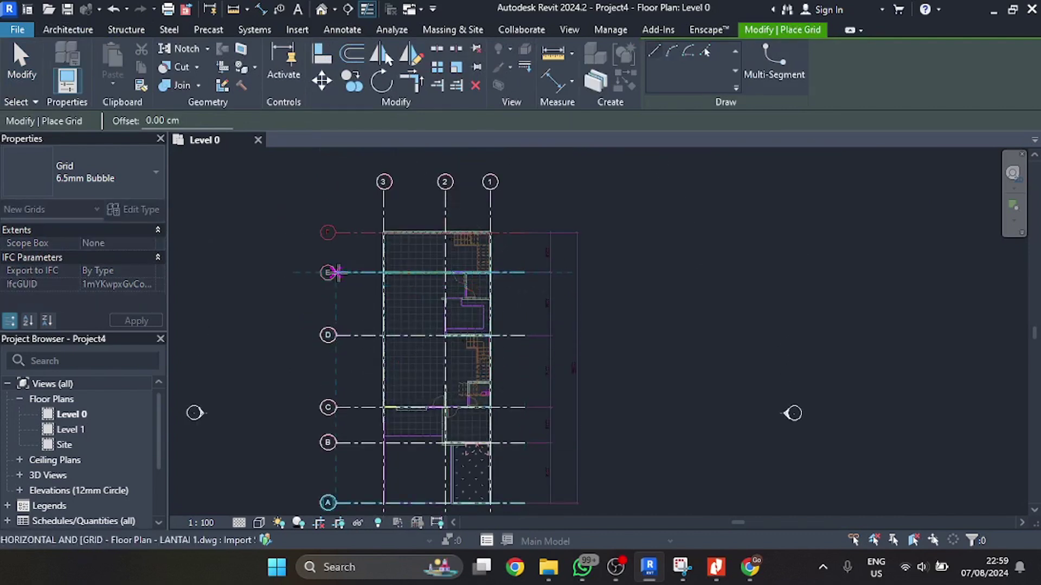
pyautogui.click(335, 272)
pyautogui.click(524, 232)
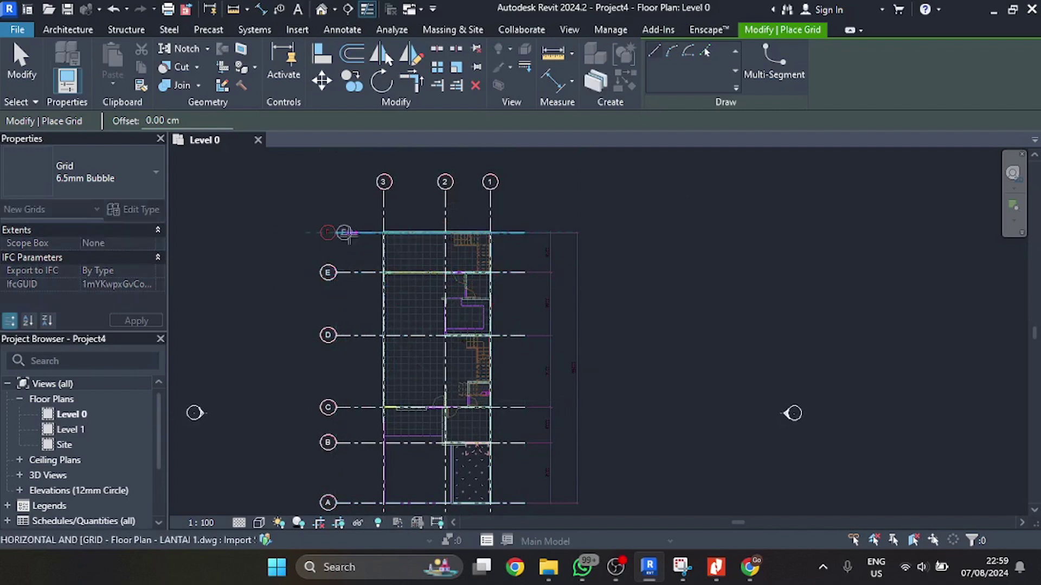
pyautogui.click(336, 233)
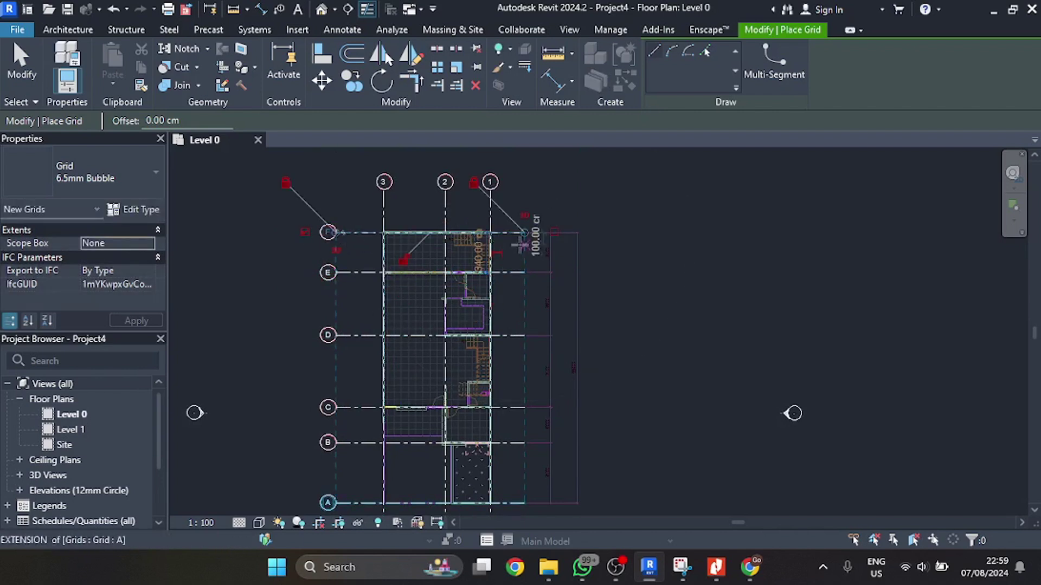
pyautogui.scroll(4, 407, 267)
pyautogui.press('Escape')
pyautogui.press('Escape')
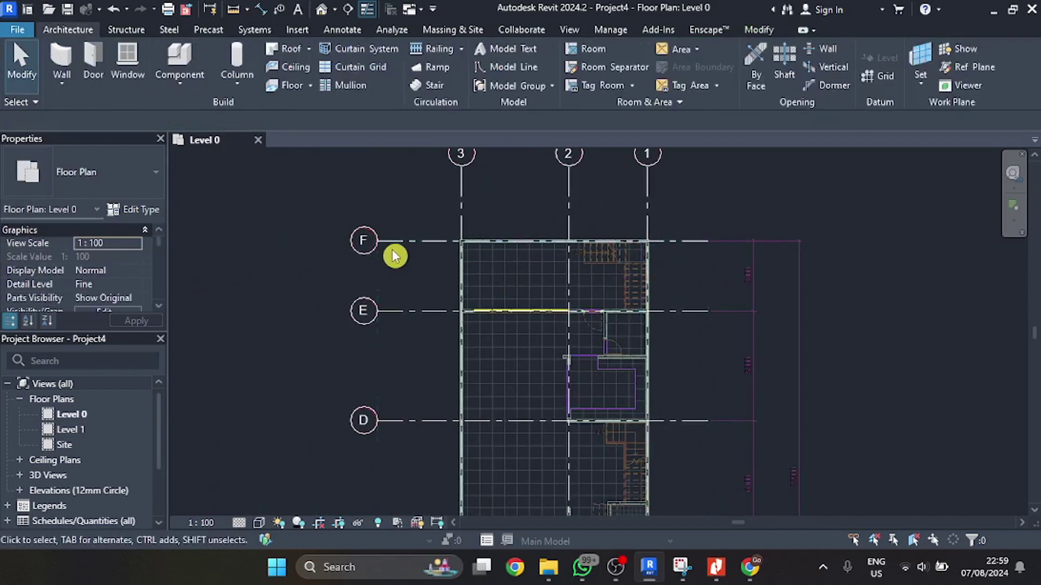
# - Switch grid F's bubble to its east end, then restore it to the west end only
pyautogui.click(395, 240)
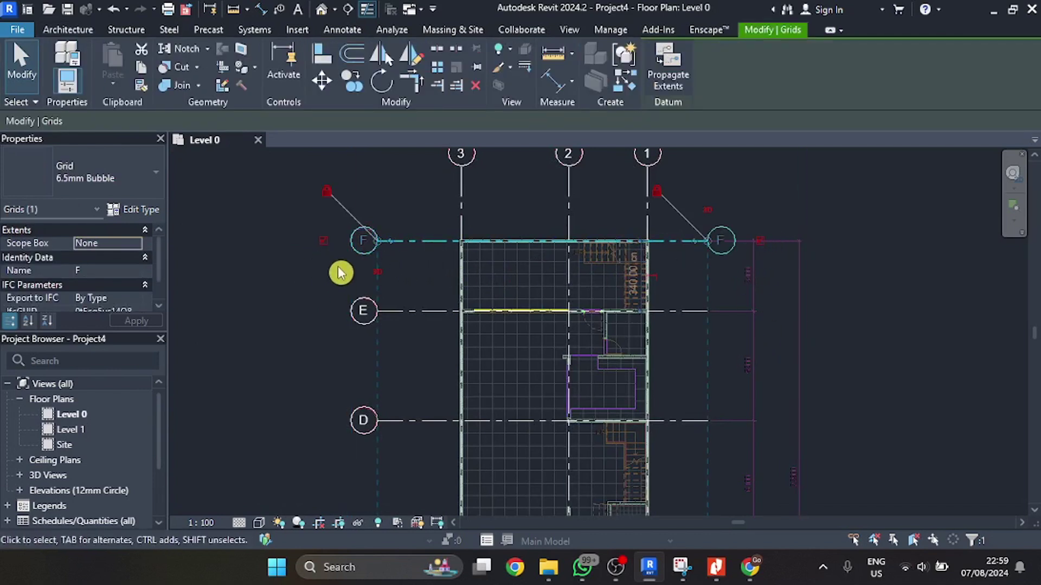
pyautogui.scroll(3, 337, 249)
pyautogui.scroll(-2, 248, 288)
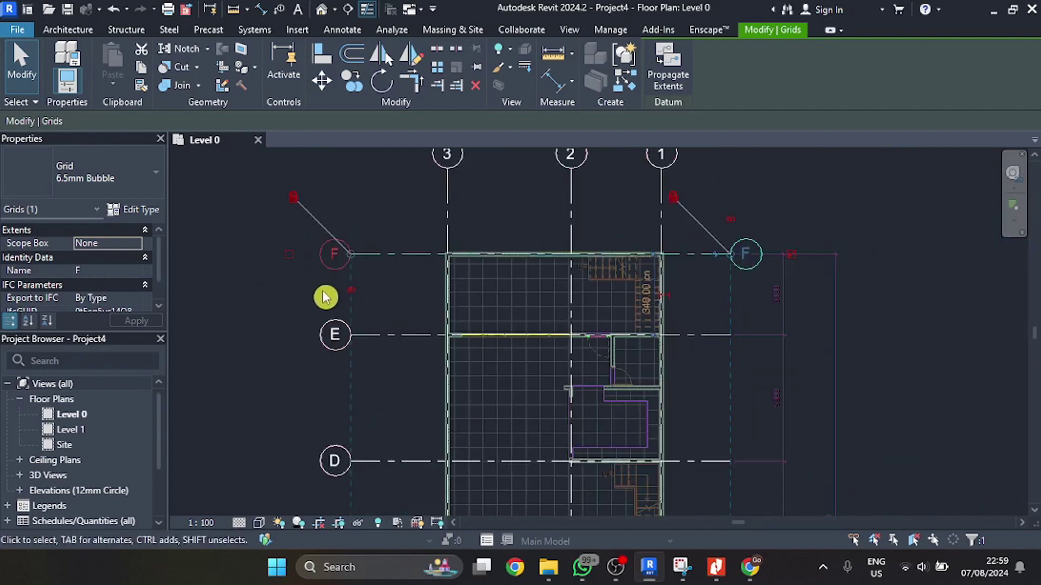
pyautogui.click(277, 296)
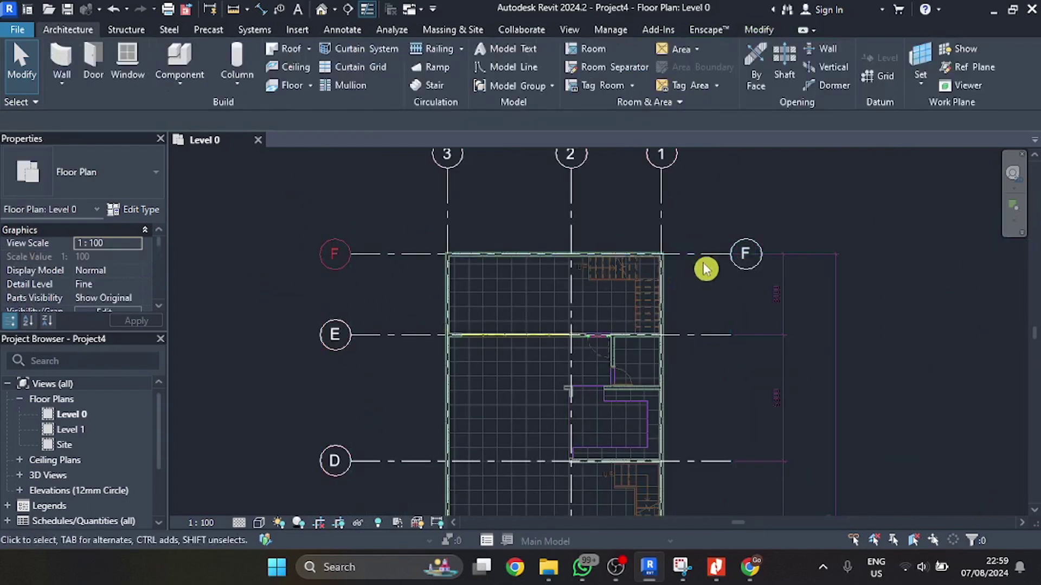
pyautogui.click(681, 254)
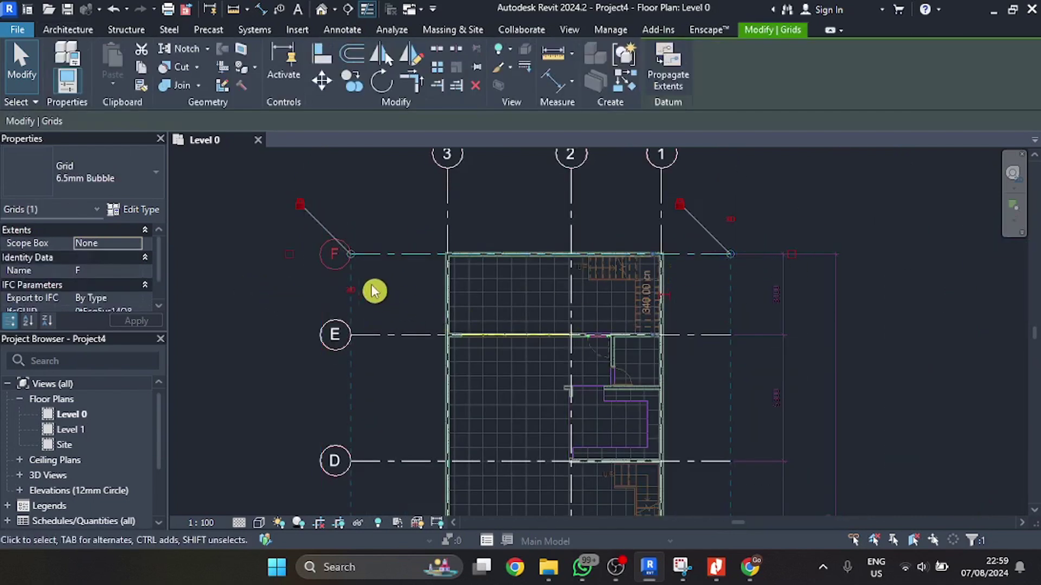
pyautogui.click(245, 343)
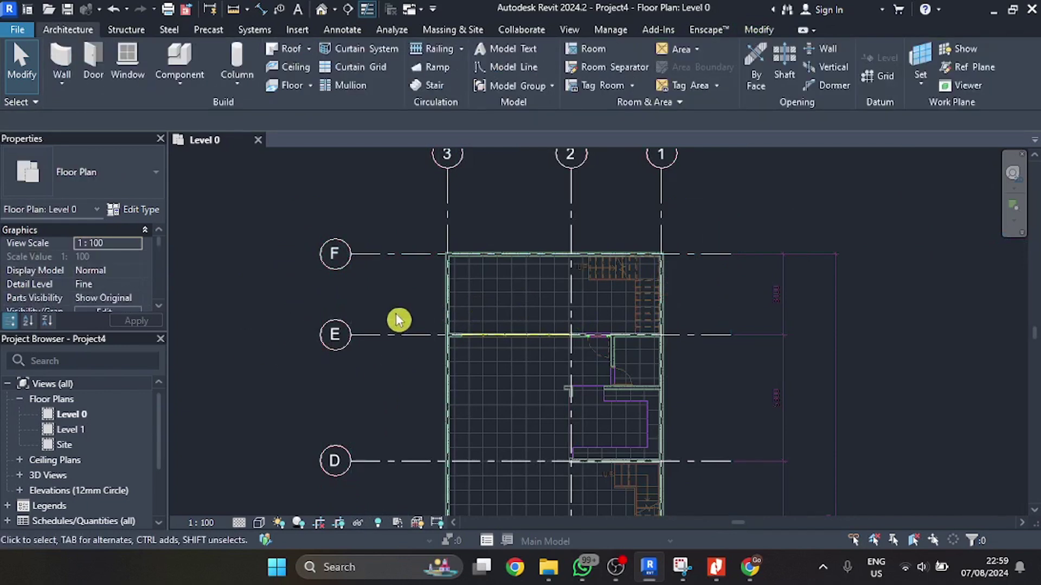
# - Add a chained aligned dimension across grids F, E, D, C, B and A, placed over the CAD plan's inner vertical dimension line
pyautogui.scroll(-2, 346, 302)
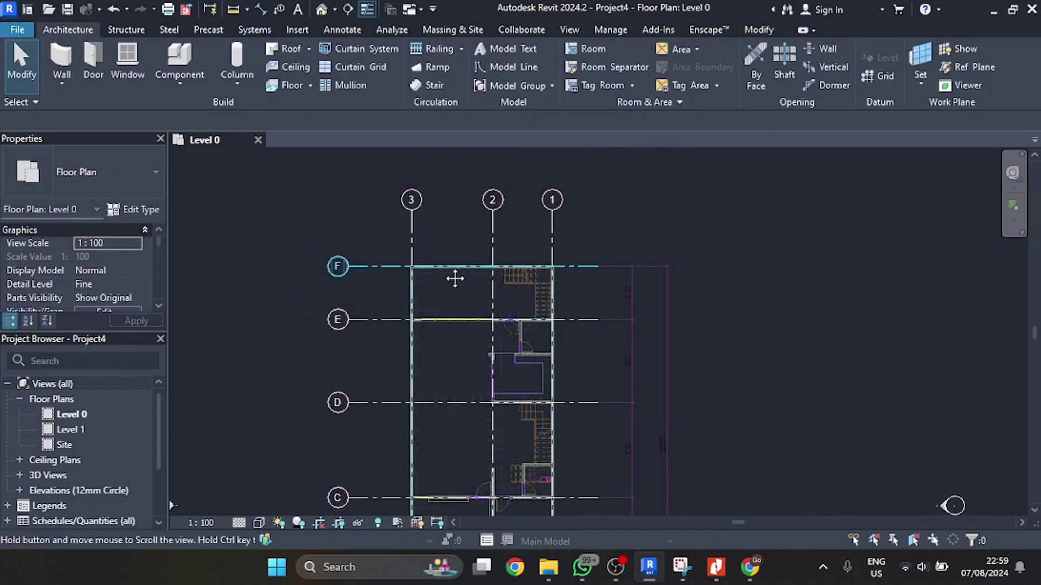
pyautogui.moveTo(453, 276); pyautogui.dragTo(410, 215, button='middle')
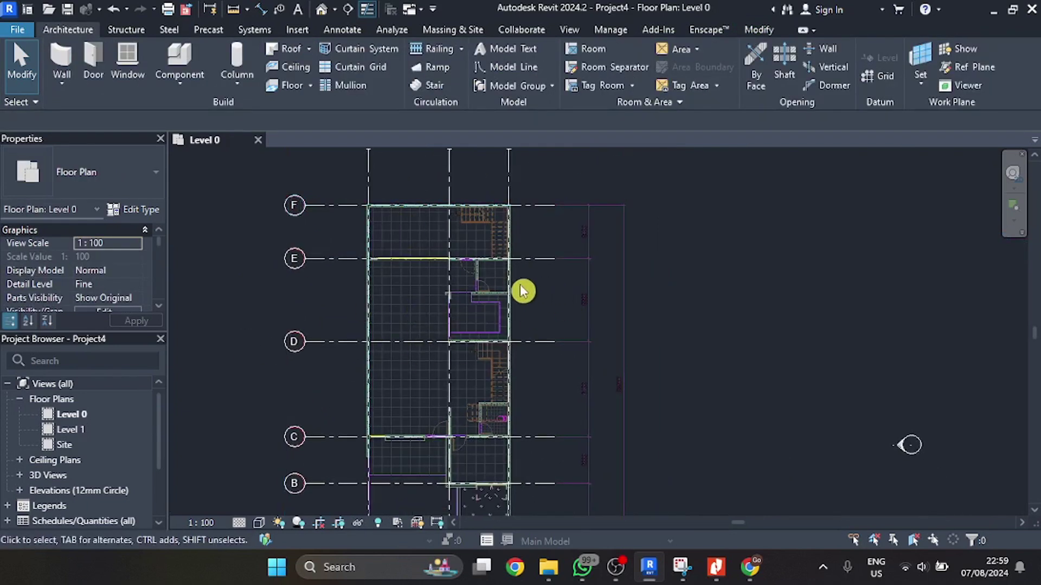
pyautogui.scroll(-2, 484, 264)
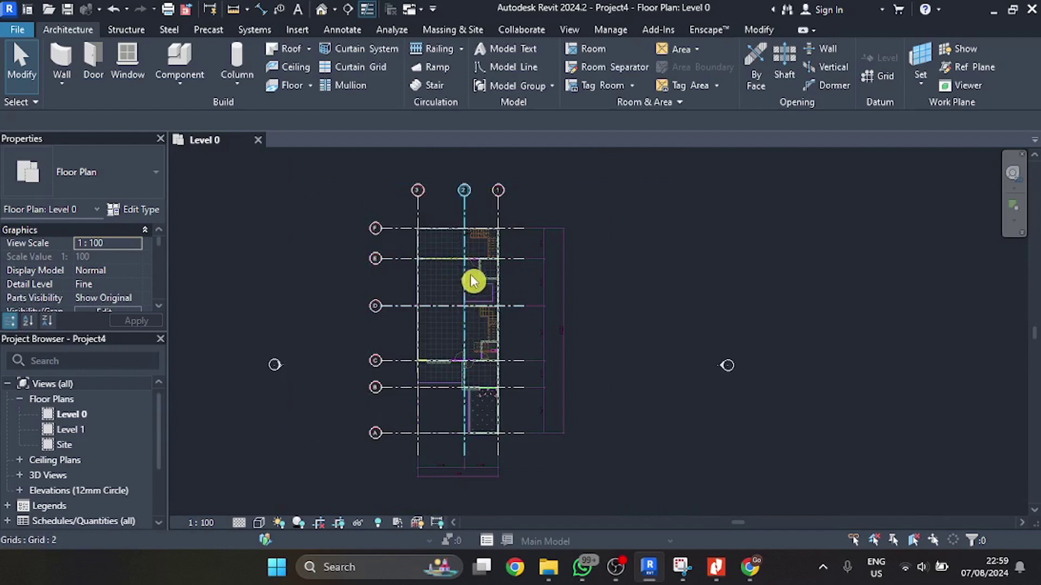
pyautogui.scroll(5, 542, 243)
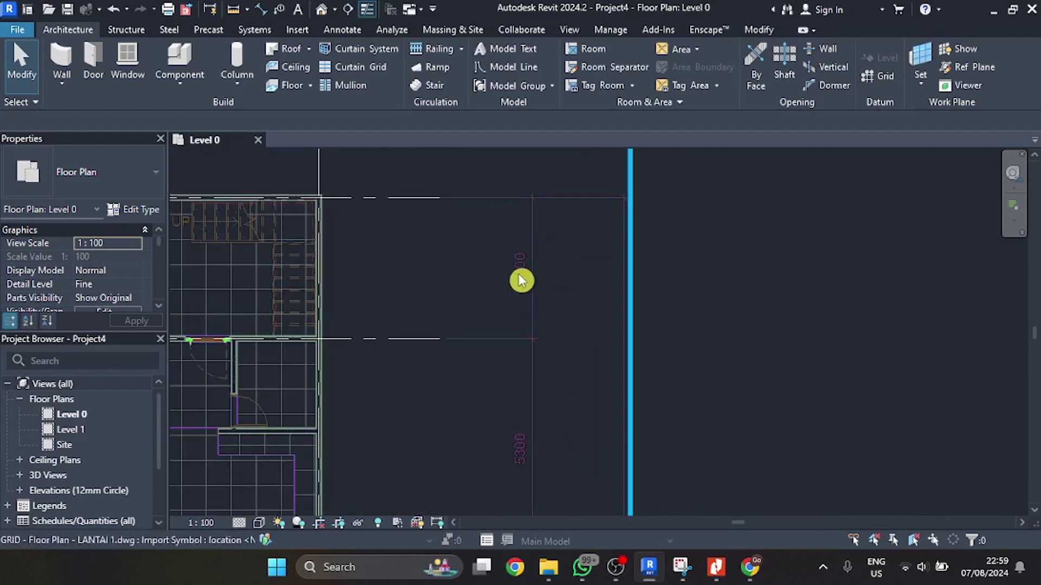
pyautogui.scroll(1, 527, 279)
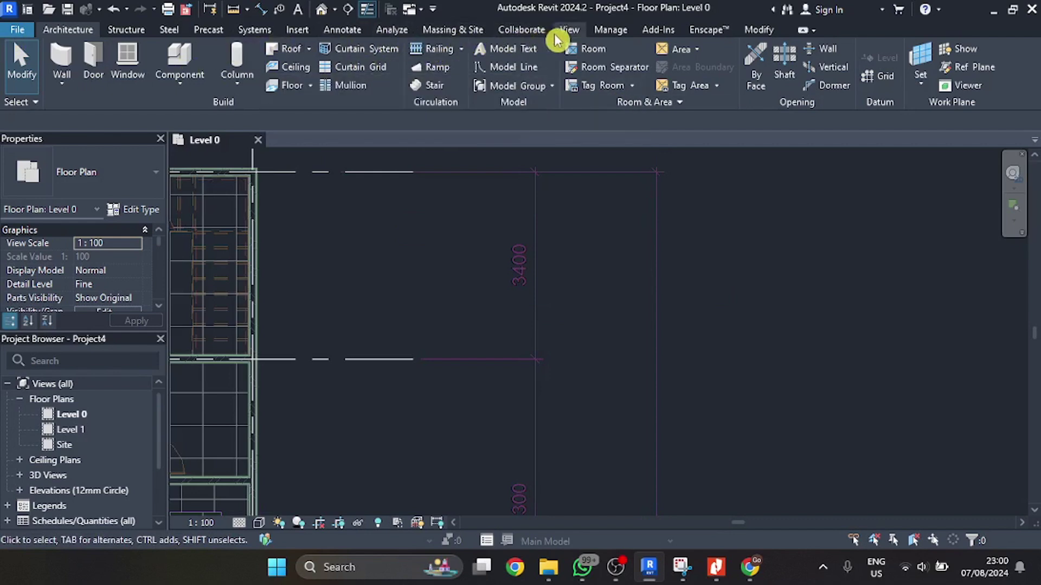
pyautogui.click(343, 31)
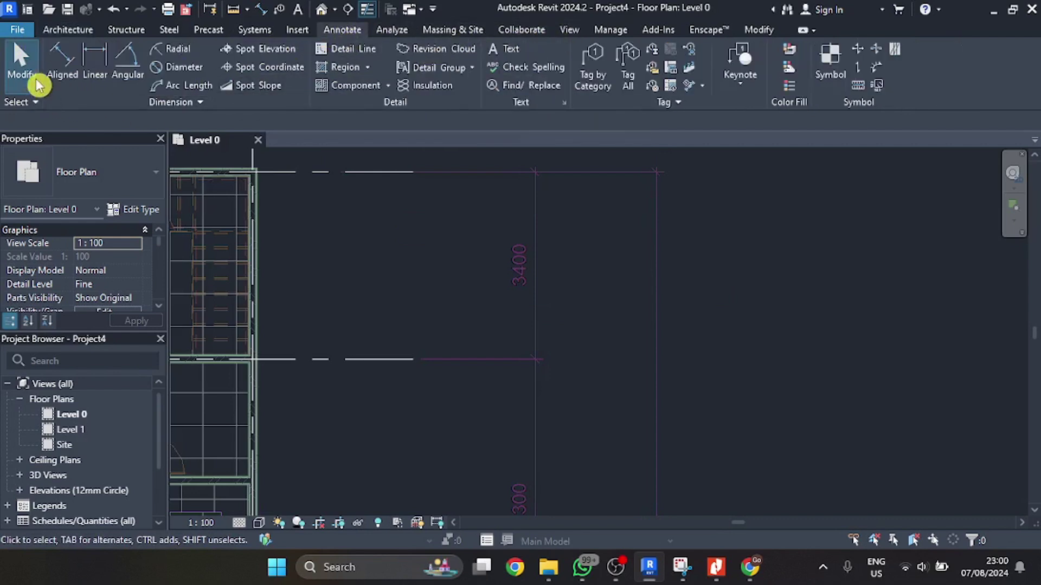
pyautogui.click(69, 60)
pyautogui.scroll(-5, 460, 196)
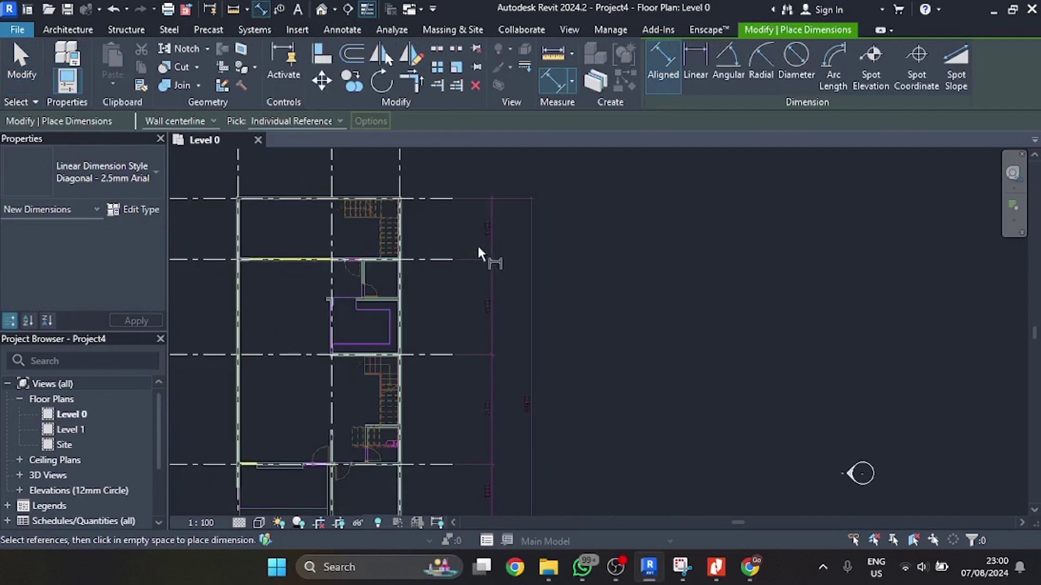
pyautogui.click(453, 220)
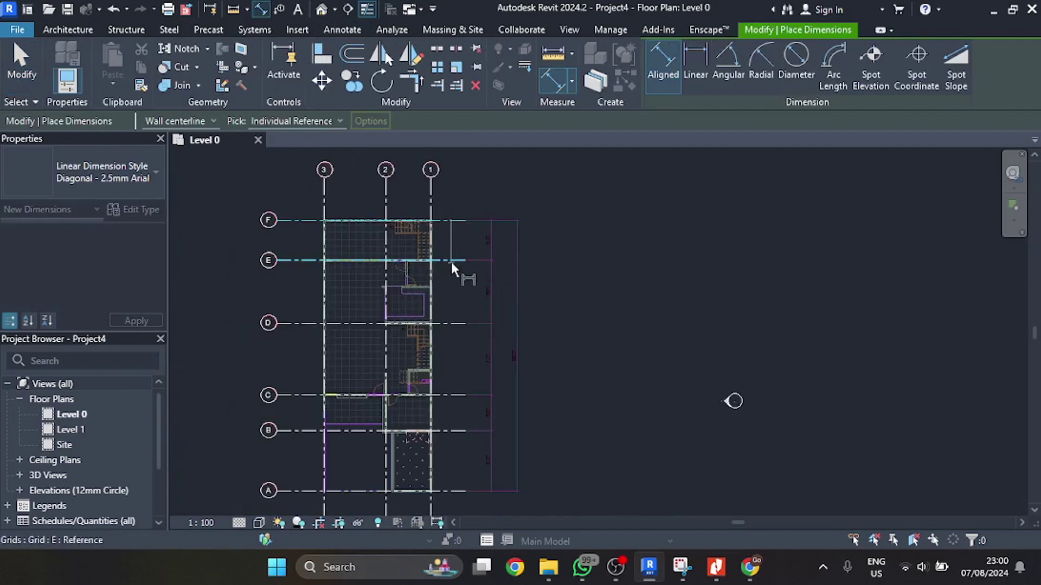
pyautogui.click(453, 261)
pyautogui.click(453, 323)
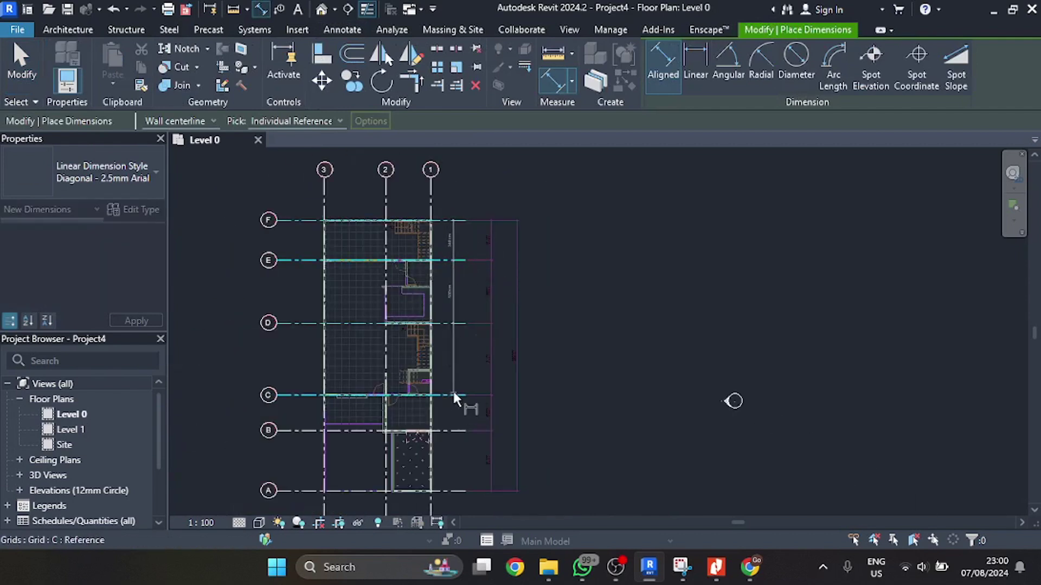
pyautogui.click(453, 395)
pyautogui.click(453, 490)
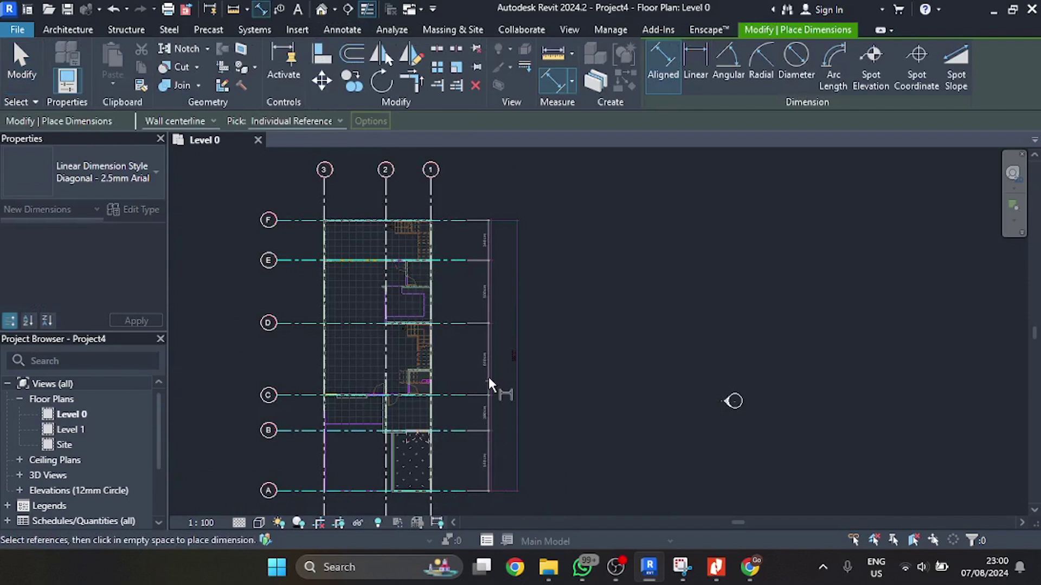
pyautogui.scroll(5, 506, 351)
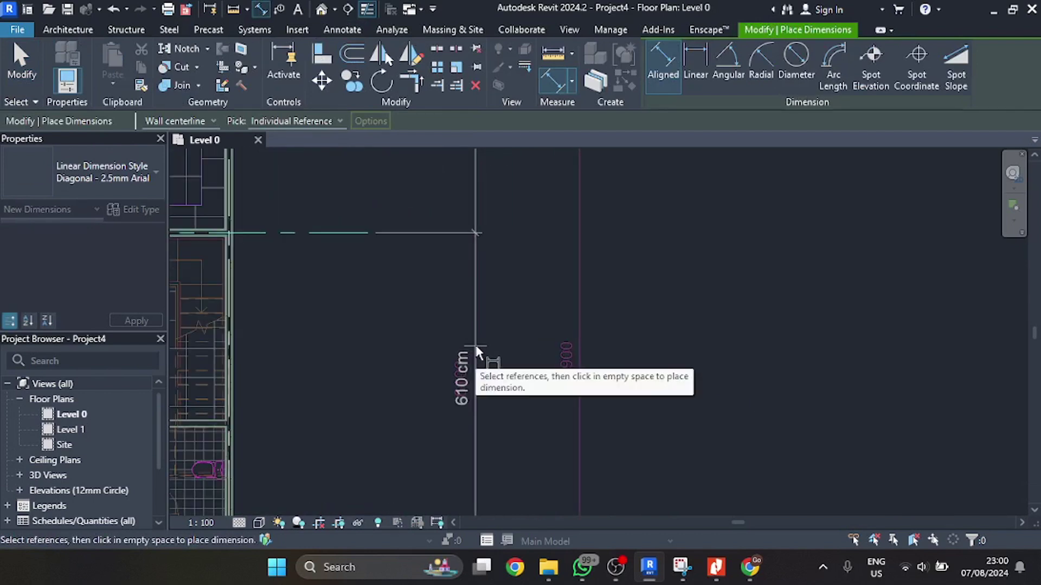
pyautogui.click(475, 344)
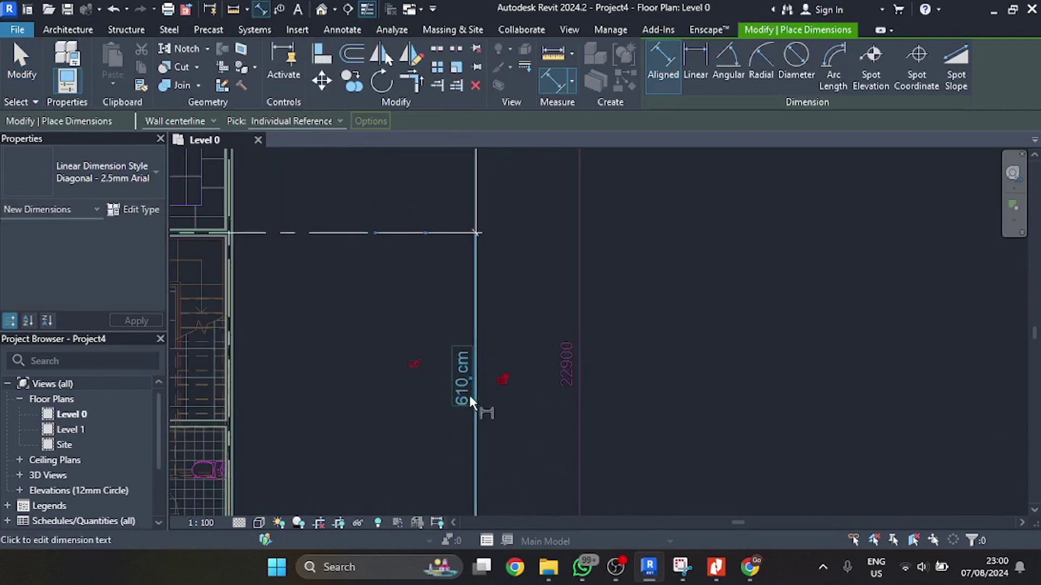
pyautogui.scroll(2, 470, 401)
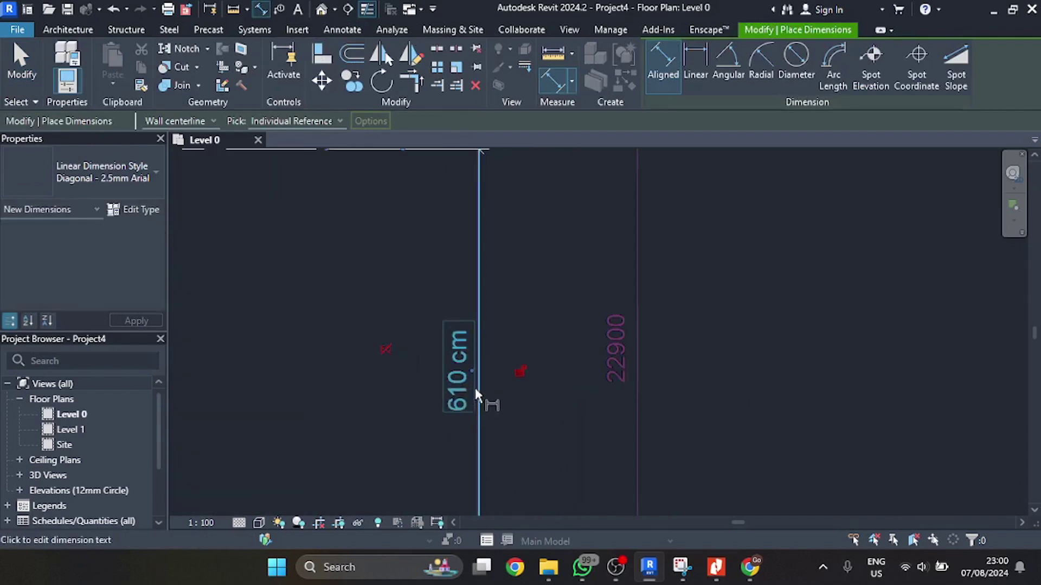
# - Add an overall aligned dimension between grids F and A, placed over the CAD plan's outer vertical dimension line
pyautogui.scroll(-4, 475, 388)
pyautogui.scroll(-2, 471, 298)
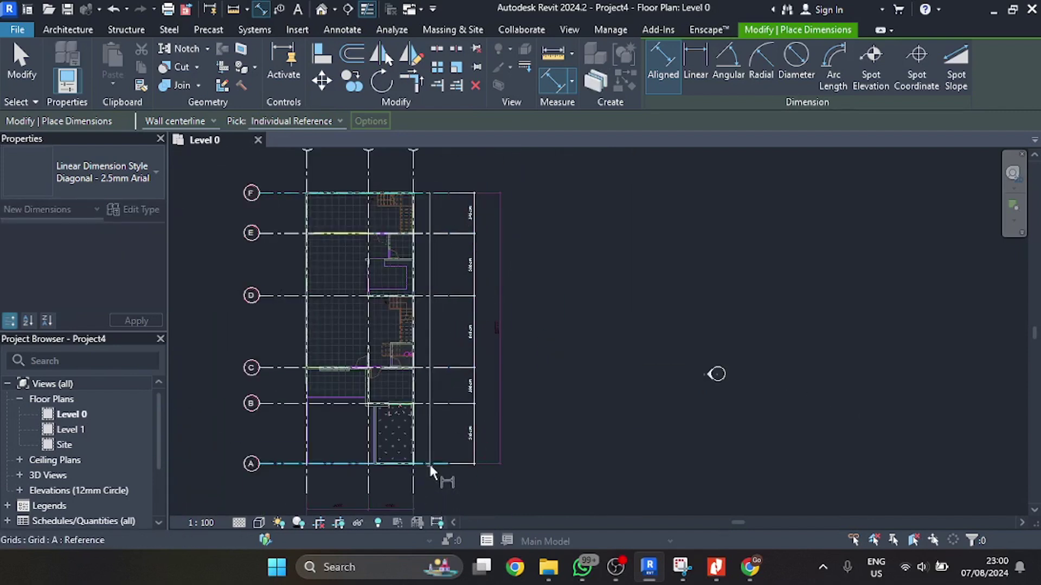
pyautogui.scroll(4, 432, 476)
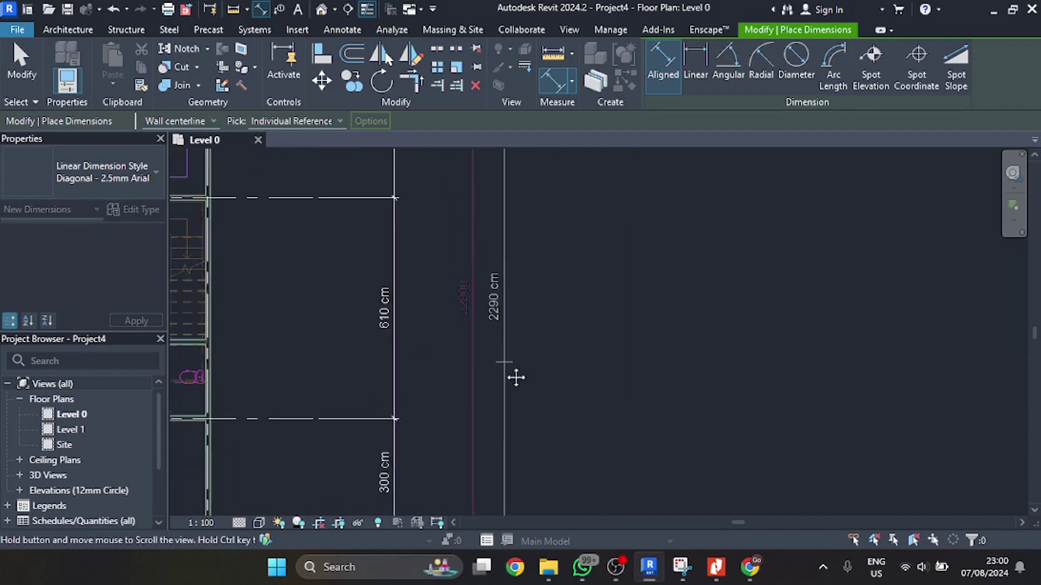
pyautogui.scroll(2, 495, 339)
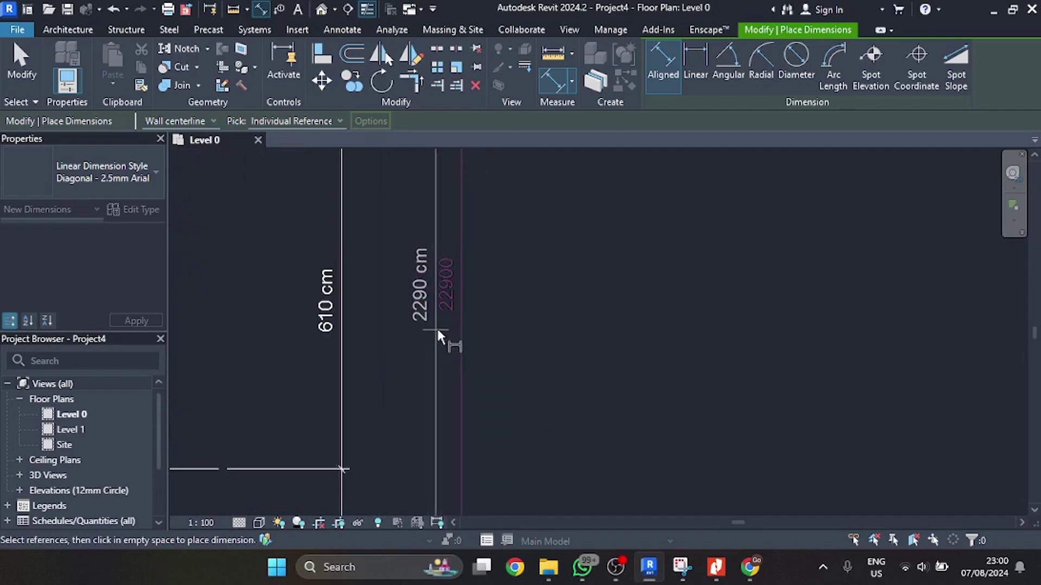
pyautogui.click(460, 327)
# - Add a chained aligned dimension across grids 3, 2 and 1, placed over the CAD plan's inner horizontal dimension line
pyautogui.scroll(-5, 520, 274)
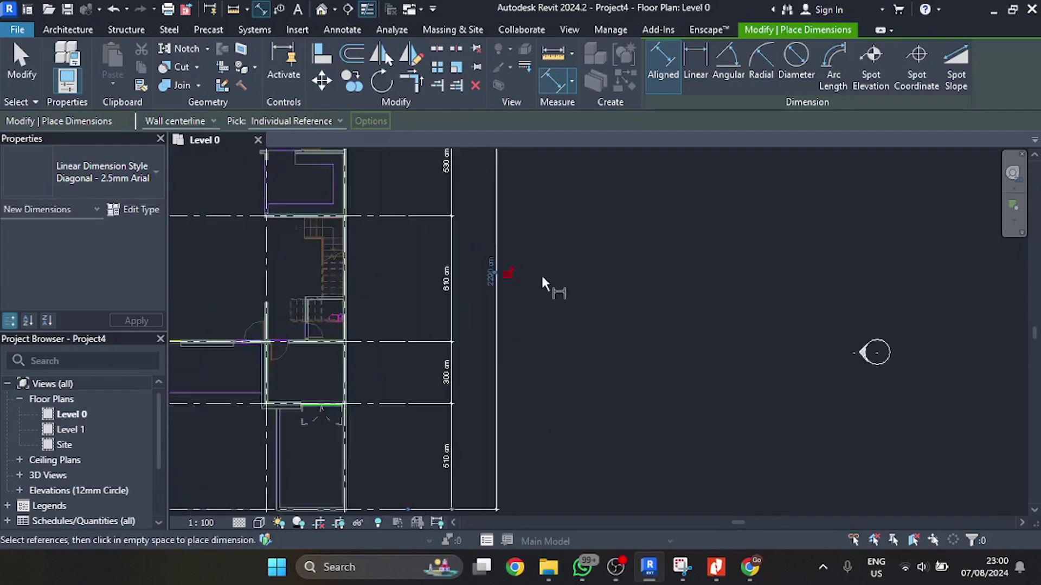
pyautogui.scroll(-2, 533, 279)
pyautogui.scroll(5, 412, 395)
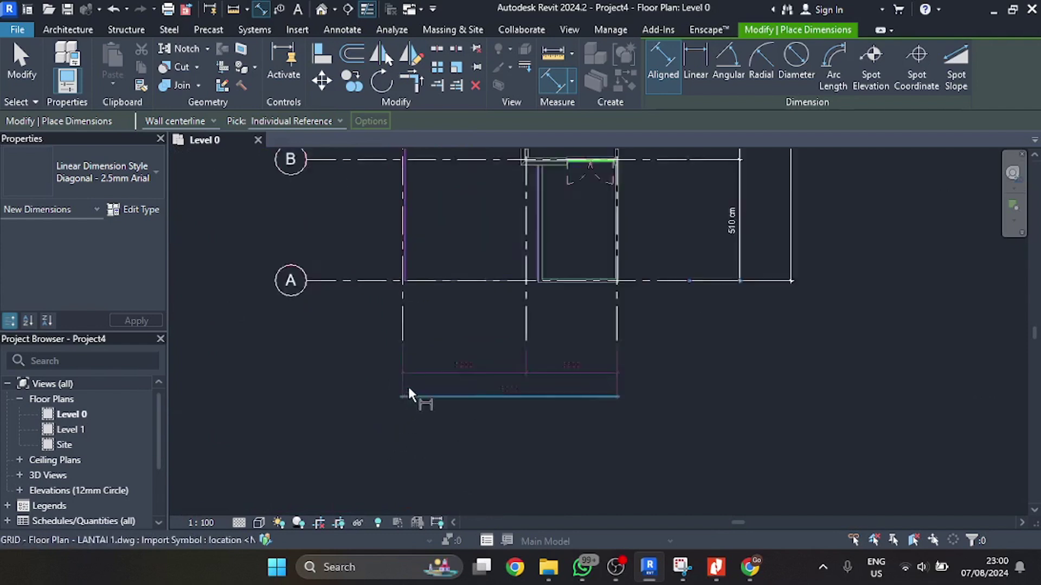
pyautogui.click(406, 286)
pyautogui.click(565, 281)
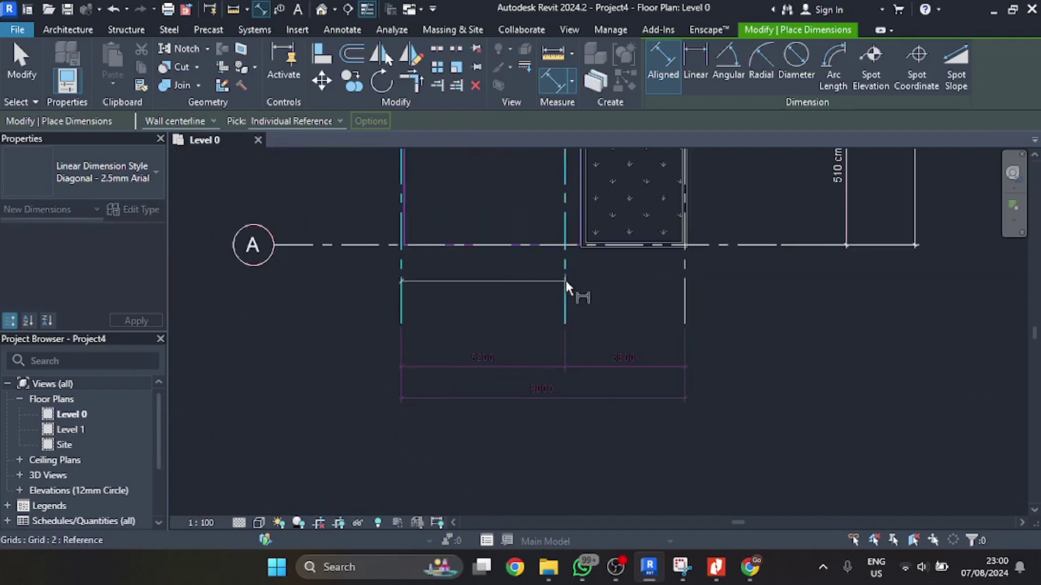
pyautogui.click(688, 278)
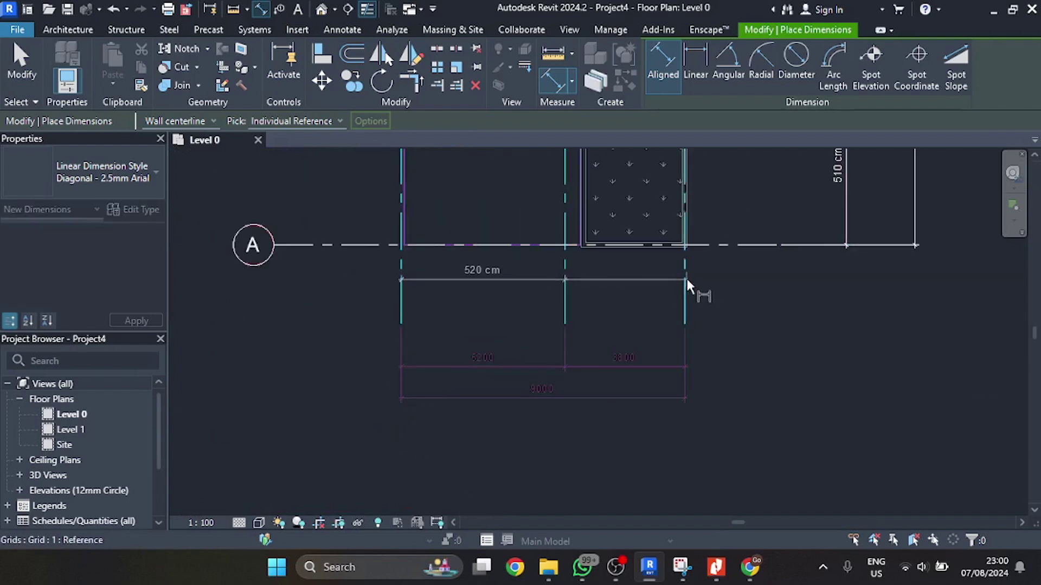
pyautogui.click(672, 363)
# - Add an overall aligned dimension between grids 3 and 1 over the CAD plan's outer horizontal dimension line, and end the command
pyautogui.click(400, 287)
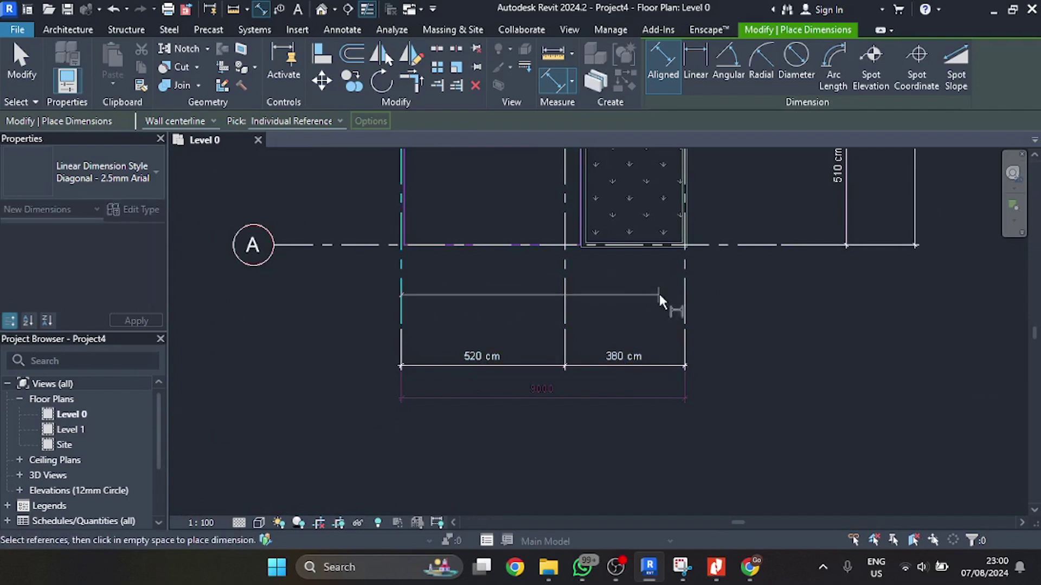
pyautogui.click(685, 289)
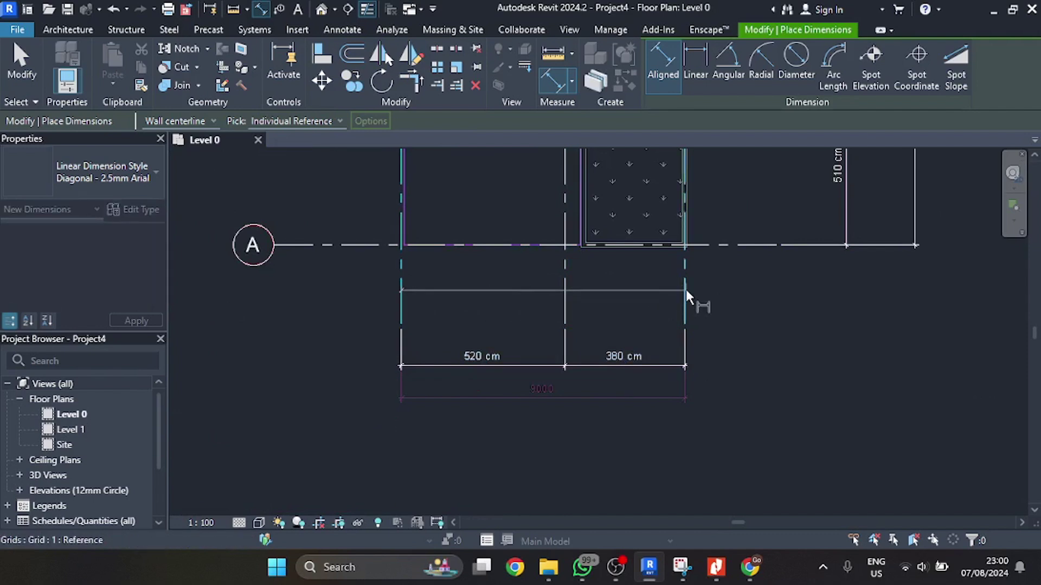
pyautogui.click(684, 400)
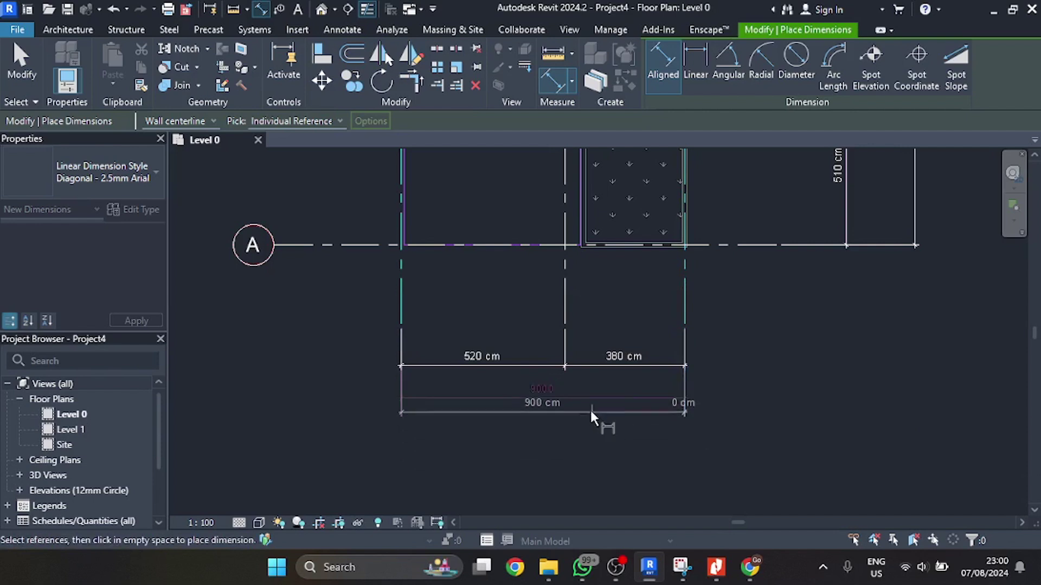
pyautogui.click(582, 396)
pyautogui.scroll(-2, 652, 398)
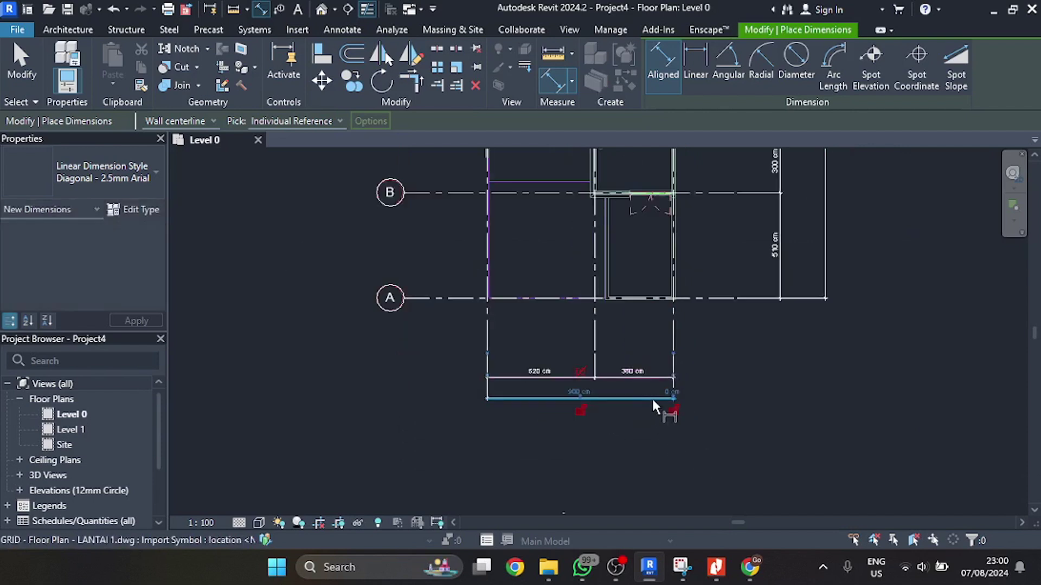
pyautogui.scroll(-2, 652, 399)
pyautogui.press('Escape')
pyautogui.click(652, 388)
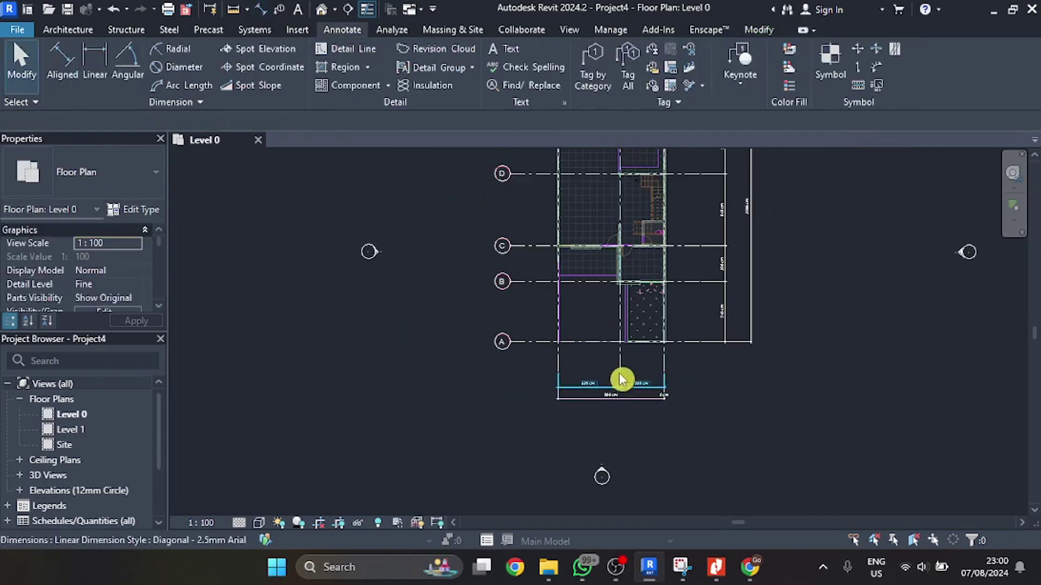
# - Rename the Level 0 floor plan as Lantai Dasar, including its corresponding level and views
pyautogui.moveTo(622, 379); pyautogui.dragTo(564, 506, button='middle')
pyautogui.moveTo(622, 325); pyautogui.dragTo(585, 326, button='middle')
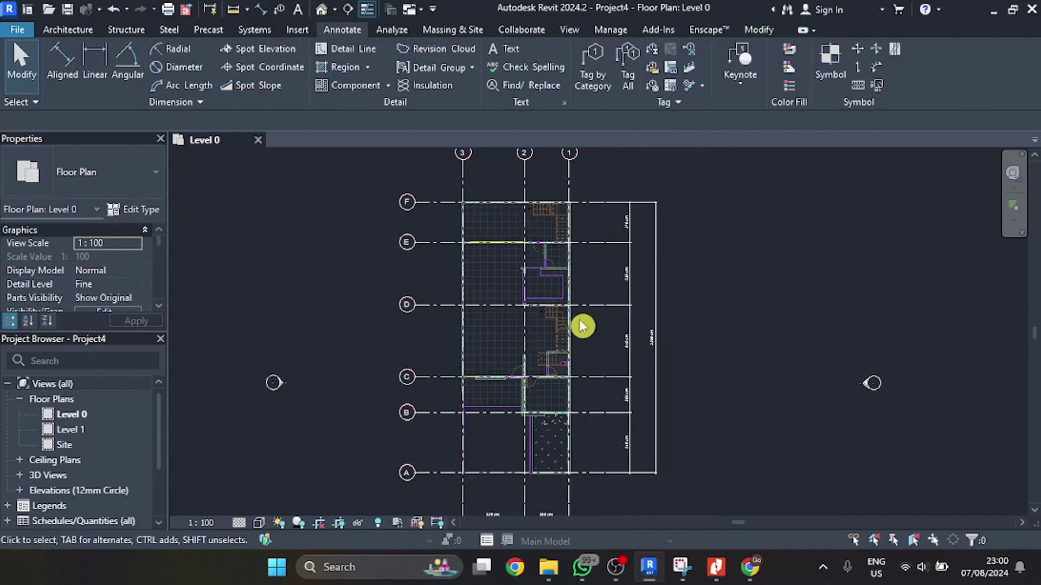
pyautogui.rightClick(93, 416)
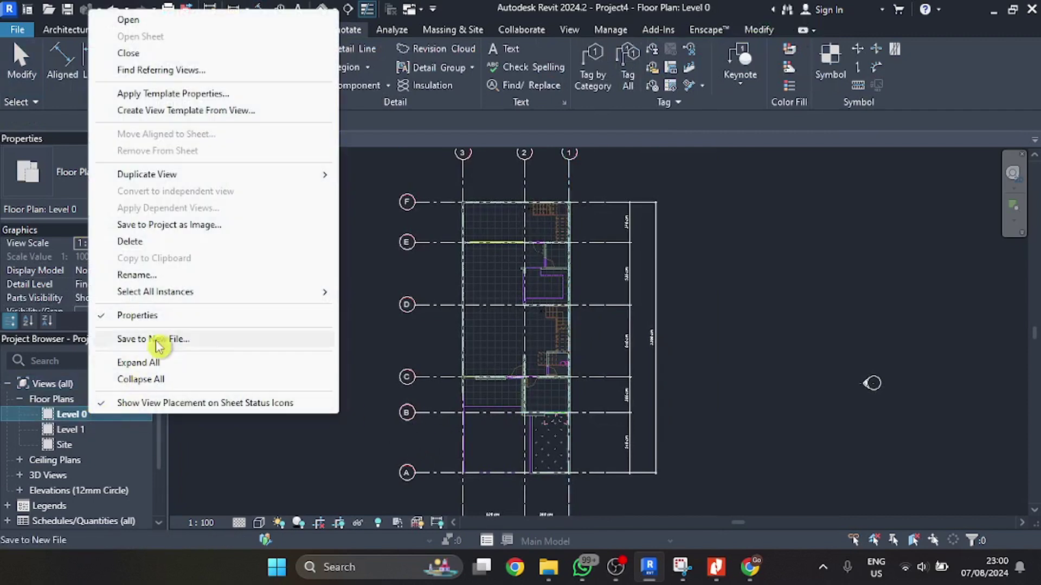
pyautogui.click(163, 275)
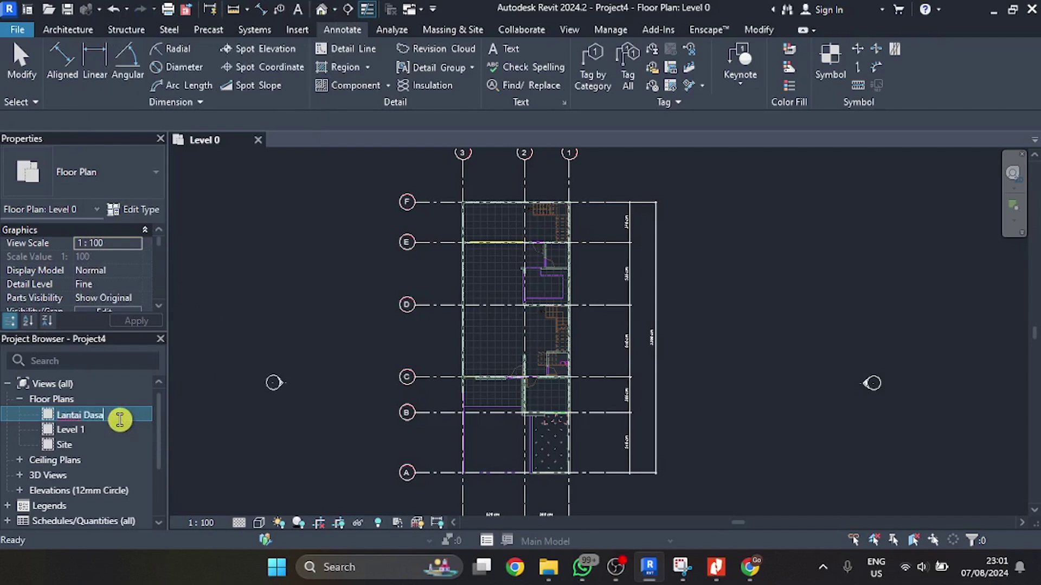
pyautogui.press('Return')
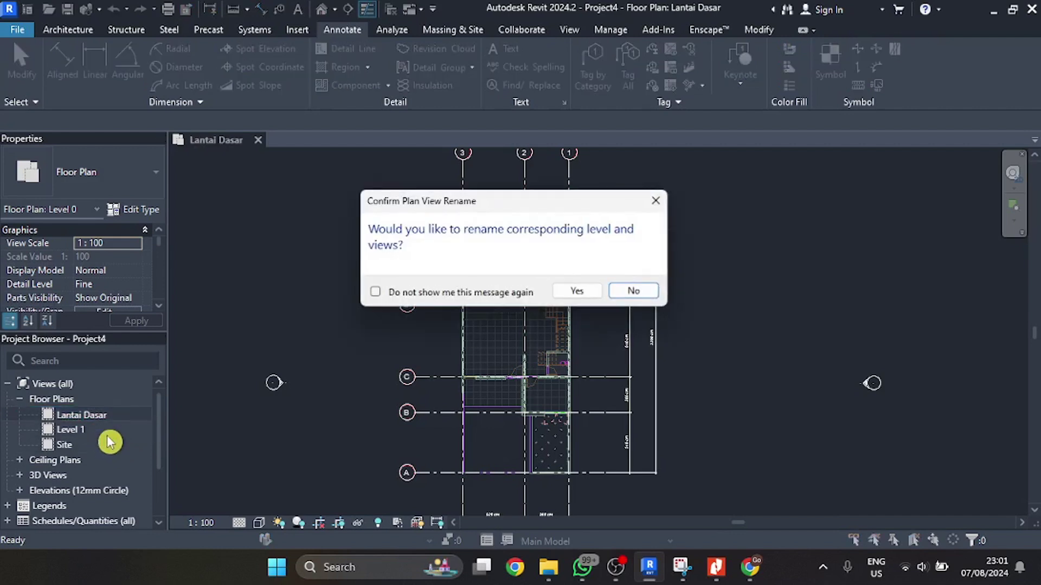
pyautogui.click(577, 291)
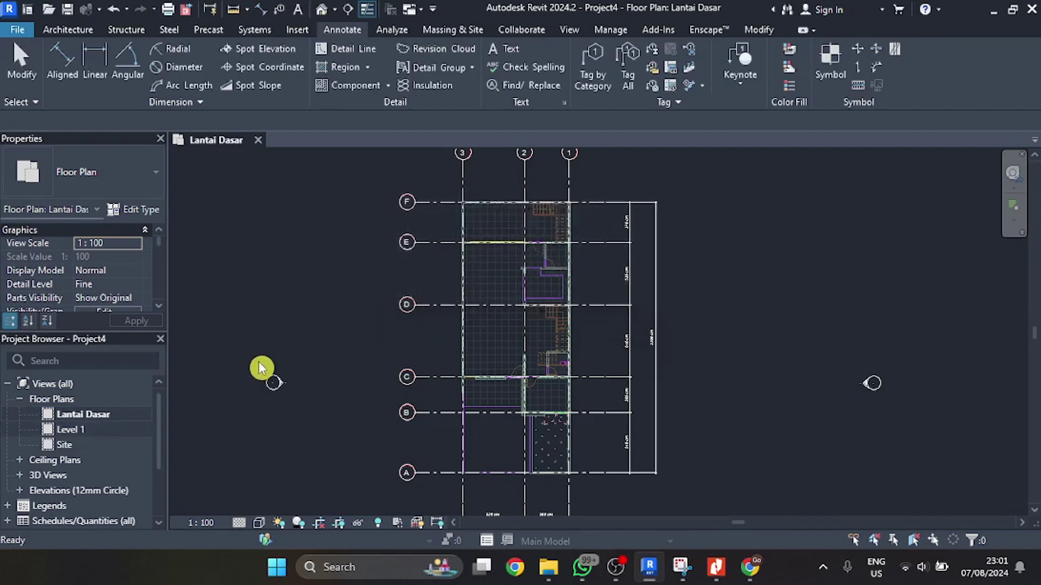
# - Rename the Level 1 floor plan as Lantai 2, including its level and views, and the Site plan as Atap
pyautogui.click(96, 435)
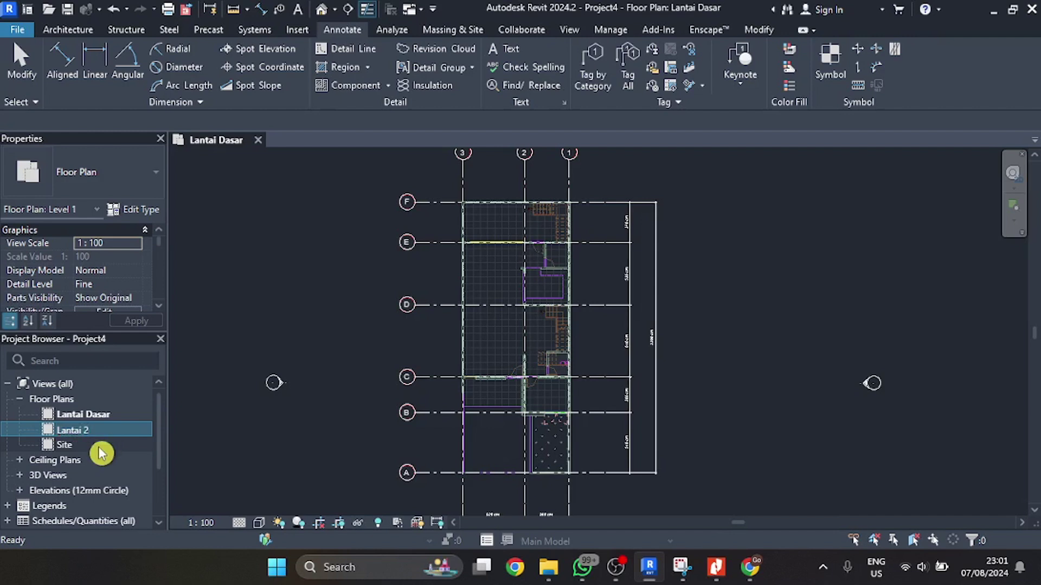
pyautogui.press('Return')
pyautogui.click(590, 293)
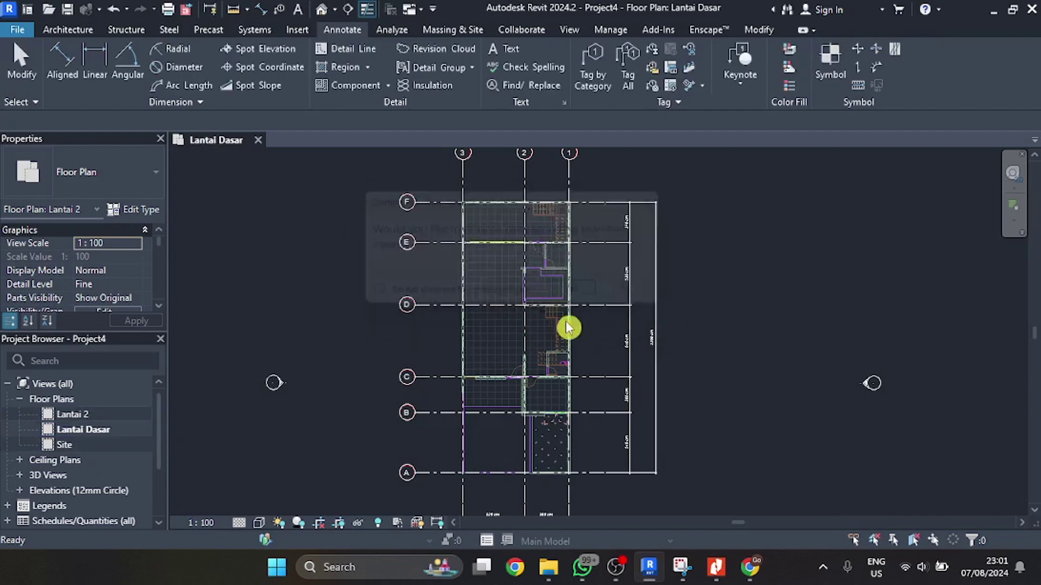
pyautogui.click(70, 445)
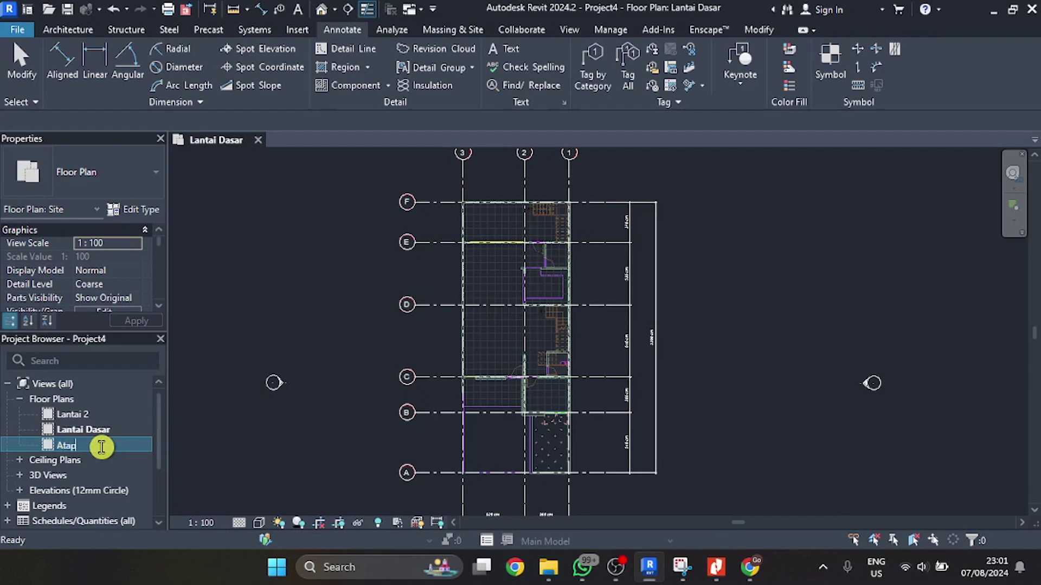
pyautogui.click(204, 430)
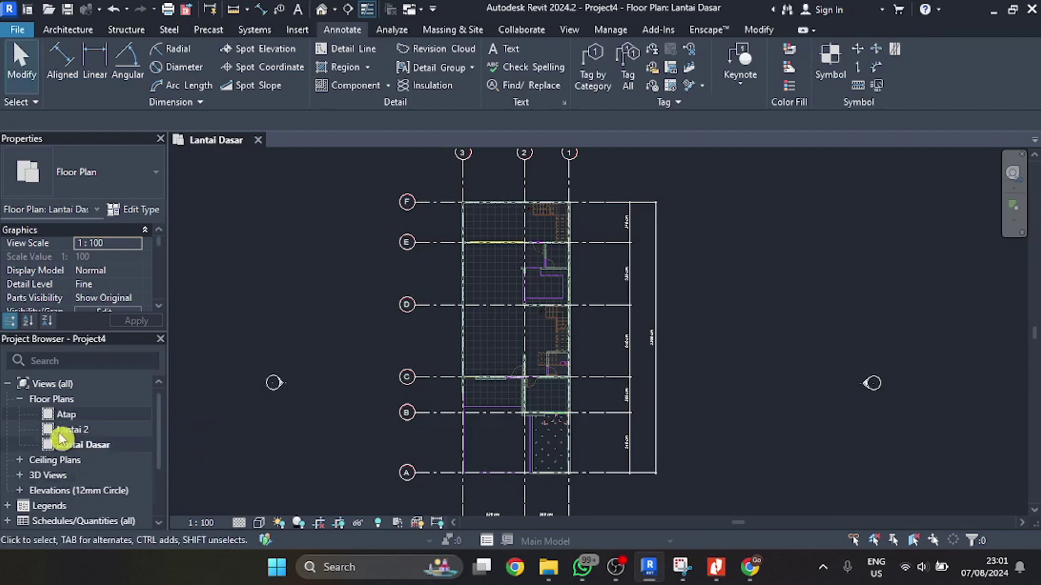
# - Open the East elevation and inspect how the grids and levels are shown
pyautogui.scroll(-2, 82, 418)
pyautogui.scroll(2, 96, 426)
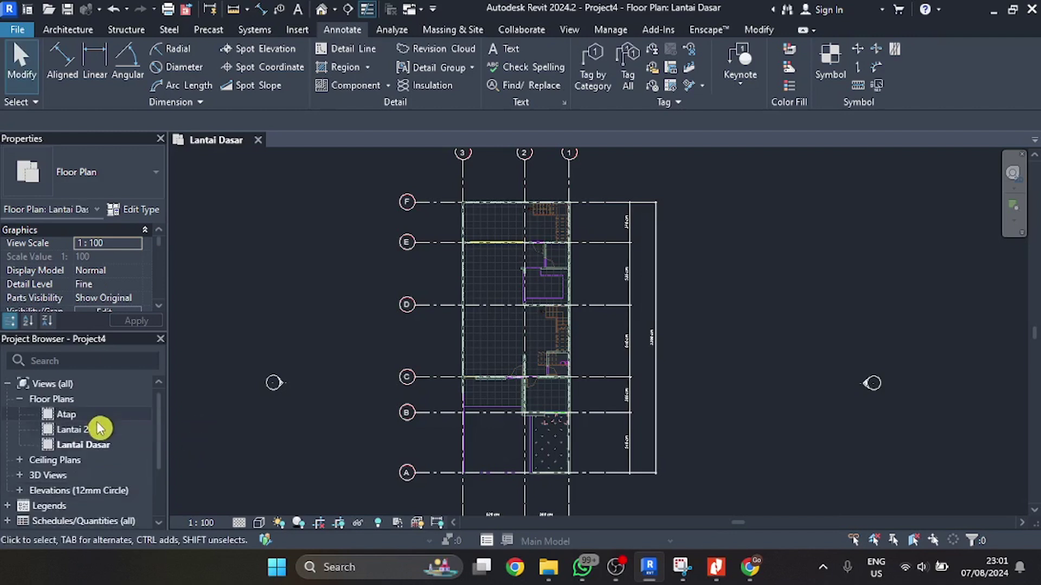
pyautogui.scroll(-2, 104, 439)
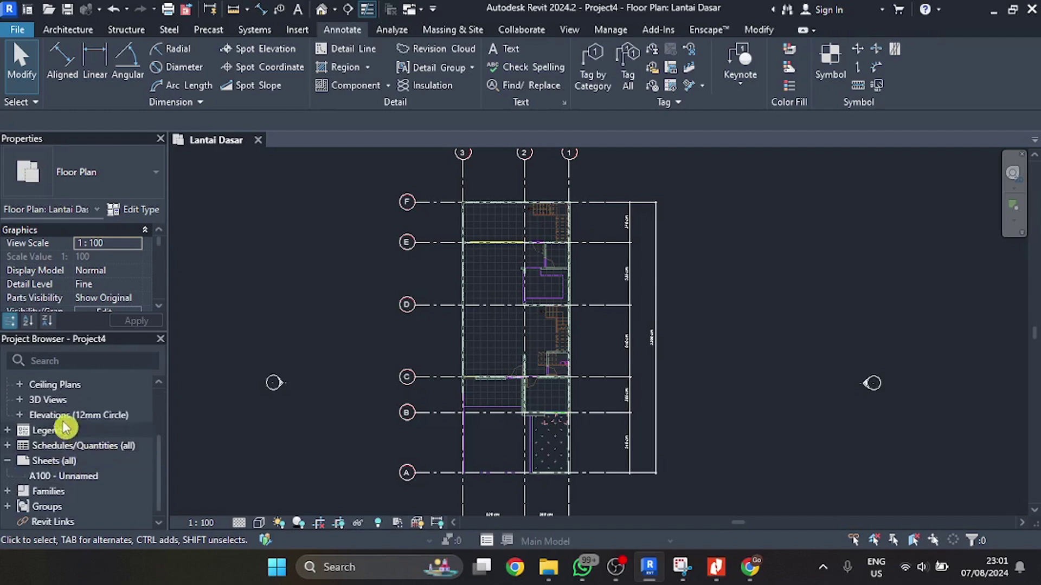
pyautogui.click(21, 415)
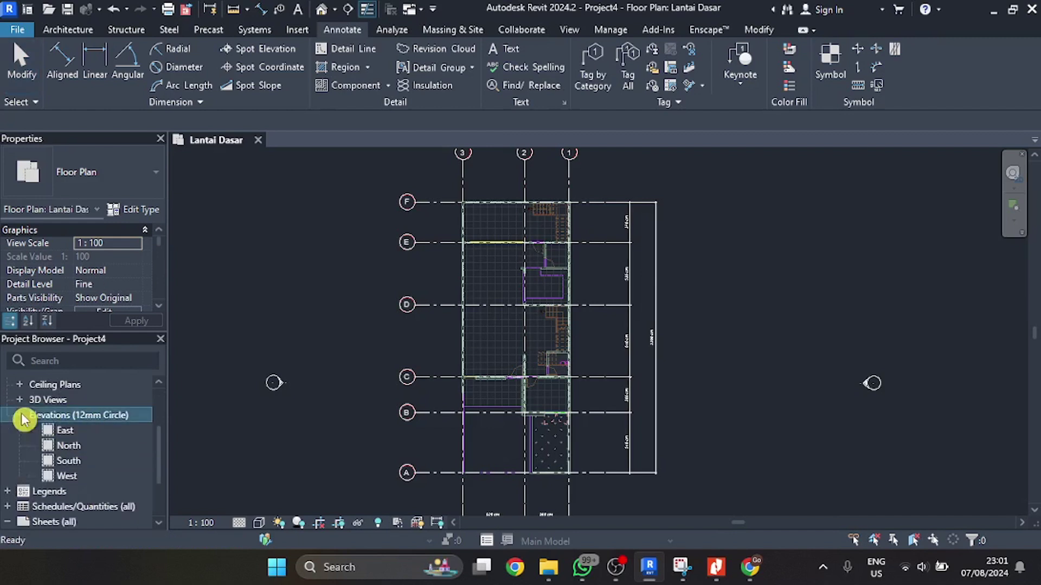
pyautogui.doubleClick(76, 429)
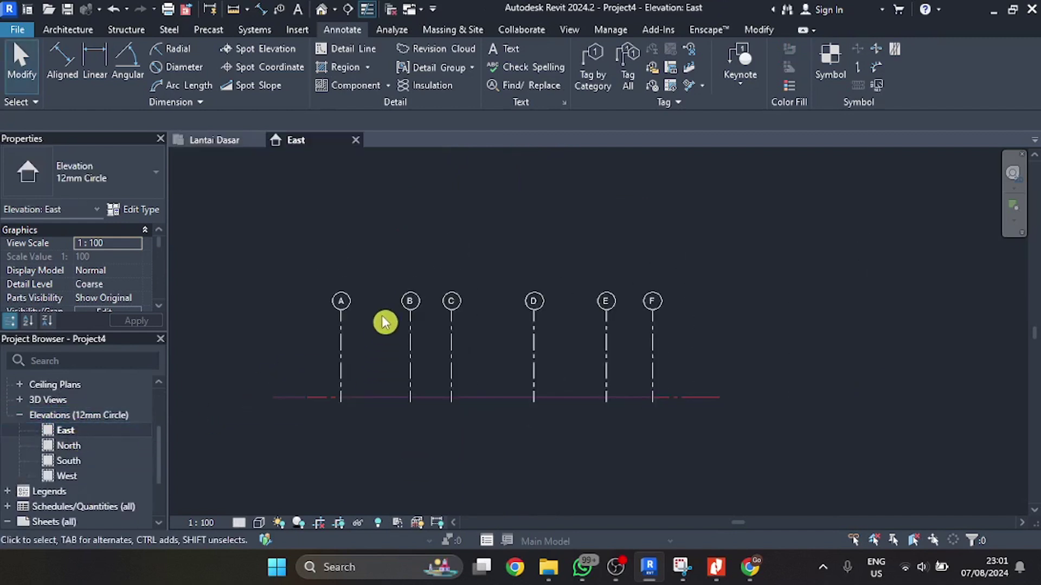
pyautogui.scroll(-3, 385, 323)
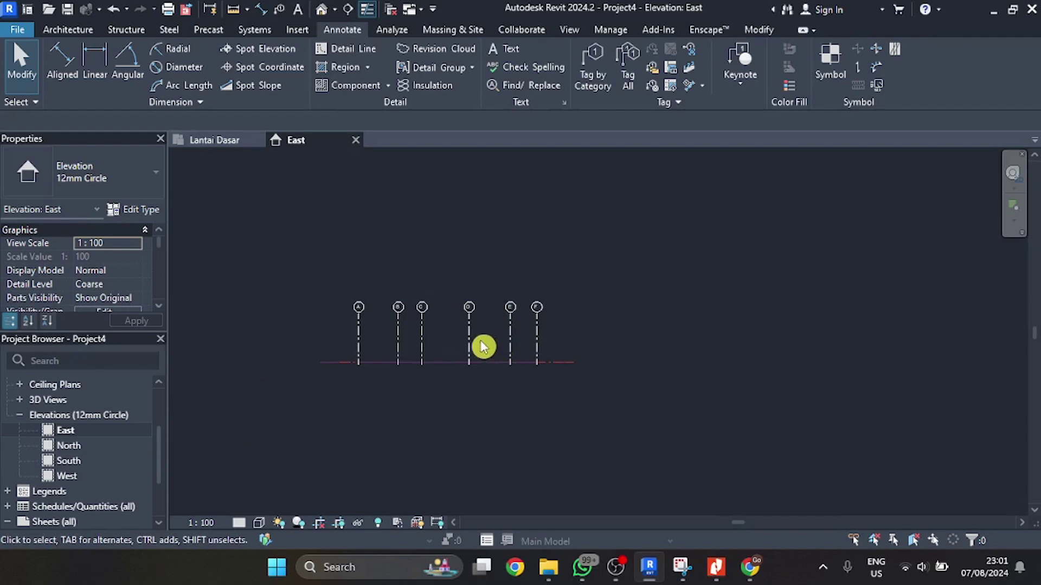
pyautogui.scroll(4, 480, 341)
pyautogui.scroll(-5, 466, 346)
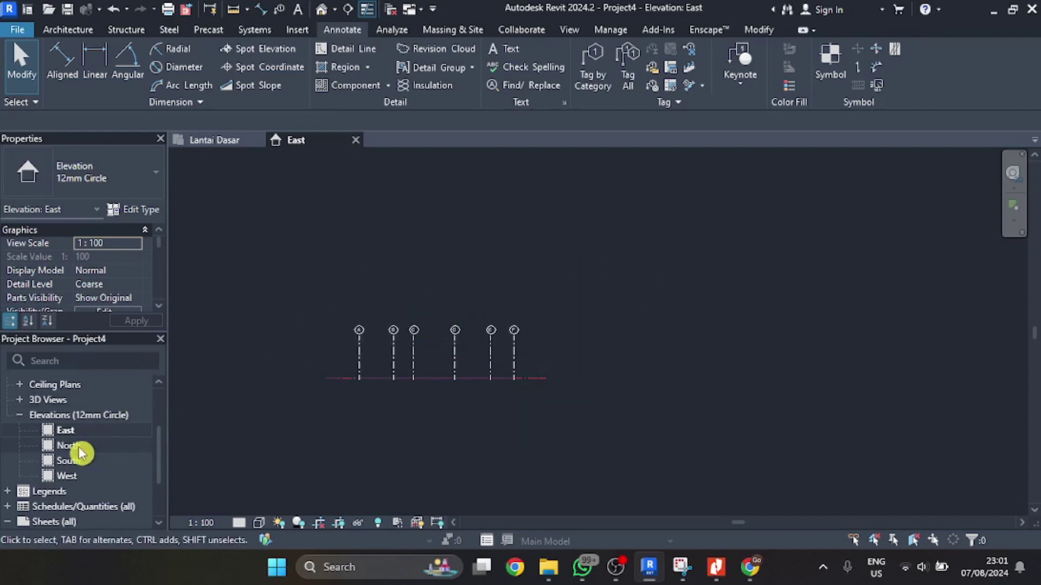
# - Open the Lantai 2 floor plan, compare it with the Lantai Dasar plan, and close the Lantai 2 view
pyautogui.scroll(3, 86, 420)
pyautogui.doubleClick(85, 429)
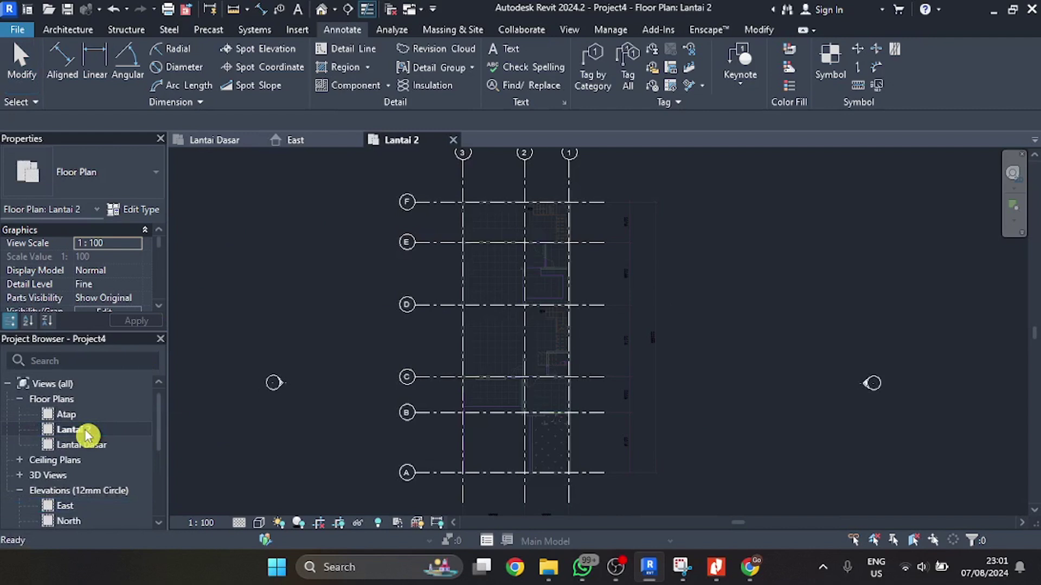
pyautogui.click(312, 147)
pyautogui.click(217, 141)
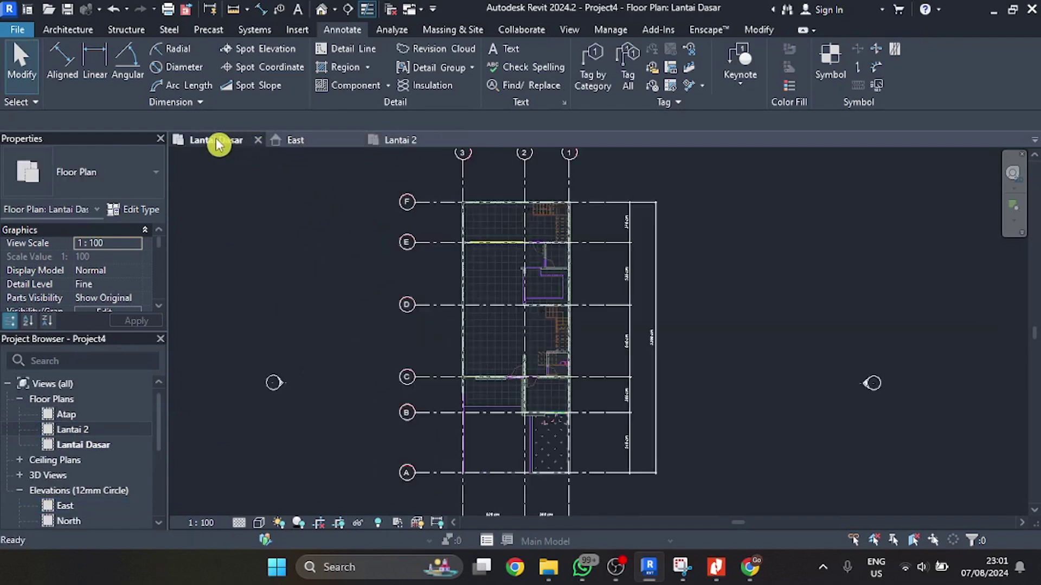
pyautogui.scroll(-2, 366, 295)
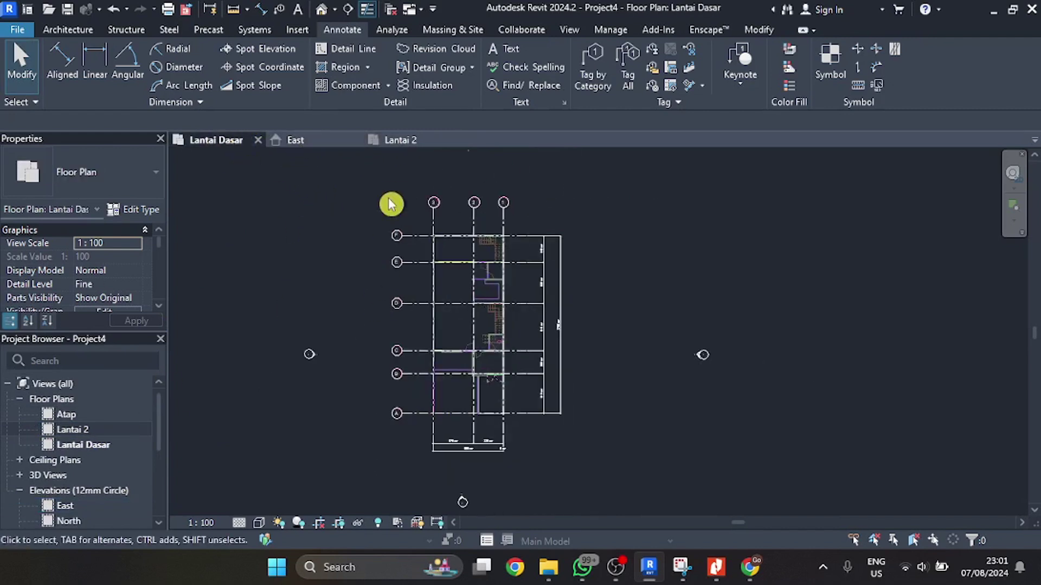
pyautogui.click(406, 144)
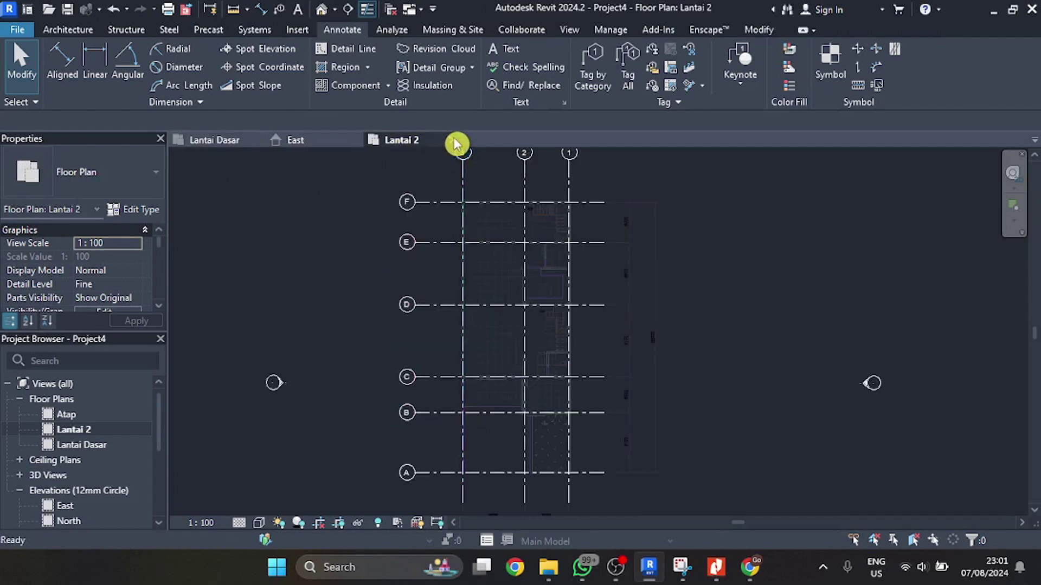
pyautogui.click(455, 144)
# - Check the East elevation around grids D to F for level lines, and return to the Lantai Dasar plan
pyautogui.click(295, 142)
pyautogui.scroll(3, 545, 384)
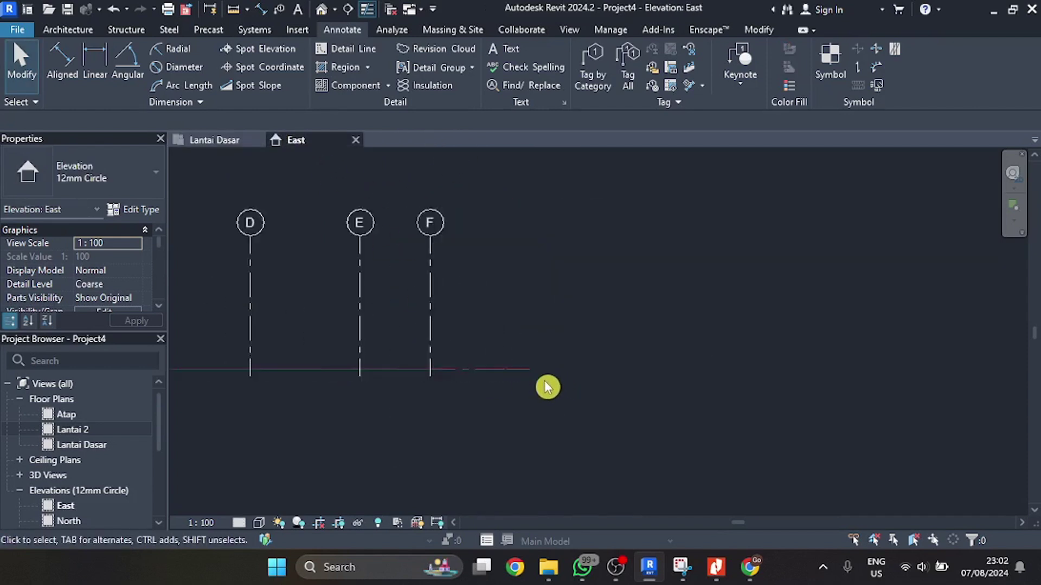
pyautogui.scroll(1, 547, 386)
pyautogui.moveTo(483, 352); pyautogui.dragTo(672, 380, button='middle')
pyautogui.scroll(-2, 595, 355)
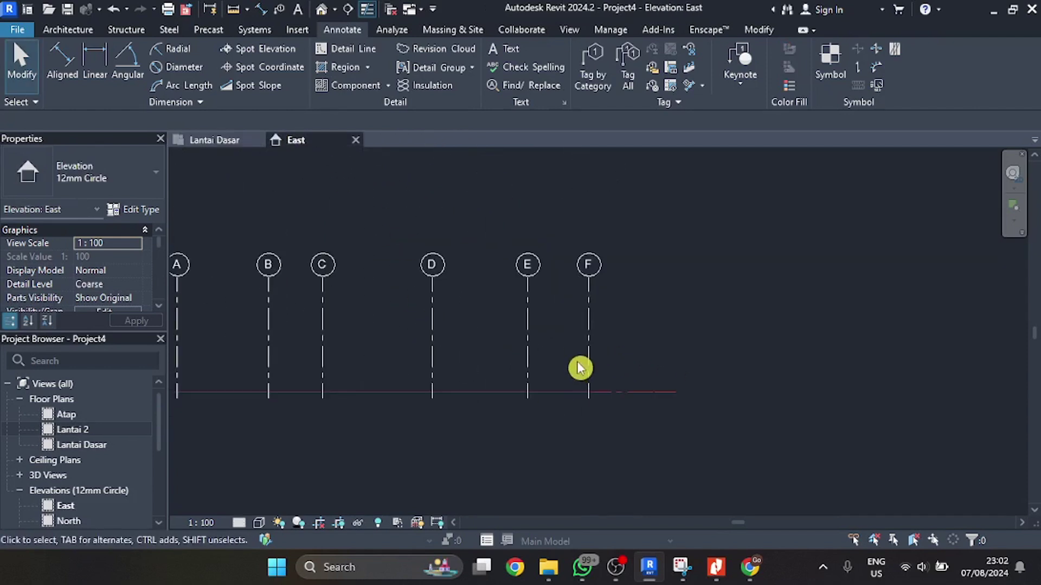
pyautogui.click(217, 144)
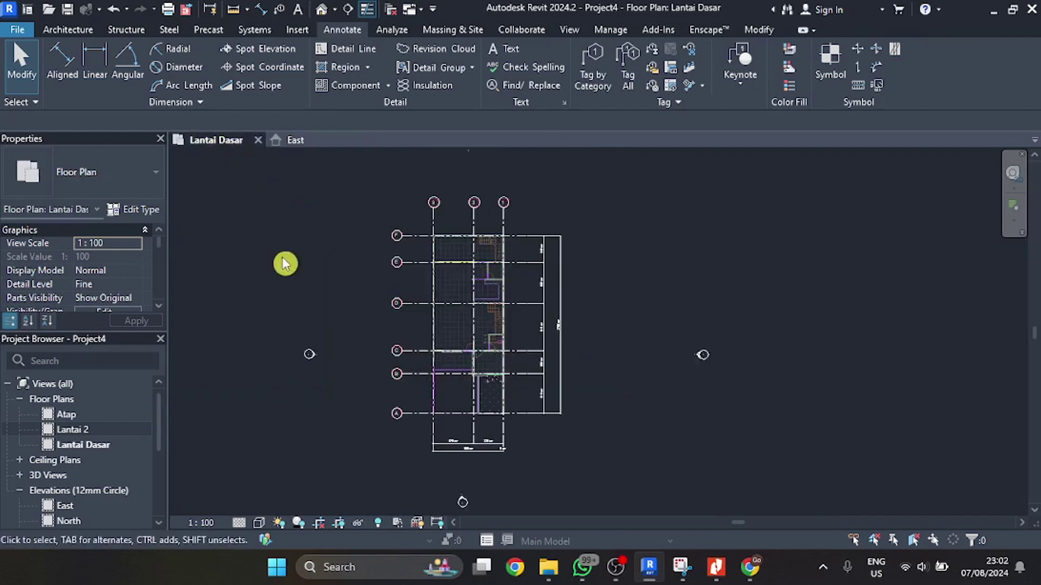
# - Open the North elevation to check its grids and levels
pyautogui.scroll(-3, 81, 477)
pyautogui.click(86, 445)
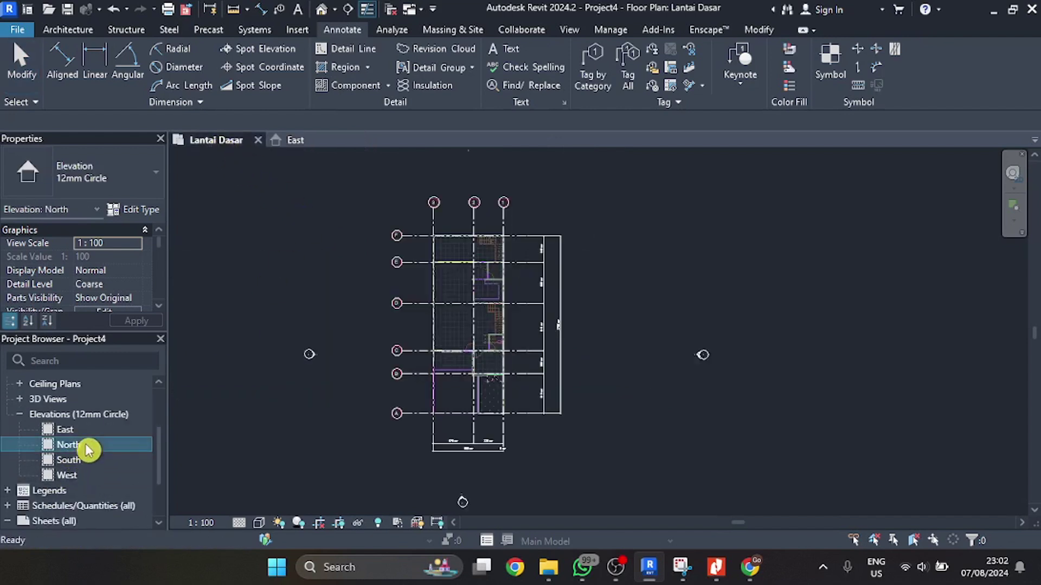
pyautogui.doubleClick(87, 445)
# - Open the South elevation to see the levels with the numbered grids, and close the North elevation view
pyautogui.scroll(-2, 89, 401)
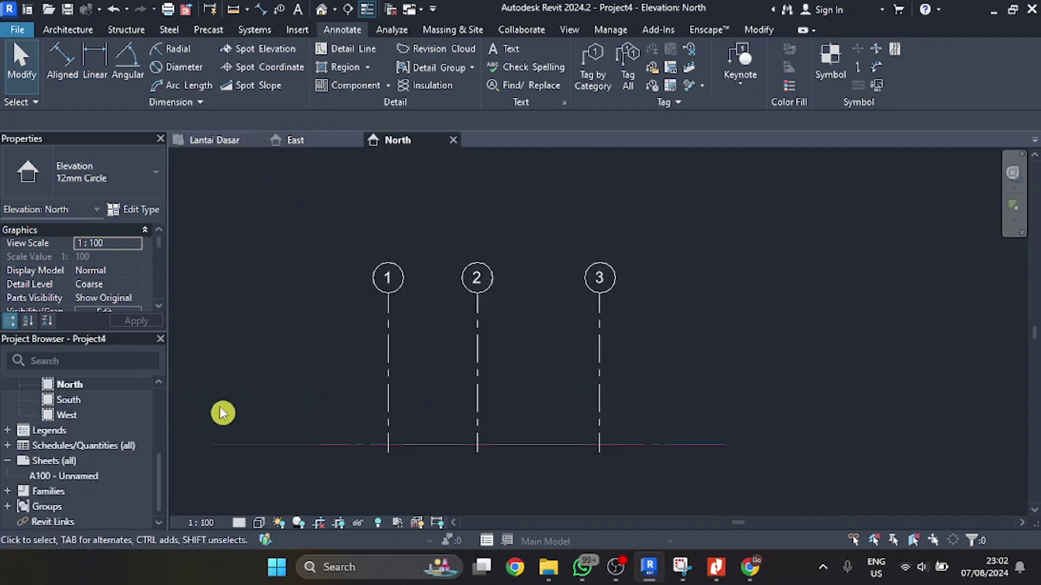
pyautogui.doubleClick(89, 401)
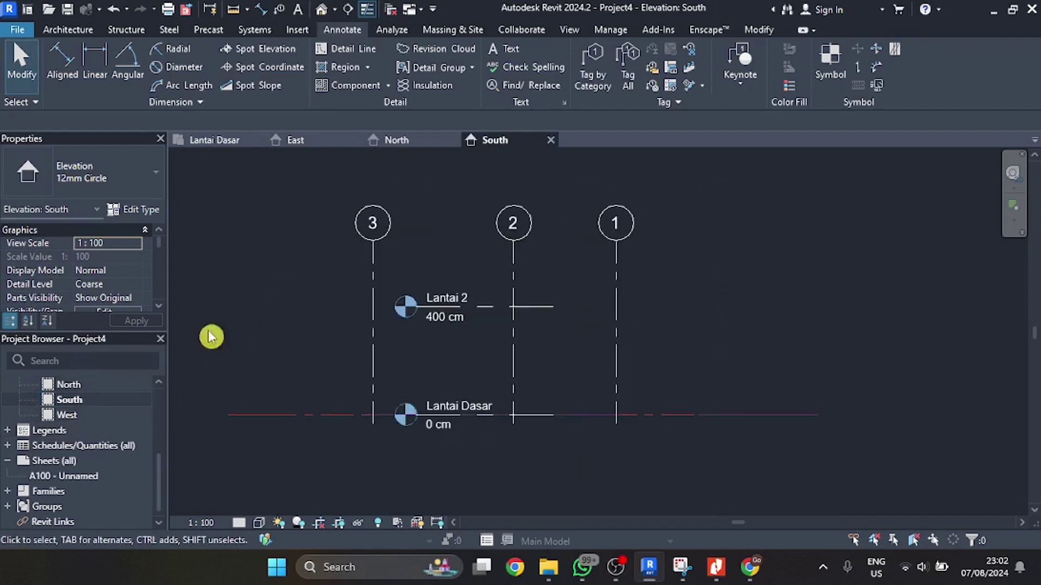
pyautogui.click(440, 142)
pyautogui.click(454, 140)
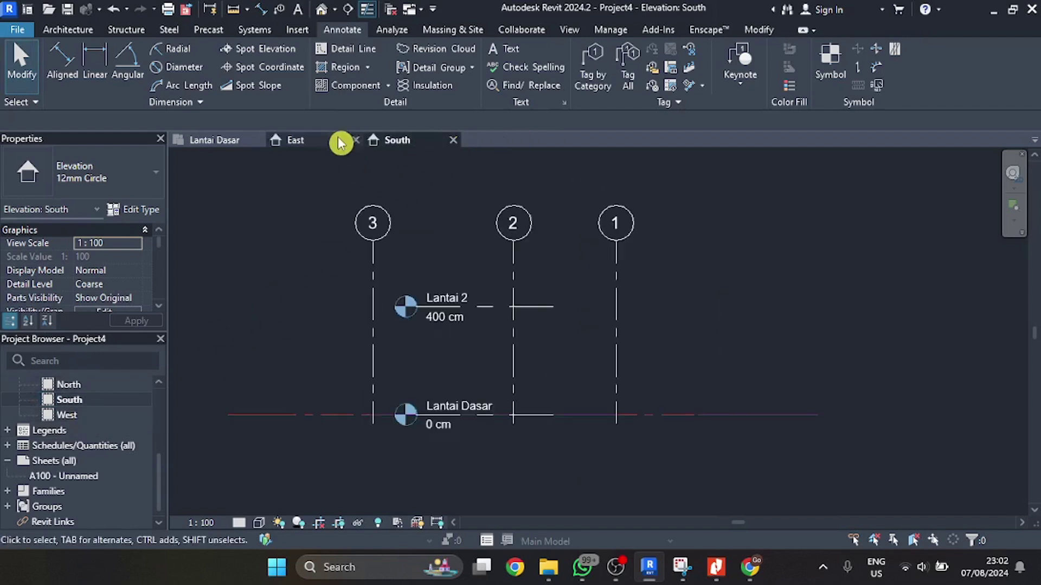
# - Close the East elevation view and extend both ends of the level lines in South beyond grids 3 and 1
pyautogui.click(355, 140)
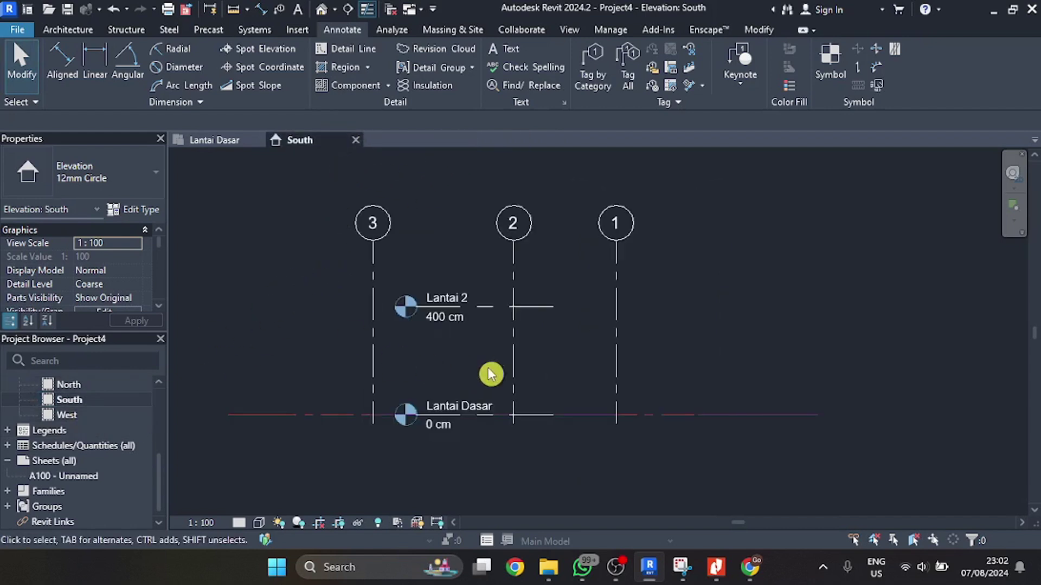
pyautogui.click(493, 307)
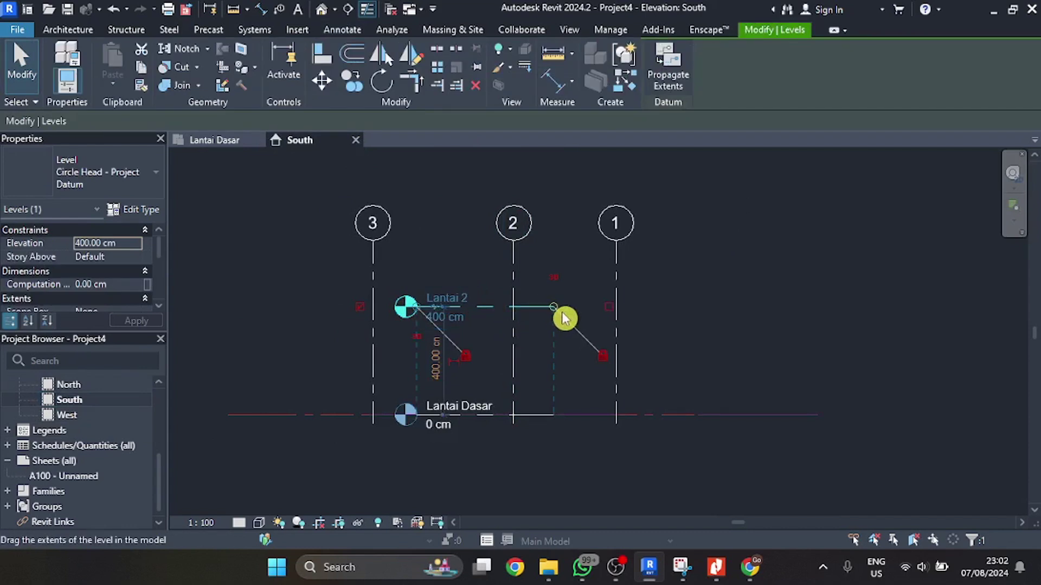
pyautogui.moveTo(562, 316); pyautogui.dragTo(664, 307)
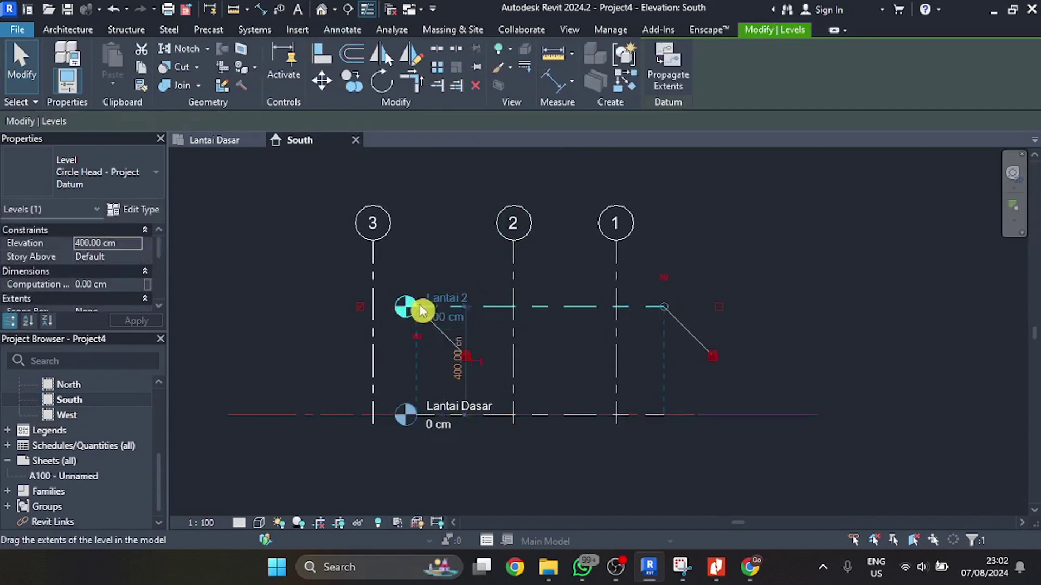
pyautogui.moveTo(418, 313); pyautogui.dragTo(276, 313)
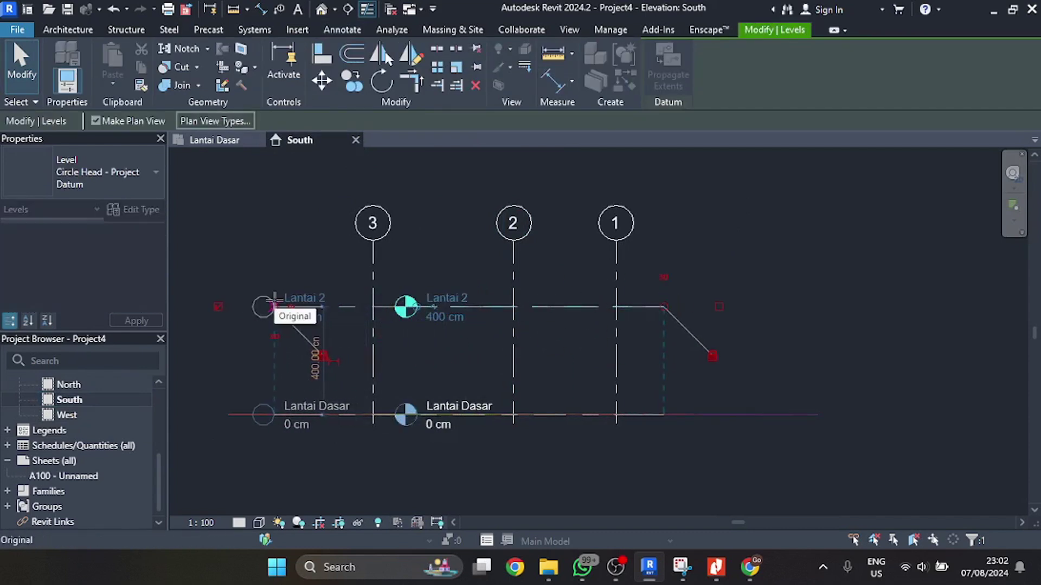
pyautogui.click(425, 508)
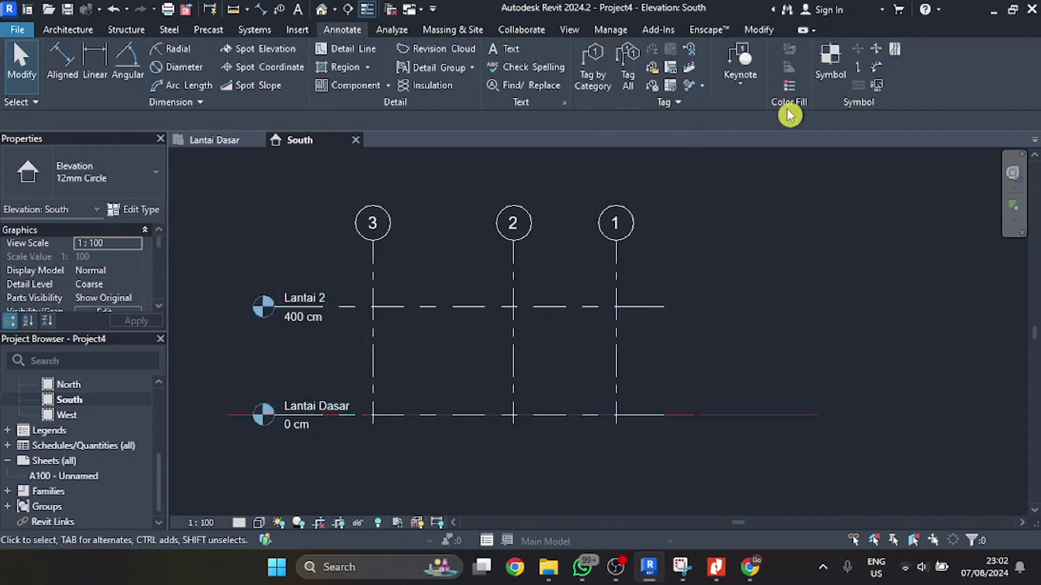
# - Draw a third level above Lantai 2 at an elevation of about 600 cm, aligned with the ends of the existing levels
pyautogui.scroll(3, 111, 429)
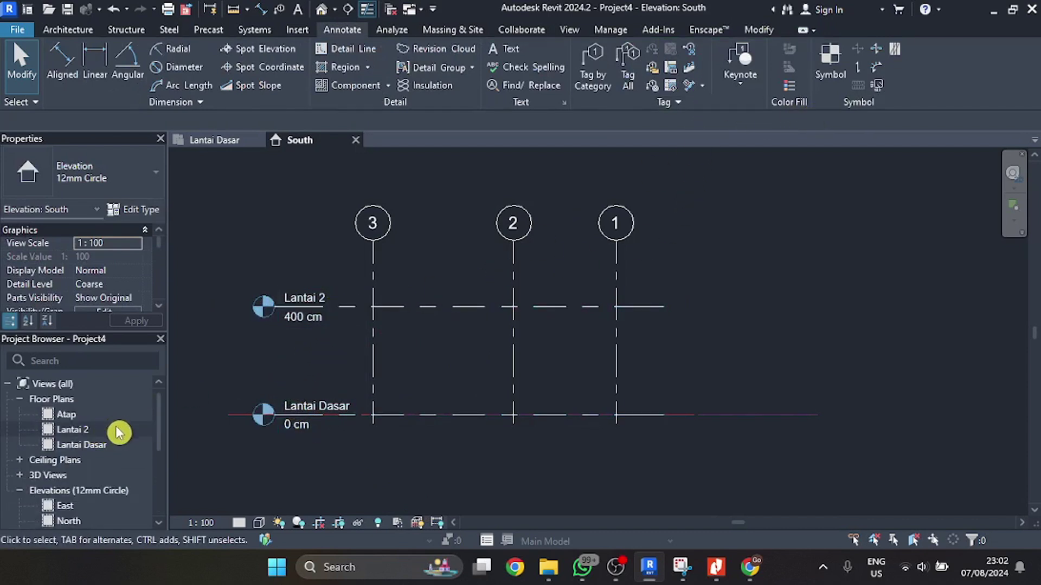
pyautogui.click(98, 415)
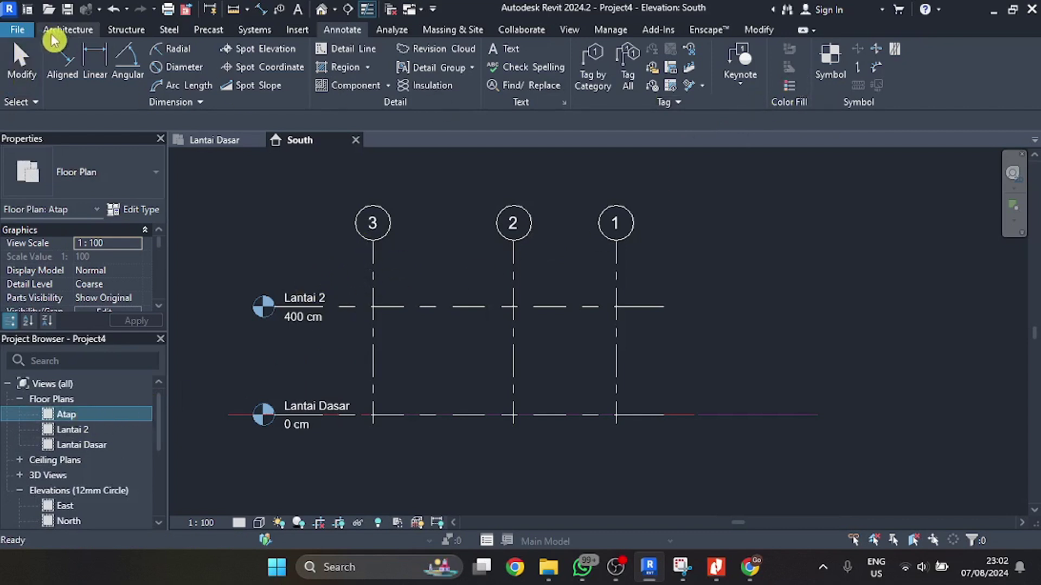
pyautogui.click(68, 30)
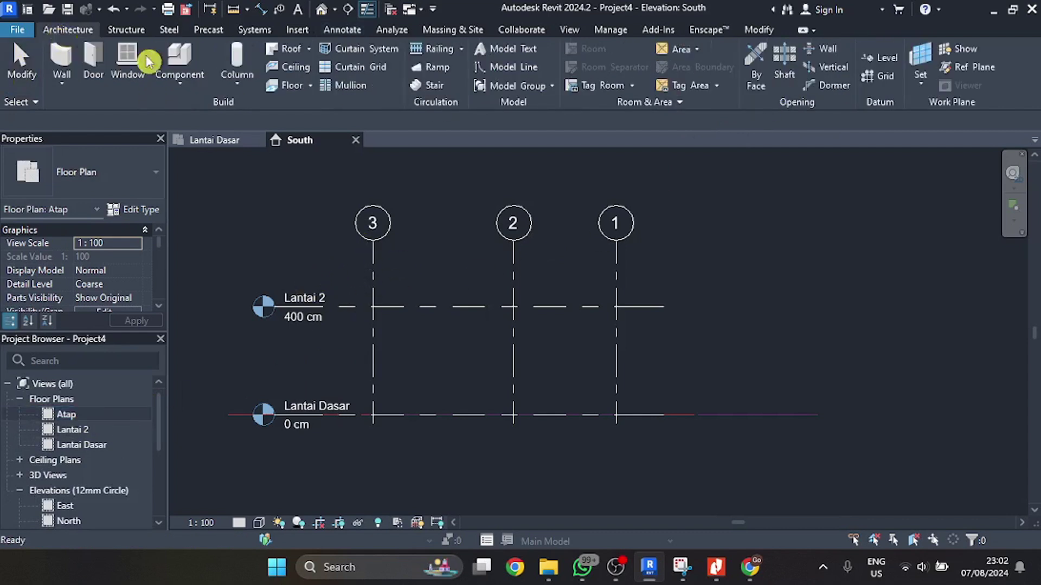
pyautogui.click(880, 58)
pyautogui.click(672, 252)
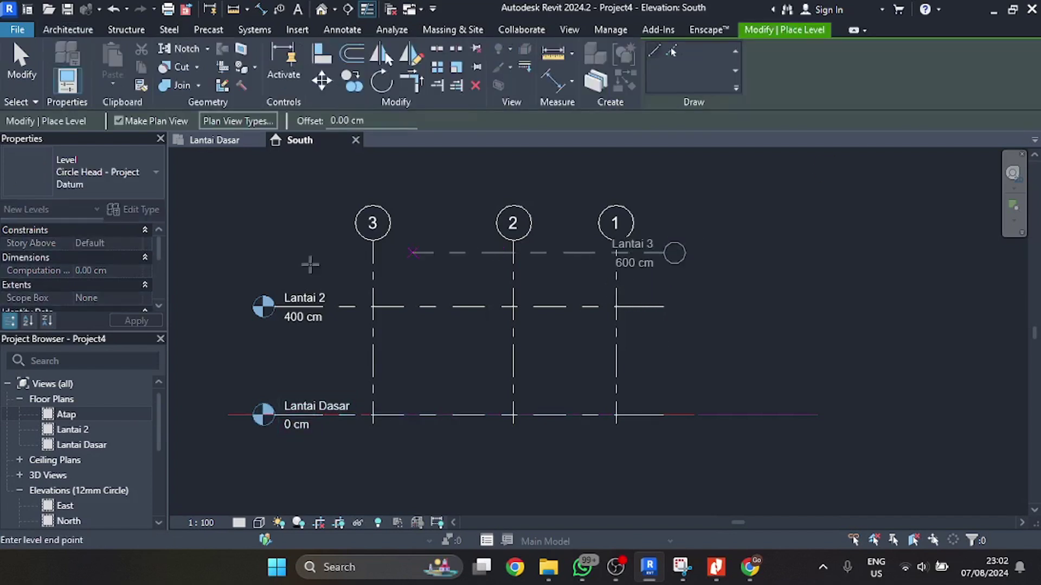
pyautogui.click(273, 252)
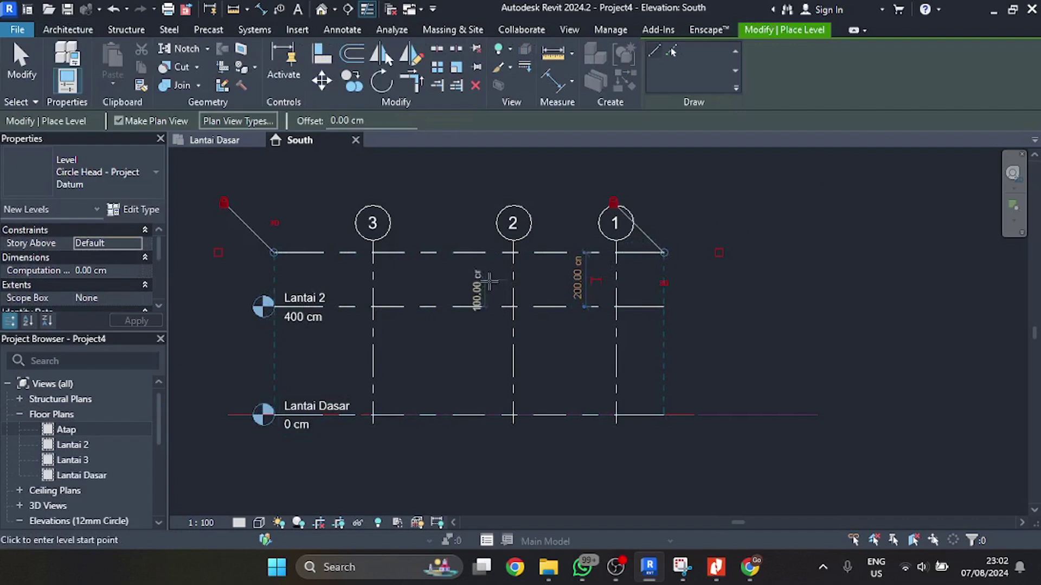
pyautogui.press('Escape')
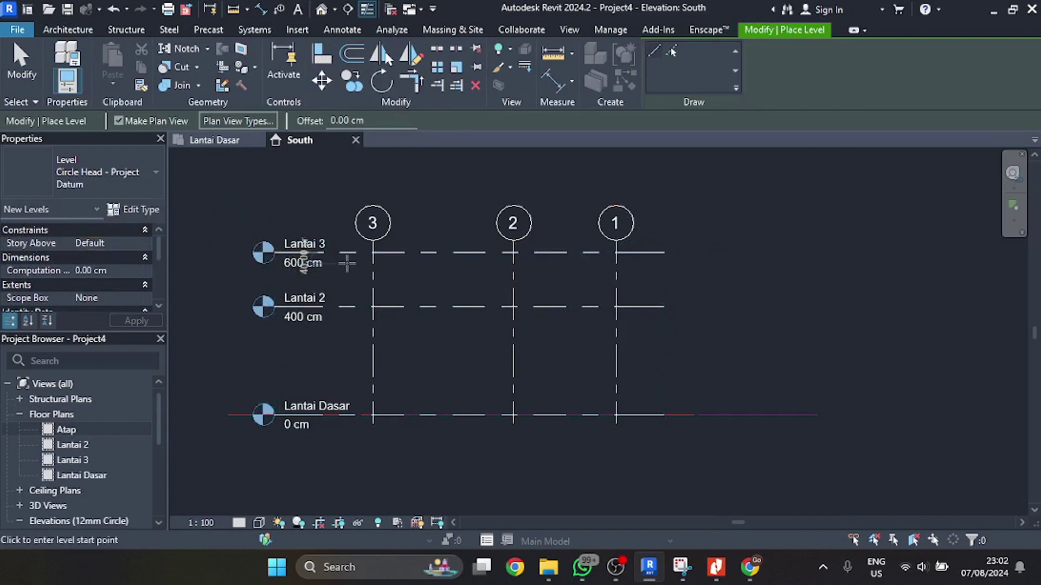
pyautogui.press('Escape')
# - Try to rename the new 600 cm level to Atap directly on its level head
pyautogui.click(328, 252)
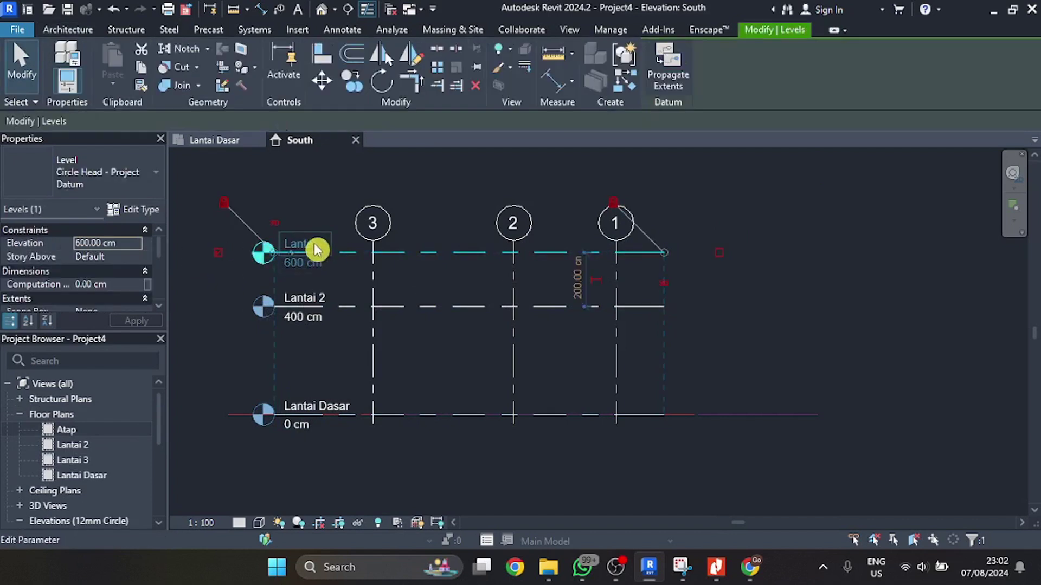
pyautogui.click(317, 248)
pyautogui.write('A')
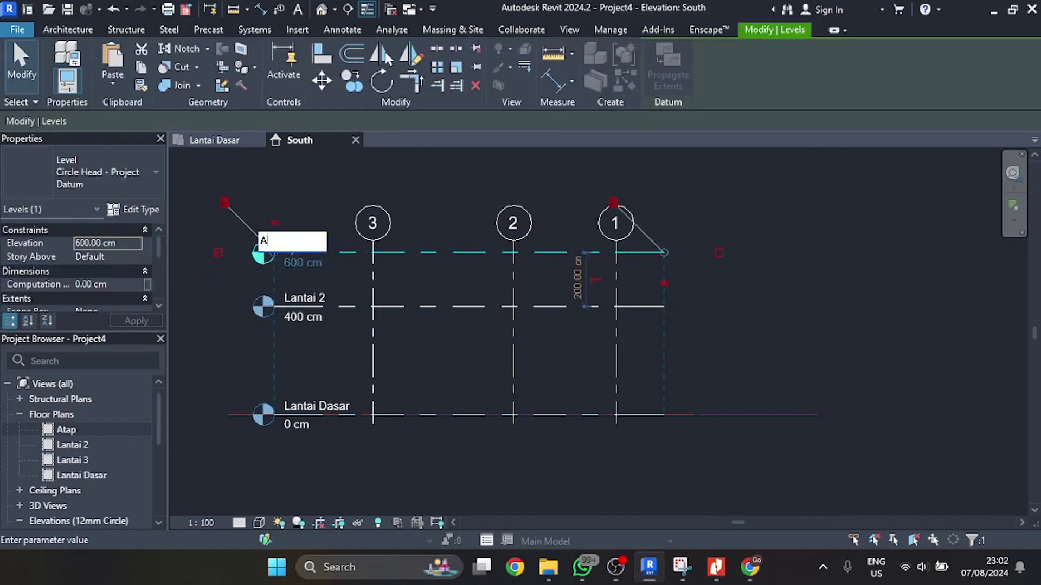
pyautogui.write('tap')
pyautogui.click(255, 318)
pyautogui.click(995, 534)
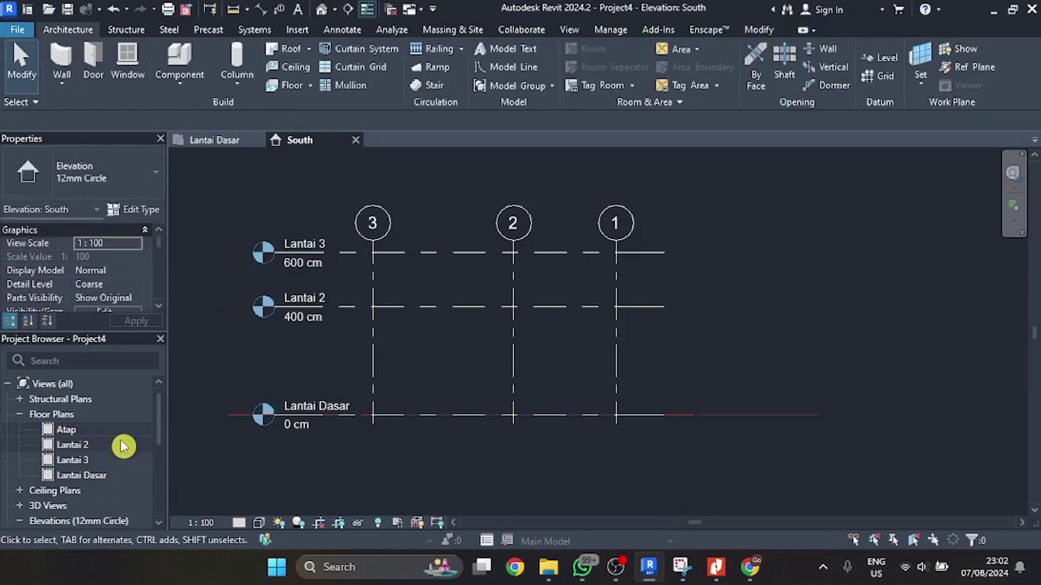
# - Delete the old Atap floor plan view
pyautogui.rightClick(97, 430)
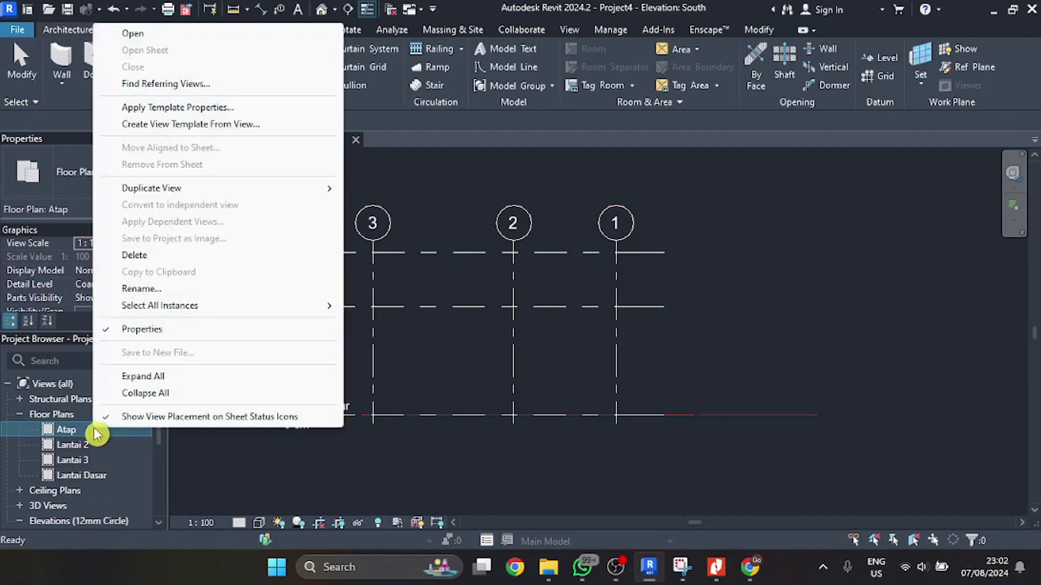
pyautogui.click(177, 256)
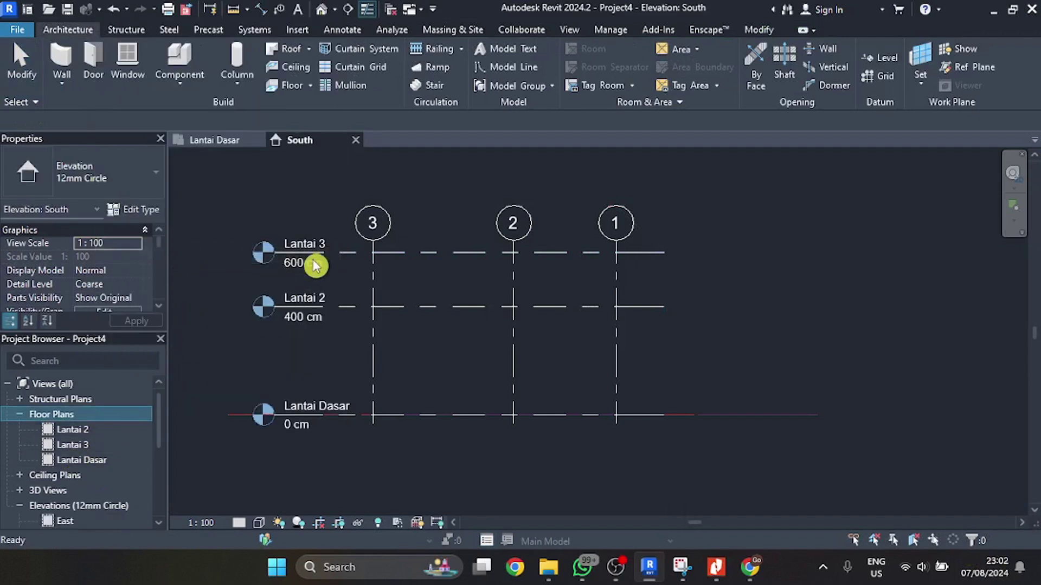
# - Rename the Lantai Dasar floor plan and its corresponding level to Atap, and undo that rename
pyautogui.click(98, 461)
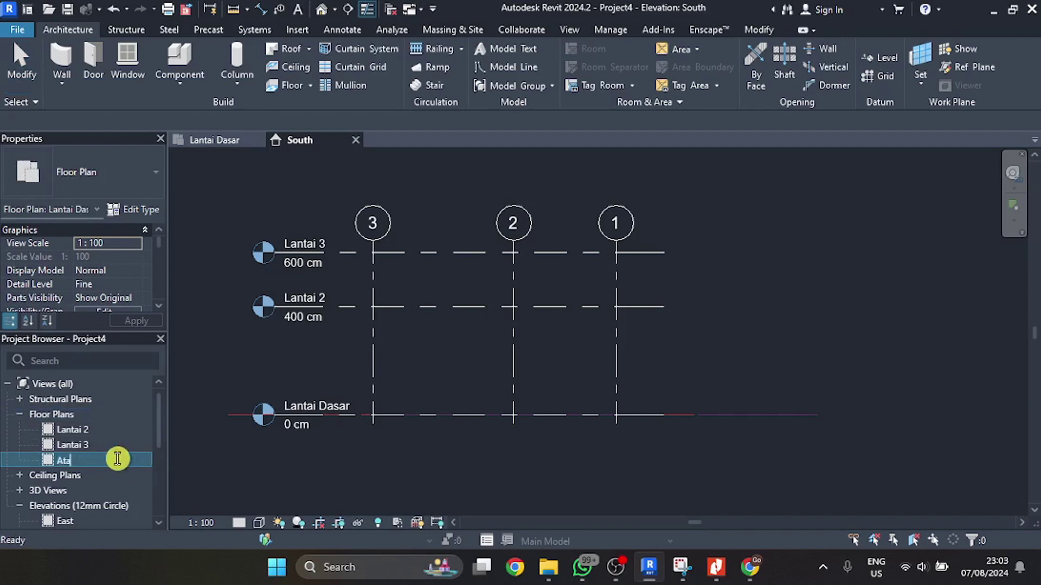
pyautogui.click(267, 448)
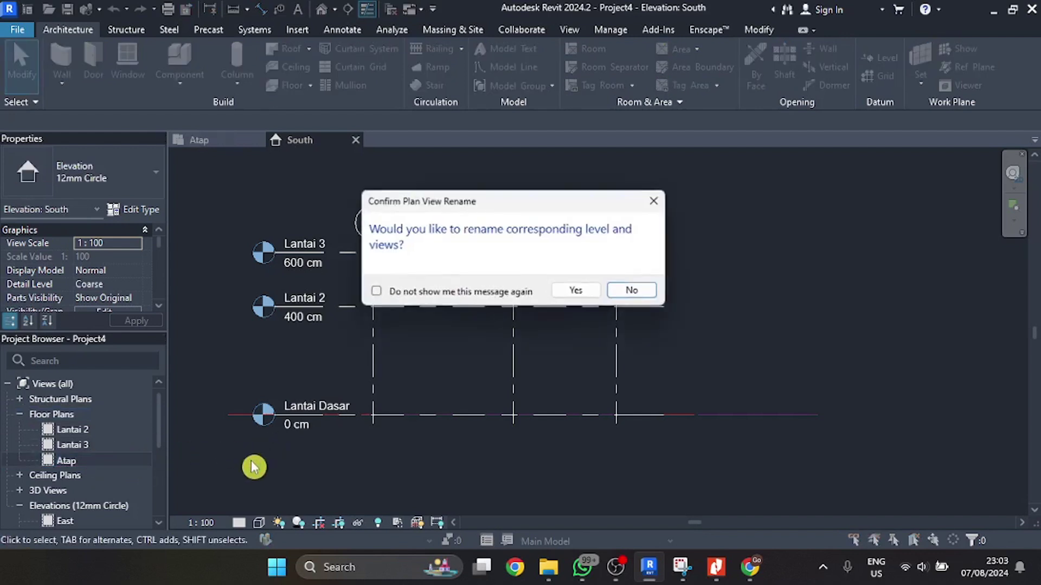
pyautogui.click(576, 291)
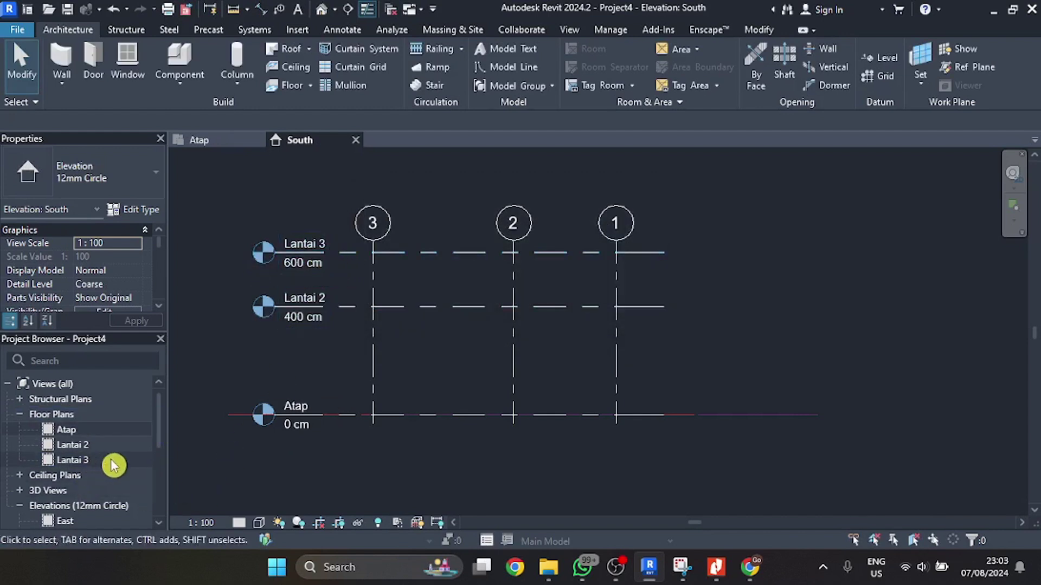
pyautogui.hotkey('ctrl', 'z')
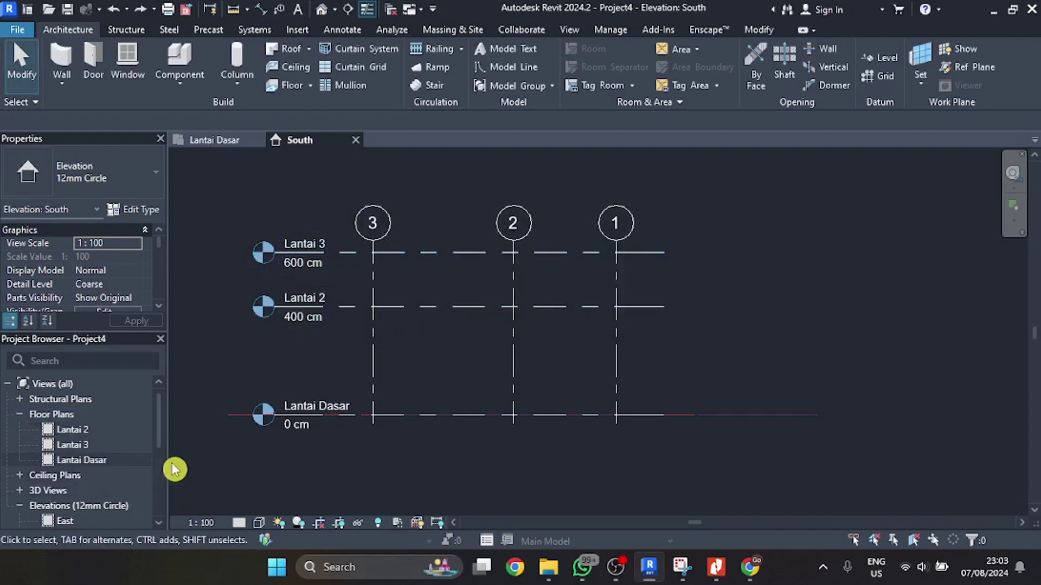
# - Open the Lantai 3 floor plan to check its grids, and return to the South elevation
pyautogui.click(89, 446)
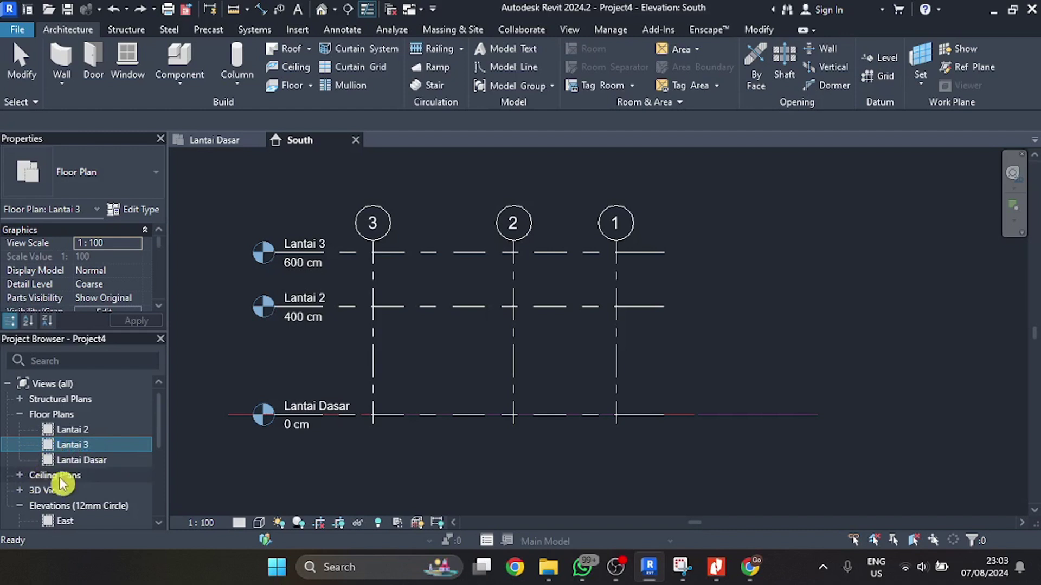
pyautogui.doubleClick(86, 446)
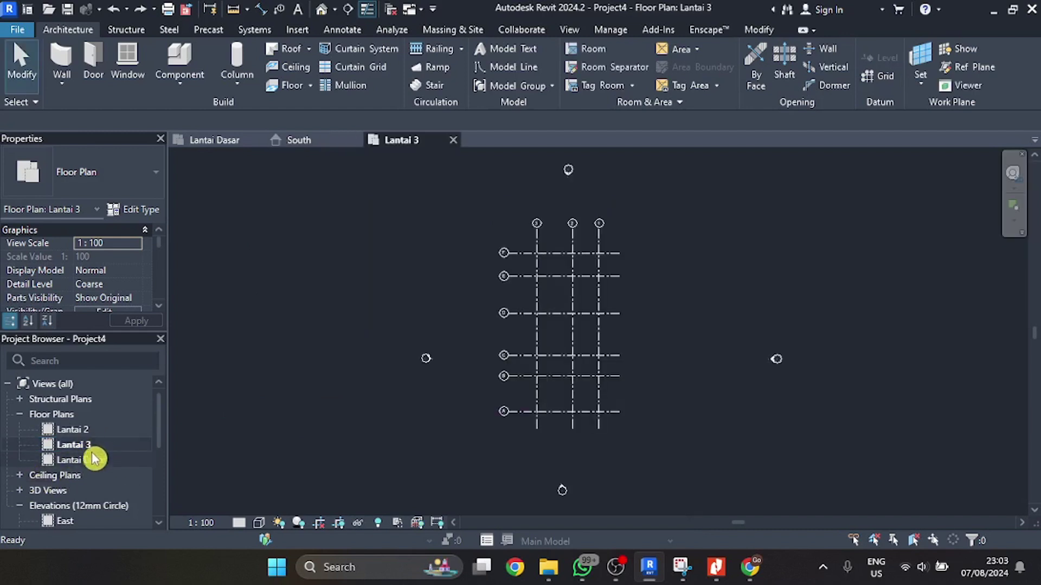
pyautogui.click(325, 140)
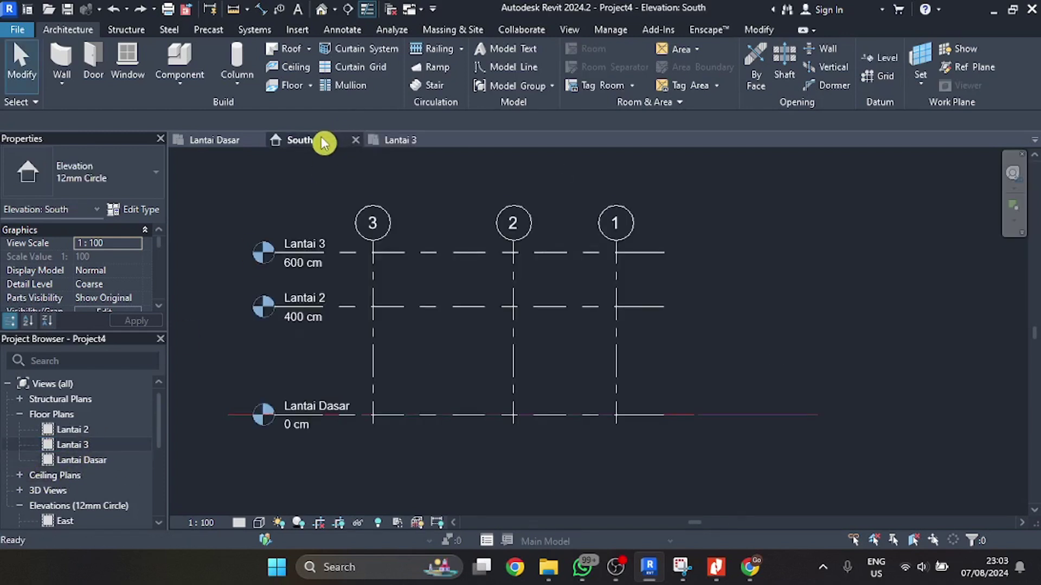
# - Rename the Lantai 3 floor plan to Atap together with its corresponding level and views
pyautogui.rightClick(90, 444)
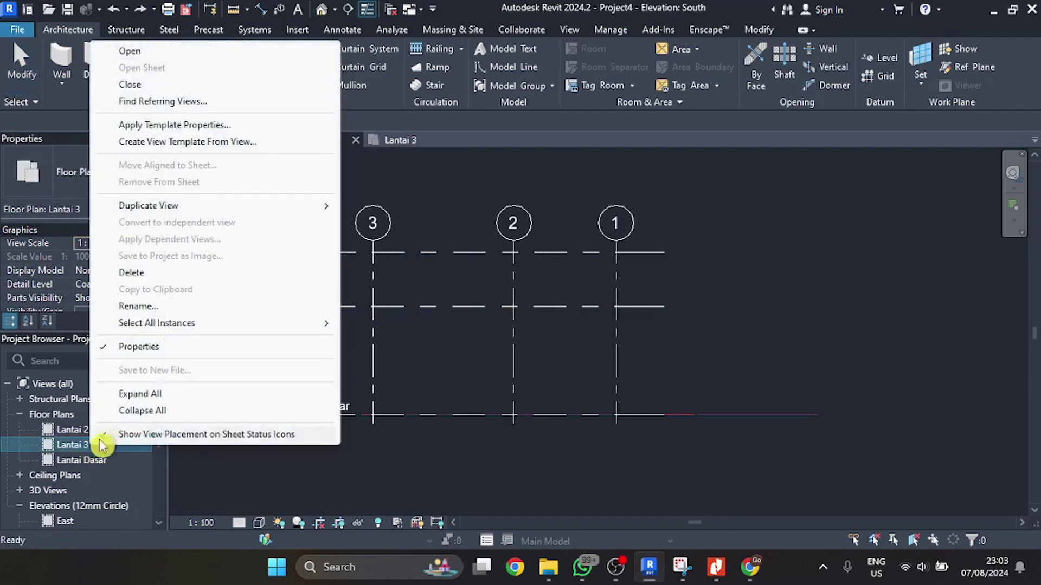
pyautogui.click(162, 309)
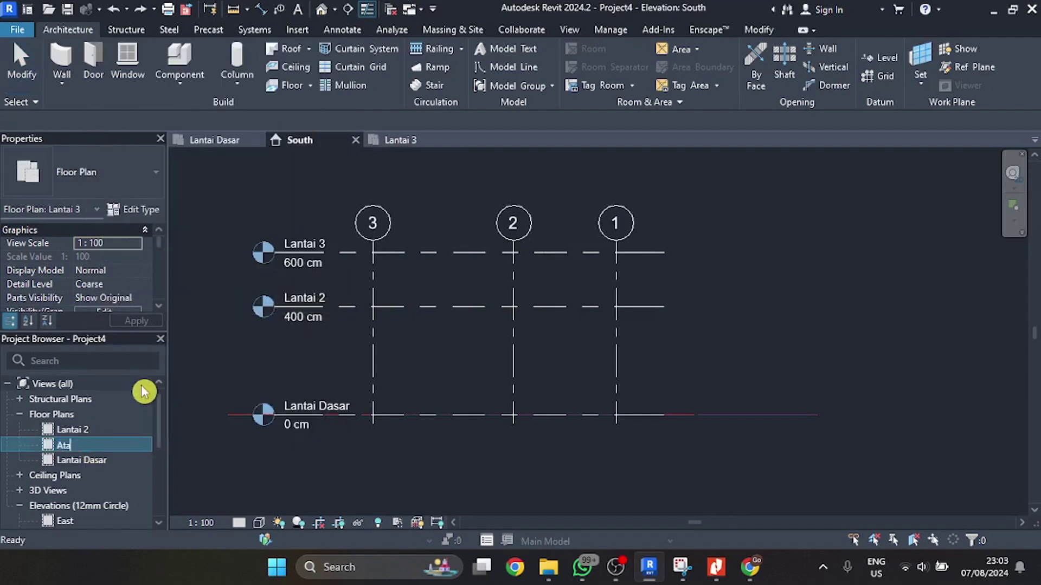
pyautogui.write('Atap')
pyautogui.click(232, 464)
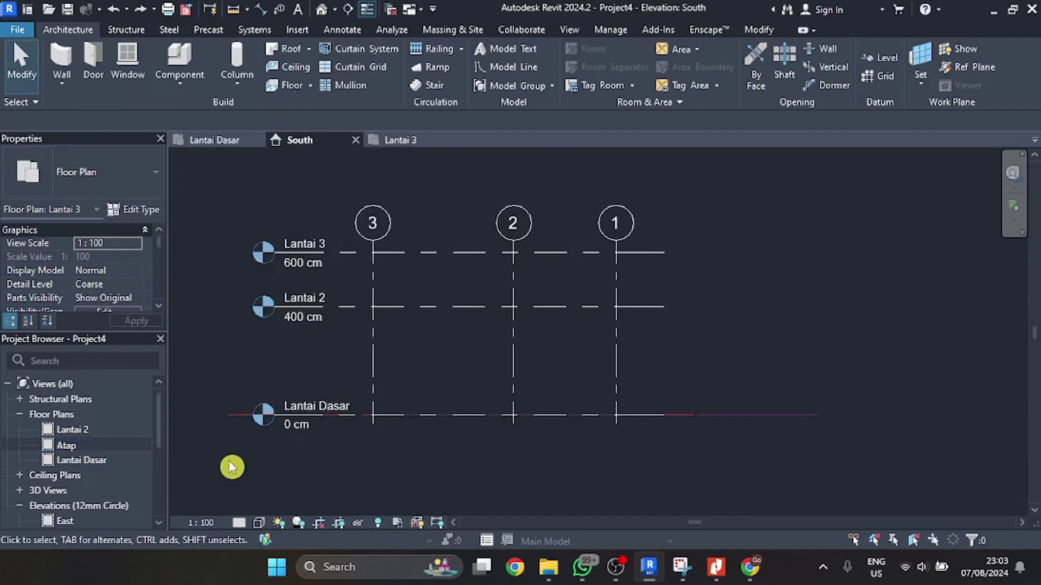
pyautogui.click(577, 293)
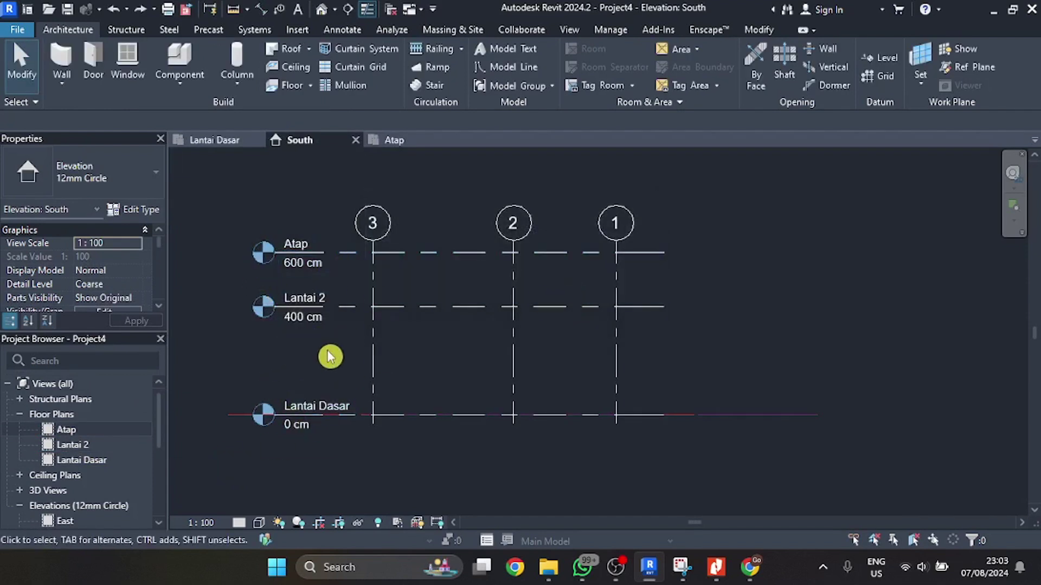
pyautogui.click(303, 324)
pyautogui.click(302, 317)
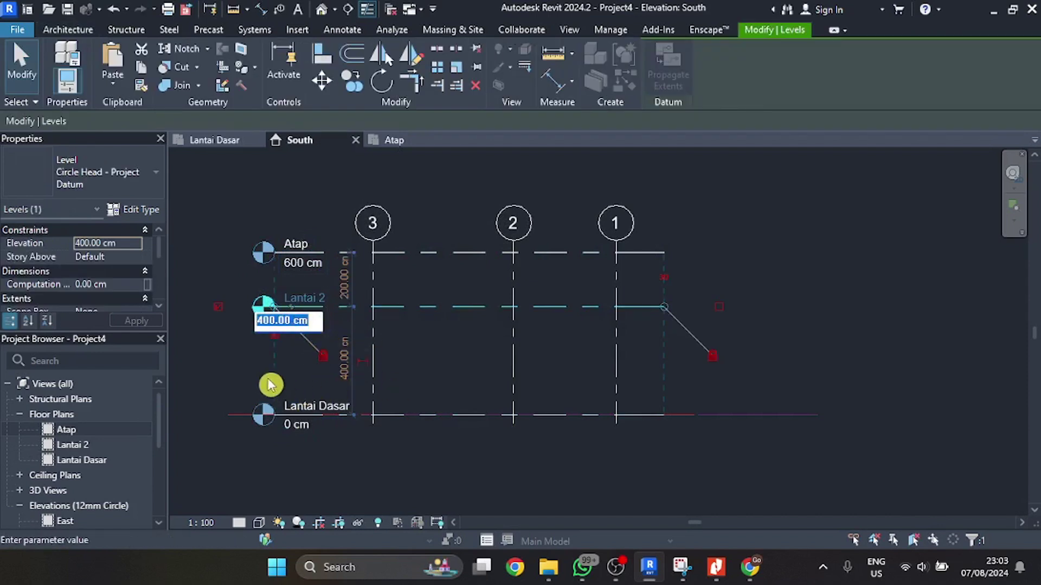
pyautogui.press('Escape')
pyautogui.click(275, 482)
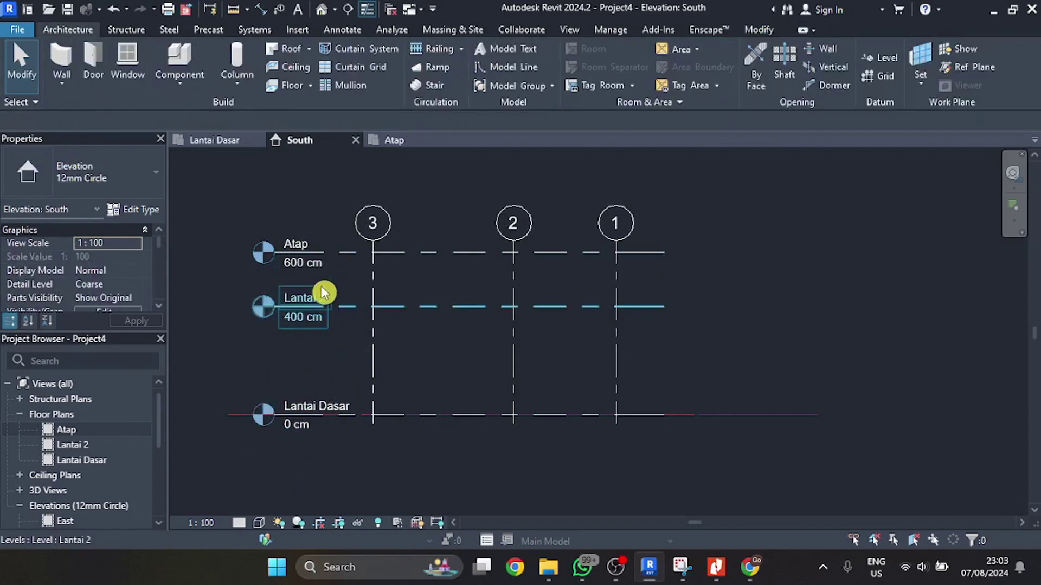
pyautogui.click(309, 269)
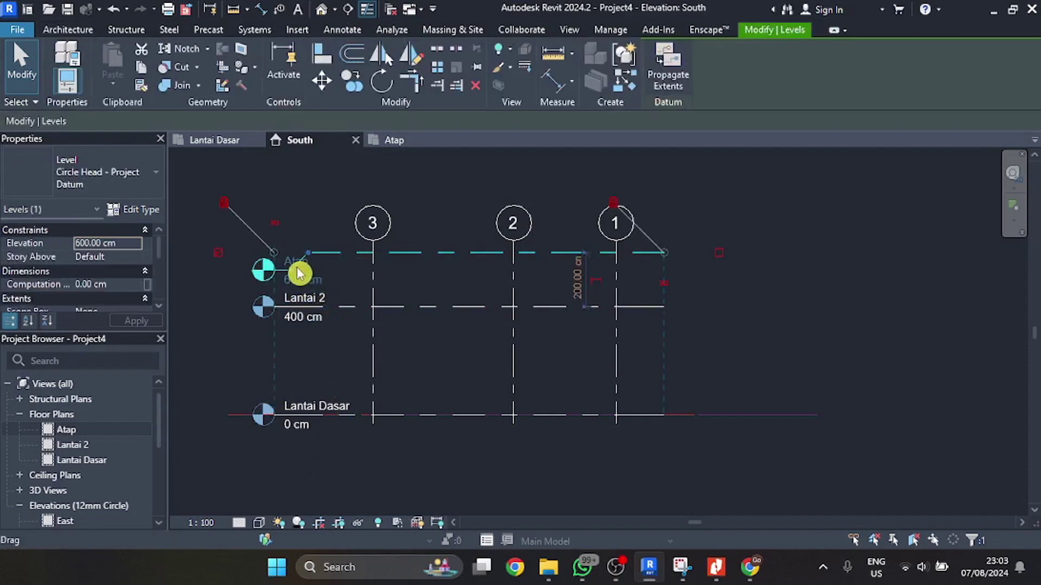
pyautogui.press('Delete')
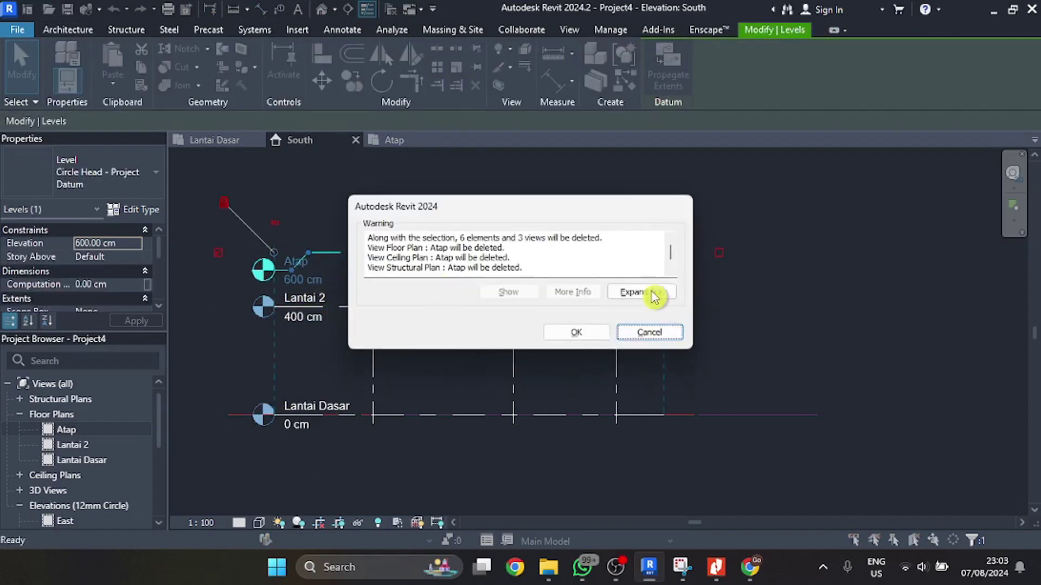
pyautogui.click(647, 332)
pyautogui.click(428, 362)
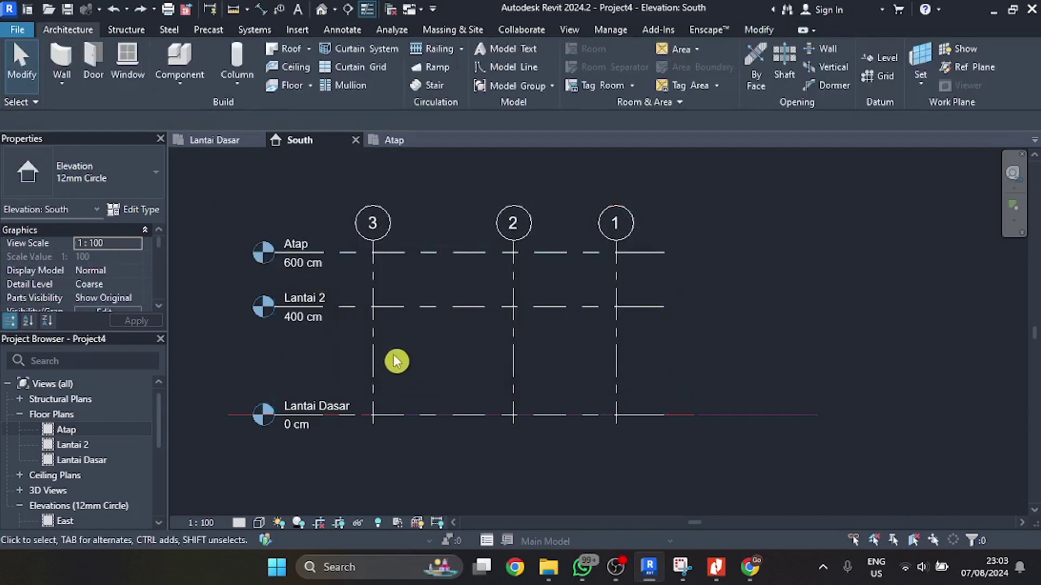
# - Set the elevation of the Atap level to 650 cm
pyautogui.click(304, 269)
pyautogui.click(304, 268)
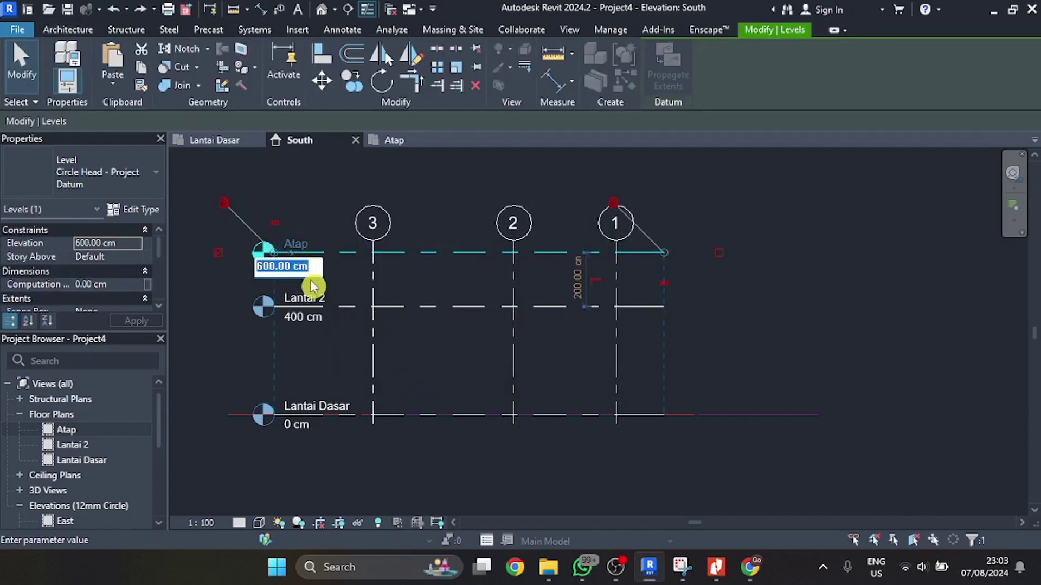
pyautogui.write('65')
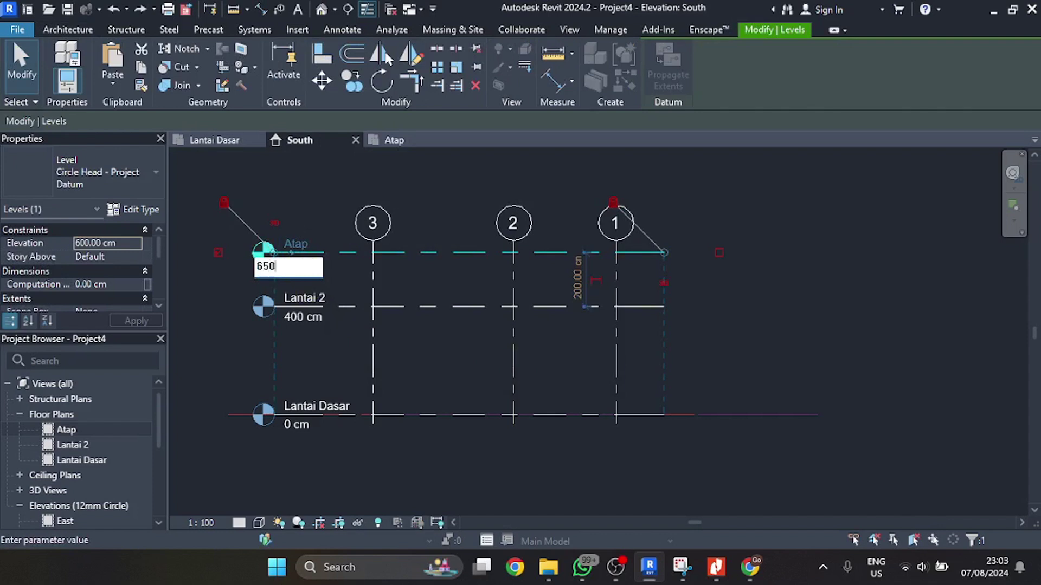
pyautogui.write('0')
pyautogui.press('Return')
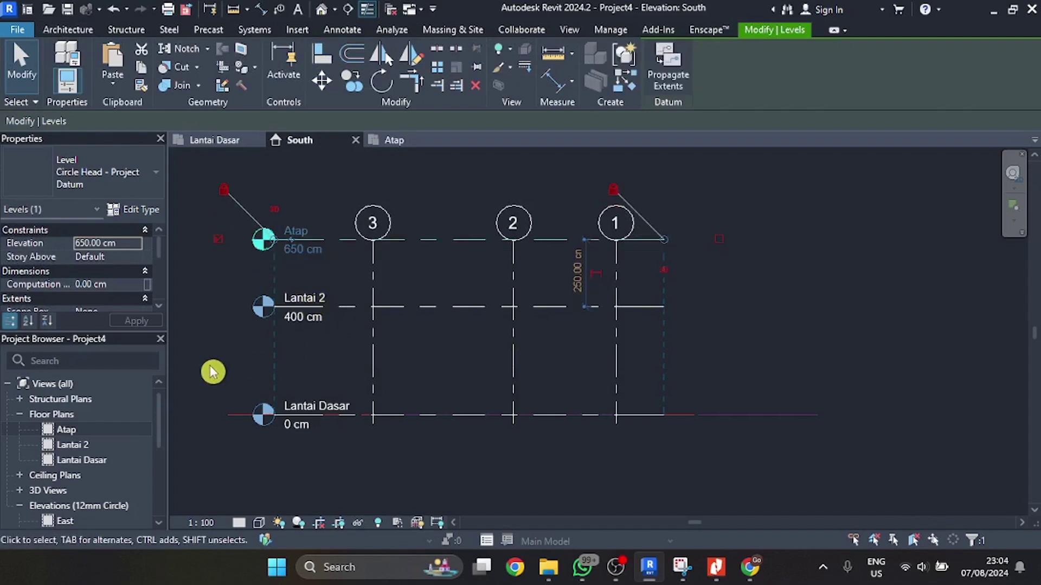
# - Extend the grid lines upward beyond the Atap level, and lengthen the level lines past grid 1 in the South elevation
pyautogui.click(373, 278)
pyautogui.moveTo(377, 250); pyautogui.dragTo(374, 188)
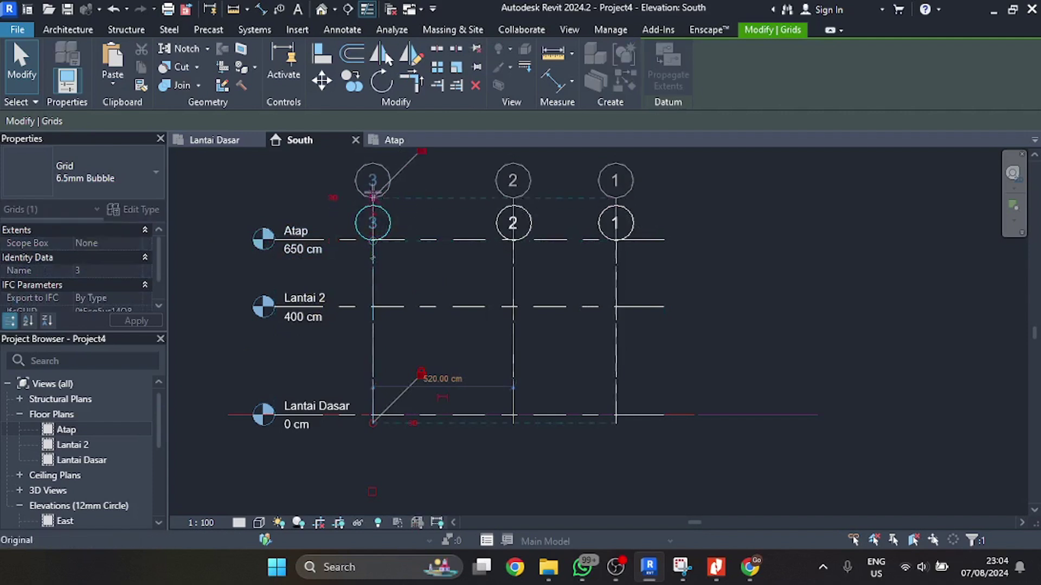
pyautogui.click(642, 308)
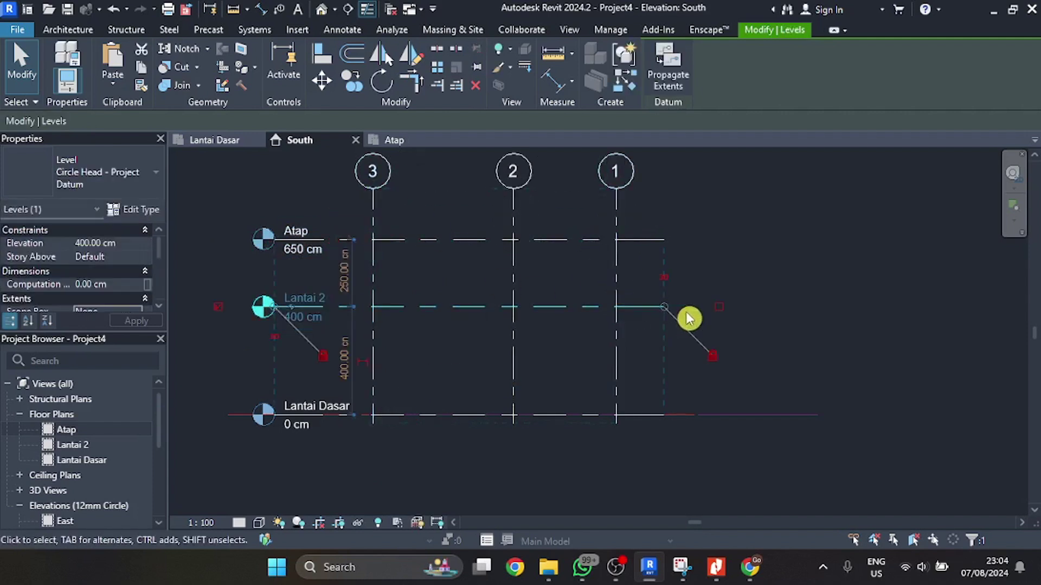
pyautogui.moveTo(672, 311); pyautogui.dragTo(753, 324)
pyautogui.click(733, 495)
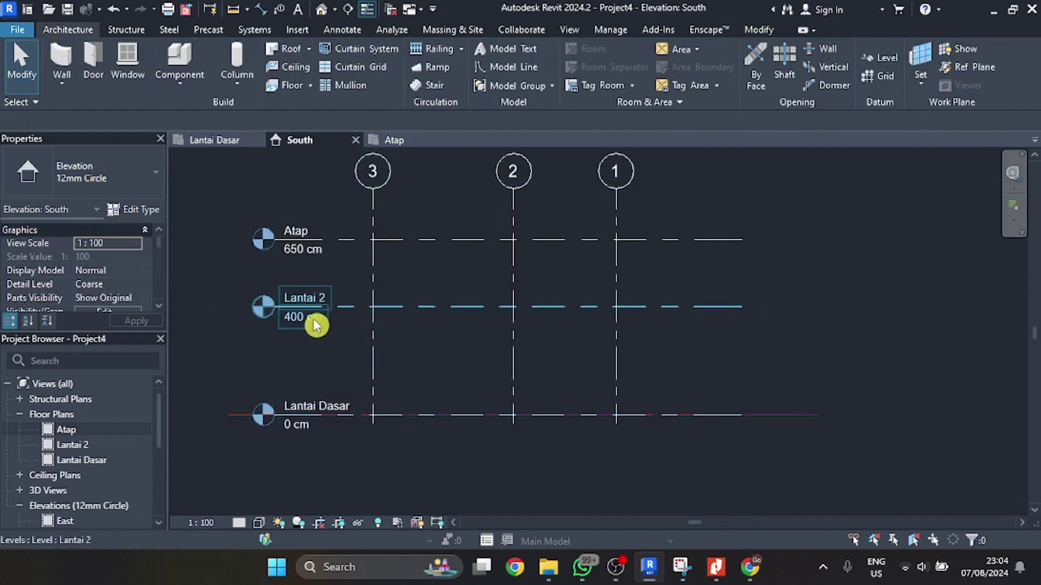
# - In the Lantai Dasar floor plan, start a wall and duplicate its type Wall-Ext_102Bwk-75Ins-100LBlk-12P as Dinding 15 Cm
pyautogui.click(226, 142)
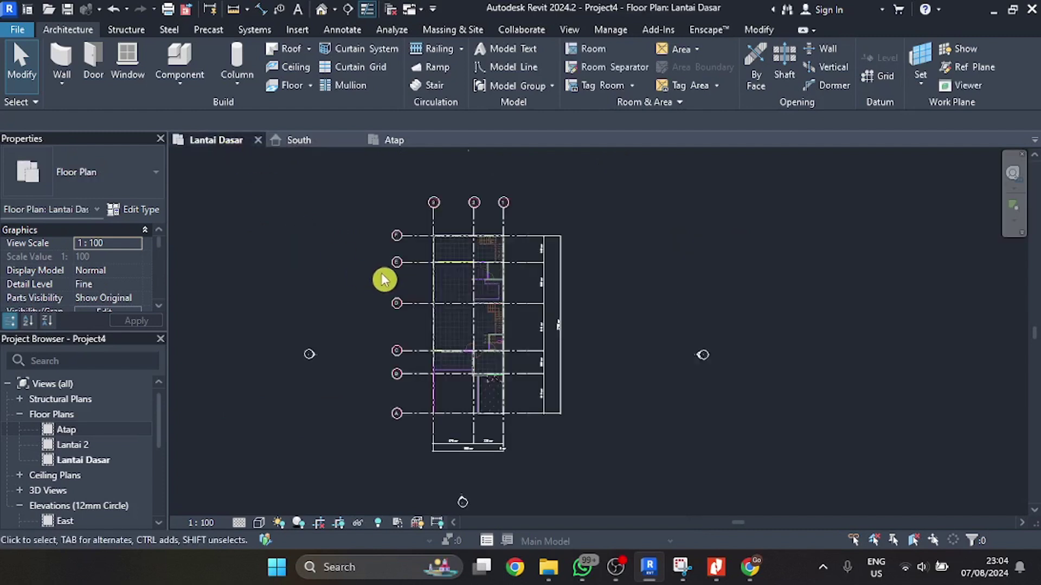
pyautogui.scroll(5, 493, 228)
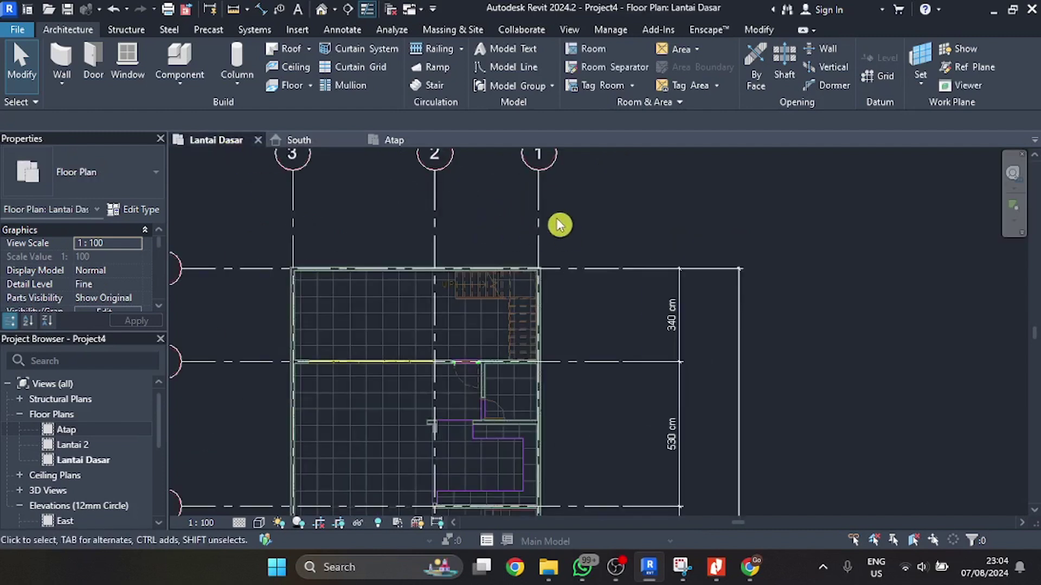
pyautogui.scroll(-2, 474, 254)
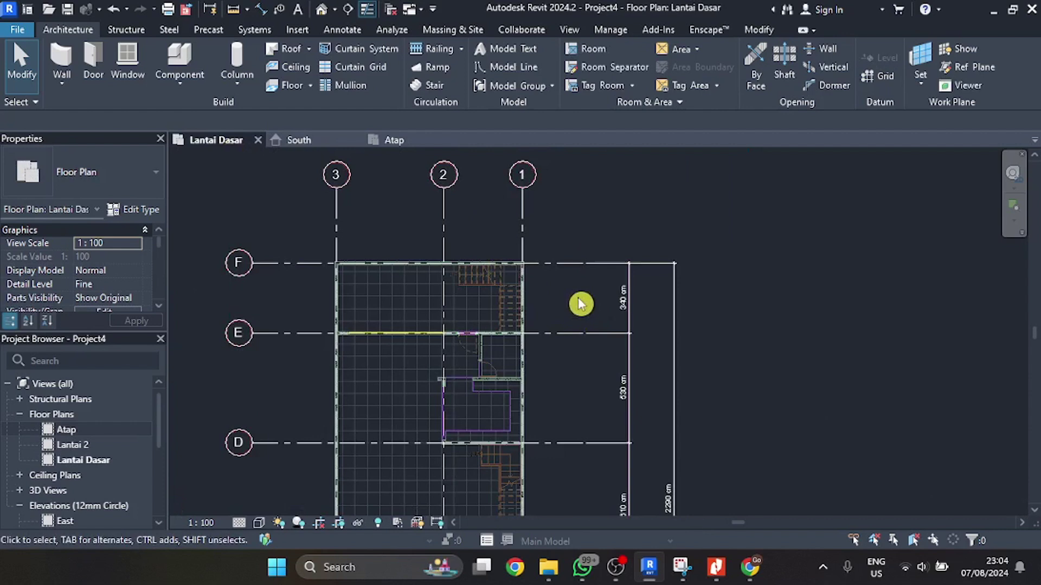
pyautogui.click(64, 60)
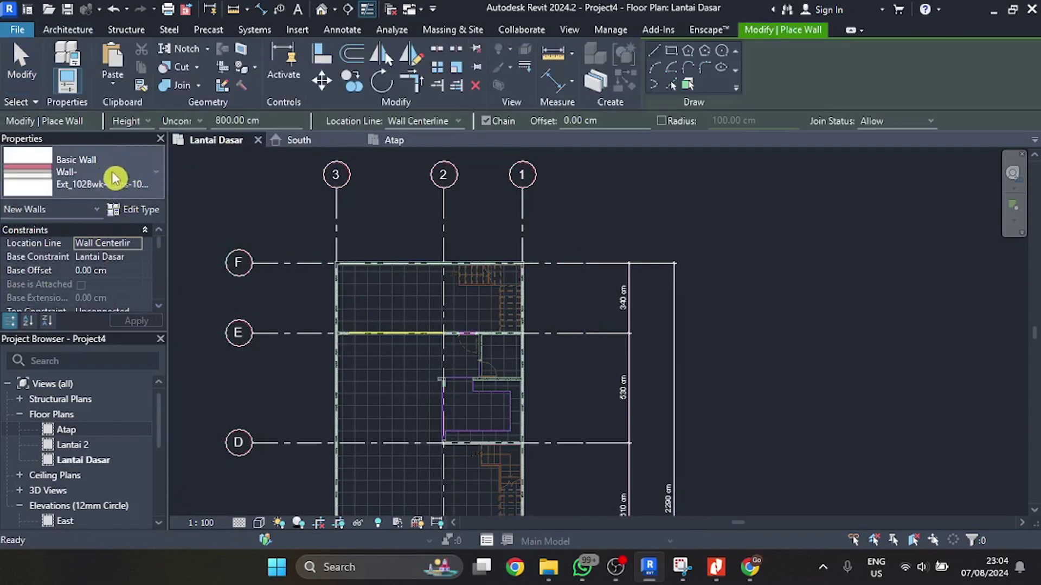
pyautogui.click(135, 210)
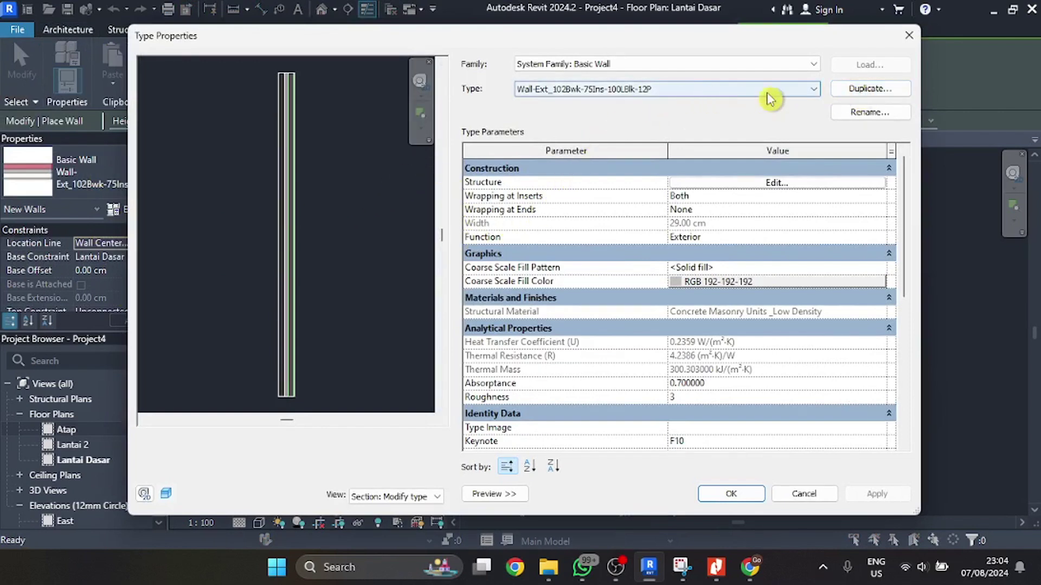
pyautogui.click(865, 87)
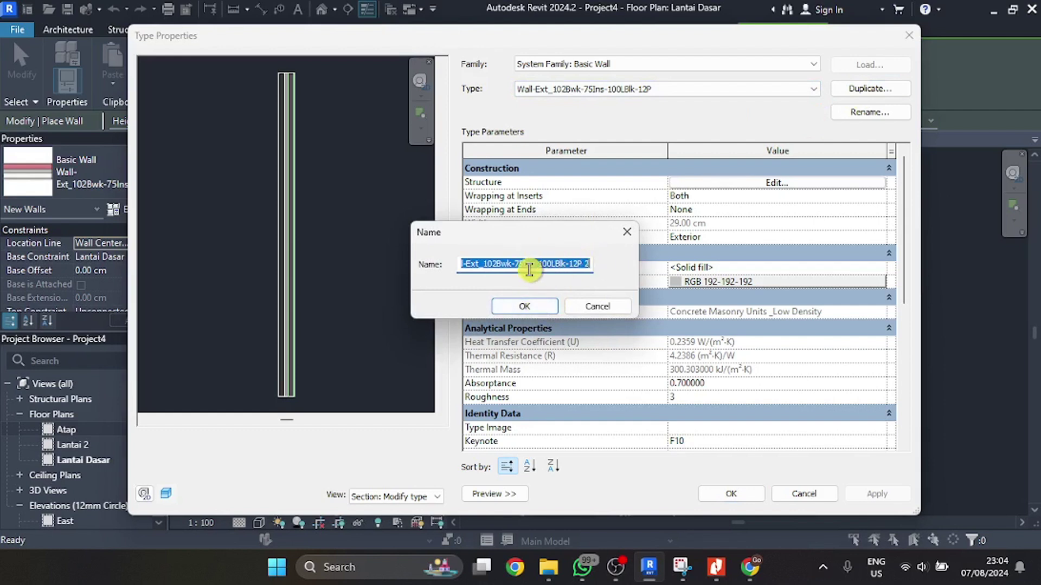
pyautogui.write('Dinding 15 Cm')
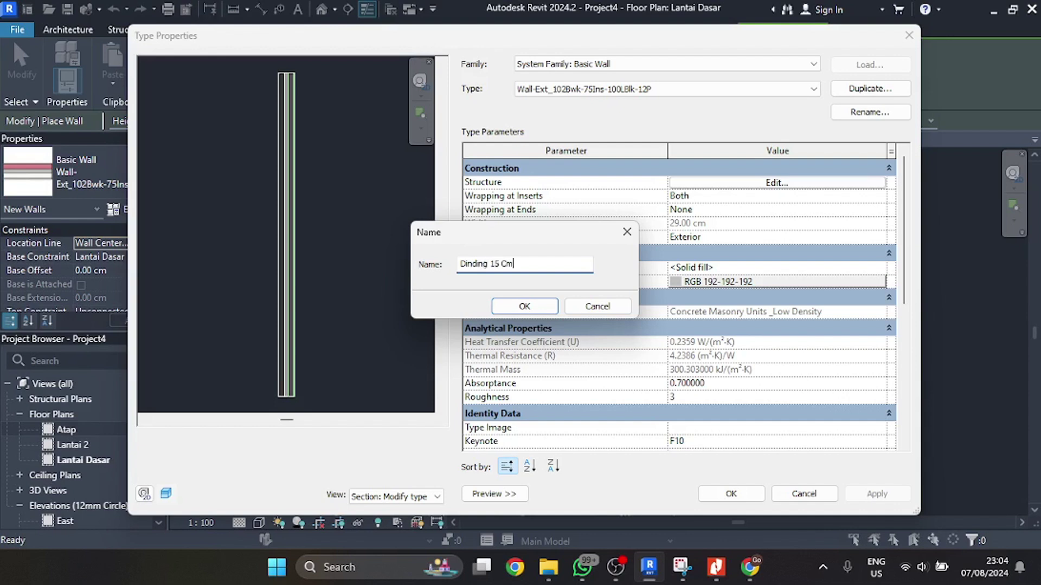
pyautogui.click(555, 311)
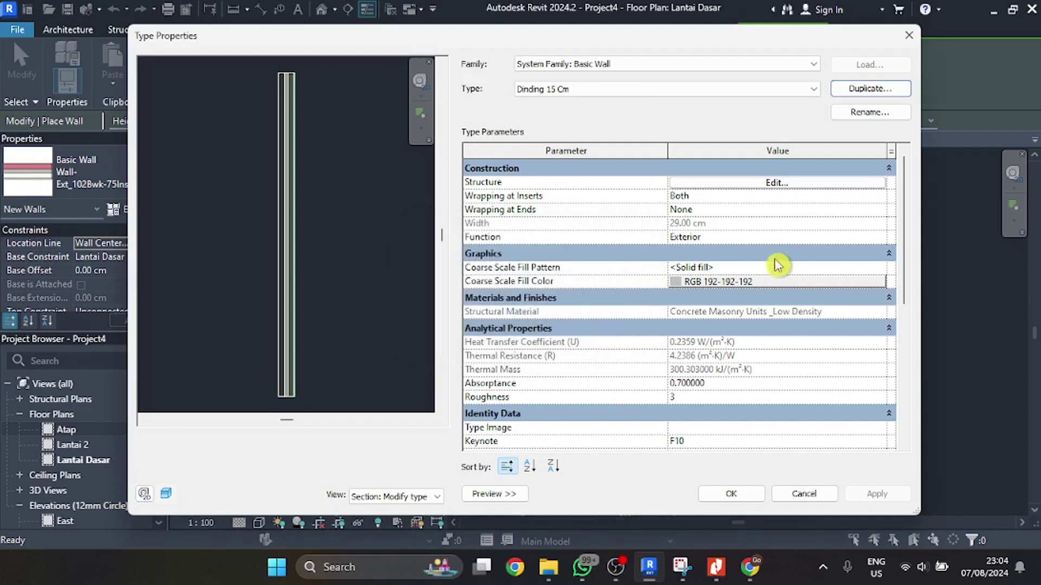
# - Open the structure of the Dinding 15 Cm wall type and set the Structure [1] layer's material to Brick, Common
pyautogui.click(810, 187)
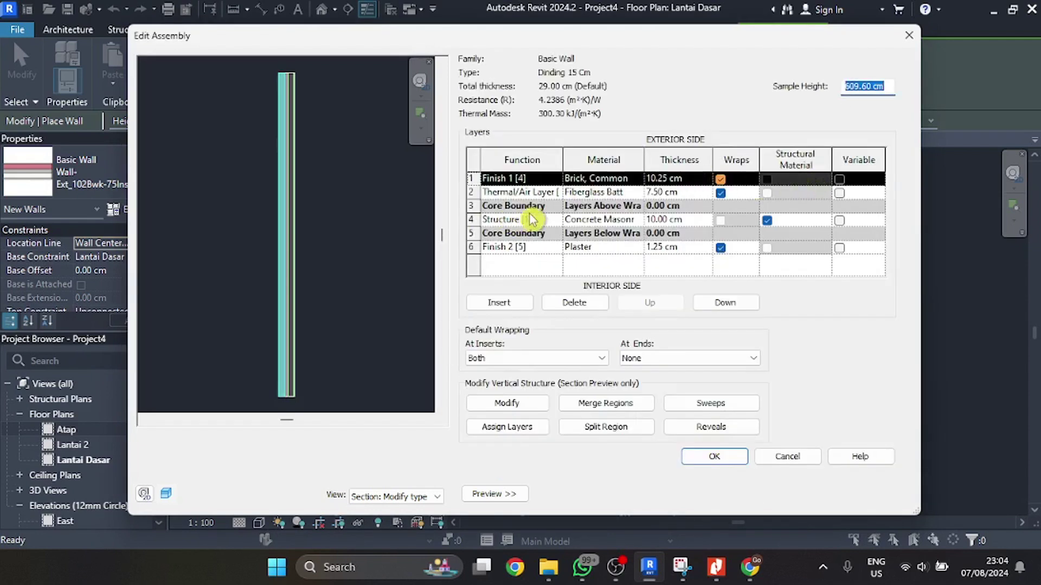
pyautogui.click(606, 219)
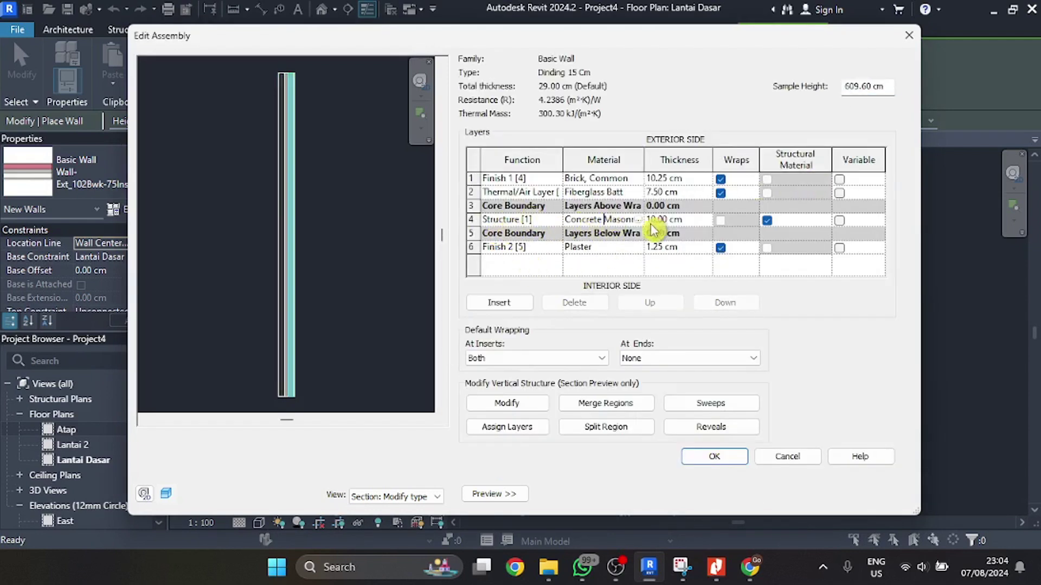
pyautogui.click(640, 219)
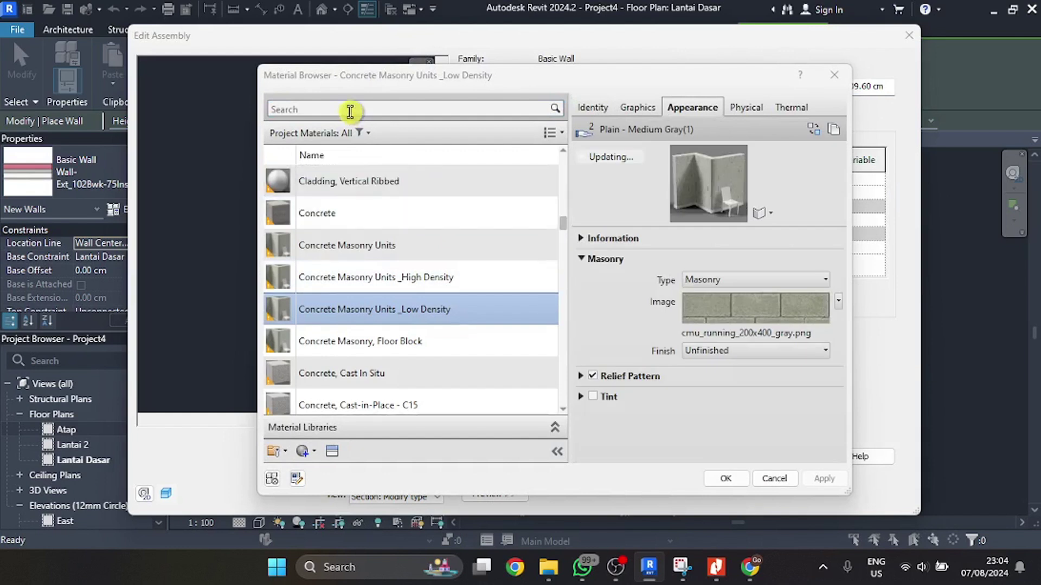
pyautogui.click(350, 109)
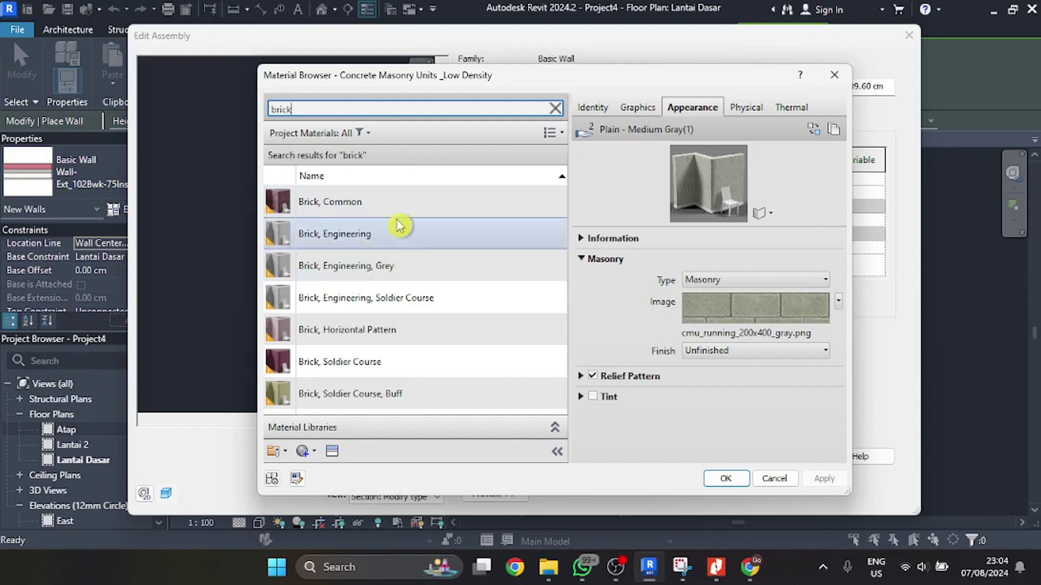
pyautogui.click(407, 205)
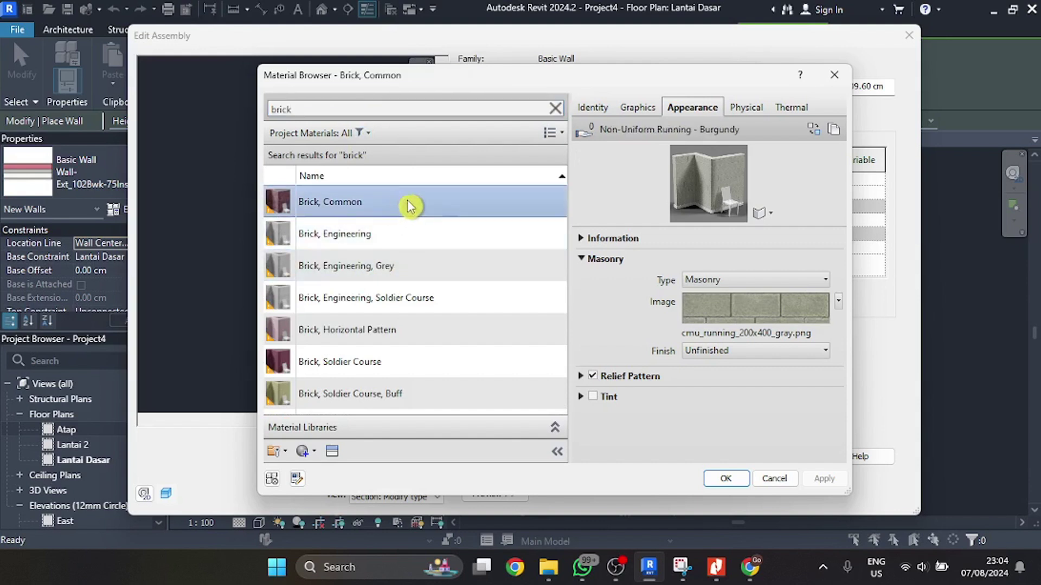
pyautogui.click(723, 478)
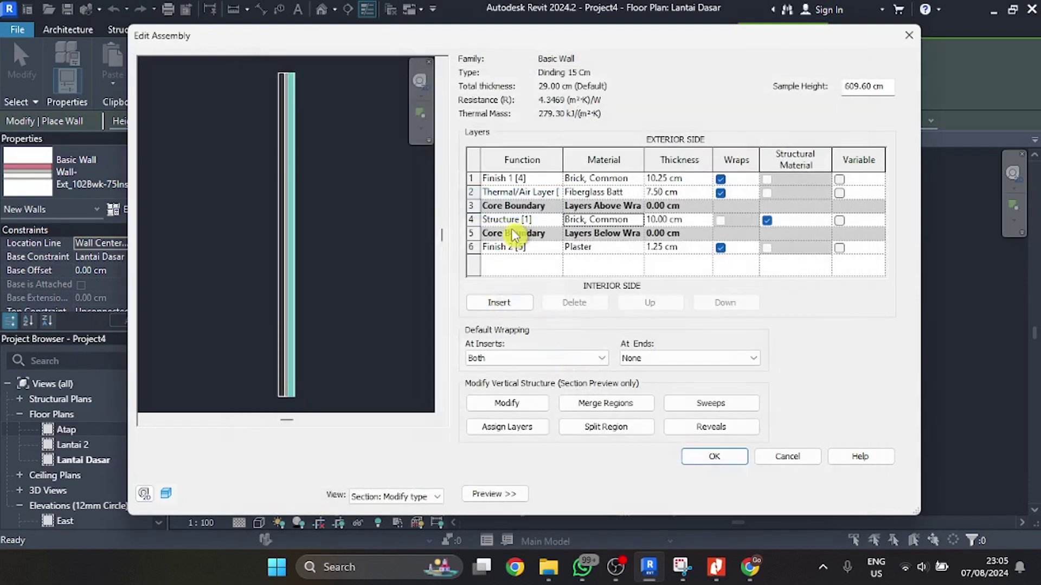
# - Change the Thermal/Air Layer to Substrate [2] and set its material to Concrete, Cast In Situ
pyautogui.click(527, 194)
pyautogui.click(556, 195)
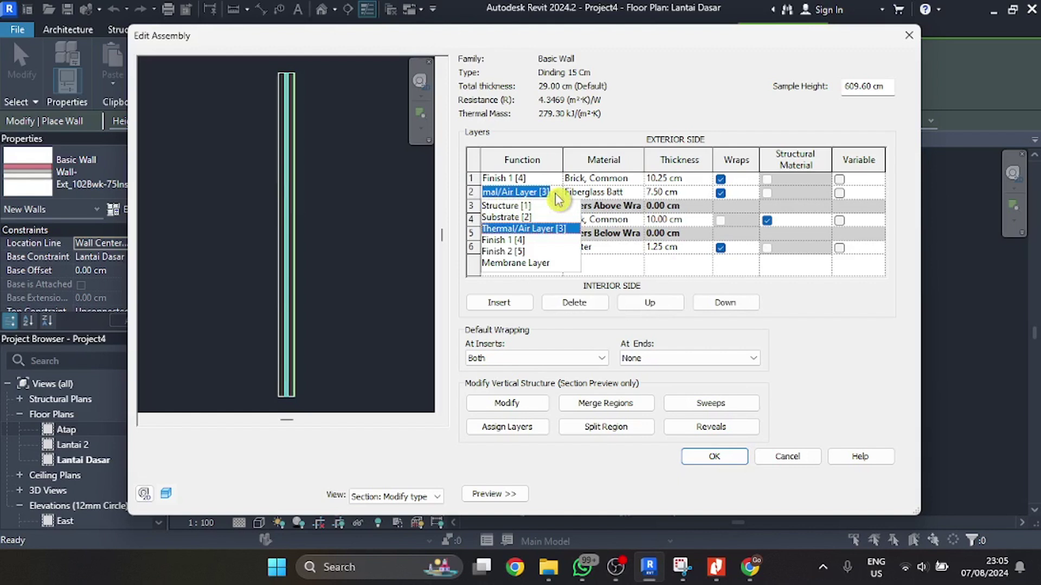
pyautogui.click(566, 227)
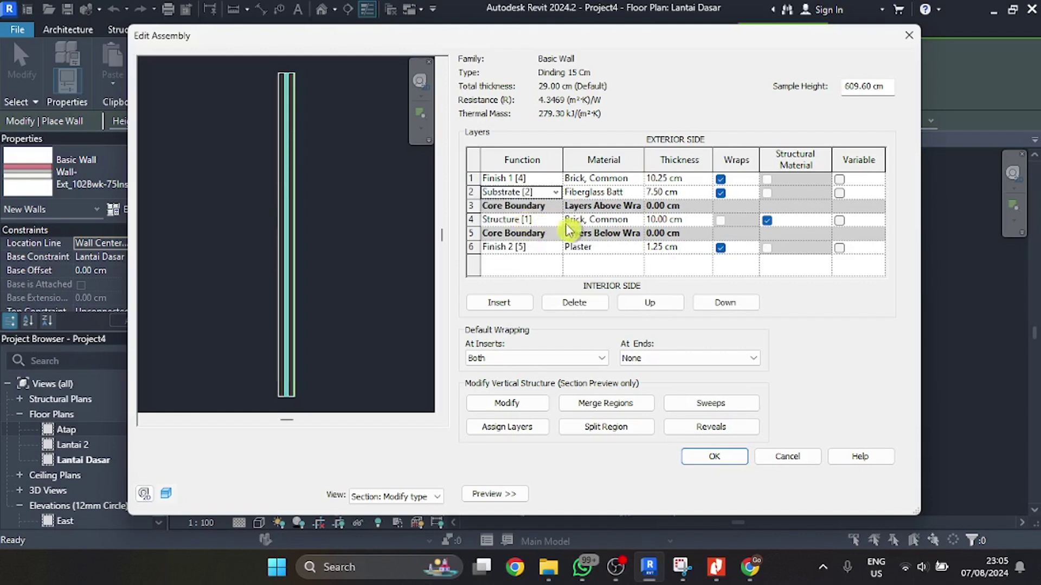
pyautogui.click(623, 194)
pyautogui.click(638, 194)
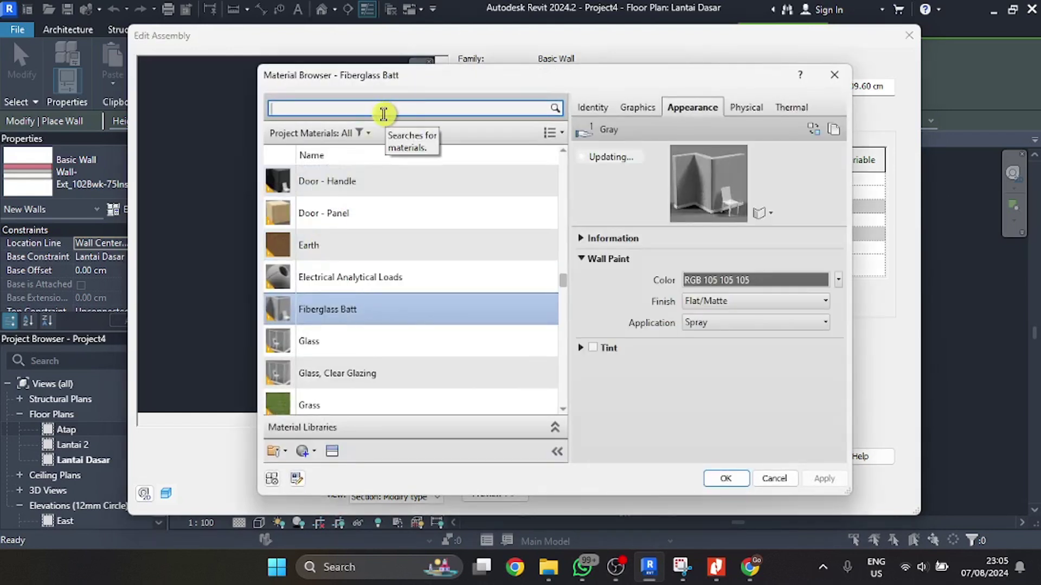
pyautogui.write('concrete')
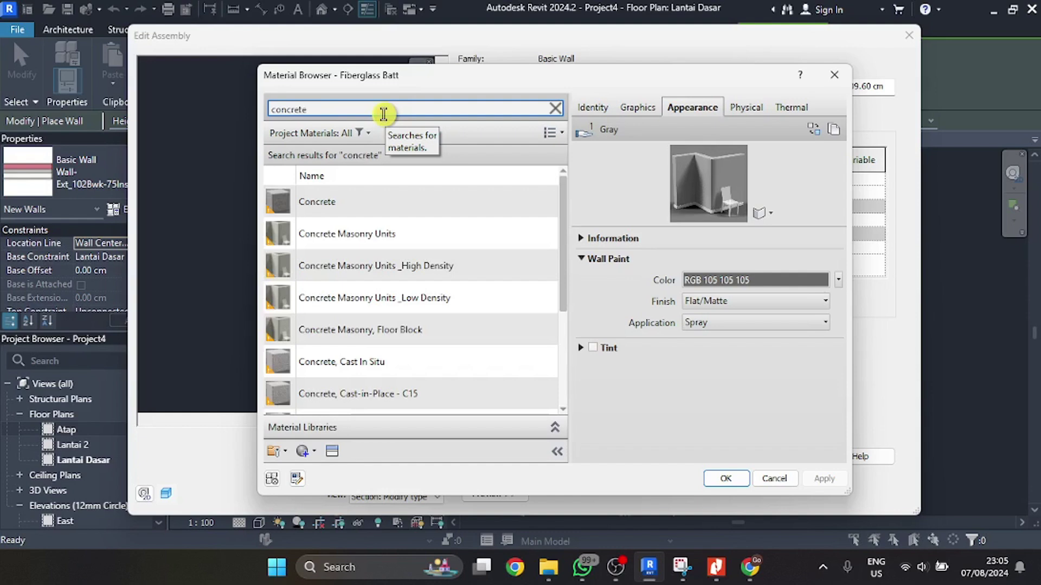
pyautogui.click(417, 363)
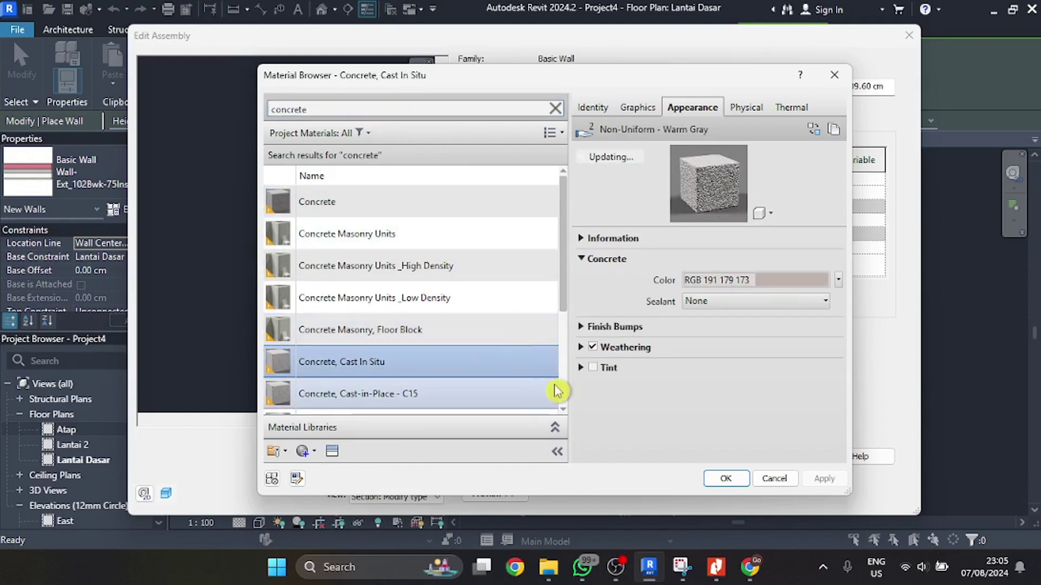
pyautogui.scroll(-2, 474, 333)
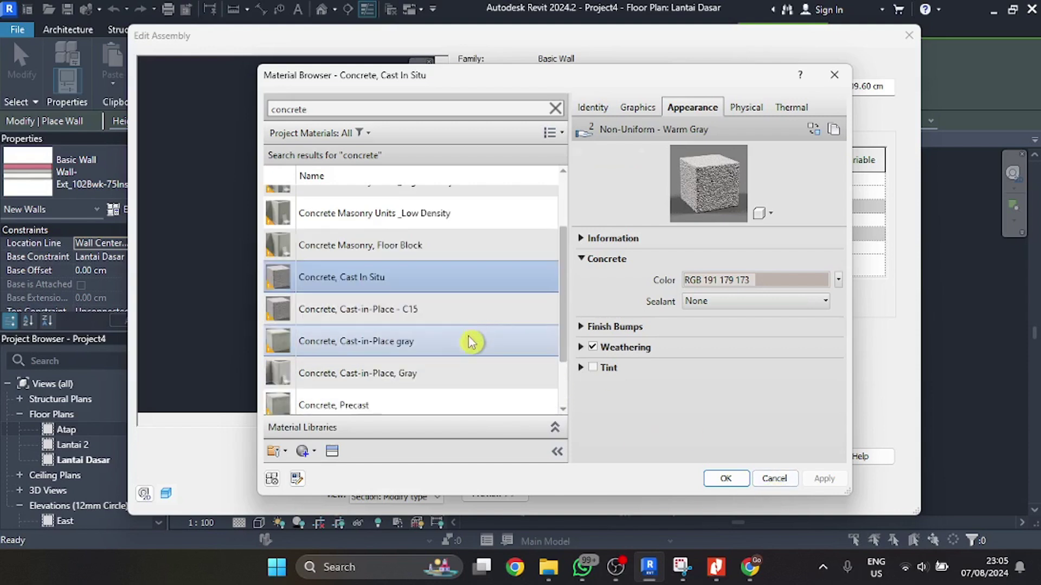
pyautogui.click(735, 479)
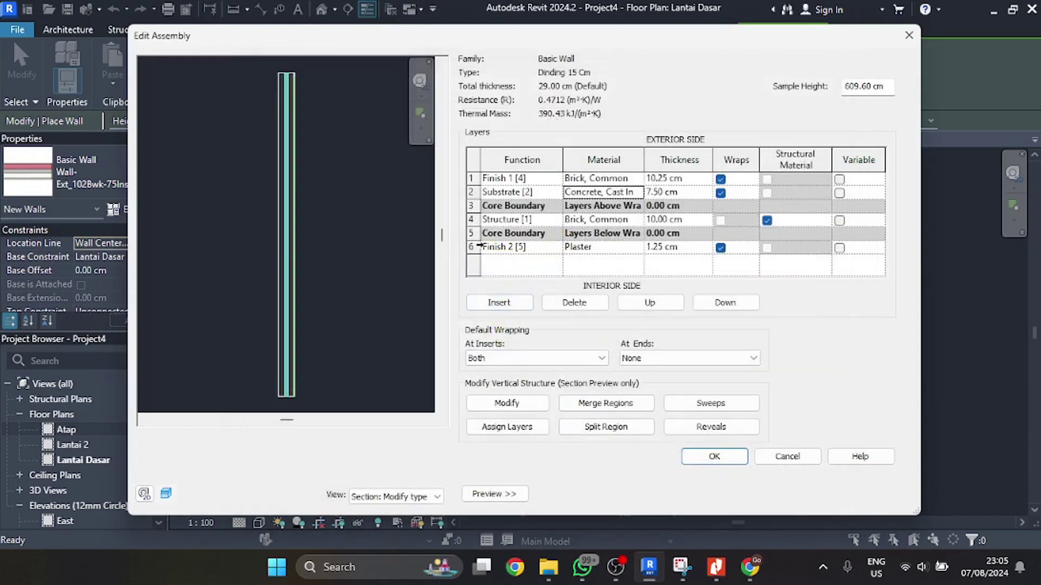
# - Insert a layer above the Plaster finish with function Substrate [2] and material Concrete, Cast In Situ
pyautogui.click(501, 247)
pyautogui.click(512, 303)
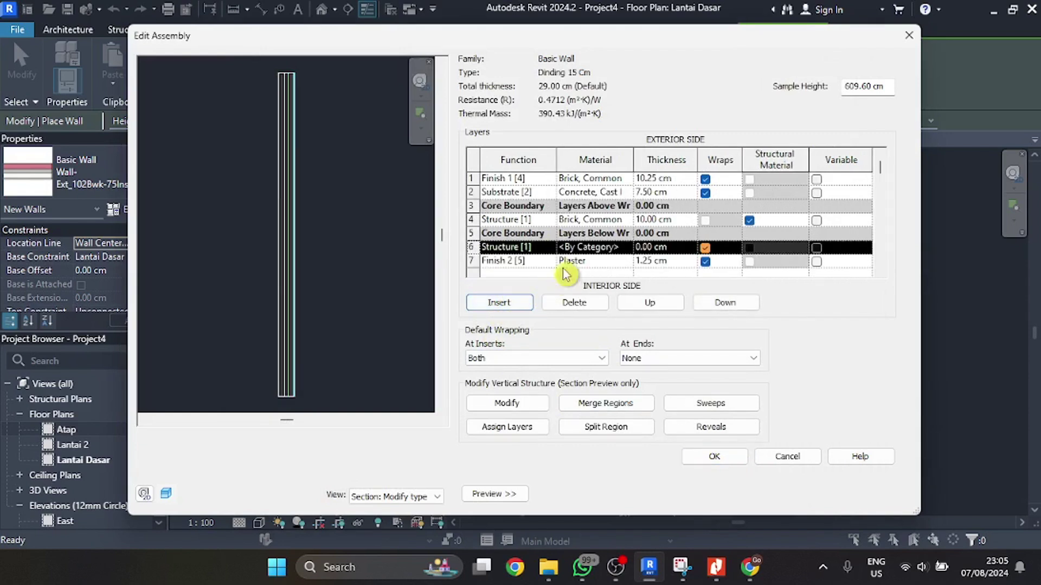
pyautogui.click(545, 247)
pyautogui.click(553, 250)
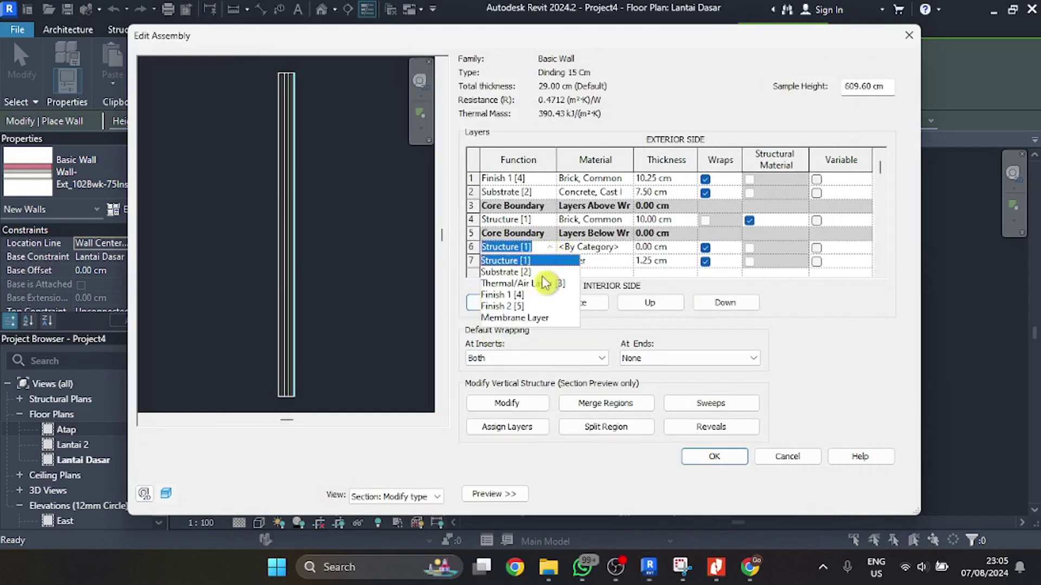
pyautogui.click(548, 273)
pyautogui.click(602, 248)
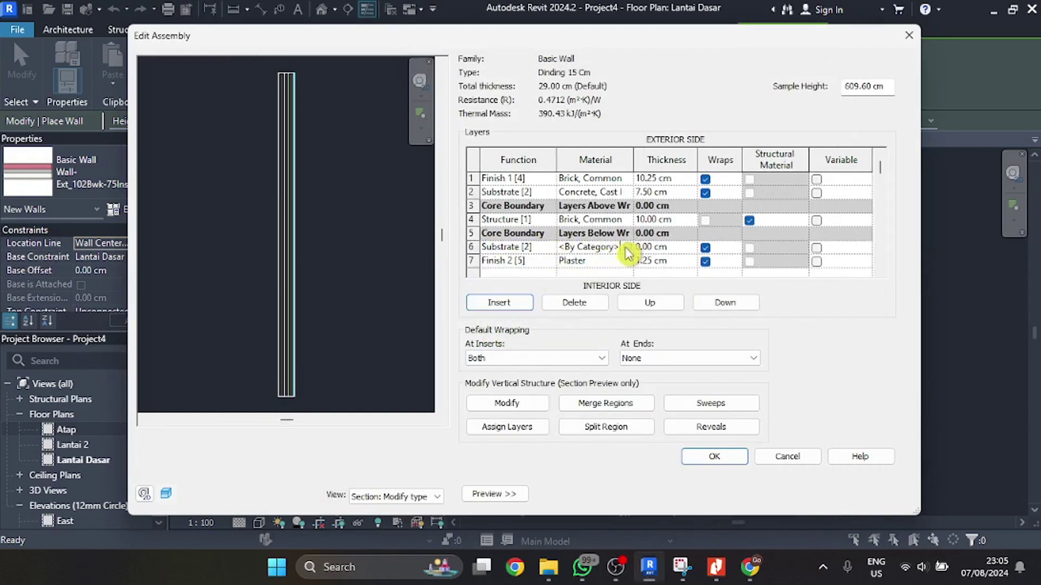
pyautogui.click(625, 248)
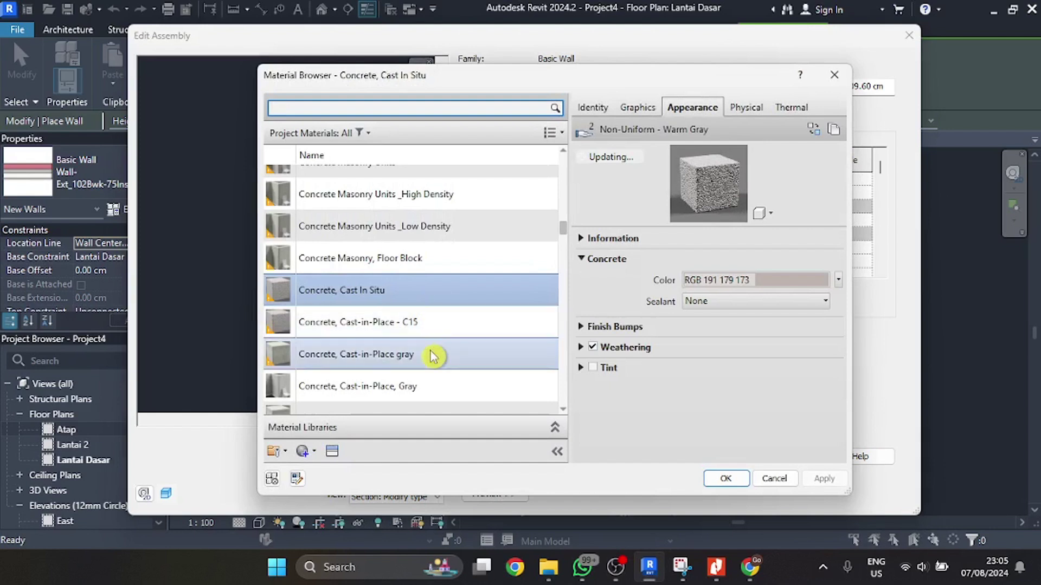
pyautogui.click(725, 479)
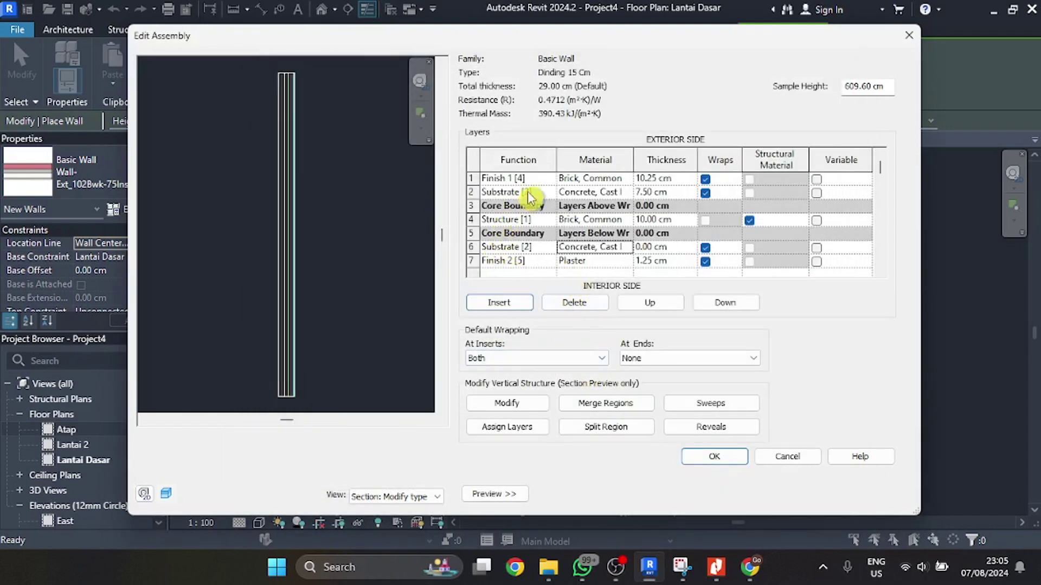
# - Set the exterior Finish 1 [4] layer's material to Concrete, Cast-in-Place, Gray
pyautogui.click(596, 179)
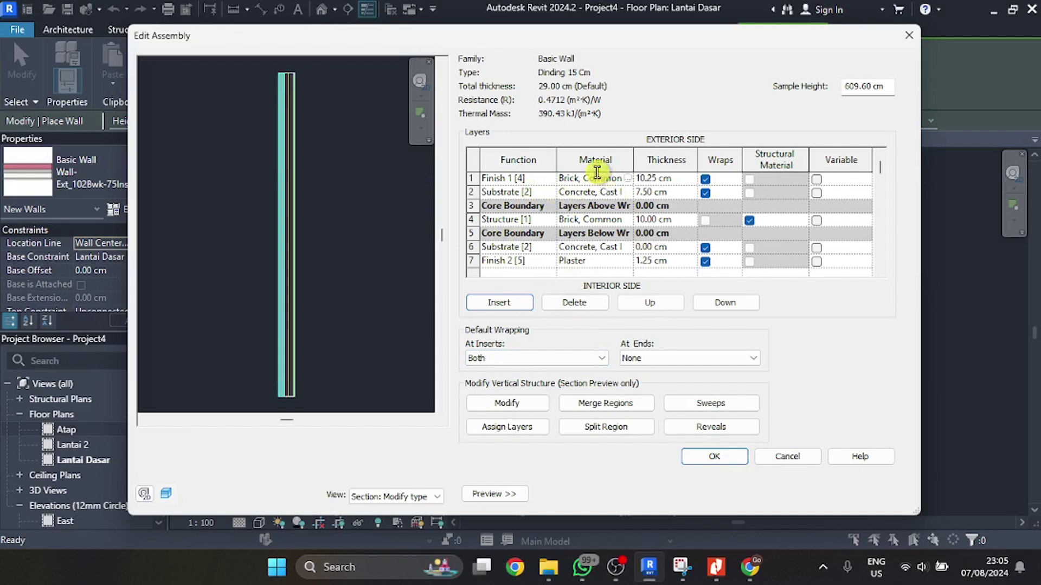
pyautogui.click(626, 179)
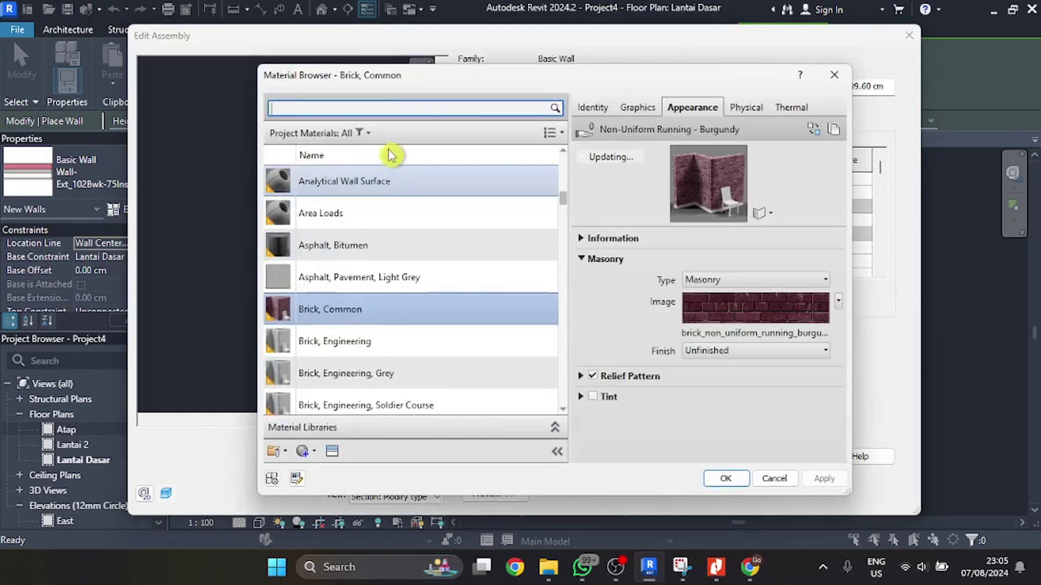
pyautogui.write('concret')
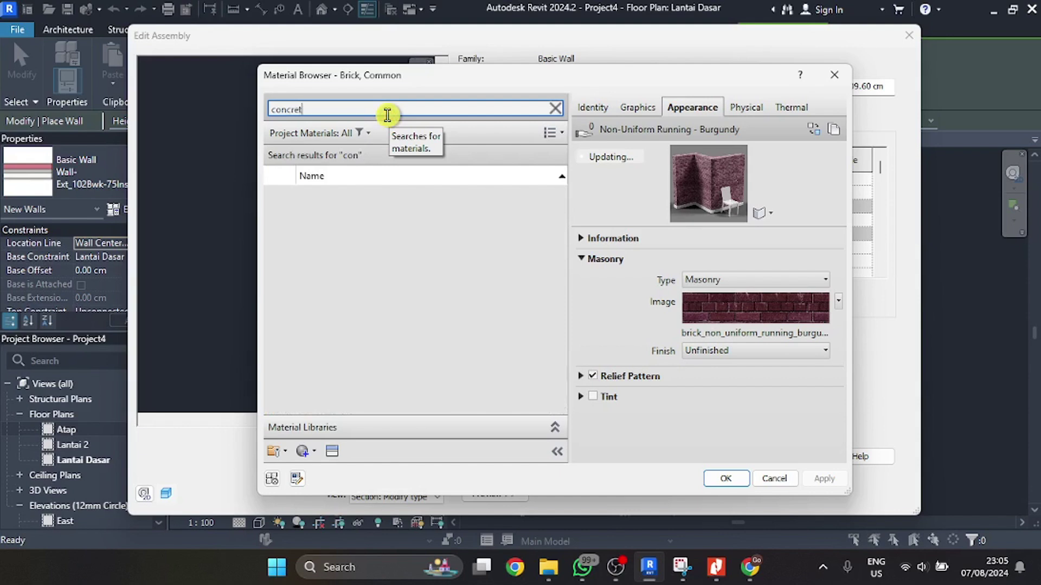
pyautogui.write('e')
pyautogui.scroll(-3, 425, 342)
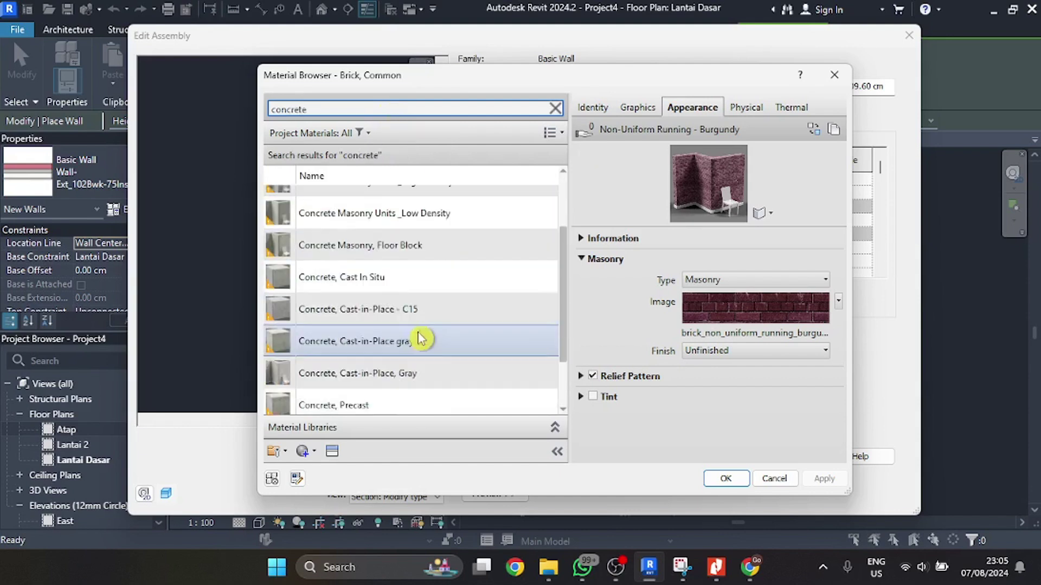
pyautogui.click(424, 274)
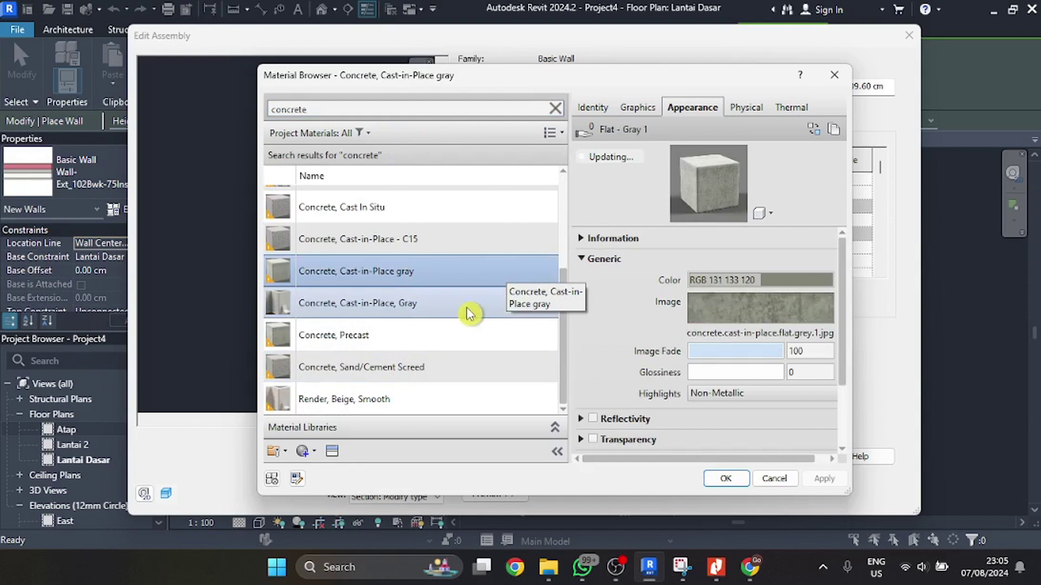
pyautogui.click(431, 314)
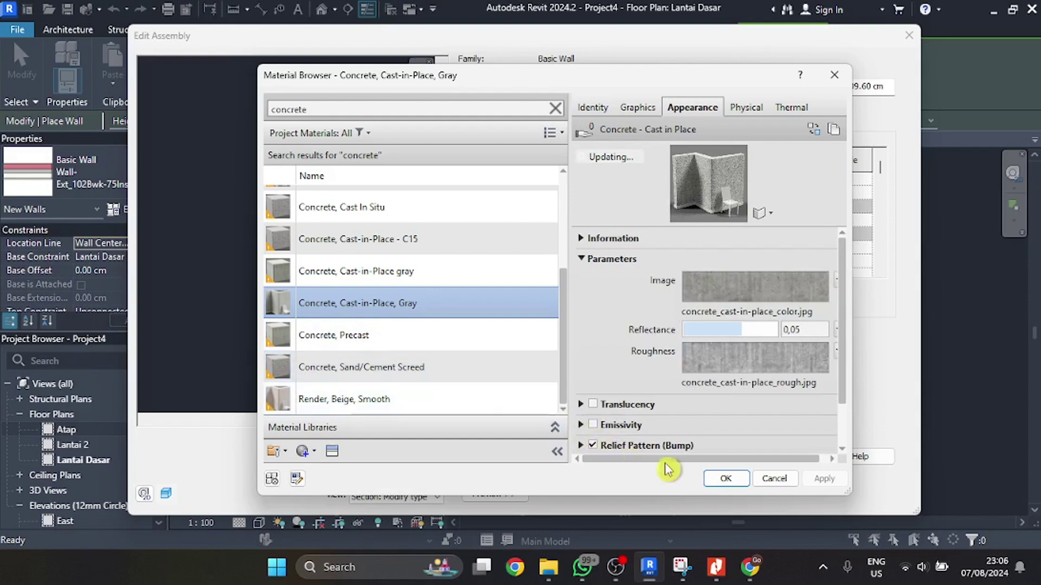
pyautogui.click(725, 478)
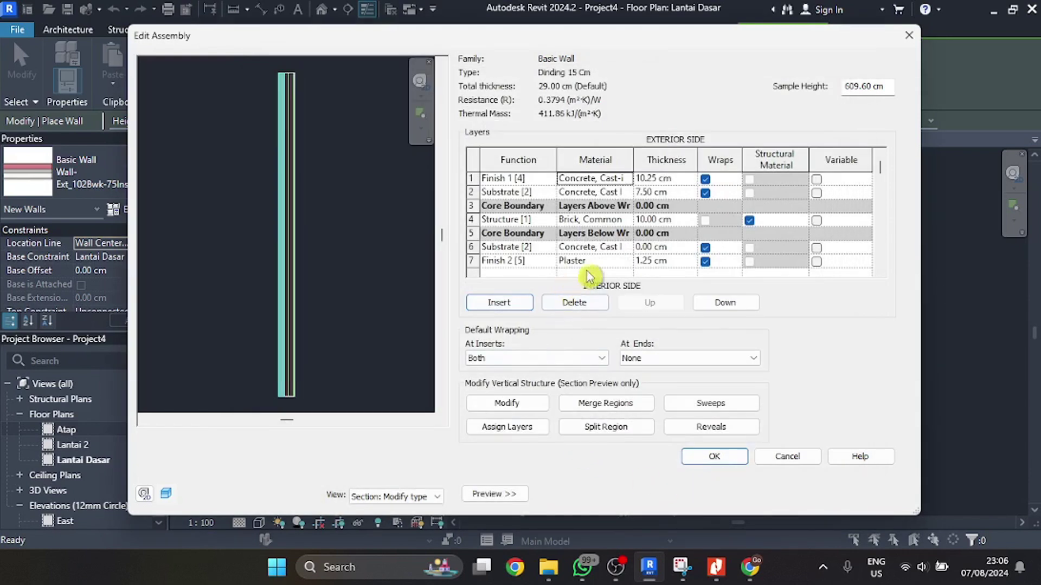
# - Set the interior Finish 2 [5] layer's material to Concrete, Cast-in-Place, Gray
pyautogui.click(604, 262)
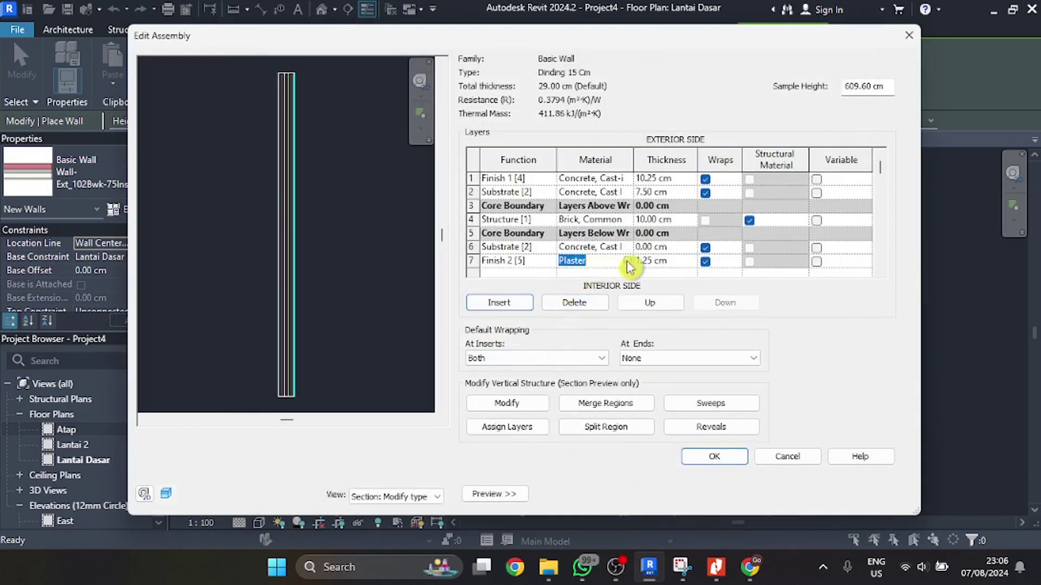
pyautogui.click(627, 261)
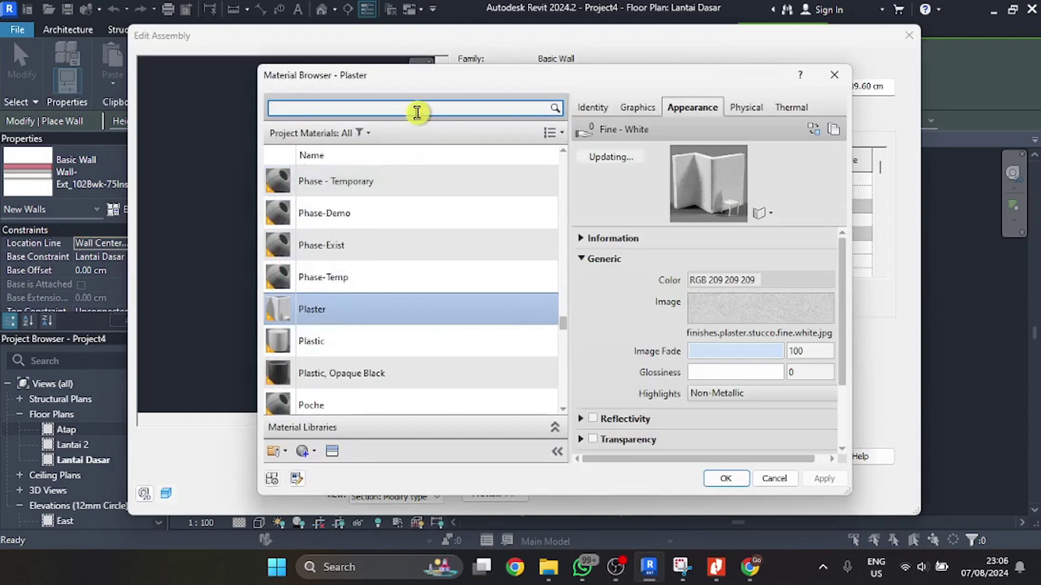
pyautogui.write('con')
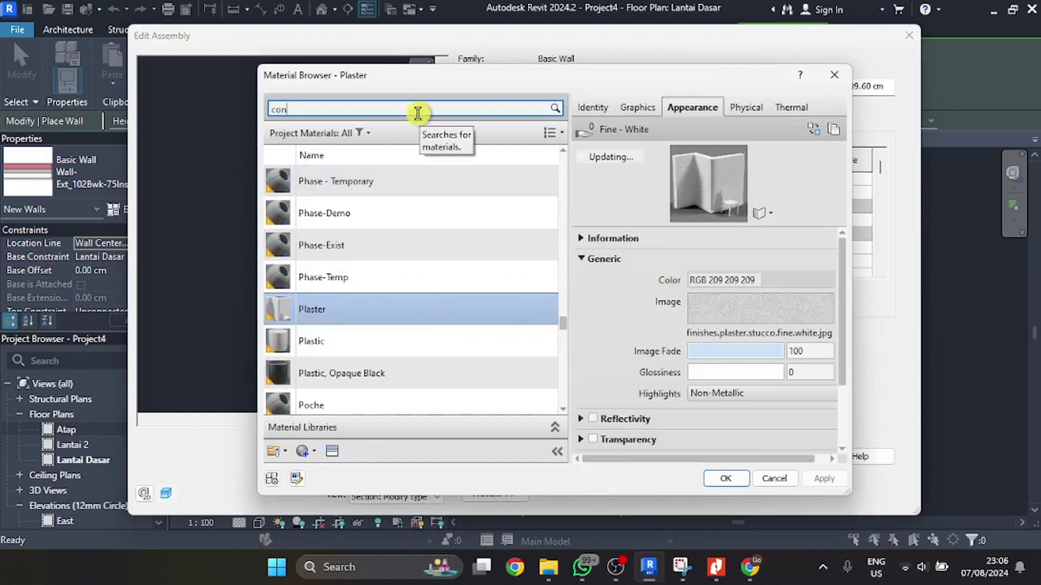
pyautogui.write('crete')
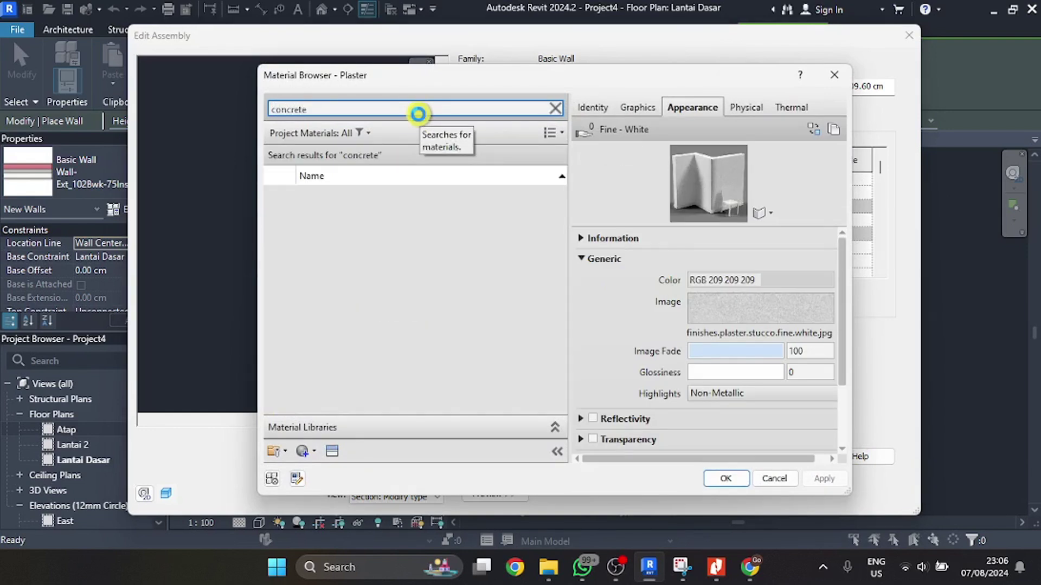
pyautogui.scroll(-3, 429, 315)
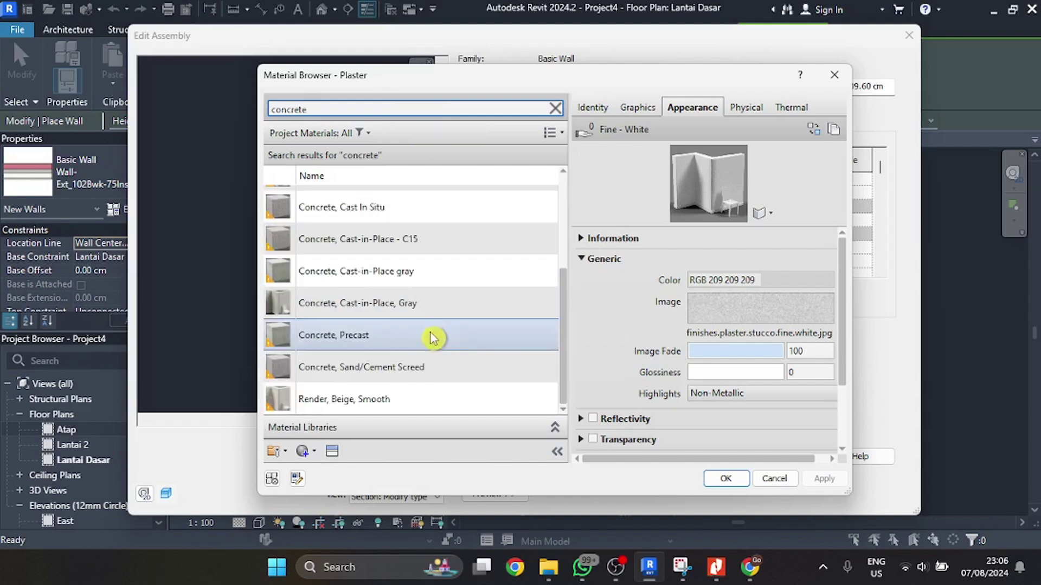
pyautogui.click(440, 303)
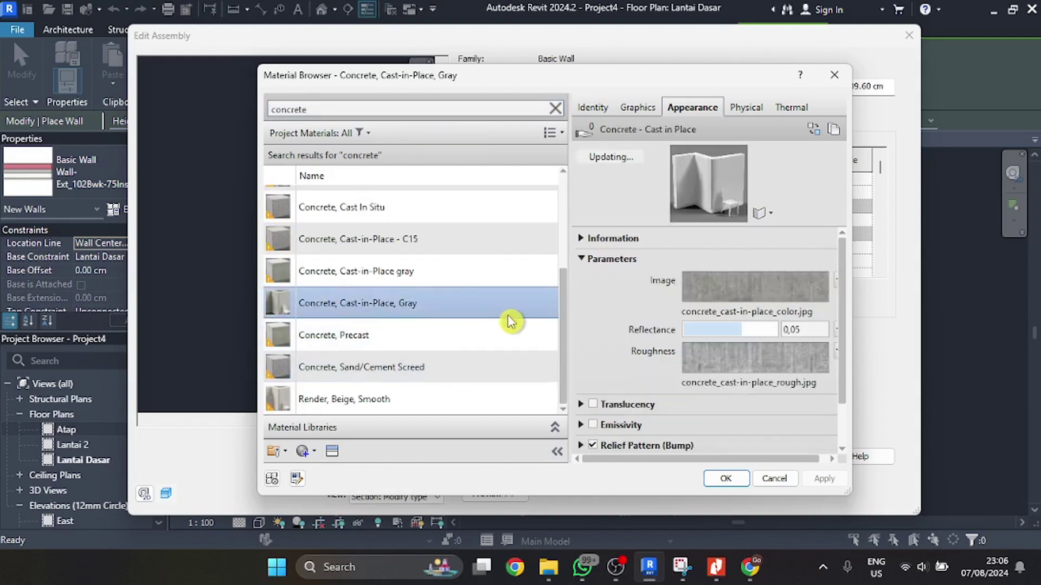
pyautogui.click(737, 480)
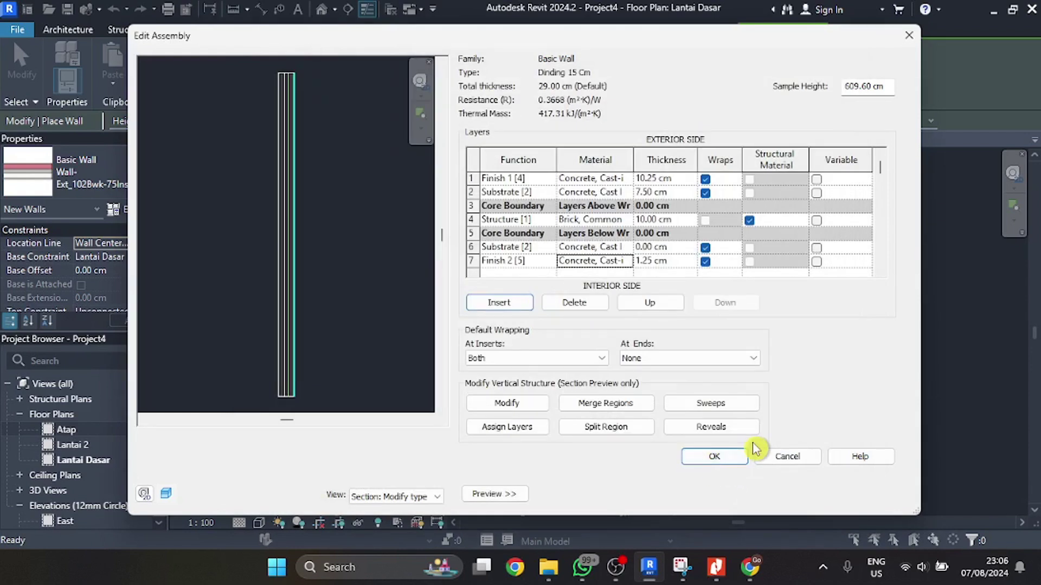
# - Set the thickness of both Substrate [2] layers, interior and exterior, to 2 cm
pyautogui.click(649, 247)
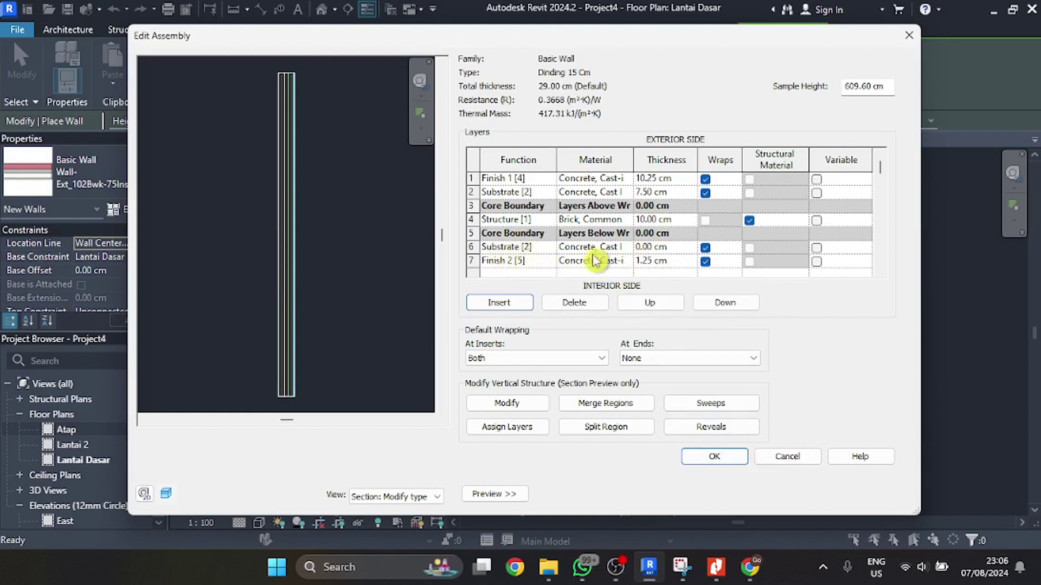
pyautogui.doubleClick(650, 247)
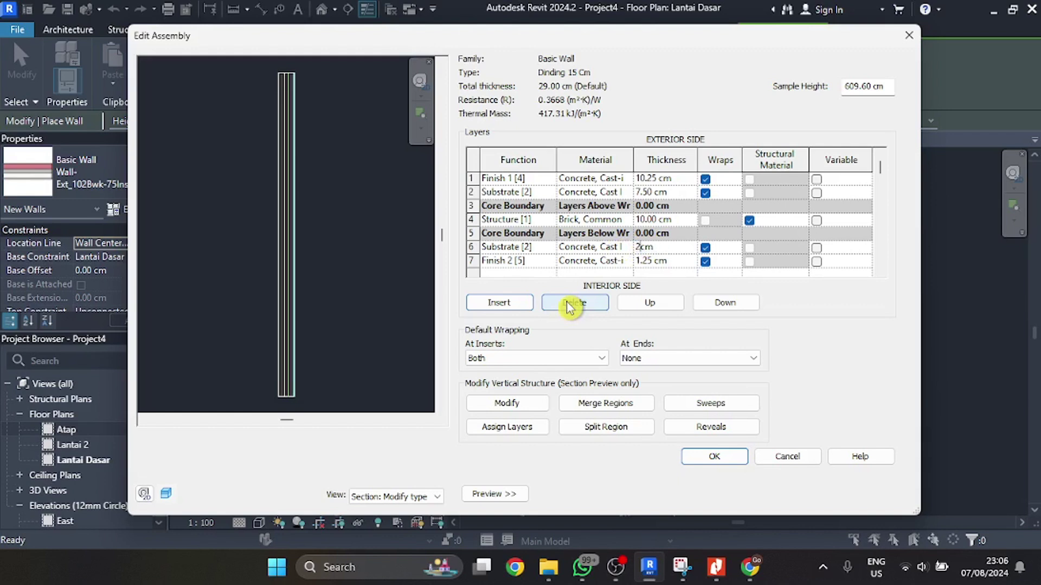
pyautogui.click(649, 193)
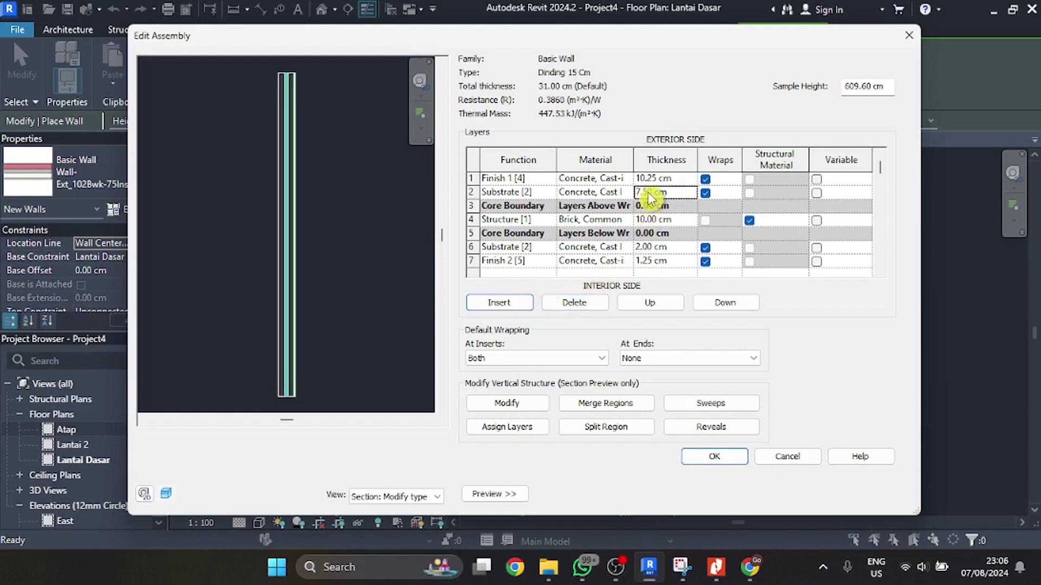
pyautogui.moveTo(655, 194); pyautogui.dragTo(617, 191)
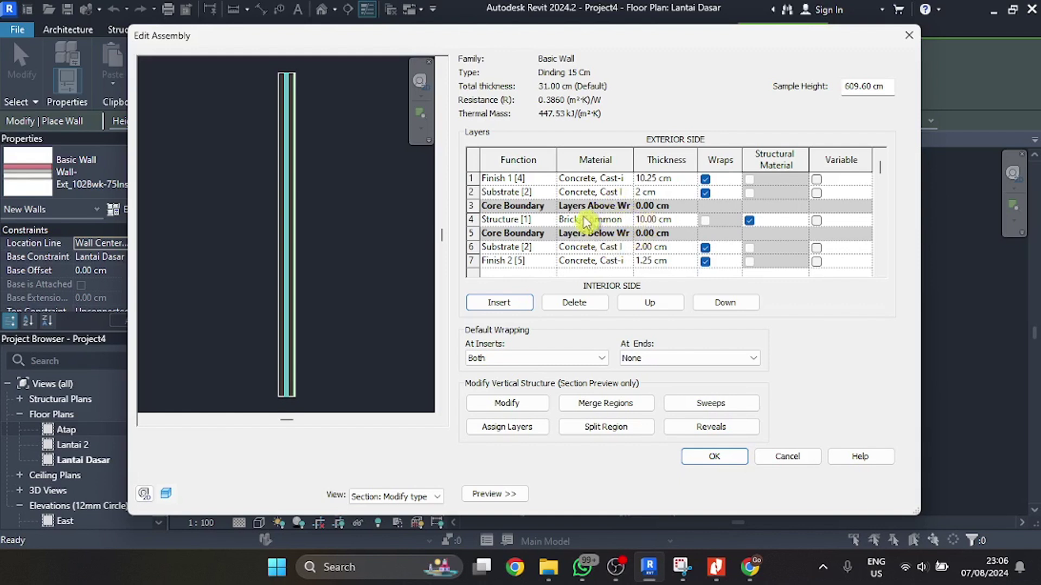
# - Set the thickness of the Finish 1 [4] and Finish 2 [5] layers to 0.5 cm each
pyautogui.click(605, 174)
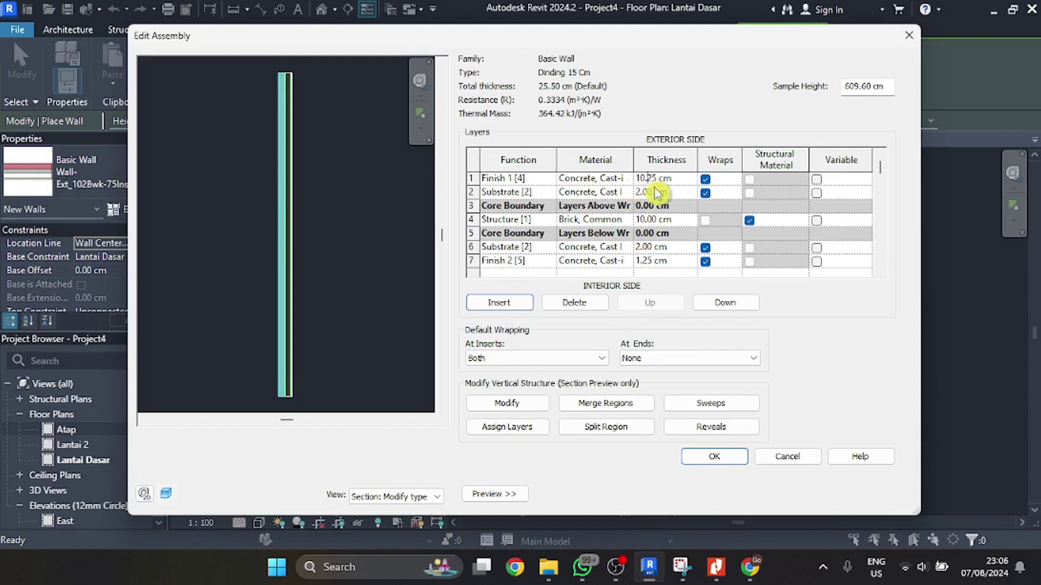
pyautogui.moveTo(657, 178); pyautogui.dragTo(633, 186)
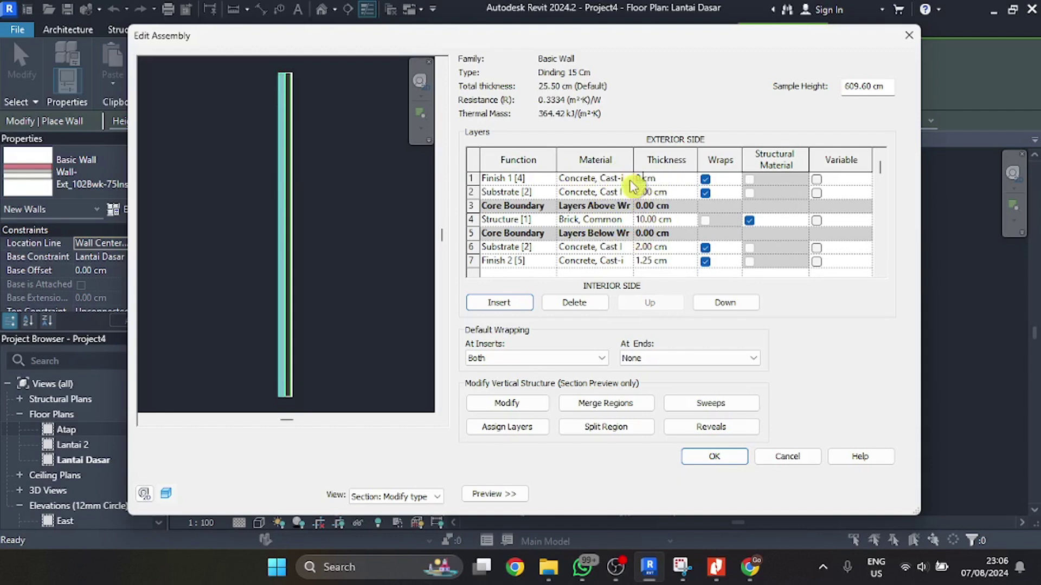
pyautogui.click(659, 262)
pyautogui.moveTo(658, 262); pyautogui.dragTo(625, 265)
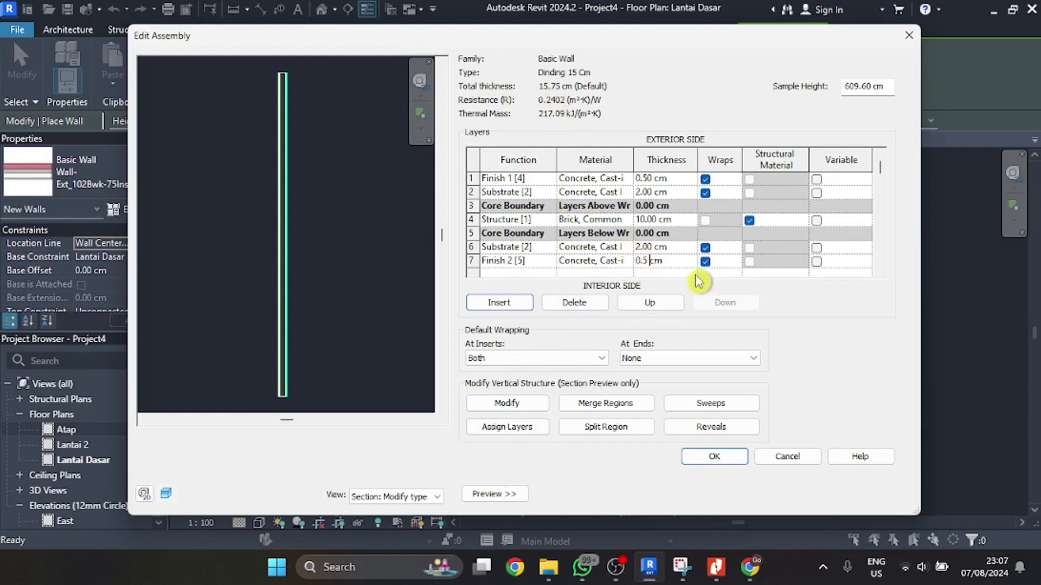
pyautogui.click(620, 230)
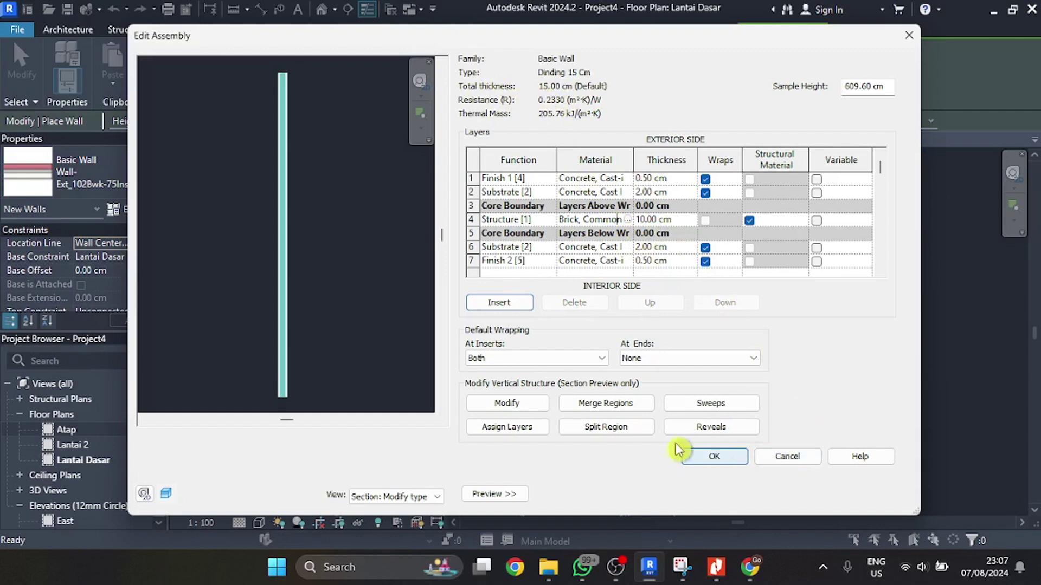
# - Check the layers in the section preview, then accept the Dinding 15 Cm structure and apply its type properties
pyautogui.scroll(6, 291, 318)
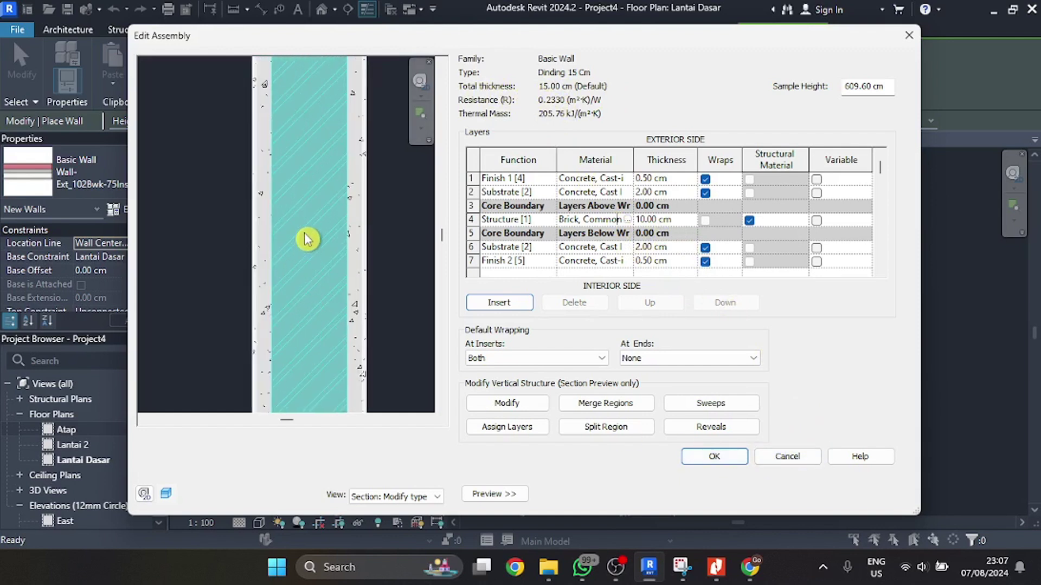
pyautogui.scroll(2, 308, 239)
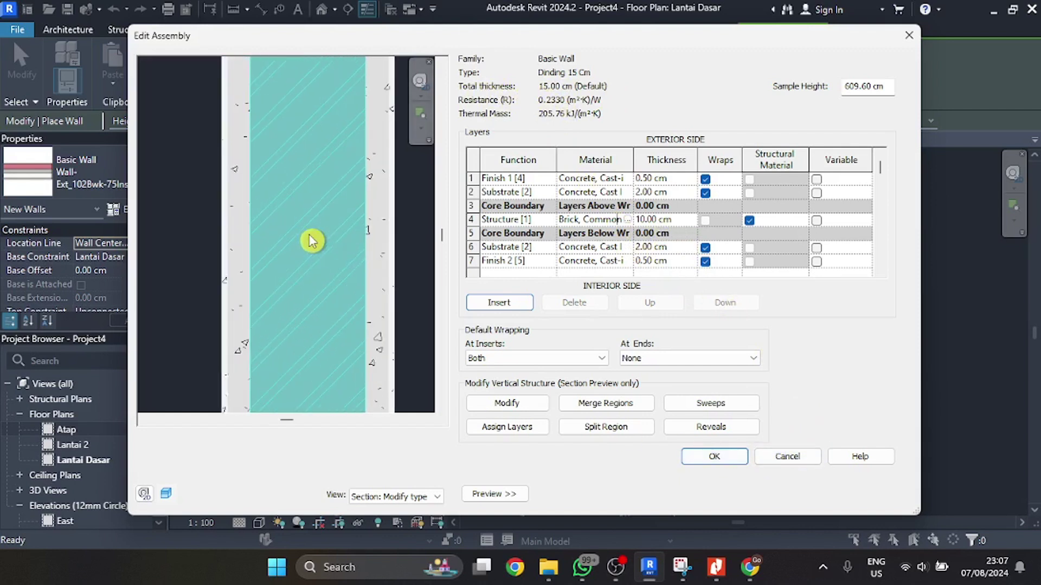
pyautogui.click(507, 234)
pyautogui.click(517, 259)
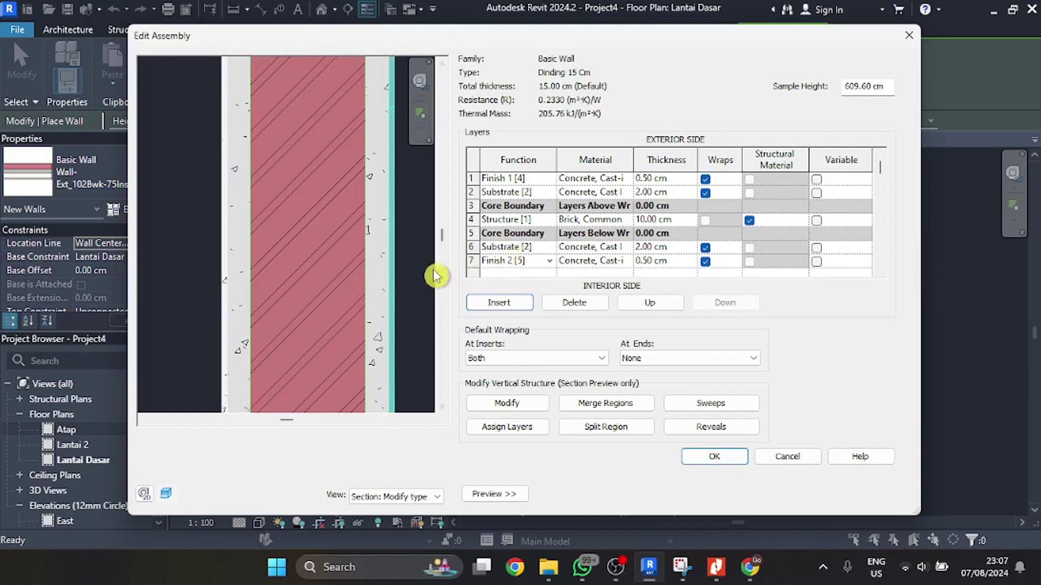
pyautogui.scroll(3, 394, 247)
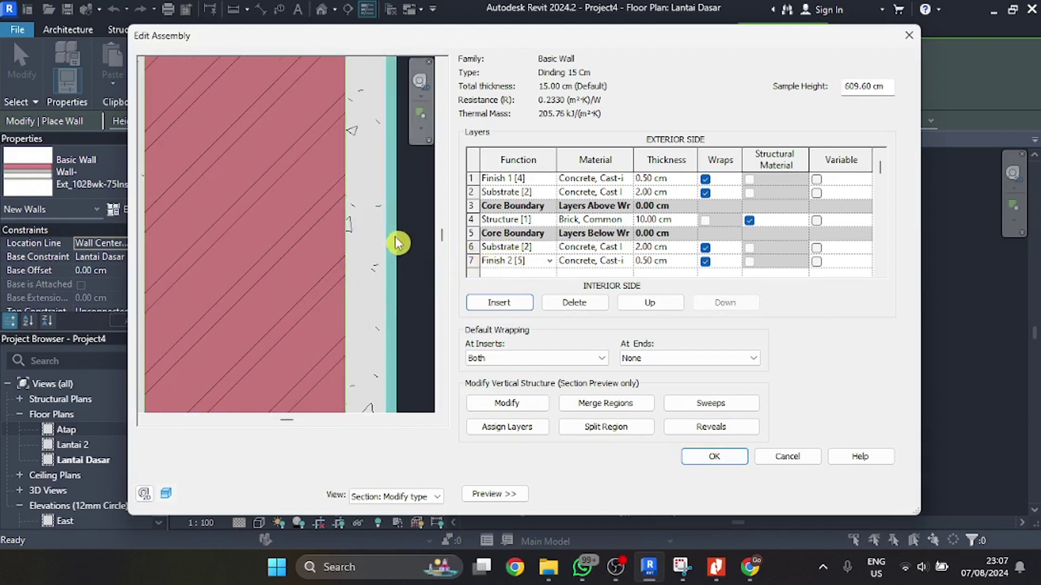
pyautogui.scroll(-4, 394, 244)
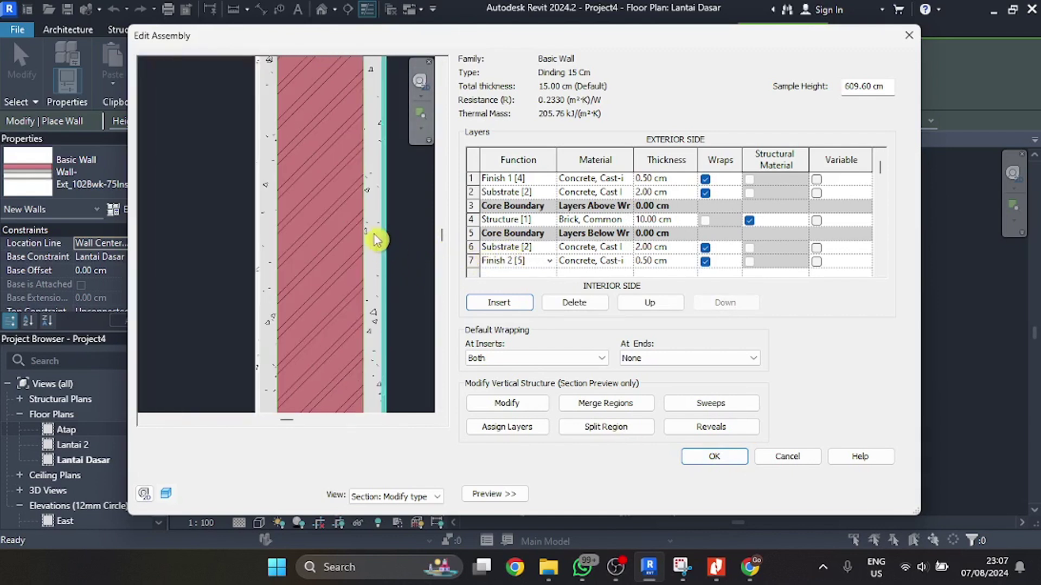
pyautogui.click(711, 456)
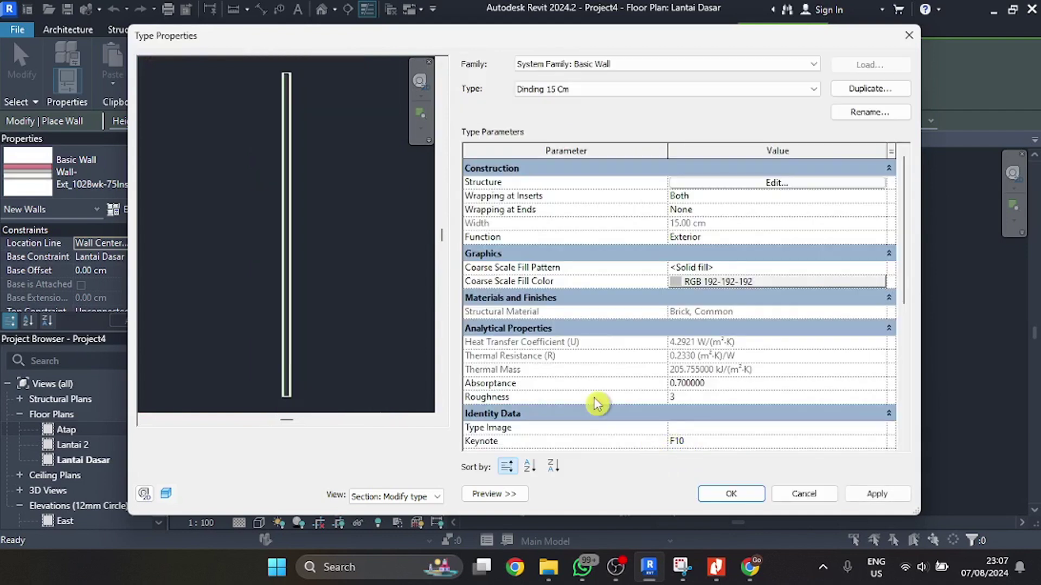
pyautogui.click(865, 496)
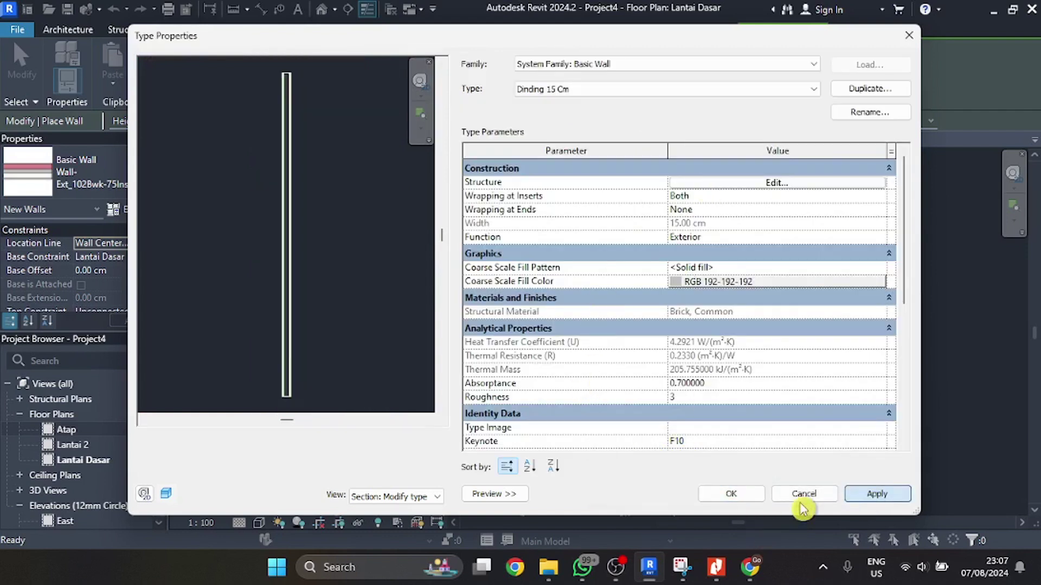
pyautogui.click(731, 494)
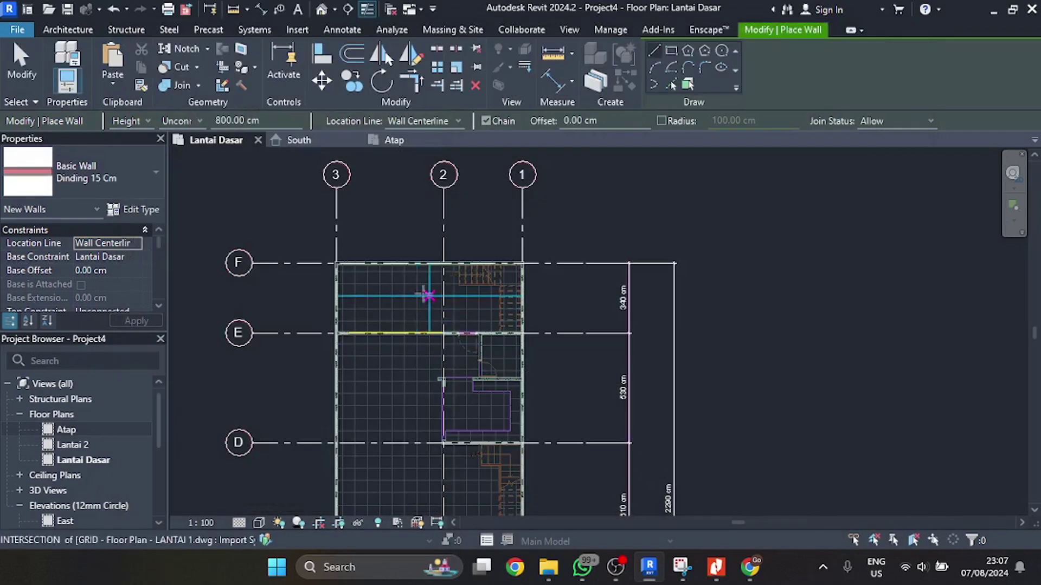
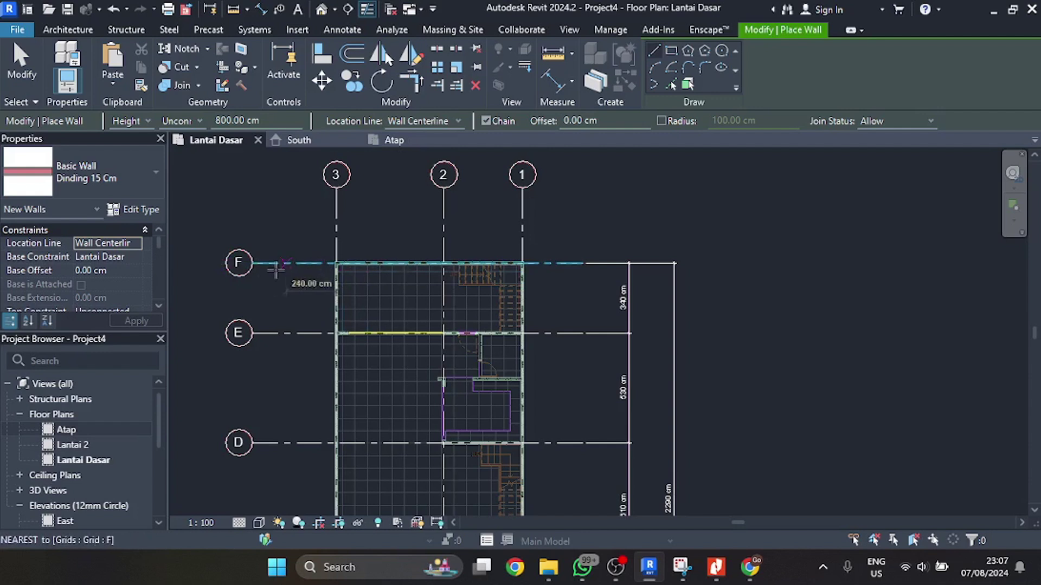
# - Set the top constraint of the new Dinding 15 Cm walls to Up to level: Lantai 2
pyautogui.scroll(-2, 131, 274)
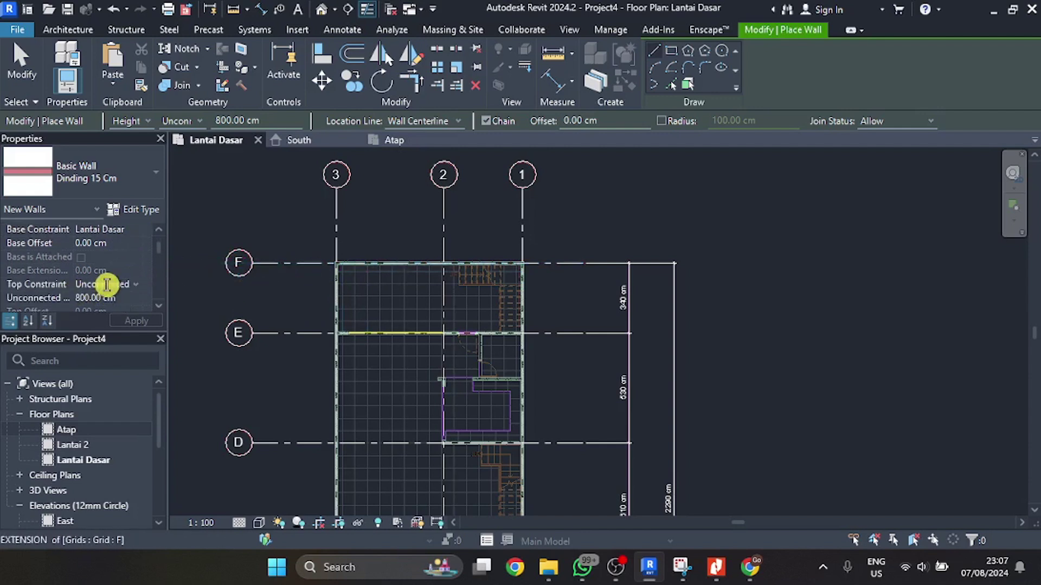
pyautogui.click(140, 289)
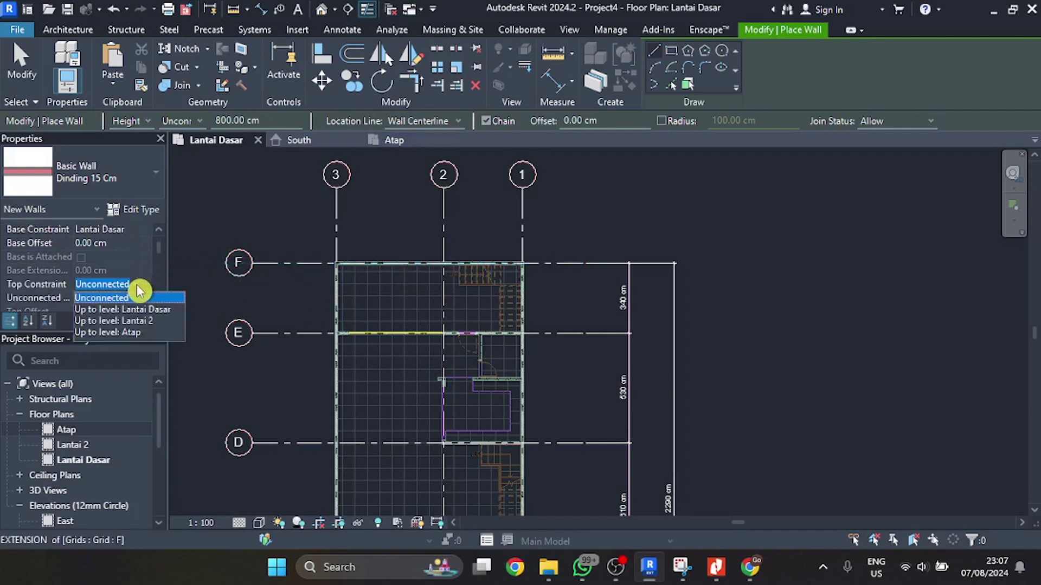
pyautogui.click(155, 321)
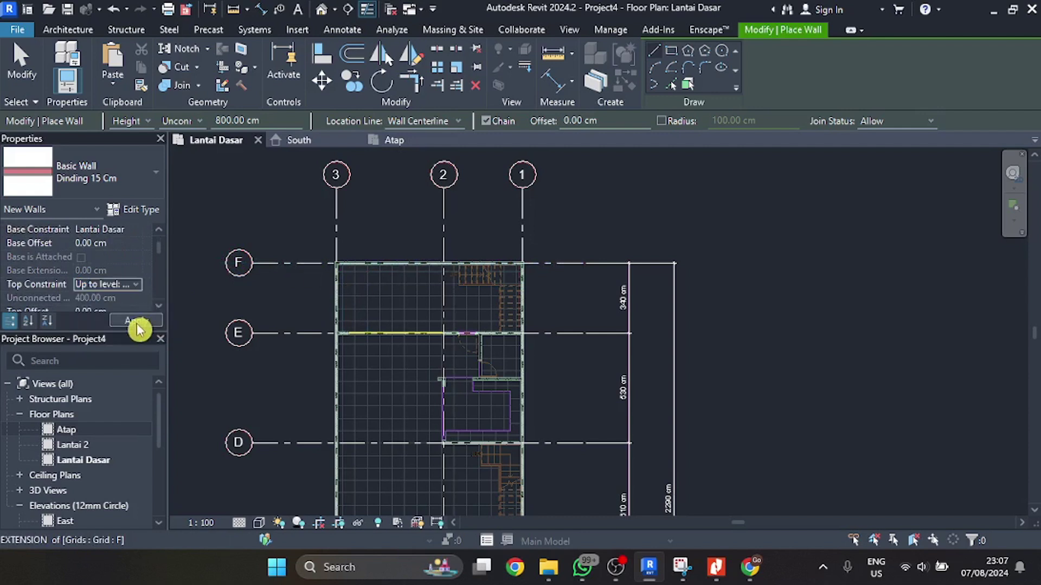
pyautogui.click(138, 289)
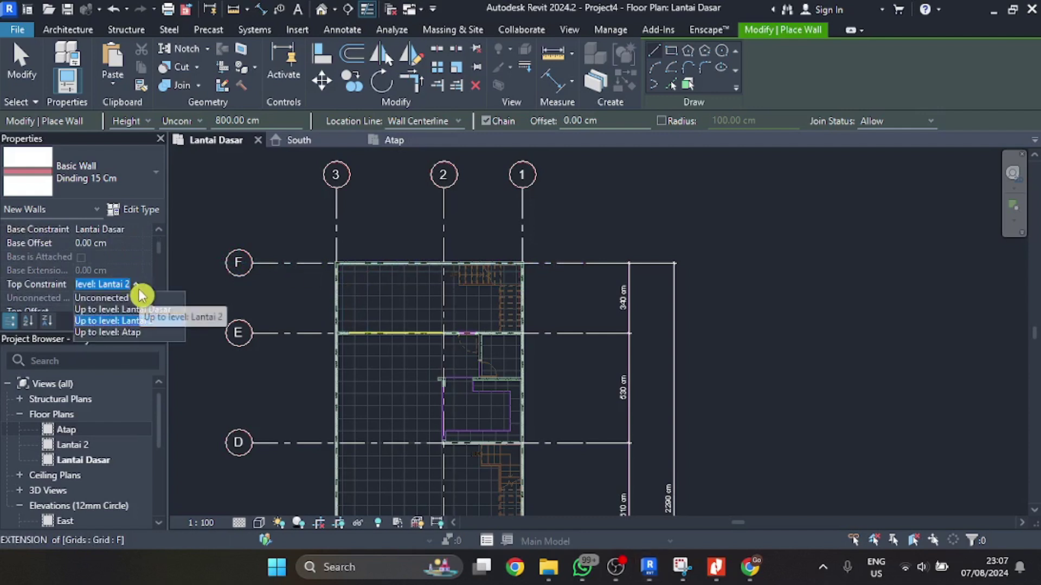
pyautogui.click(150, 321)
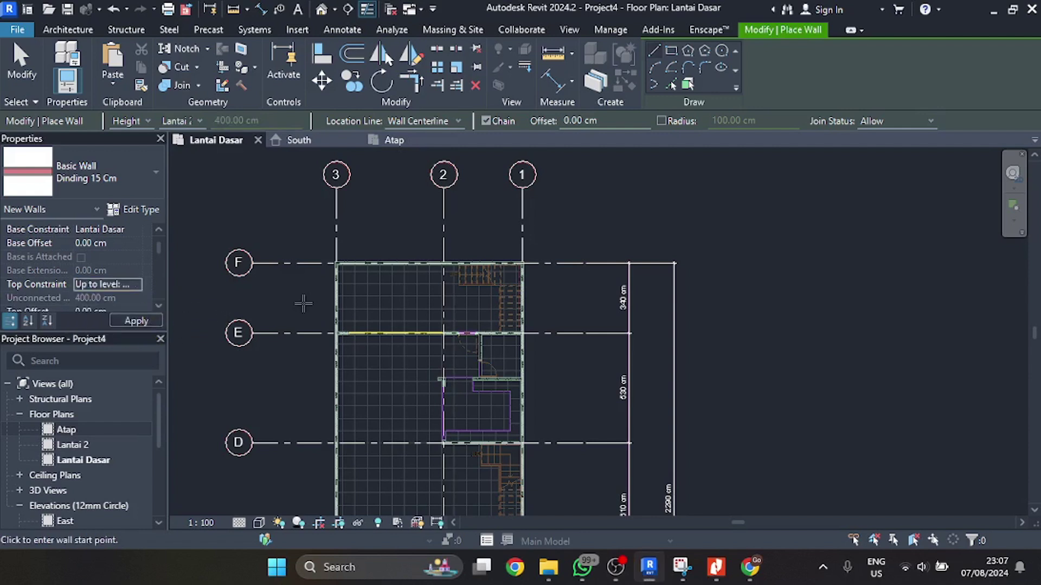
# - Draw chained walls along grid F from grid 3 to grid 1, continuing along grid 1 to about 120 cm past grid B
pyautogui.scroll(3, 339, 260)
pyautogui.click(312, 274)
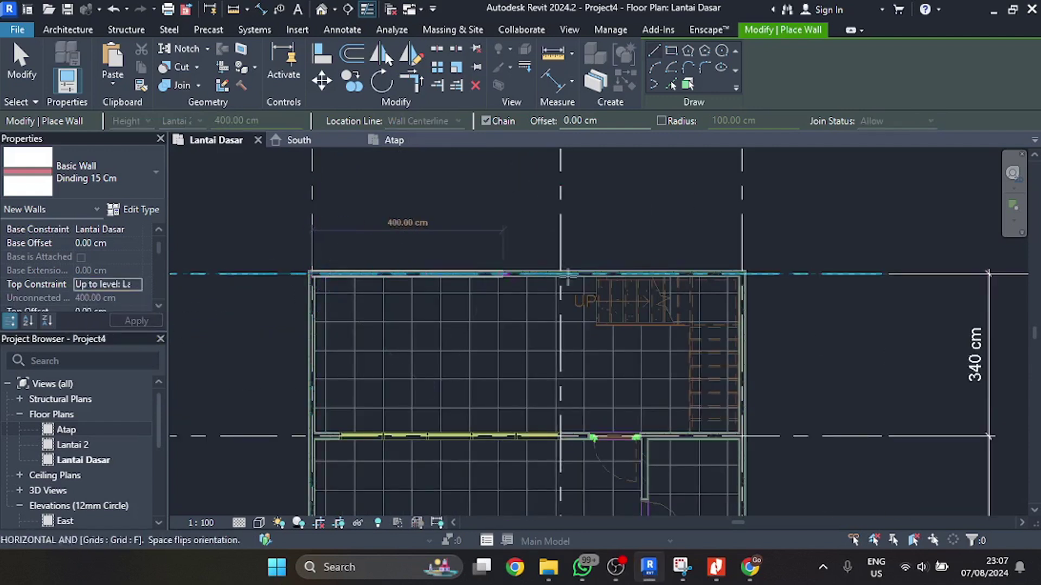
pyautogui.click(743, 273)
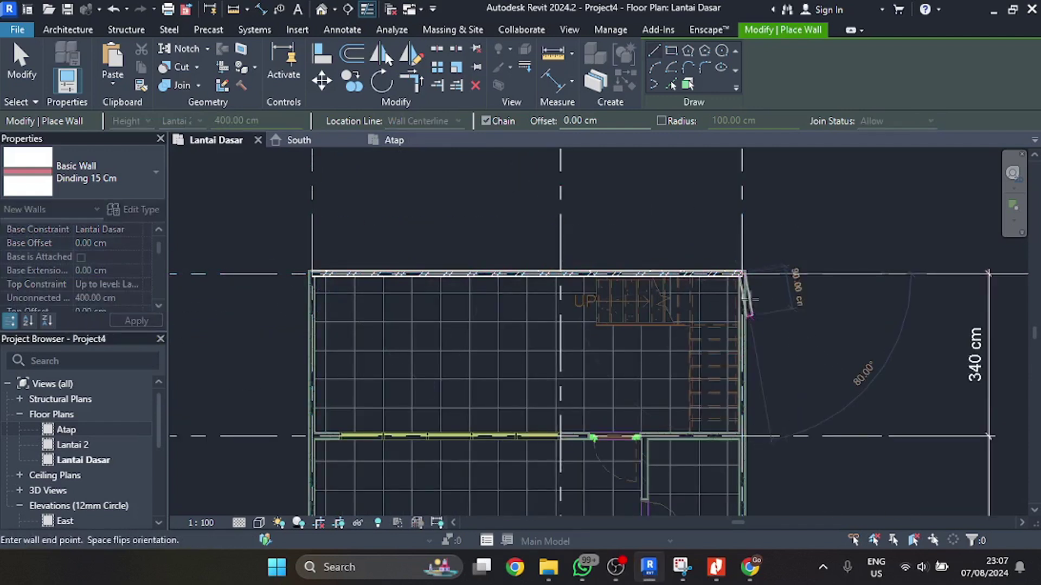
pyautogui.scroll(-5, 742, 273)
pyautogui.moveTo(766, 454); pyautogui.dragTo(708, 304, button='middle')
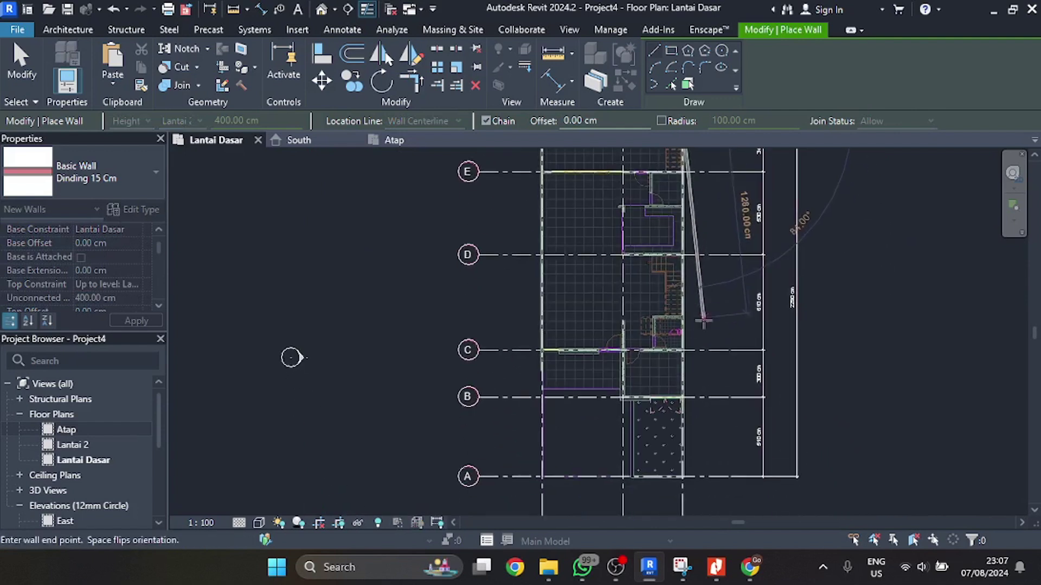
pyautogui.scroll(5, 653, 328)
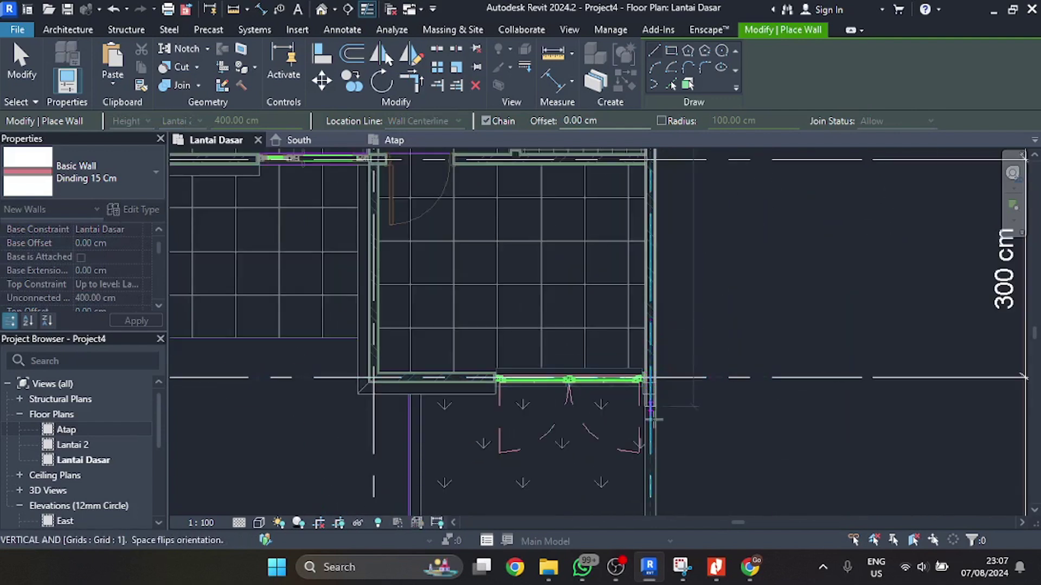
pyautogui.click(651, 463)
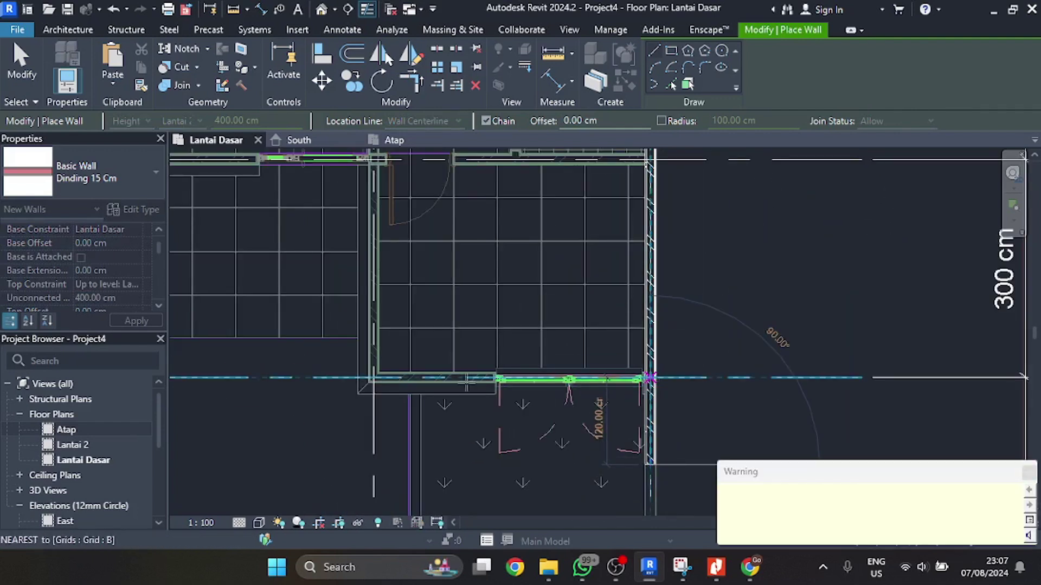
# - Draw walls along grid B between grids 1 and 2, and along grid 2 from grid B to the CAD wall end beyond grid C
pyautogui.click(373, 378)
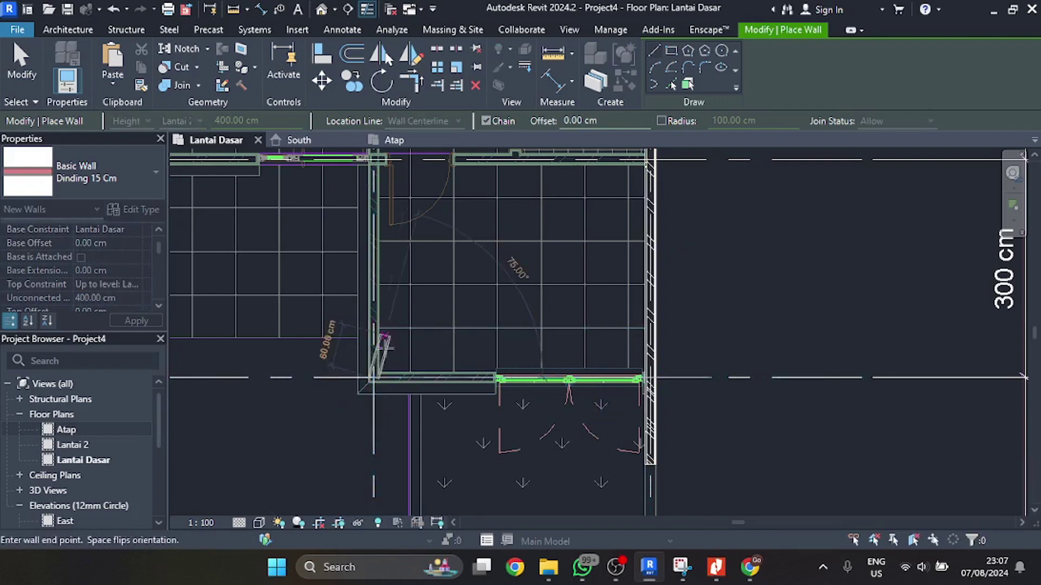
pyautogui.click(650, 378)
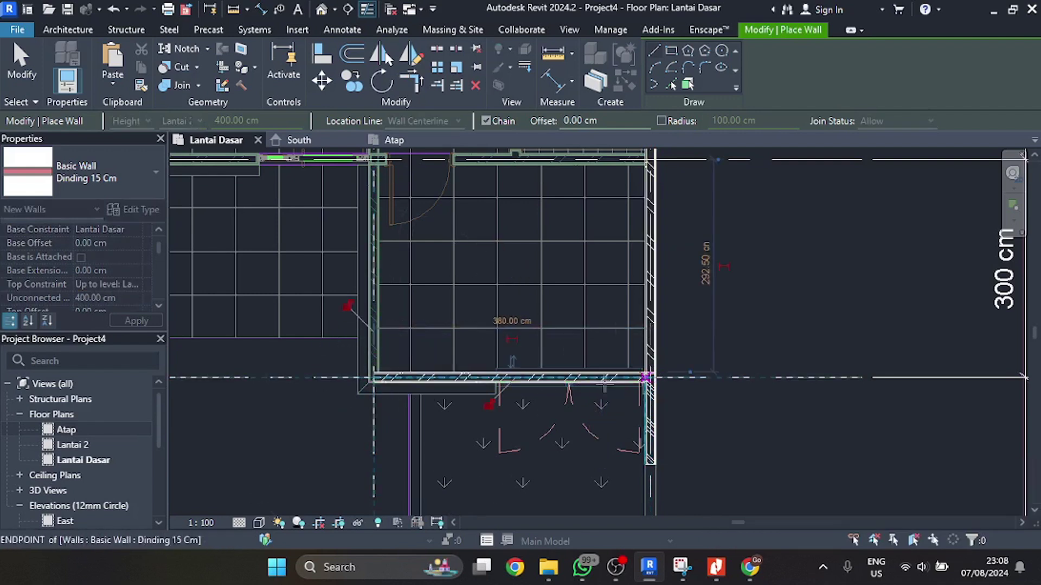
pyautogui.moveTo(430, 225); pyautogui.dragTo(469, 388, button='middle')
pyautogui.scroll(-5, 470, 388)
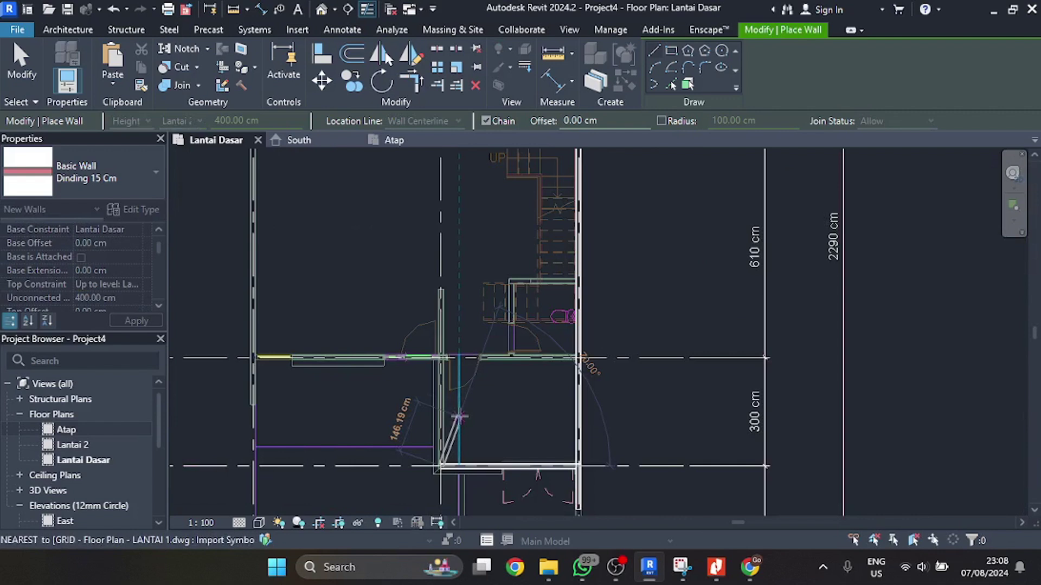
pyautogui.click(447, 332)
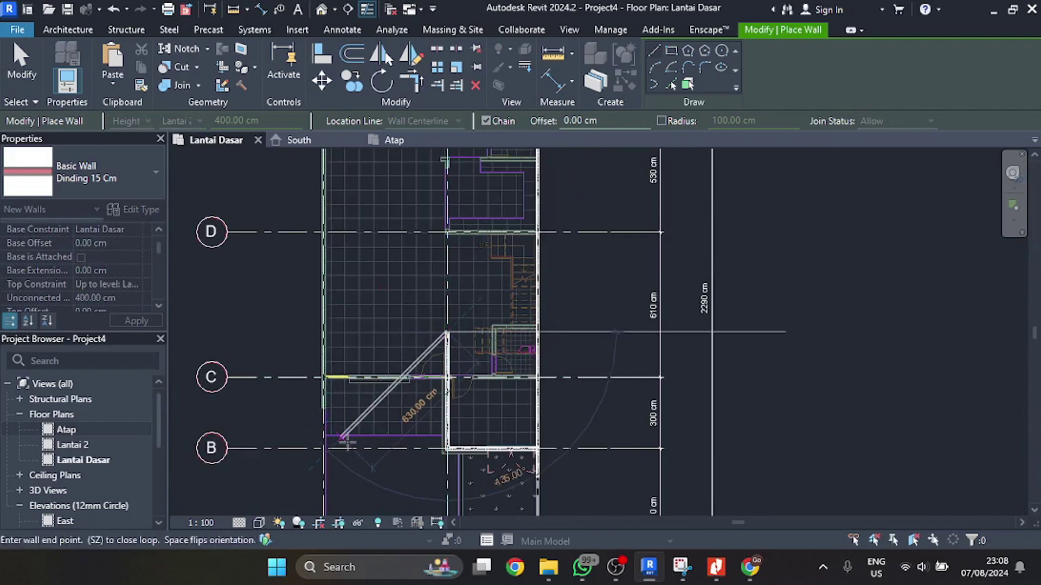
pyautogui.press('Escape')
# - Draw the side wall along grid 3 from the CAD wall end between grids B and C to the corner at grid F
pyautogui.scroll(3, 325, 423)
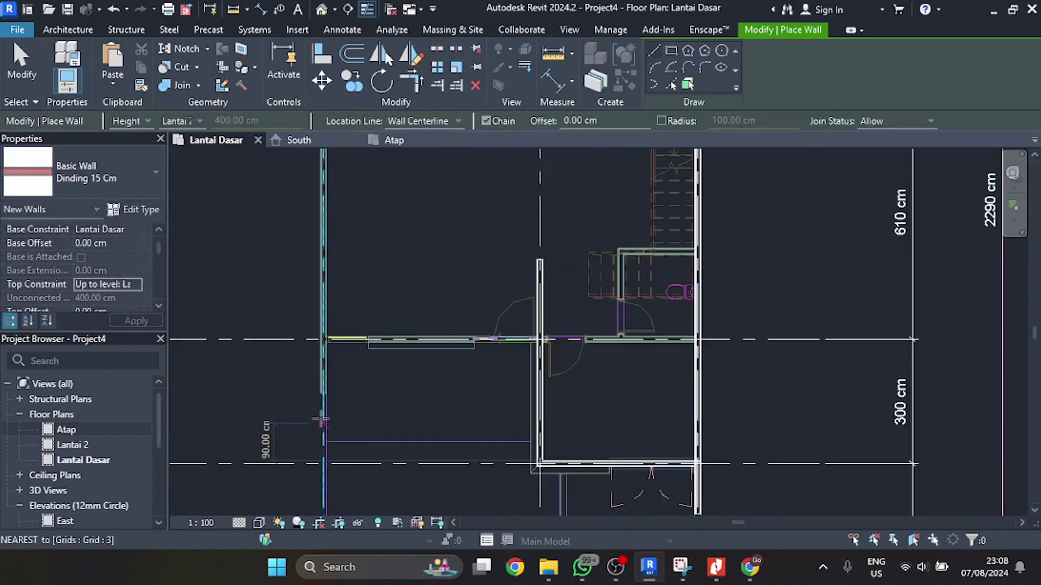
pyautogui.click(324, 394)
pyautogui.scroll(-4, 369, 371)
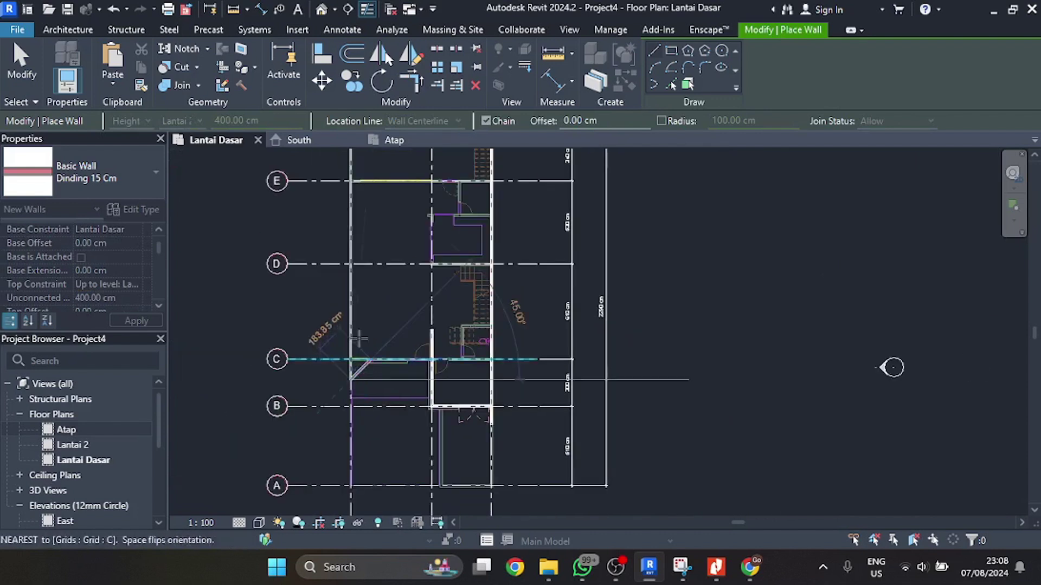
pyautogui.scroll(5, 350, 195)
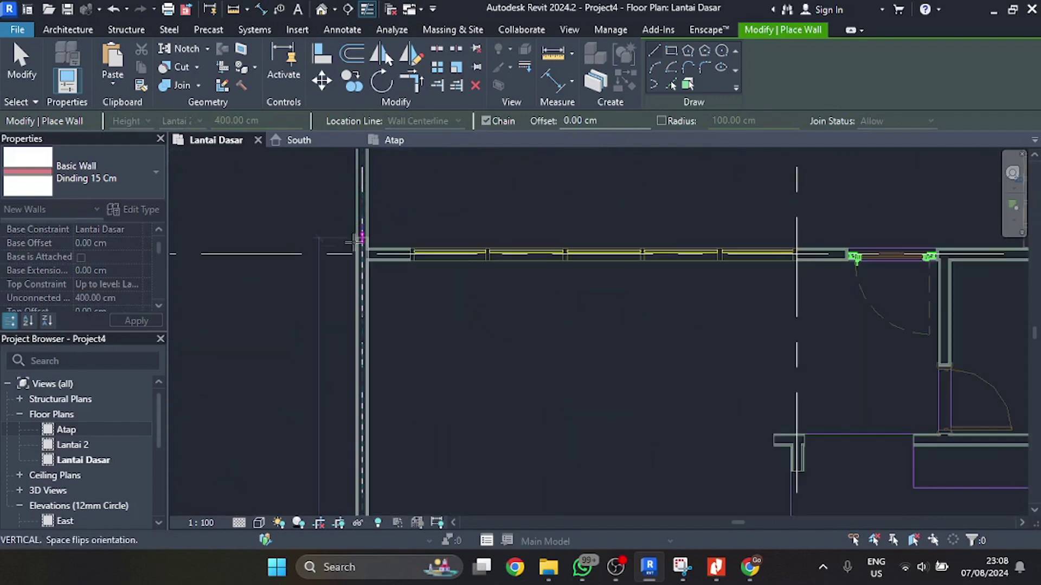
pyautogui.scroll(-3, 372, 298)
pyautogui.scroll(5, 372, 163)
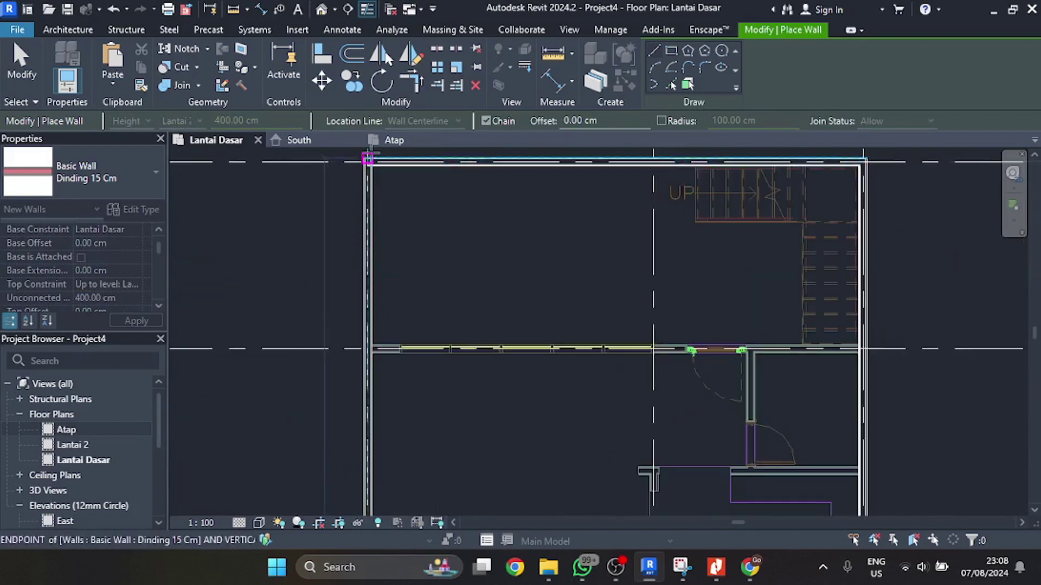
pyautogui.scroll(-4, 374, 293)
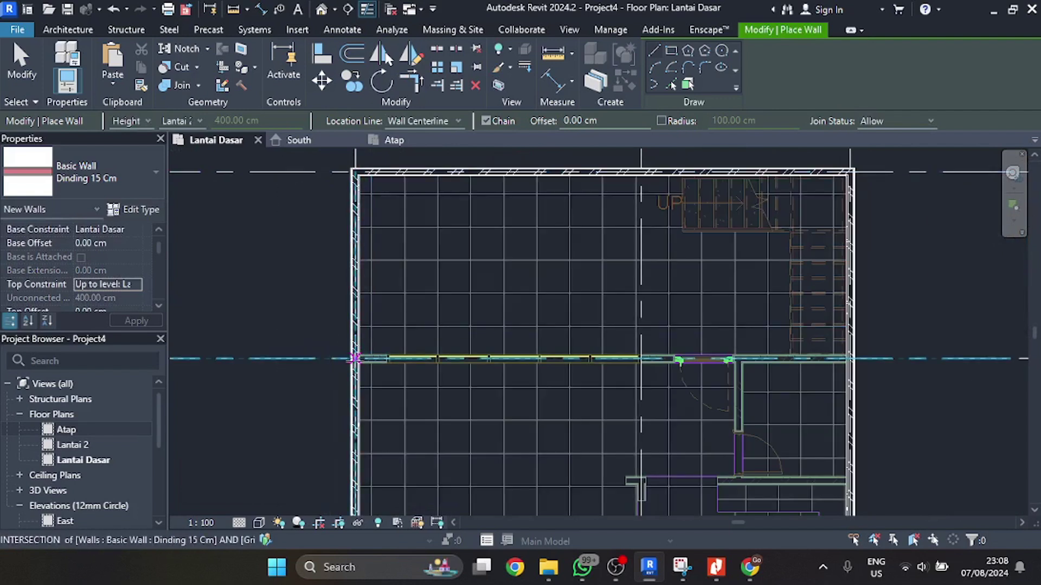
# - Draw a wall along grid E from the grid 3 wall to the grid 1 wall
pyautogui.click(355, 358)
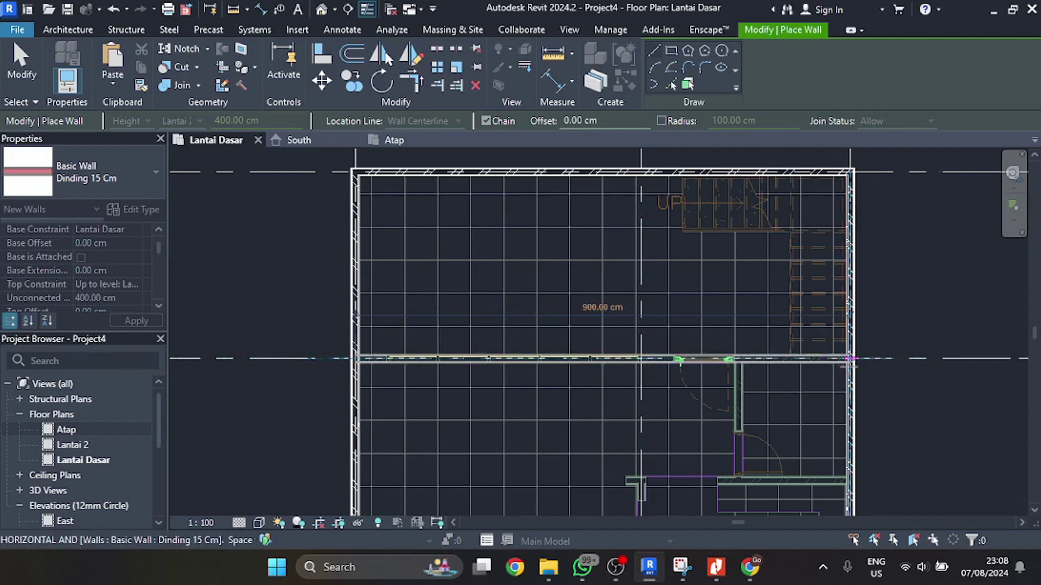
pyautogui.scroll(3, 844, 357)
pyautogui.click(851, 348)
pyautogui.press('Escape')
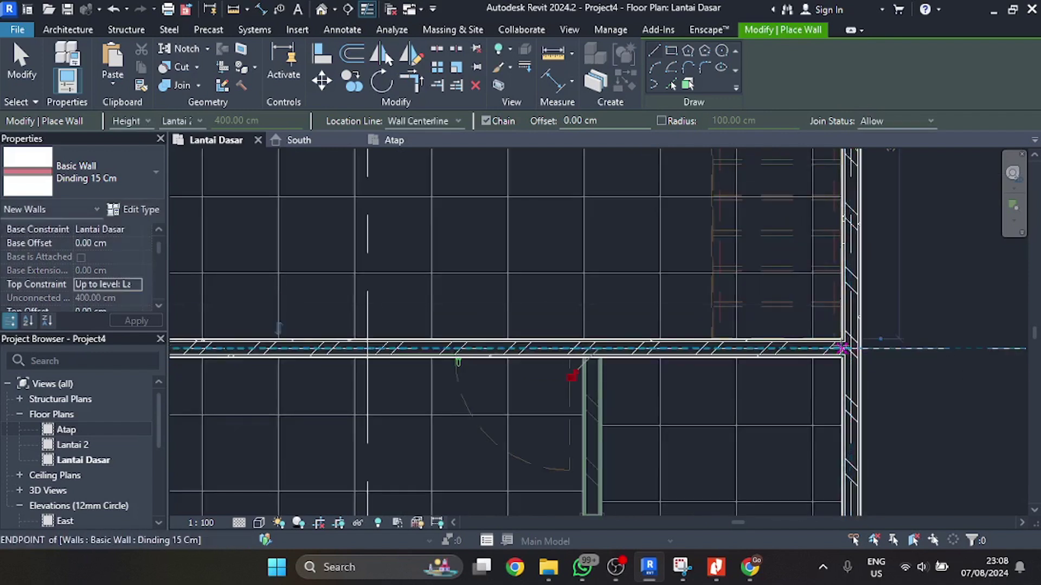
# - Draw a partition about 218 cm long from the grid E wall toward grid D, following the small room's CAD line
pyautogui.scroll(-3, 559, 279)
pyautogui.click(578, 317)
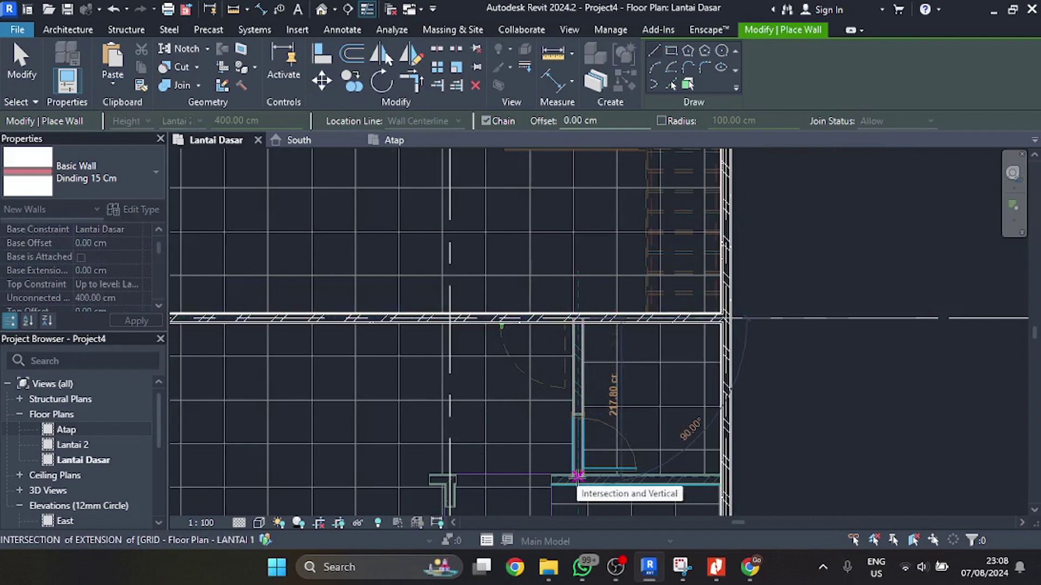
pyautogui.click(578, 477)
pyautogui.click(725, 476)
pyautogui.press('Escape')
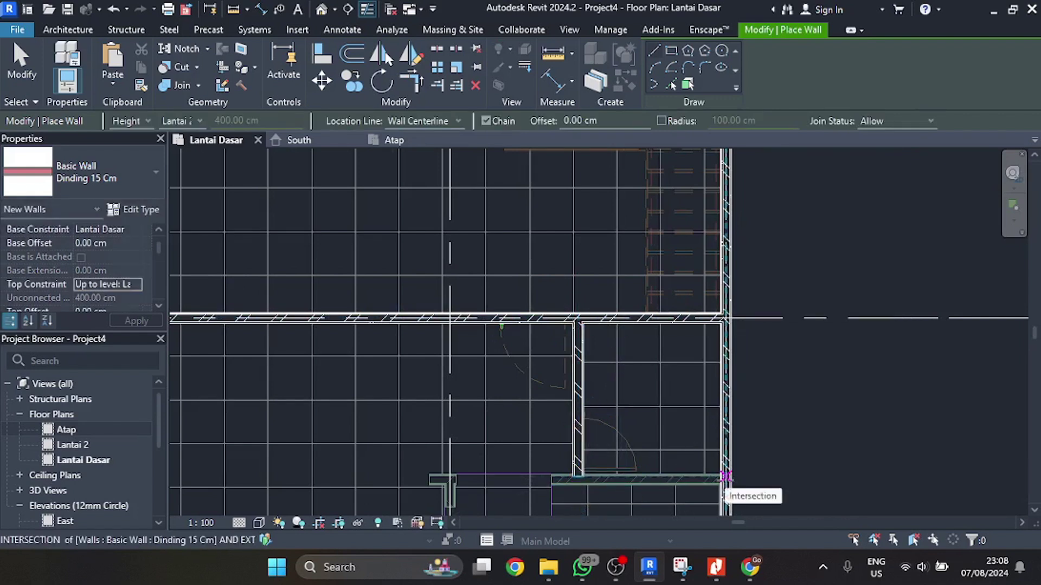
# - Draw a wall about 408 cm long closing the small room, from the CAD wall stub at grid 2 to the grid 1 wall
pyautogui.click(428, 477)
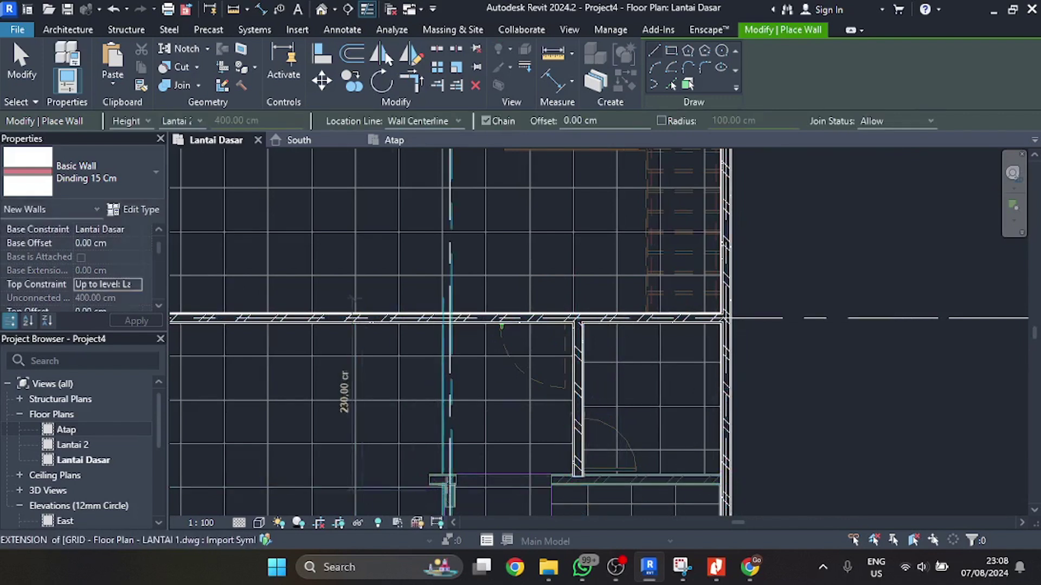
pyautogui.scroll(3, 437, 477)
pyautogui.click(415, 467)
pyautogui.scroll(-2, 442, 418)
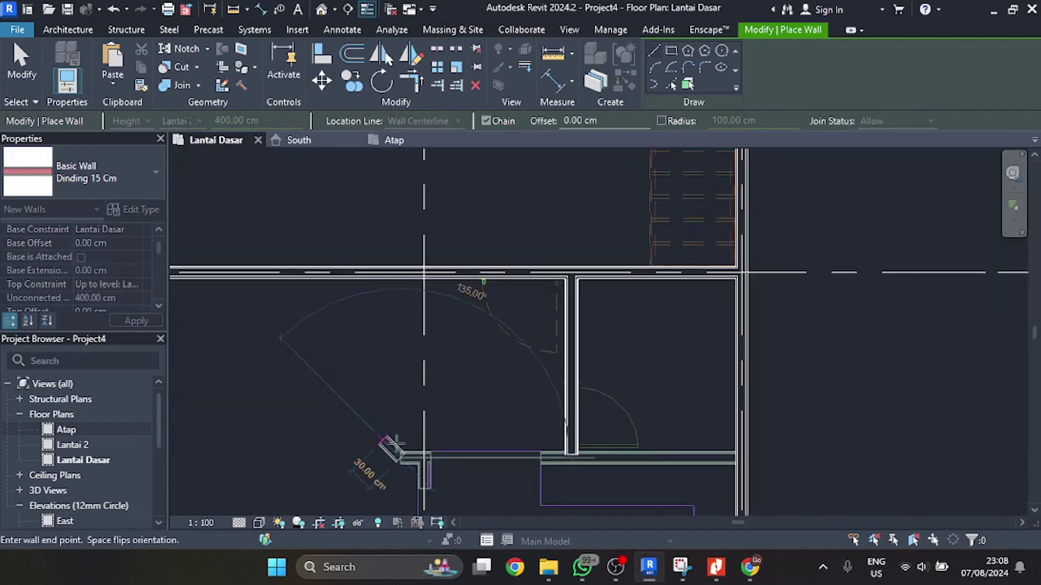
pyautogui.scroll(2, 756, 457)
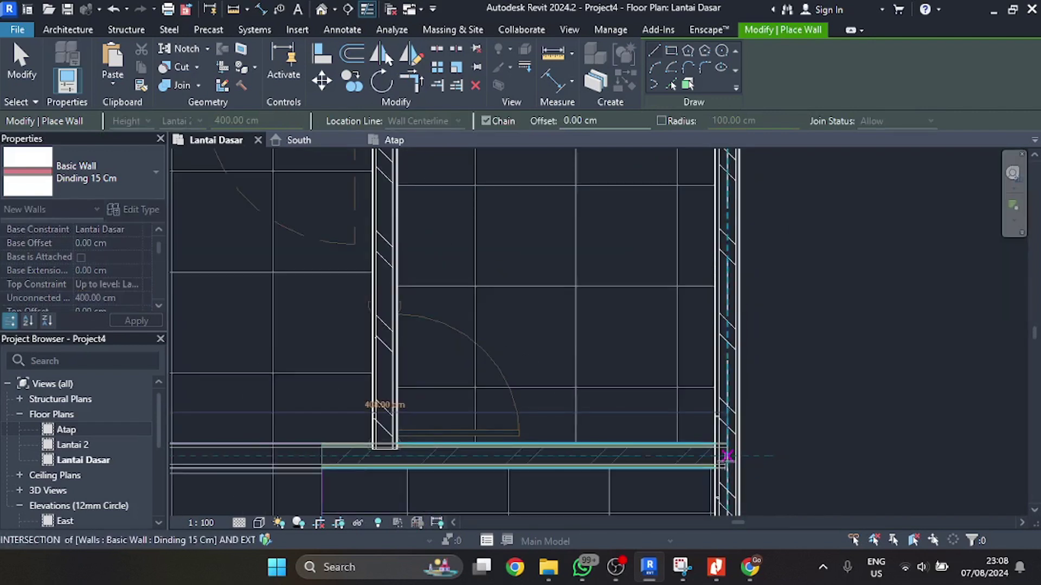
pyautogui.click(727, 455)
# - Draw a wall about 308 cm long along grid 2 from the small room's closing wall to grid D
pyautogui.scroll(-2, 525, 311)
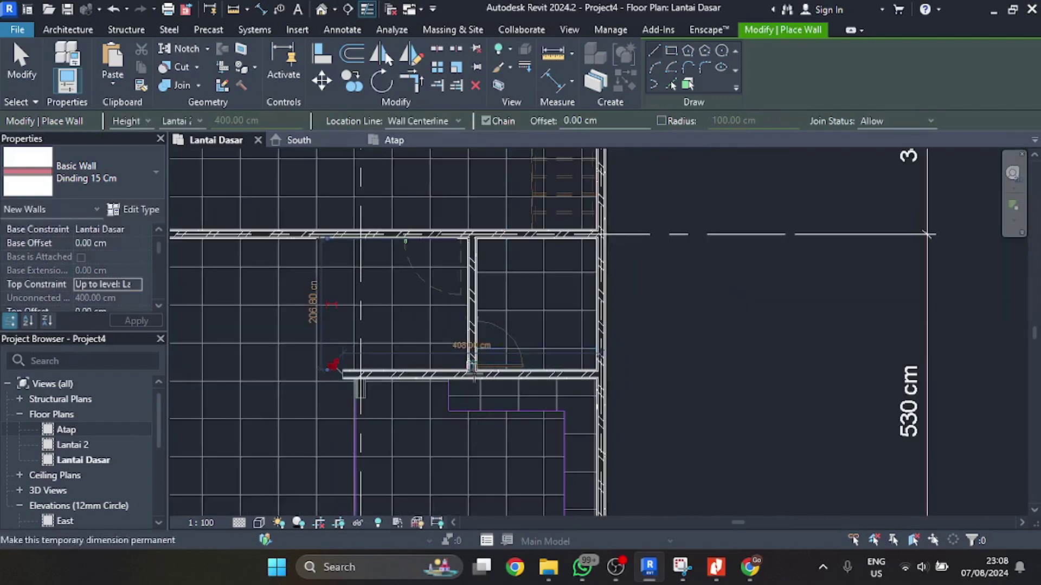
pyautogui.scroll(2, 358, 377)
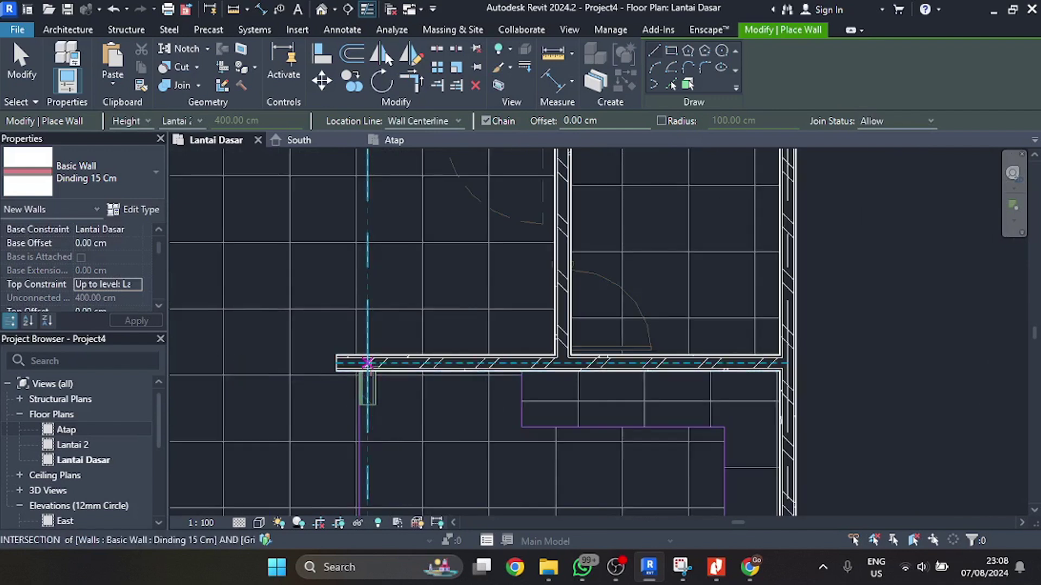
pyautogui.click(368, 364)
pyautogui.scroll(-2, 390, 315)
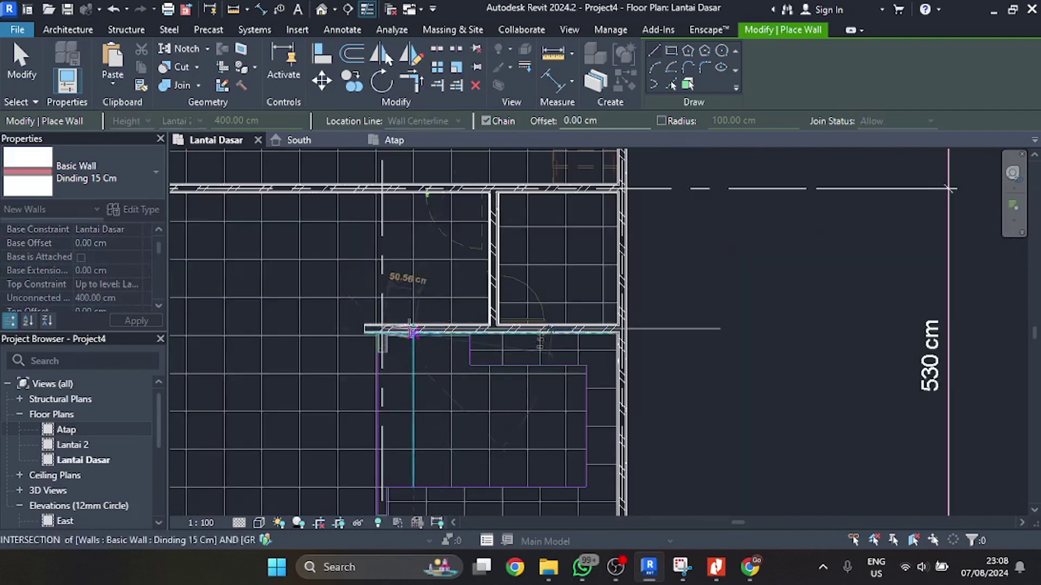
pyautogui.scroll(-1, 412, 331)
pyautogui.scroll(3, 407, 453)
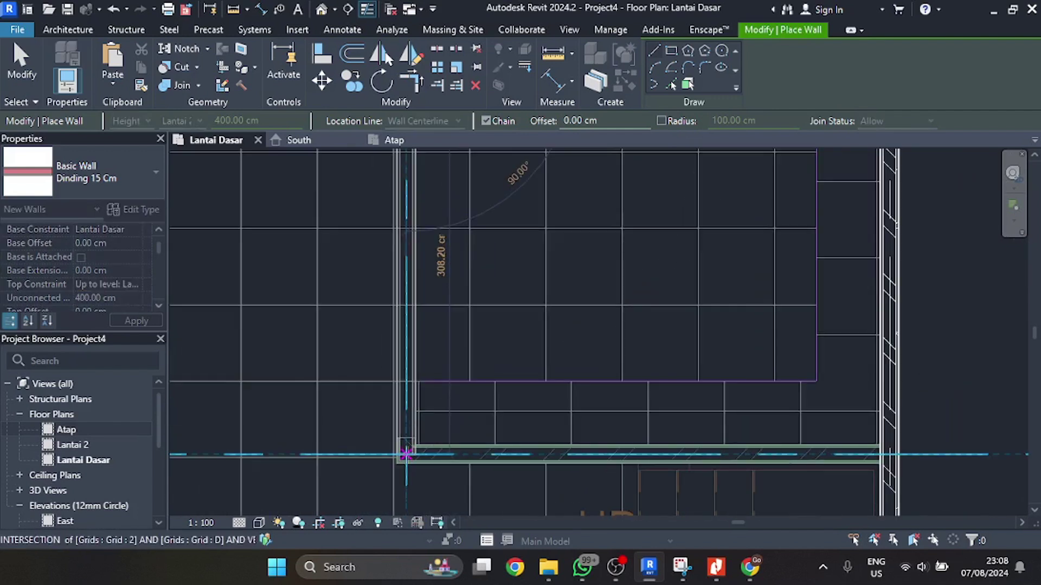
pyautogui.click(406, 454)
pyautogui.press('Escape')
pyautogui.press('Escape')
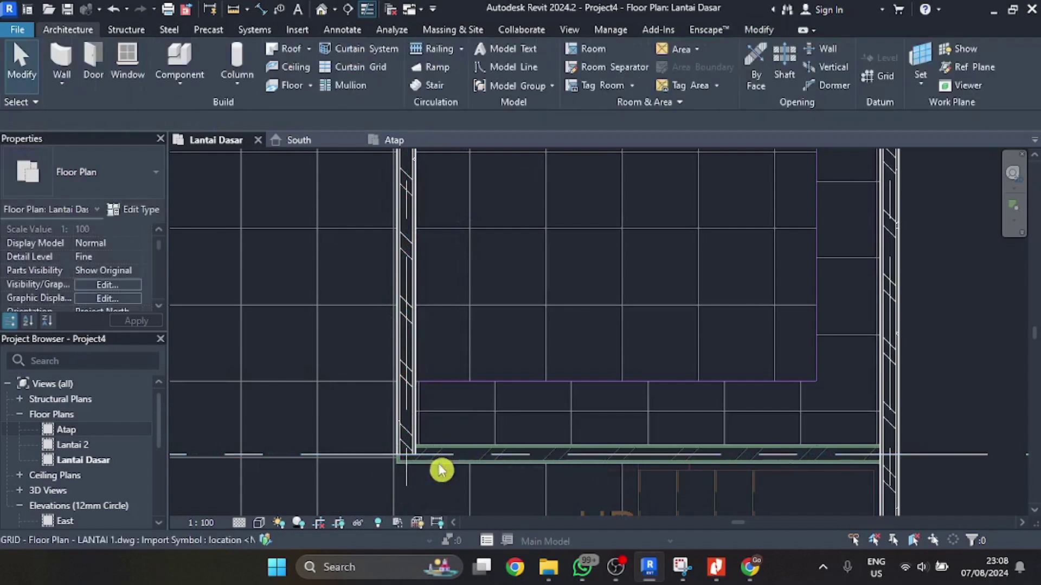
# - Draw a wall along grid D from grid 2 to the grid 1 wall
pyautogui.click(62, 65)
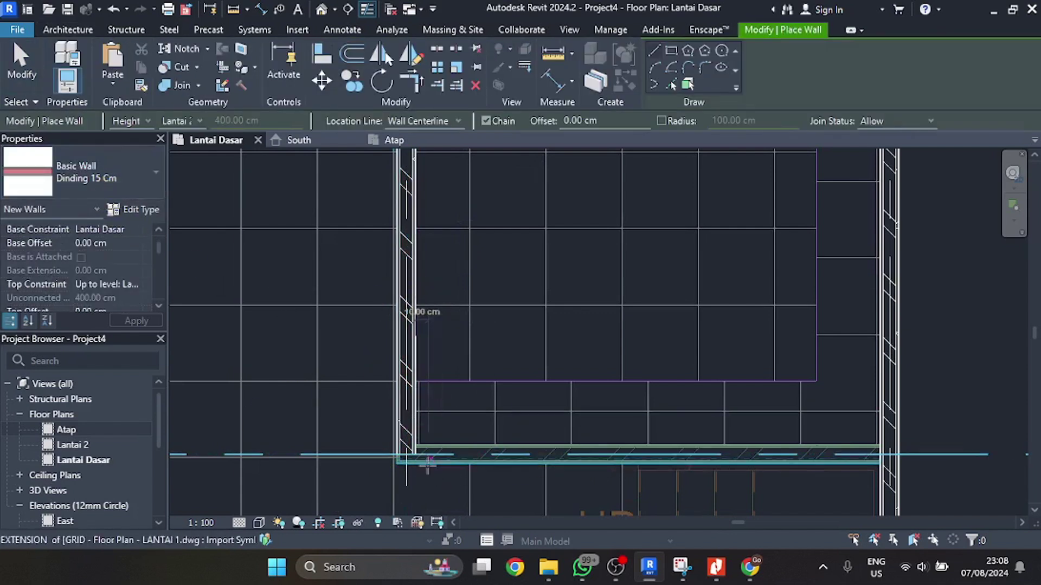
pyautogui.click(406, 455)
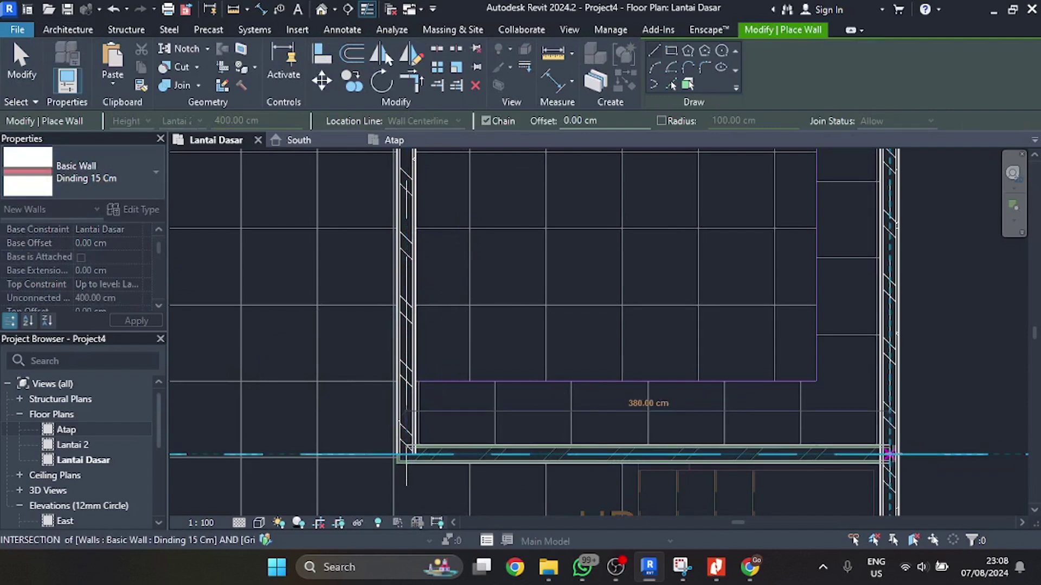
pyautogui.click(879, 454)
pyautogui.press('Escape')
pyautogui.moveTo(616, 325); pyautogui.dragTo(608, 434, button='middle')
pyautogui.scroll(-2, 662, 390)
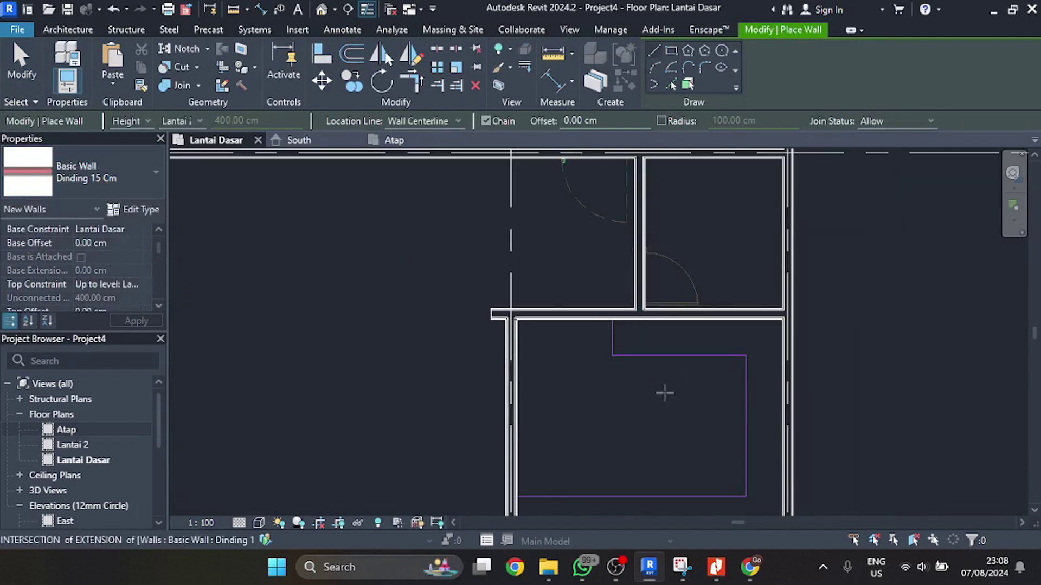
pyautogui.moveTo(661, 390); pyautogui.dragTo(627, 232, button='middle')
pyautogui.scroll(-2, 627, 231)
pyautogui.scroll(3, 608, 376)
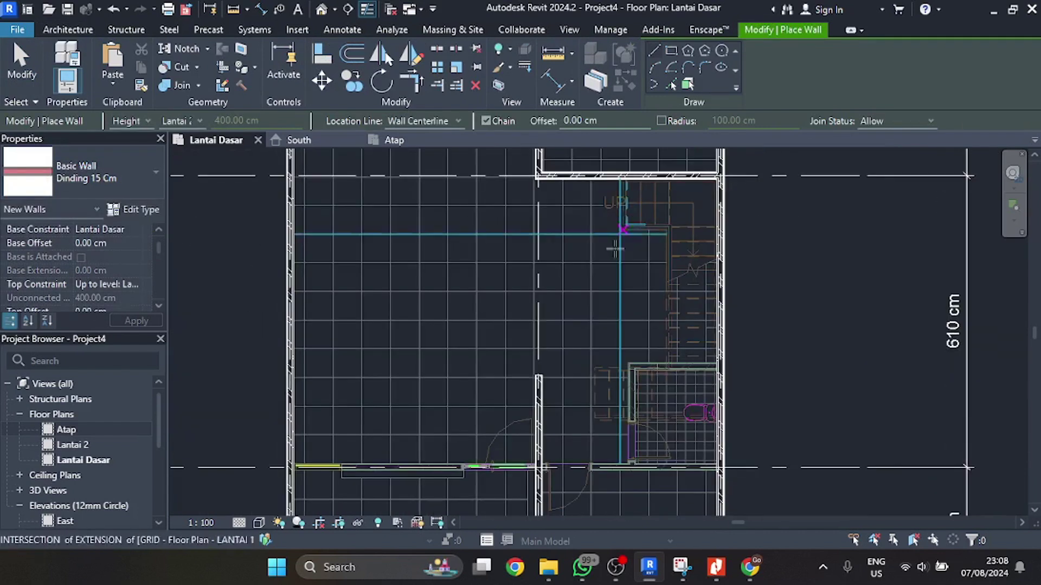
# - Draw a wall about 900 cm long along grid C from the grid 1 wall to the grid 3 wall
pyautogui.scroll(2, 631, 392)
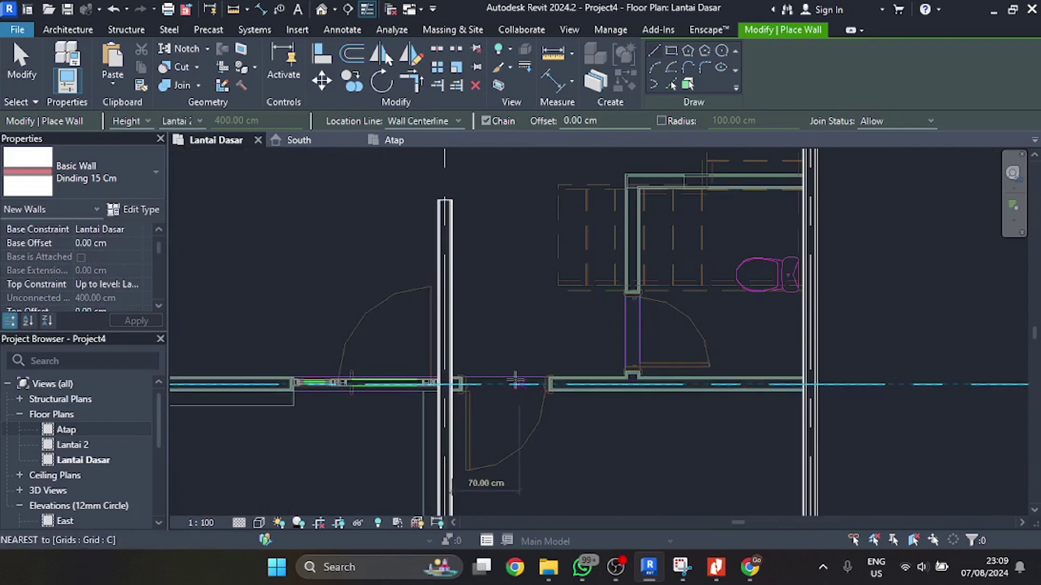
pyautogui.scroll(-2, 631, 385)
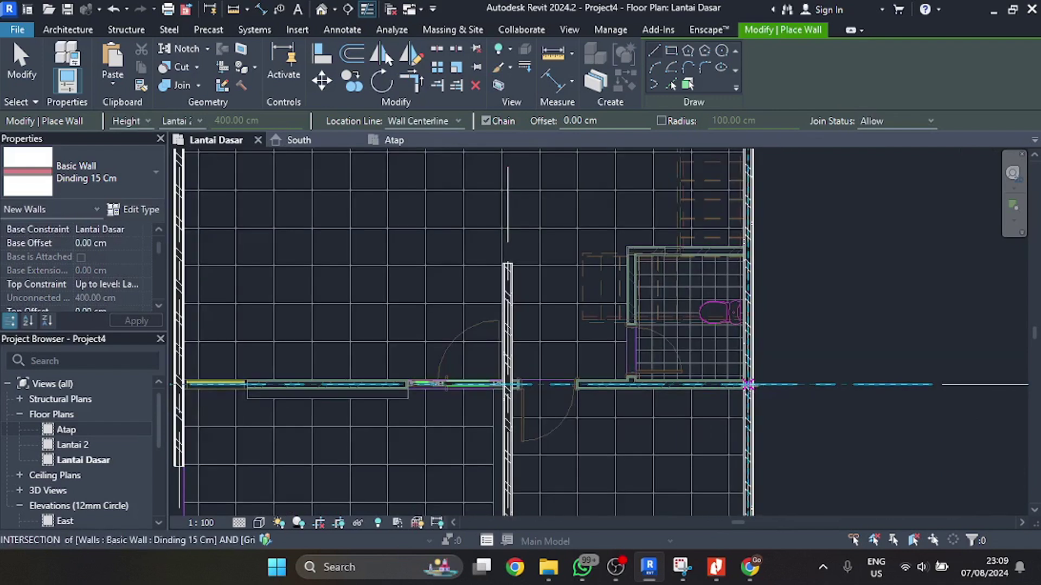
pyautogui.click(749, 385)
pyautogui.click(171, 395)
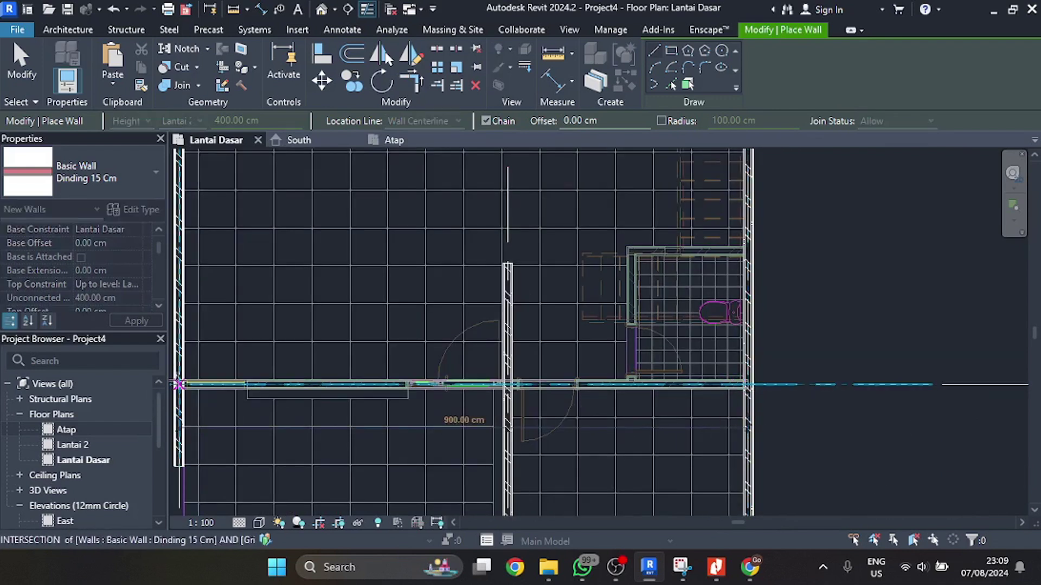
pyautogui.press('Escape')
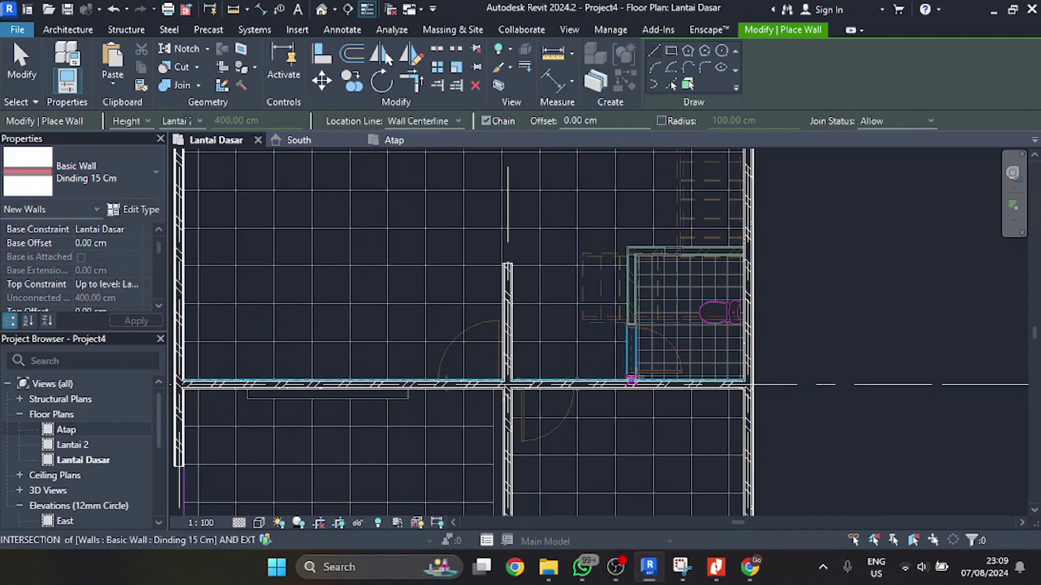
# - Draw the toilet room walls over the CAD lines: about 210 cm from grid C toward grid D, and across to the grid 1 wall
pyautogui.click(631, 380)
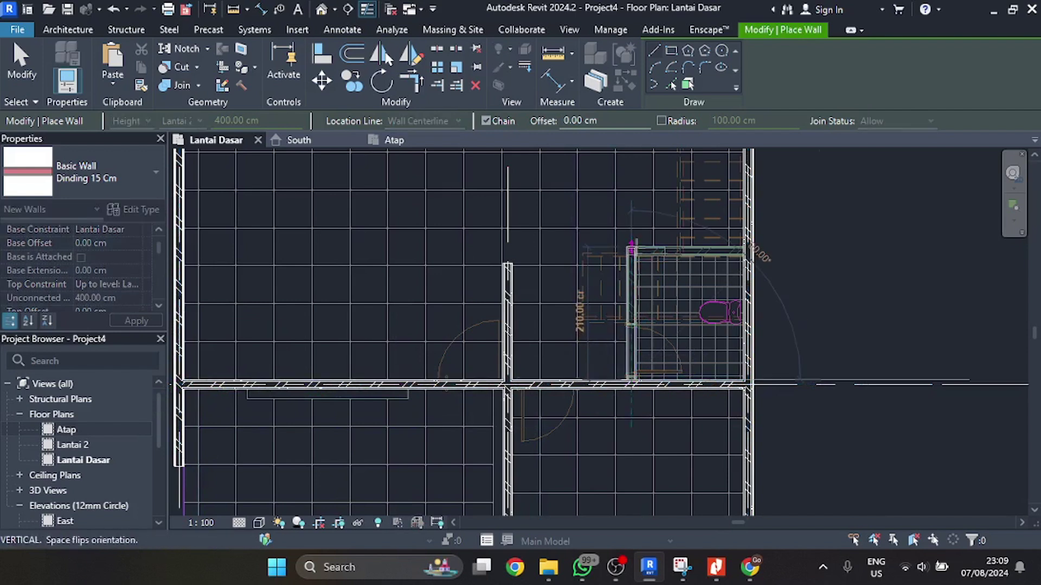
pyautogui.scroll(3, 631, 246)
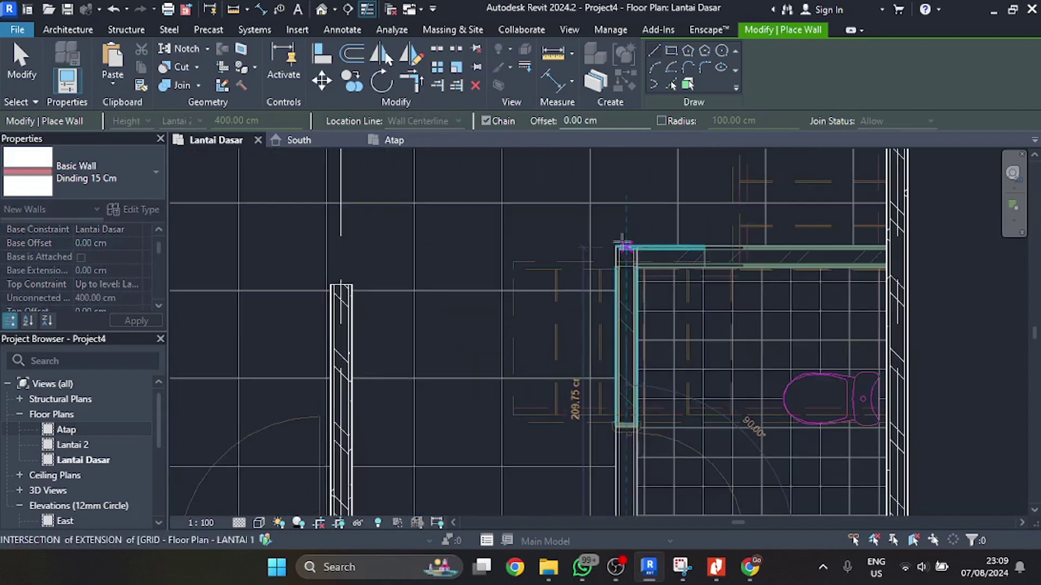
pyautogui.click(628, 248)
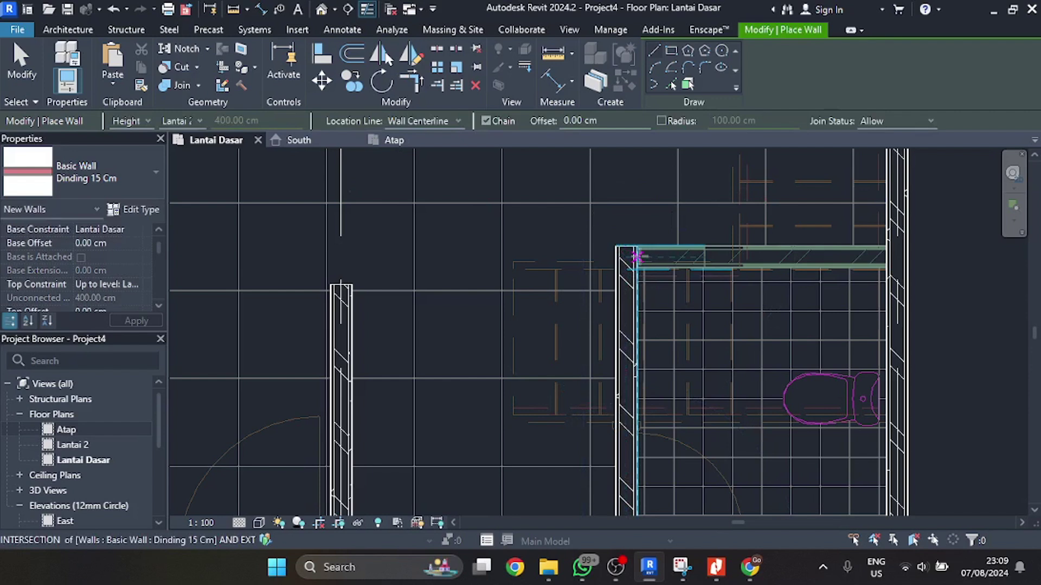
pyautogui.click(889, 257)
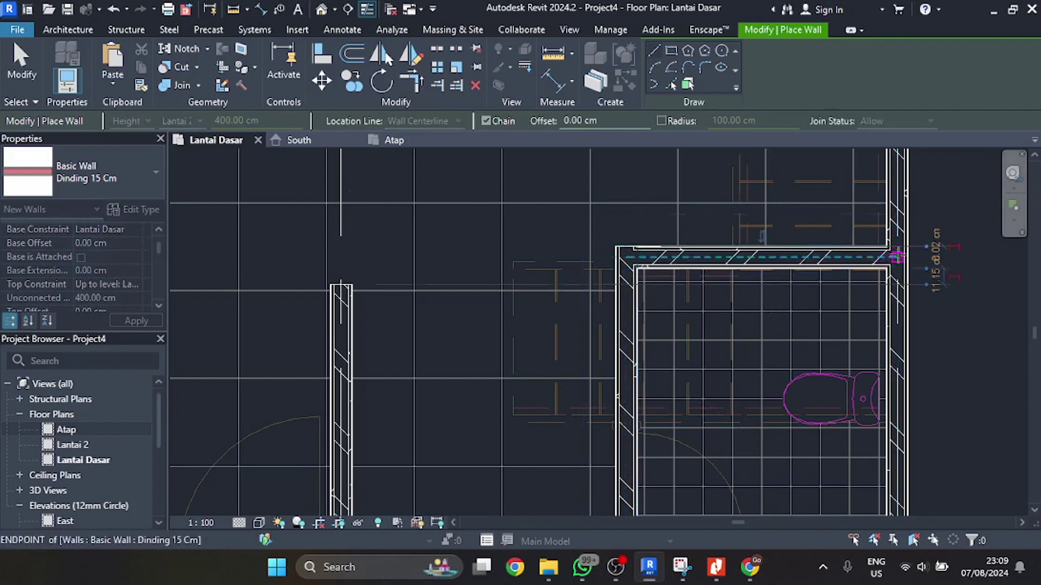
pyautogui.scroll(1, 635, 238)
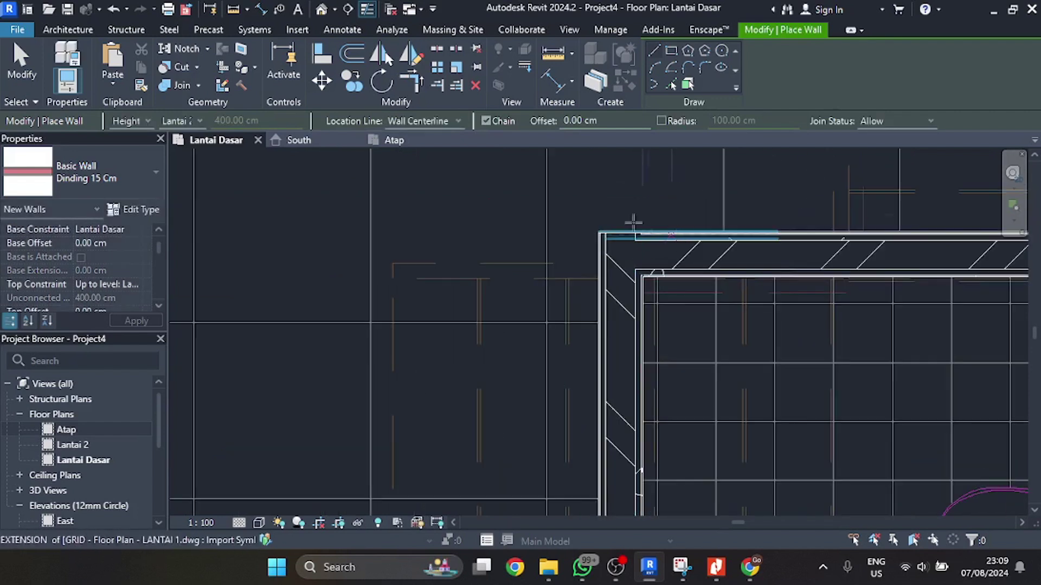
pyautogui.scroll(-2, 563, 244)
pyautogui.scroll(-4, 562, 244)
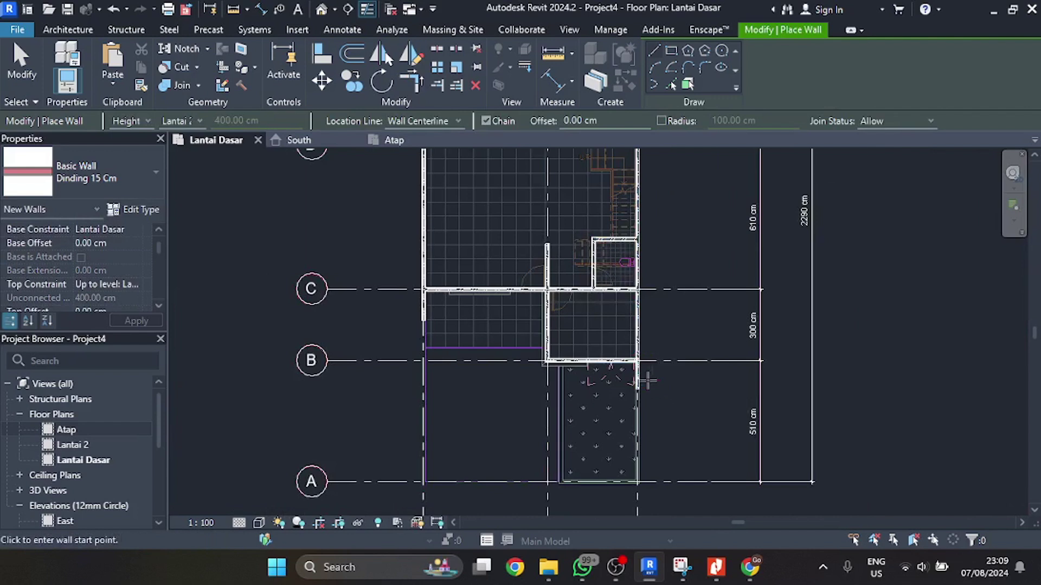
# - Leave the wall command and check the grid 1 wall stub past grid B and the traced walls up to grid F
pyautogui.scroll(4, 667, 380)
pyautogui.scroll(2, 666, 380)
pyautogui.press('Escape')
pyautogui.click(621, 373)
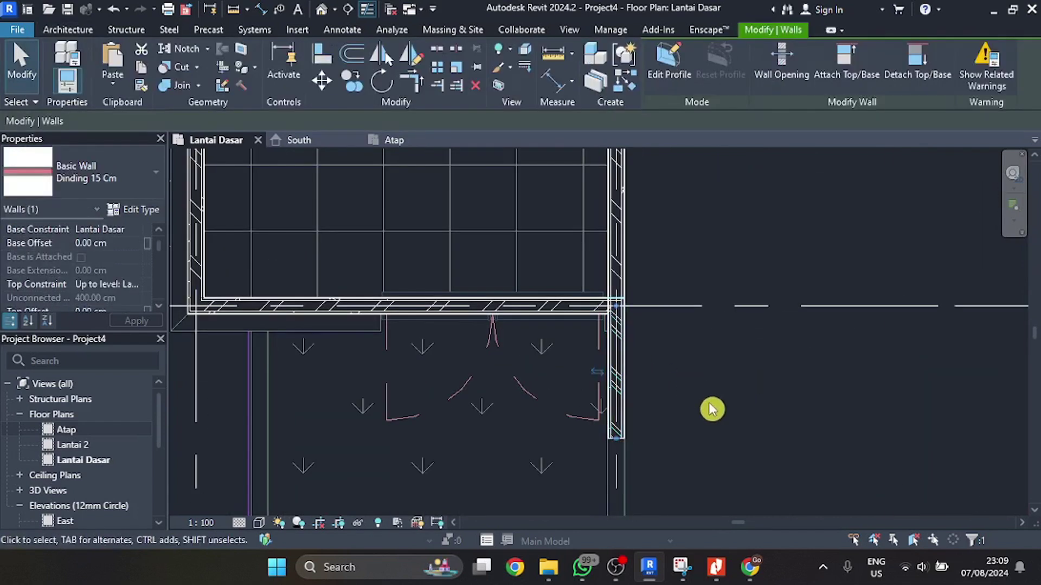
pyautogui.click(694, 399)
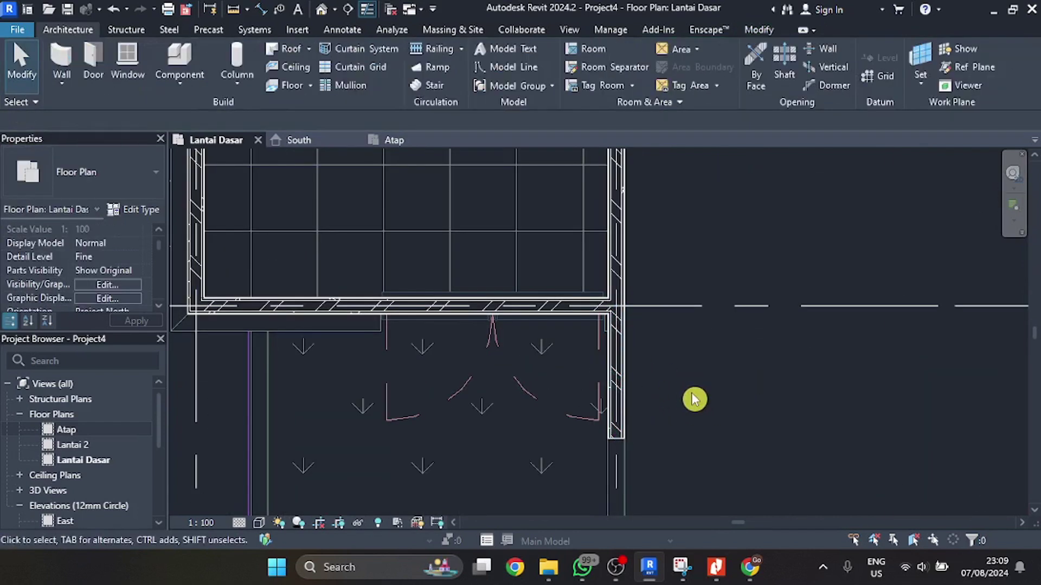
pyautogui.scroll(-5, 480, 354)
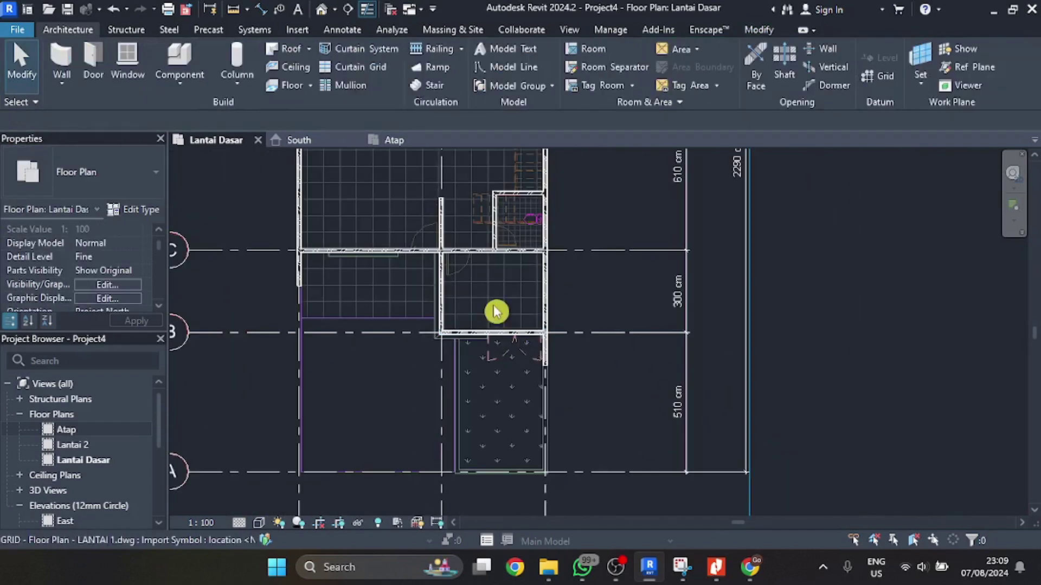
pyautogui.moveTo(495, 309); pyautogui.dragTo(527, 465, button='middle')
pyautogui.moveTo(530, 287); pyautogui.dragTo(527, 417, button='middle')
pyautogui.moveTo(502, 264); pyautogui.dragTo(537, 323, button='middle')
pyautogui.scroll(1, 489, 286)
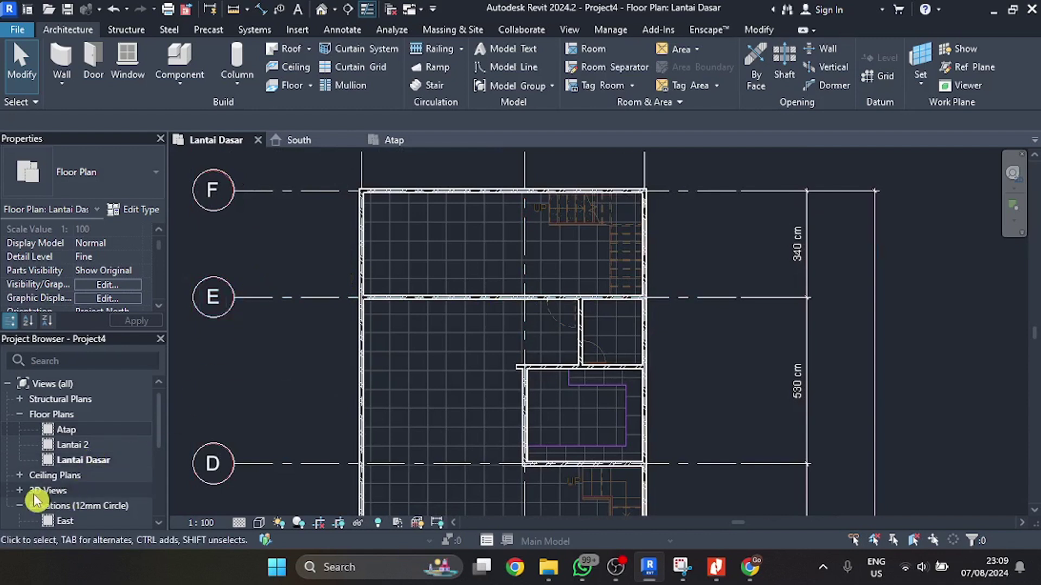
# - Open the {3D} view to inspect the ground-floor walls
pyautogui.doubleClick(78, 494)
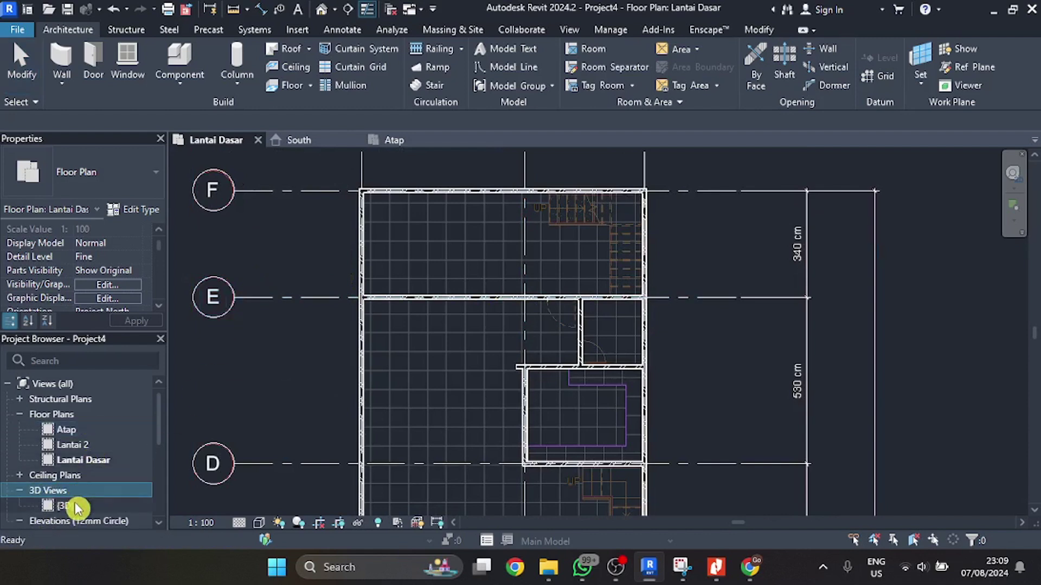
pyautogui.doubleClick(65, 506)
pyautogui.scroll(4, 596, 299)
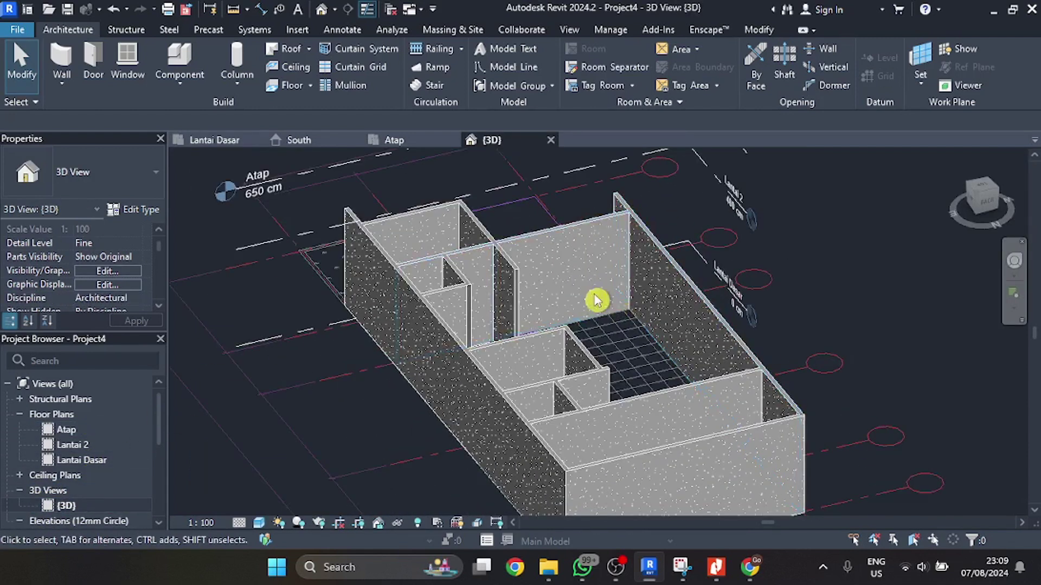
pyautogui.scroll(-2, 597, 300)
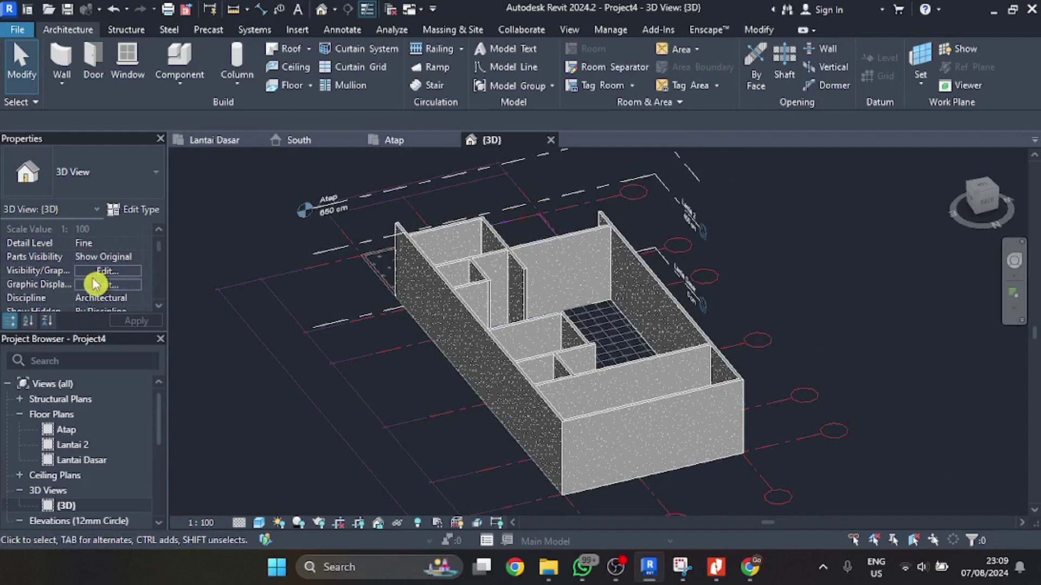
# - Set the 3D view's projection mode to Perspective
pyautogui.scroll(1, 94, 283)
pyautogui.scroll(-3, 106, 279)
pyautogui.scroll(3, 111, 281)
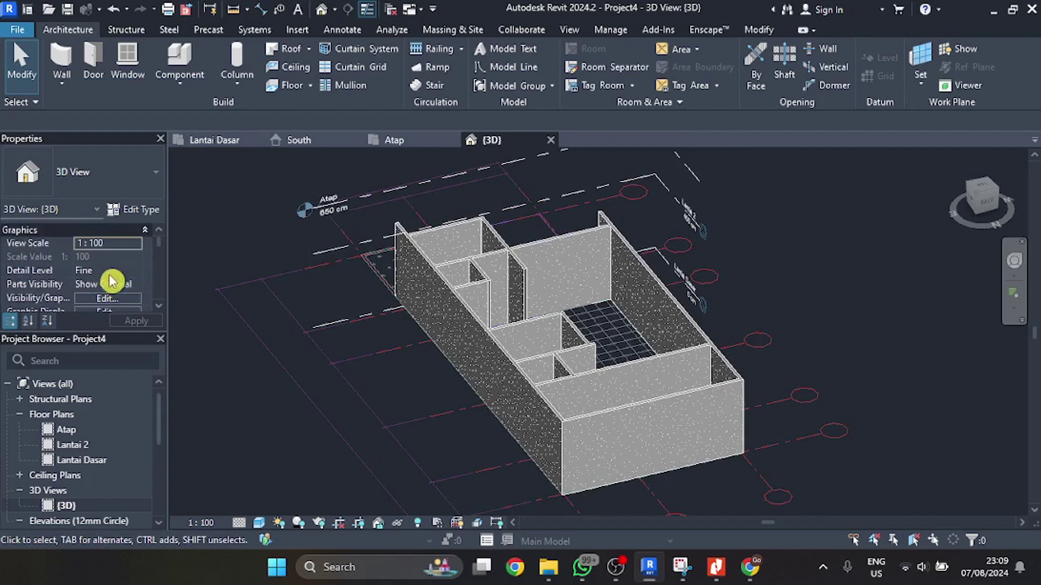
pyautogui.scroll(-6, 111, 280)
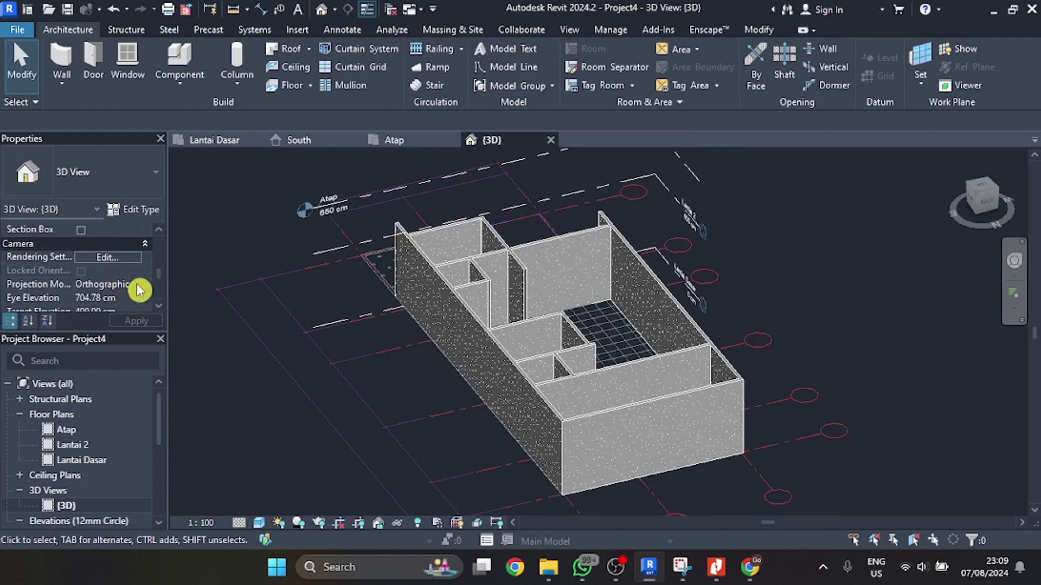
pyautogui.click(126, 311)
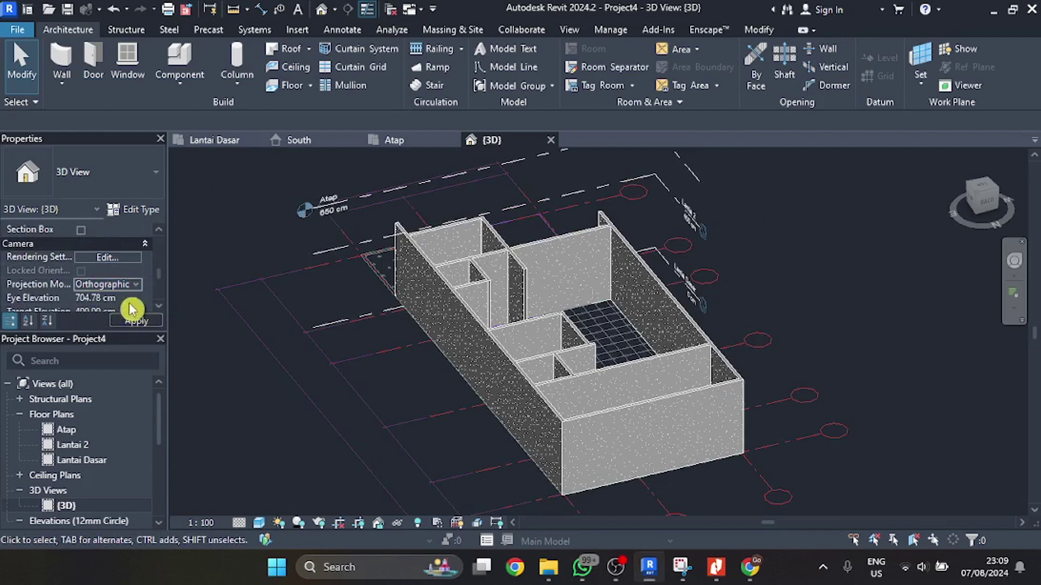
pyautogui.click(137, 286)
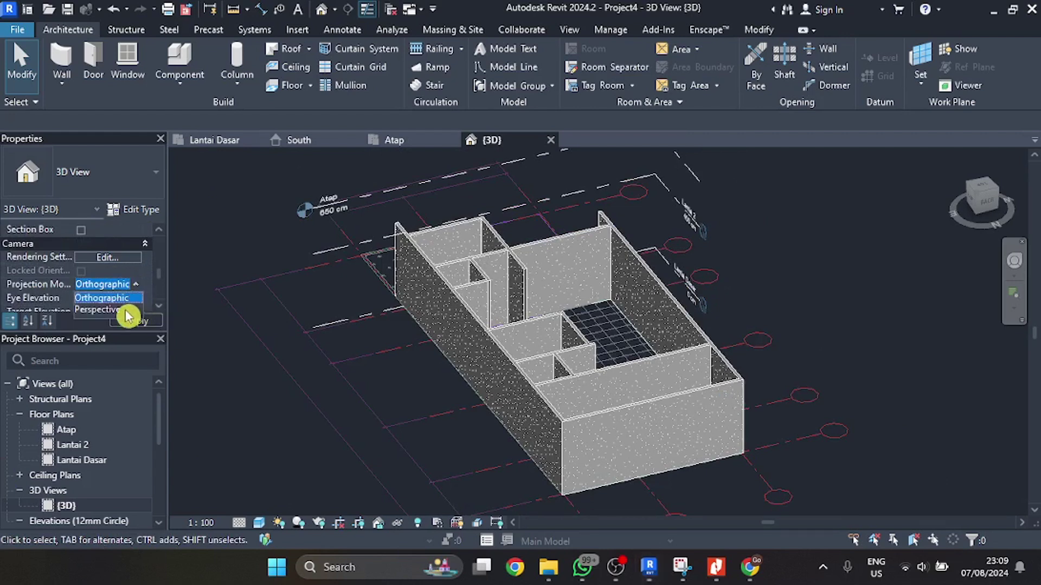
pyautogui.click(98, 310)
# - View the walls in perspective from another angle and close the {3D} view
pyautogui.scroll(-10, 438, 307)
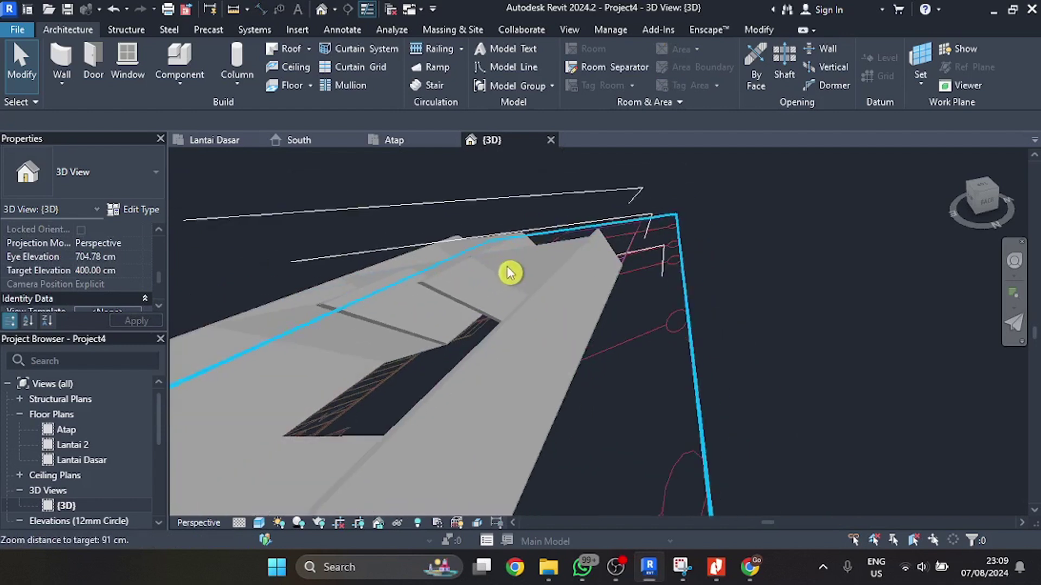
pyautogui.keyDown('shift'); pyautogui.moveTo(631, 284); pyautogui.dragTo(592, 274, button='middle'); pyautogui.keyUp('shift')
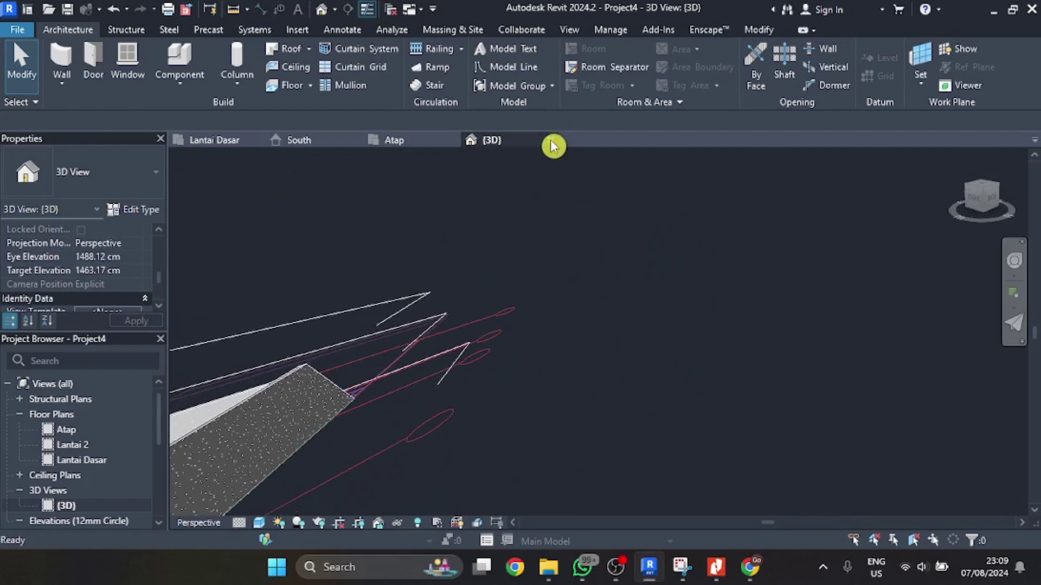
pyautogui.click(549, 140)
# - Place a camera in the Lantai Dasar plan in front of grid A, in line with grid 2, aimed toward grid F
pyautogui.scroll(-4, 452, 188)
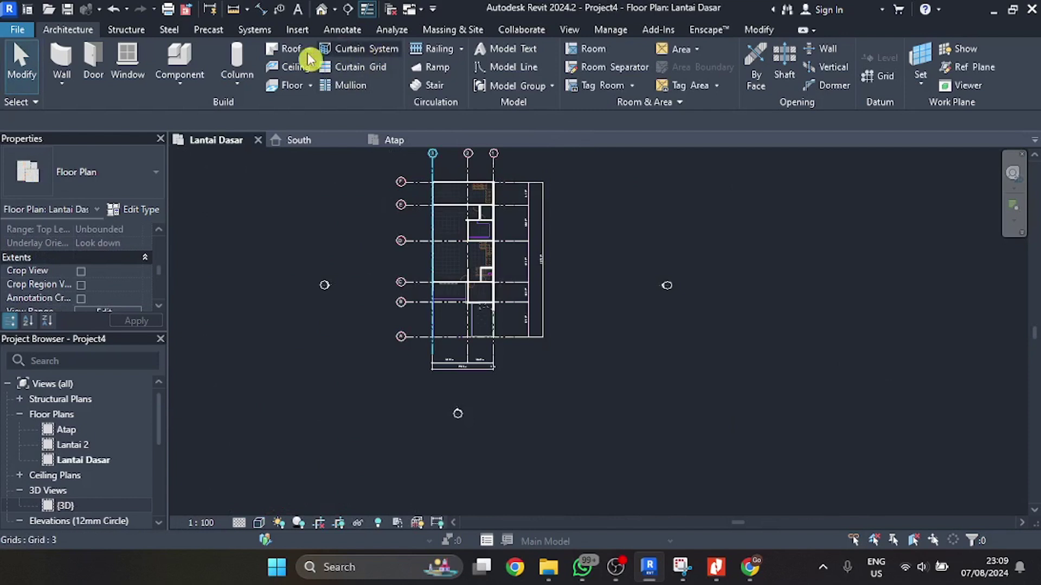
pyautogui.click(576, 31)
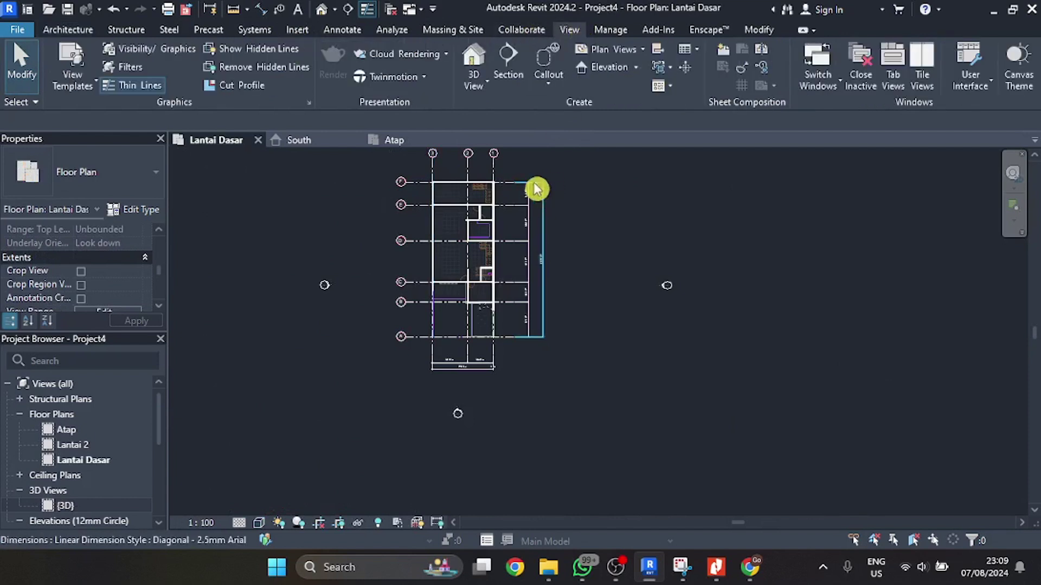
pyautogui.click(480, 80)
pyautogui.click(509, 148)
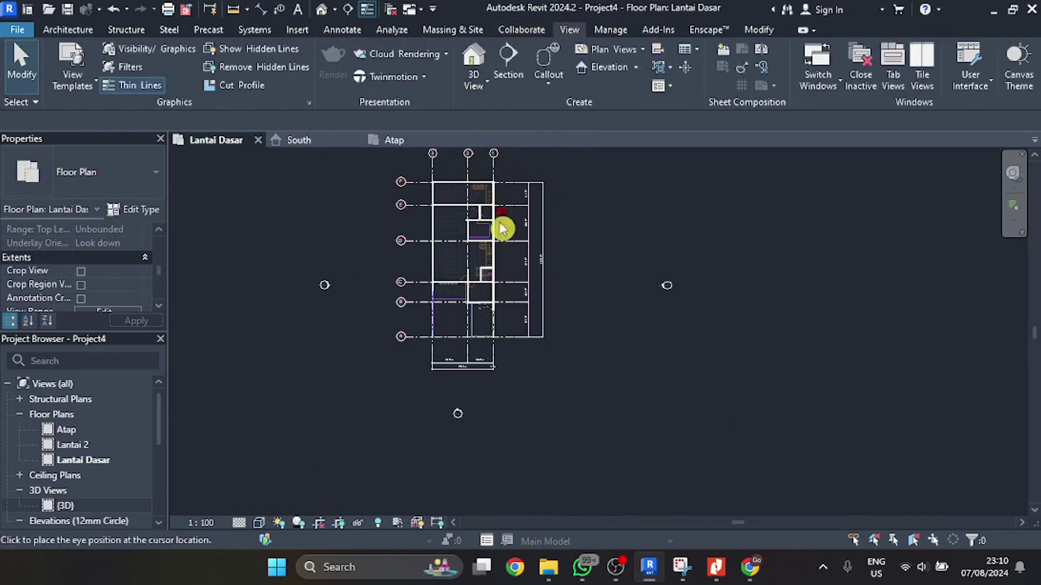
pyautogui.click(469, 413)
pyautogui.click(468, 192)
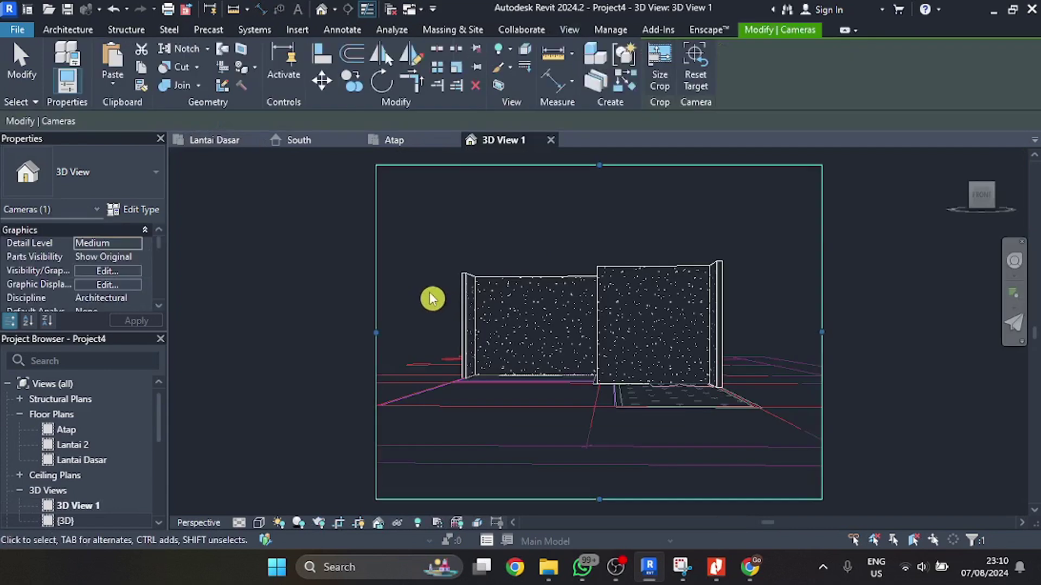
# - Enlarge the camera view's crop region on all four sides to nearly fill the drawing area
pyautogui.scroll(-3, 412, 325)
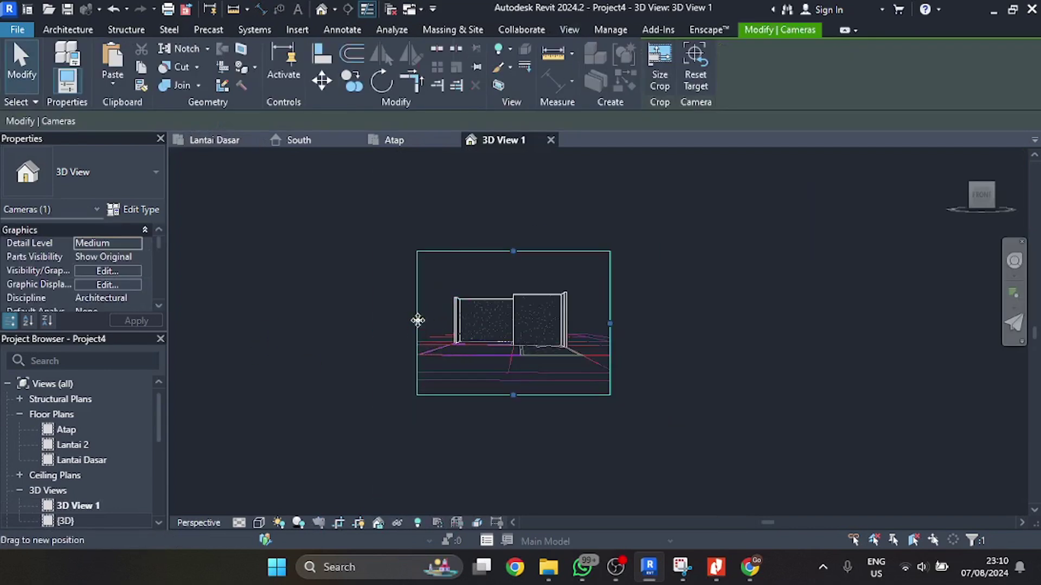
pyautogui.moveTo(417, 324); pyautogui.dragTo(183, 323)
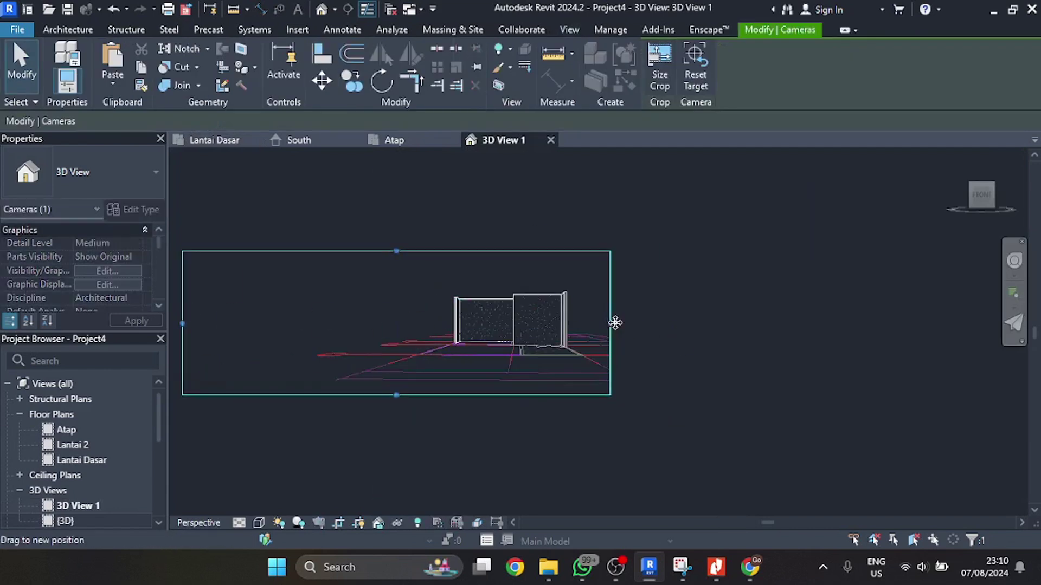
pyautogui.moveTo(610, 324); pyautogui.dragTo(1000, 323)
pyautogui.moveTo(591, 251); pyautogui.dragTo(601, 157)
pyautogui.moveTo(574, 399); pyautogui.dragTo(595, 511)
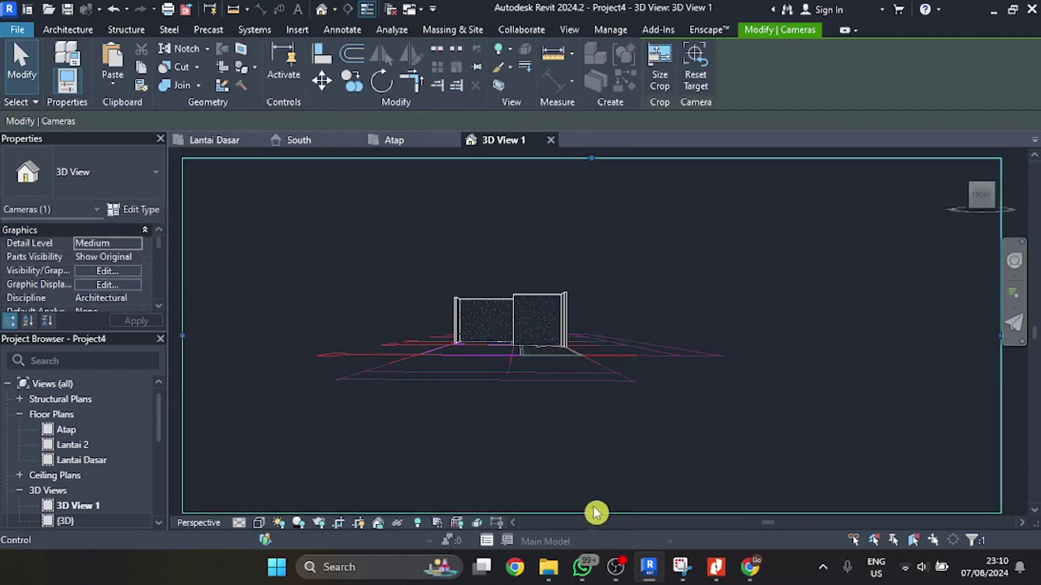
# - Set the camera view's visual style to Realistic
pyautogui.scroll(5, 521, 320)
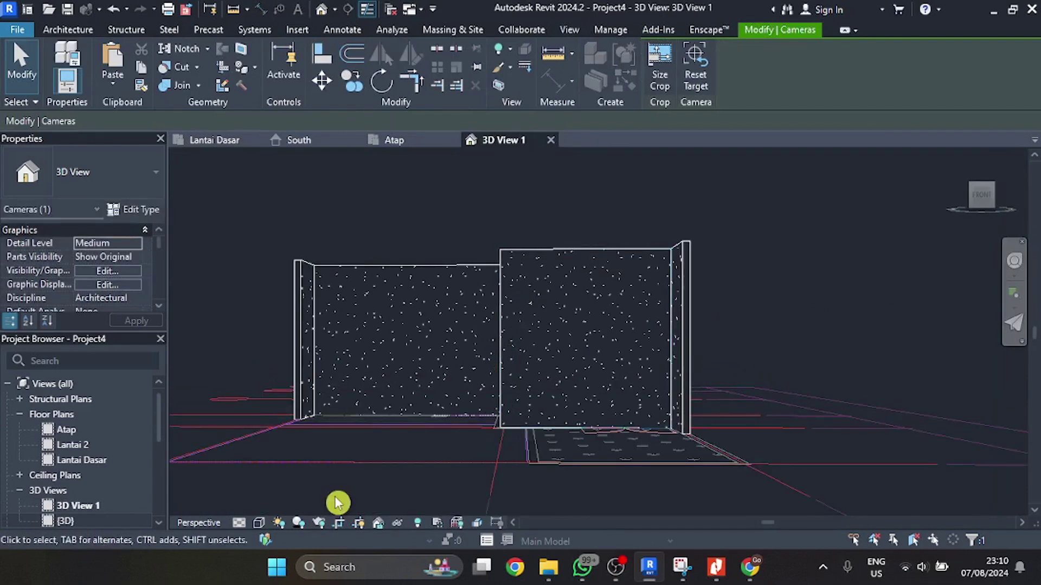
pyautogui.click(259, 523)
pyautogui.click(298, 507)
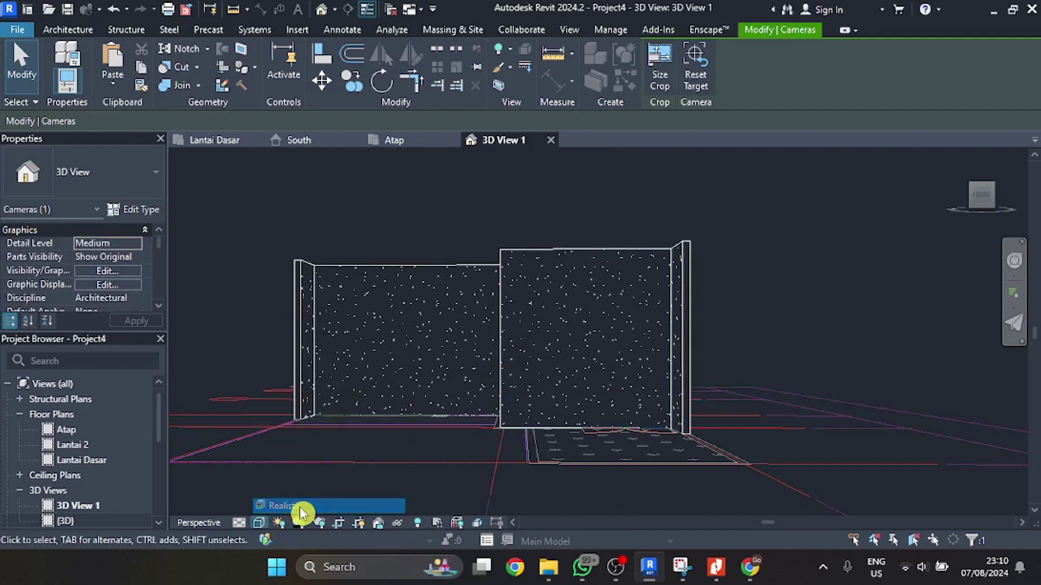
# - Examine the house's wall layout in the camera view from the side, the front and above
pyautogui.keyDown('shift'); pyautogui.moveTo(553, 321); pyautogui.dragTo(627, 291, button='middle'); pyautogui.keyUp('shift')
pyautogui.scroll(-6, 627, 291)
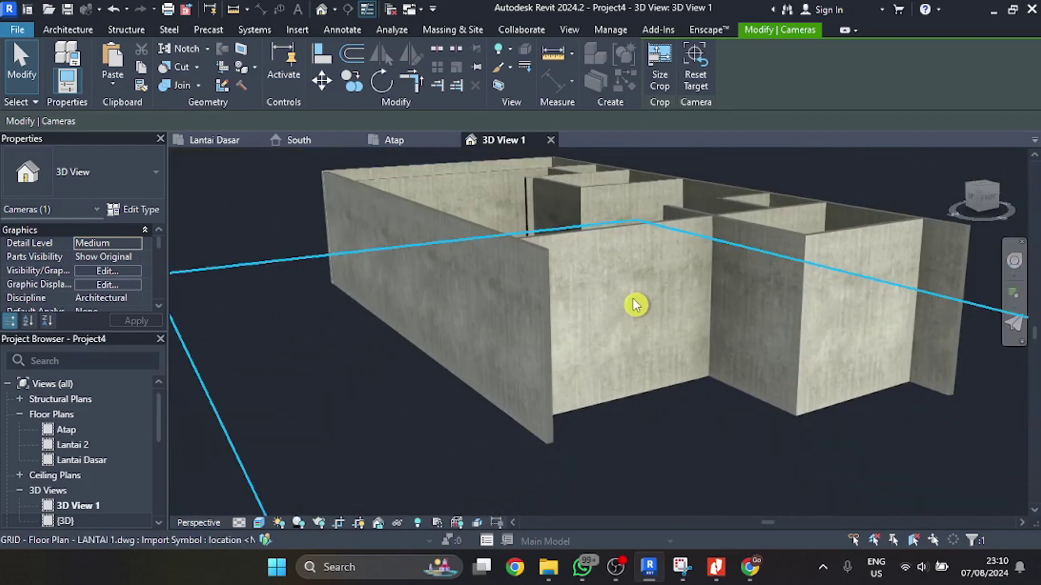
pyautogui.keyDown('shift'); pyautogui.moveTo(632, 324); pyautogui.dragTo(514, 357, button='middle'); pyautogui.keyUp('shift')
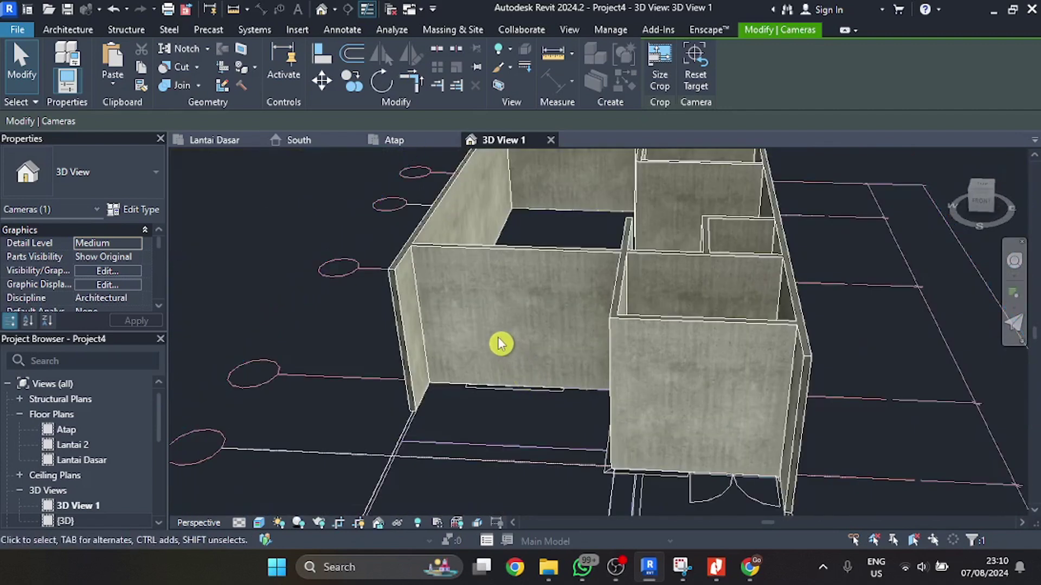
pyautogui.scroll(-4, 495, 383)
pyautogui.scroll(8, 522, 309)
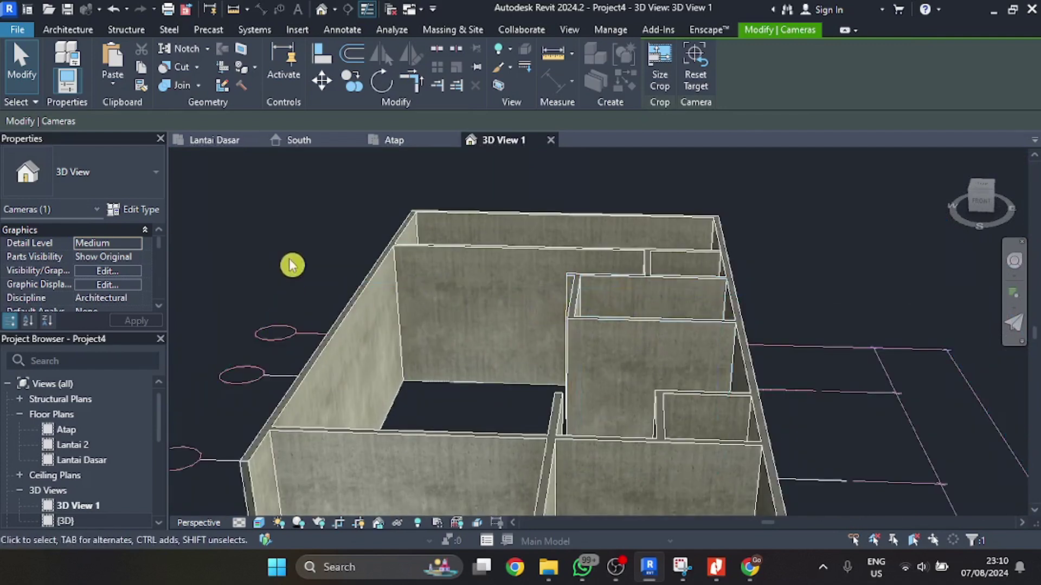
# - Return to the Lantai Dasar floor plan and clear the camera selection
pyautogui.click(223, 143)
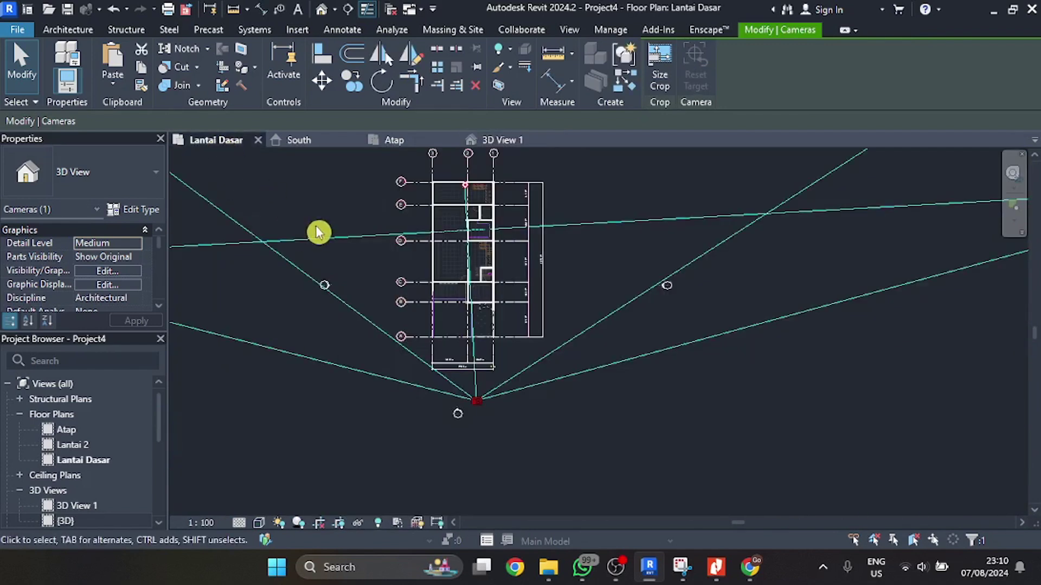
pyautogui.click(595, 257)
pyautogui.scroll(5, 455, 227)
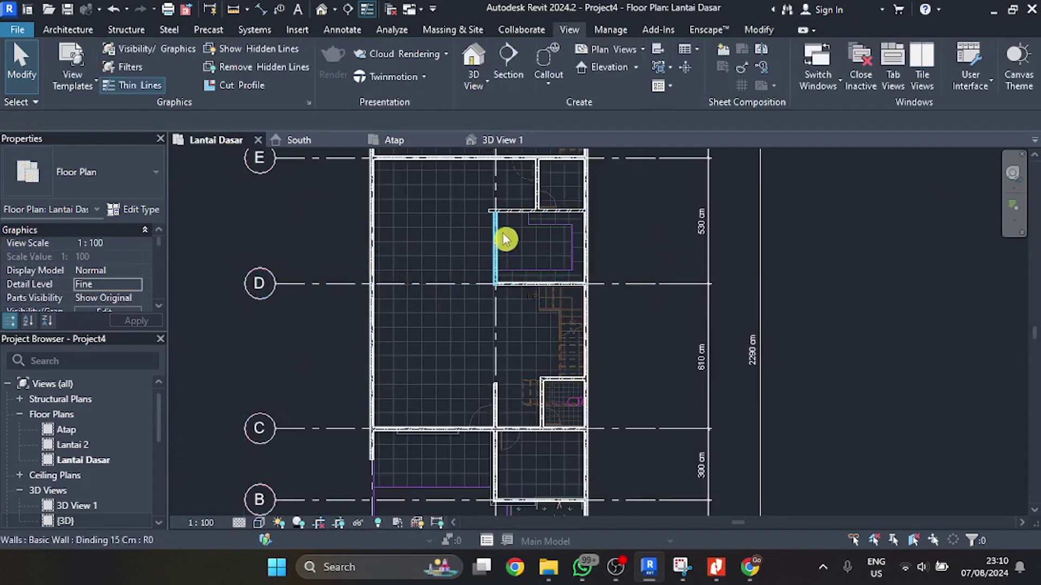
pyautogui.click(537, 328)
pyautogui.click(548, 298)
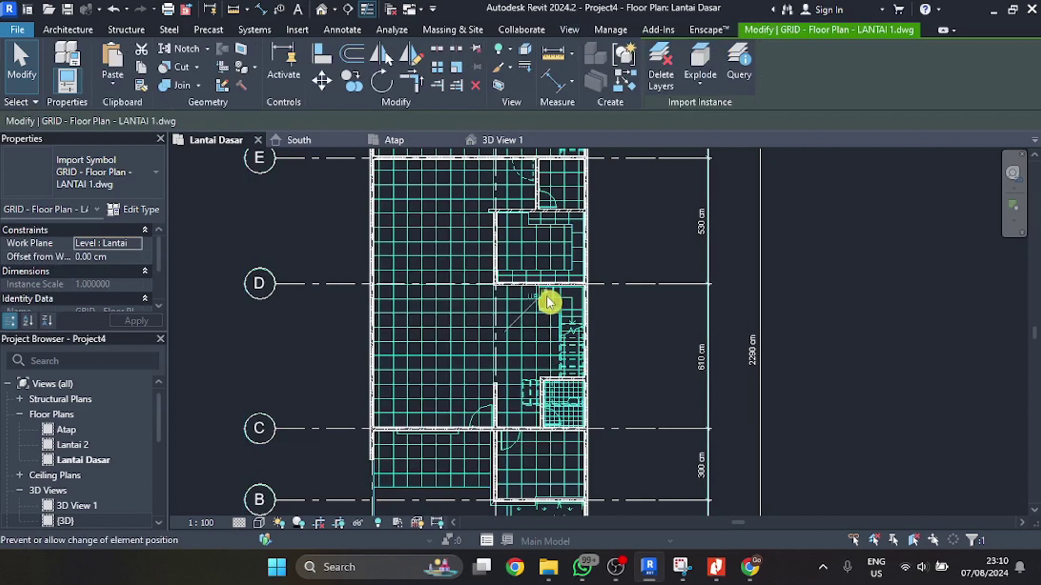
pyautogui.scroll(-2, 500, 298)
pyautogui.click(560, 329)
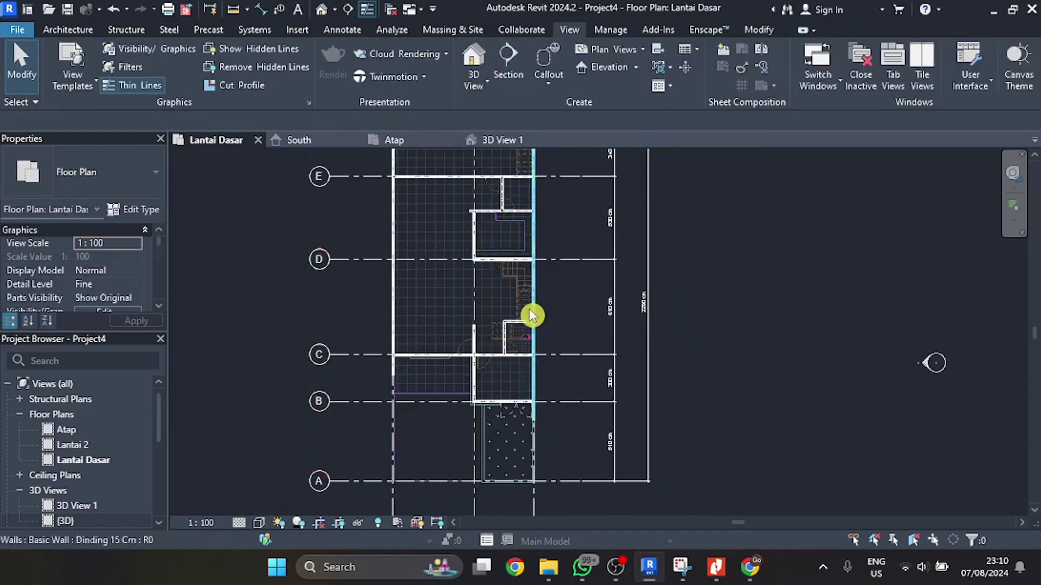
# - Hide the imported GRID - Floor Plan - LANTAI 1.dwg drawing as an element in the Lantai Dasar plan
pyautogui.click(512, 283)
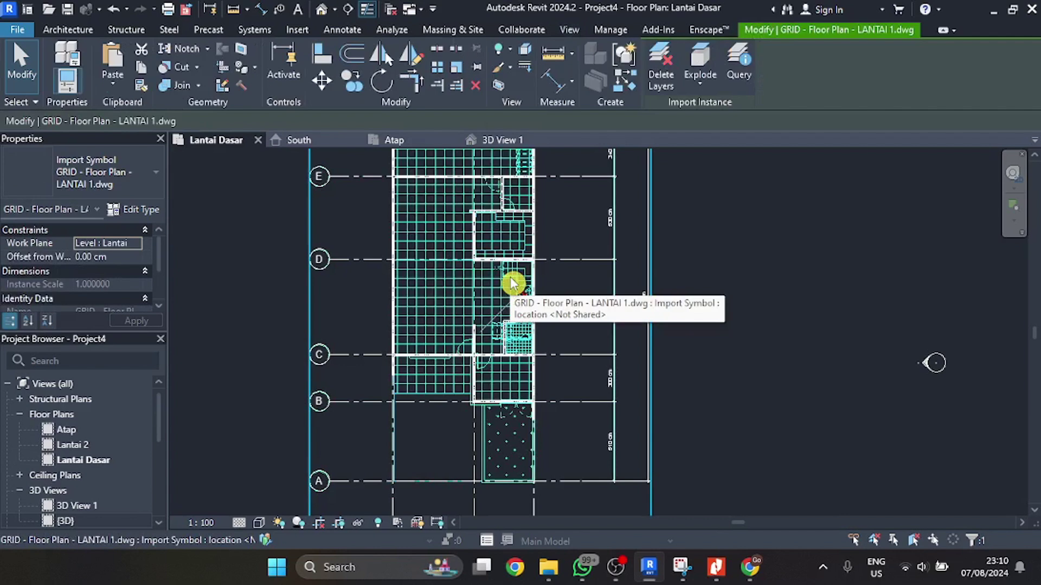
pyautogui.scroll(-2, 522, 293)
pyautogui.scroll(5, 466, 298)
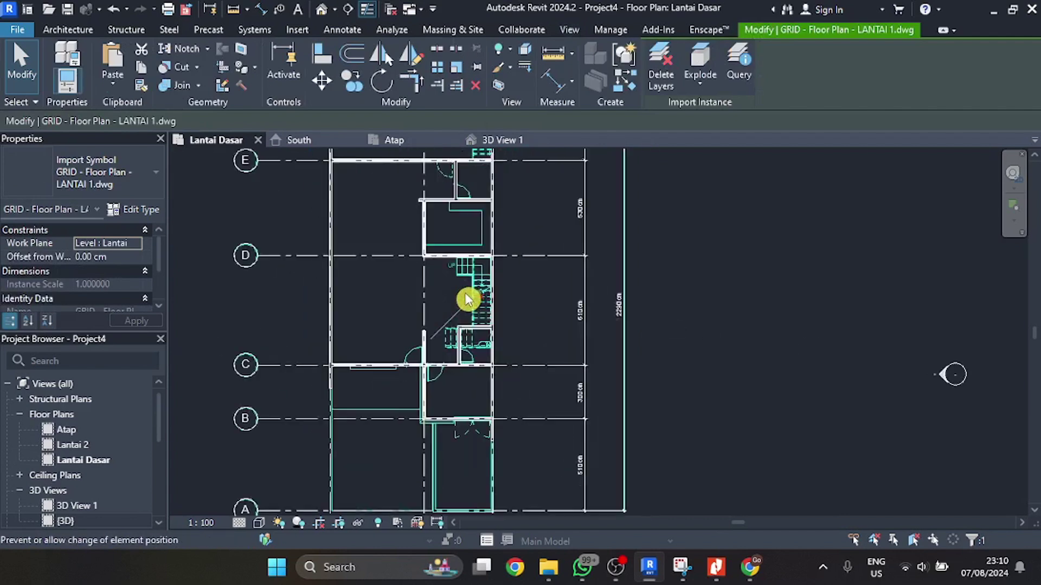
pyautogui.moveTo(491, 304); pyautogui.dragTo(429, 302)
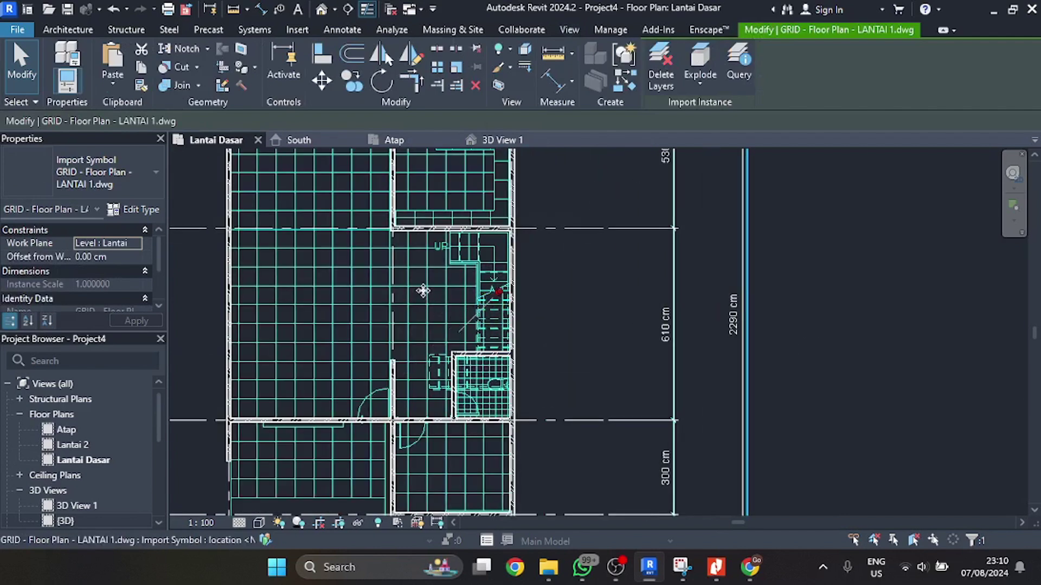
pyautogui.rightClick(423, 293)
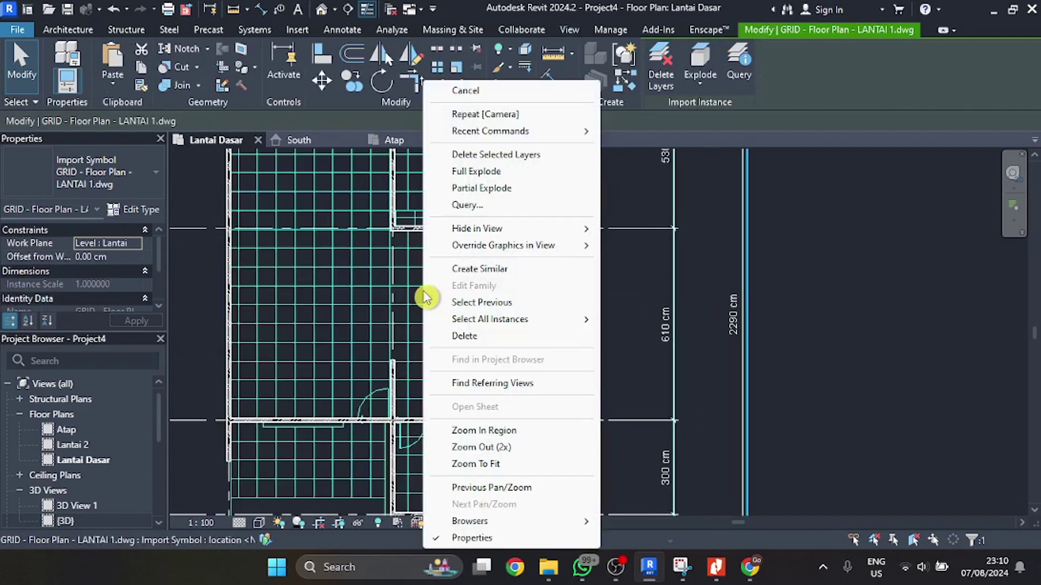
pyautogui.click(590, 303)
pyautogui.rightClick(430, 295)
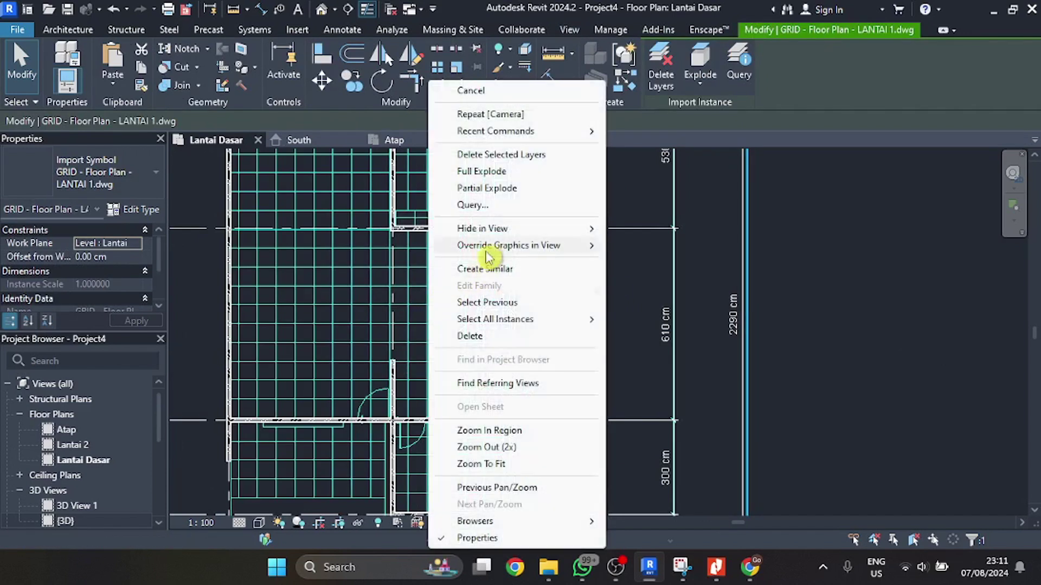
pyautogui.moveTo(512, 229)
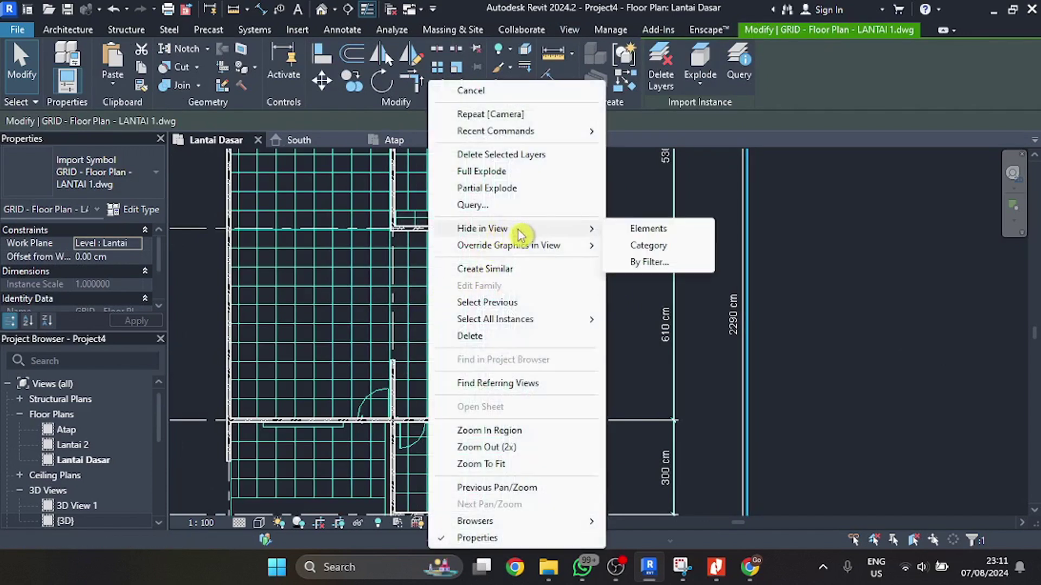
pyautogui.click(663, 230)
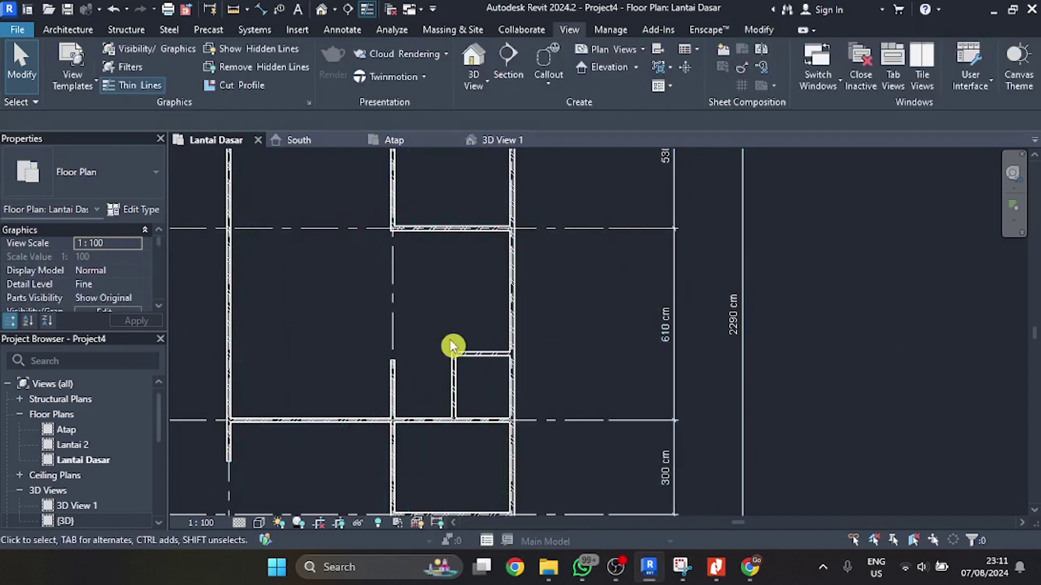
# - Start a new floor on Lantai Dasar and duplicate its current floor type as Lantai Dasar Utama
pyautogui.scroll(-4, 453, 345)
pyautogui.scroll(2, 506, 365)
pyautogui.scroll(4, 367, 260)
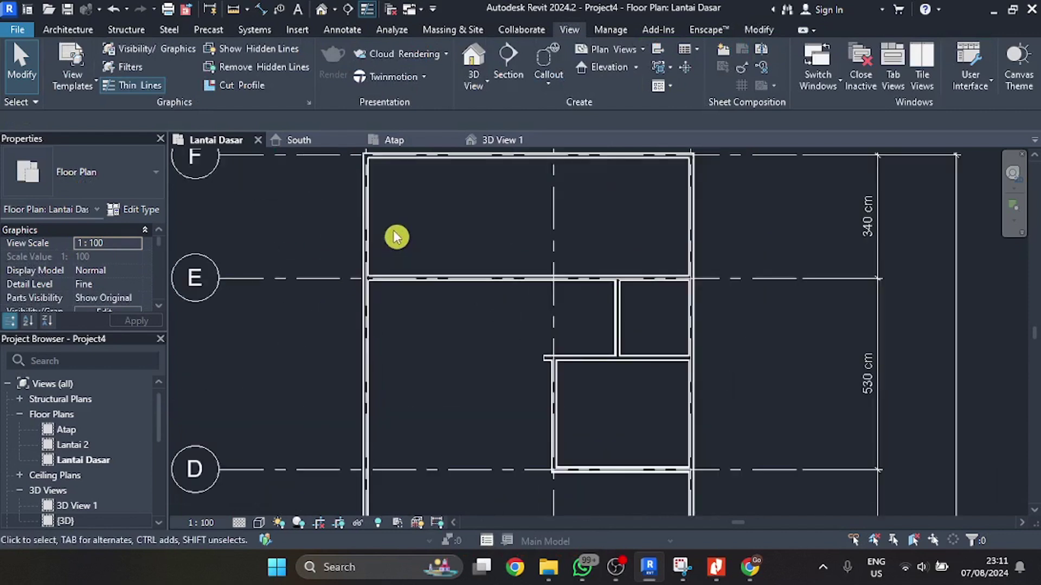
pyautogui.scroll(-2, 422, 267)
pyautogui.scroll(-1, 440, 238)
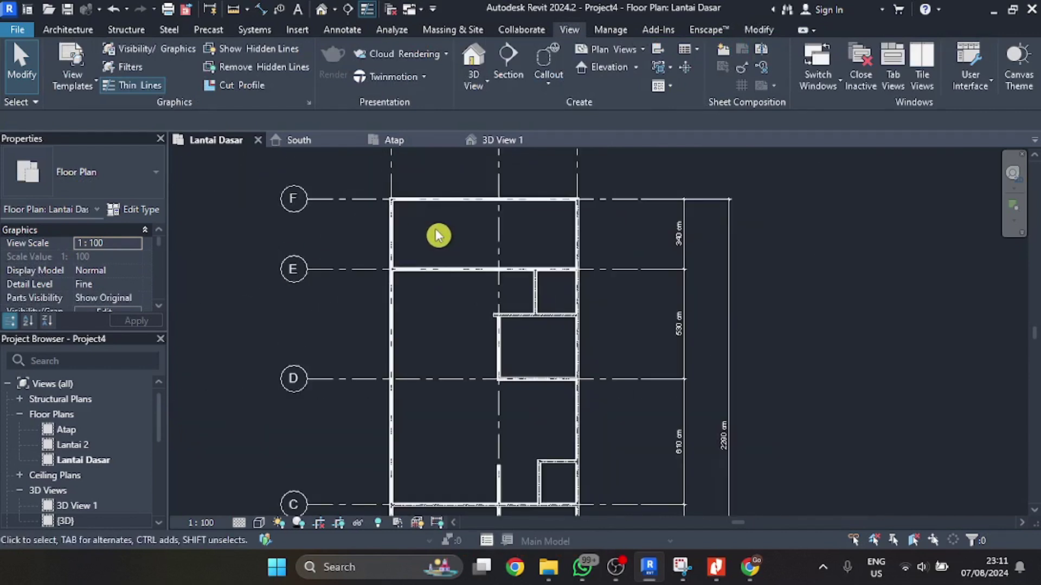
pyautogui.click(69, 31)
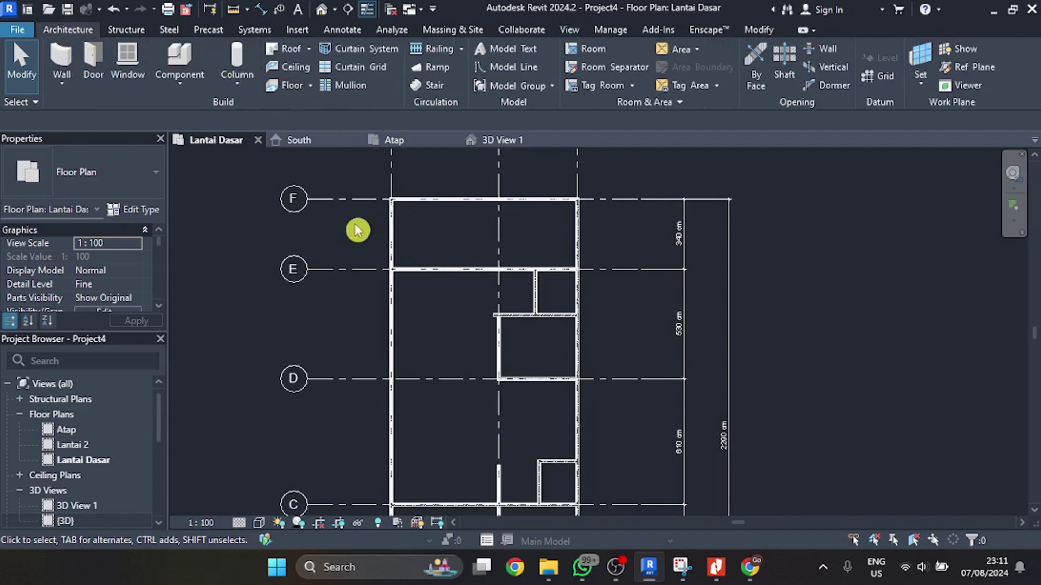
pyautogui.scroll(-4, 509, 287)
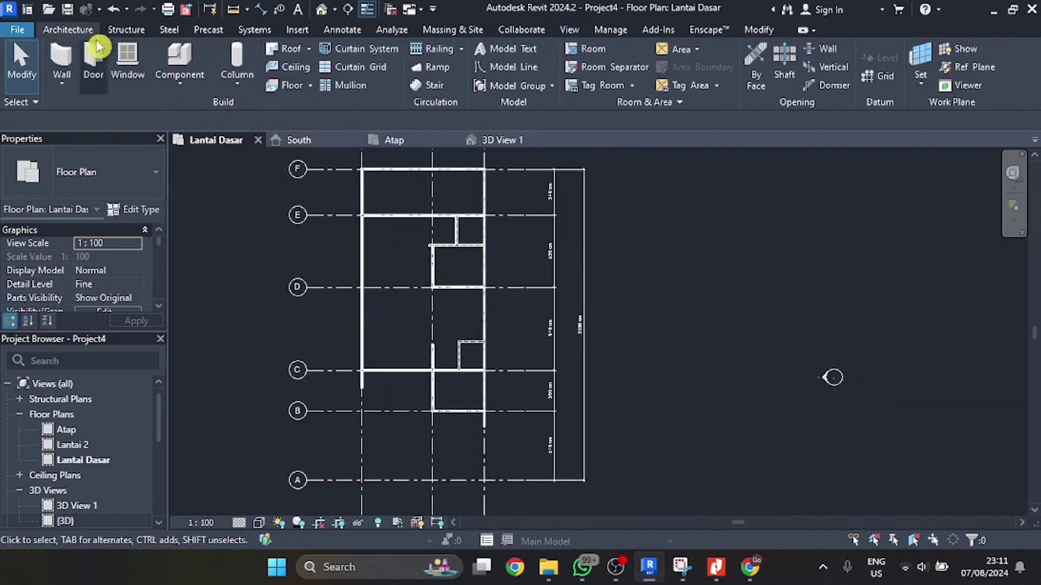
pyautogui.click(291, 89)
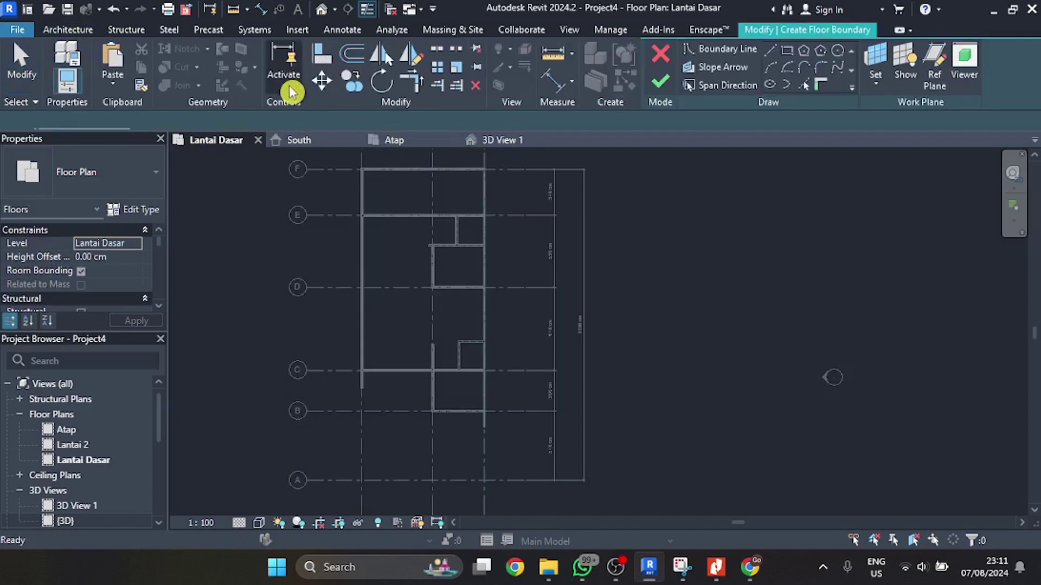
pyautogui.click(132, 214)
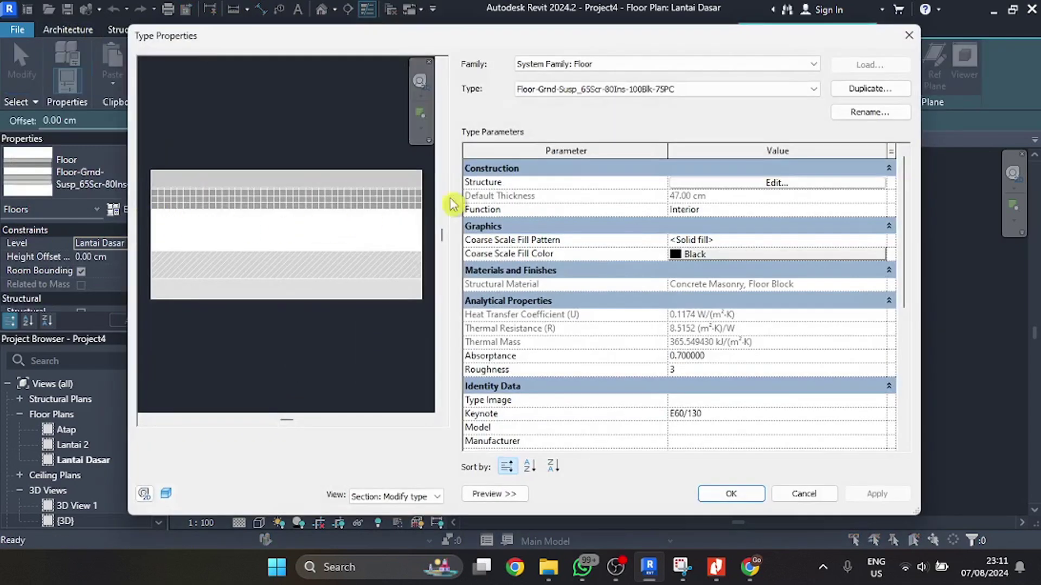
pyautogui.click(845, 88)
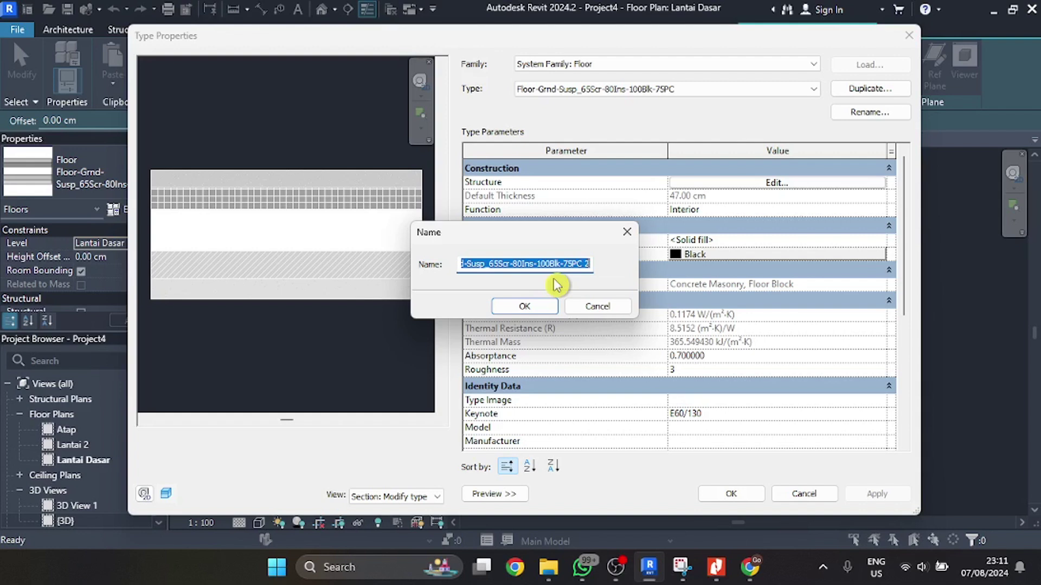
pyautogui.write('Lantai Dasar Utama')
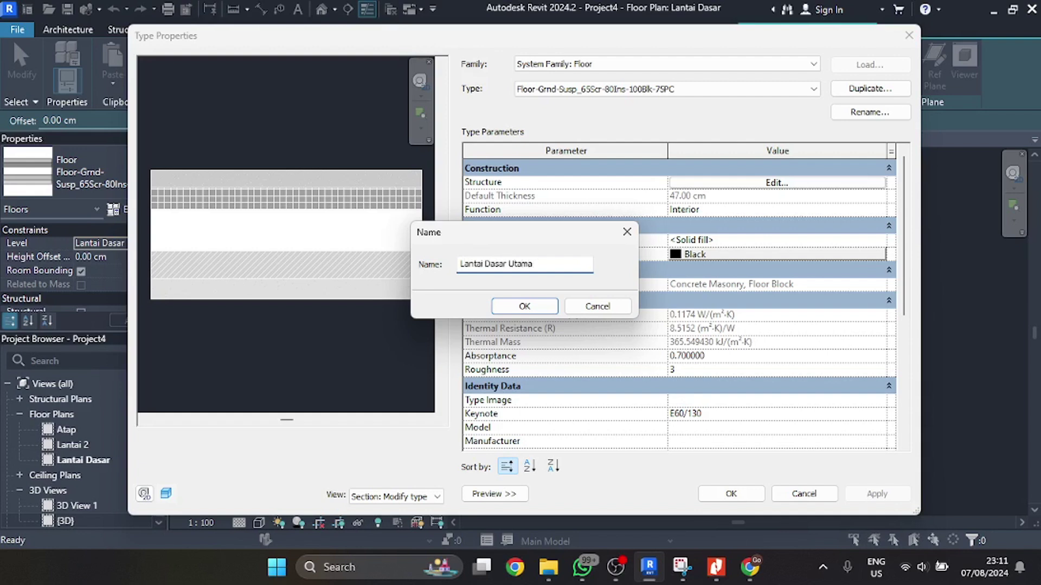
pyautogui.click(526, 306)
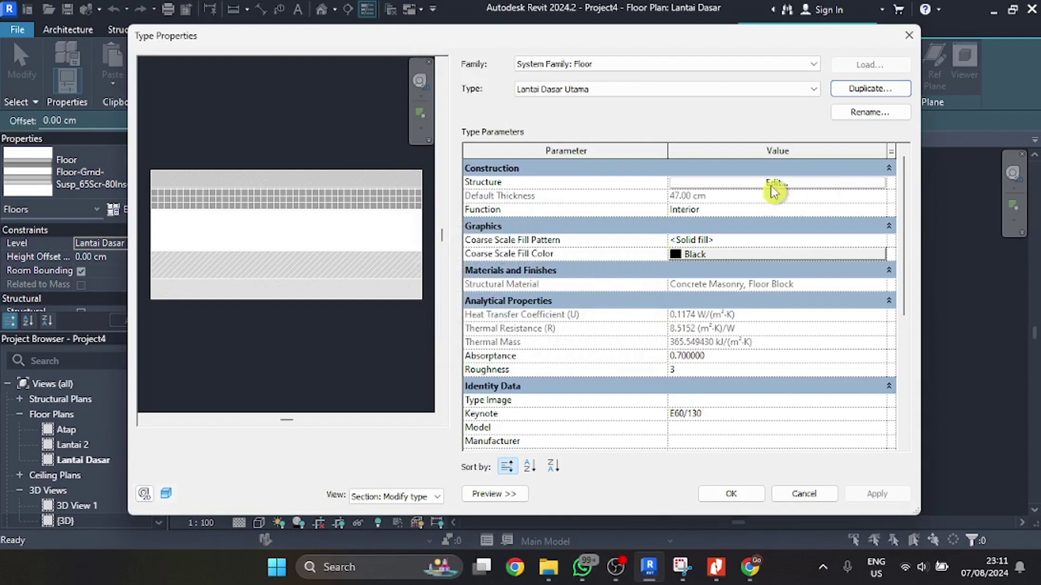
# - In the Lantai Dasar Utama layer structure, set the function of the lowest layer, row 8, to Substrate [2]
pyautogui.click(776, 182)
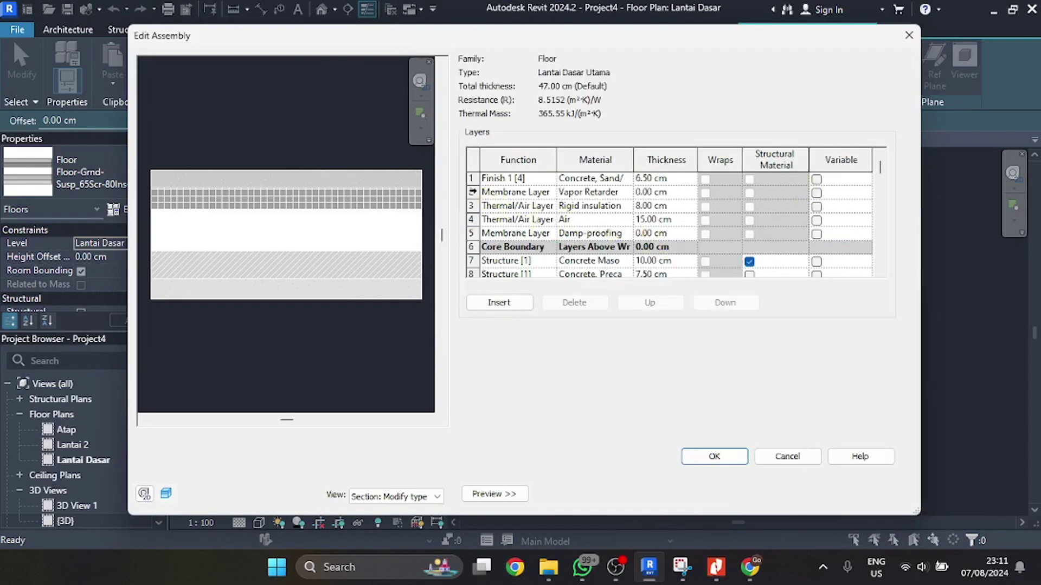
pyautogui.scroll(-1, 539, 204)
pyautogui.scroll(1, 546, 249)
pyautogui.scroll(-1, 553, 247)
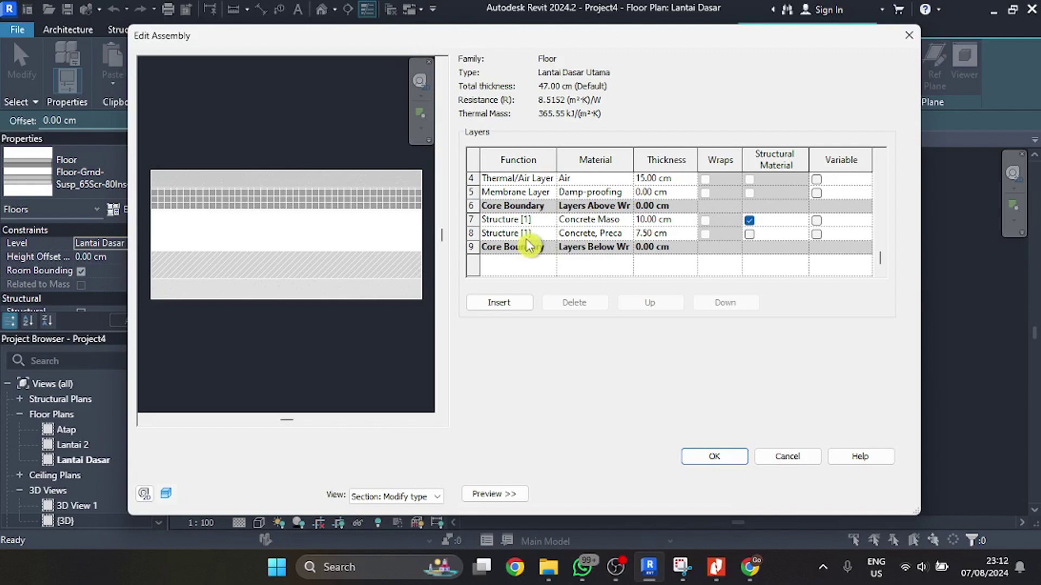
pyautogui.scroll(1, 528, 246)
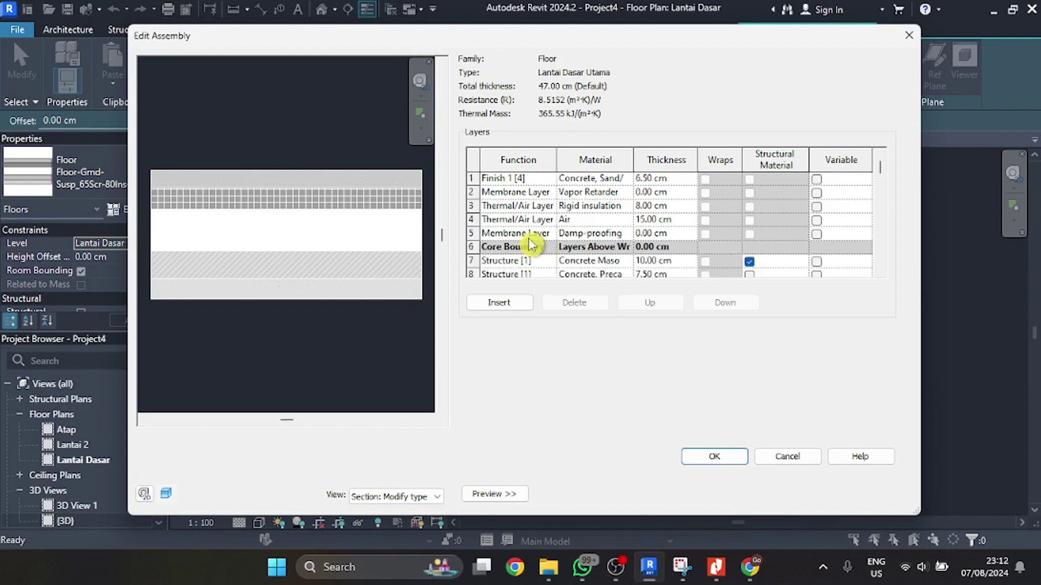
pyautogui.scroll(-1, 536, 241)
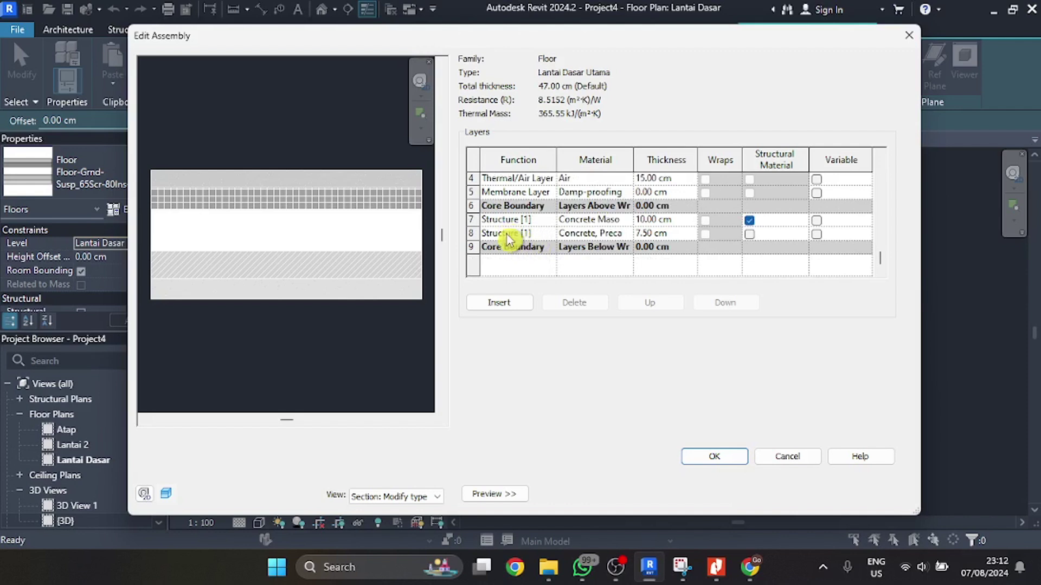
pyautogui.click(514, 234)
pyautogui.click(551, 237)
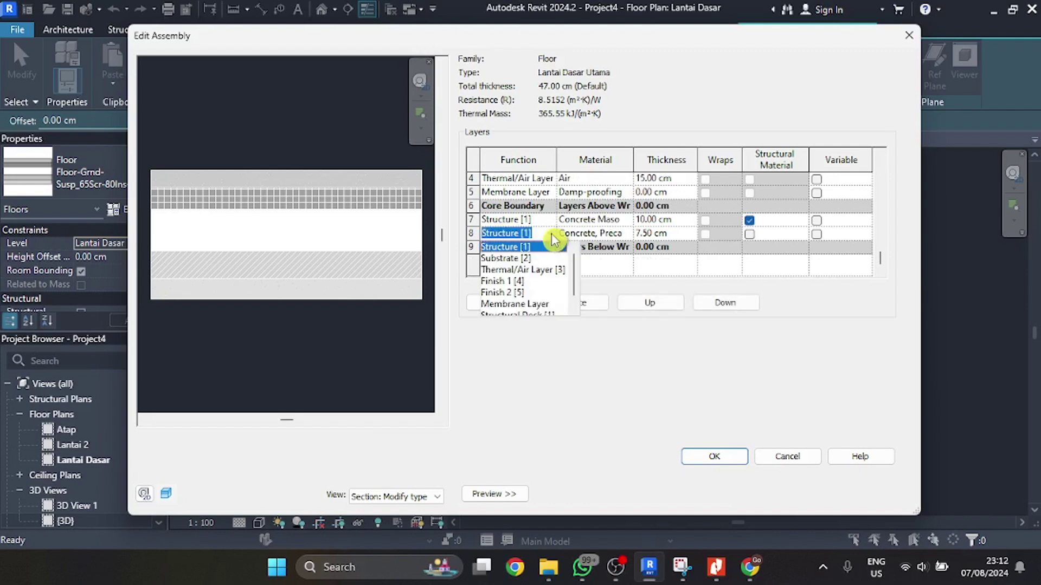
pyautogui.click(610, 279)
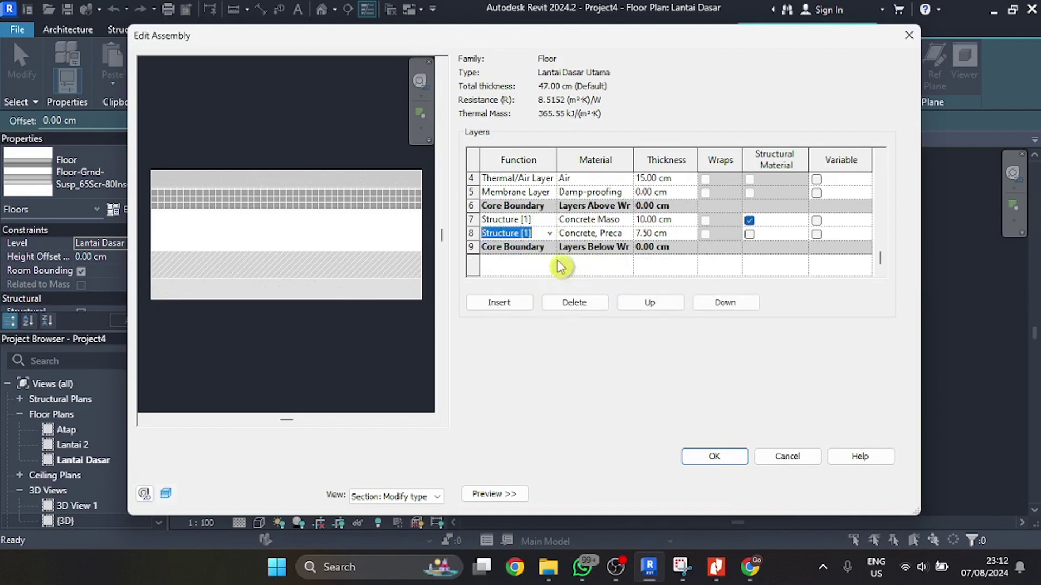
pyautogui.click(548, 234)
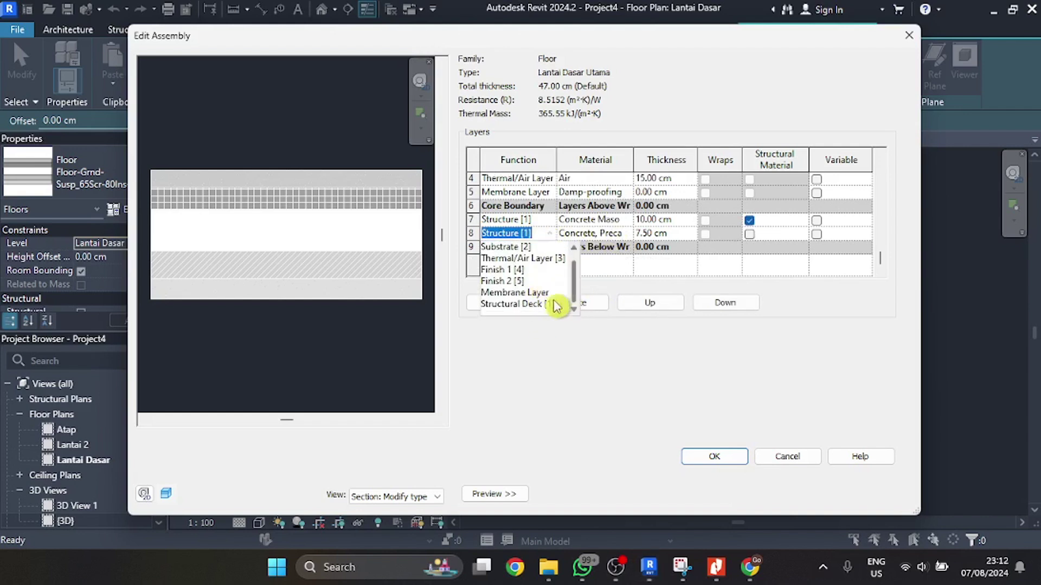
pyautogui.scroll(1, 544, 279)
pyautogui.click(526, 260)
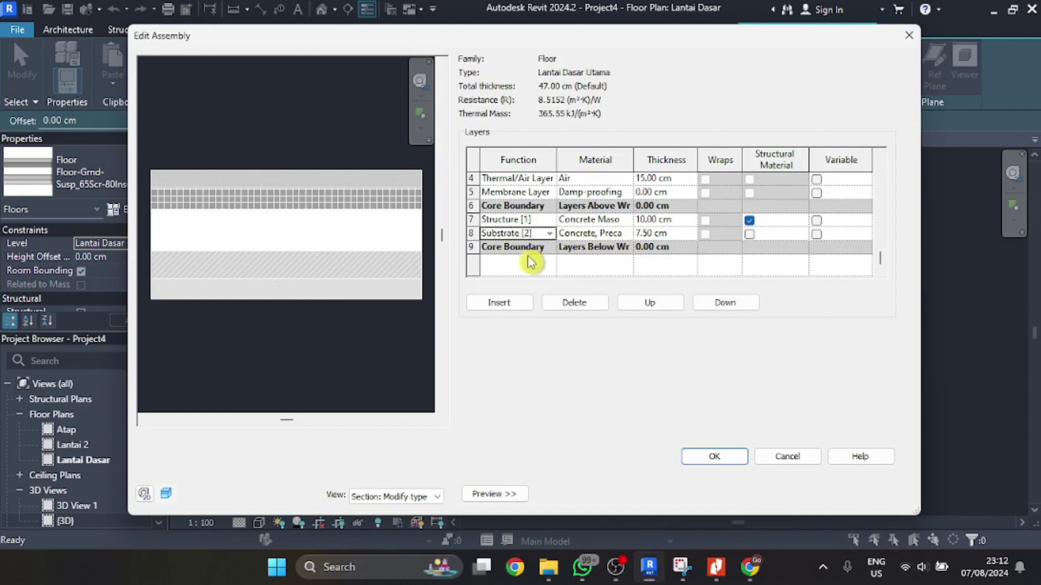
# - Assign the Sand material to the Substrate [2] layer, searching the project materials for sand
pyautogui.click(599, 233)
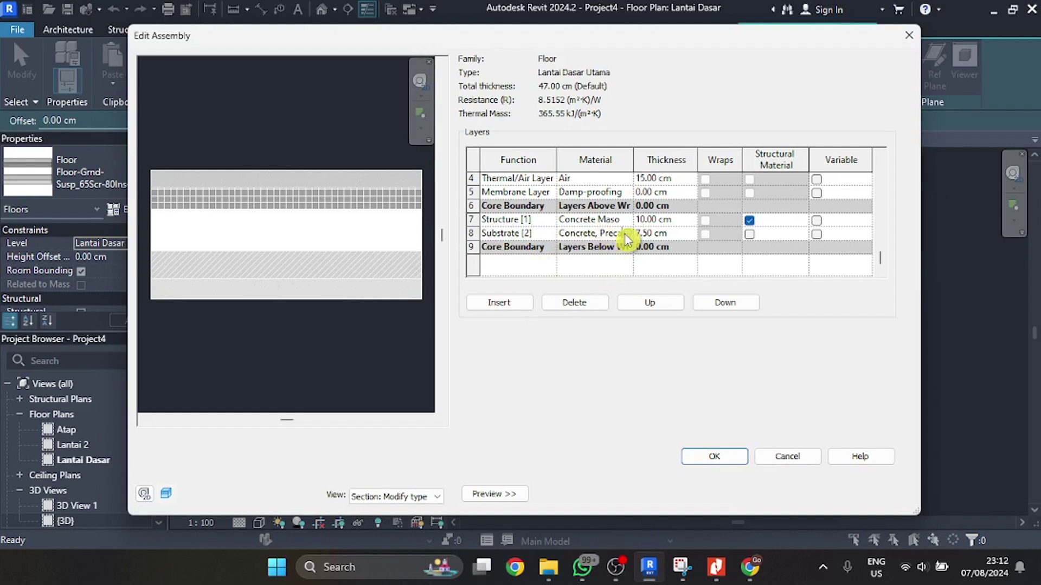
pyautogui.click(626, 233)
pyautogui.scroll(2, 504, 244)
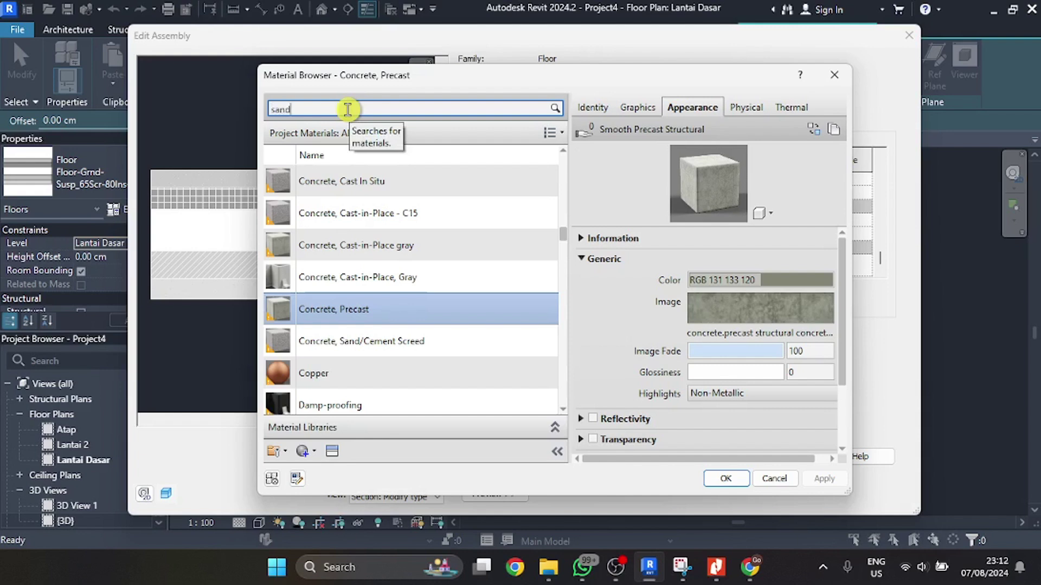
pyautogui.click(337, 268)
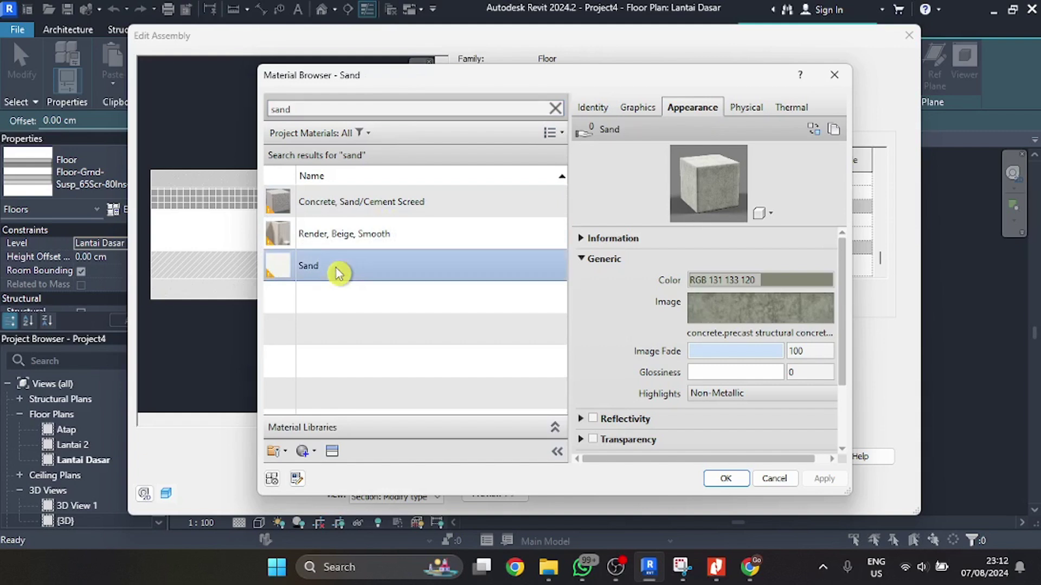
pyautogui.click(728, 481)
# - Set the thickness of the Sand substrate layer to 15 cm
pyautogui.click(657, 234)
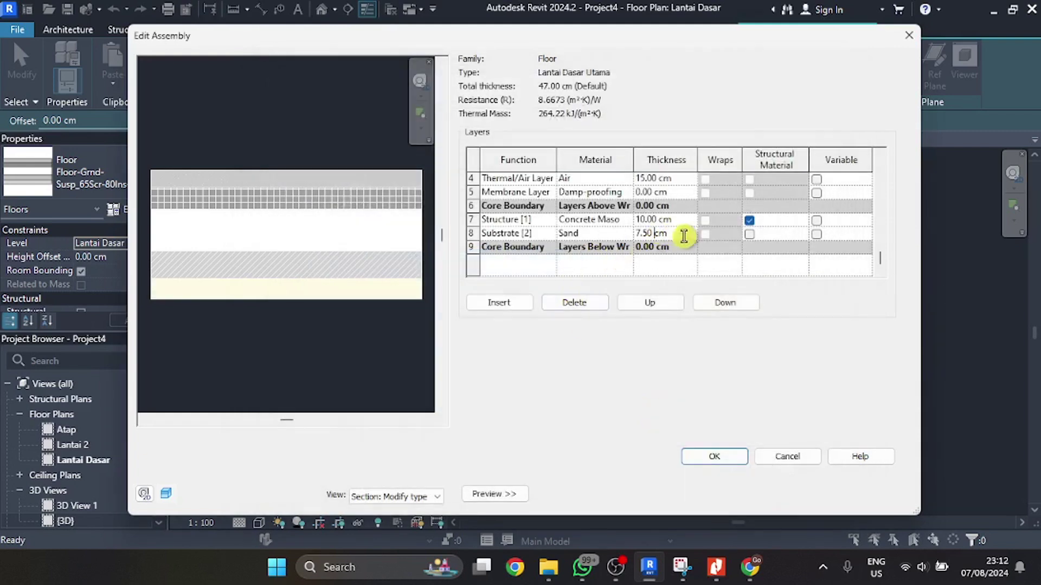
pyautogui.moveTo(654, 234); pyautogui.dragTo(599, 234)
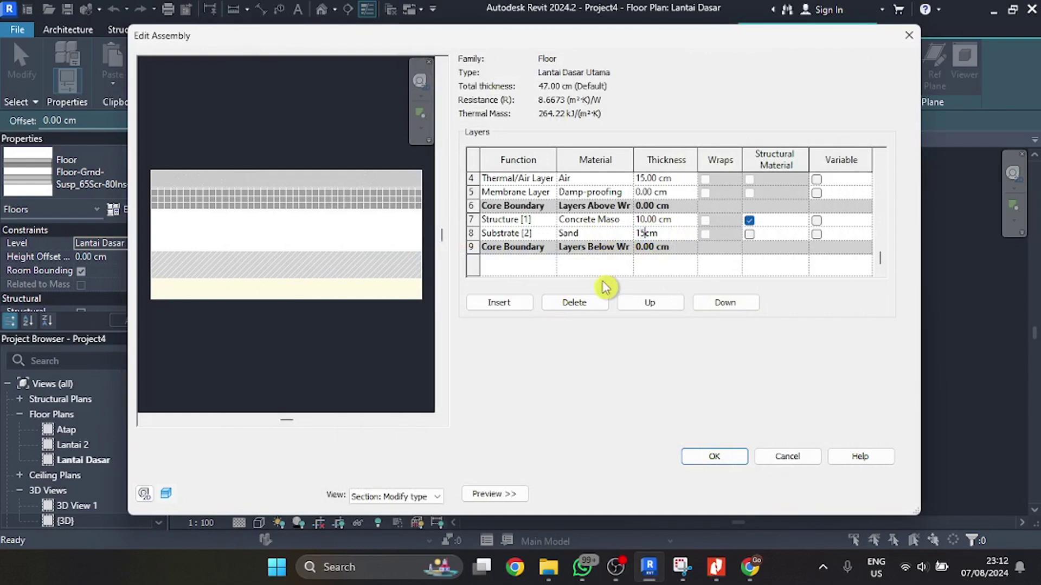
pyautogui.write('15')
pyautogui.press('Tab')
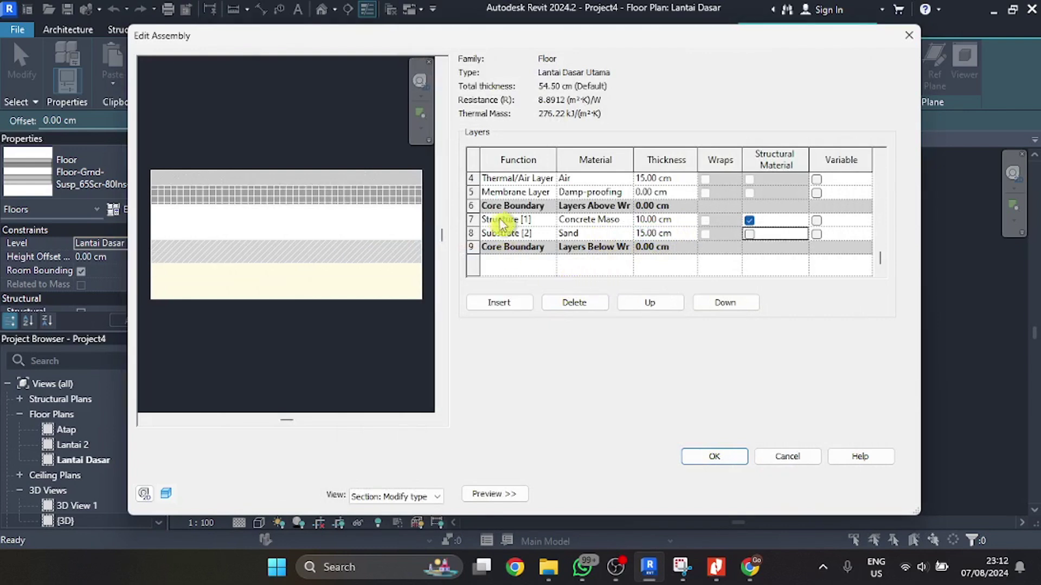
# - Assign the Concrete, Cast In Situ material to the Structure [1] layer of the floor assembly
pyautogui.click(598, 223)
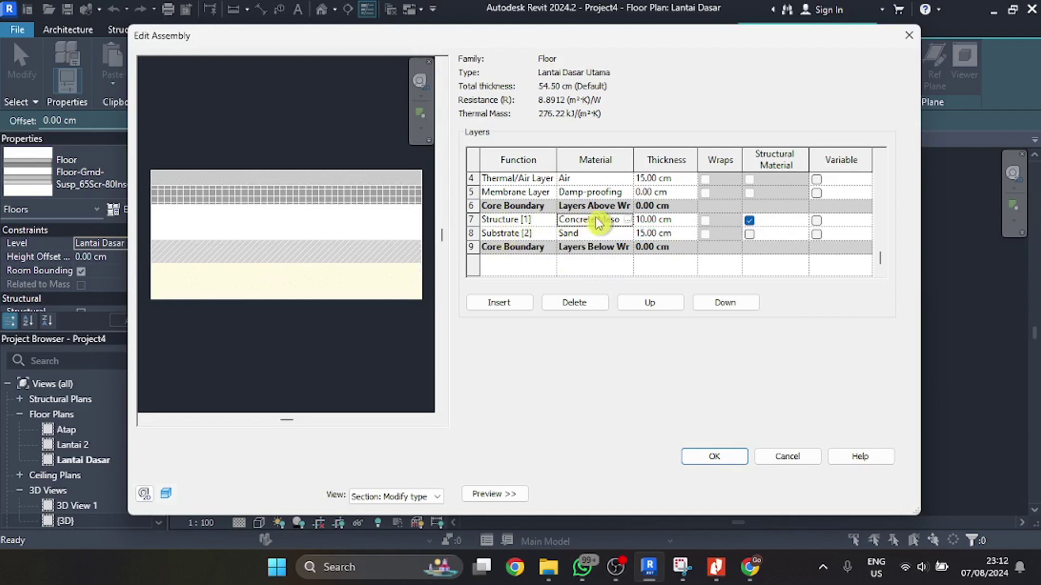
pyautogui.click(627, 220)
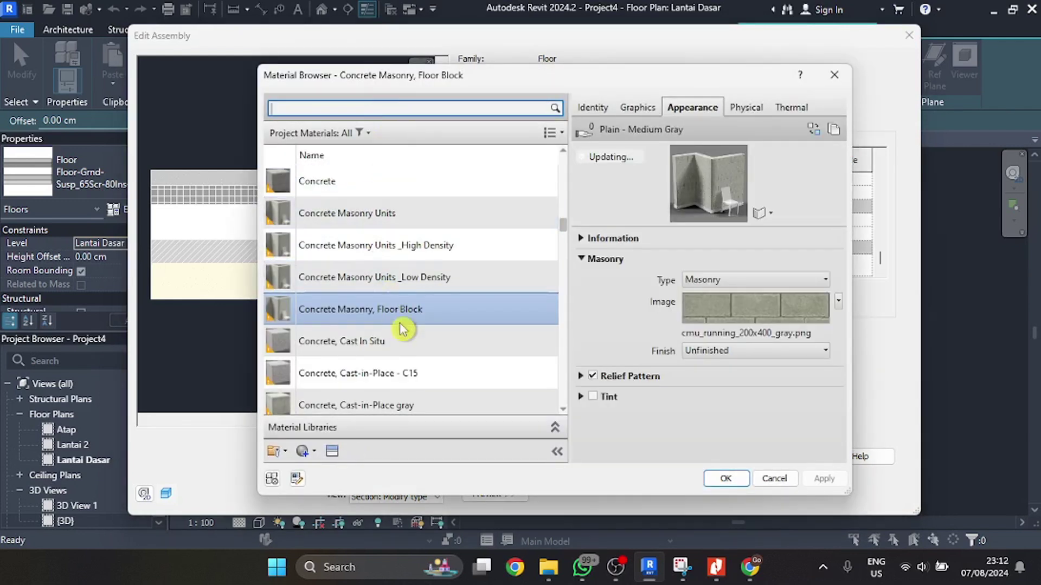
pyautogui.click(447, 347)
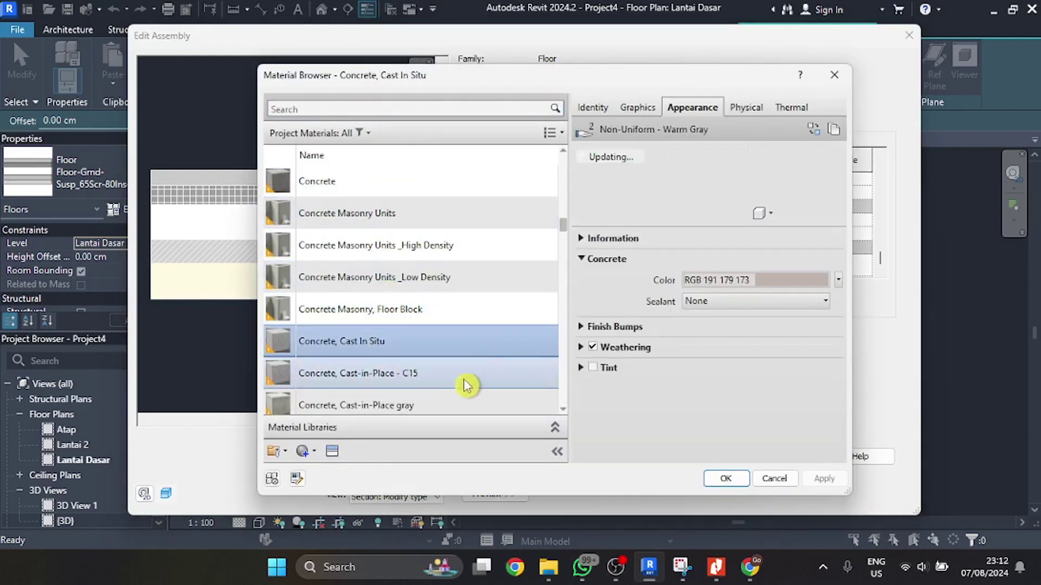
pyautogui.click(733, 479)
# - Delete the Vapor Retarder, Rigid insulation, Air and Damp-proofing layers between the Finish 1 [4] layer and the upper core boundary
pyautogui.scroll(1, 520, 214)
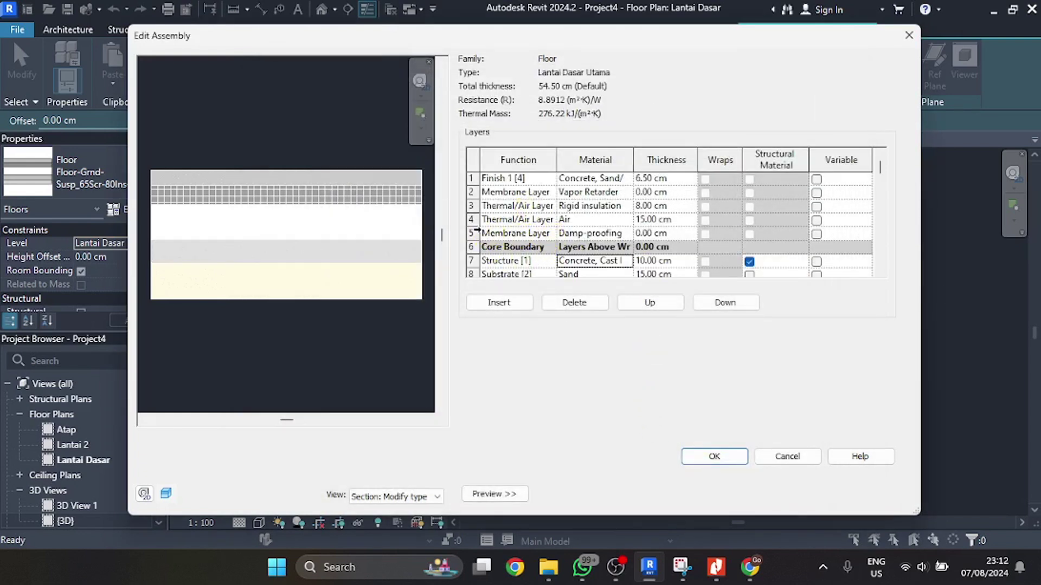
pyautogui.click(475, 188)
pyautogui.click(576, 303)
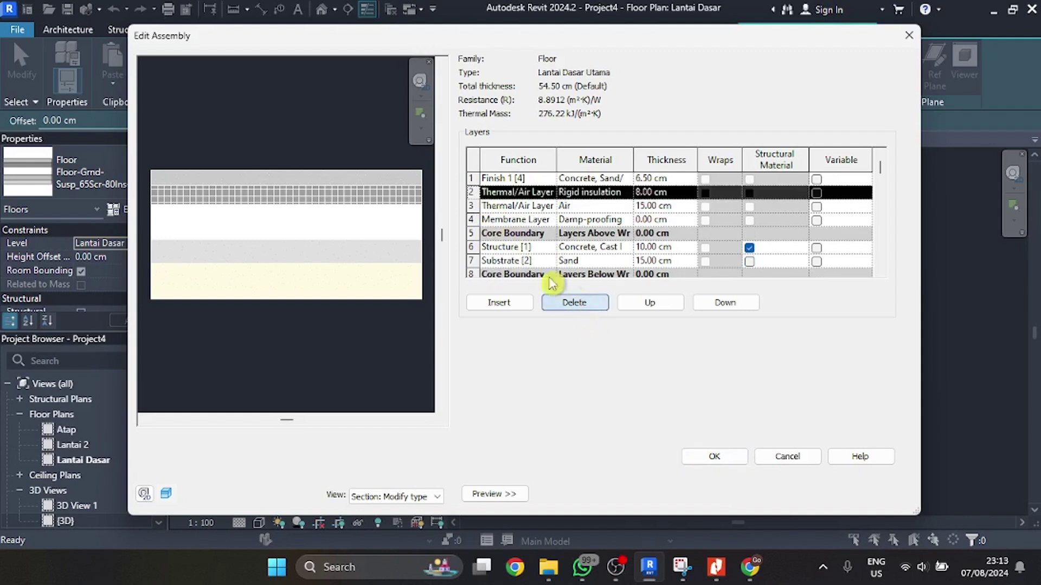
pyautogui.click(576, 303)
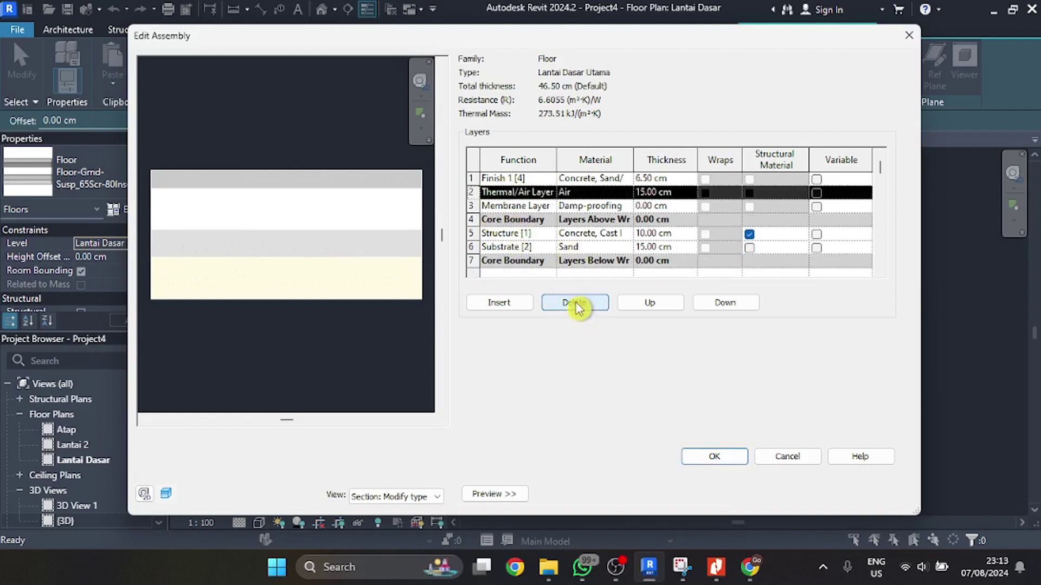
pyautogui.click(576, 302)
pyautogui.click(577, 302)
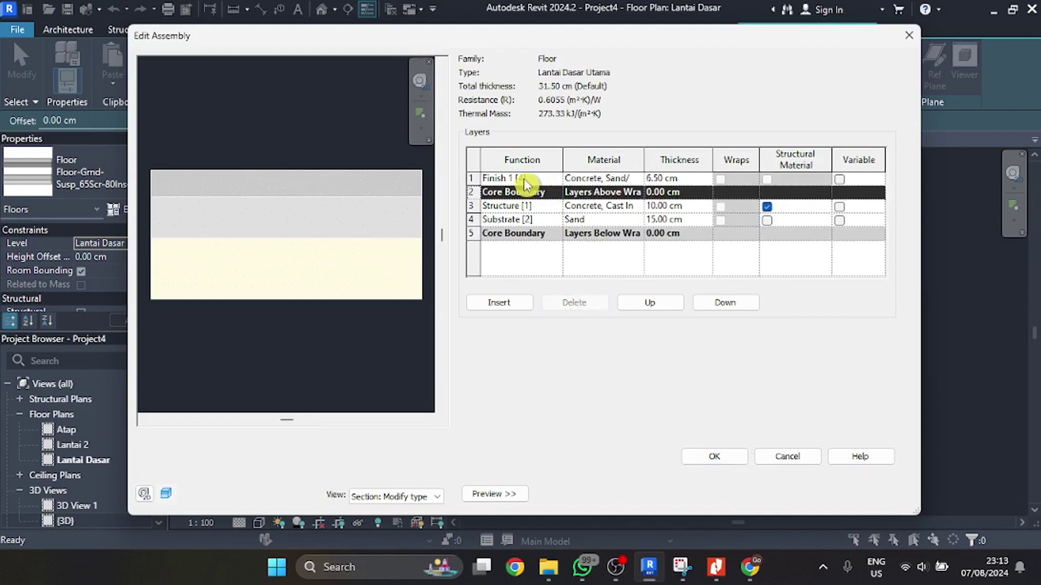
# - Open the material selection for the Finish 1 [4] layer and look through the project materials for a suitable tile
pyautogui.click(592, 181)
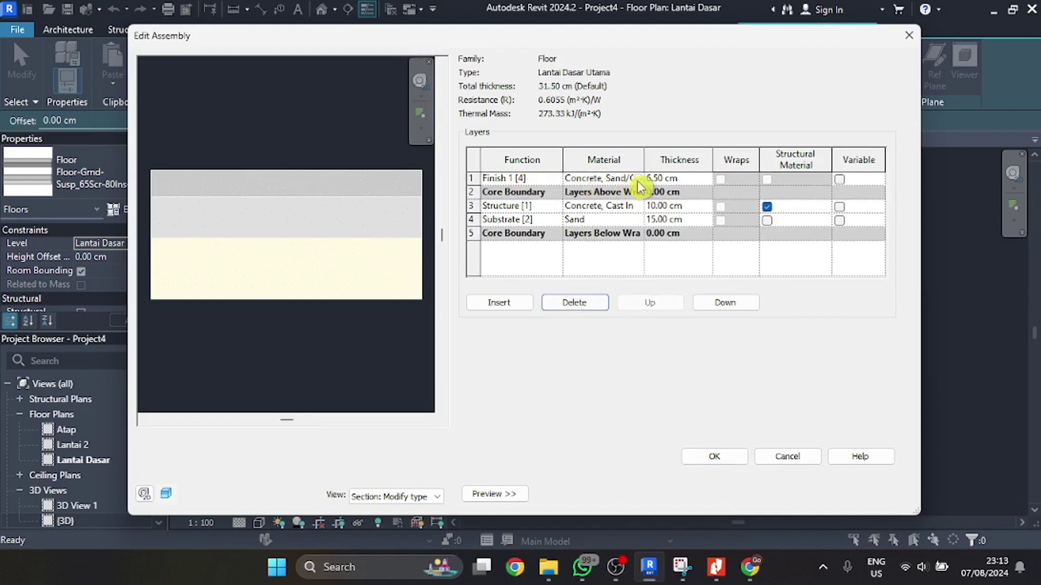
pyautogui.click(642, 187)
pyautogui.click(639, 178)
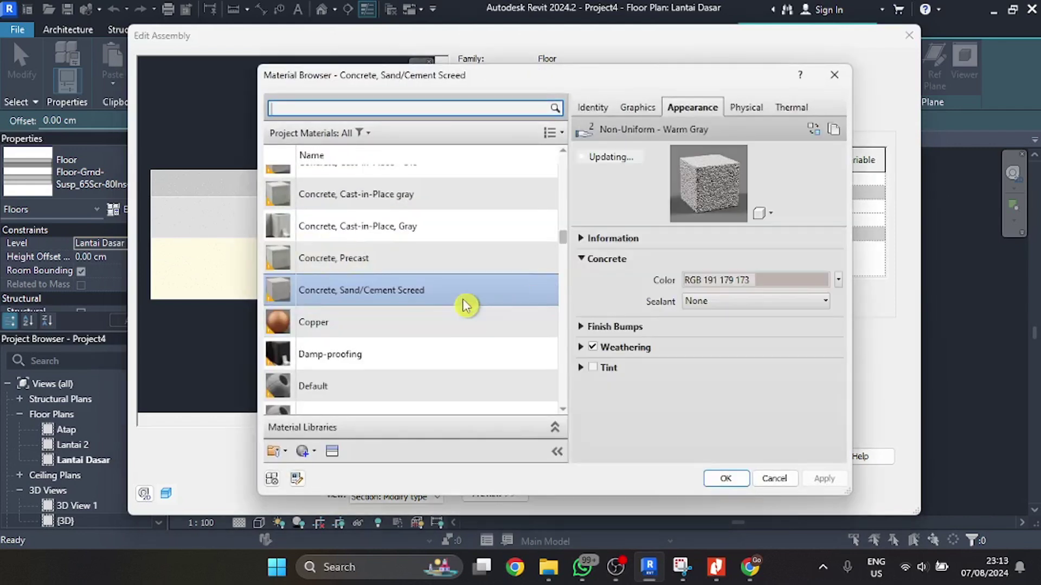
pyautogui.scroll(-15, 425, 309)
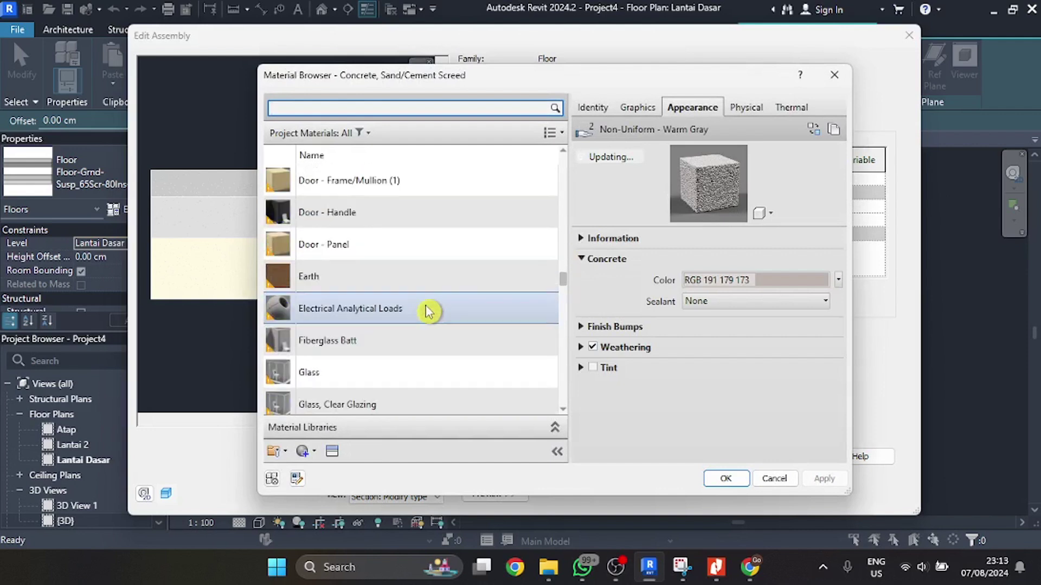
pyautogui.scroll(-8, 425, 309)
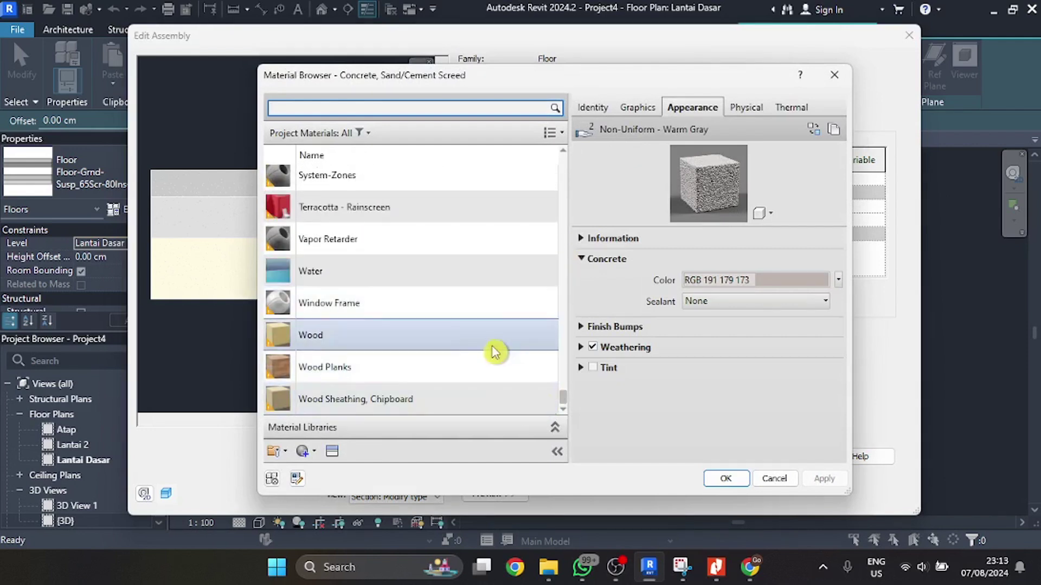
pyautogui.scroll(20, 476, 316)
pyautogui.scroll(15, 487, 312)
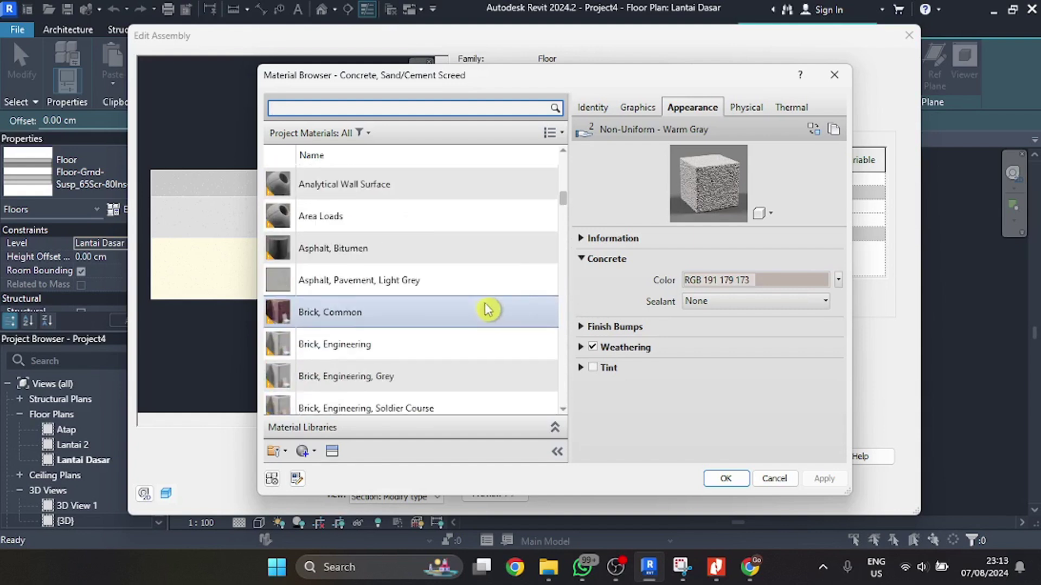
pyautogui.scroll(-15, 480, 302)
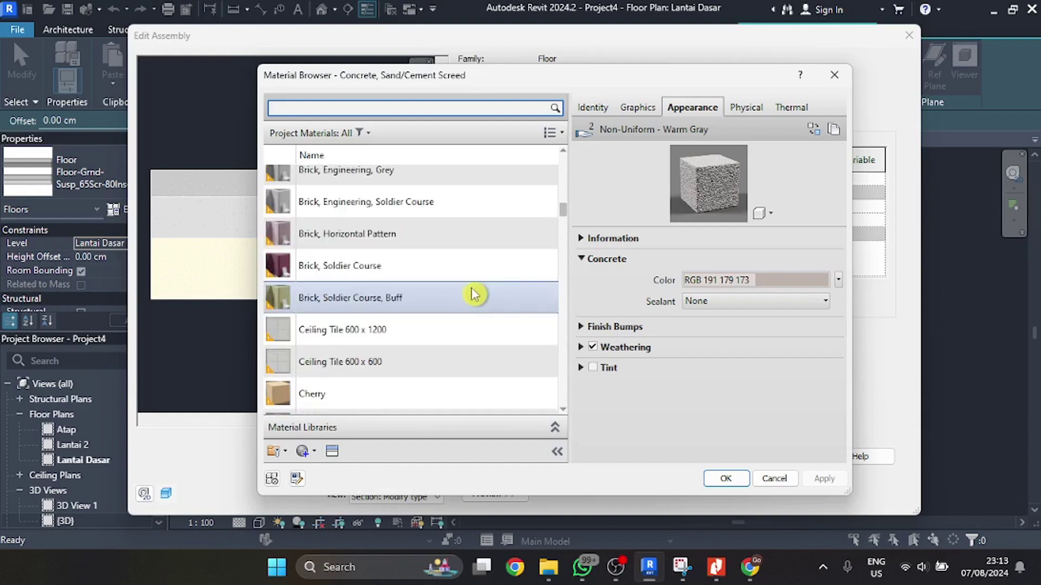
pyautogui.scroll(-12, 474, 294)
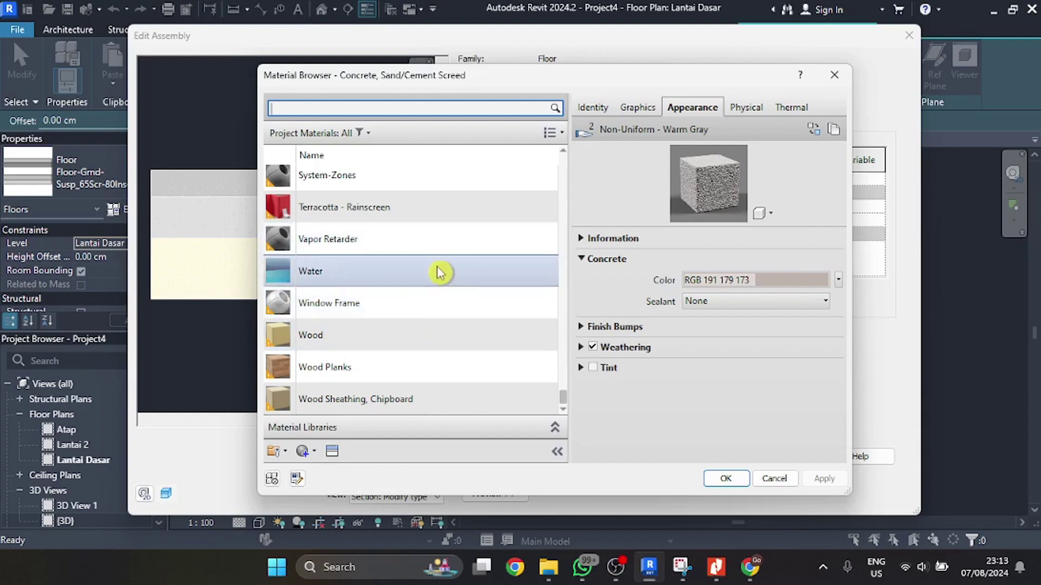
pyautogui.scroll(20, 437, 273)
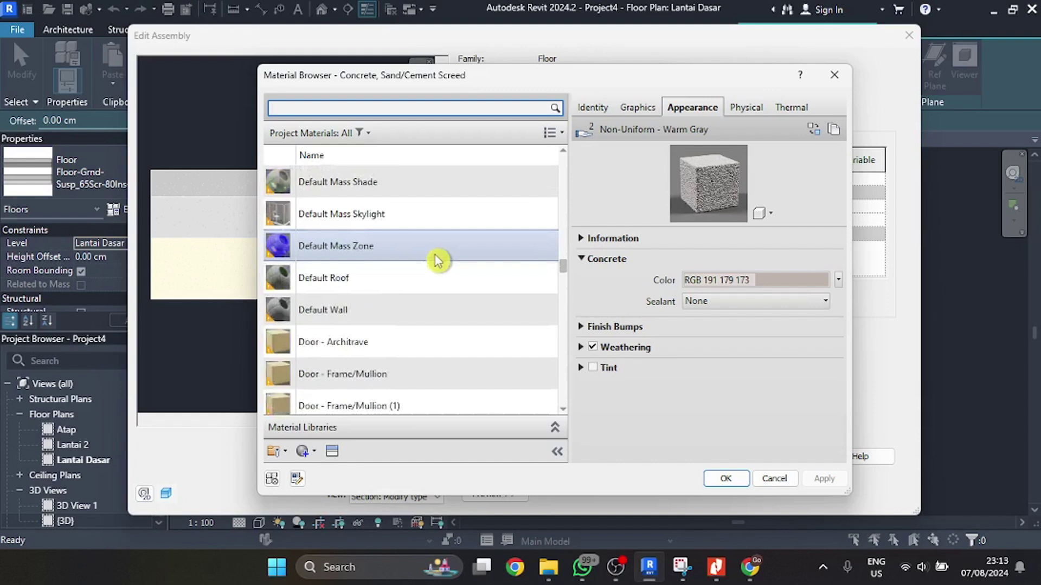
pyautogui.scroll(20, 438, 260)
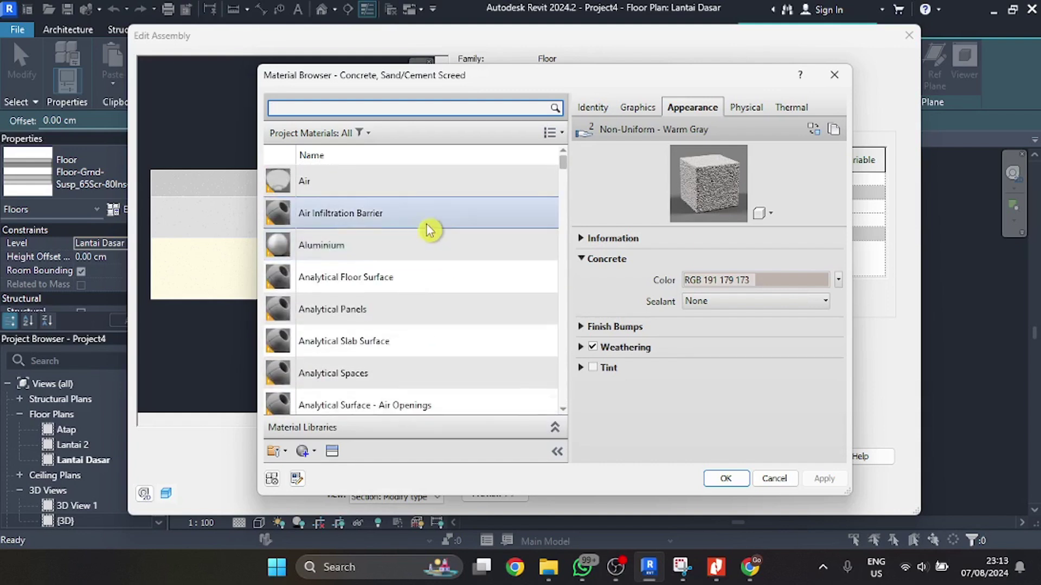
pyautogui.scroll(-10, 428, 231)
pyautogui.scroll(3, 423, 228)
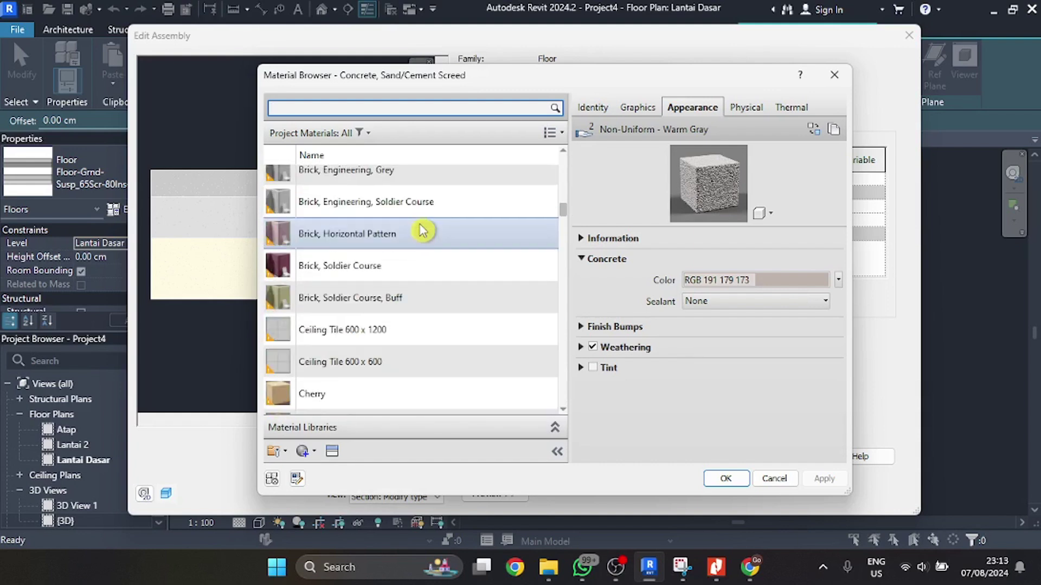
pyautogui.scroll(-3, 426, 222)
pyautogui.scroll(6, 425, 230)
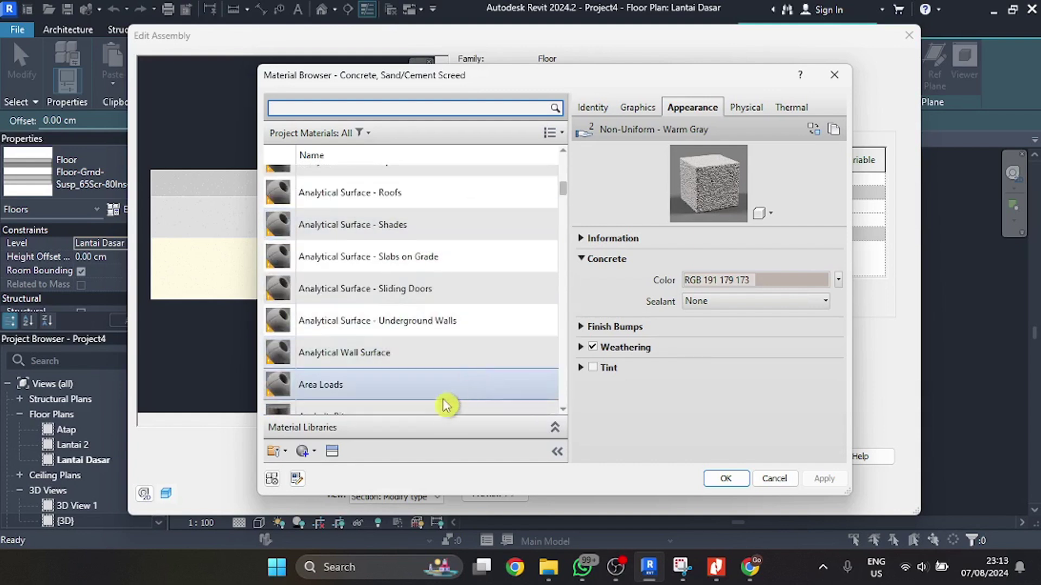
pyautogui.scroll(6, 380, 287)
pyautogui.scroll(-10, 424, 267)
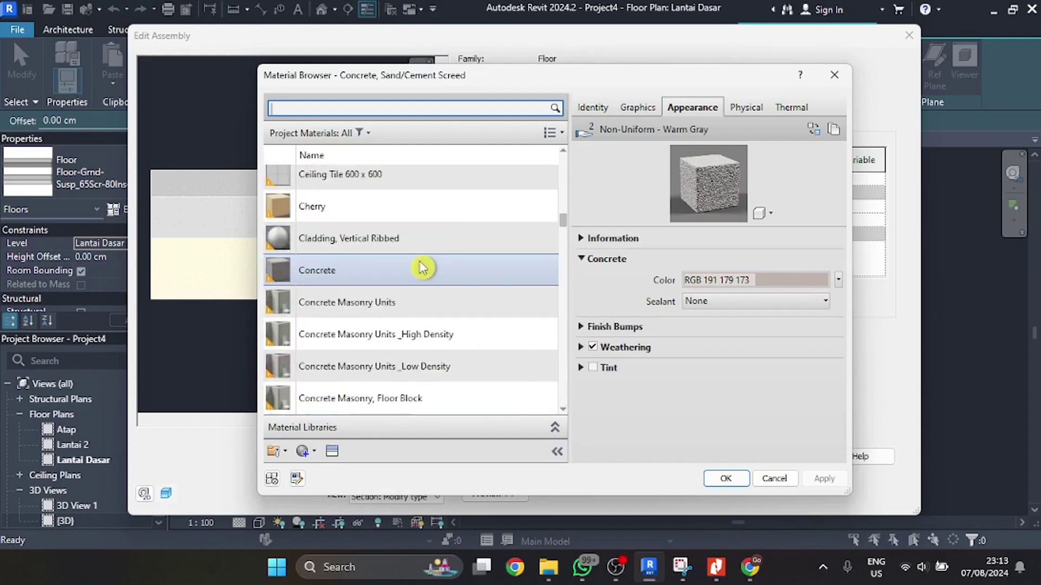
pyautogui.scroll(-3, 423, 268)
pyautogui.scroll(3, 424, 268)
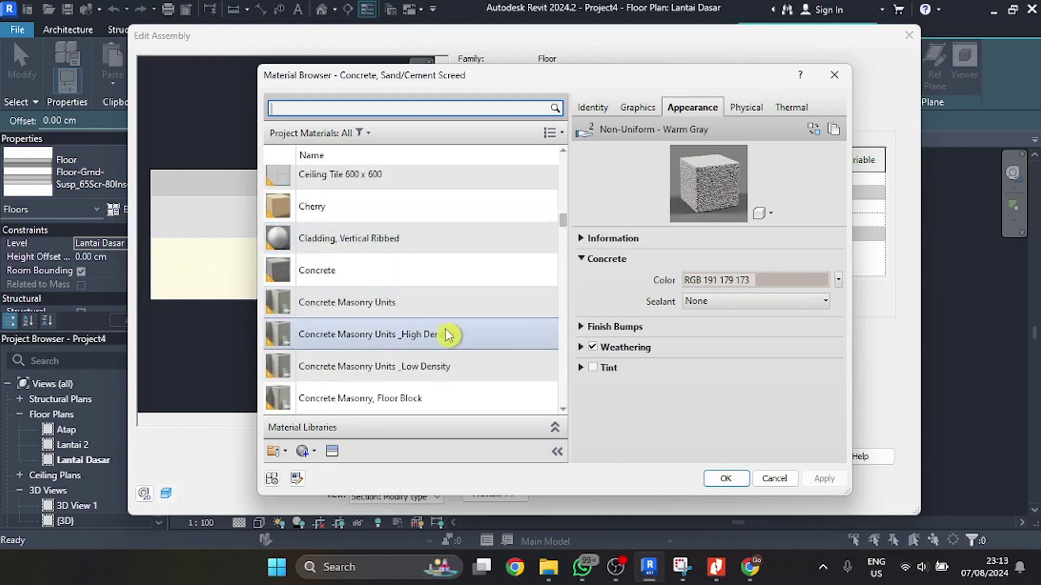
pyautogui.scroll(2, 446, 331)
# - Duplicate the Ceiling Tile 600 x 600 material together with its assets and name the copy Keramik Utama
pyautogui.click(394, 360)
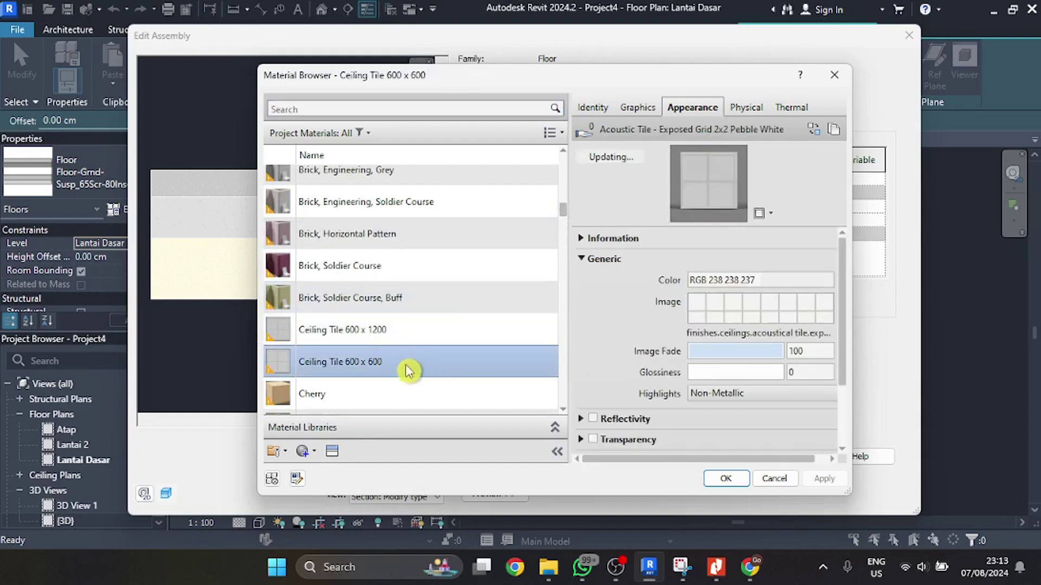
pyautogui.rightClick(392, 360)
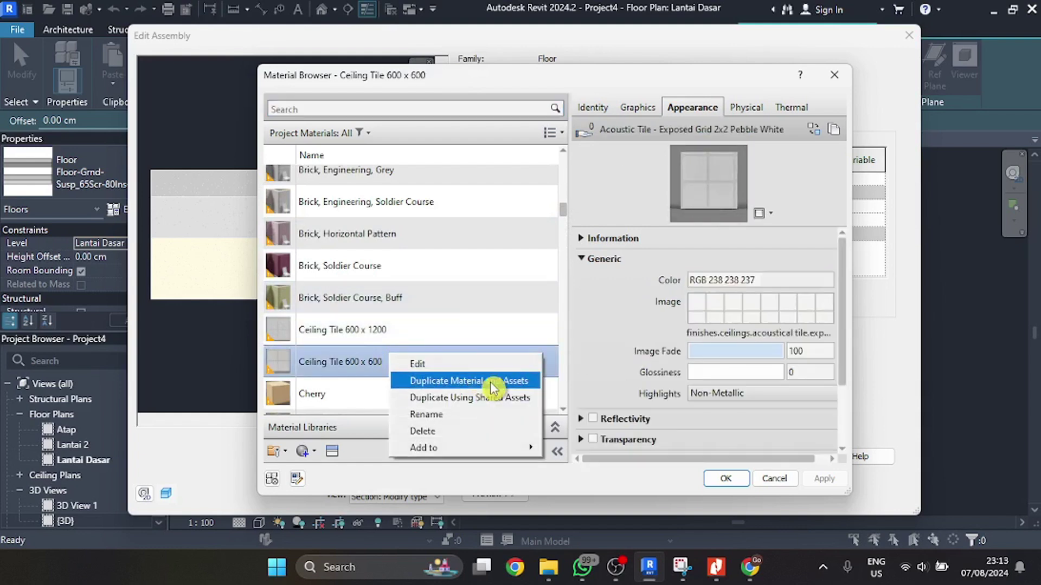
pyautogui.click(523, 384)
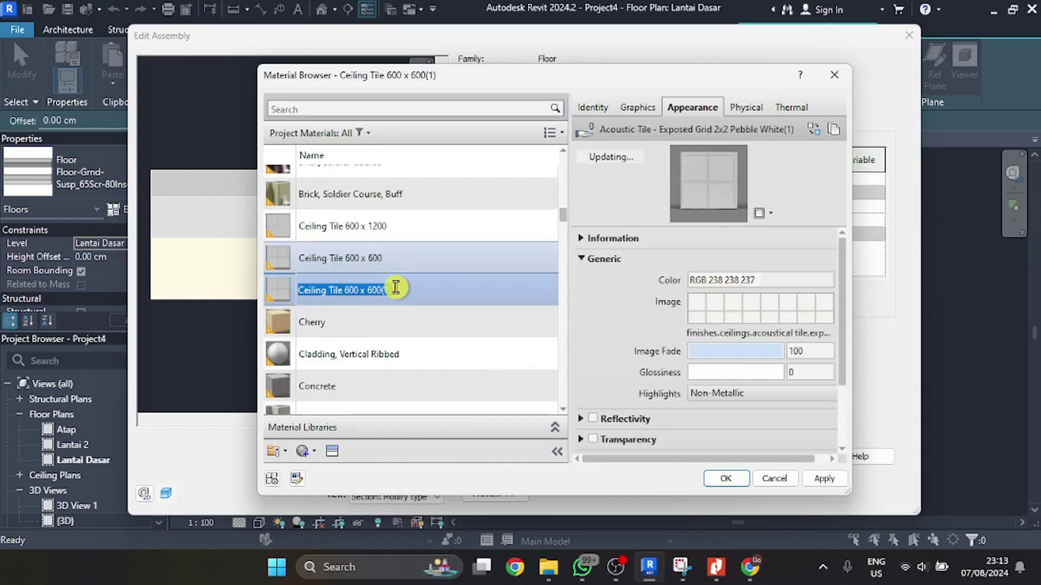
pyautogui.write('Keramik Utama')
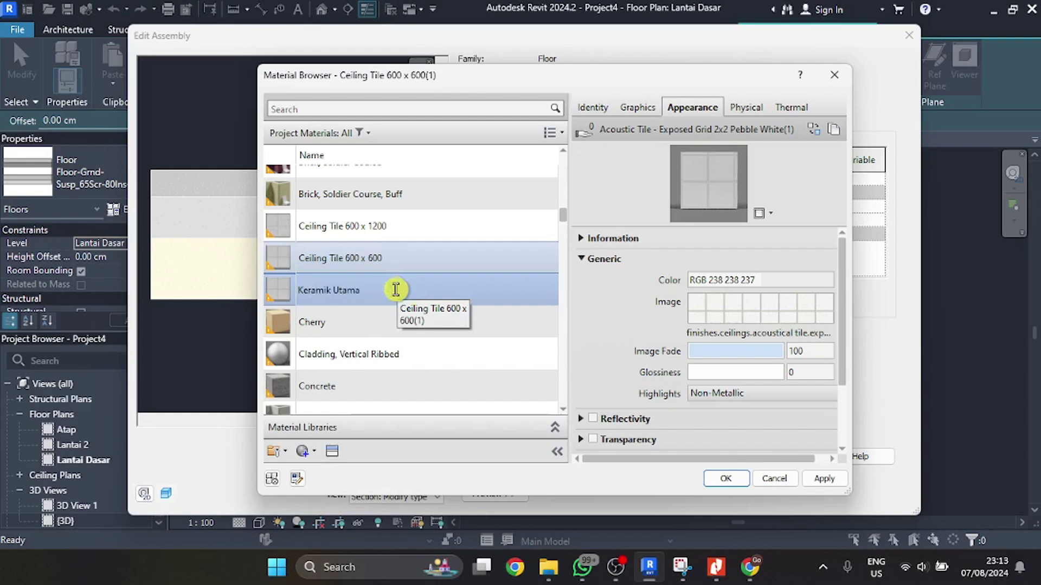
pyautogui.click(609, 328)
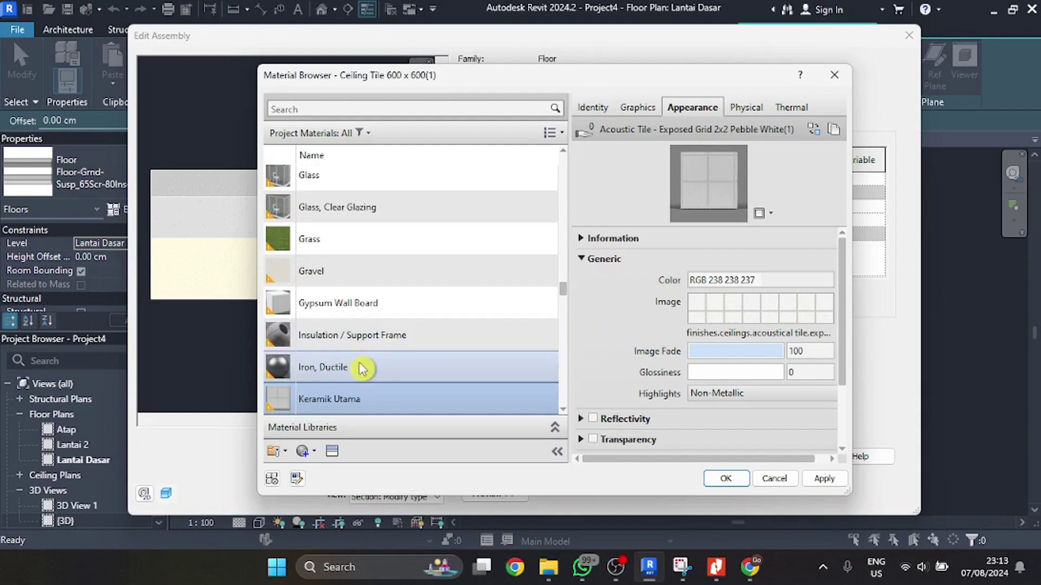
pyautogui.scroll(-1, 362, 369)
# - Review the identity and graphics settings of Keramik Utama, including the fill patterns available for its foreground surface pattern
pyautogui.click(594, 107)
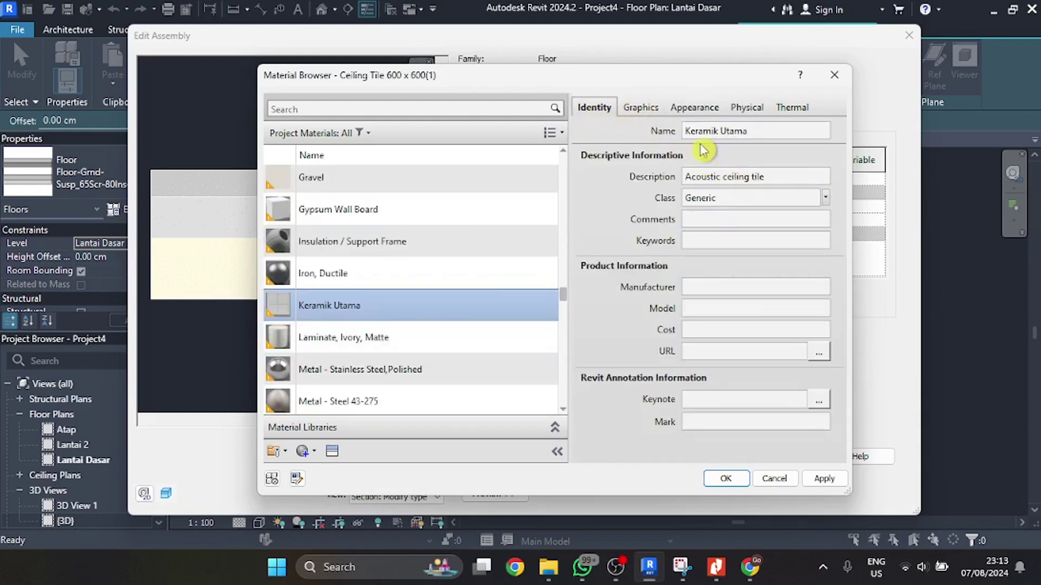
pyautogui.click(639, 107)
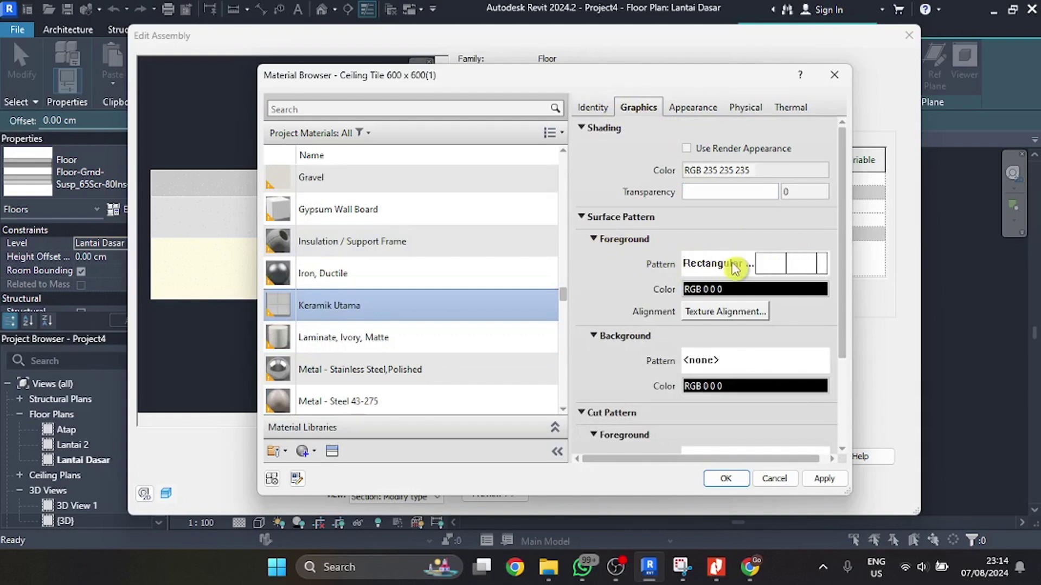
pyautogui.click(774, 264)
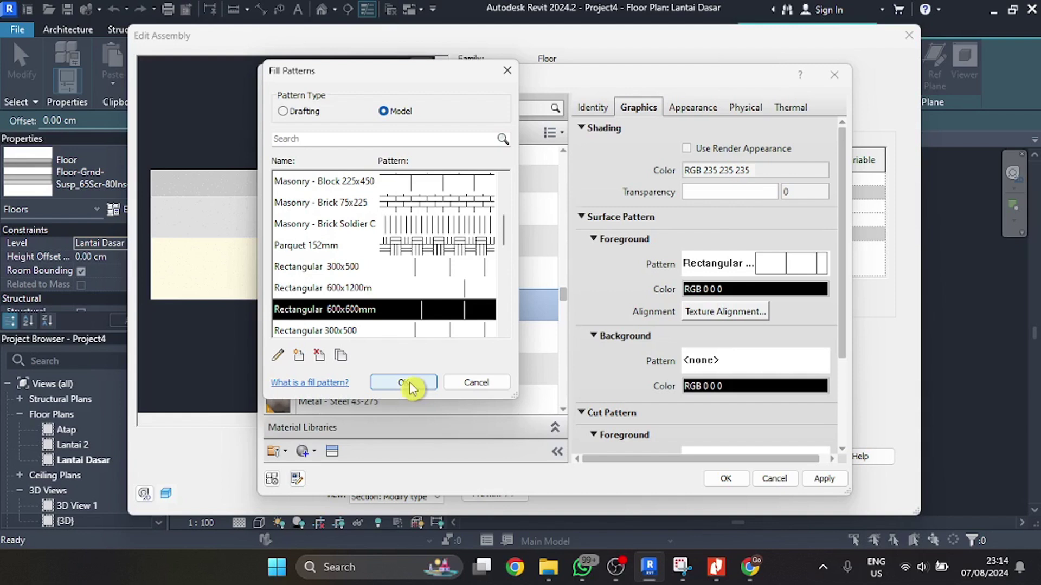
pyautogui.click(477, 382)
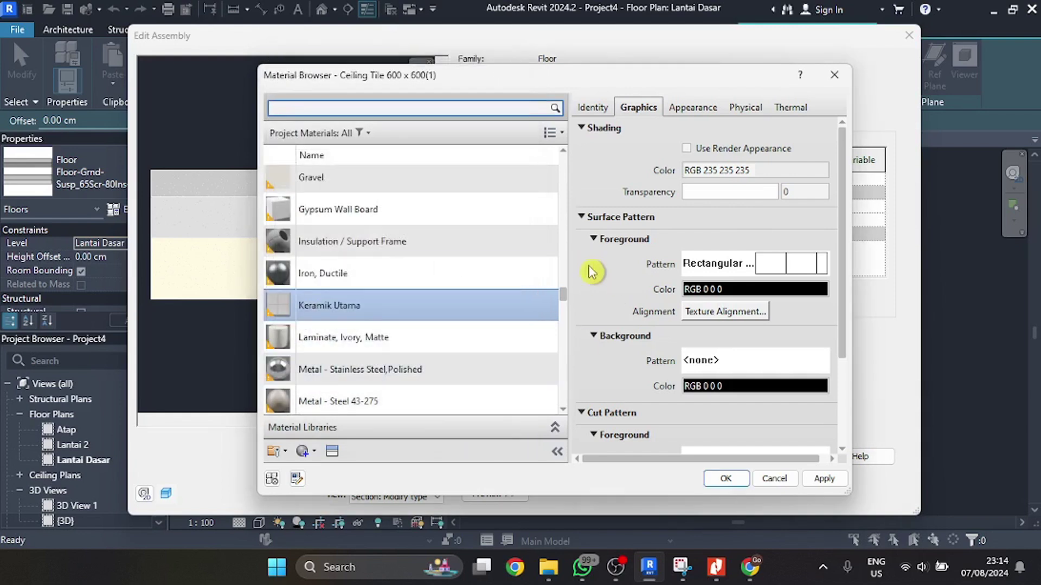
# - Open the generic image of Keramik Utama's appearance in the Texture Editor and bring up the file selection for its source
pyautogui.click(687, 115)
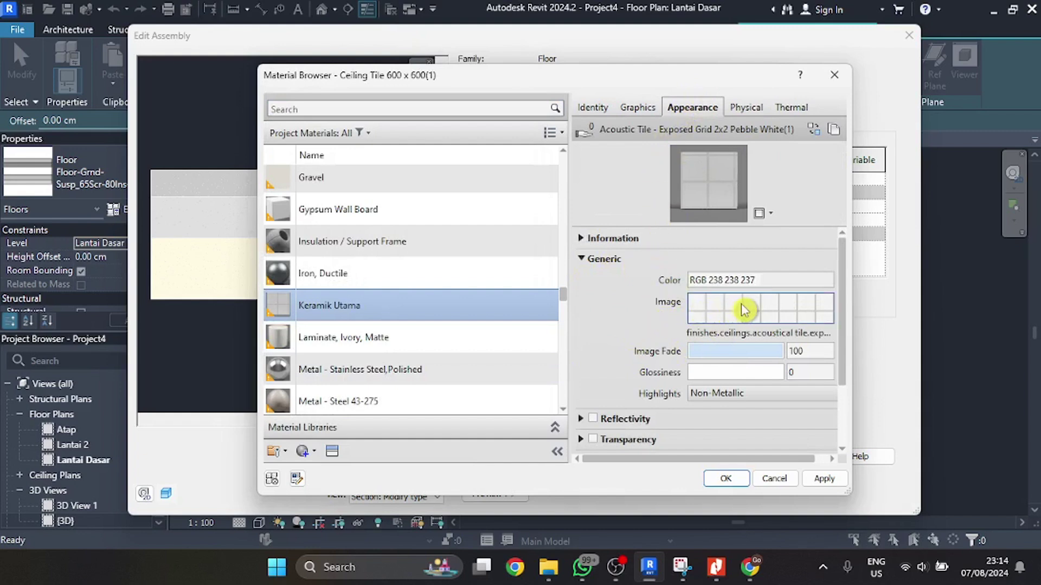
pyautogui.click(744, 309)
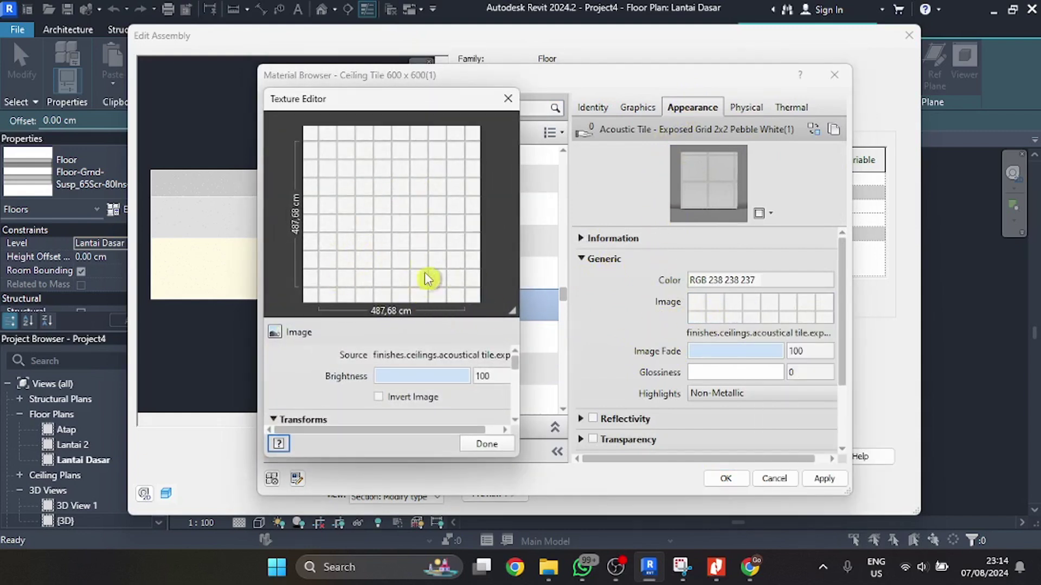
pyautogui.click(439, 358)
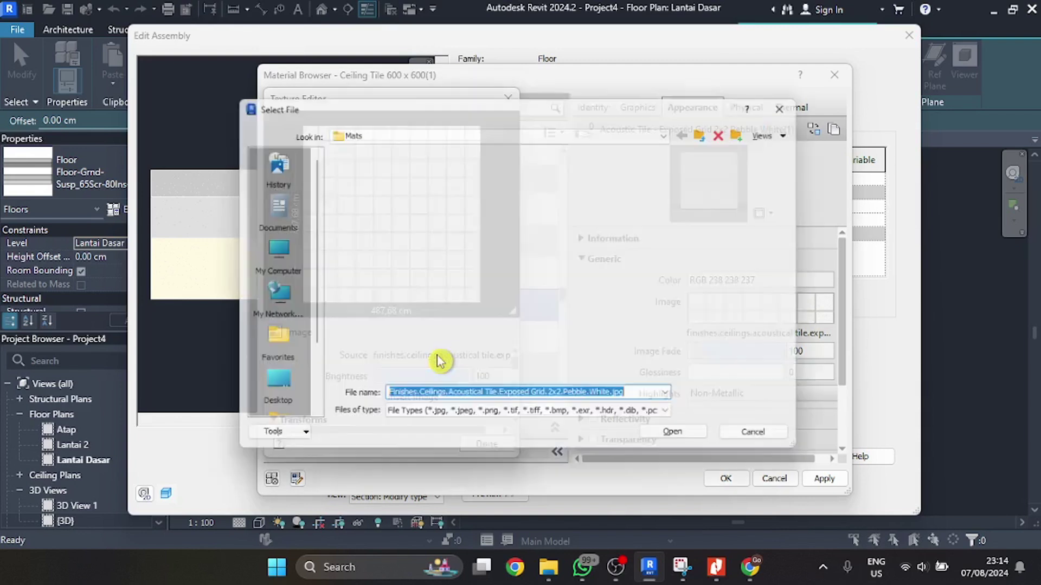
pyautogui.click(797, 104)
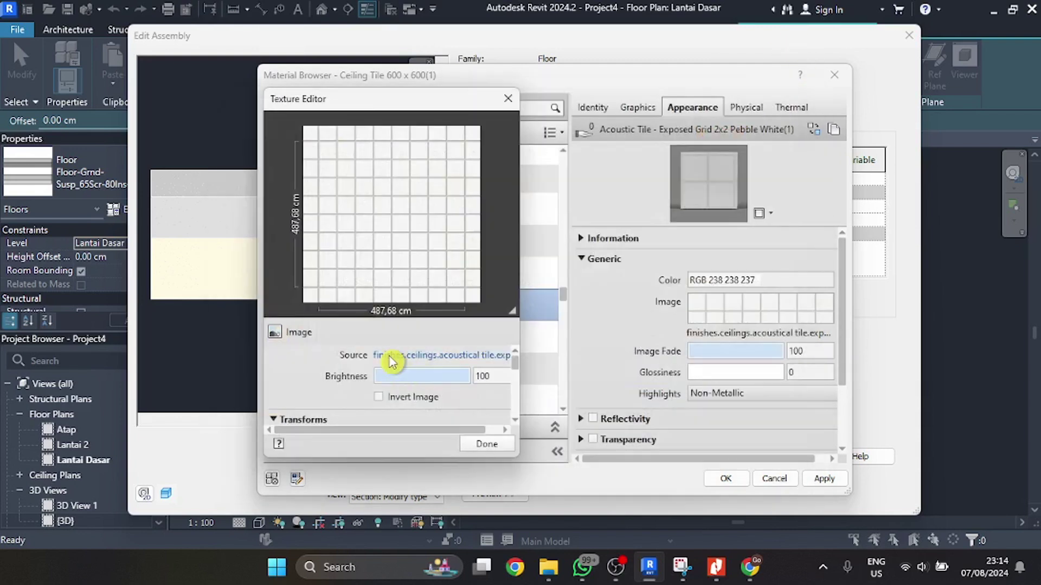
pyautogui.click(398, 355)
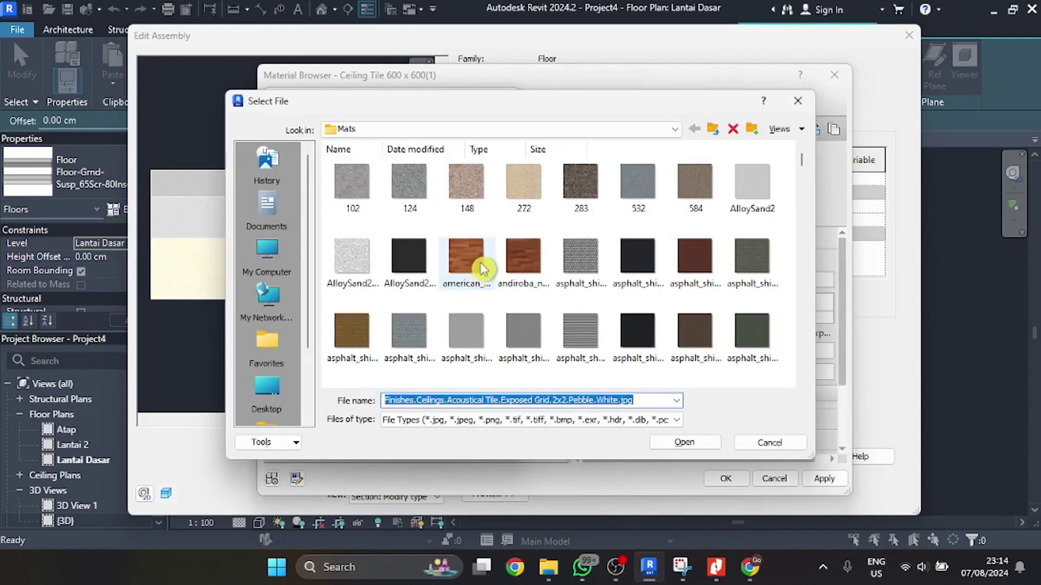
# - Look through the texture images in the Mats folder for one that suits a ceramic floor tile
pyautogui.scroll(-3, 548, 292)
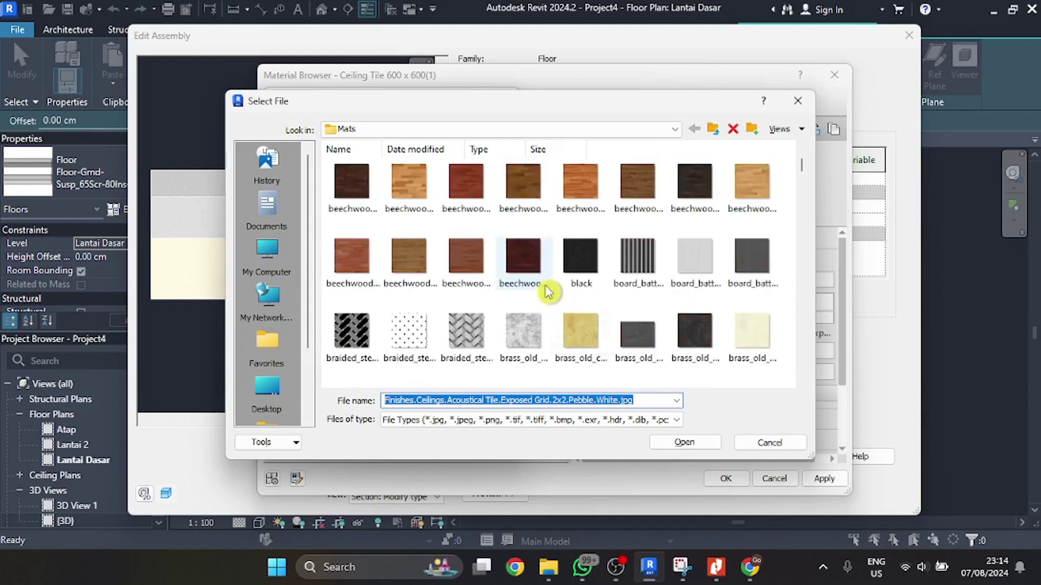
pyautogui.scroll(-10, 547, 291)
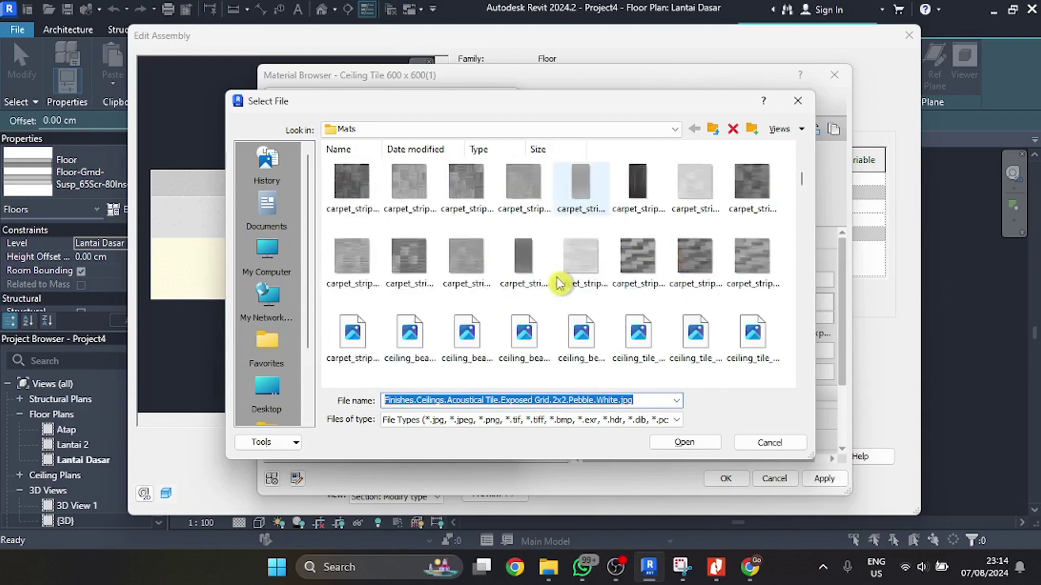
pyautogui.scroll(-3, 560, 282)
pyautogui.scroll(5, 581, 280)
pyautogui.scroll(-3, 582, 285)
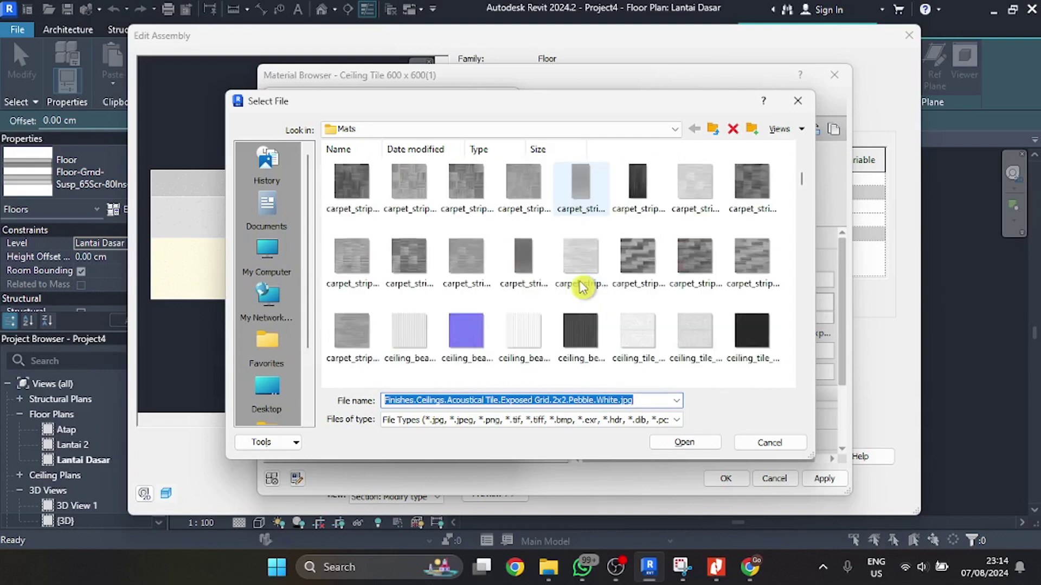
pyautogui.scroll(-5, 581, 285)
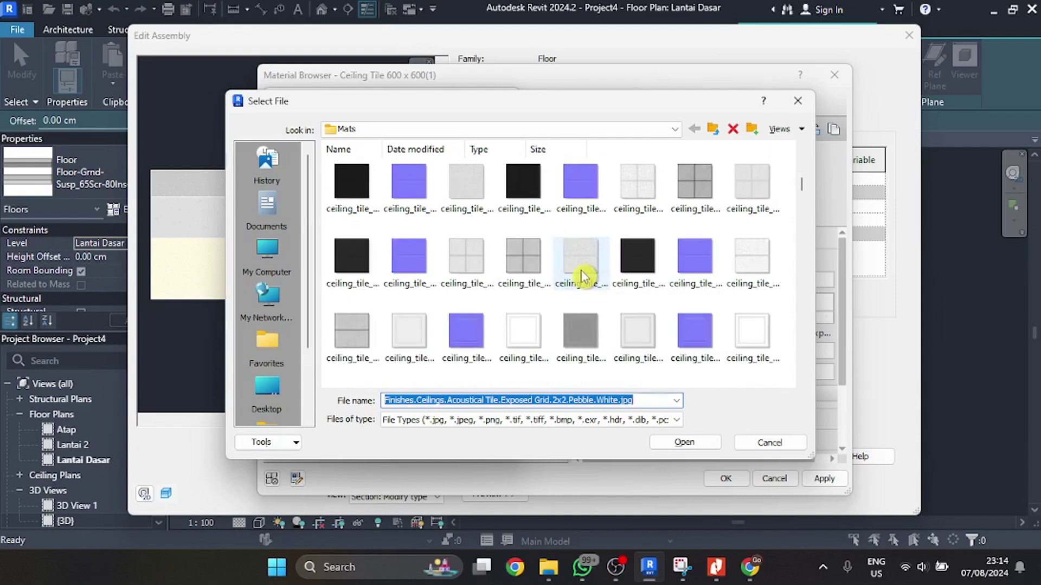
pyautogui.scroll(6, 597, 274)
pyautogui.scroll(-2, 604, 271)
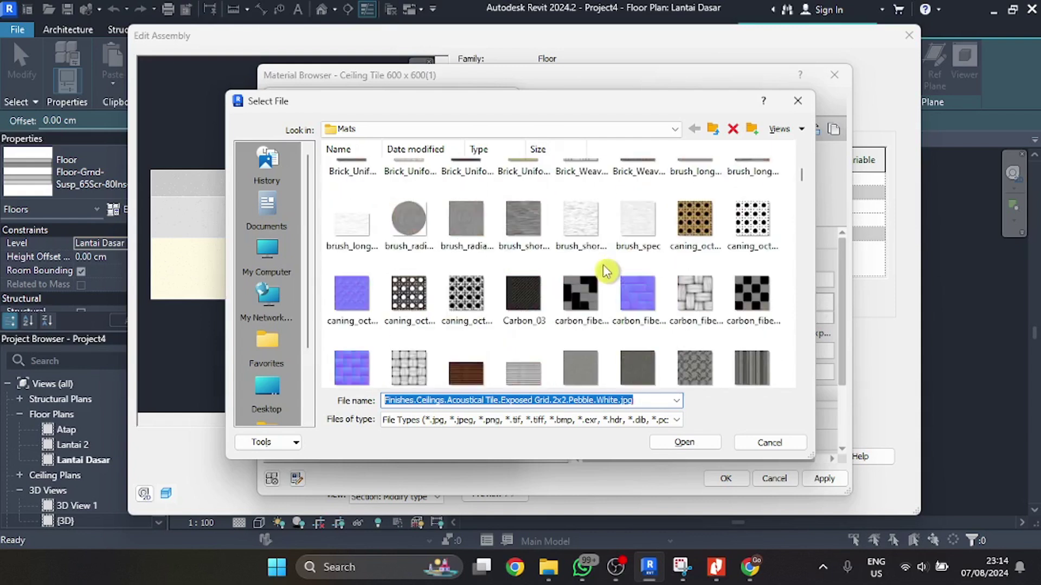
pyautogui.scroll(6, 567, 282)
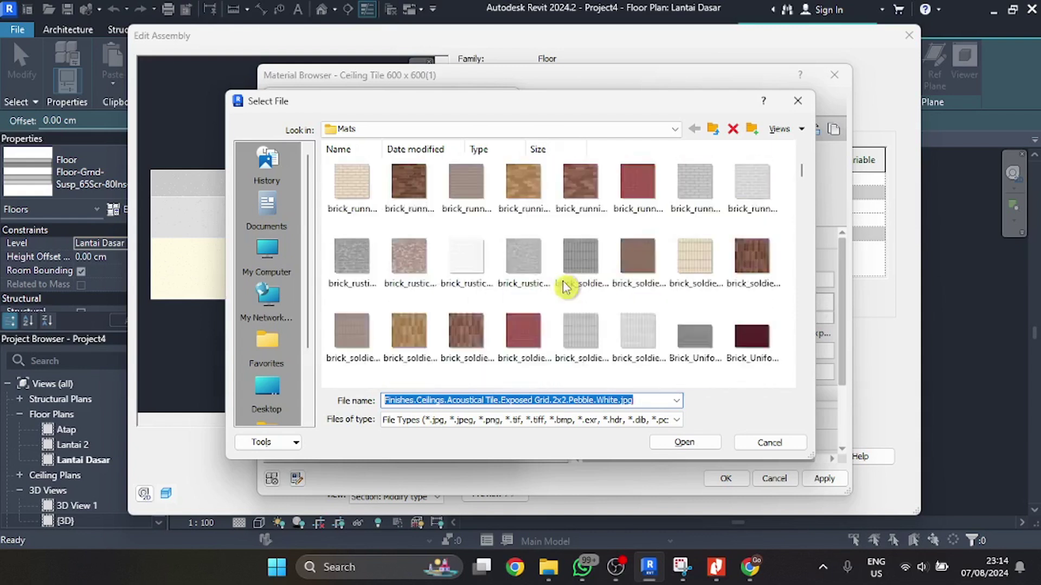
pyautogui.scroll(4, 577, 265)
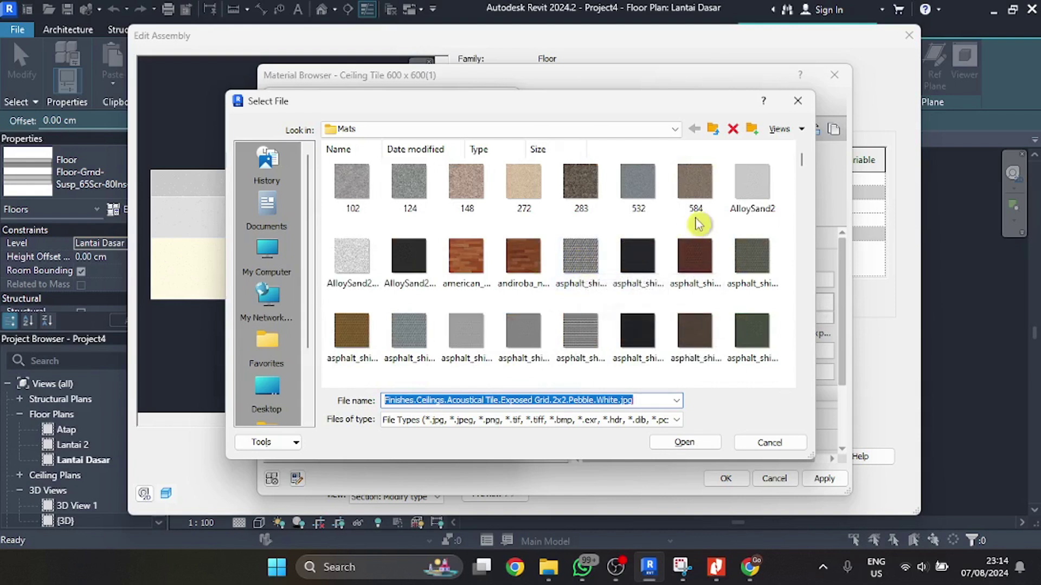
pyautogui.scroll(-5, 694, 222)
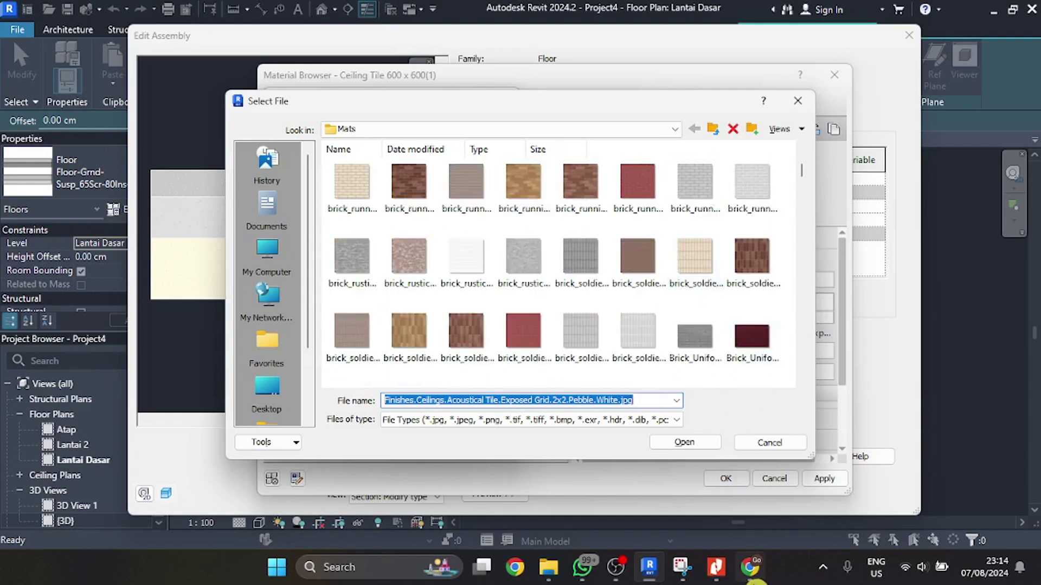
# - Switch to Chrome and browse the Mulia Ceramics product list for available tile textures and their sizes
pyautogui.click(752, 576)
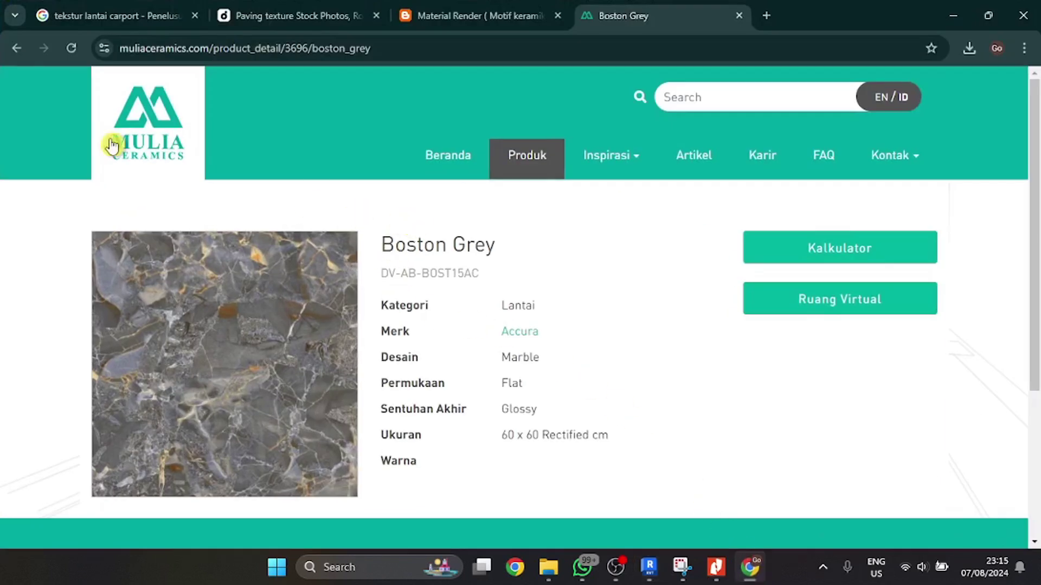
pyautogui.click(13, 52)
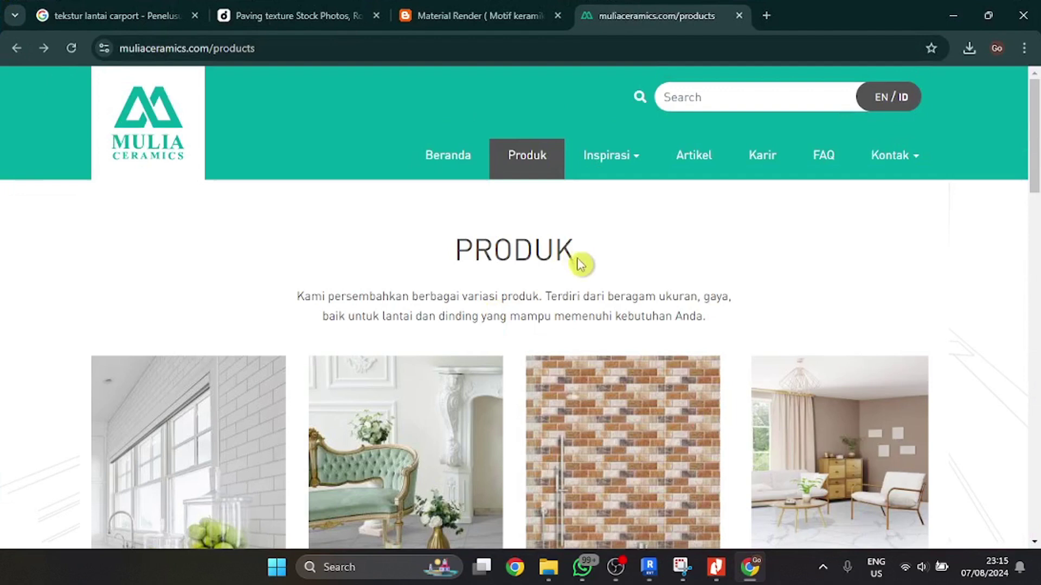
pyautogui.scroll(-5, 586, 263)
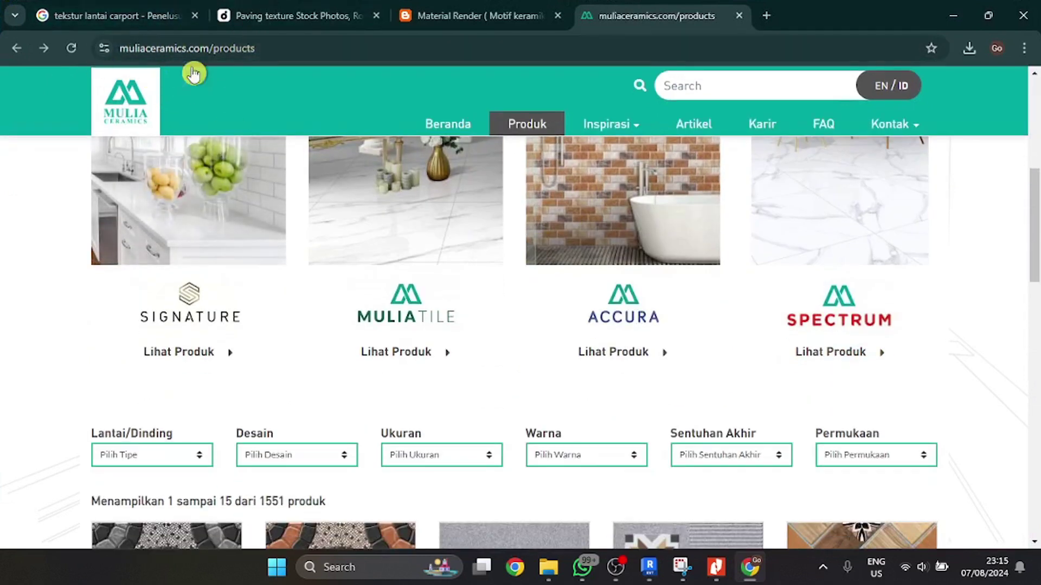
pyautogui.scroll(-7, 309, 148)
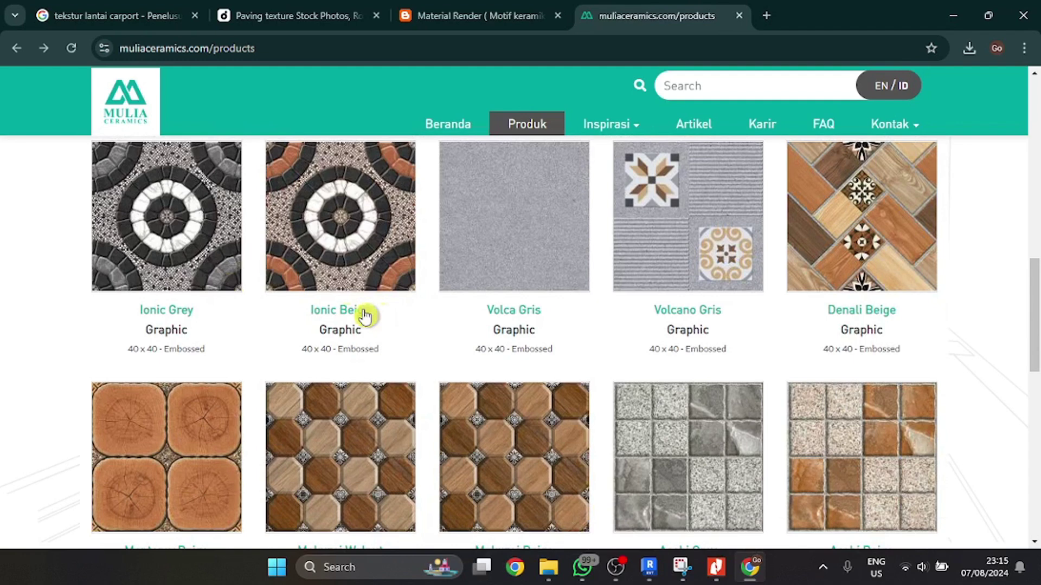
pyautogui.scroll(-6, 274, 263)
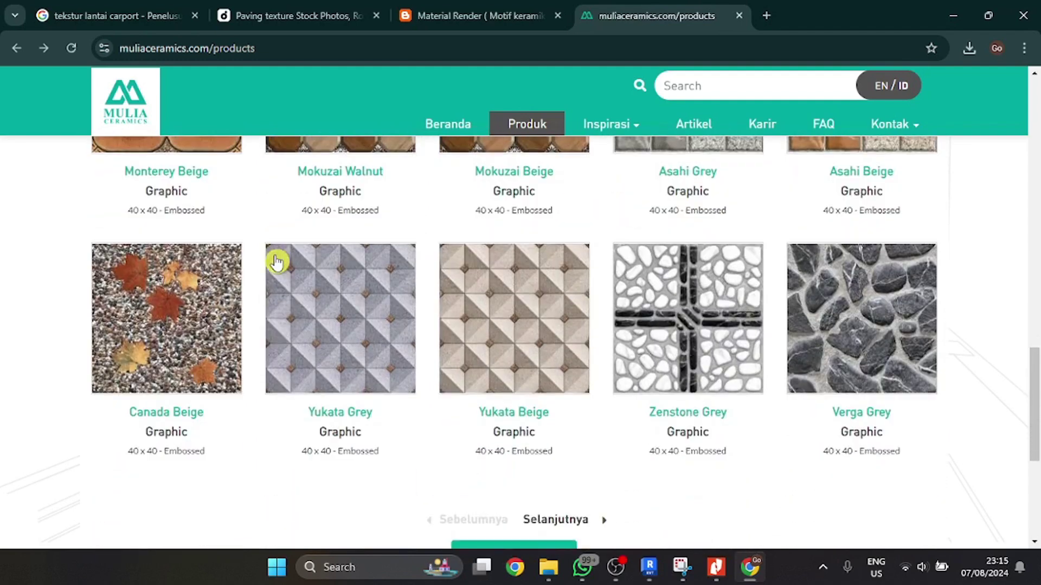
pyautogui.scroll(4, 308, 266)
pyautogui.scroll(5, 304, 252)
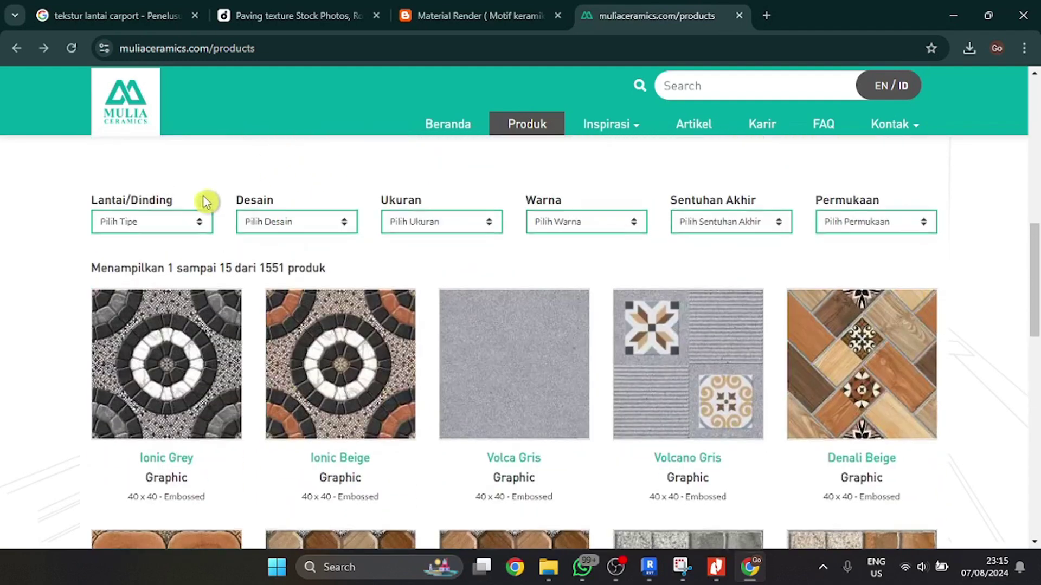
pyautogui.scroll(-4, 238, 217)
pyautogui.scroll(4, 278, 243)
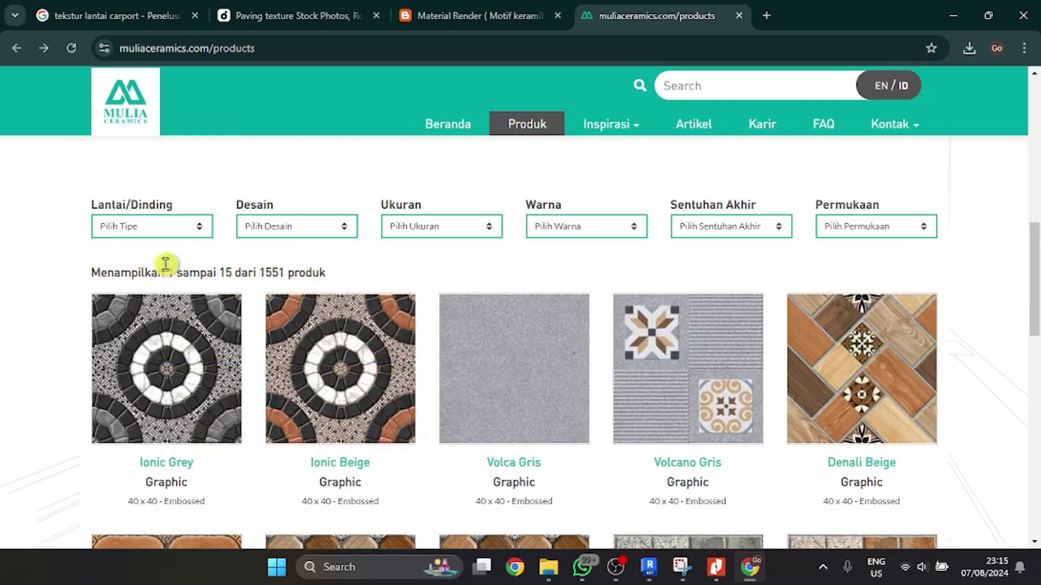
pyautogui.scroll(-10, 504, 297)
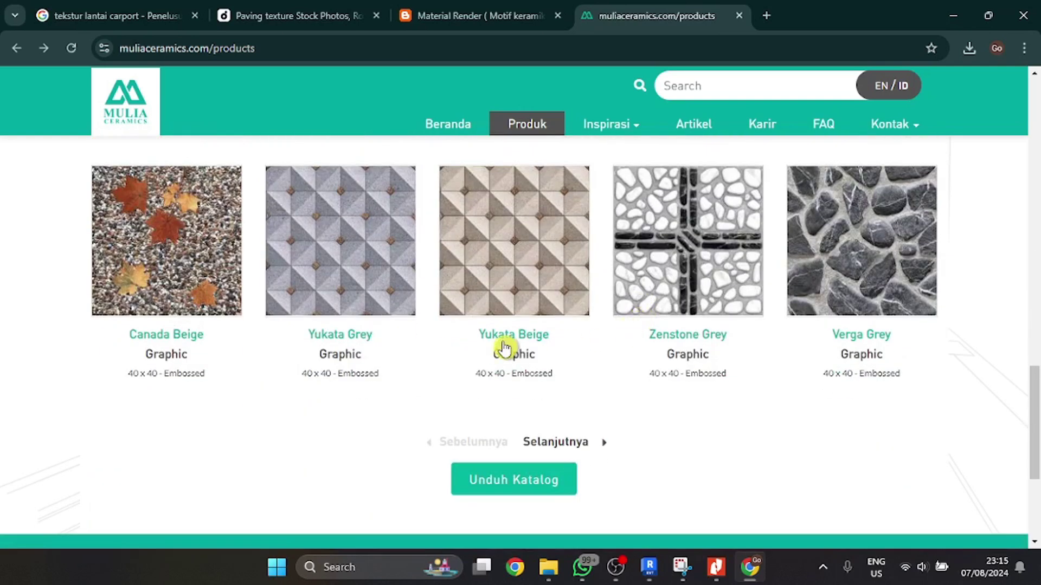
pyautogui.moveTo(744, 579)
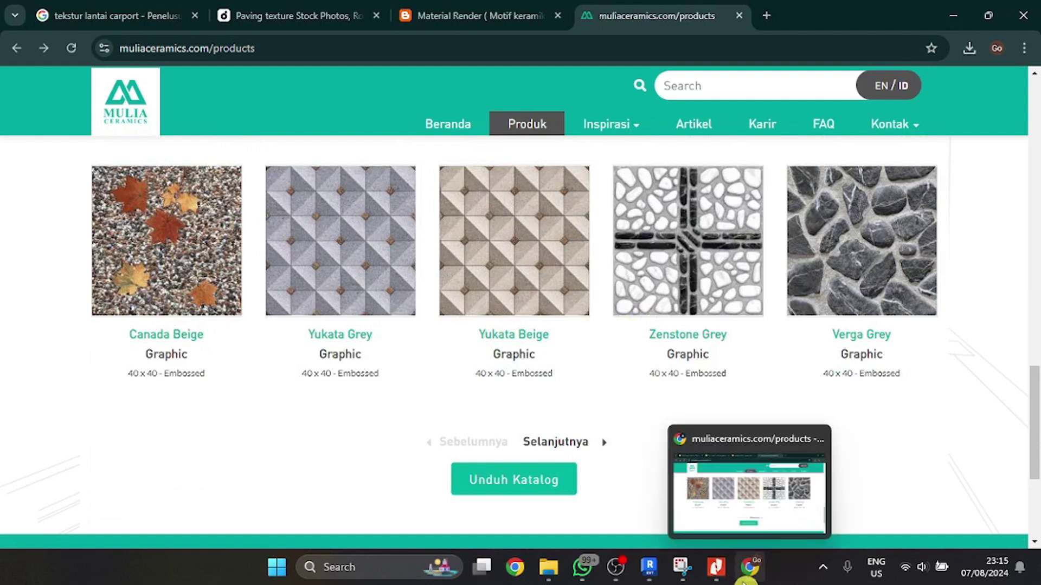
# - Back in Revit, apply gray-and-white-marble-texture-free-vector.jpg from the Latihan Revit folder on drive D as the Keramik Utama appearance image
pyautogui.click(649, 568)
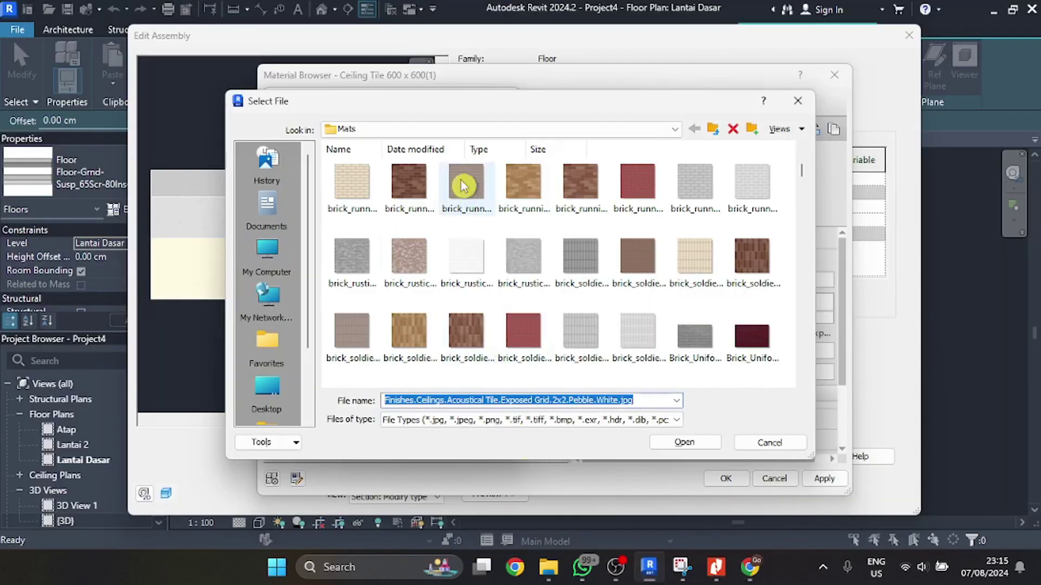
pyautogui.click(660, 129)
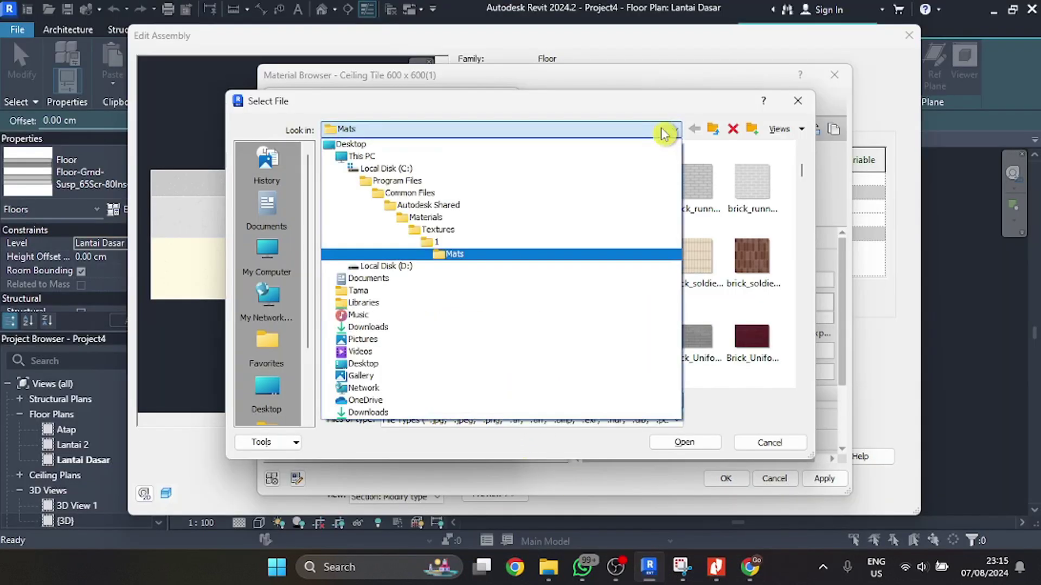
pyautogui.click(549, 270)
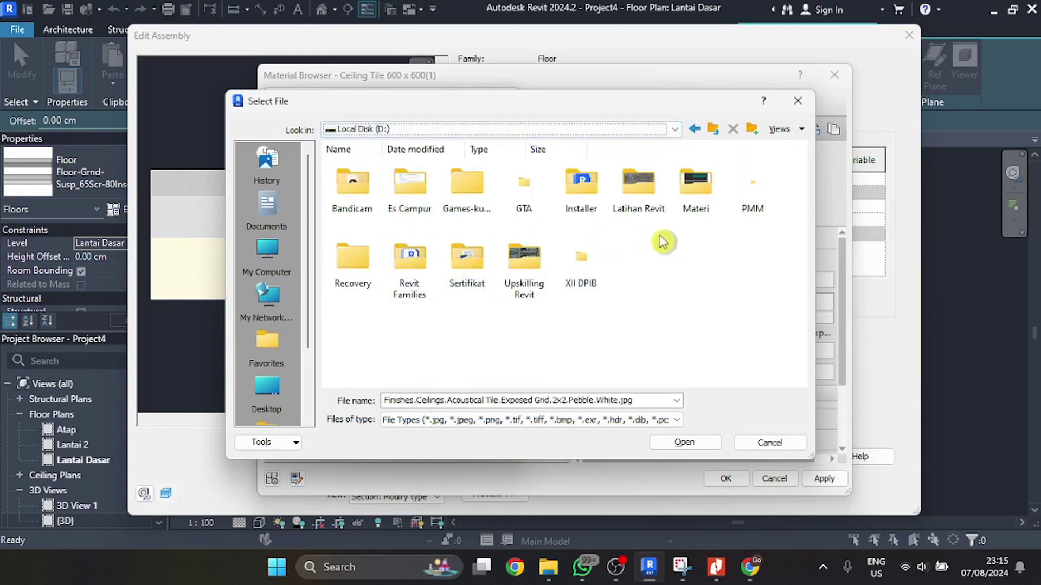
pyautogui.doubleClick(638, 183)
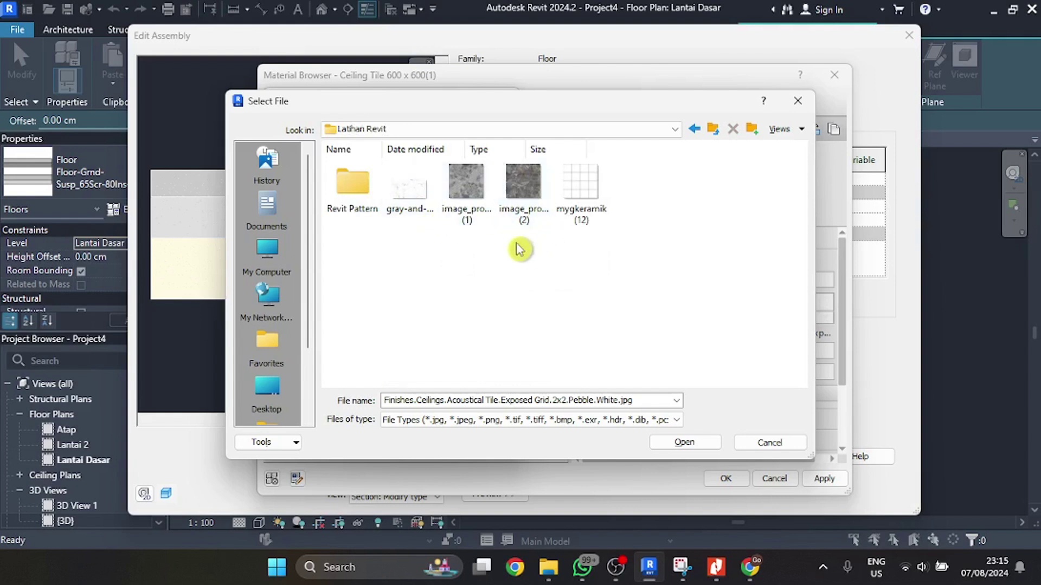
pyautogui.click(408, 202)
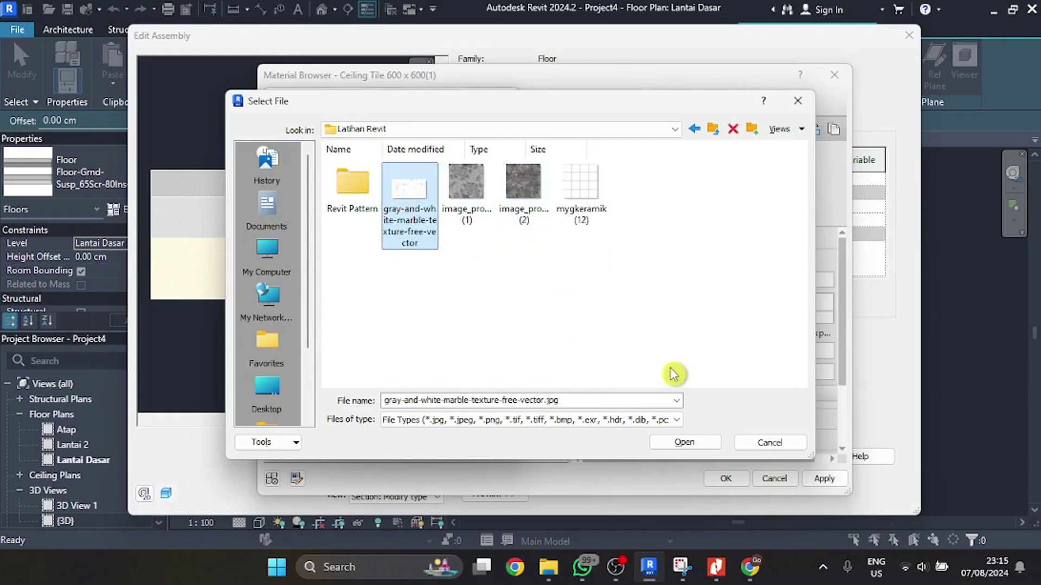
pyautogui.click(687, 444)
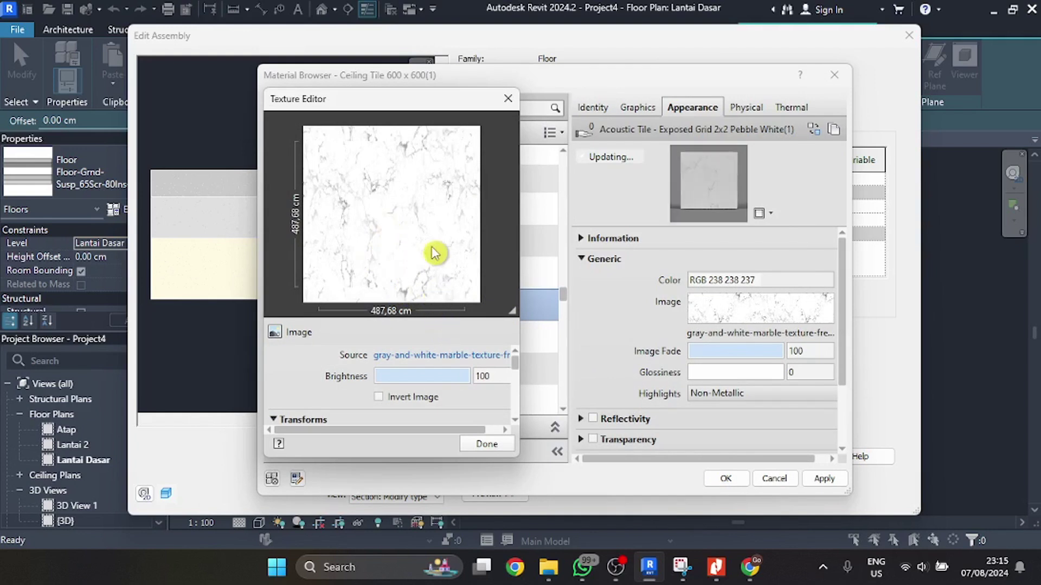
pyautogui.click(484, 445)
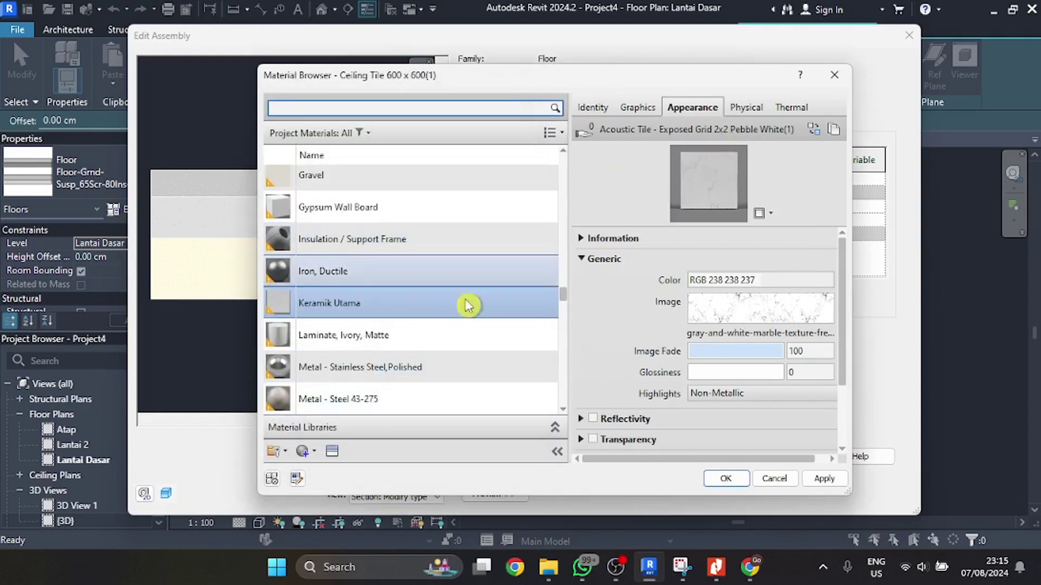
pyautogui.click(806, 477)
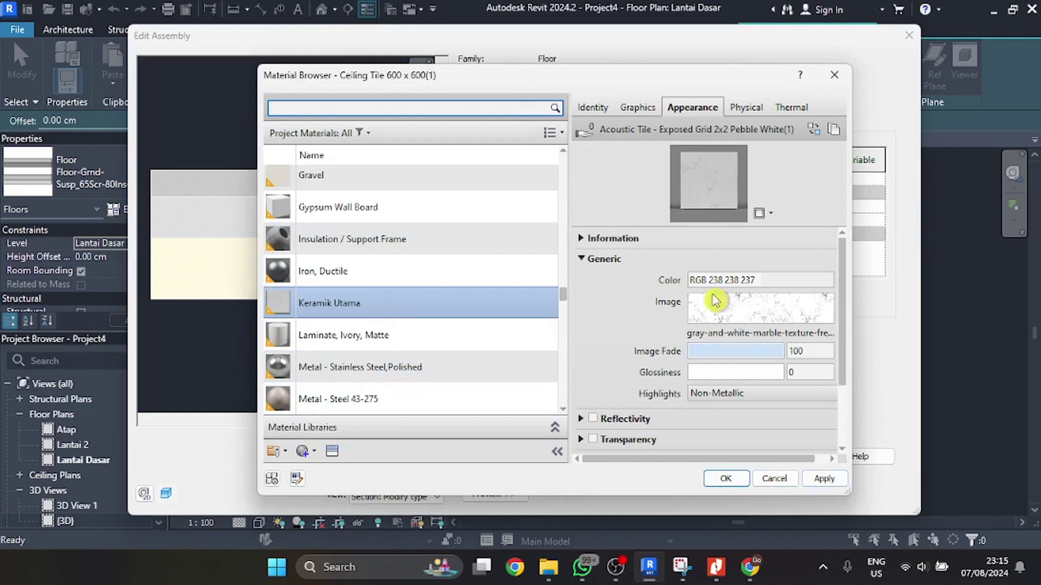
pyautogui.click(824, 482)
pyautogui.click(726, 479)
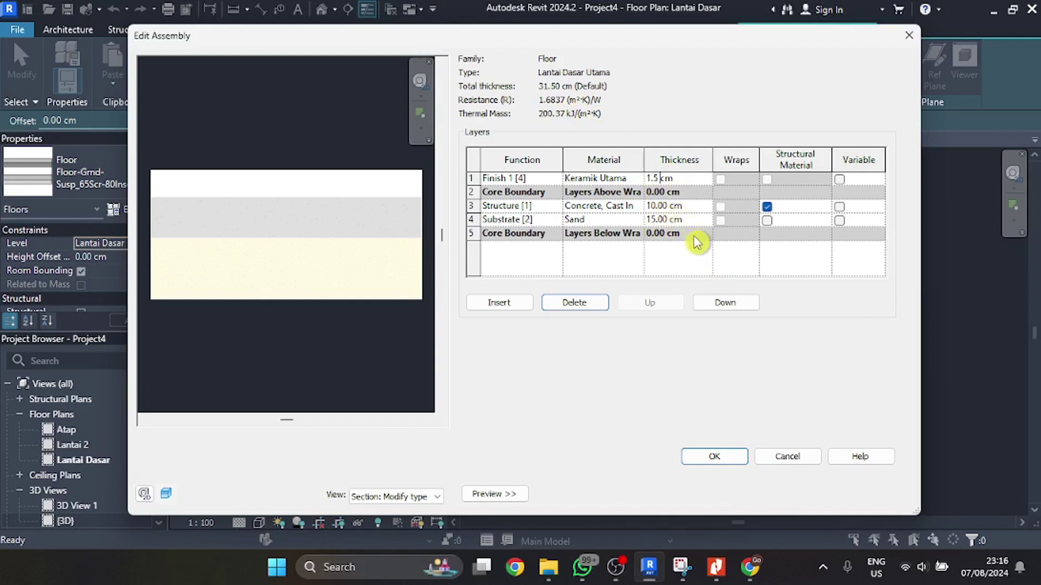
# - Set the Finish 1 layer's thickness to 1.5 cm and accept the Lantai Dasar Utama floor type
pyautogui.press('Return')
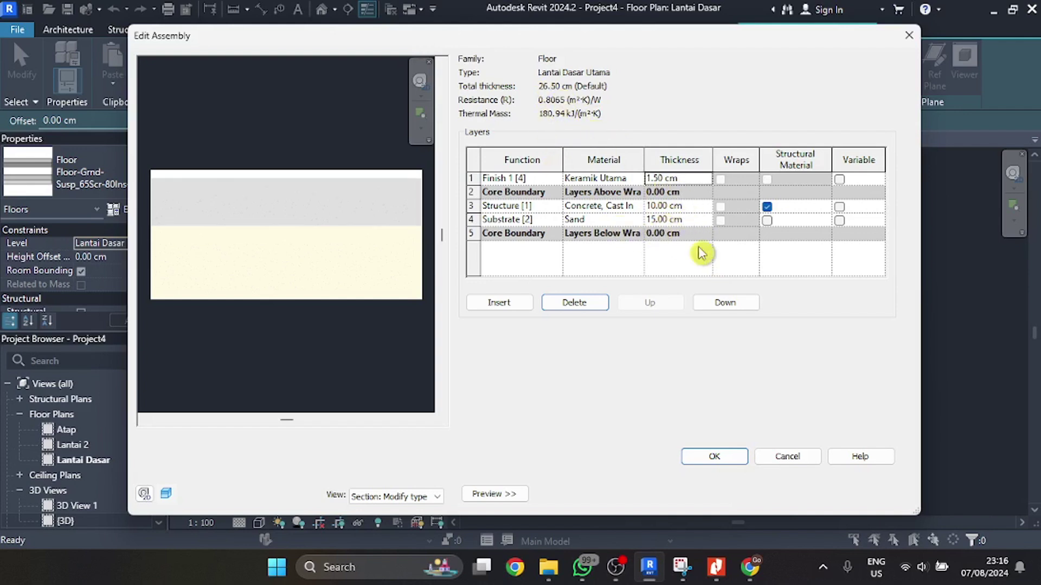
pyautogui.click(722, 457)
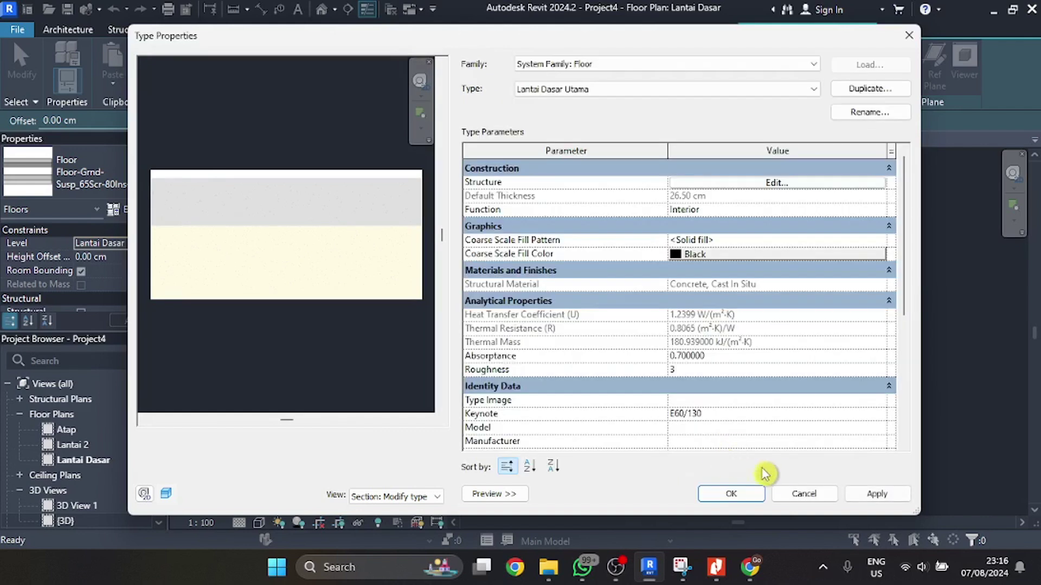
pyautogui.click(710, 493)
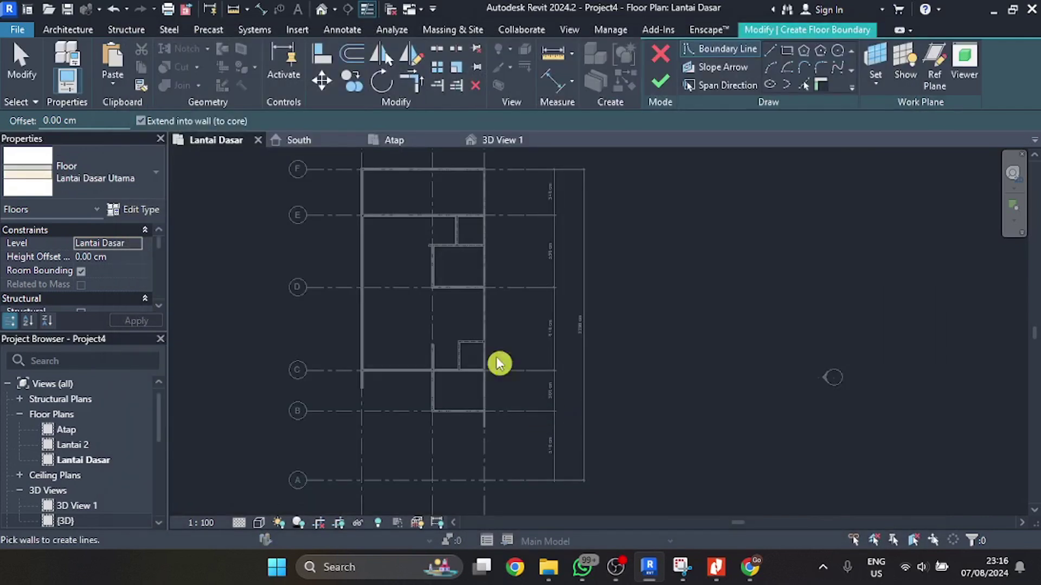
# - Sketch straight floor boundary lines from the left outer wall along grid E for about 696 cm, down the partition, and across to the right outer wall
pyautogui.click(770, 50)
pyautogui.scroll(5, 366, 200)
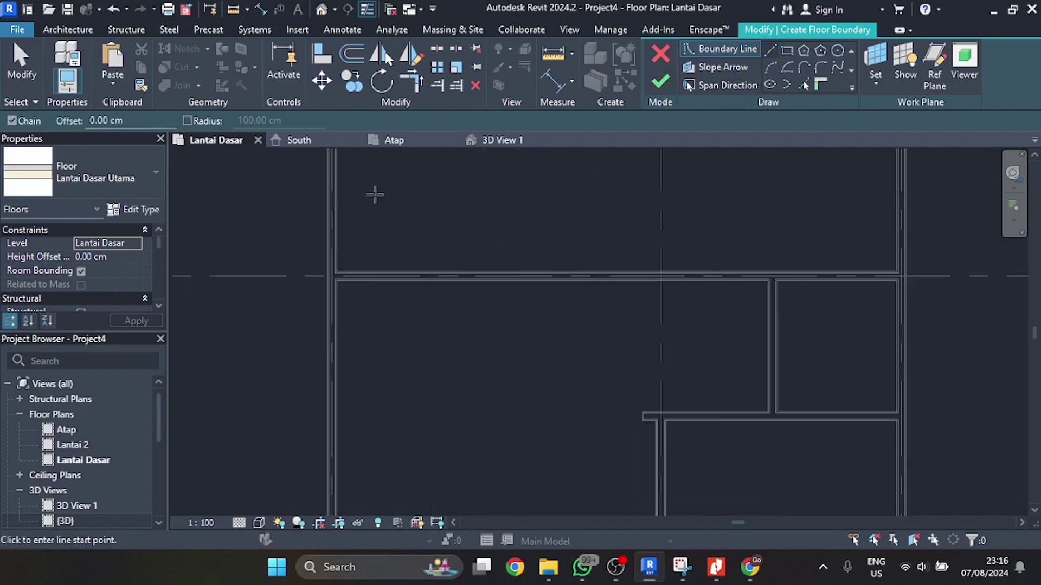
pyautogui.click(335, 279)
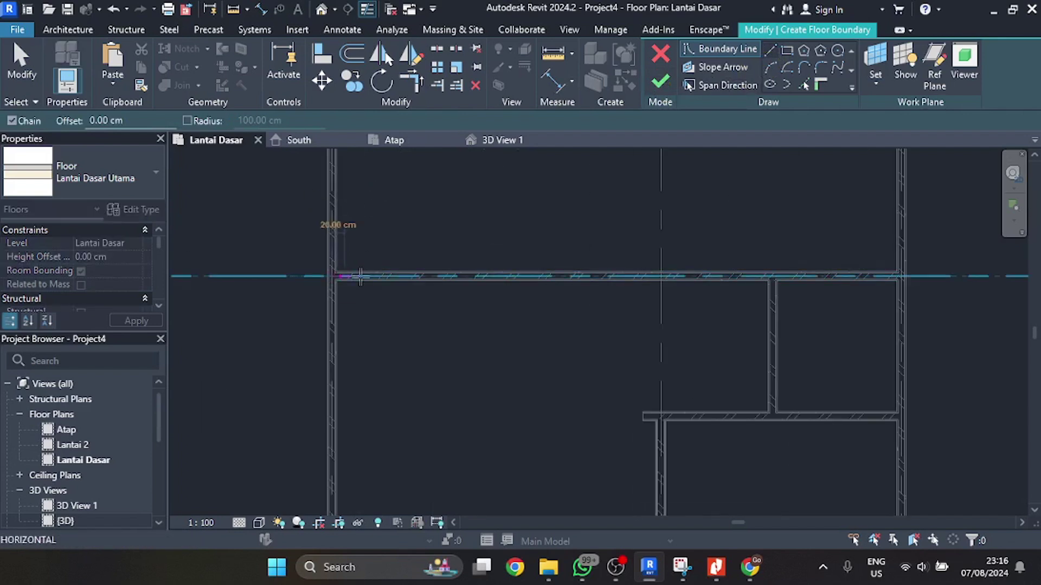
pyautogui.click(772, 277)
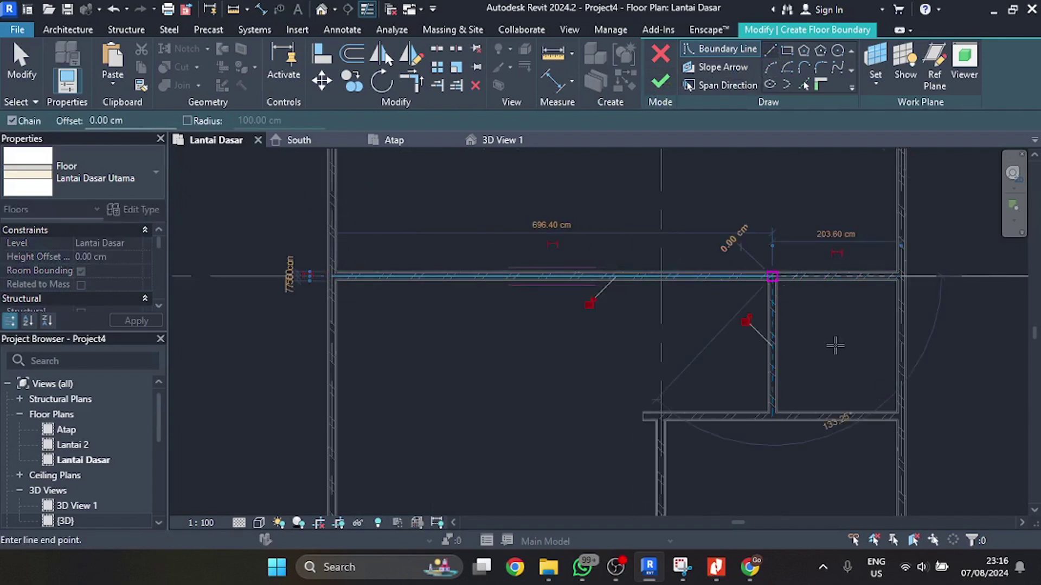
pyautogui.click(771, 416)
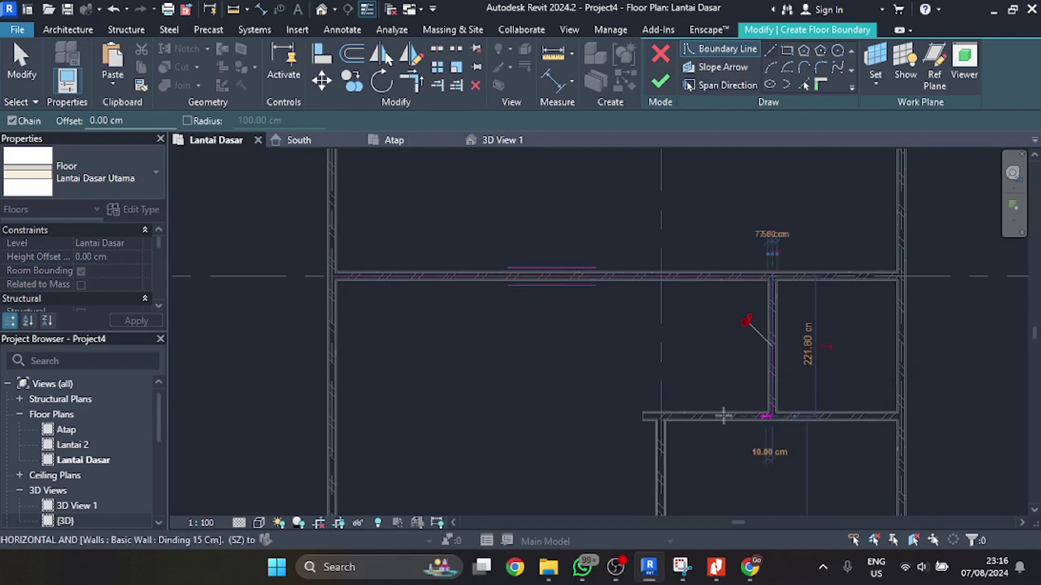
pyautogui.scroll(-2, 695, 327)
pyautogui.scroll(3, 776, 401)
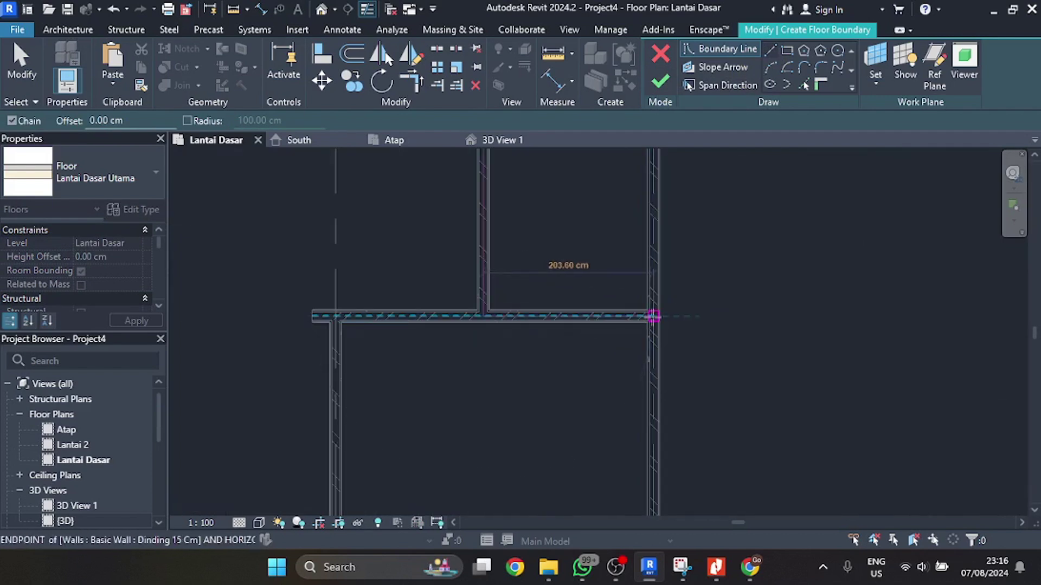
pyautogui.click(650, 315)
# - Continue the floor boundary down the right outer wall and around the small room above grid C, returning to that wall along grid C
pyautogui.scroll(-3, 553, 191)
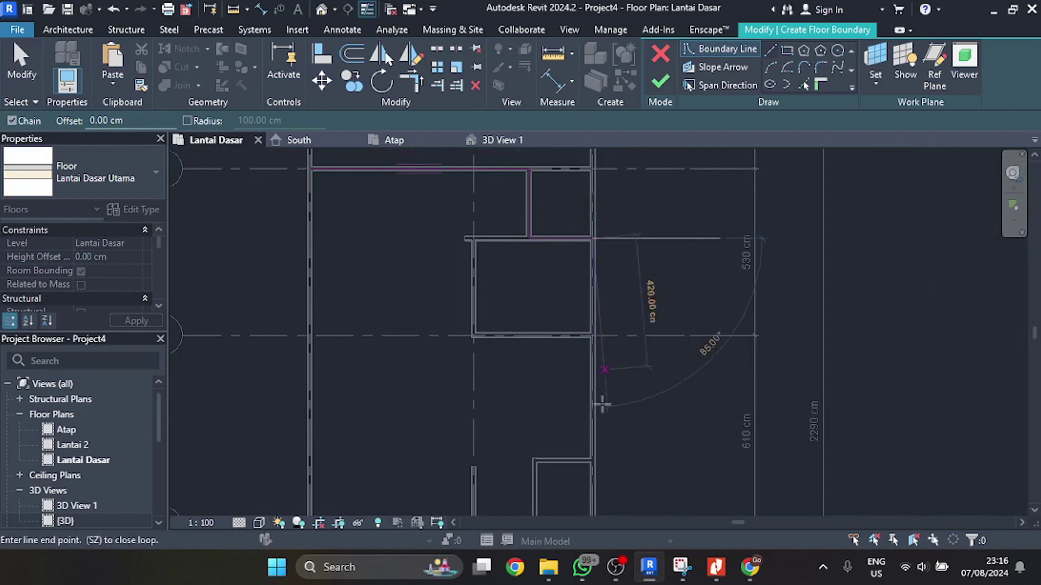
pyautogui.moveTo(666, 325)
pyautogui.mouseDown(button='middle')
pyautogui.moveTo(596, 367)
pyautogui.moveTo(557, 344)
pyautogui.mouseUp(button='middle')
pyautogui.scroll(2, 555, 320)
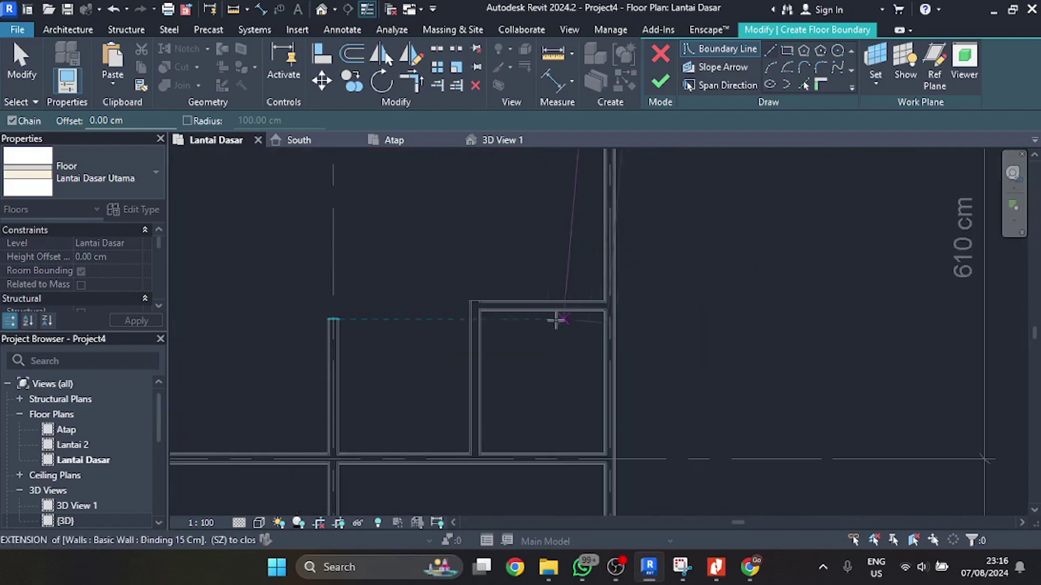
pyautogui.click(611, 304)
pyautogui.click(476, 305)
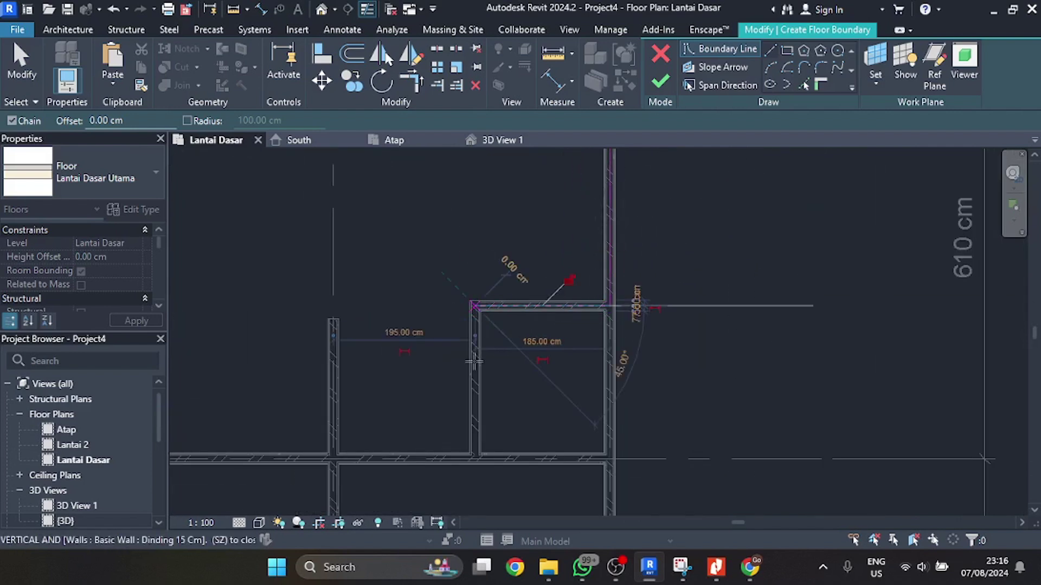
pyautogui.click(475, 459)
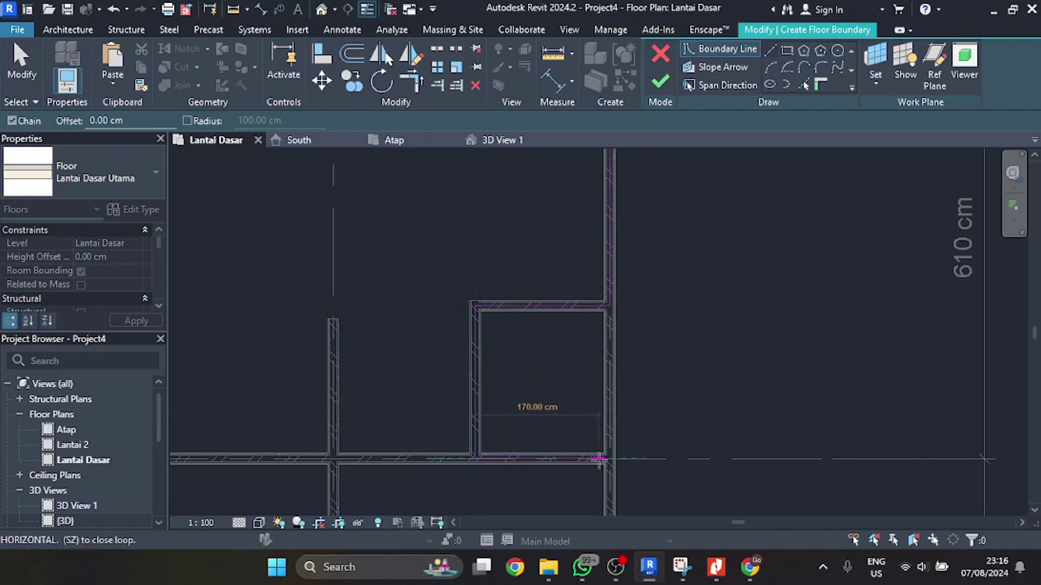
pyautogui.moveTo(599, 457); pyautogui.dragTo(538, 293, button='middle')
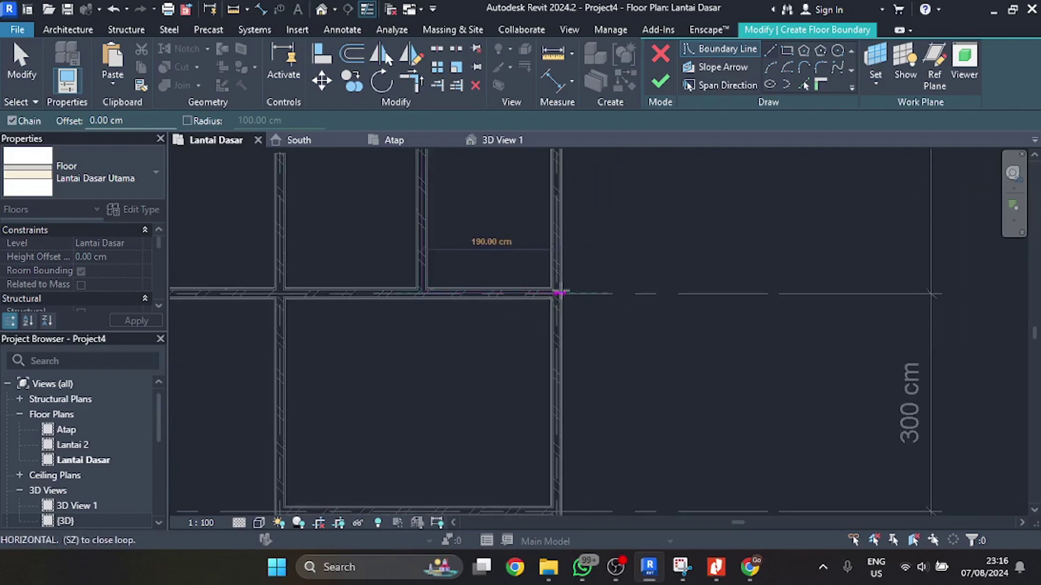
pyautogui.click(555, 293)
# - Continue the floor boundary down the right outer wall to grid B, then along the grid B wall to its left corner
pyautogui.moveTo(553, 432); pyautogui.dragTo(569, 490, button='middle')
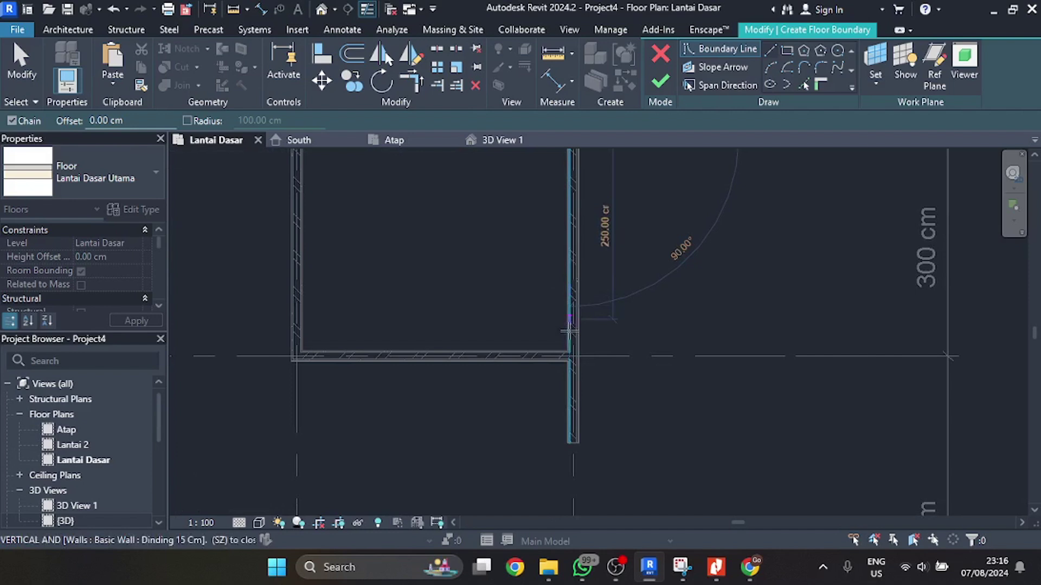
pyautogui.scroll(3, 570, 358)
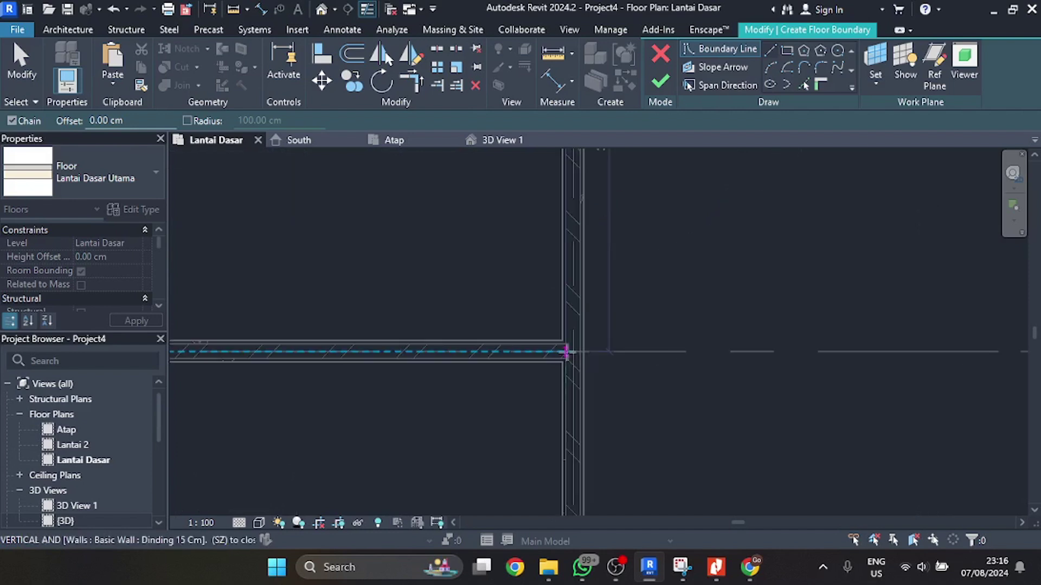
pyautogui.scroll(-2, 672, 325)
pyautogui.click(612, 341)
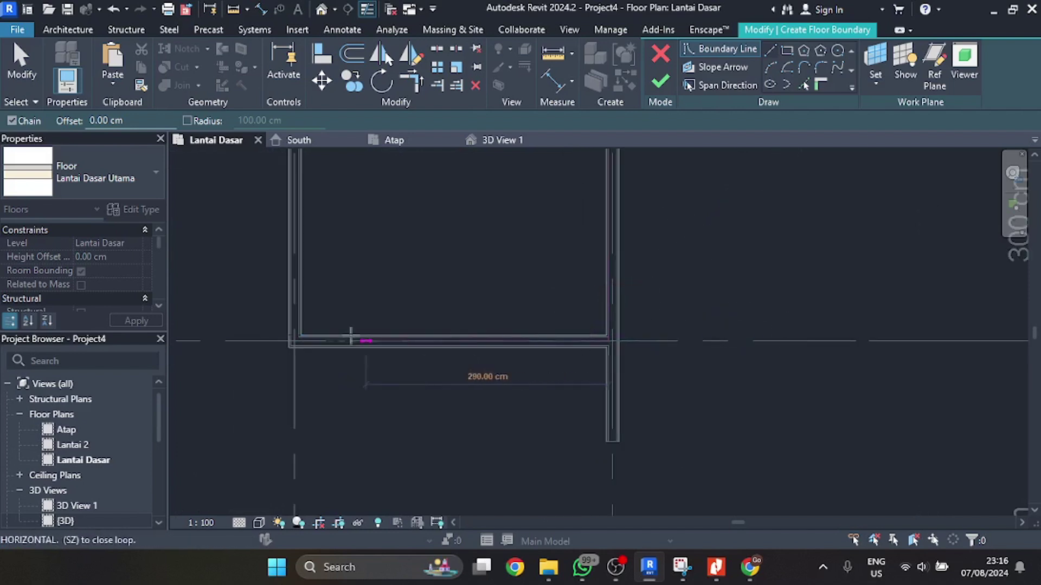
pyautogui.click(295, 341)
# - Extend the floor boundary up the partition on grid 2 to grid C, then about 525 cm along grid C to the left outer wall
pyautogui.moveTo(303, 358); pyautogui.dragTo(365, 352, button='middle')
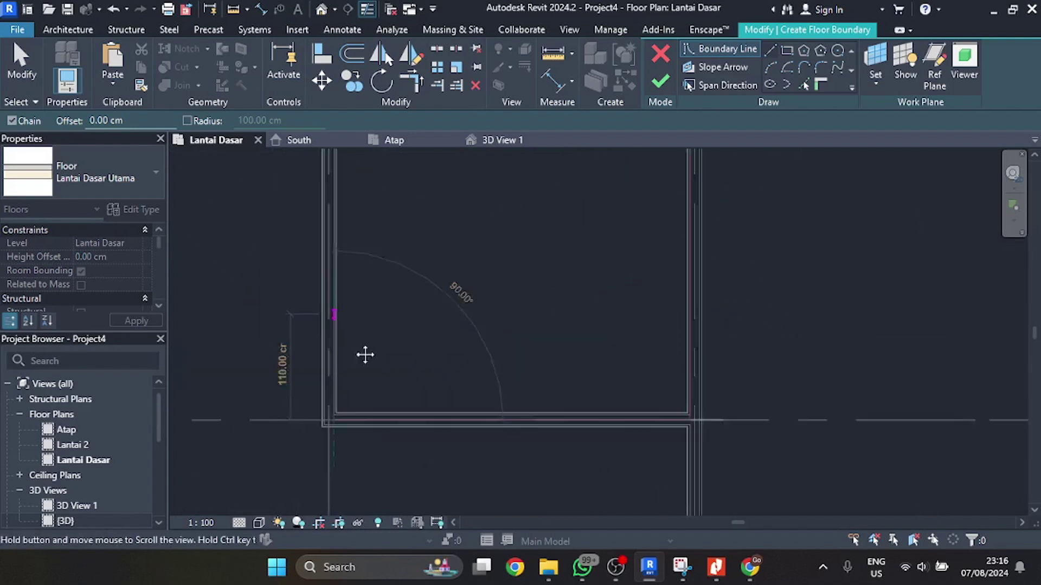
pyautogui.scroll(-2, 430, 337)
pyautogui.scroll(-2, 431, 336)
pyautogui.moveTo(435, 360); pyautogui.dragTo(431, 319, button='middle')
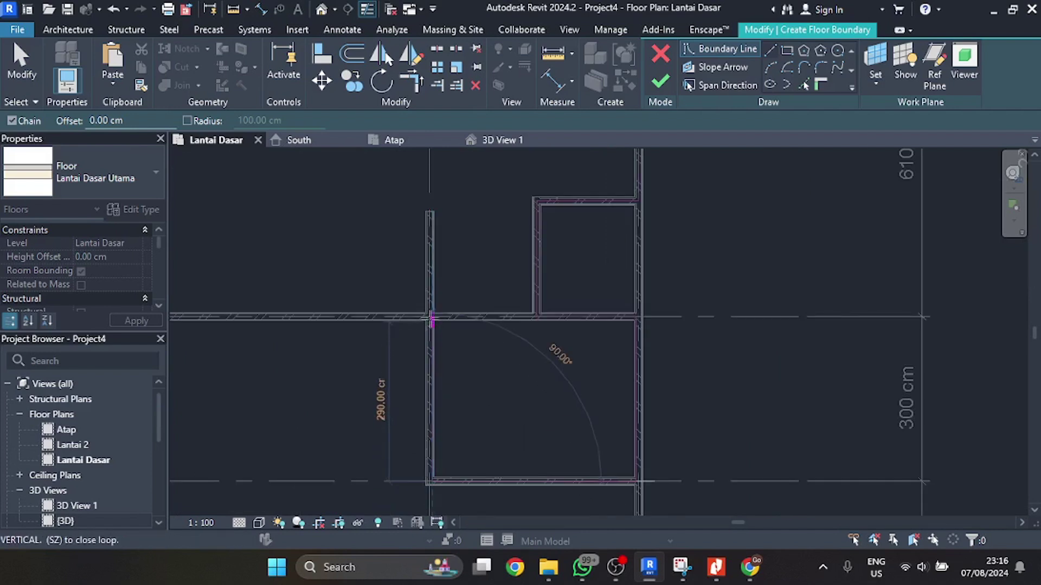
pyautogui.click(432, 317)
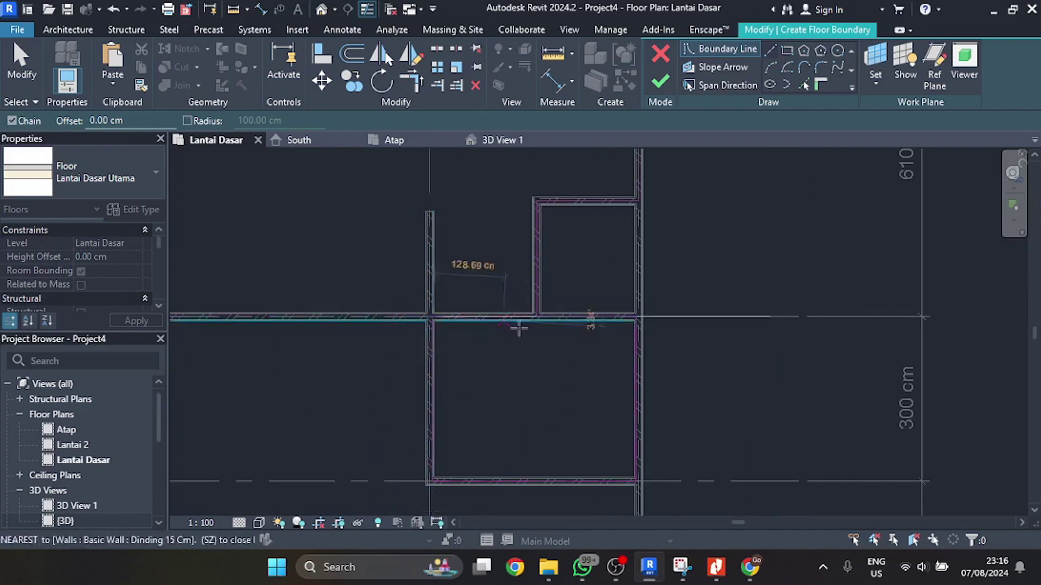
pyautogui.moveTo(516, 327); pyautogui.dragTo(718, 323, button='middle')
pyautogui.click(345, 313)
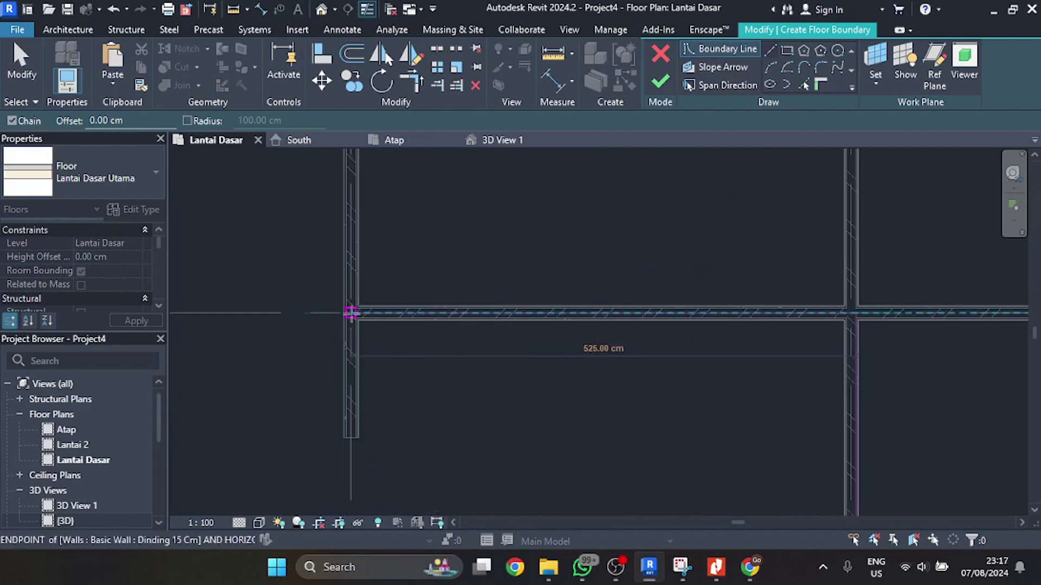
# - Close the boundary loop up the left outer wall to grid E and finish the Lantai Dasar Utama floor
pyautogui.moveTo(440, 337); pyautogui.dragTo(437, 294, button='middle')
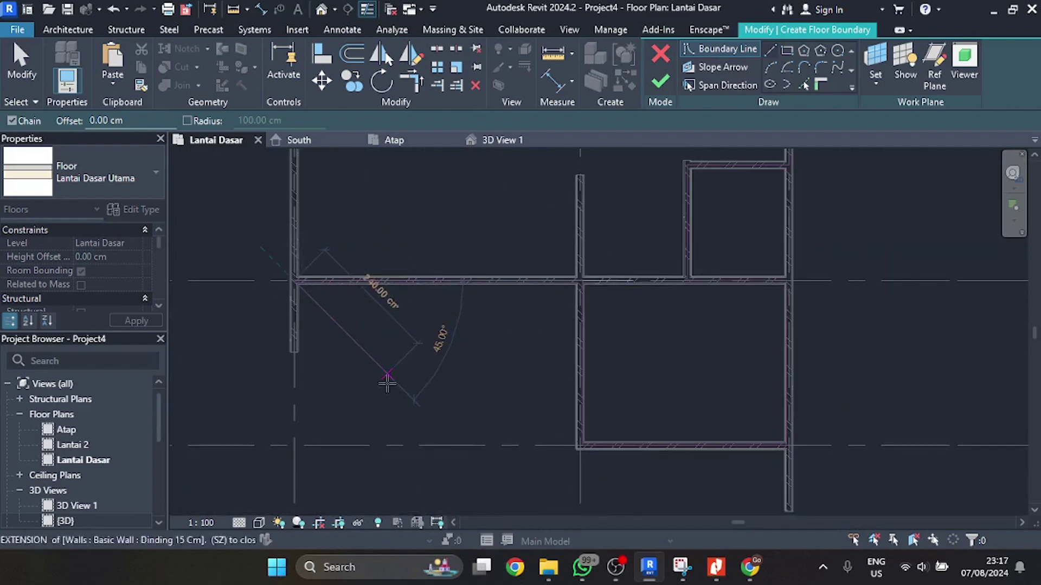
pyautogui.scroll(-5, 485, 369)
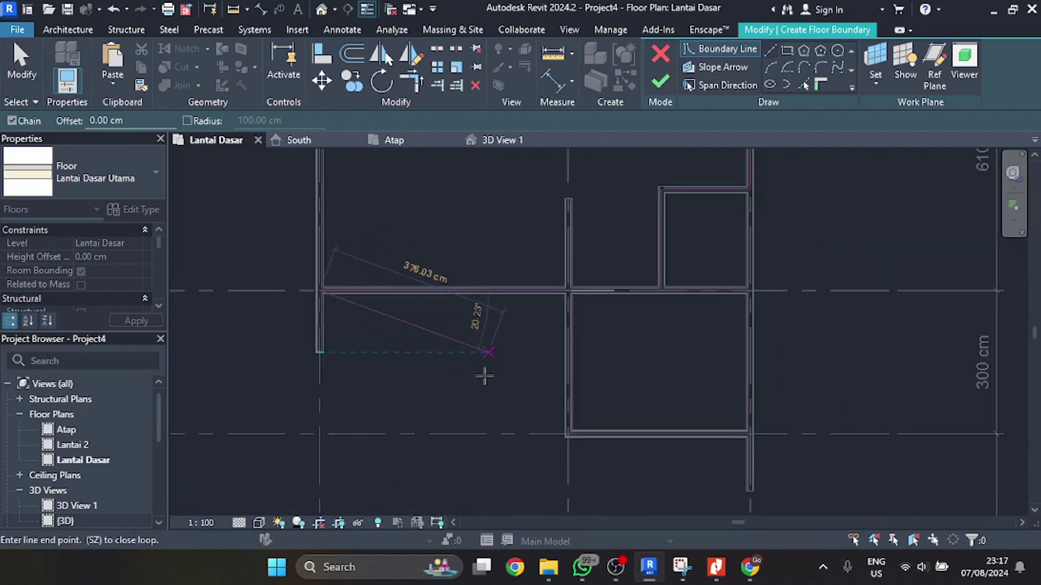
pyautogui.scroll(3, 427, 223)
pyautogui.scroll(4, 427, 222)
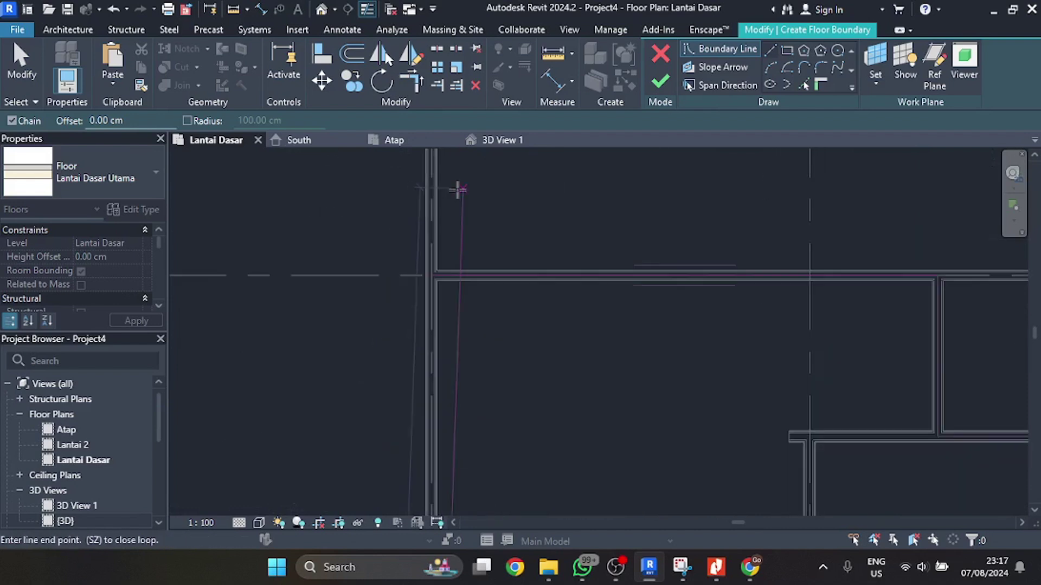
pyautogui.click(430, 296)
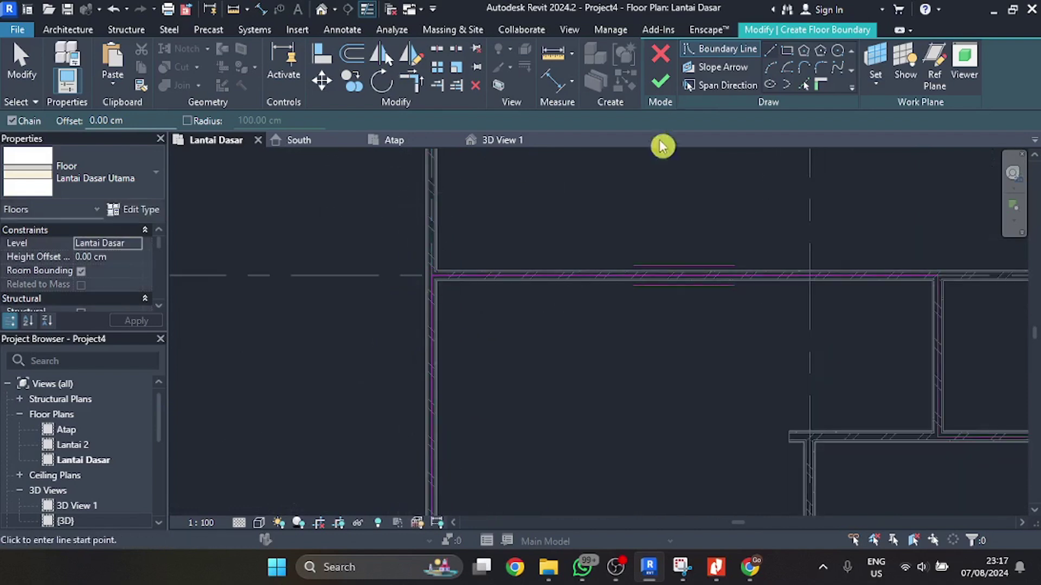
pyautogui.click(661, 84)
pyautogui.scroll(-4, 325, 227)
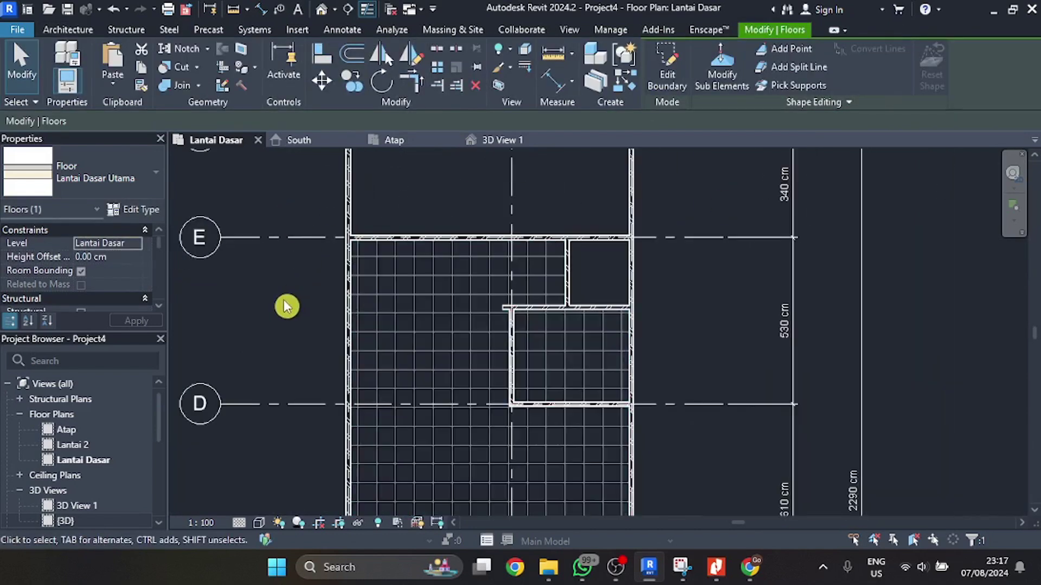
pyautogui.click(286, 307)
pyautogui.scroll(-3, 546, 312)
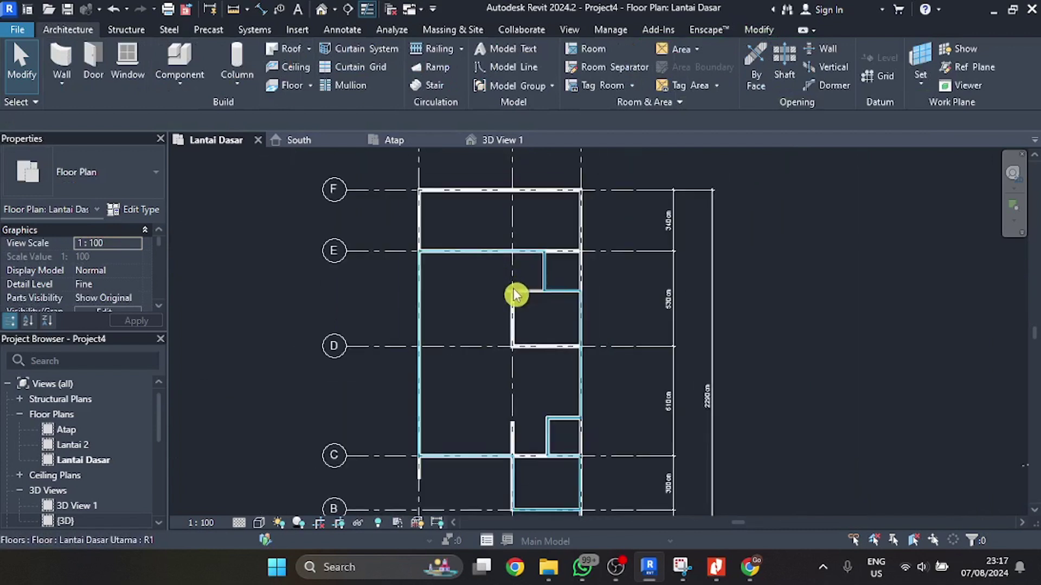
# - Examine the marble-textured ground floor inside the rooms in 3D View 1
pyautogui.scroll(5, 532, 379)
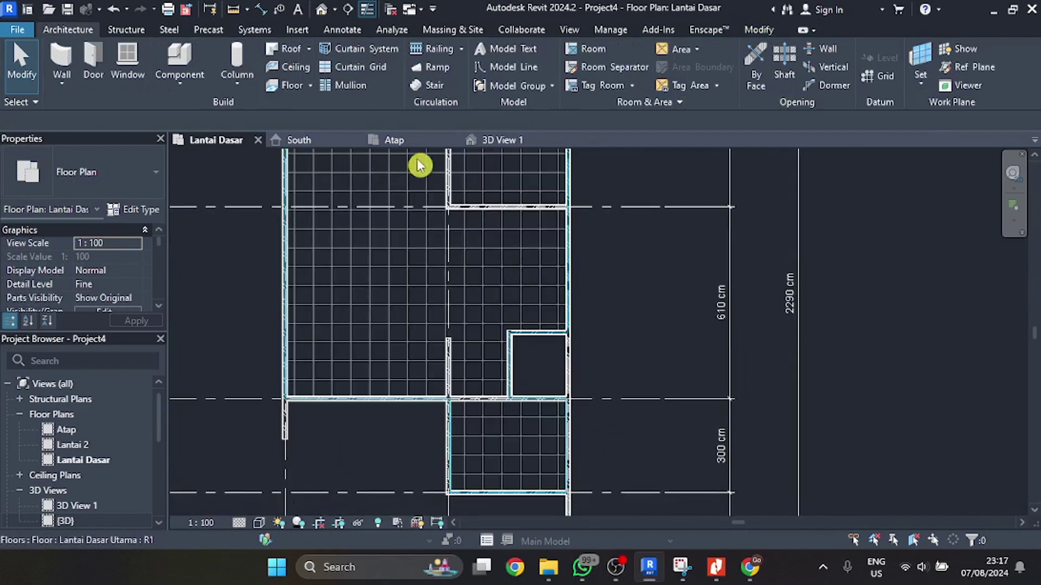
pyautogui.click(502, 142)
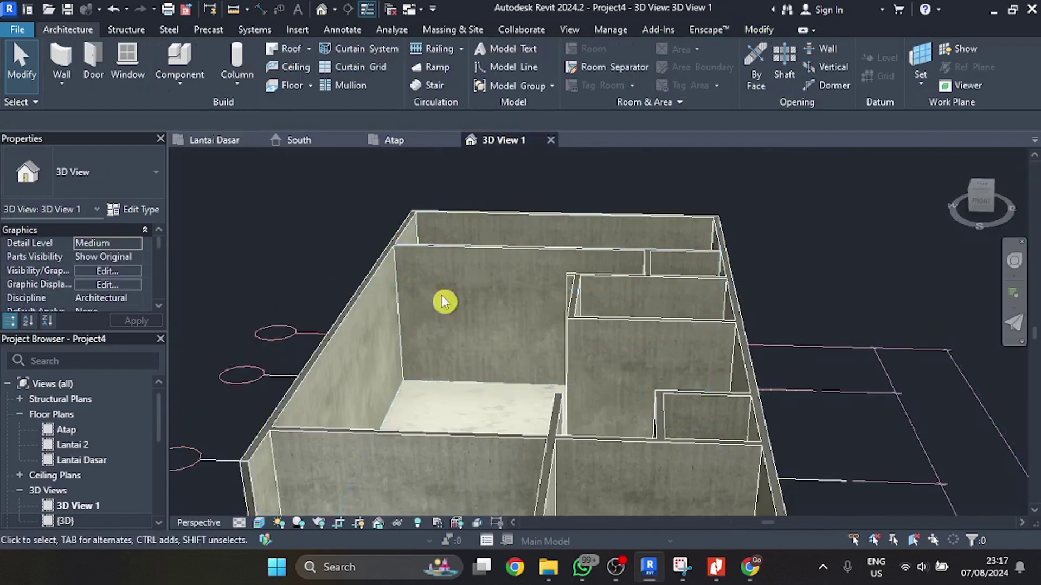
pyautogui.scroll(-3, 444, 302)
pyautogui.keyDown('shift'); pyautogui.moveTo(429, 239); pyautogui.dragTo(458, 454, button='middle'); pyautogui.keyUp('shift')
pyautogui.scroll(4, 475, 242)
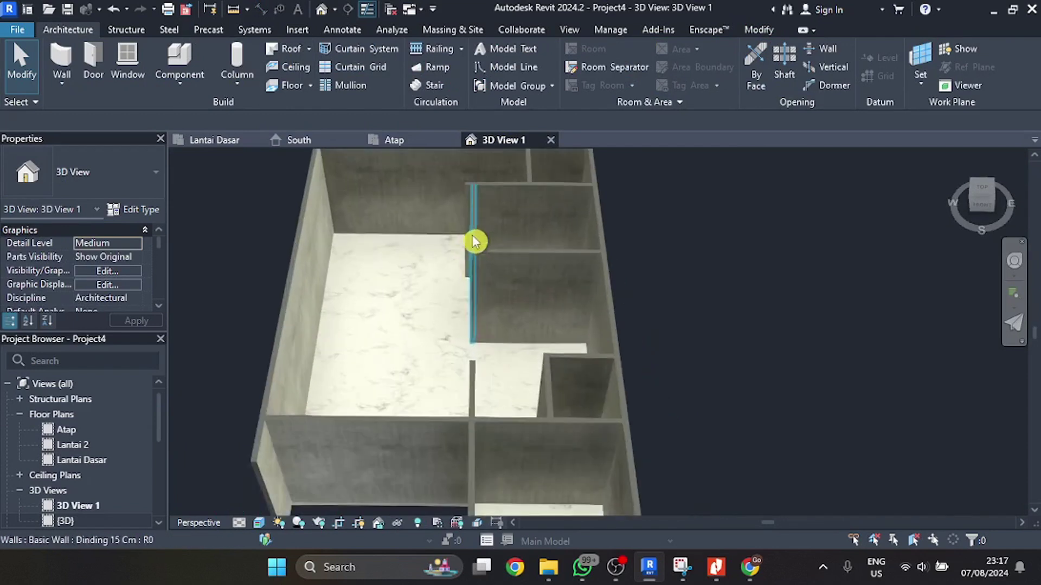
pyautogui.scroll(5, 402, 363)
pyautogui.keyDown('shift'); pyautogui.moveTo(460, 351); pyautogui.dragTo(521, 332, button='middle'); pyautogui.keyUp('shift')
pyautogui.scroll(-5, 509, 225)
pyautogui.scroll(-3, 599, 352)
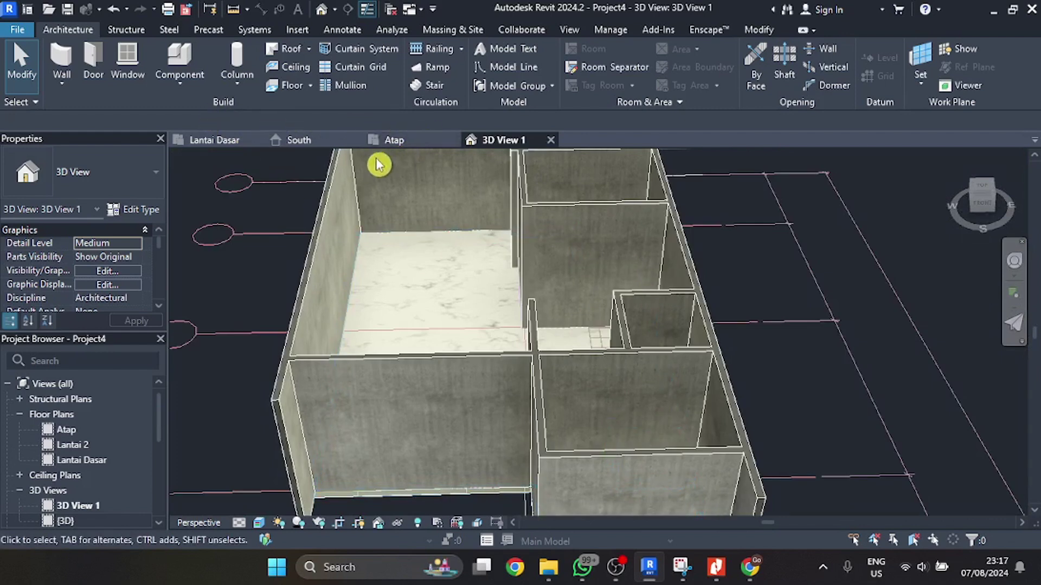
# - On the Lantai Dasar plan, start another floor and sketch a rectangle about 512.5 cm wide in the open area below grid C, left of grid 2
pyautogui.click(217, 142)
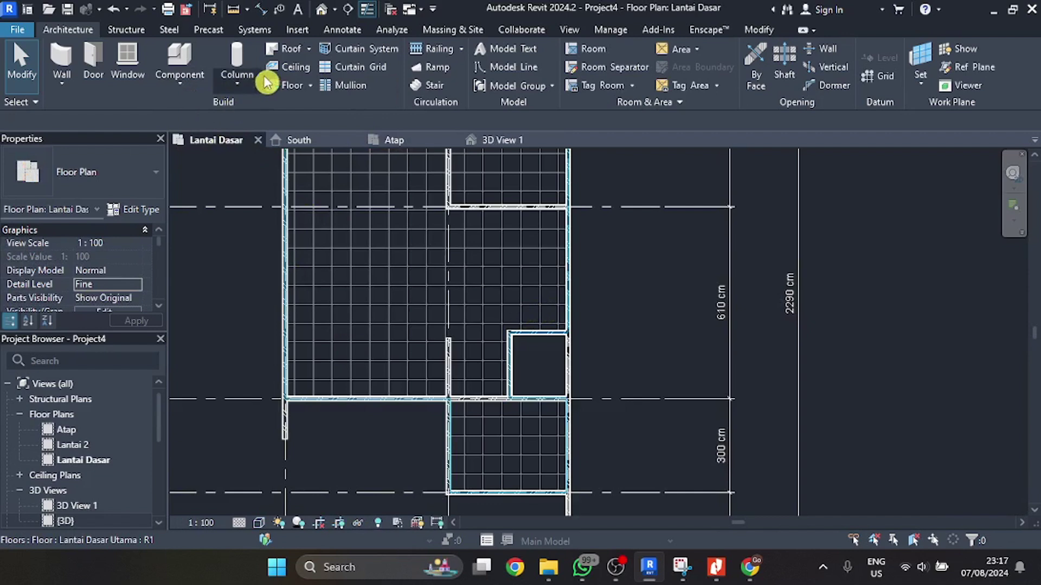
pyautogui.click(291, 85)
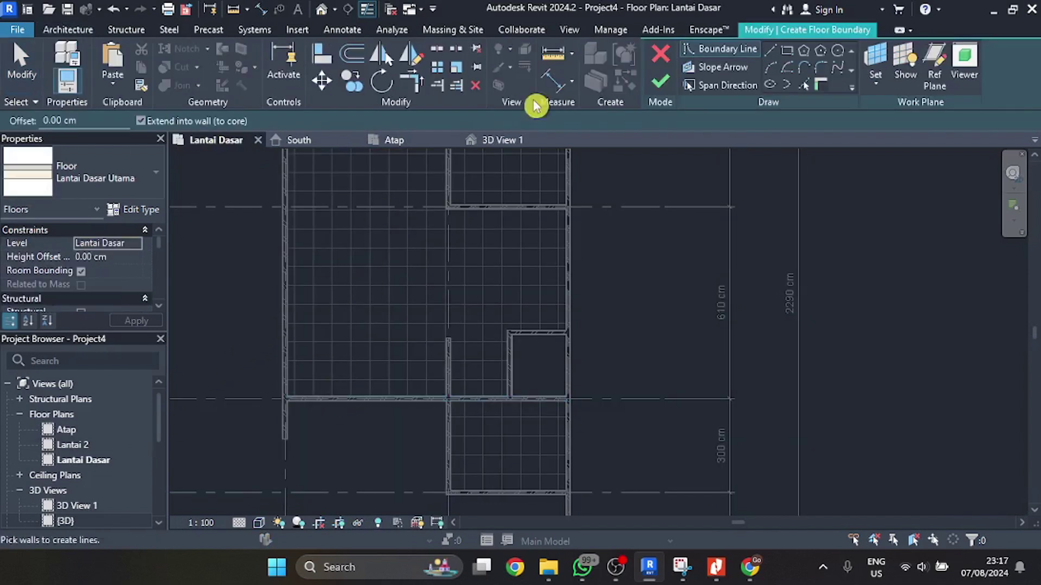
pyautogui.click(786, 51)
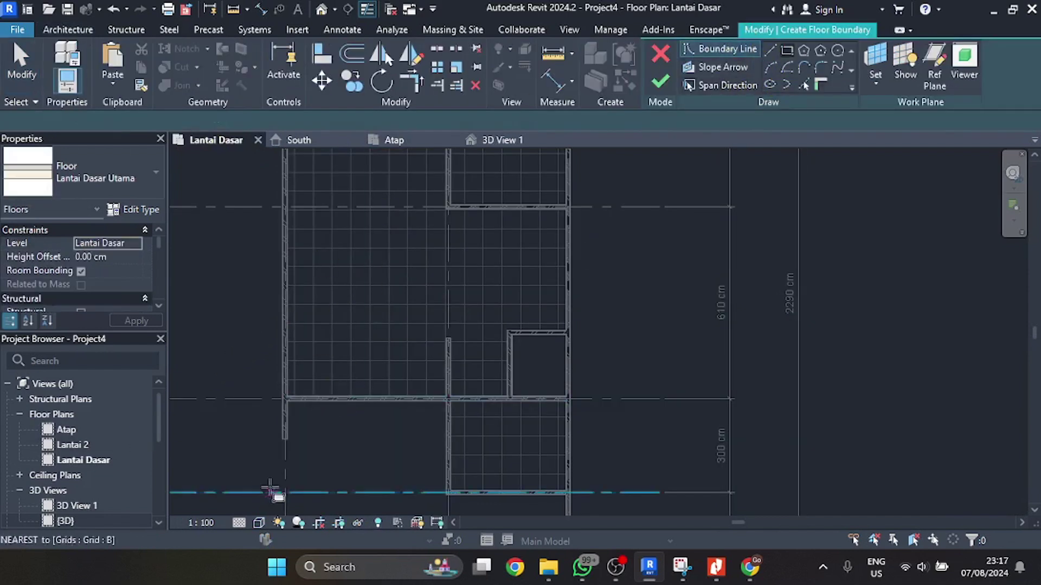
pyautogui.click(287, 404)
pyautogui.scroll(2, 379, 482)
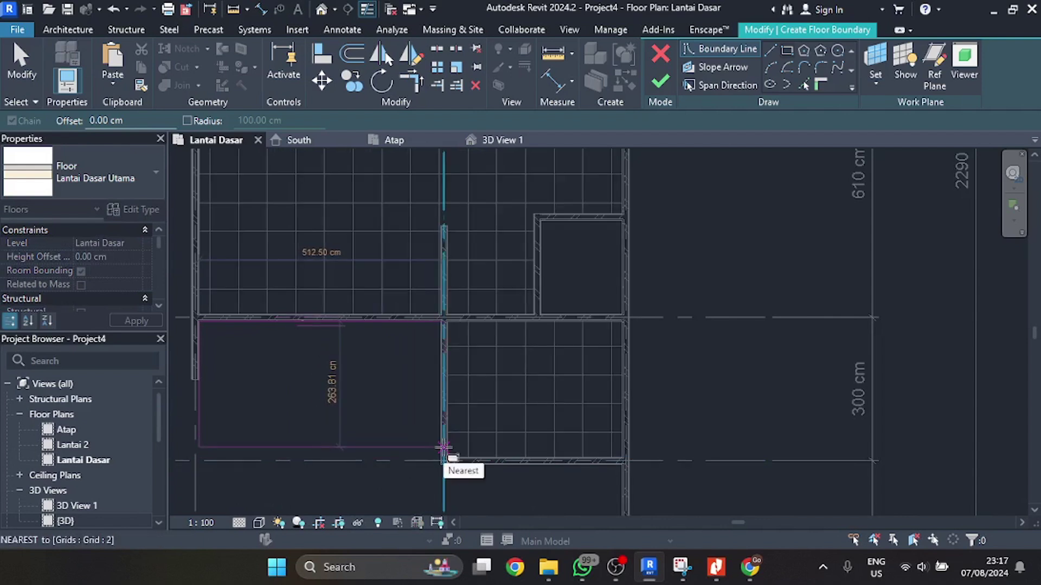
pyautogui.click(442, 422)
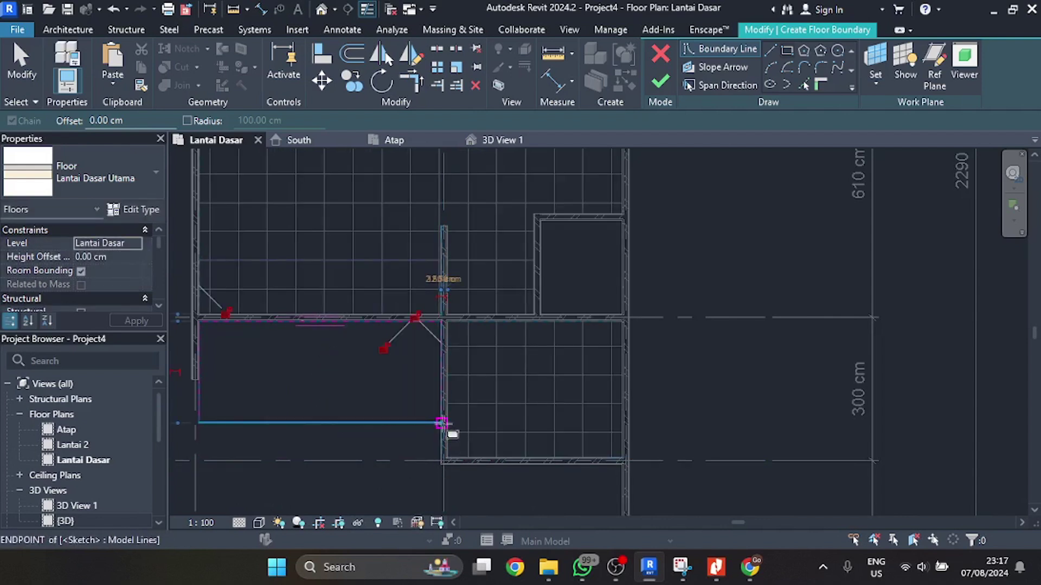
# - Set the new floor's Height Offset From Level to -2 cm and finish its sketch
pyautogui.click(98, 247)
pyautogui.click(131, 255)
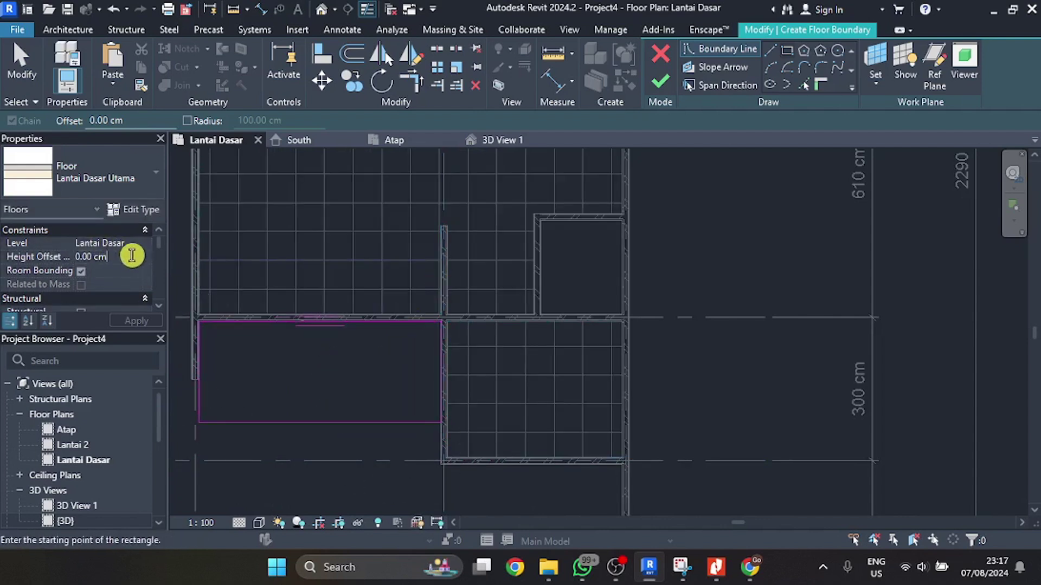
pyautogui.click(34, 258)
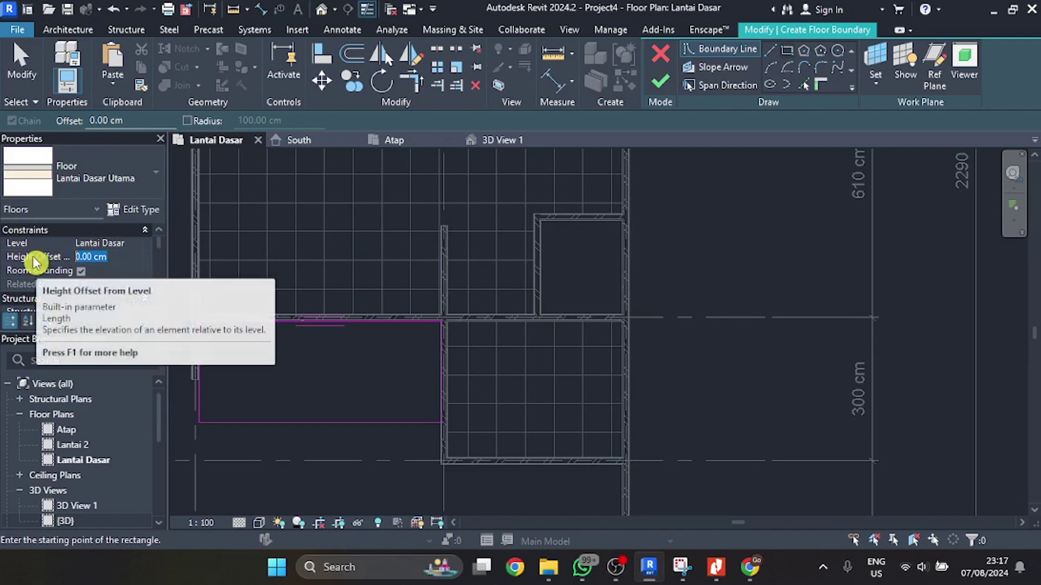
pyautogui.write('-2')
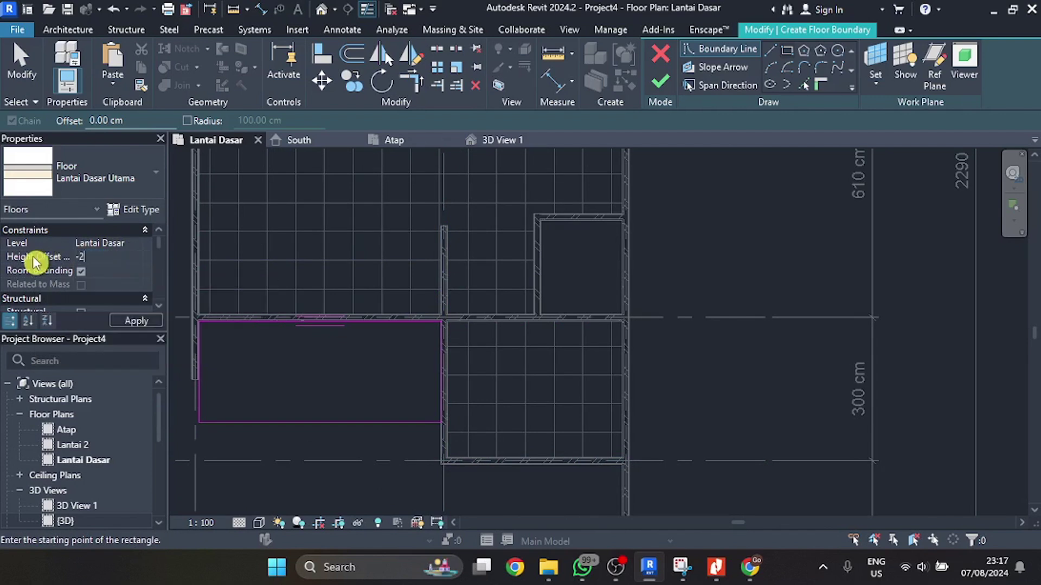
pyautogui.click(136, 321)
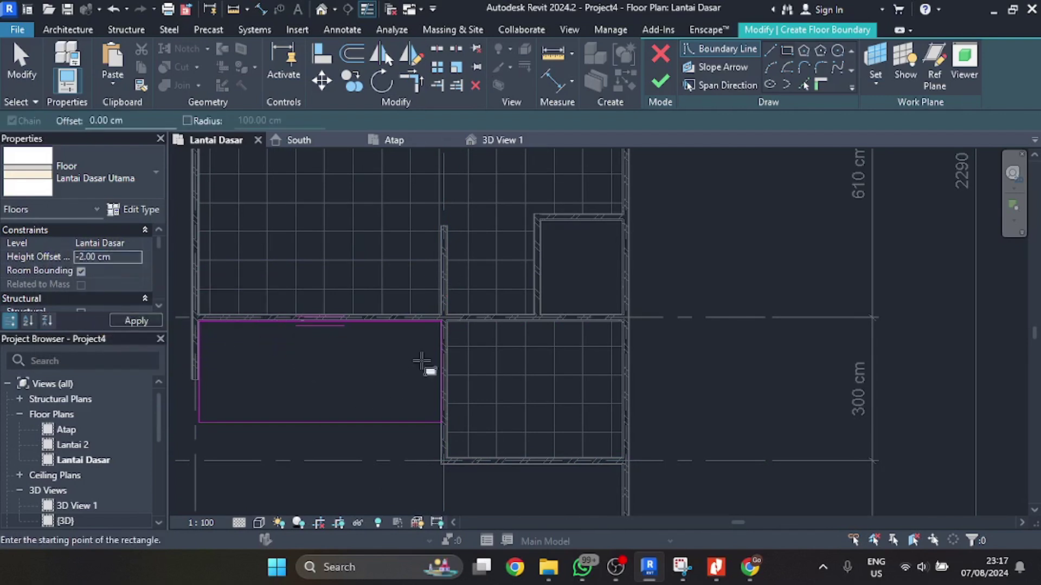
pyautogui.click(660, 84)
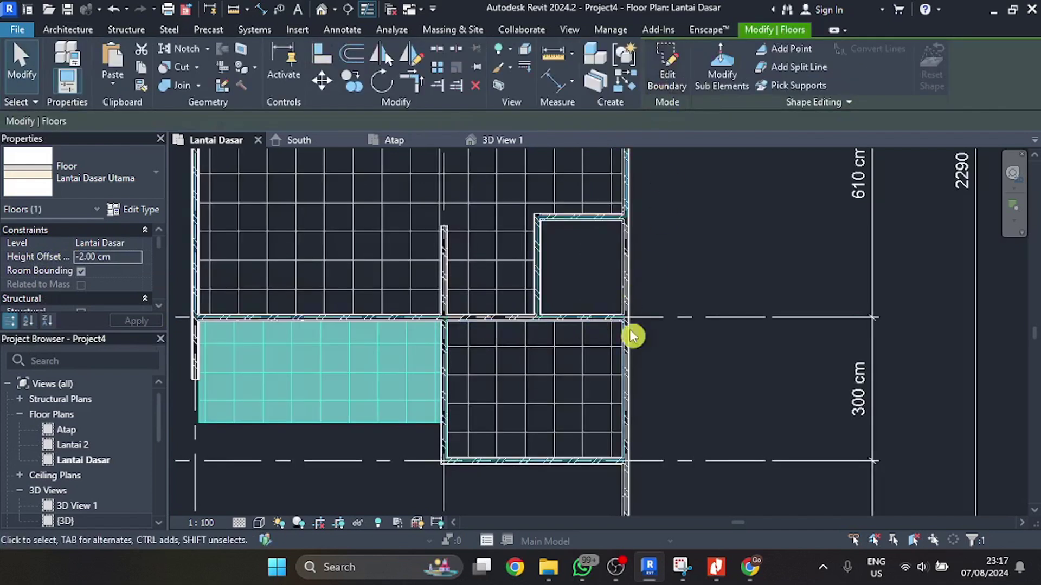
pyautogui.click(768, 356)
# - Align the front floor's vertical tile line with the matching tile line of the main floor across grid C
pyautogui.scroll(3, 303, 298)
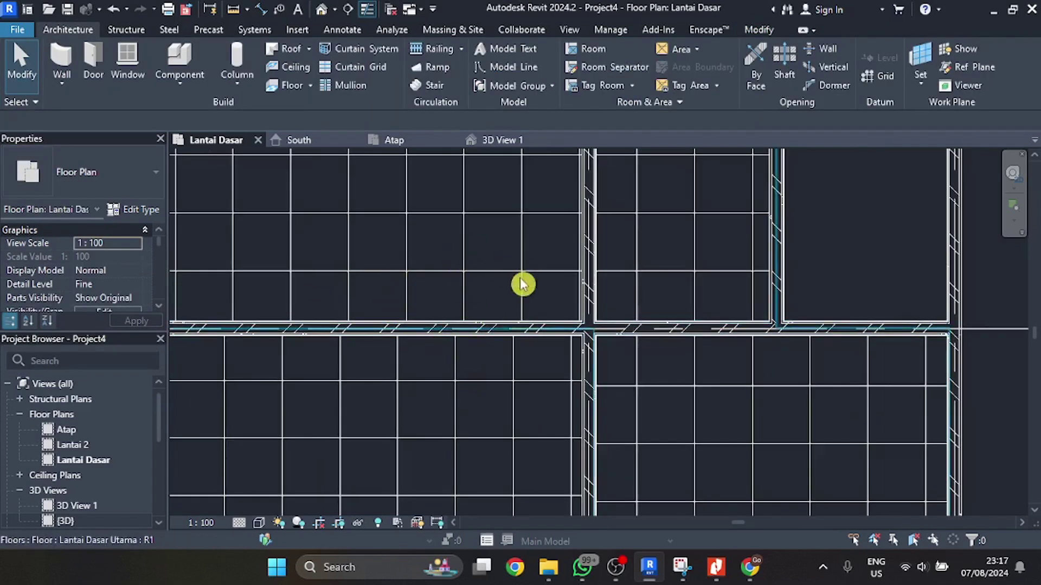
pyautogui.press('a')
pyautogui.press('l')
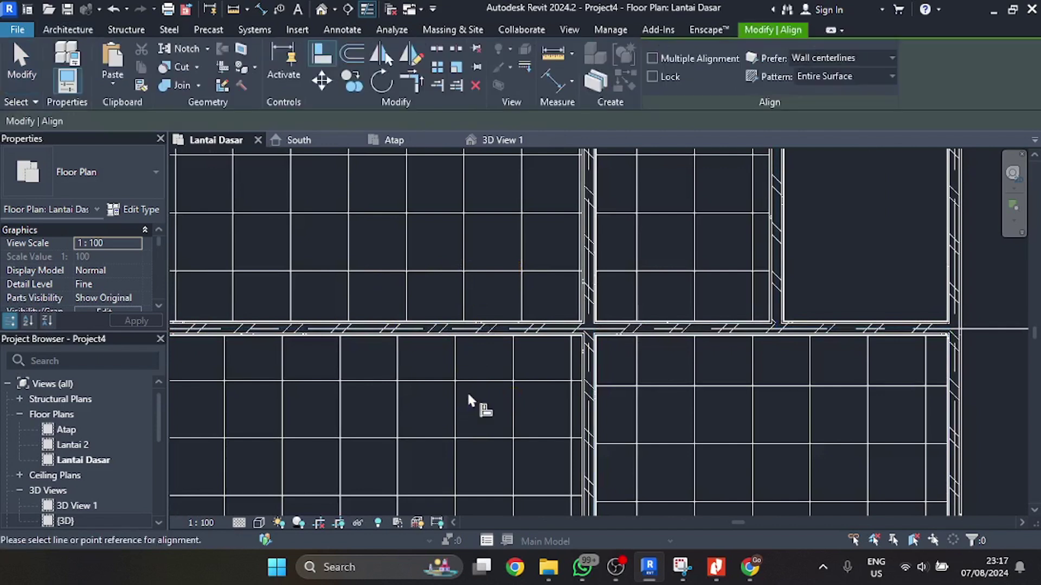
pyautogui.click(522, 263)
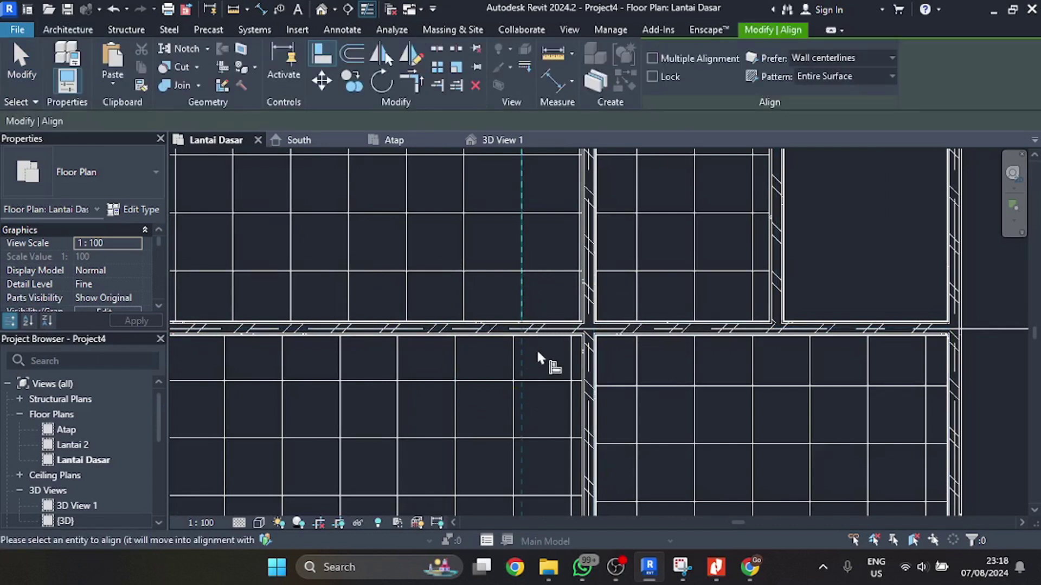
pyautogui.click(513, 432)
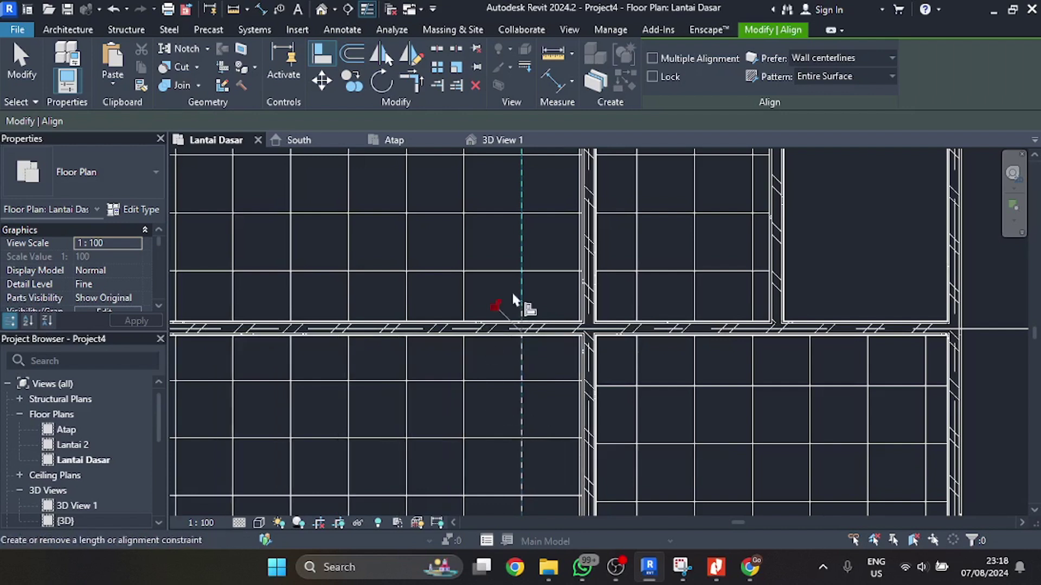
pyautogui.scroll(-3, 516, 302)
pyautogui.scroll(2, 574, 371)
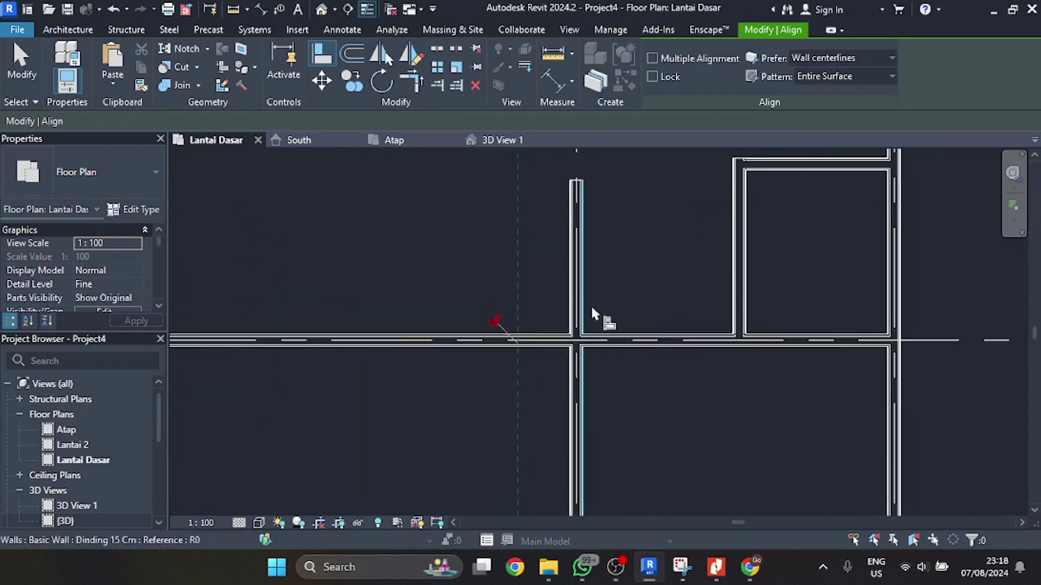
pyautogui.press('Escape')
pyautogui.press('Escape')
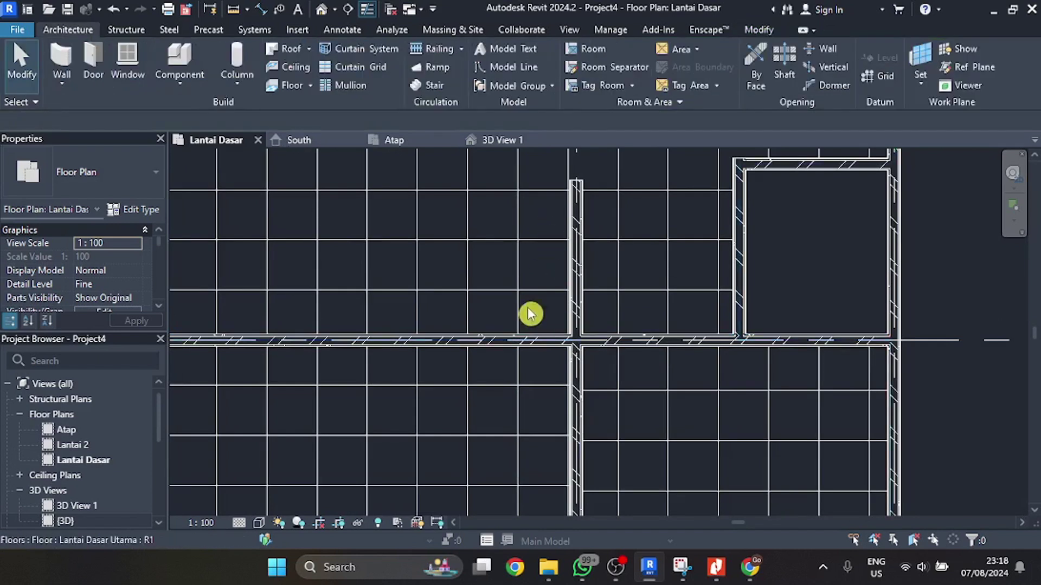
# - Check the lowered front floor together with the main floor in 3D View 1
pyautogui.scroll(-3, 494, 332)
pyautogui.moveTo(542, 224); pyautogui.dragTo(549, 401, button='middle')
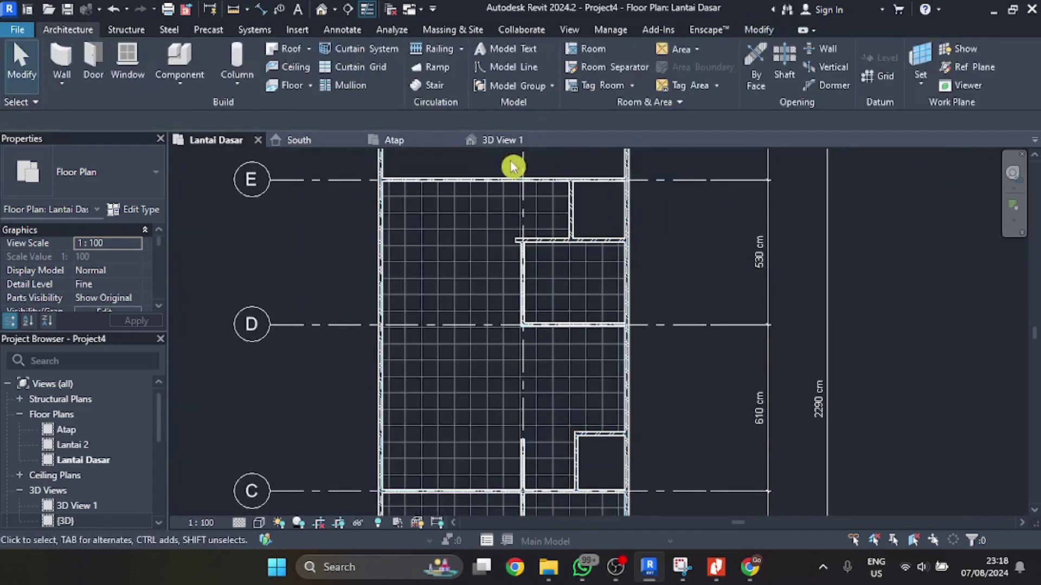
pyautogui.click(503, 140)
pyautogui.scroll(-3, 513, 238)
pyautogui.scroll(-2, 512, 239)
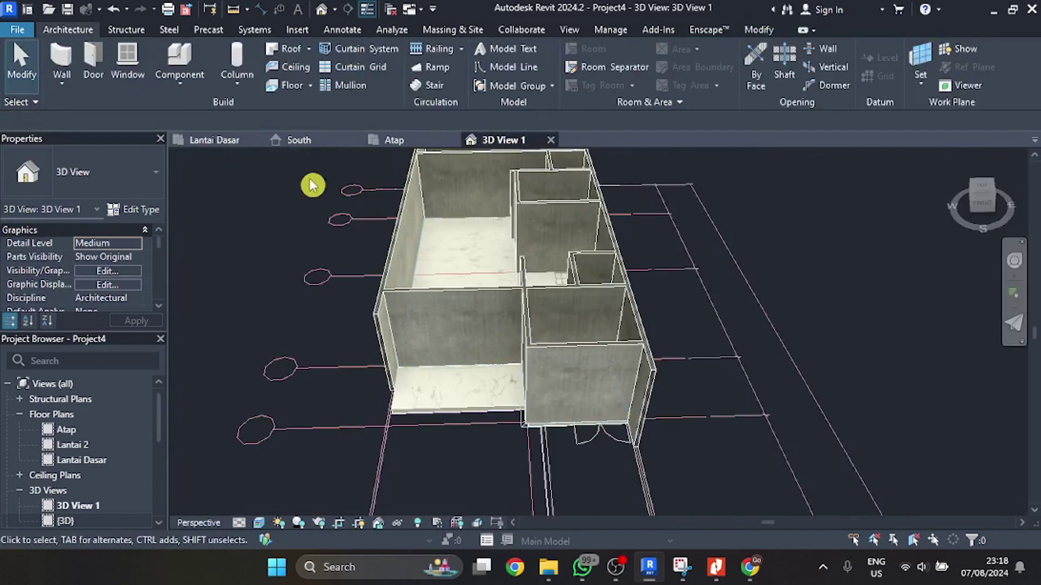
# - On the Lantai Dasar plan, start a new floor and duplicate its Lantai Dasar Utama type as Lantai Dasar KM
pyautogui.click(211, 140)
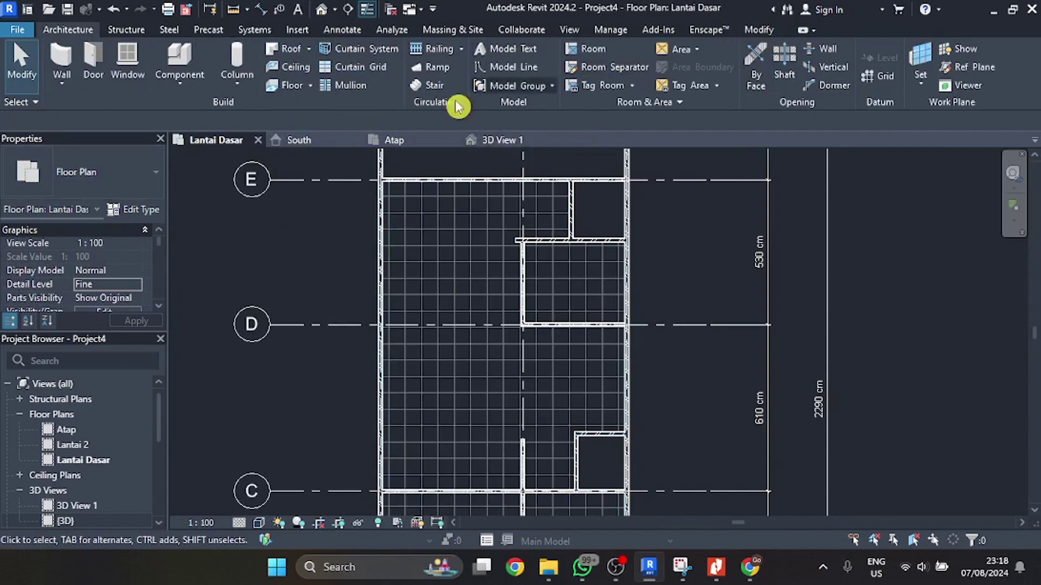
pyautogui.click(287, 85)
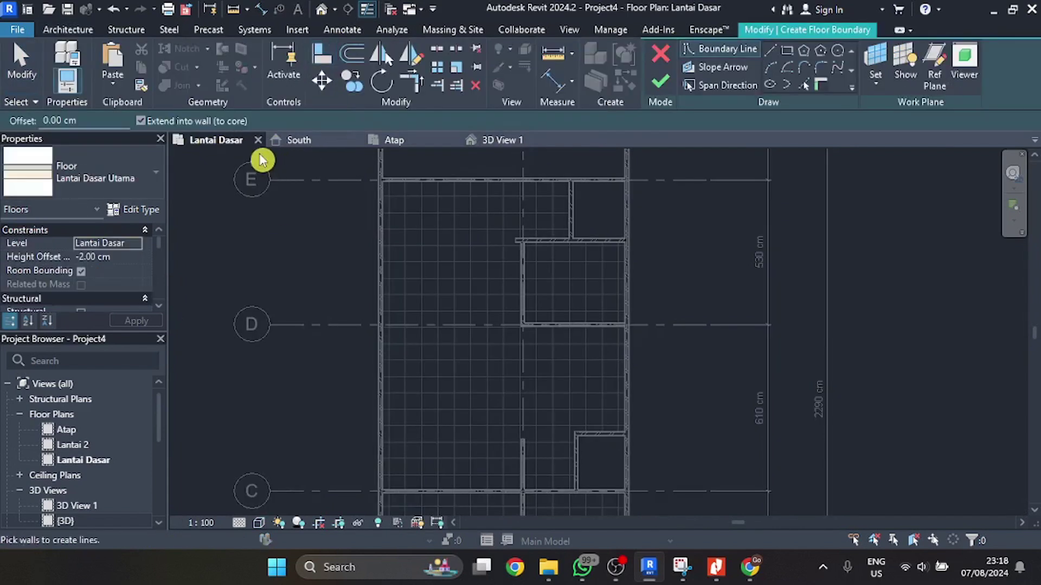
pyautogui.click(146, 210)
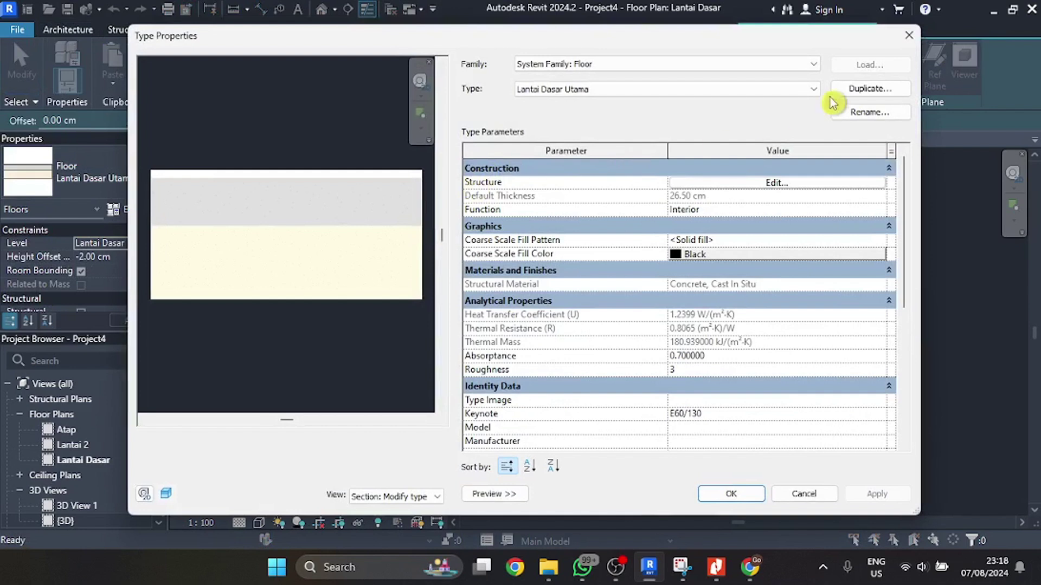
pyautogui.click(862, 90)
pyautogui.click(565, 263)
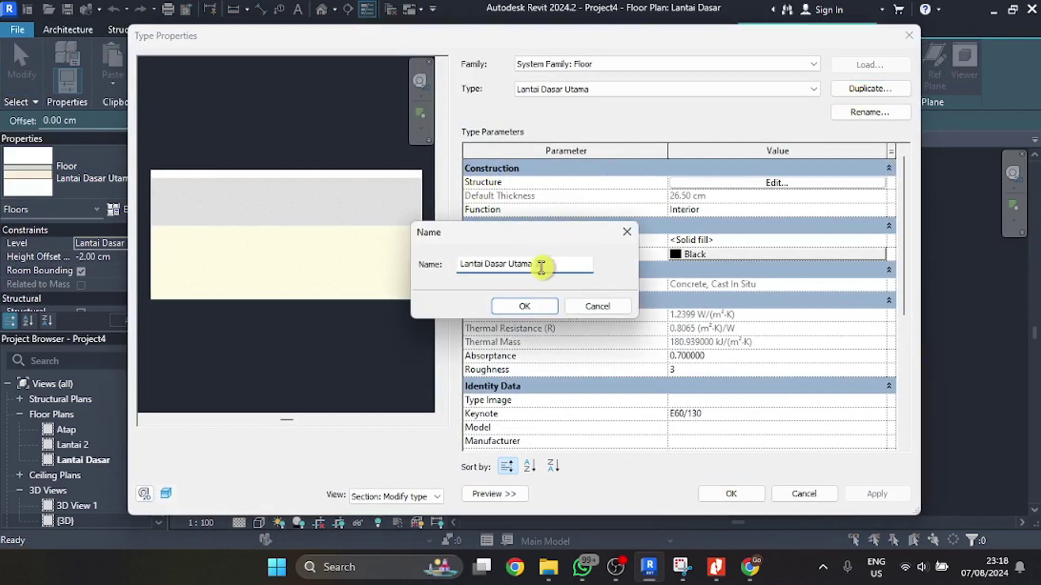
pyautogui.moveTo(510, 265); pyautogui.dragTo(559, 265)
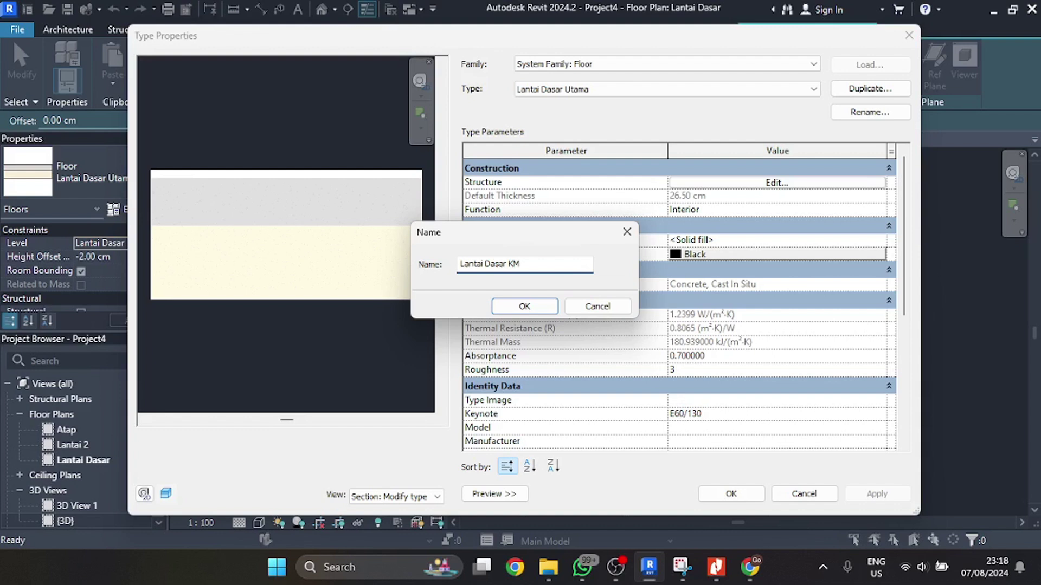
pyautogui.click(544, 317)
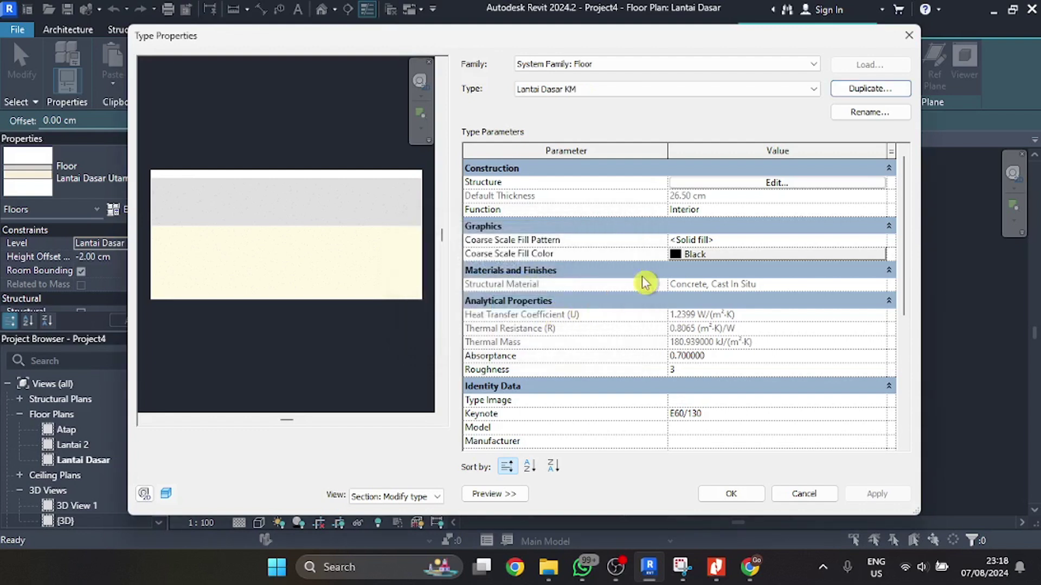
# - In the new type's Finish 1 layer, duplicate the Keramik Utama material with its assets and name the copy Keramik KM
pyautogui.click(819, 185)
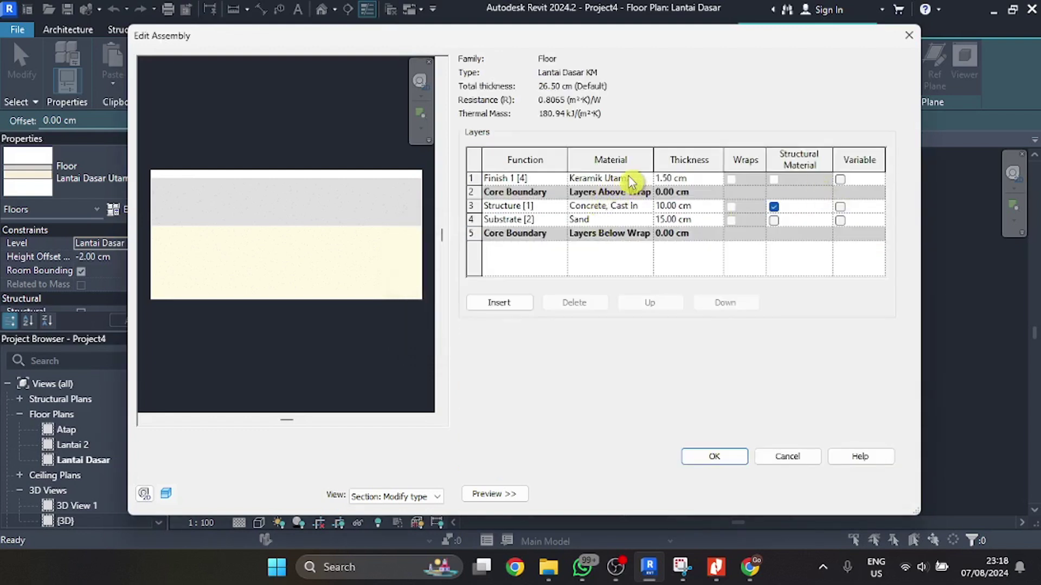
pyautogui.click(646, 177)
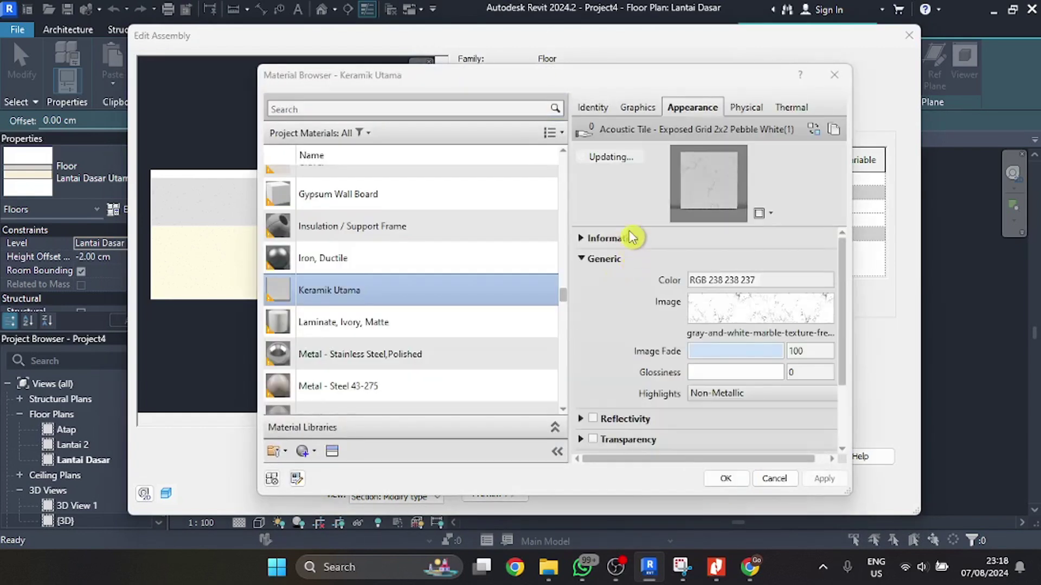
pyautogui.rightClick(366, 291)
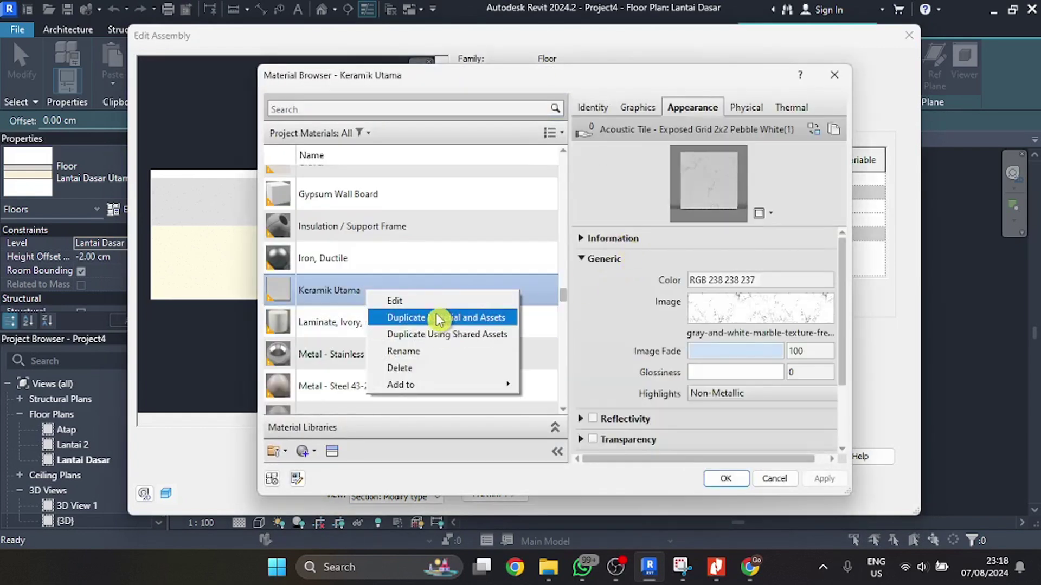
pyautogui.click(438, 319)
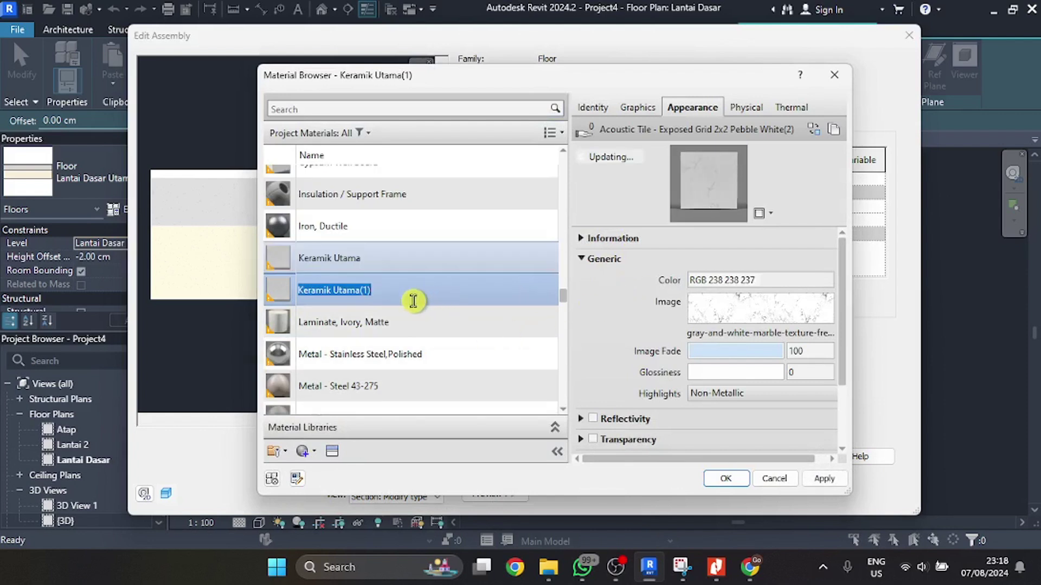
pyautogui.click(349, 293)
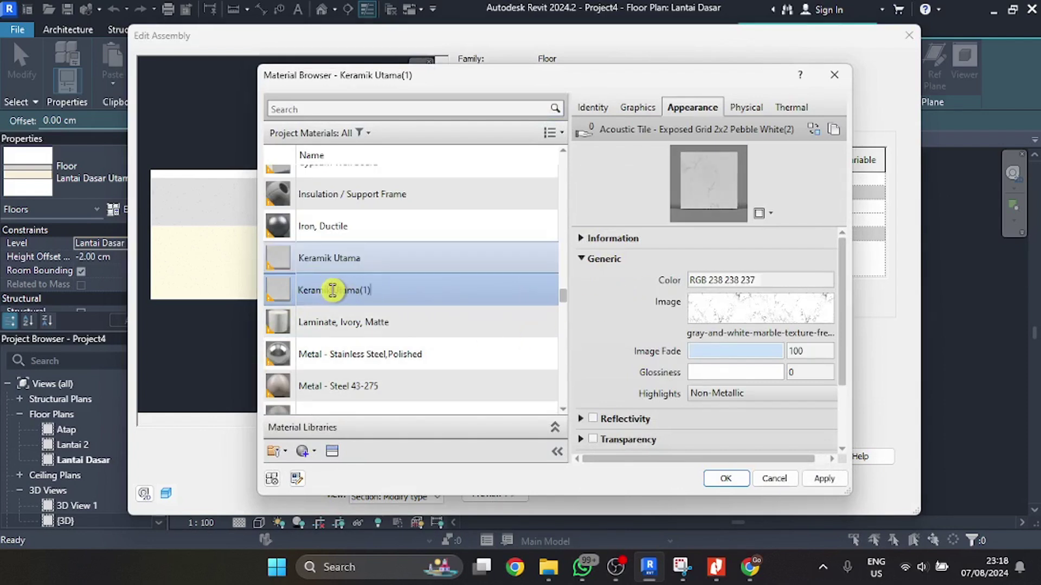
pyautogui.moveTo(334, 290); pyautogui.dragTo(418, 291)
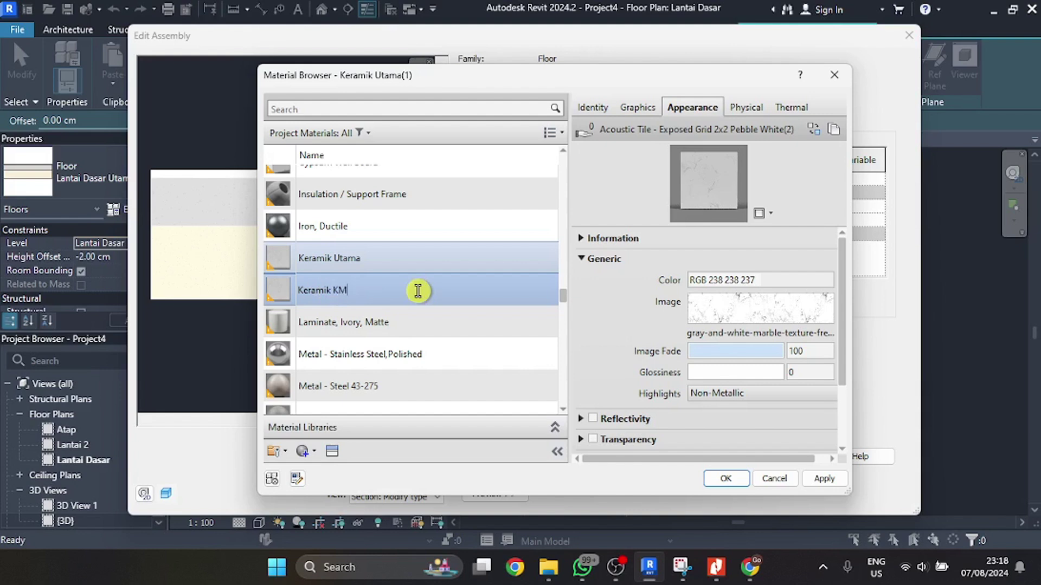
pyautogui.click(438, 328)
pyautogui.click(429, 260)
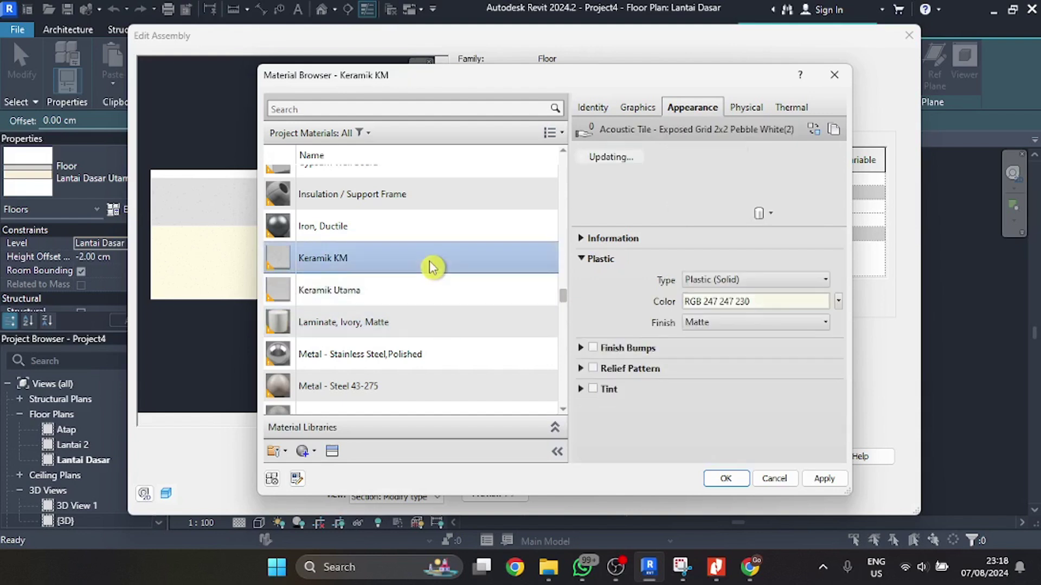
# - For Keramik KM's foreground surface pattern, duplicate the Rectangular 600x600mm model pattern and name it Rectangular 200x200mm 2
pyautogui.click(629, 114)
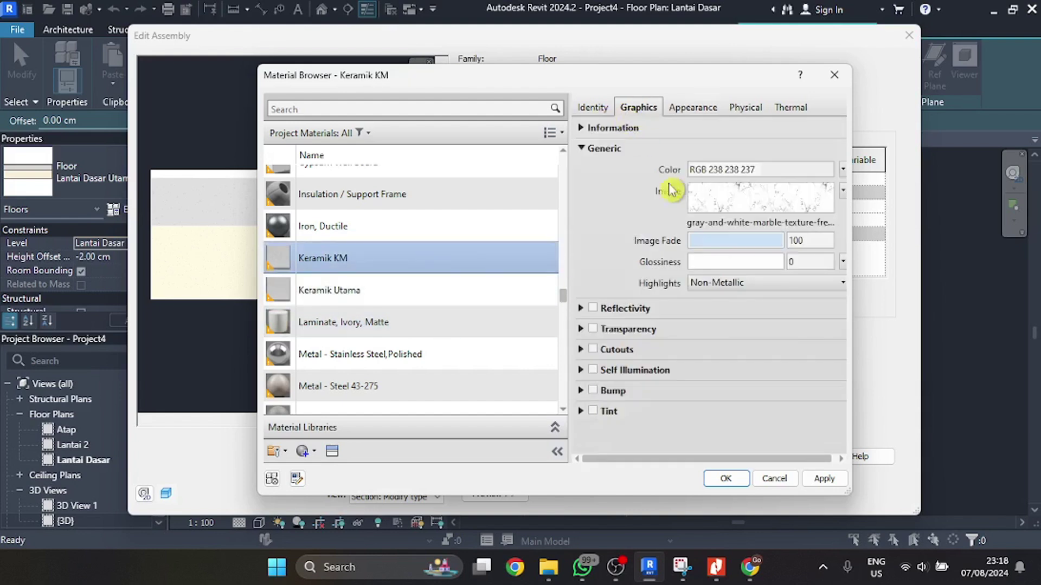
pyautogui.click(781, 264)
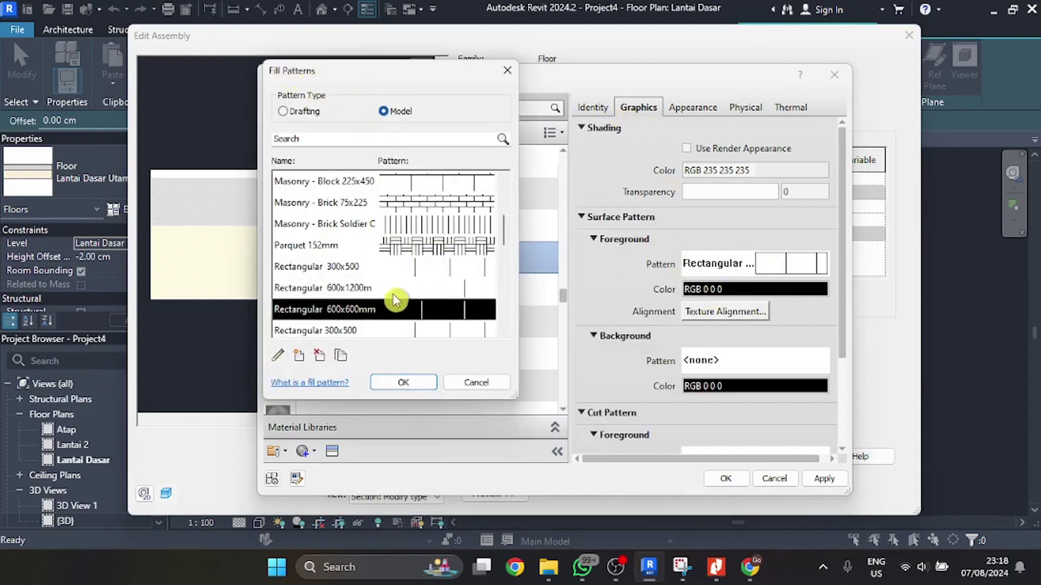
pyautogui.scroll(-2, 394, 299)
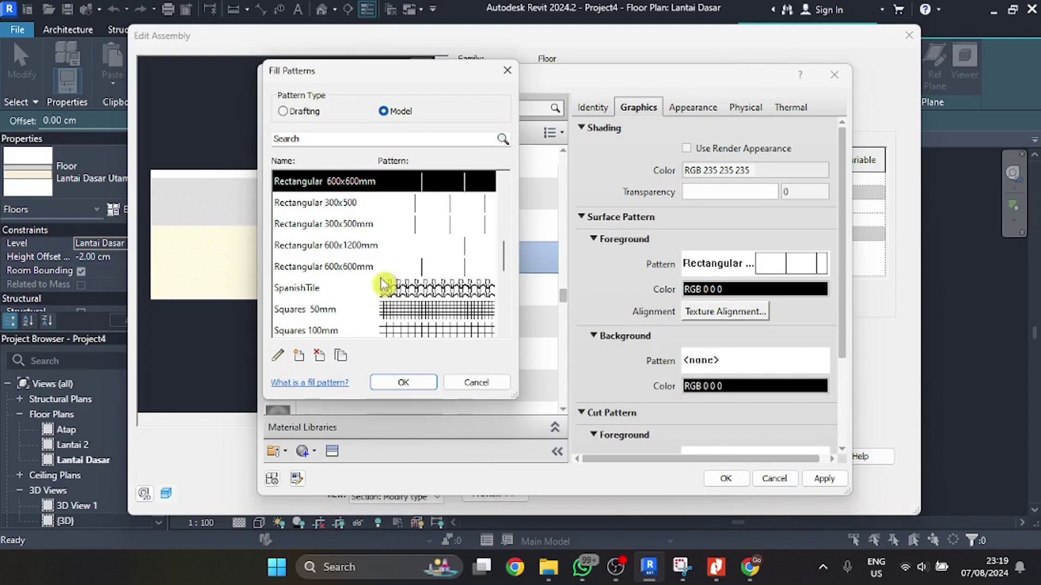
pyautogui.scroll(1, 384, 280)
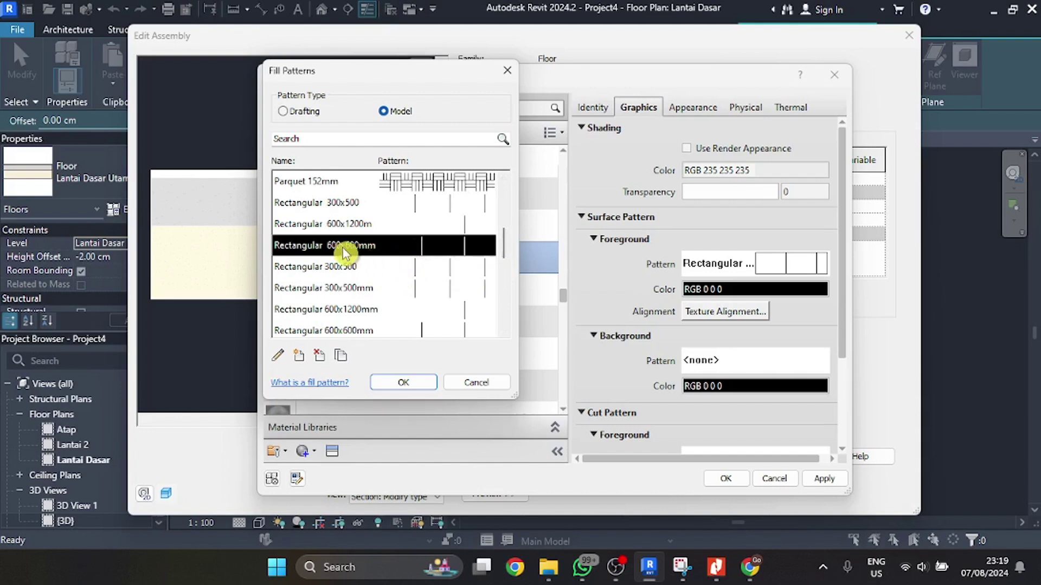
pyautogui.click(341, 358)
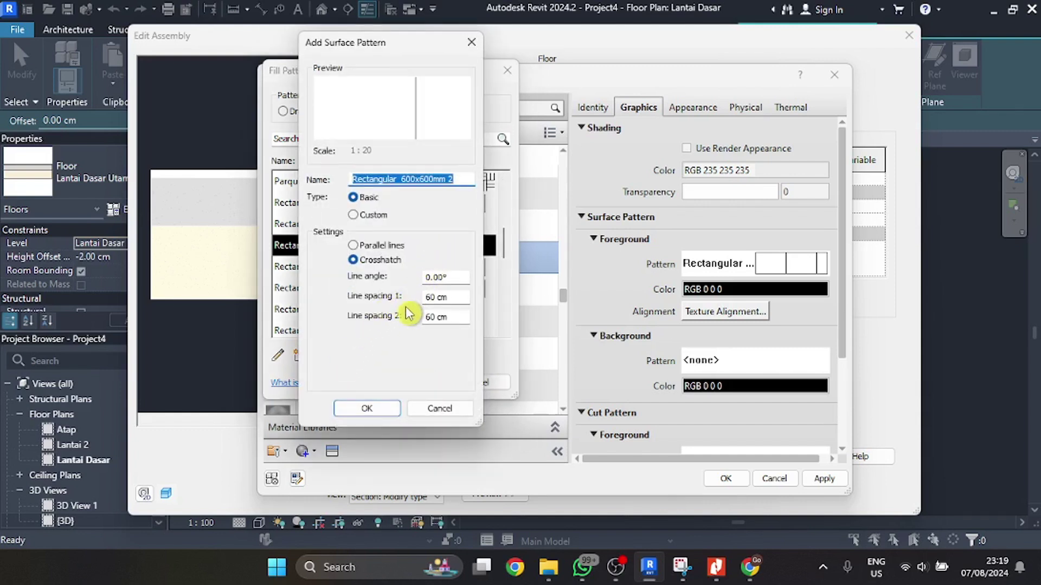
pyautogui.moveTo(433, 299); pyautogui.dragTo(409, 297)
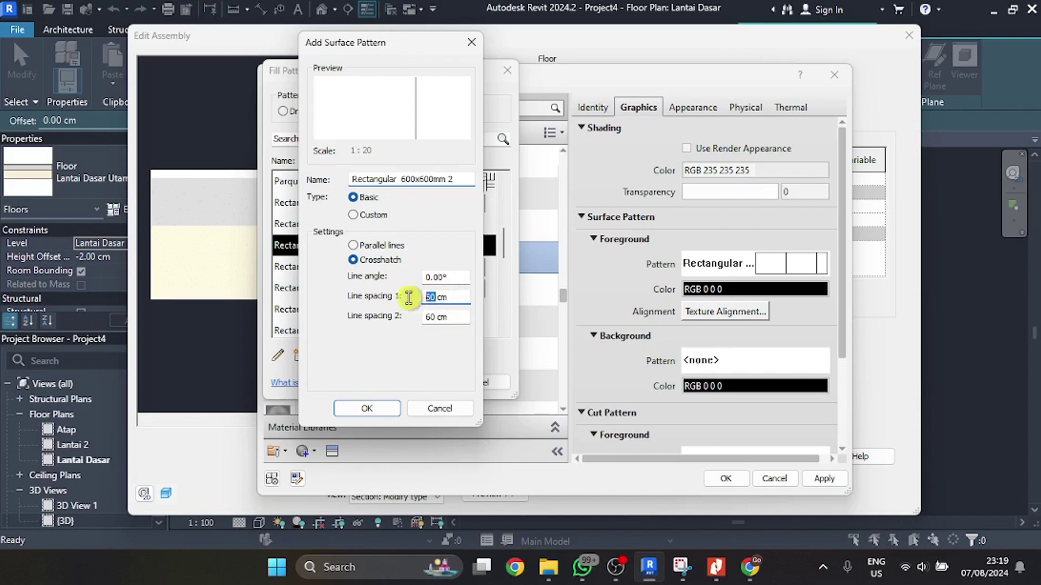
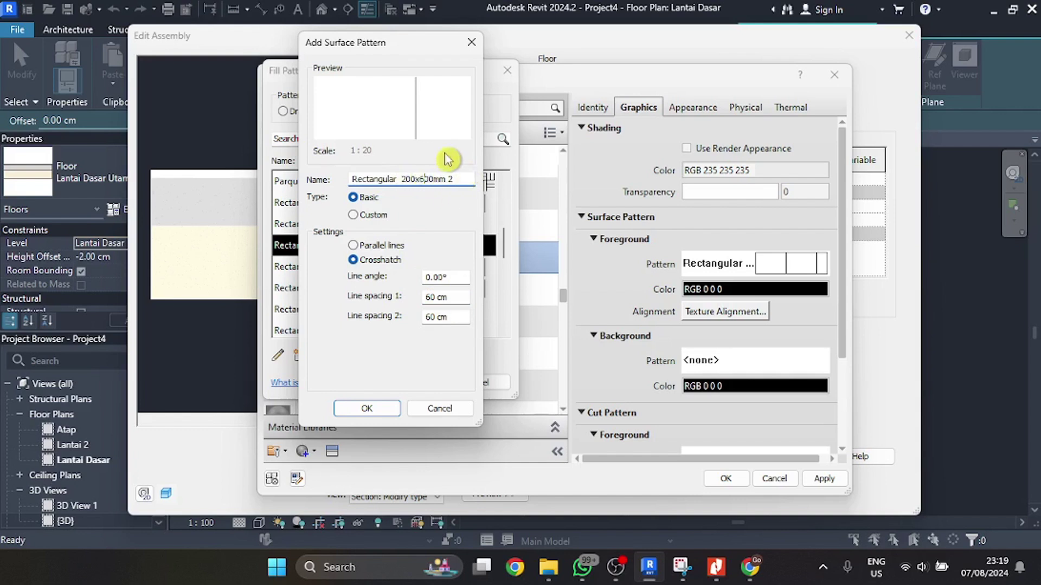
# - Set both line spacings of the new crosshatch pattern to 20 cm and apply it to Keramik KM's surface foreground
pyautogui.click(432, 297)
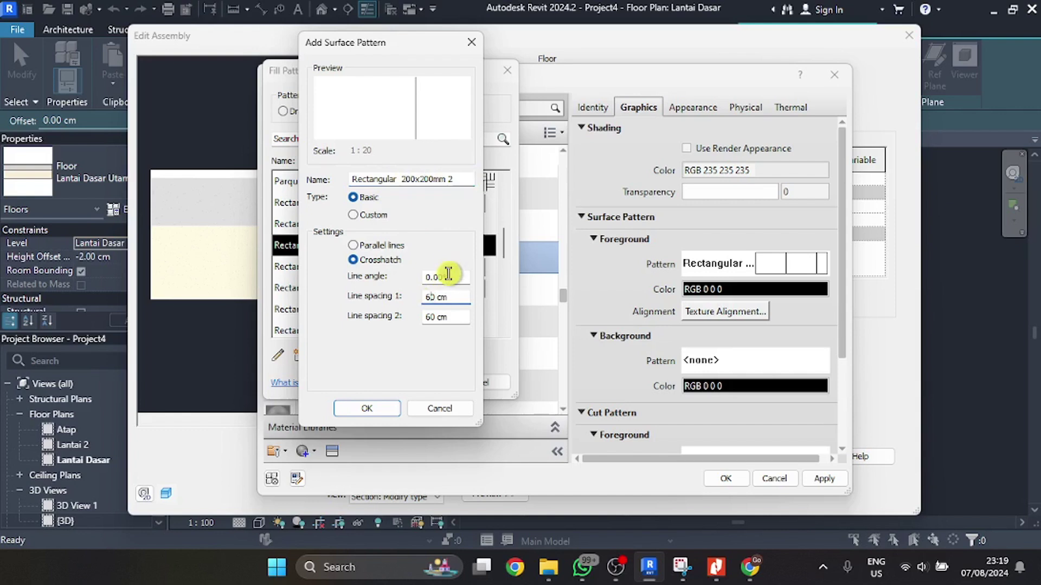
pyautogui.write('2')
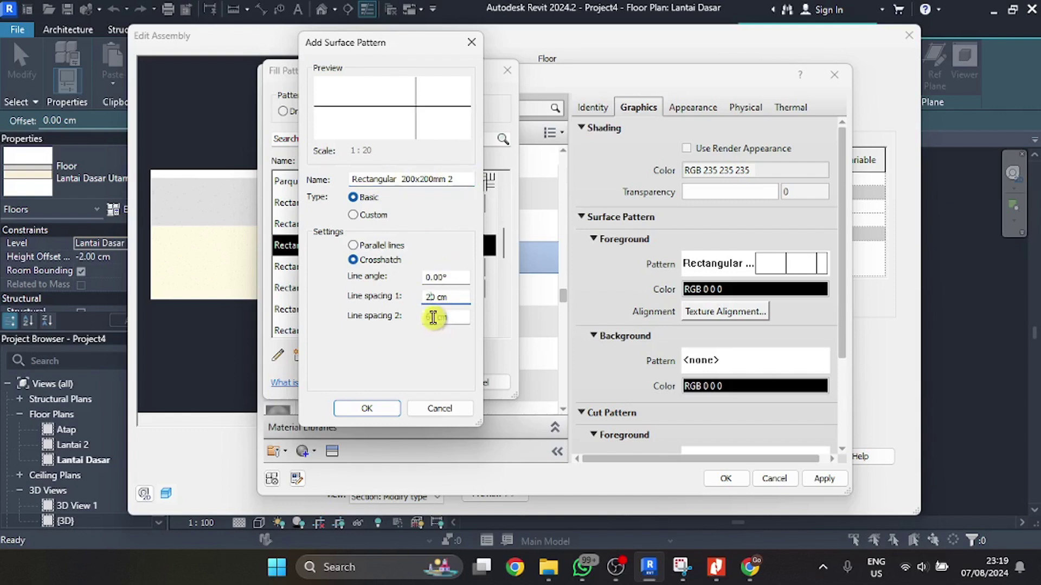
pyautogui.click(433, 318)
pyautogui.press('BackSpace')
pyautogui.write('20')
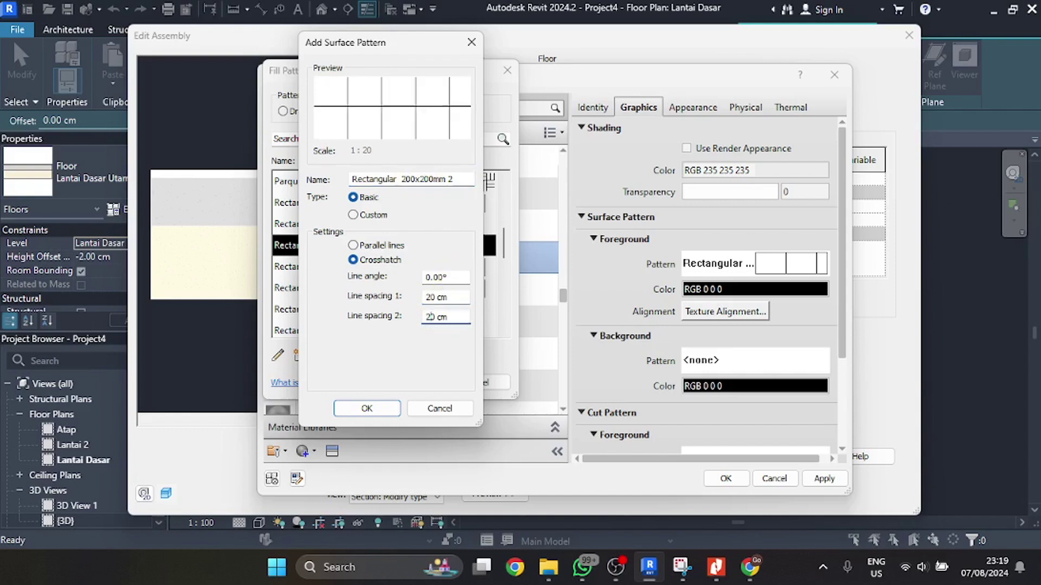
pyautogui.click(380, 410)
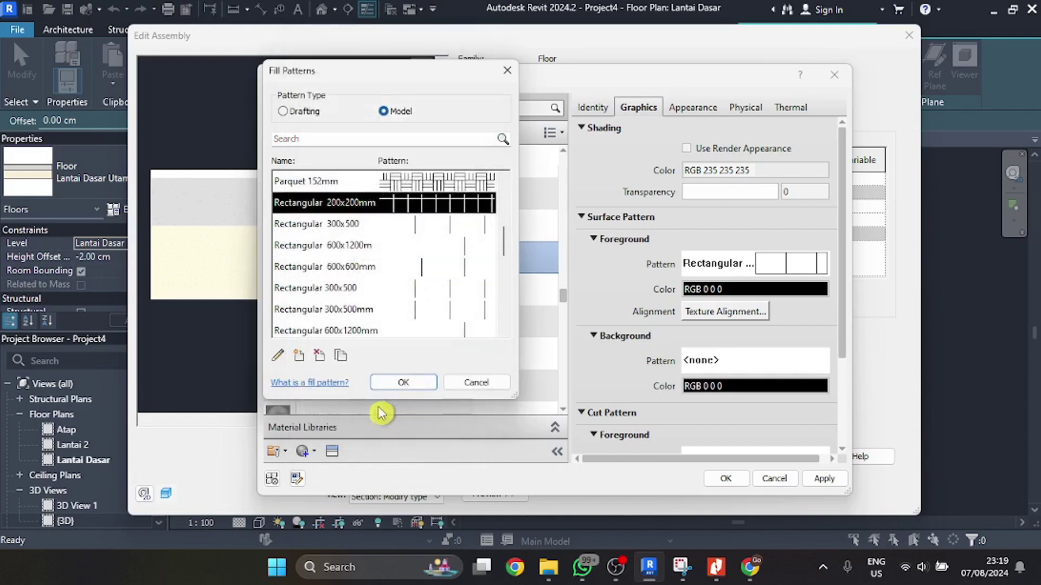
pyautogui.click(403, 383)
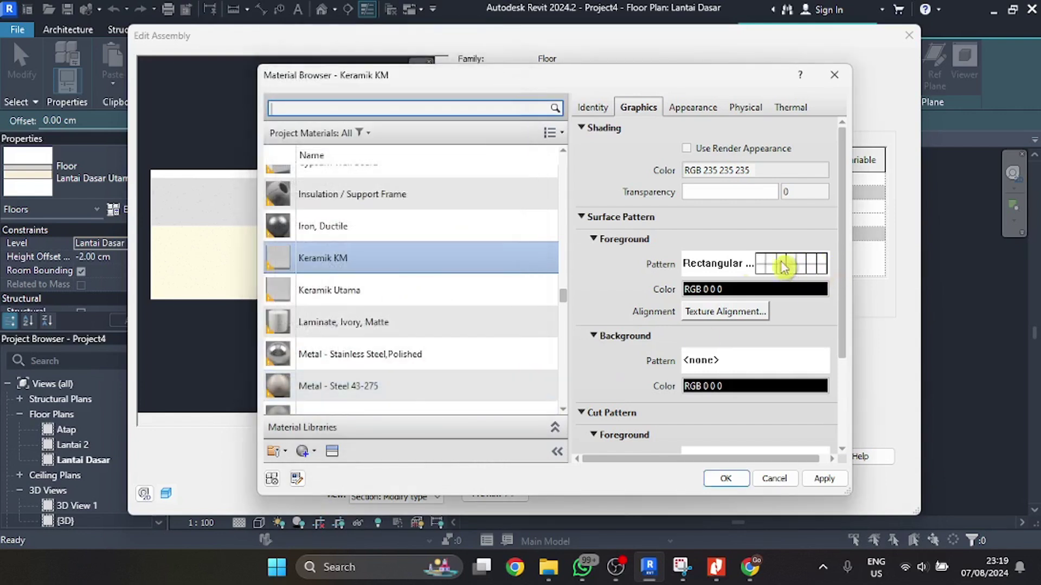
# - Open the source file selection for the marble texture image in Keramik KM's appearance
pyautogui.click(703, 109)
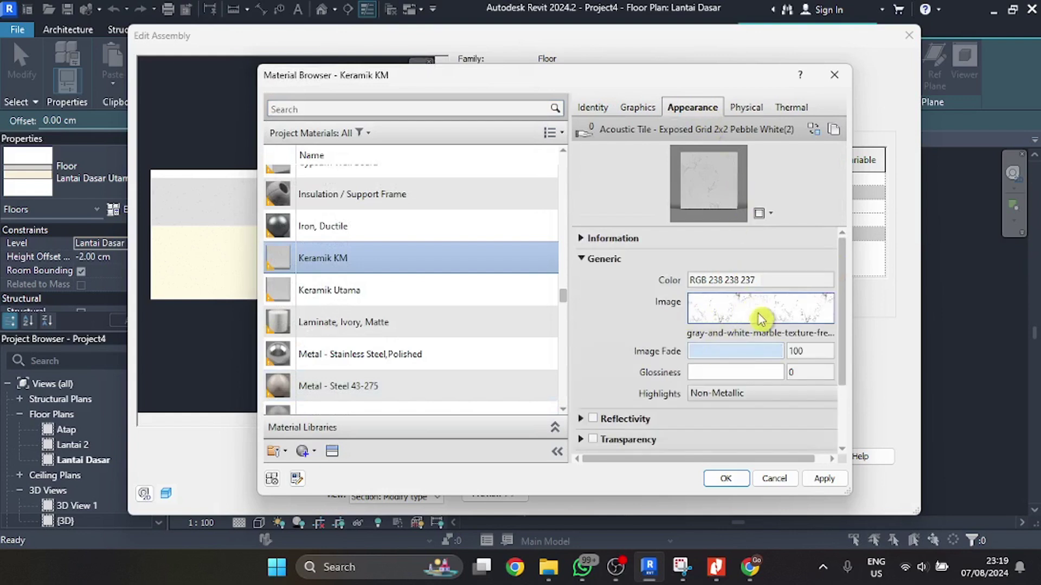
pyautogui.click(762, 318)
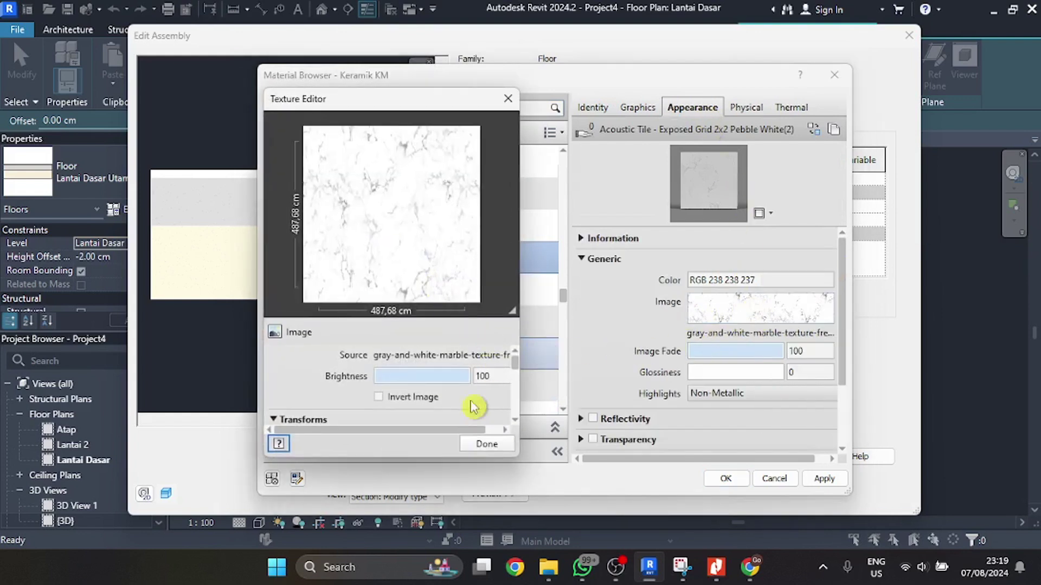
pyautogui.click(437, 356)
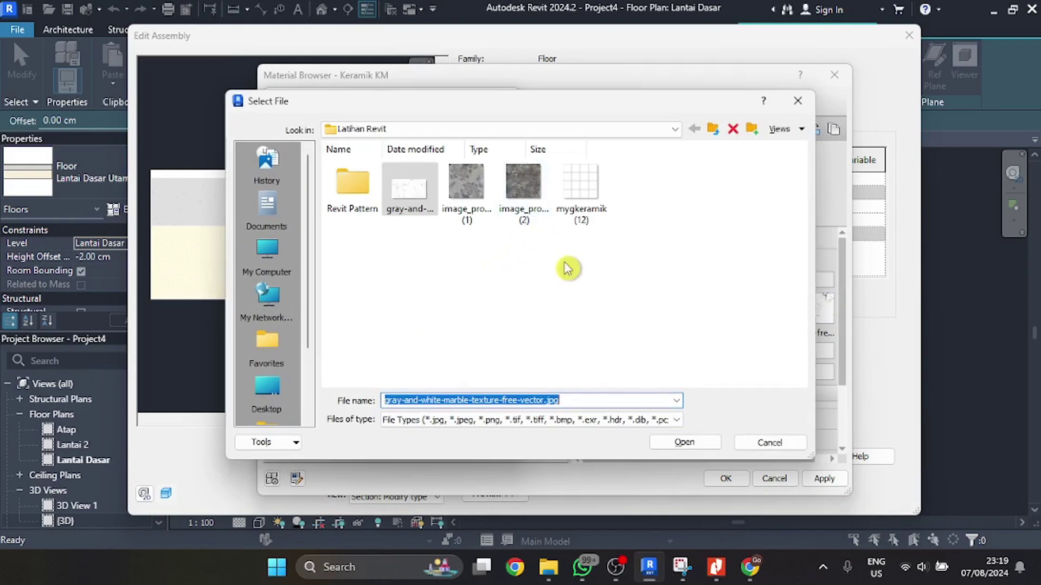
# - Switch to the browser, find the Malden Grey marble tile in the Mulia Ceramics catalogue and save its image to Downloads as image_product (3)
pyautogui.click(749, 567)
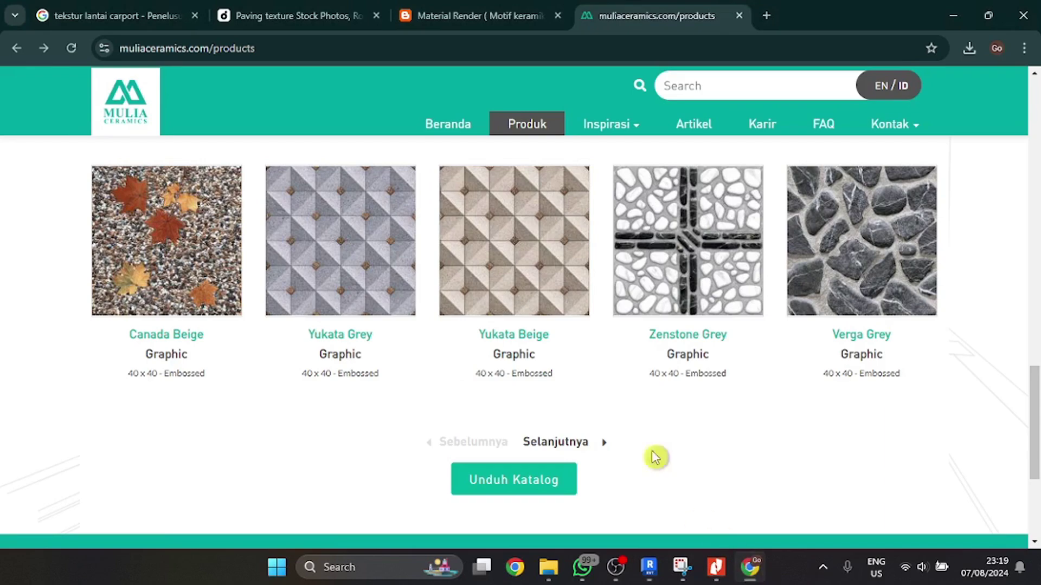
pyautogui.scroll(10, 599, 328)
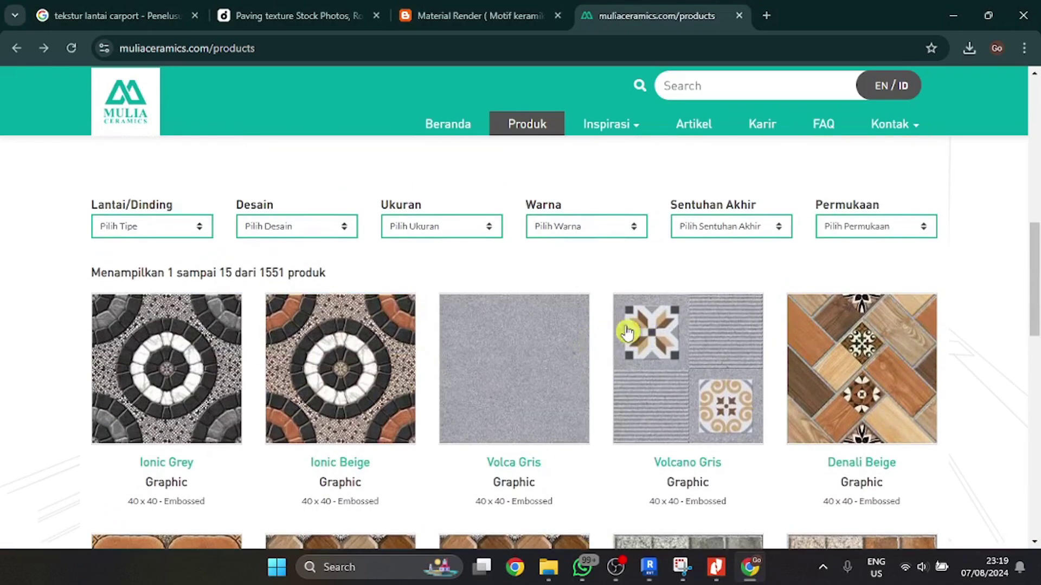
pyautogui.scroll(-15, 627, 332)
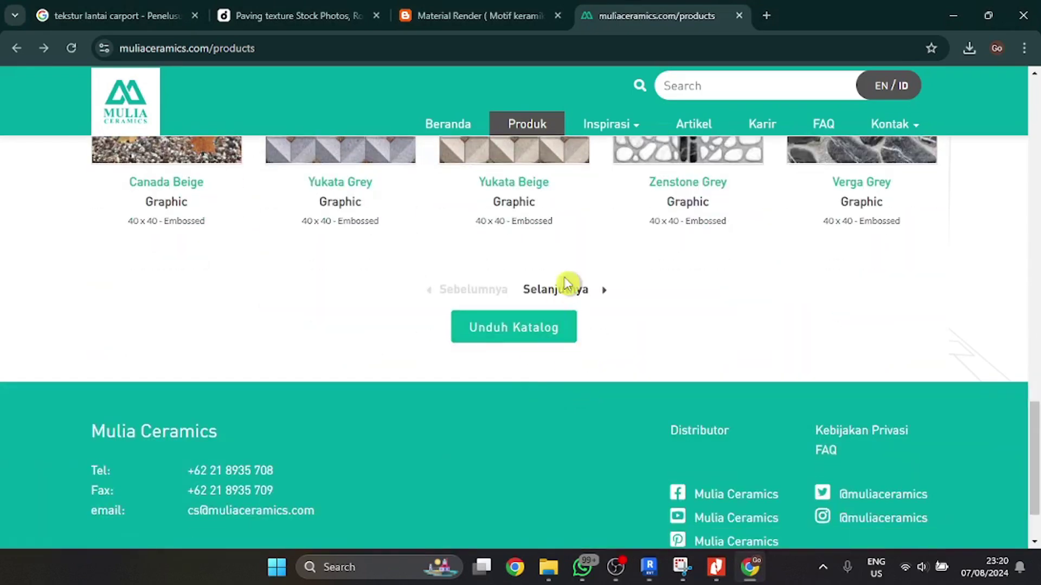
pyautogui.scroll(10, 569, 295)
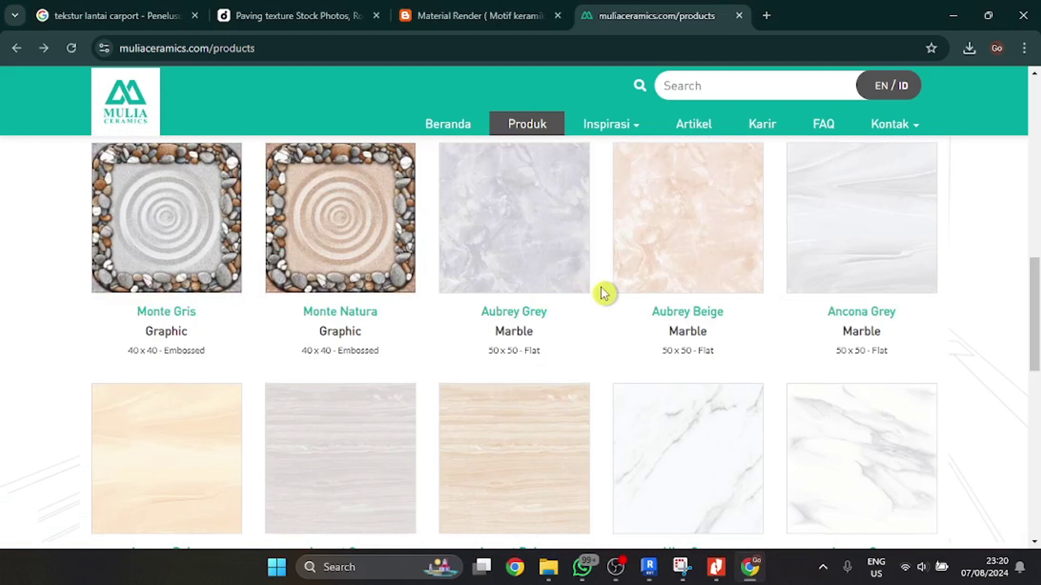
pyautogui.scroll(-10, 603, 293)
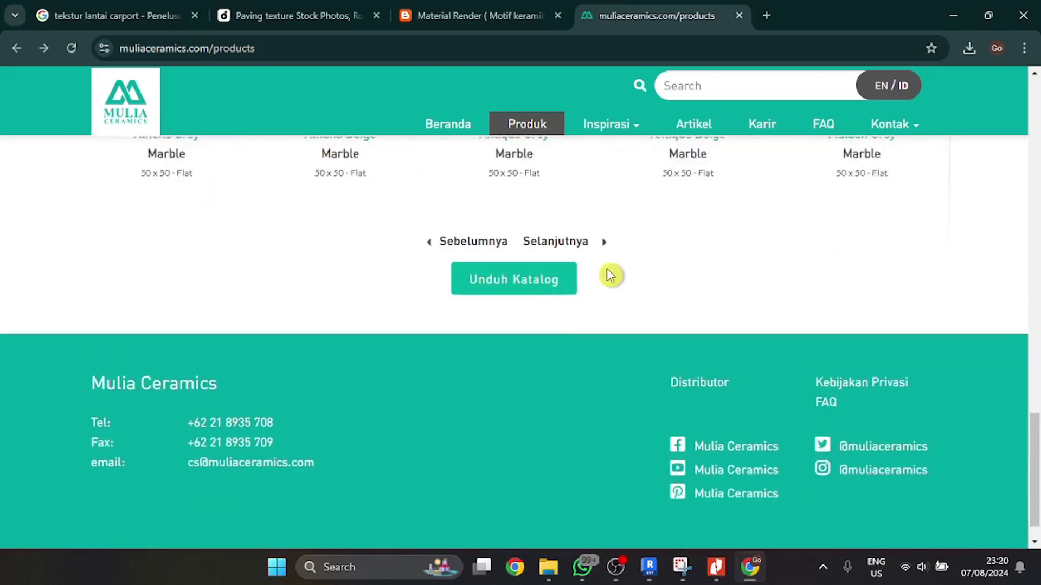
pyautogui.scroll(5, 609, 275)
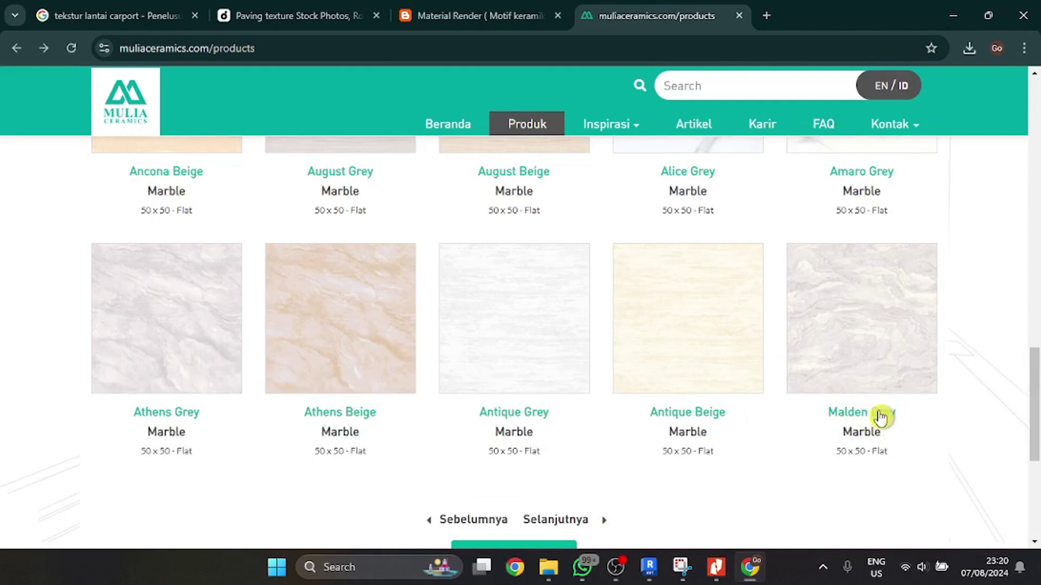
pyautogui.moveTo(868, 414)
pyautogui.scroll(-3, 652, 397)
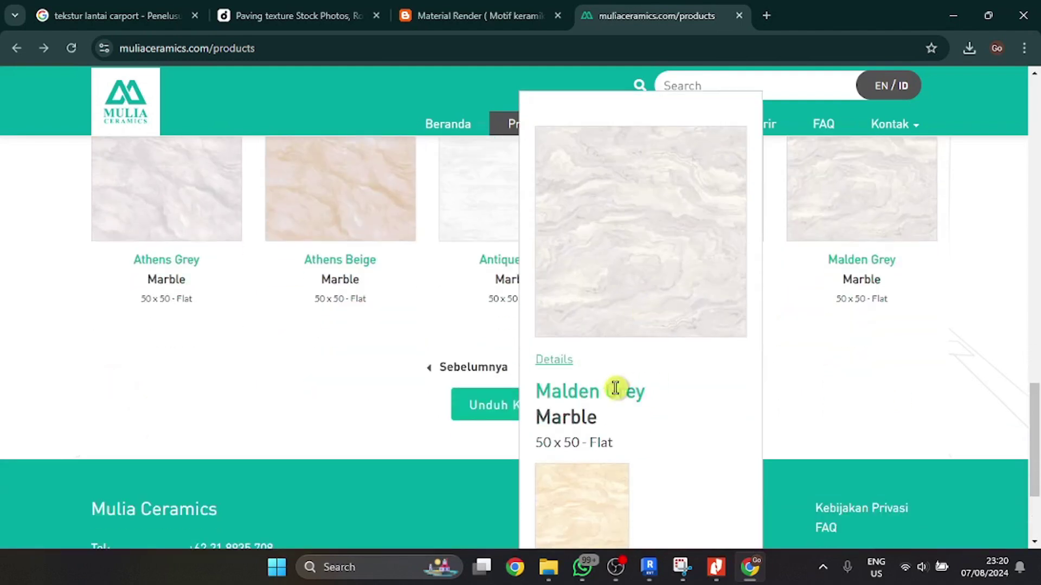
pyautogui.rightClick(633, 240)
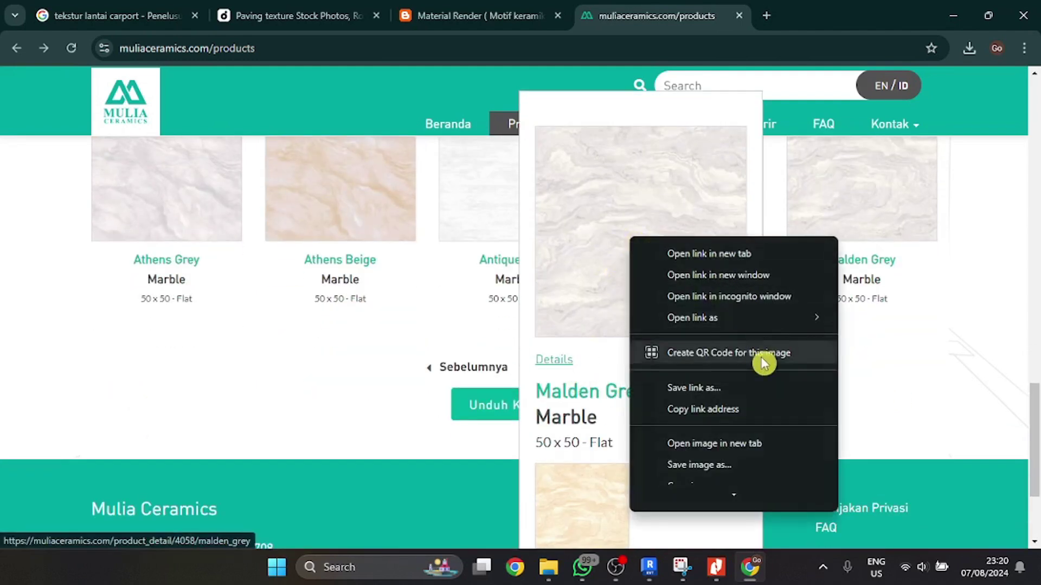
pyautogui.click(759, 466)
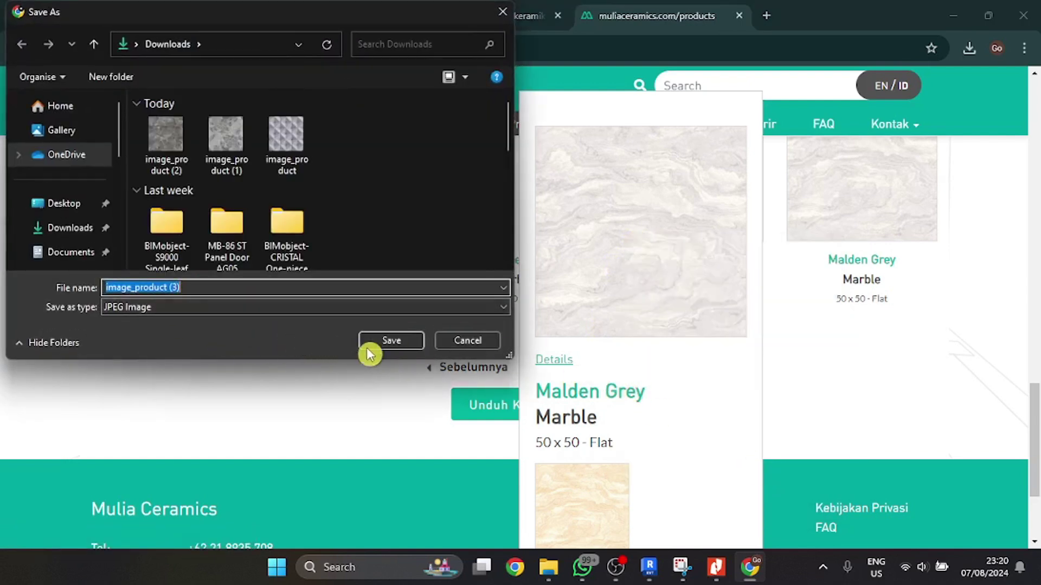
pyautogui.click(400, 342)
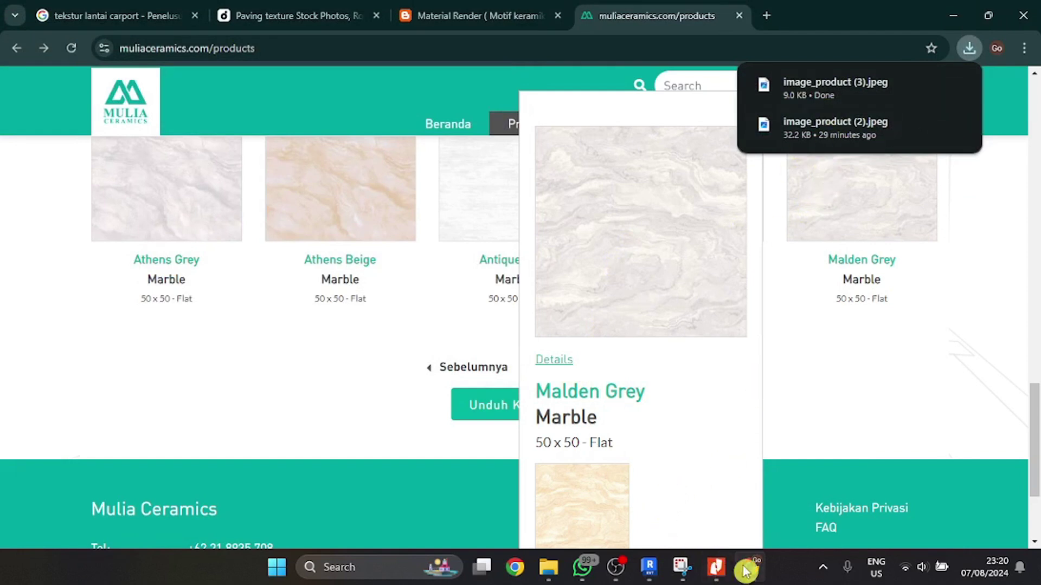
# - Return to Revit and load image_product (3).jpeg from Downloads as the source image of Keramik KM's texture
pyautogui.click(649, 567)
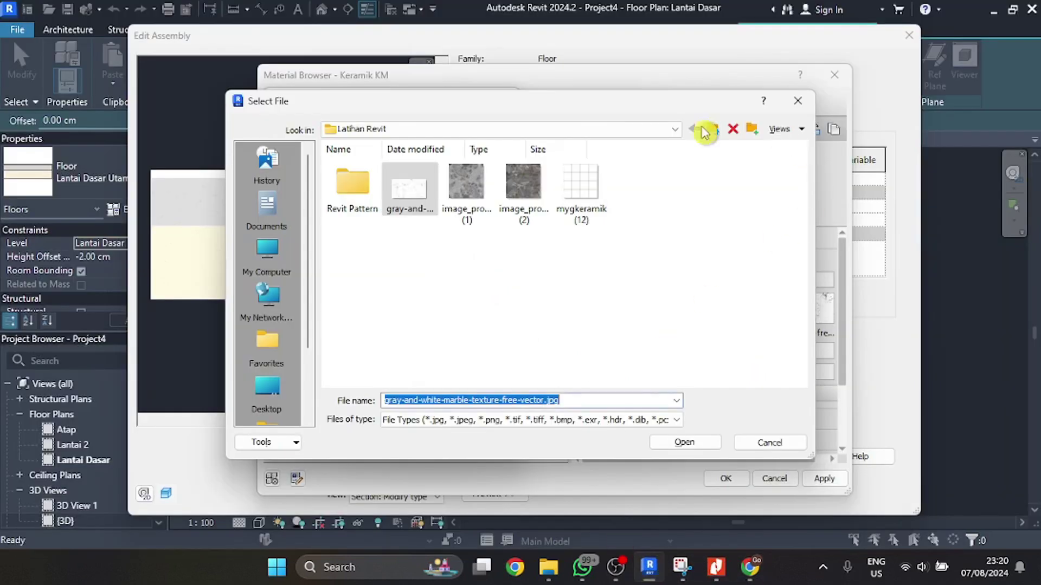
pyautogui.click(535, 130)
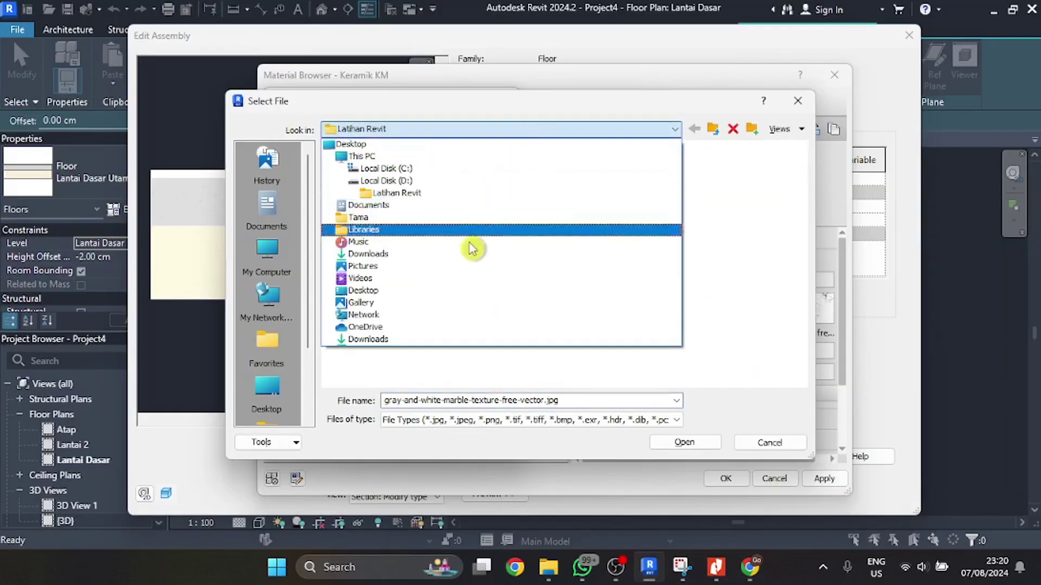
pyautogui.click(454, 253)
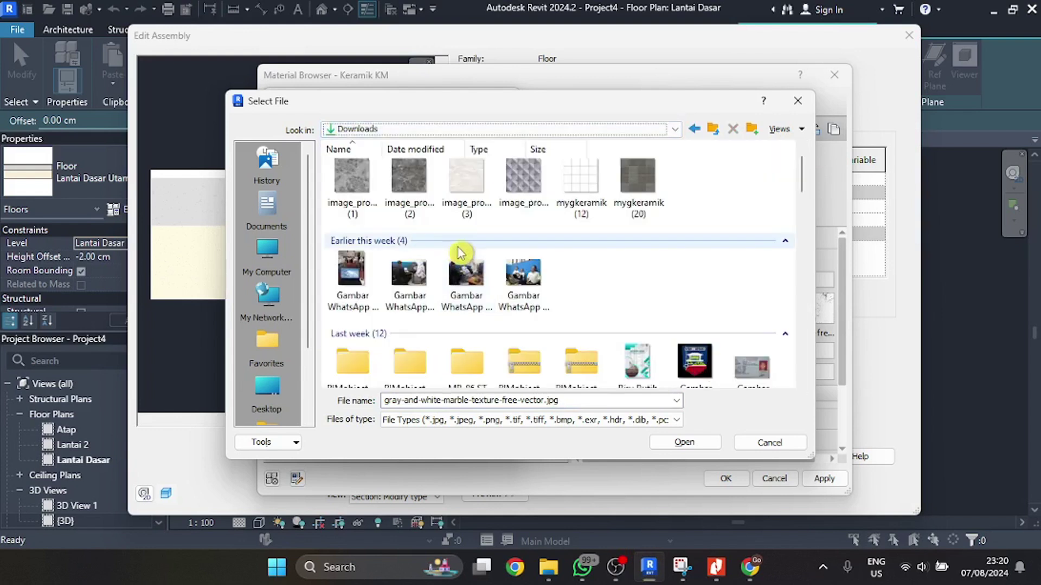
pyautogui.click(466, 179)
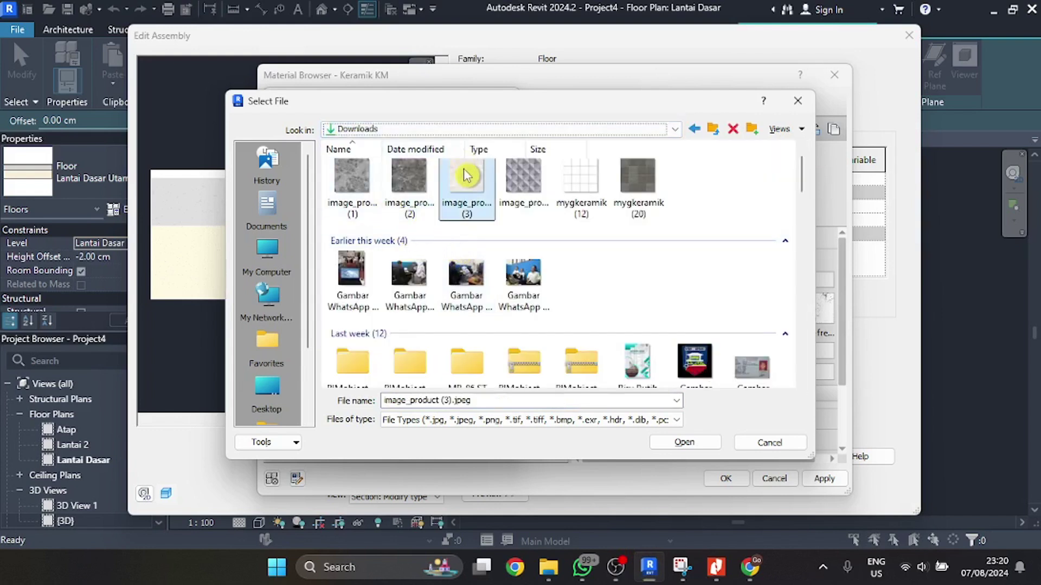
pyautogui.scroll(1, 529, 266)
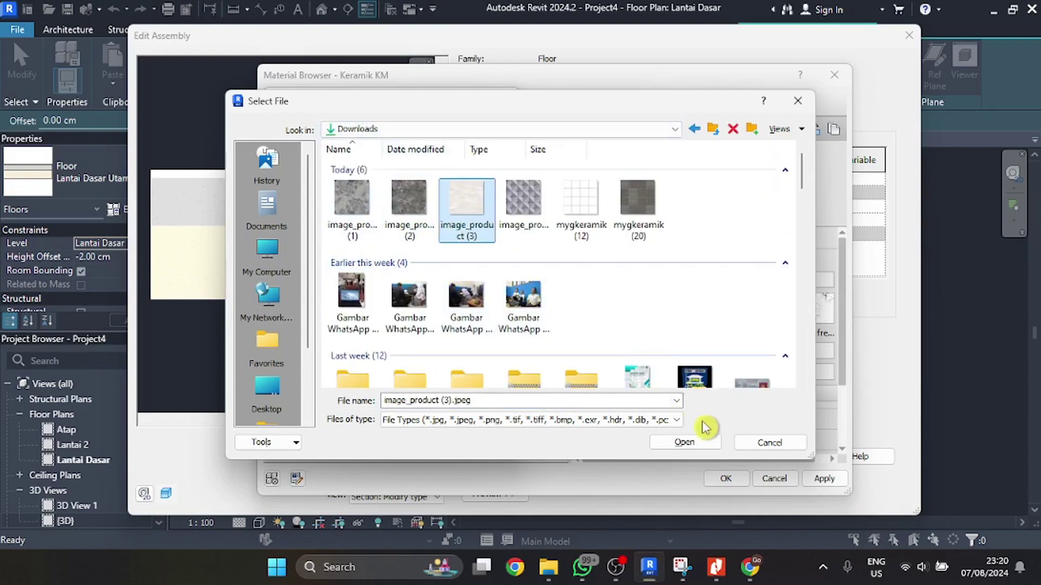
pyautogui.click(706, 444)
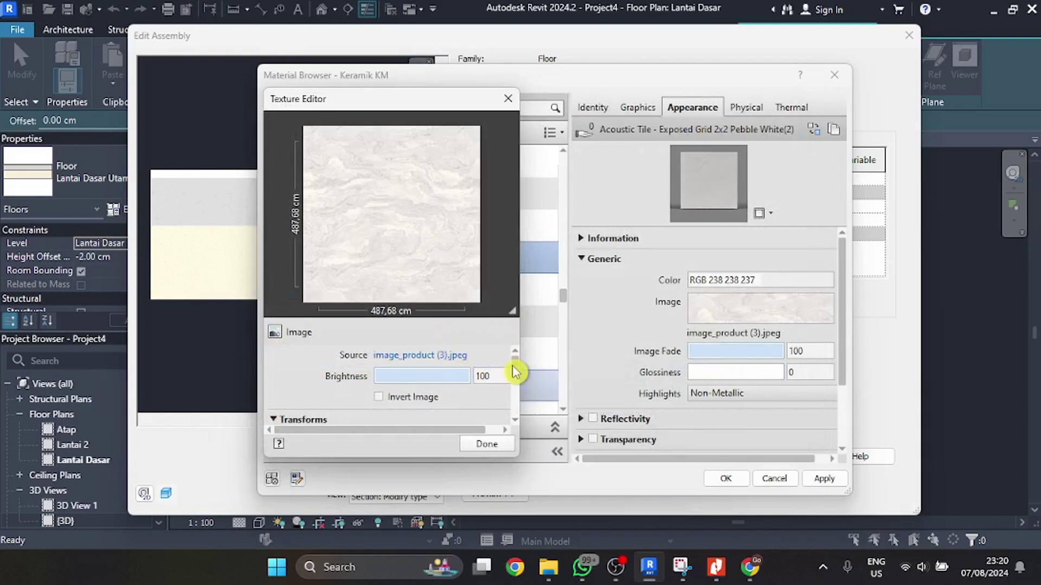
# - Change the sample size of Keramik KM's new texture image and finish the texture edit
pyautogui.moveTo(514, 361); pyautogui.dragTo(513, 396)
pyautogui.click(413, 378)
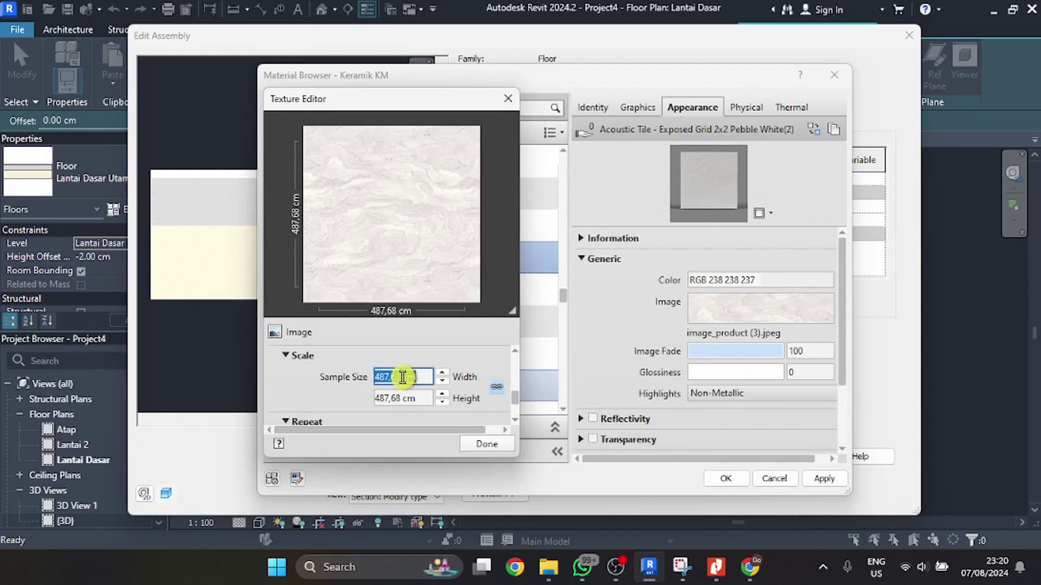
pyautogui.moveTo(402, 378); pyautogui.dragTo(359, 386)
pyautogui.press('Tab')
pyautogui.click(490, 444)
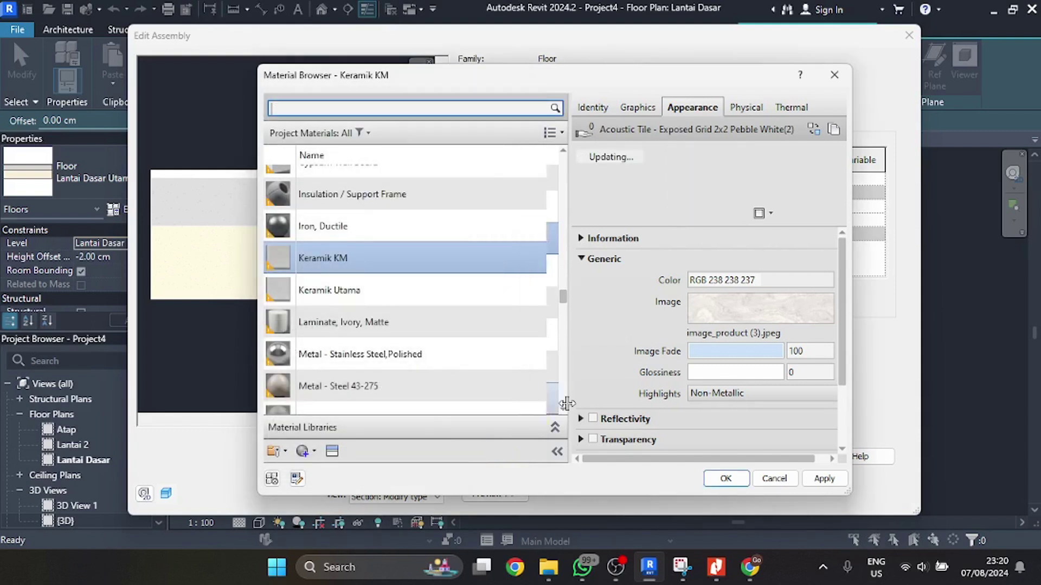
# - Apply the Keramik KM material to the floor layer and confirm the Lantai Dasar KM type with its structure
pyautogui.click(821, 479)
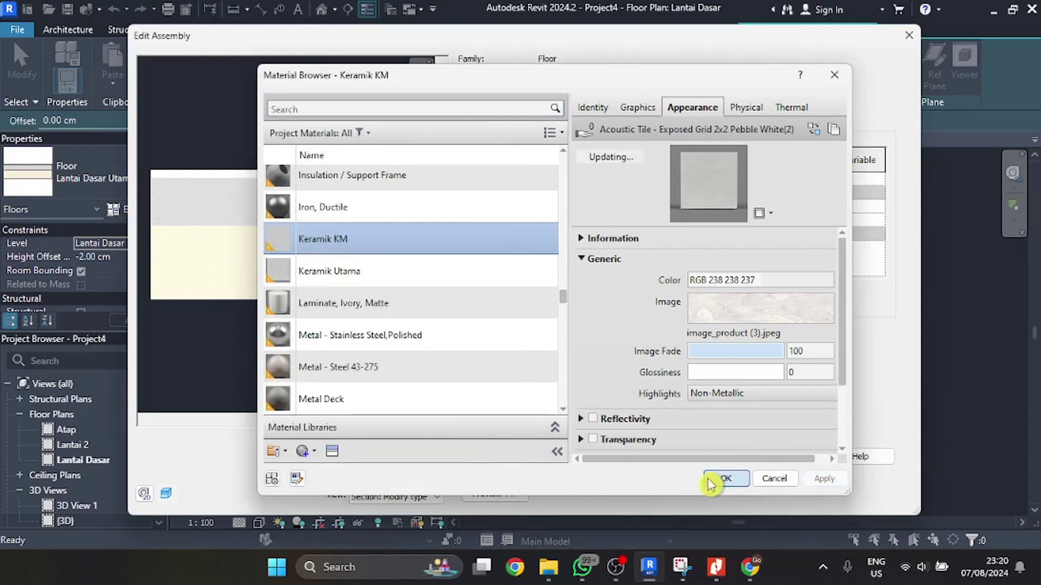
pyautogui.click(711, 480)
pyautogui.click(726, 456)
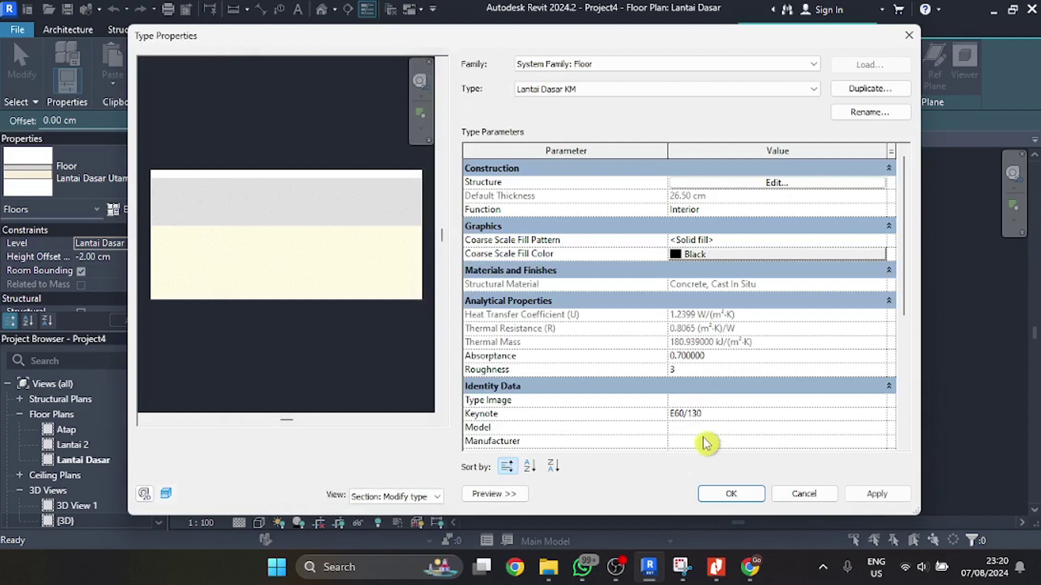
pyautogui.click(867, 495)
pyautogui.click(732, 494)
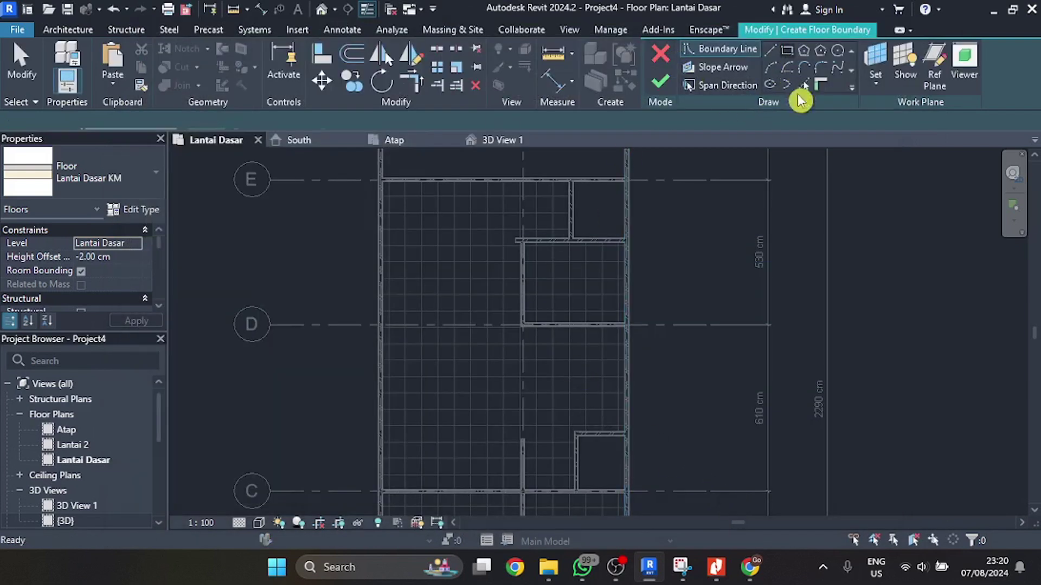
# - Create the Lantai Dasar KM floor from a rectangular boundary of about 170 x 195.5 cm inside the small room just above grid C
pyautogui.scroll(5, 553, 287)
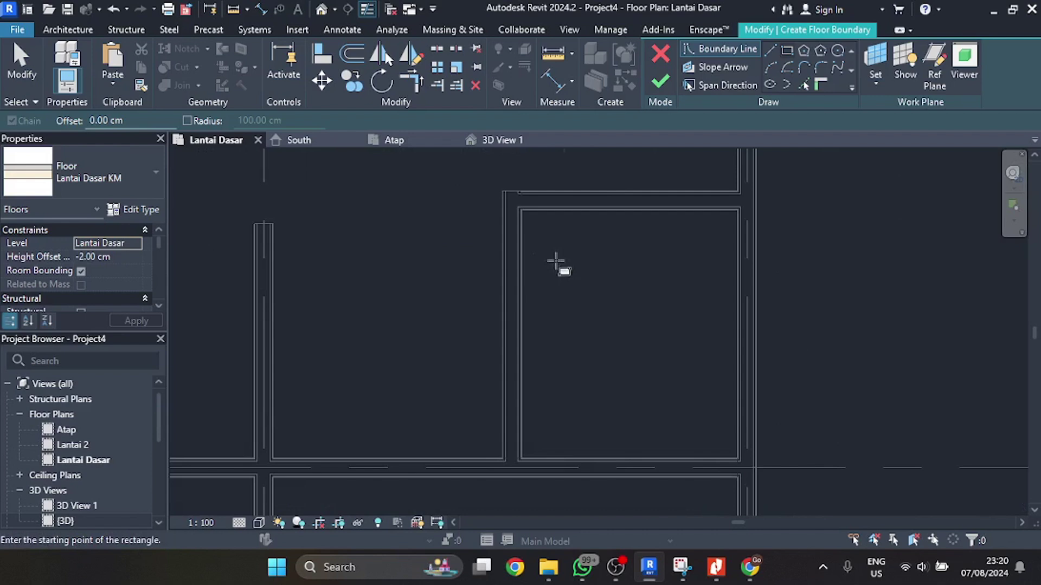
pyautogui.click(521, 211)
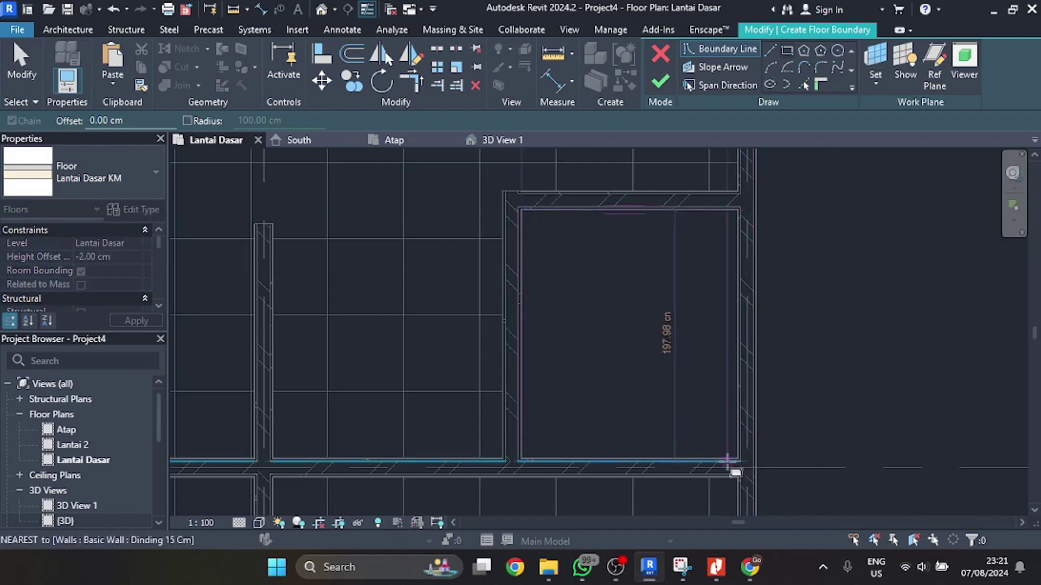
pyautogui.click(737, 460)
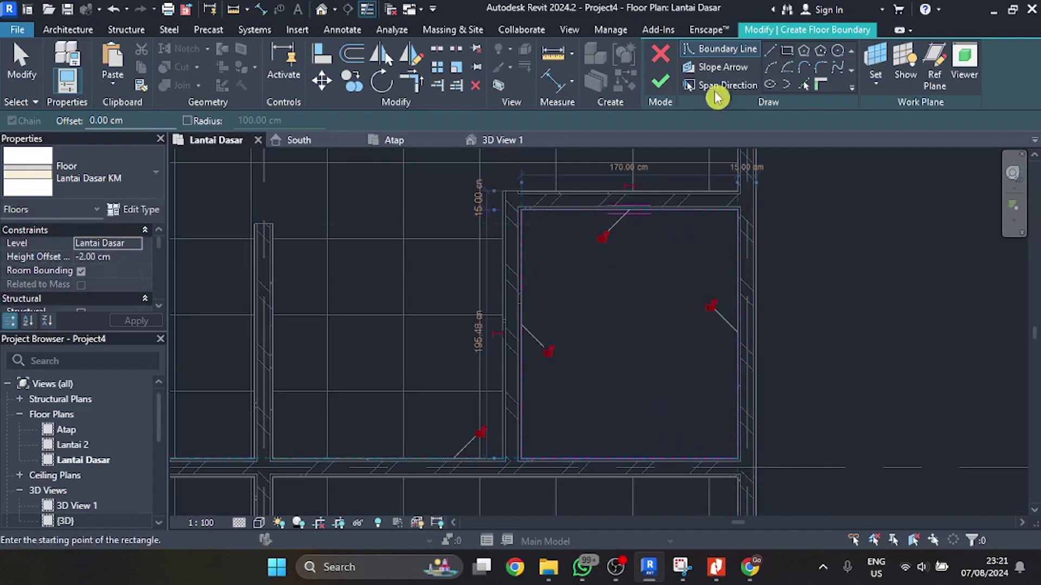
pyautogui.click(660, 82)
pyautogui.scroll(-3, 534, 251)
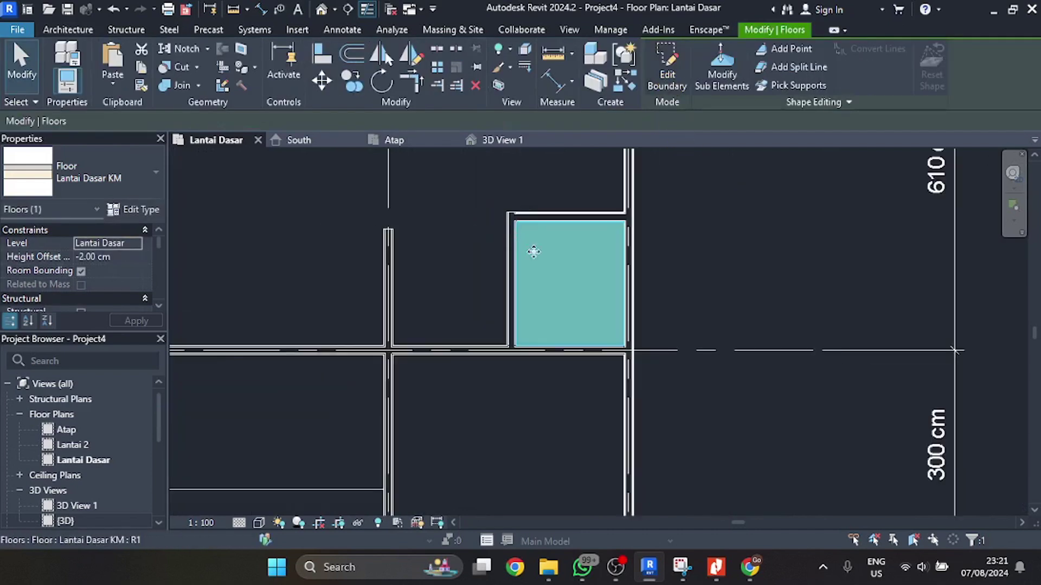
pyautogui.click(750, 274)
pyautogui.moveTo(585, 270); pyautogui.dragTo(591, 294, button='middle')
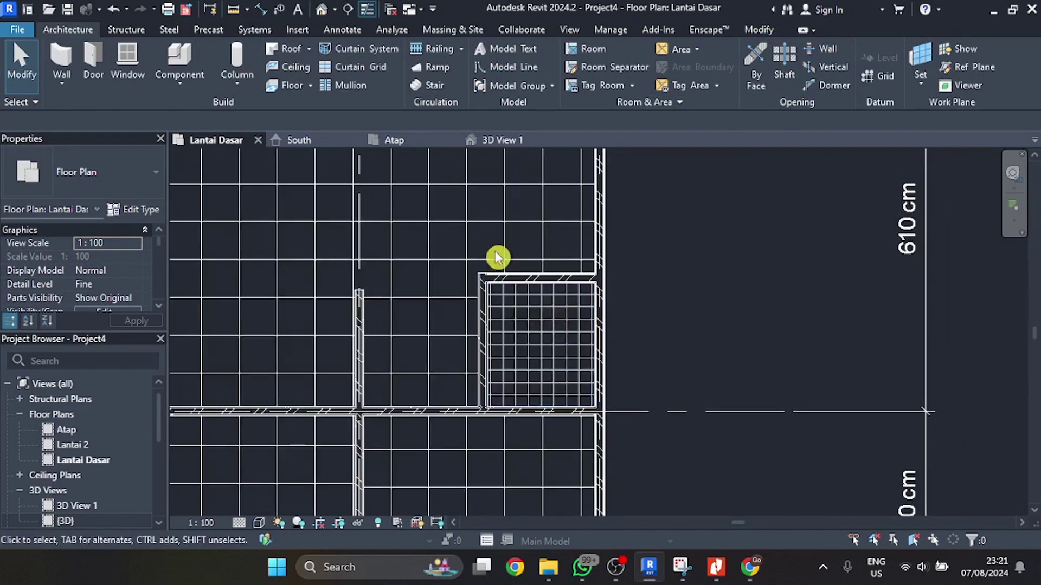
# - Examine the small room's new floor texture against the neighbouring marble floors in 3D View 1
pyautogui.click(502, 141)
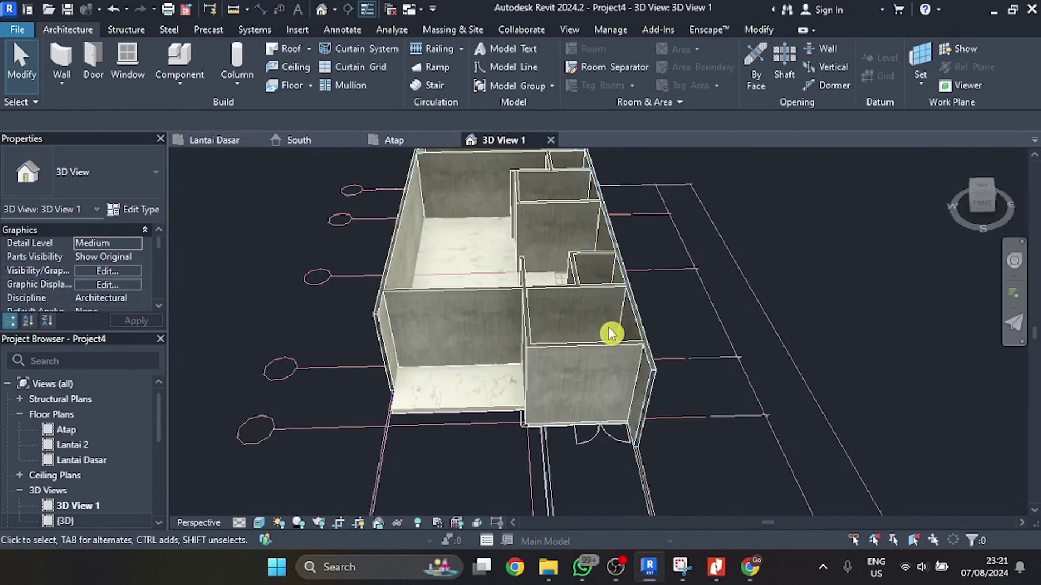
pyautogui.keyDown('shift'); pyautogui.moveTo(619, 336); pyautogui.dragTo(593, 413, button='middle'); pyautogui.keyUp('shift')
pyautogui.scroll(15, 543, 355)
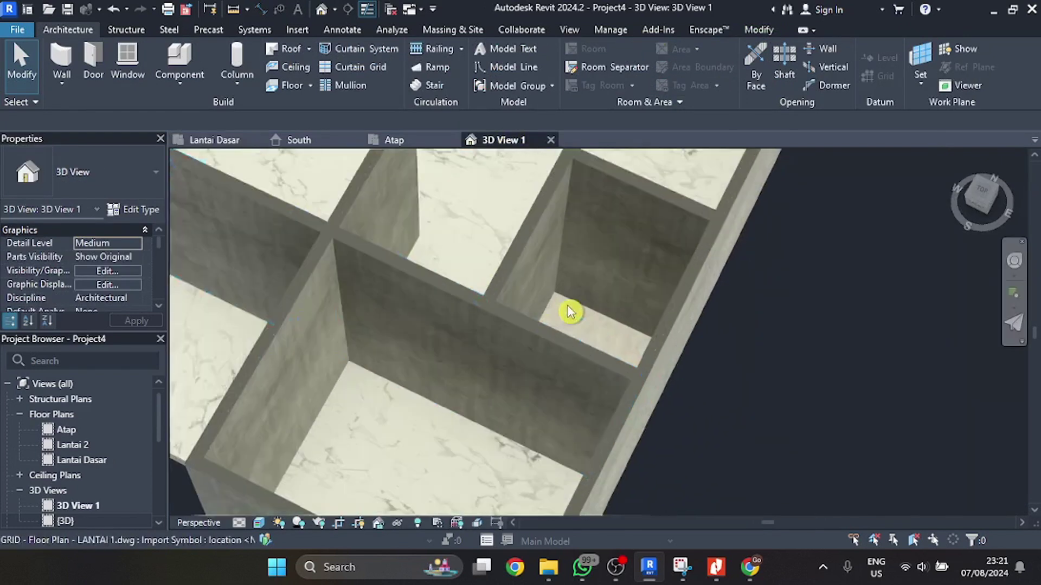
pyautogui.keyDown('shift'); pyautogui.moveTo(605, 330); pyautogui.dragTo(599, 391, button='middle'); pyautogui.keyUp('shift')
pyautogui.scroll(5, 612, 314)
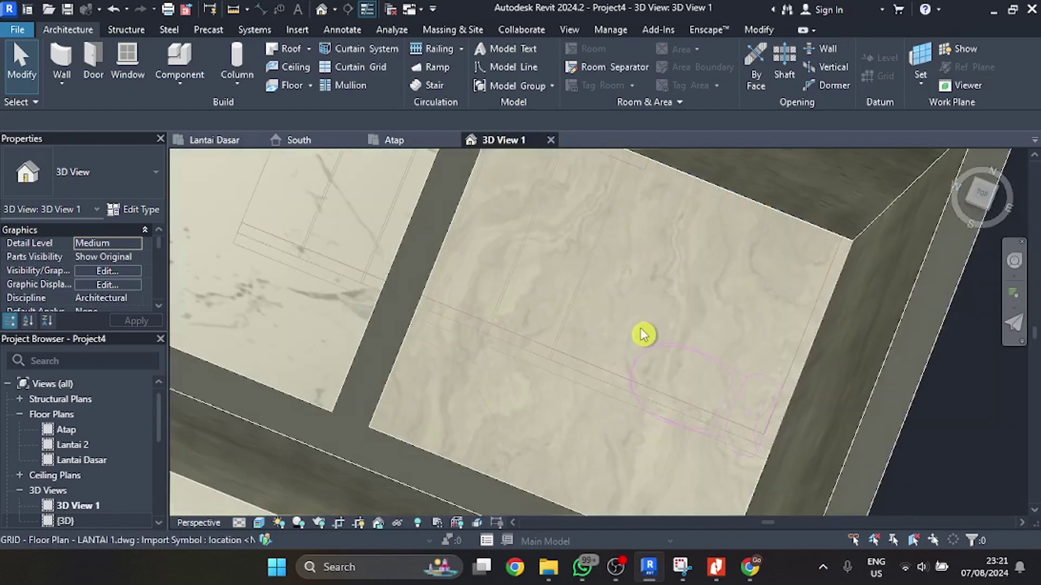
pyautogui.scroll(-8, 536, 314)
pyautogui.moveTo(588, 274)
pyautogui.keyDown('shift'); pyautogui.mouseDown(button='middle')
pyautogui.moveTo(565, 326)
pyautogui.moveTo(552, 323)
pyautogui.moveTo(627, 269)
pyautogui.moveTo(639, 221)
pyautogui.moveTo(596, 254)
pyautogui.moveTo(586, 288)
pyautogui.mouseUp(button='middle'); pyautogui.keyUp('shift')
pyautogui.scroll(8, 499, 255)
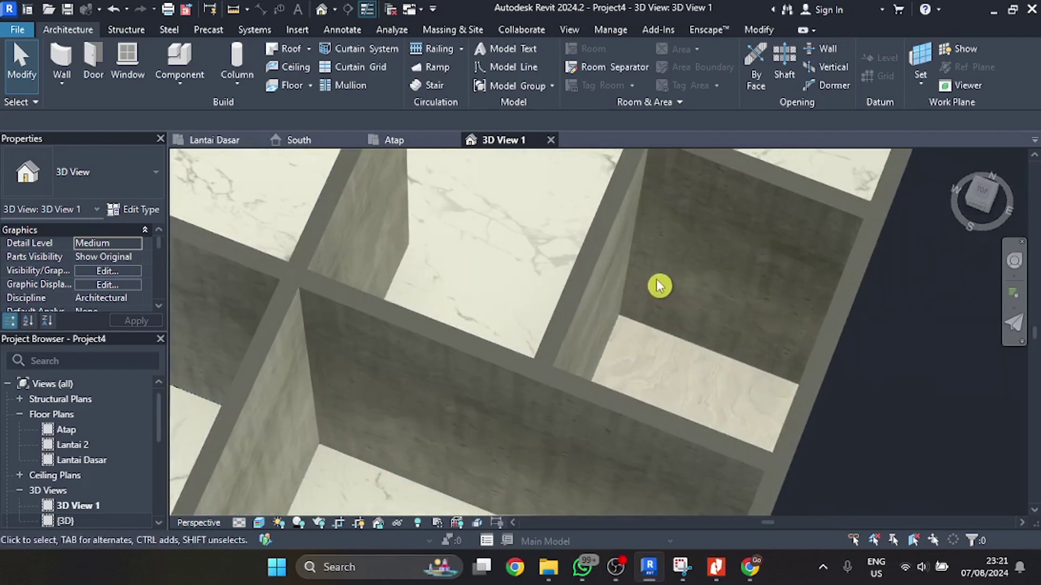
# - Return to the Lantai Dasar floor plan and check the constraints of the small room's Lantai Dasar KM floor
pyautogui.click(224, 139)
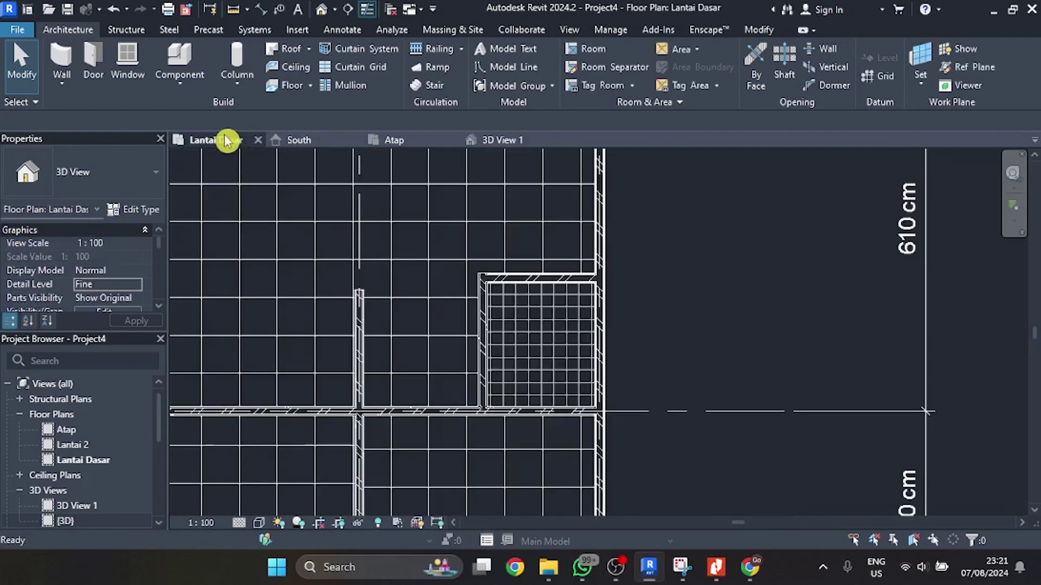
pyautogui.click(546, 287)
pyautogui.click(660, 285)
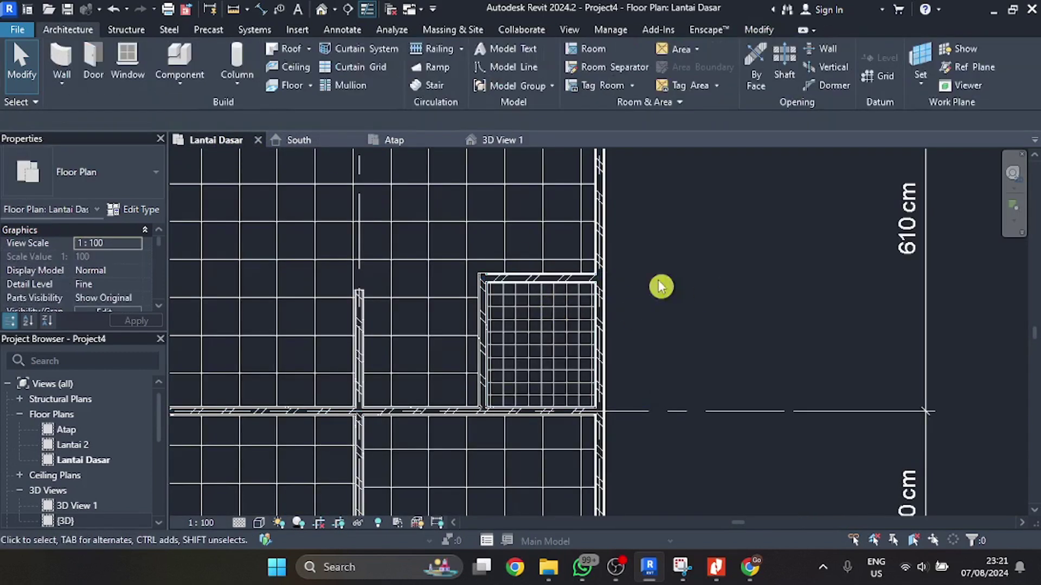
pyautogui.click(536, 298)
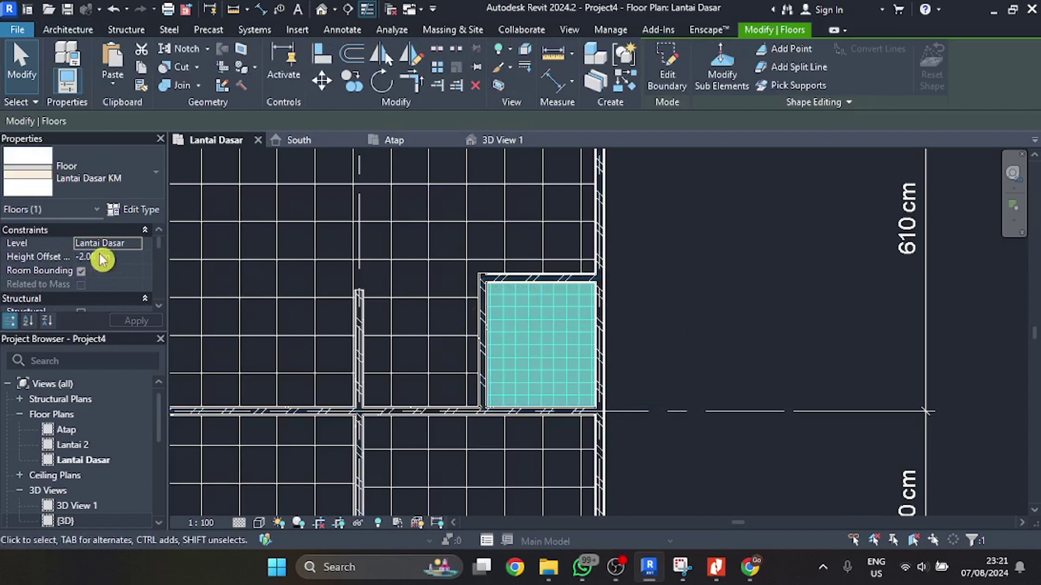
pyautogui.click(757, 287)
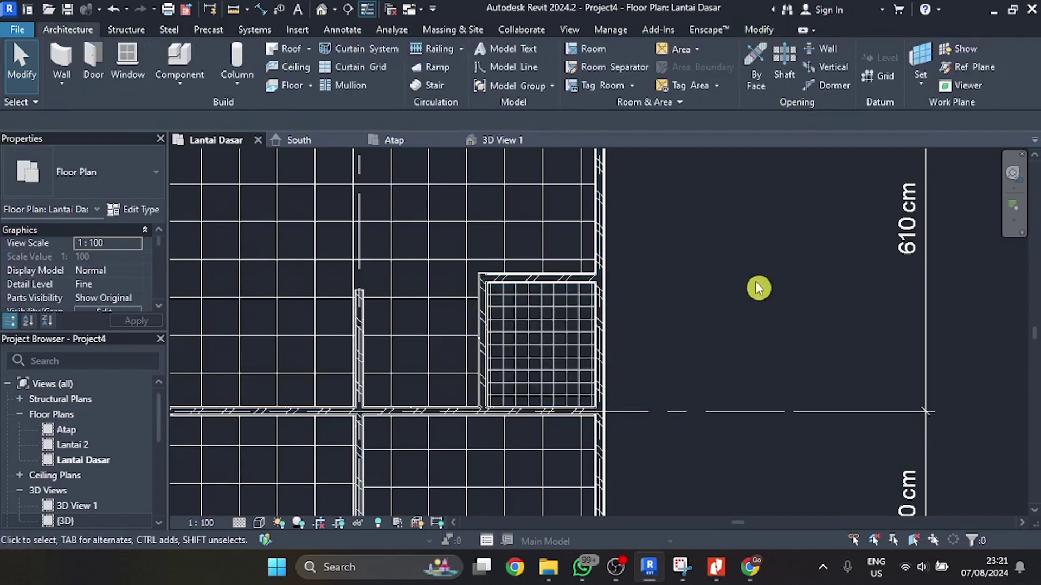
pyautogui.scroll(-4, 507, 314)
pyautogui.moveTo(512, 276); pyautogui.dragTo(517, 360, button='middle')
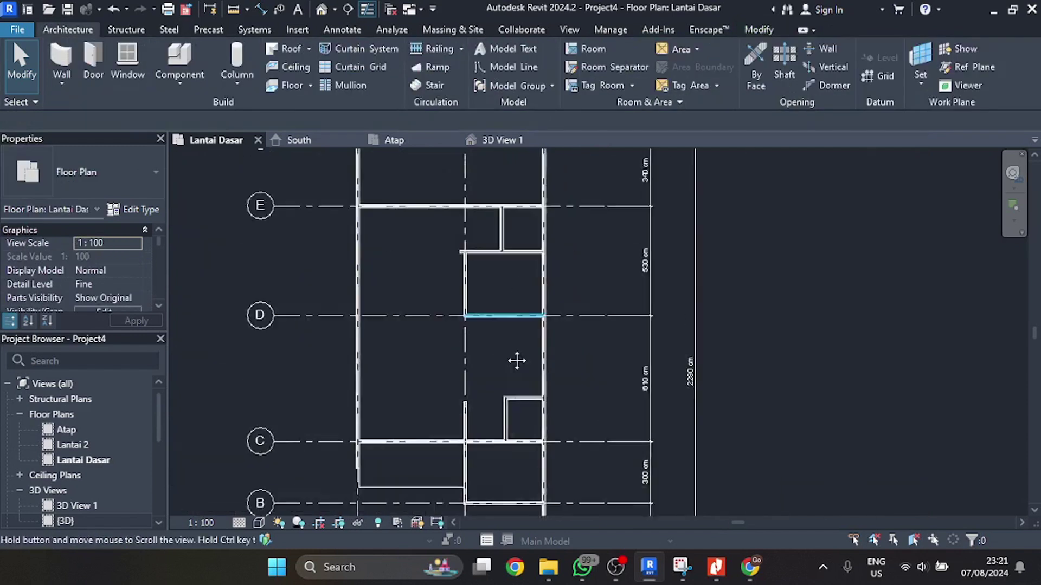
# - Start a floor for the small room just below grid E and duplicate its Lantai Dasar KM type as Lantai Gudang
pyautogui.scroll(5, 525, 244)
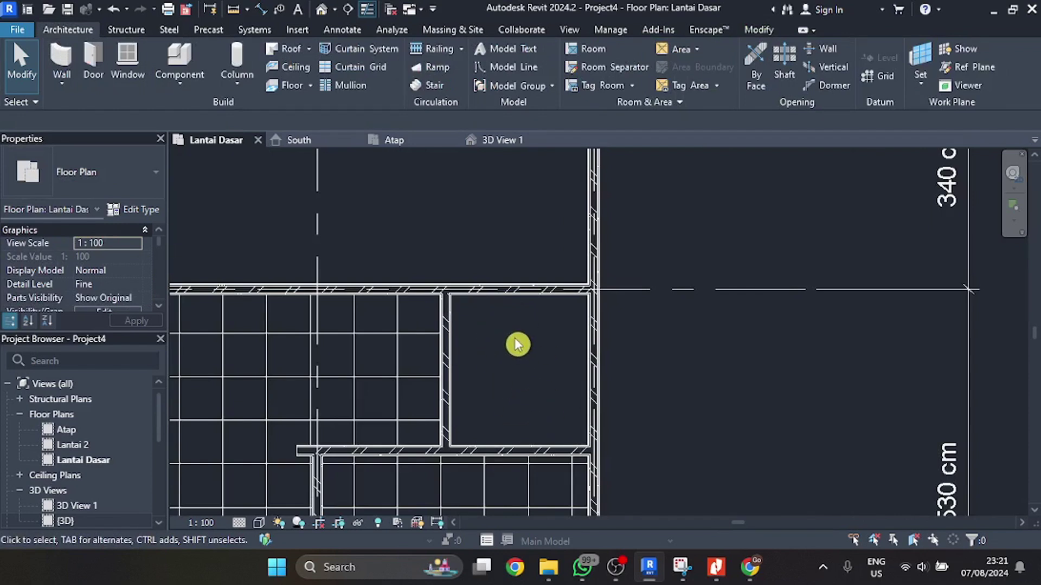
pyautogui.scroll(-3, 517, 345)
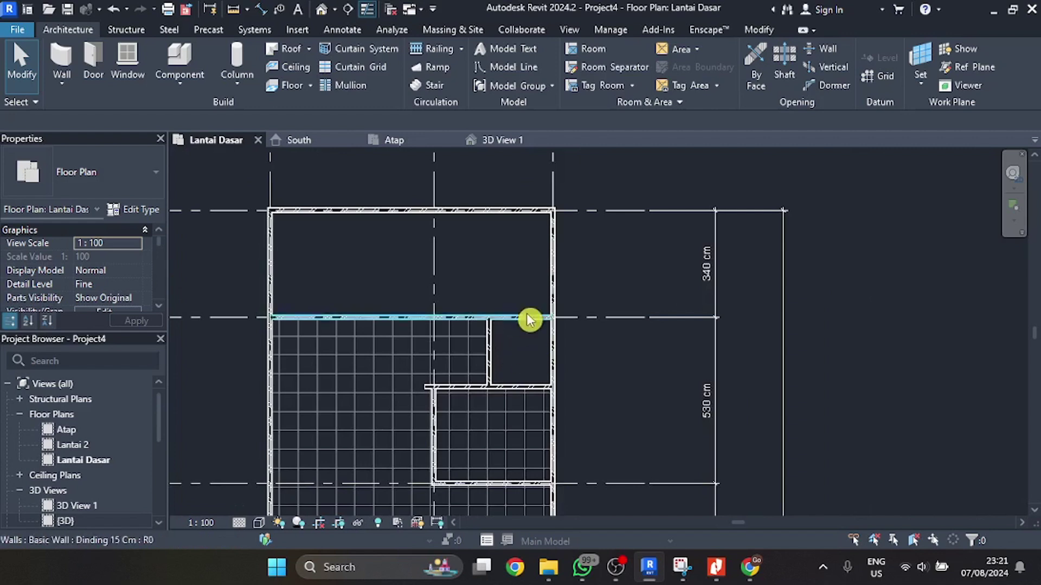
pyautogui.scroll(3, 530, 320)
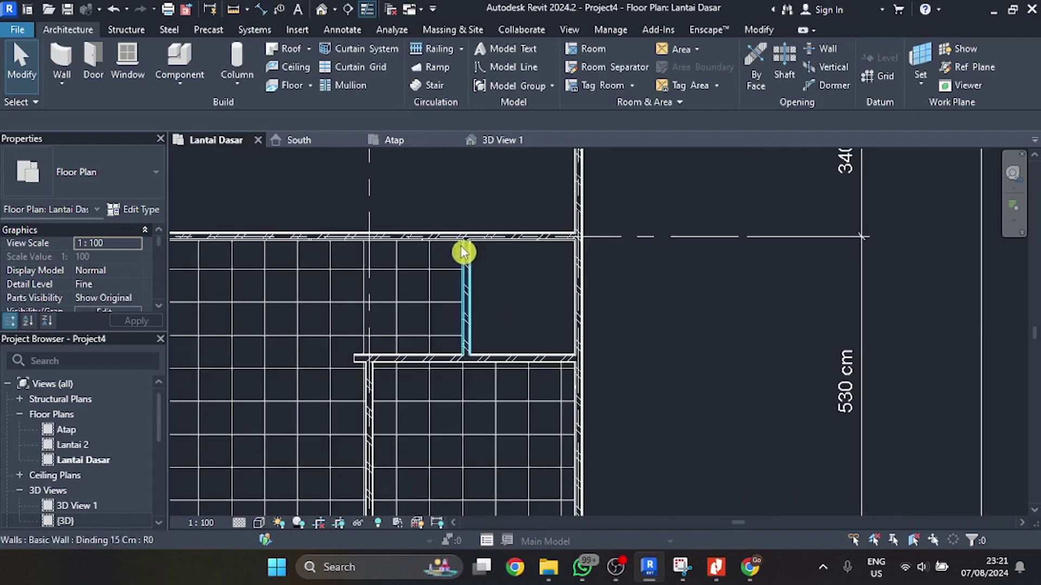
pyautogui.click(288, 85)
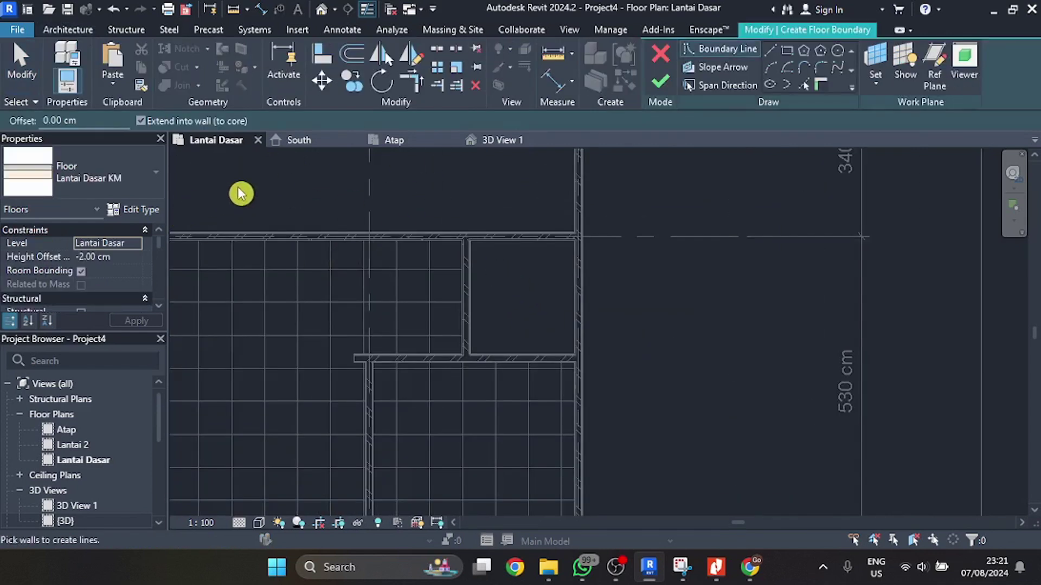
pyautogui.click(135, 212)
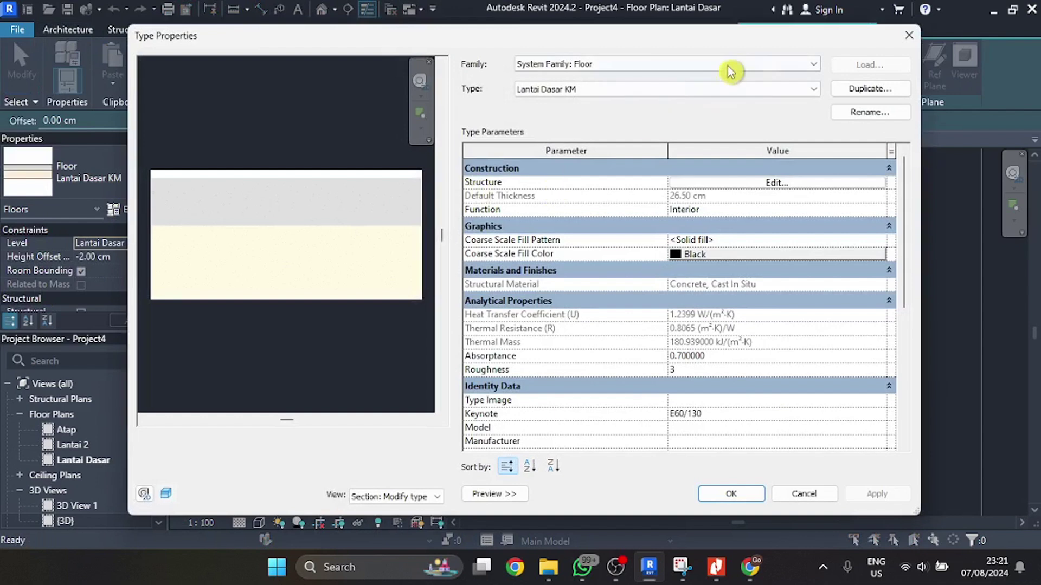
pyautogui.click(861, 88)
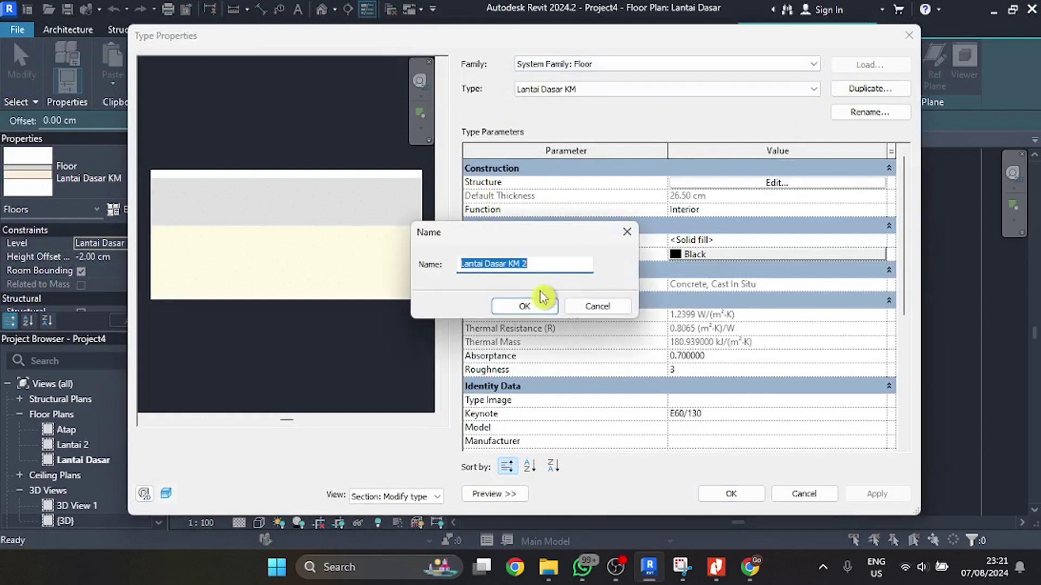
pyautogui.moveTo(486, 264); pyautogui.dragTo(548, 263)
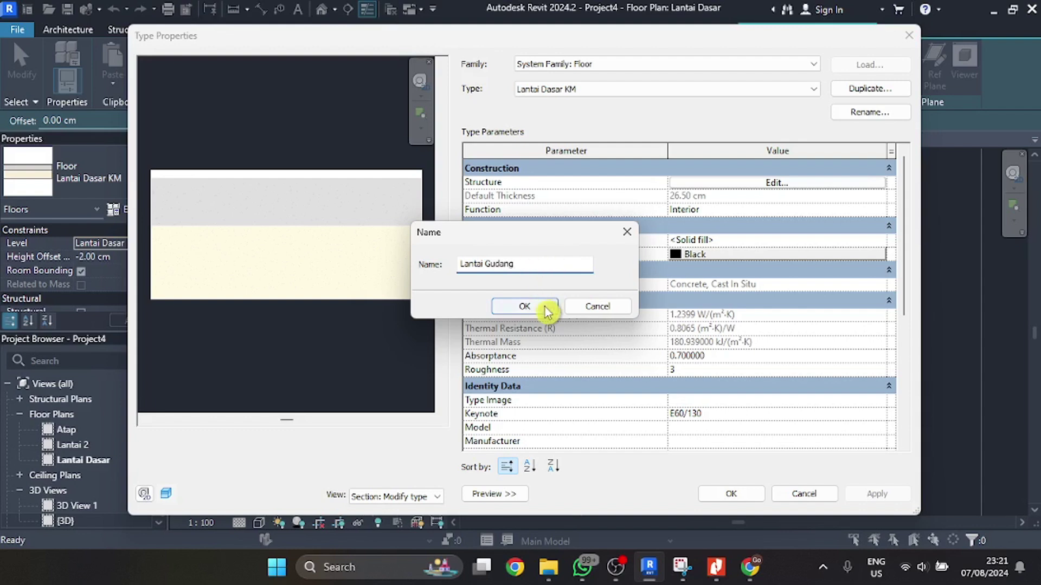
pyautogui.click(524, 306)
# - For the Lantai Gudang finish layer, duplicate the Keramik Utama material with its assets and name the copy Keramik 60x60
pyautogui.click(792, 185)
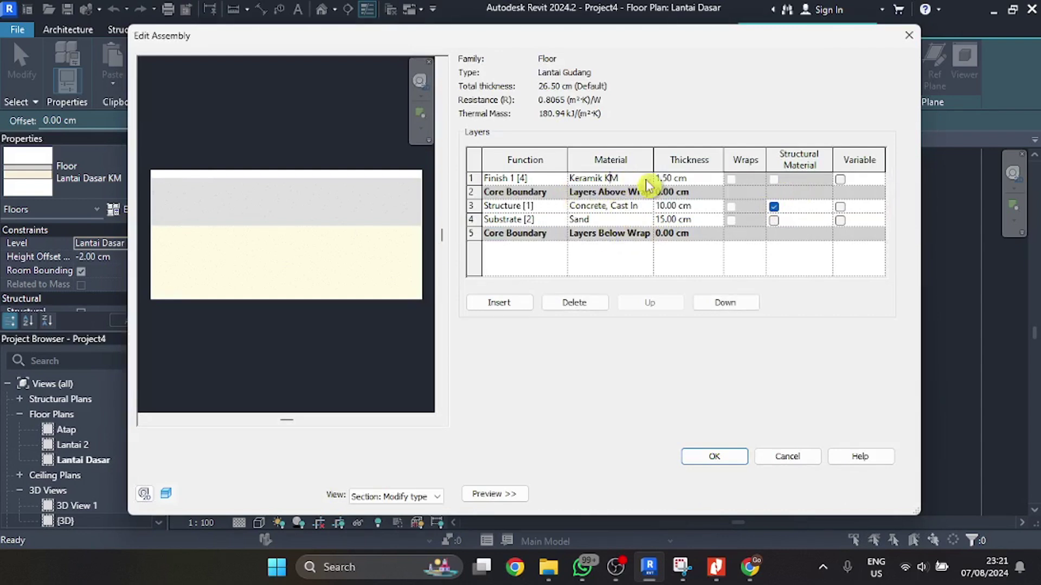
pyautogui.click(623, 179)
pyautogui.click(648, 178)
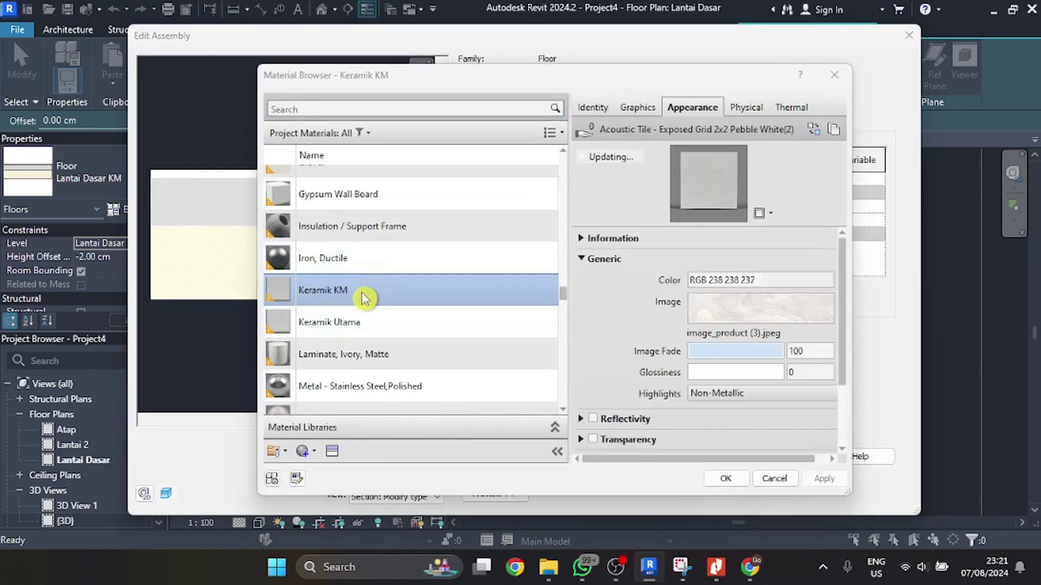
pyautogui.rightClick(363, 298)
pyautogui.click(352, 324)
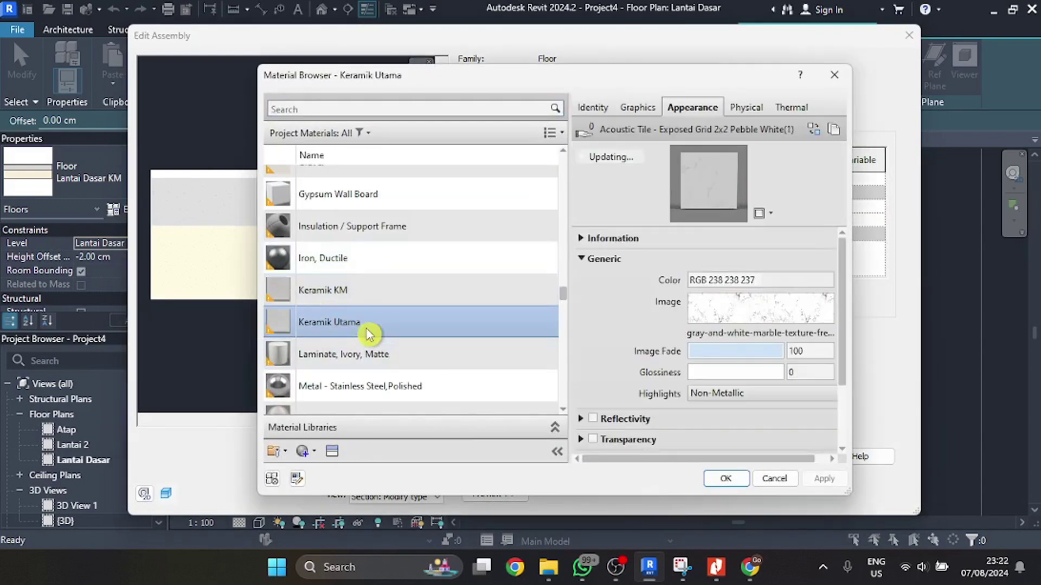
pyautogui.rightClick(365, 325)
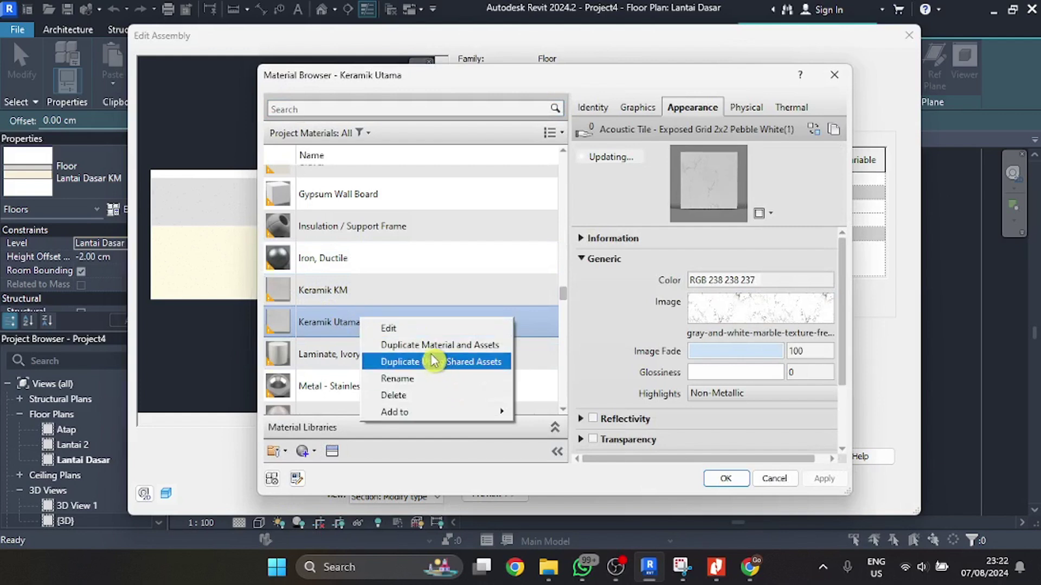
pyautogui.click(475, 346)
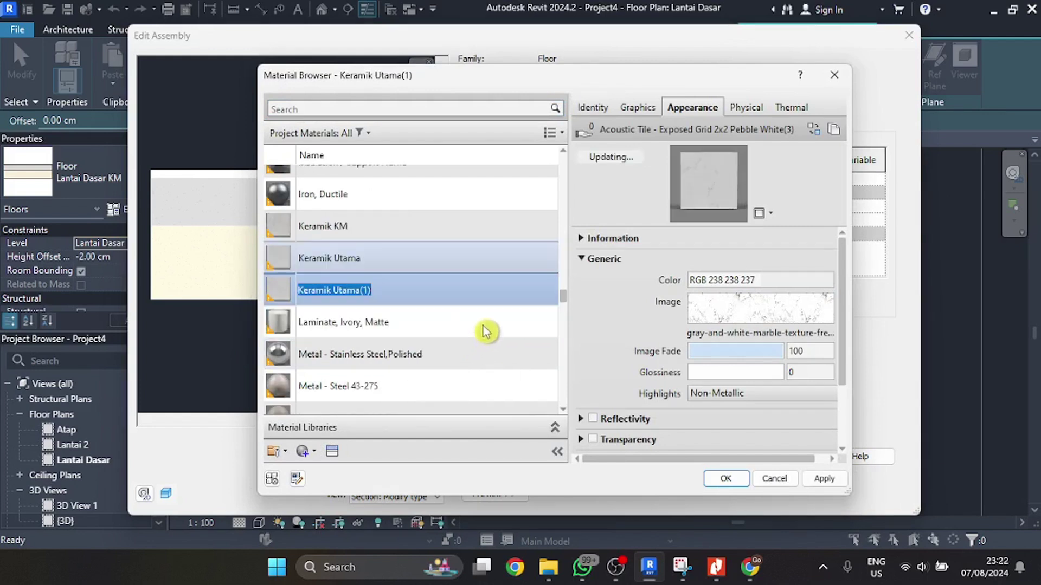
pyautogui.click(359, 292)
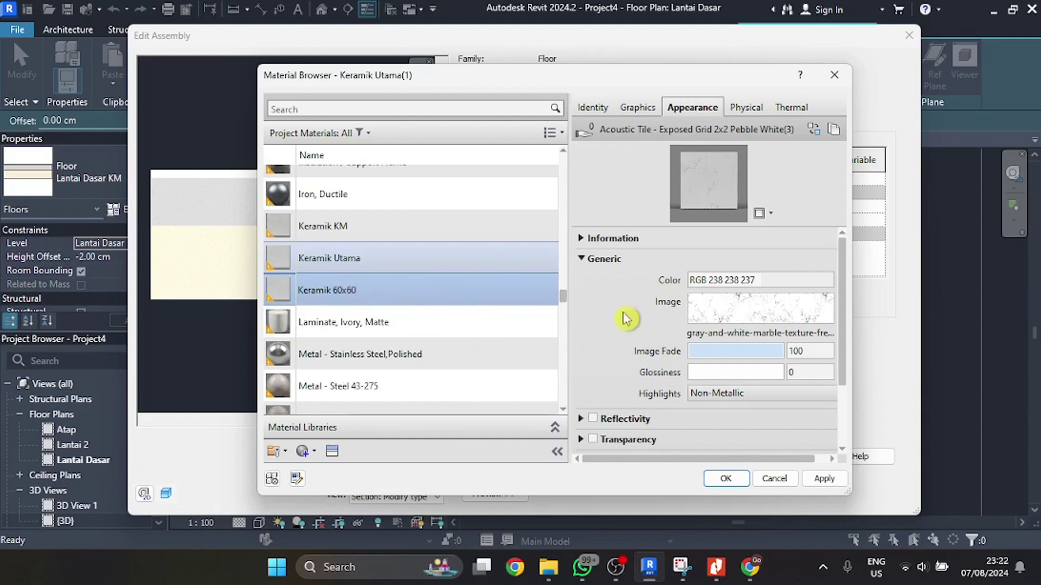
# - Replace the Keramik 60x60 appearance image with mygkeramik (12).jpg, keeping the texture's sample size
pyautogui.click(756, 310)
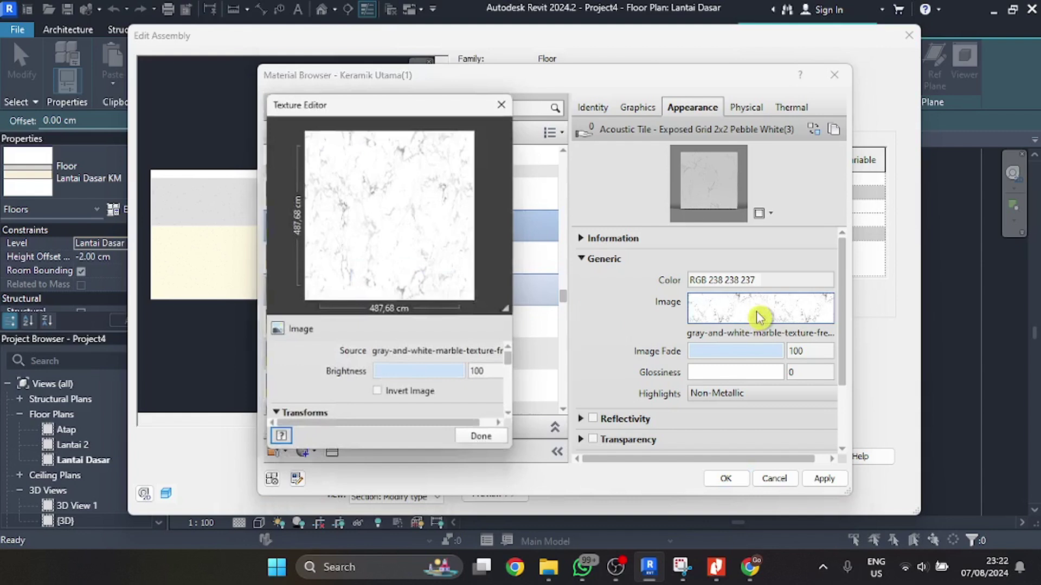
pyautogui.click(431, 358)
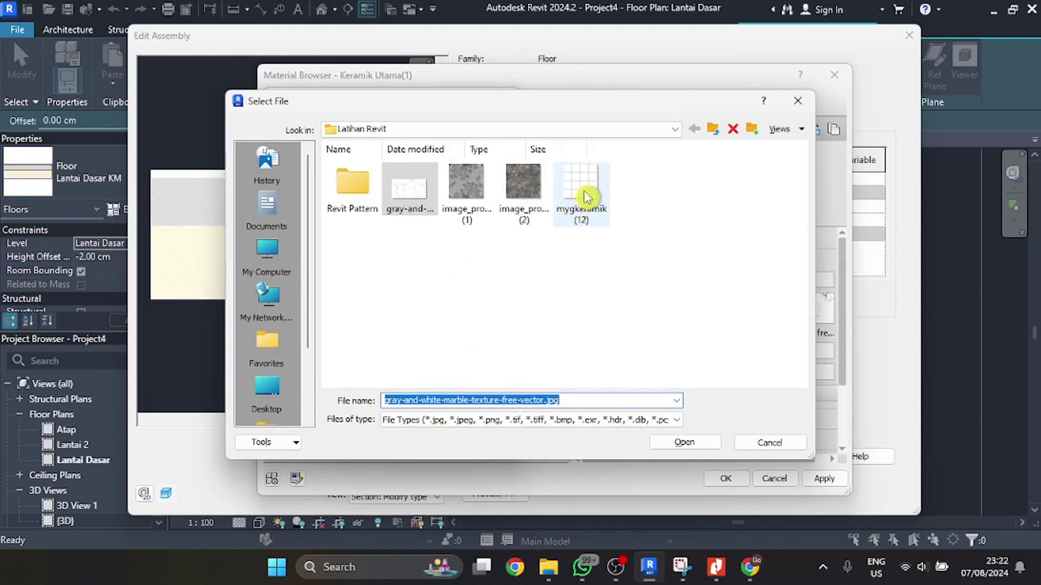
pyautogui.click(585, 196)
pyautogui.click(699, 441)
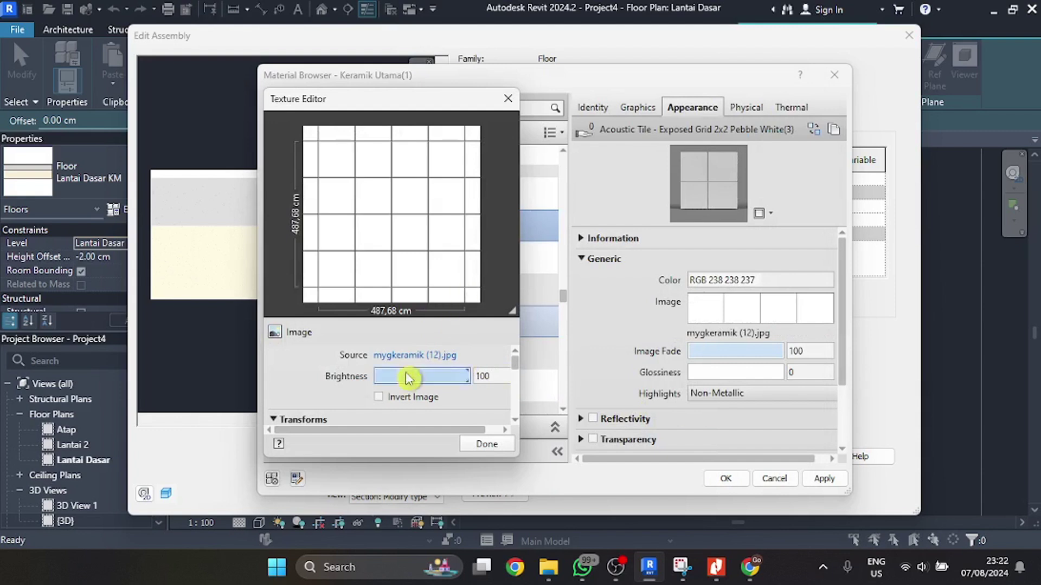
pyautogui.scroll(-3, 353, 372)
pyautogui.scroll(-3, 333, 371)
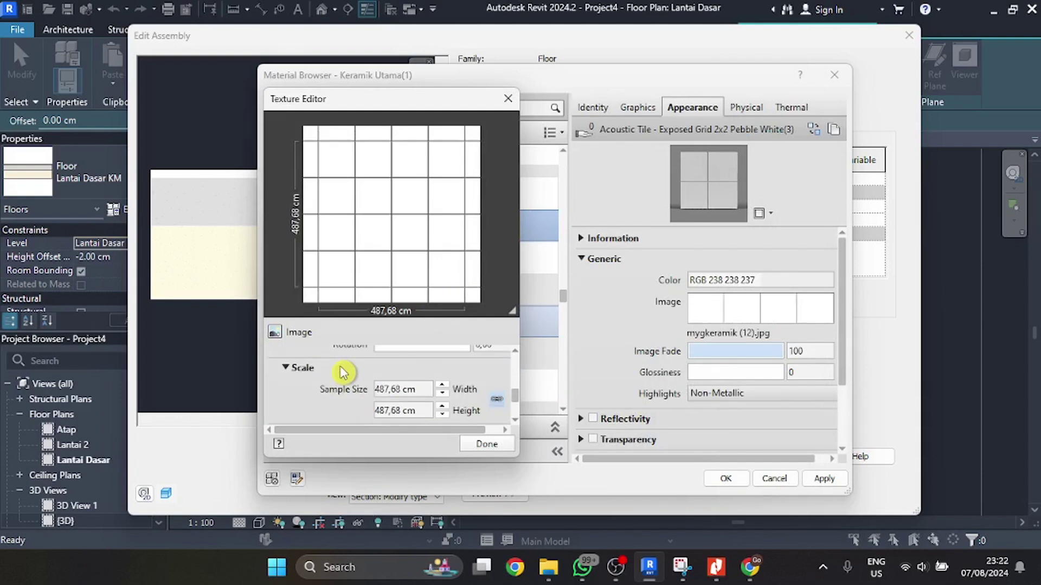
pyautogui.click(472, 442)
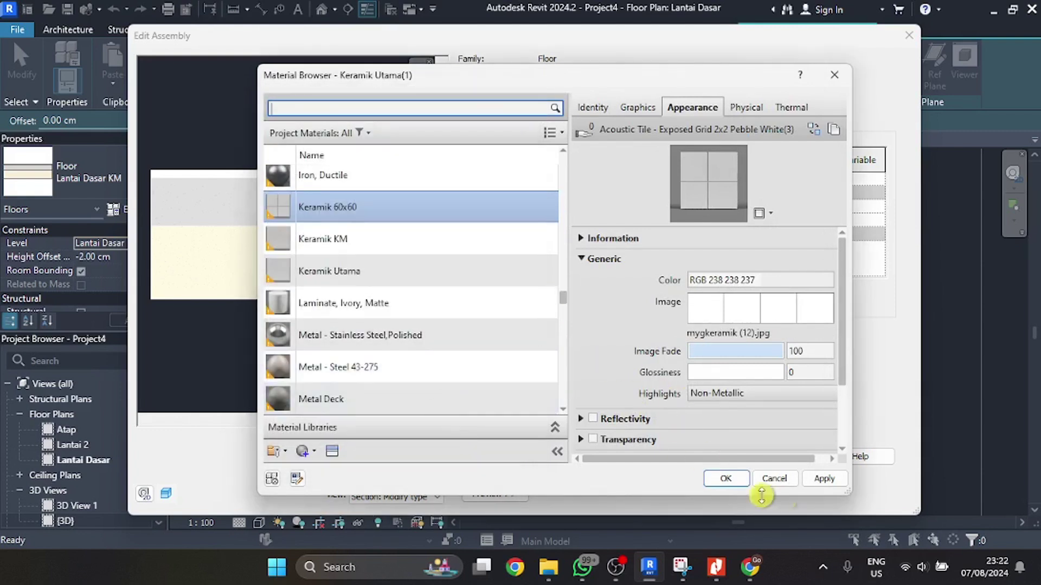
# - Apply Keramik 60x60 to the finish layer and confirm the Lantai Gudang structure and type
pyautogui.click(725, 478)
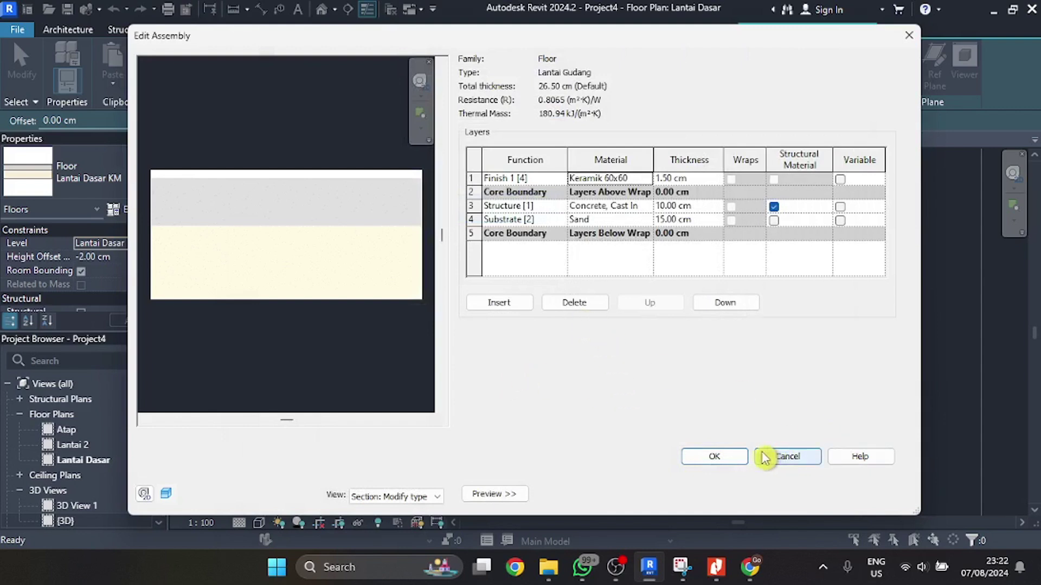
pyautogui.click(714, 457)
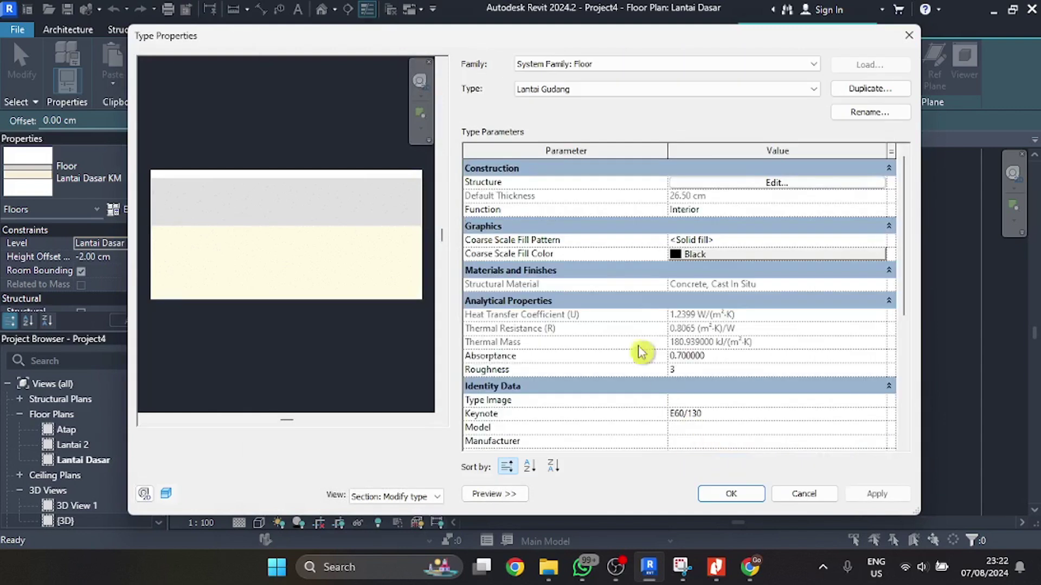
pyautogui.click(754, 493)
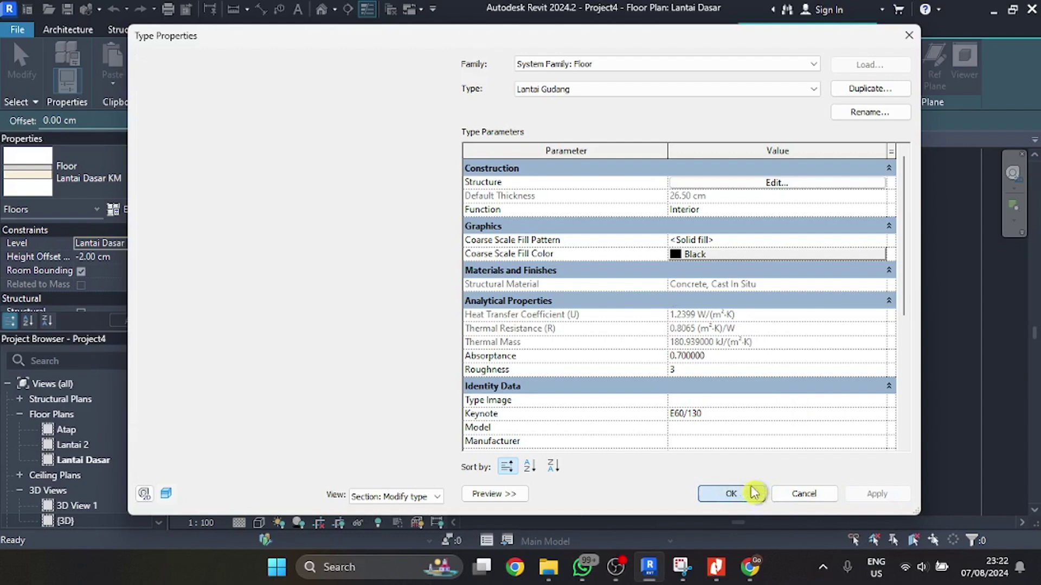
# - Create the Lantai Gudang floor from a rectangular boundary of about 188.6 x 206.8 cm inside the small room just below grid E
pyautogui.click(769, 51)
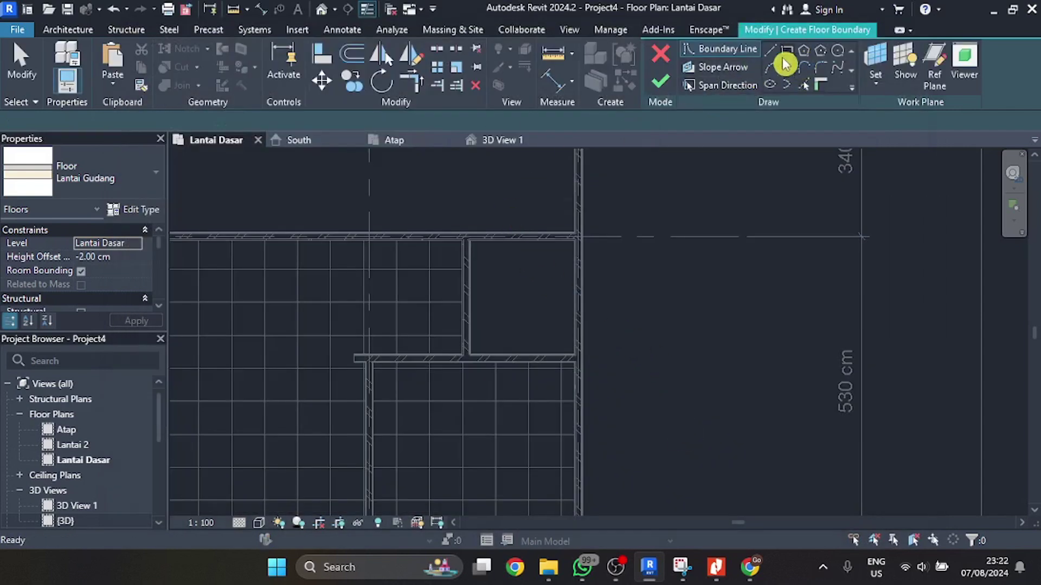
pyautogui.click(470, 239)
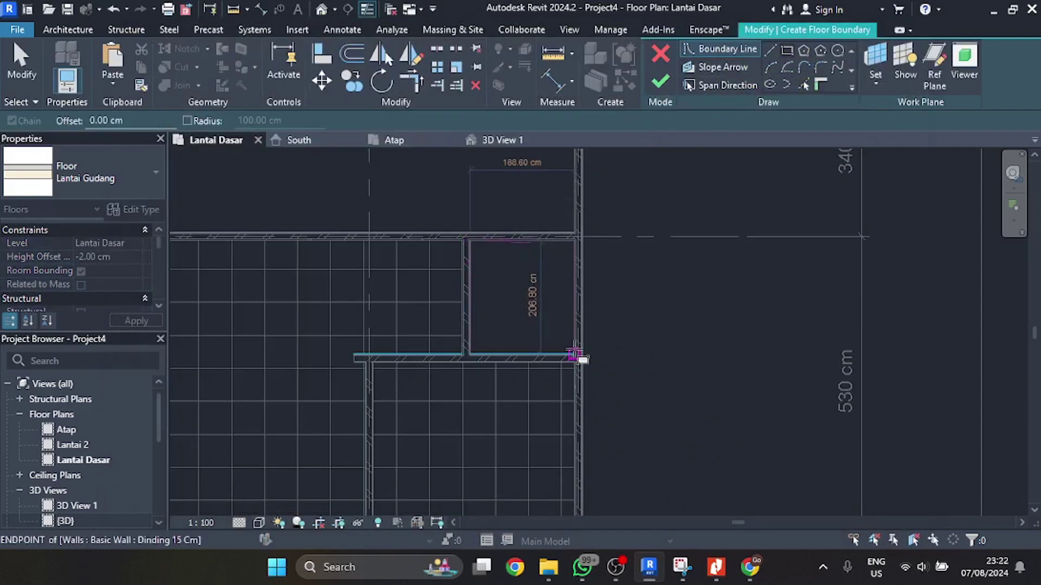
pyautogui.click(575, 355)
pyautogui.click(660, 81)
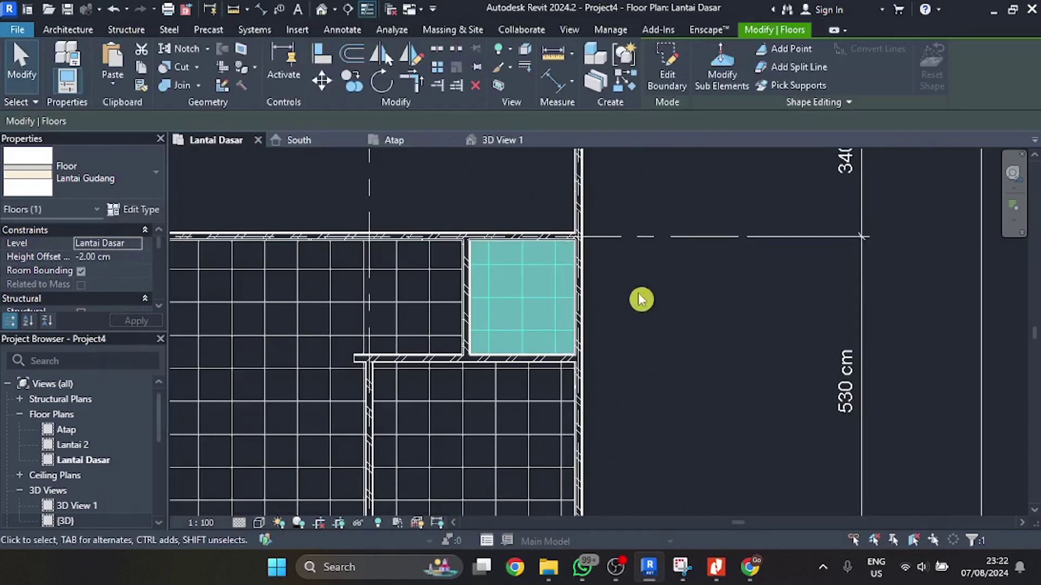
pyautogui.click(653, 346)
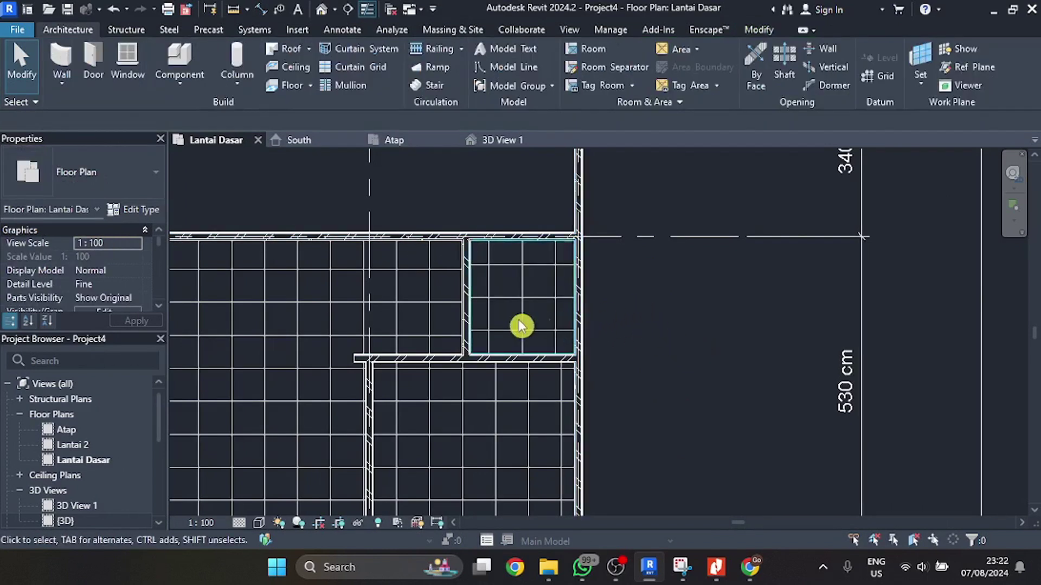
# - Align the horizontal tile lines of the Lantai Gudang floor with those of the adjoining Lantai Dasar Utama floor
pyautogui.scroll(2, 491, 271)
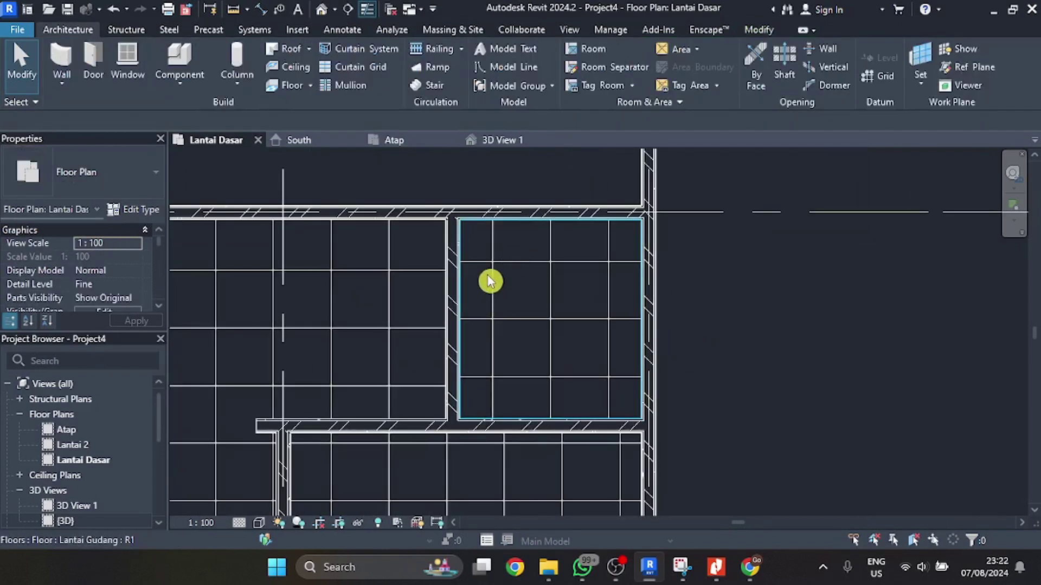
pyautogui.press('a')
pyautogui.press('l')
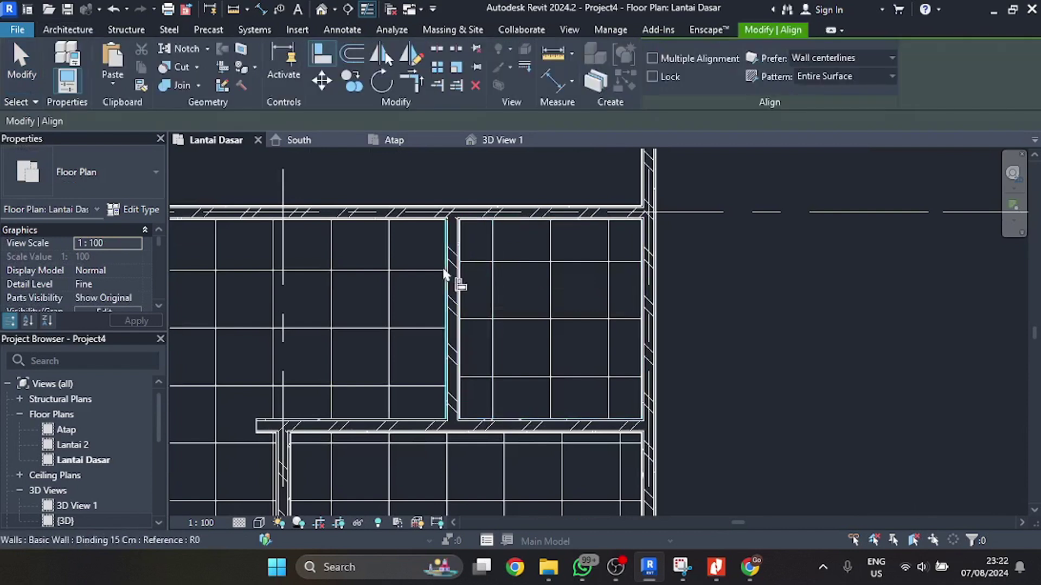
pyautogui.click(436, 270)
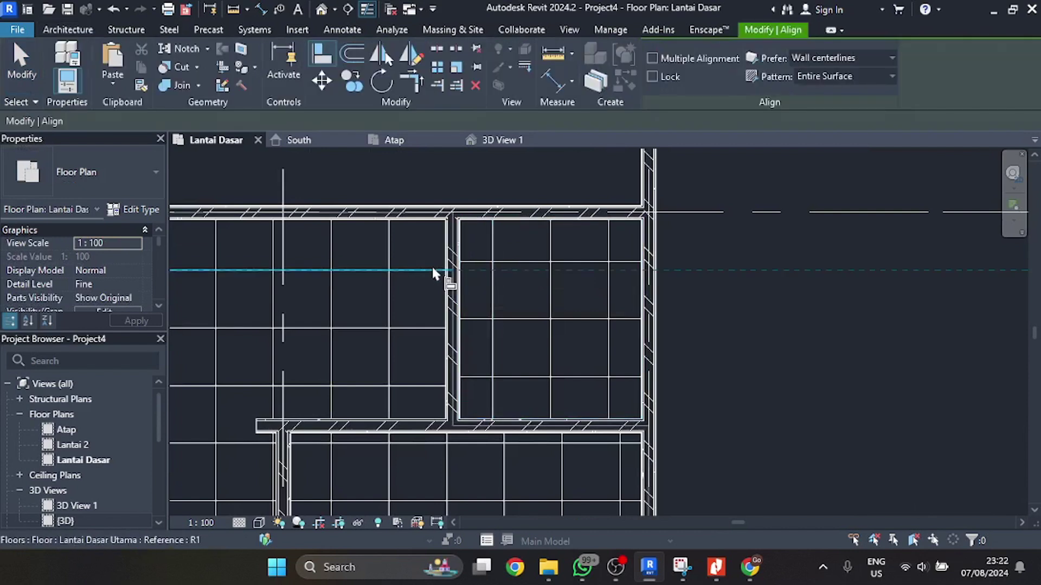
pyautogui.click(507, 262)
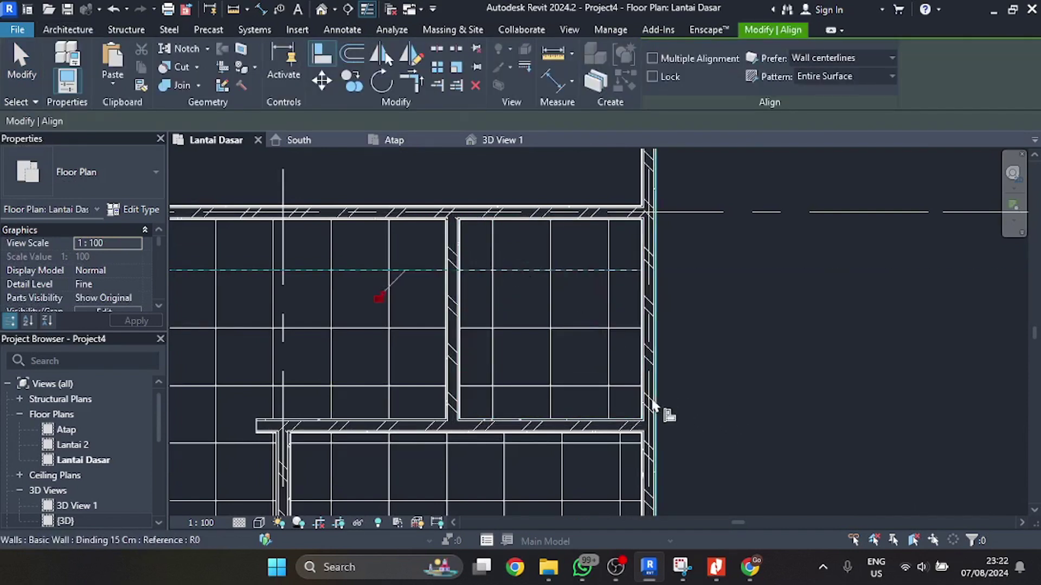
pyautogui.press('XF86AudioMute')
pyautogui.press('Escape')
pyautogui.press('Escape')
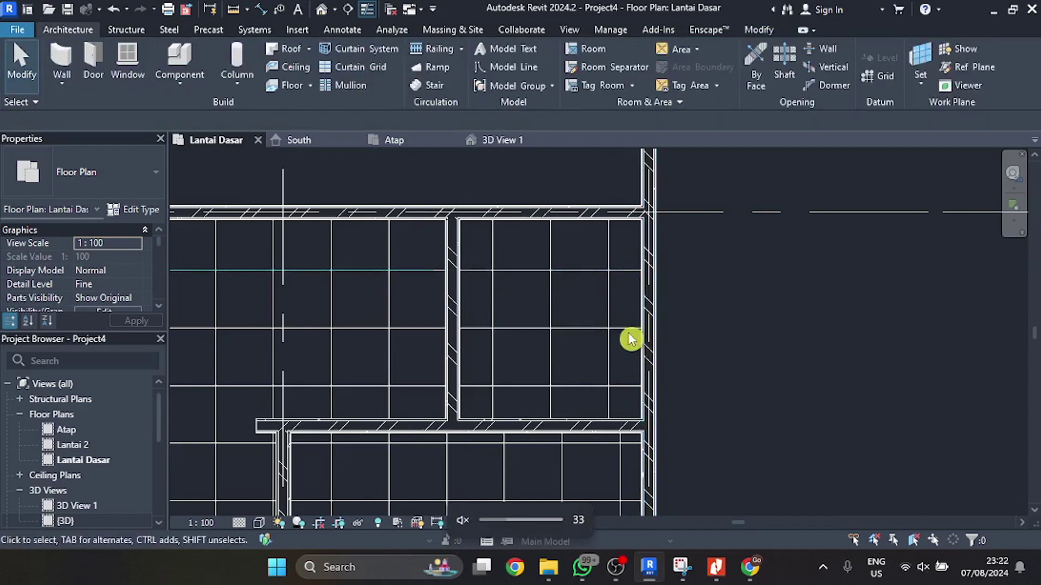
# - Examine the storage room's tile texture against the neighbouring marble floors from several angles in 3D View 1
pyautogui.click(495, 142)
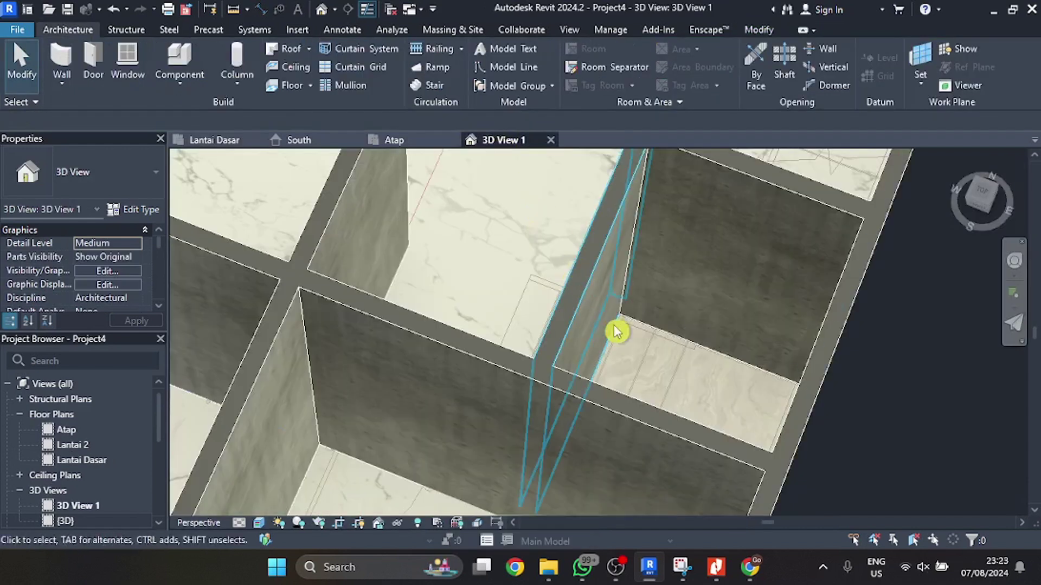
pyautogui.scroll(-10, 617, 331)
pyautogui.scroll(3, 499, 411)
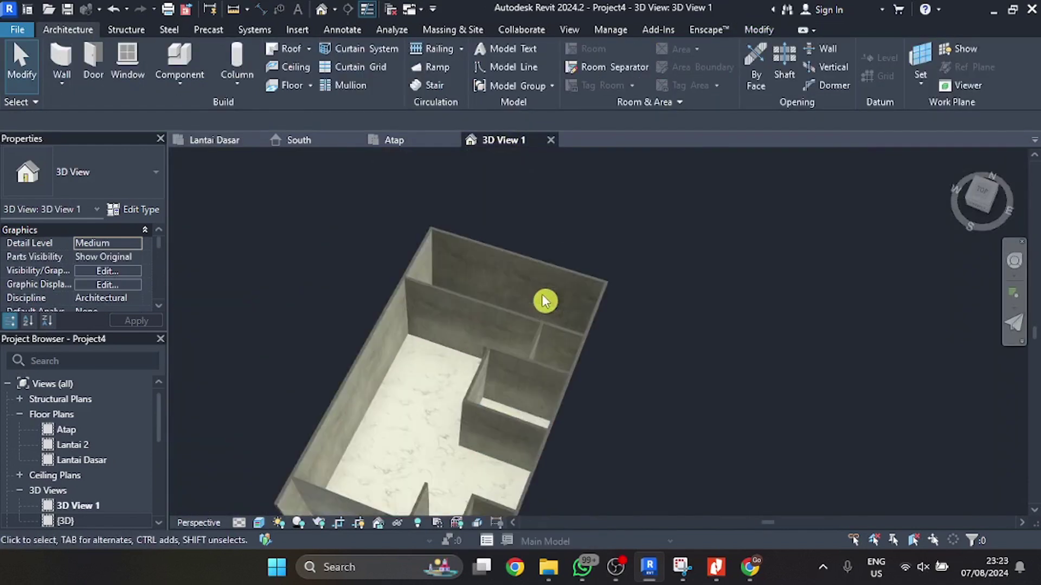
pyautogui.scroll(3, 545, 301)
pyautogui.keyDown('shift'); pyautogui.moveTo(553, 409); pyautogui.dragTo(544, 541, button='middle'); pyautogui.keyUp('shift')
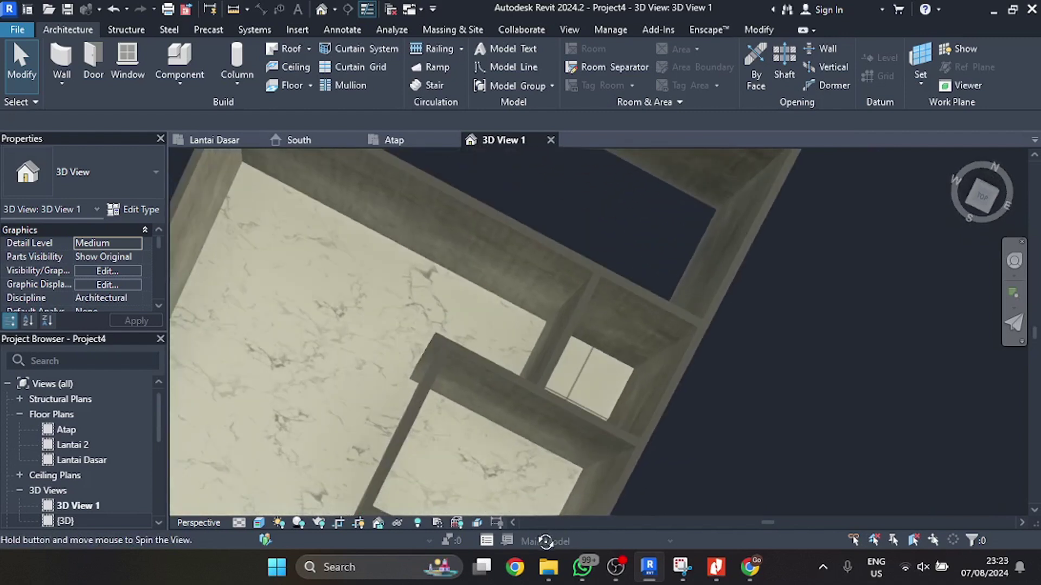
pyautogui.scroll(-6, 365, 365)
pyautogui.scroll(7, 390, 372)
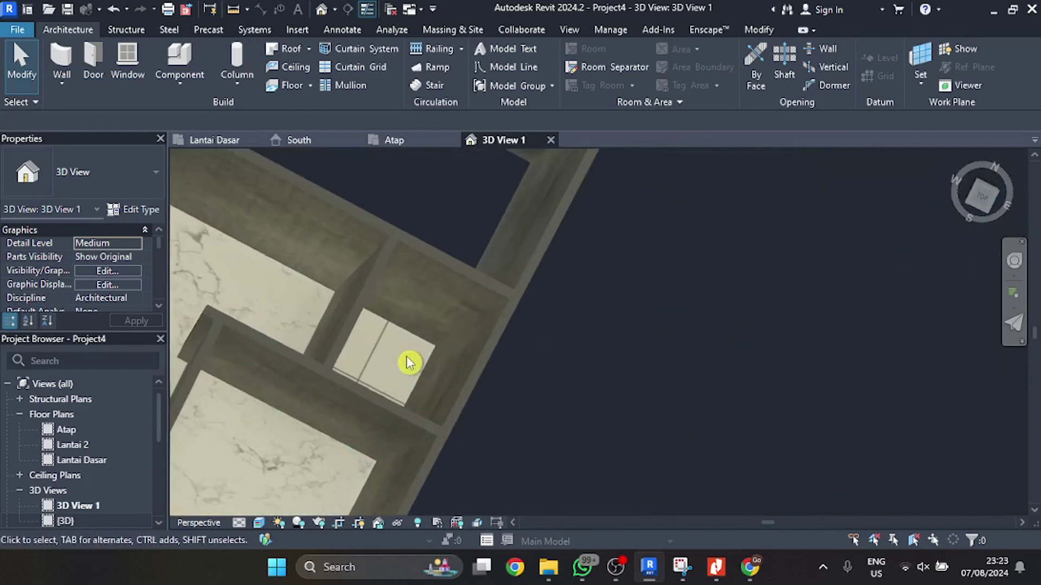
pyautogui.scroll(3, 410, 362)
pyautogui.keyDown('shift'); pyautogui.moveTo(414, 379); pyautogui.dragTo(295, 204, button='middle'); pyautogui.keyUp('shift')
pyautogui.scroll(-3, 141, 262)
pyautogui.scroll(-3, 141, 263)
pyautogui.scroll(-5, 204, 260)
pyautogui.scroll(5, 320, 353)
pyautogui.scroll(-3, 229, 301)
pyautogui.scroll(3, 237, 309)
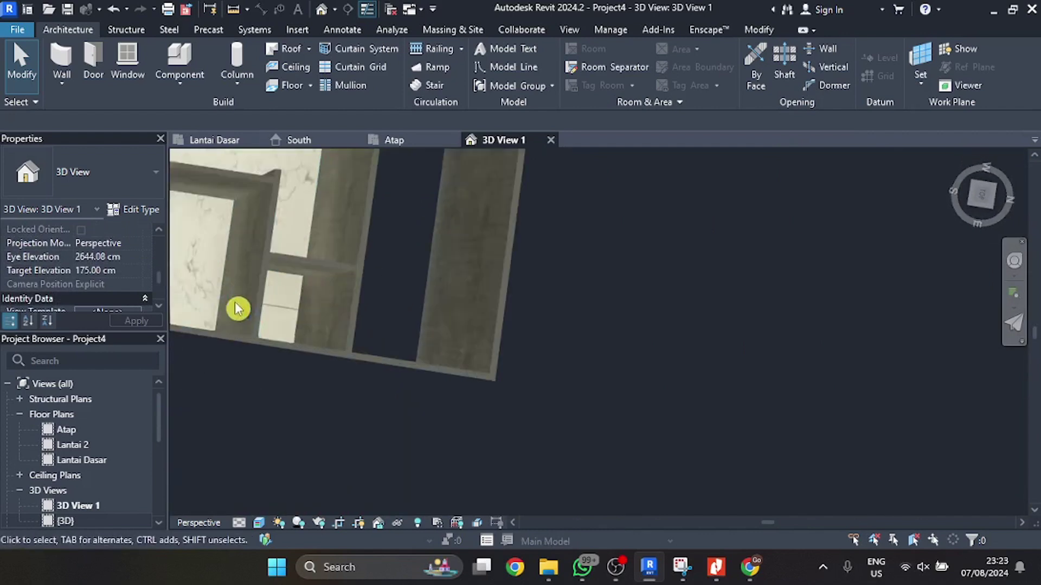
# - Inspect the storage room's floor tiles more closely against the adjoining marble floors in the 3D view
pyautogui.scroll(-3, 237, 309)
pyautogui.scroll(5, 236, 293)
pyautogui.keyDown('shift'); pyautogui.moveTo(255, 265); pyautogui.dragTo(229, 249, button='middle'); pyautogui.keyUp('shift')
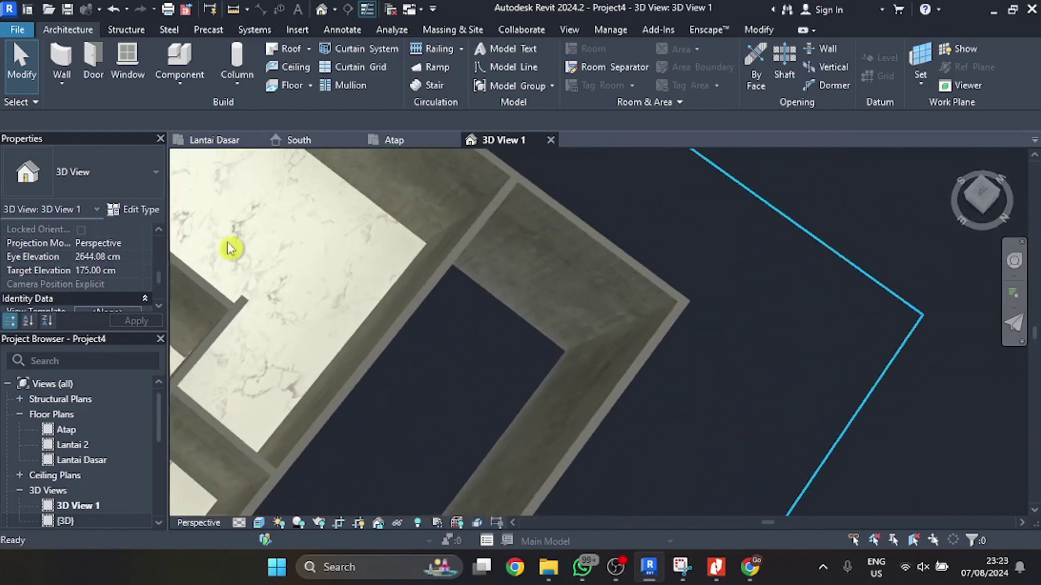
pyautogui.scroll(-3, 230, 248)
pyautogui.scroll(5, 308, 349)
pyautogui.keyDown('shift'); pyautogui.moveTo(425, 318); pyautogui.dragTo(400, 360, button='middle'); pyautogui.keyUp('shift')
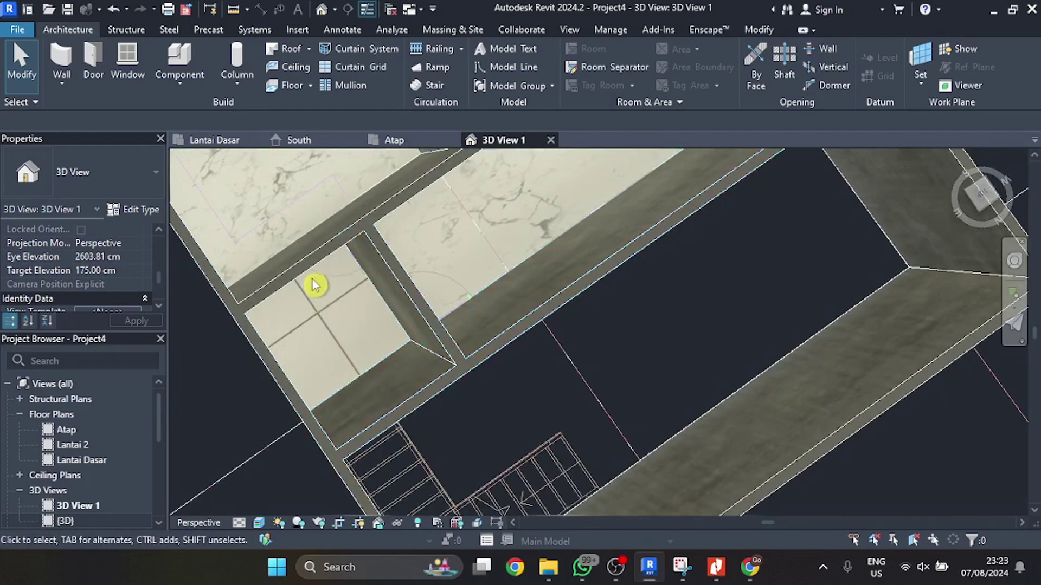
# - From the Lantai Dasar plan, open the Keramik 60x60 finish material in the storage room floor's layer structure
pyautogui.click(211, 141)
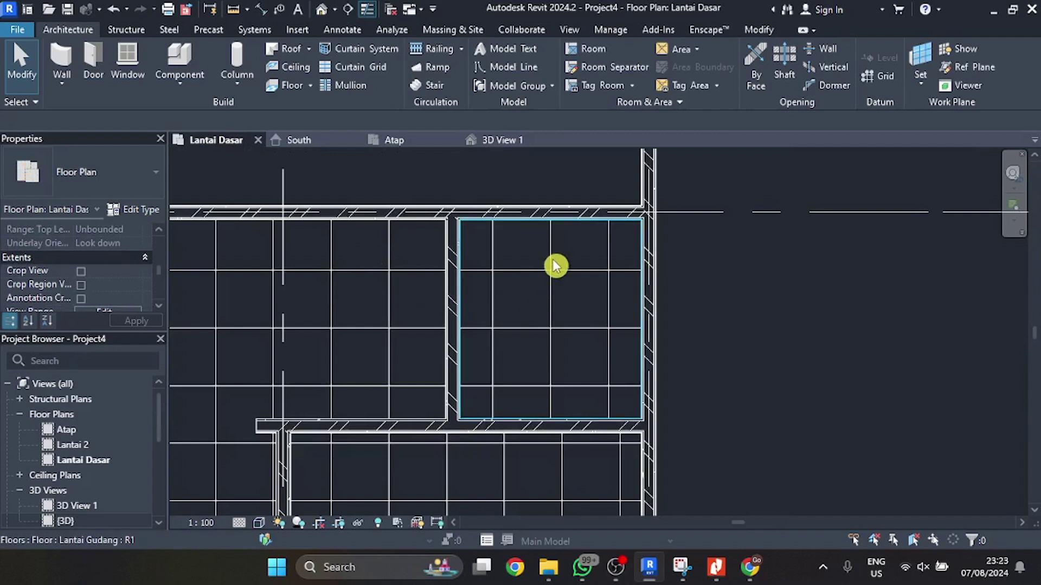
pyautogui.click(559, 234)
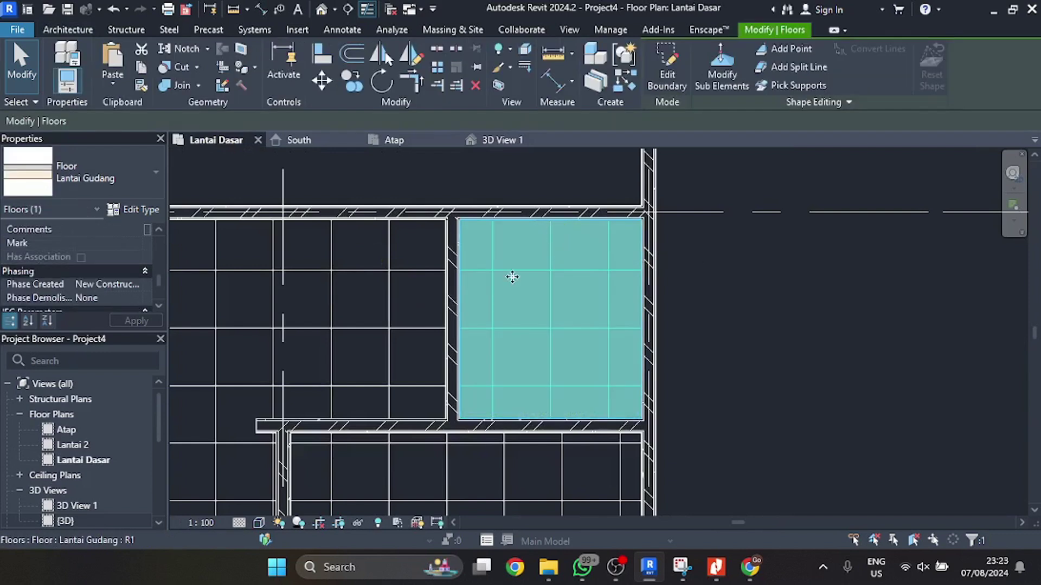
pyautogui.click(140, 213)
pyautogui.click(743, 181)
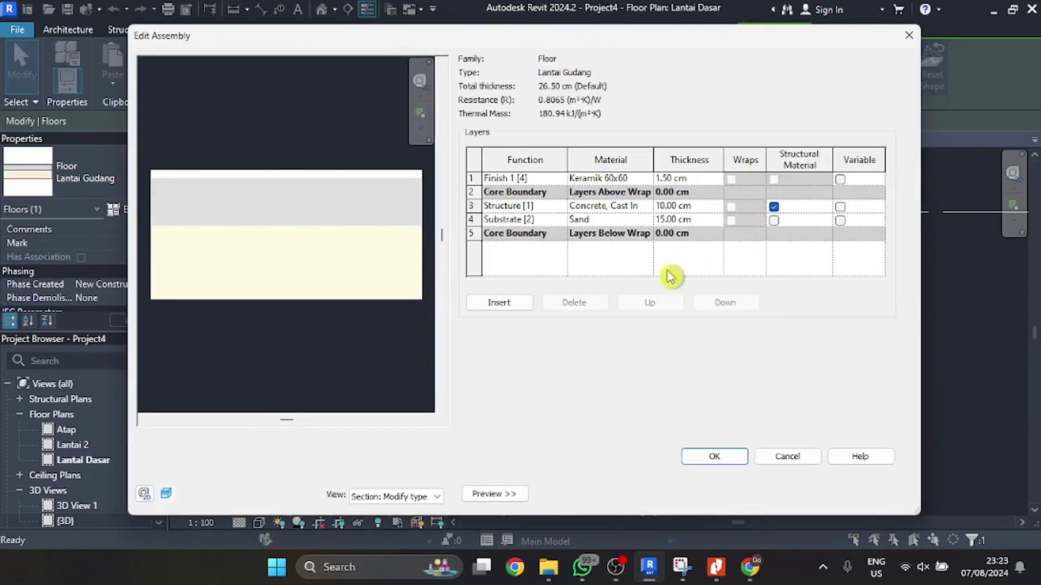
pyautogui.click(646, 179)
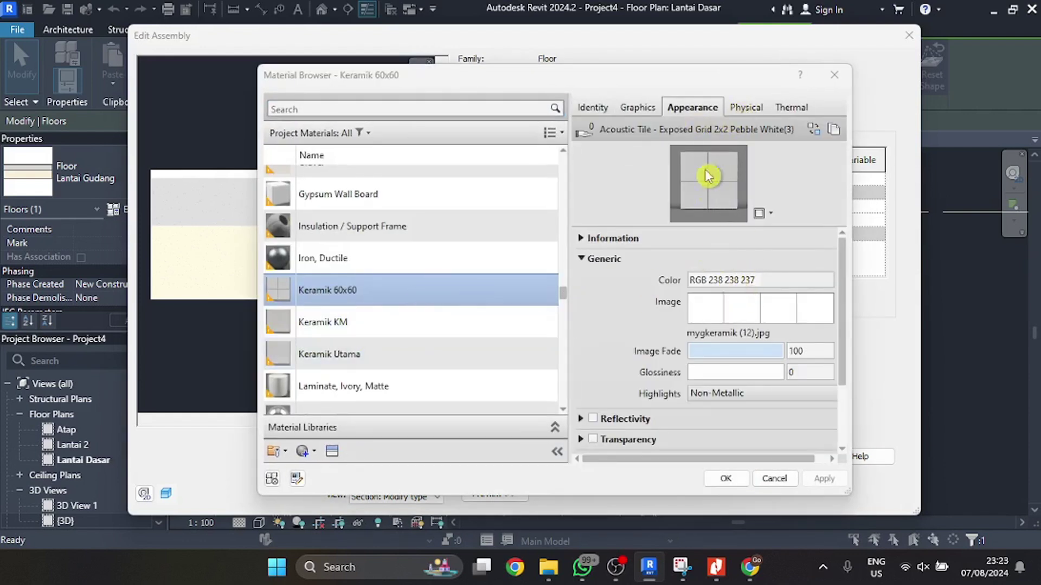
# - Set the sample size of the Keramik 60x60 texture image to 20 cm wide and 20 cm high
pyautogui.click(729, 309)
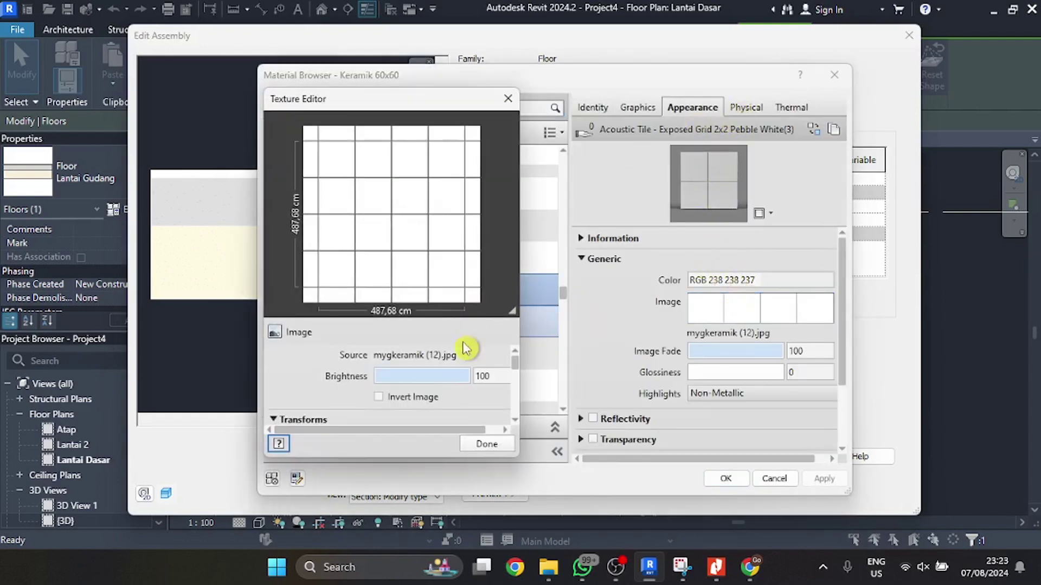
pyautogui.scroll(-3, 413, 380)
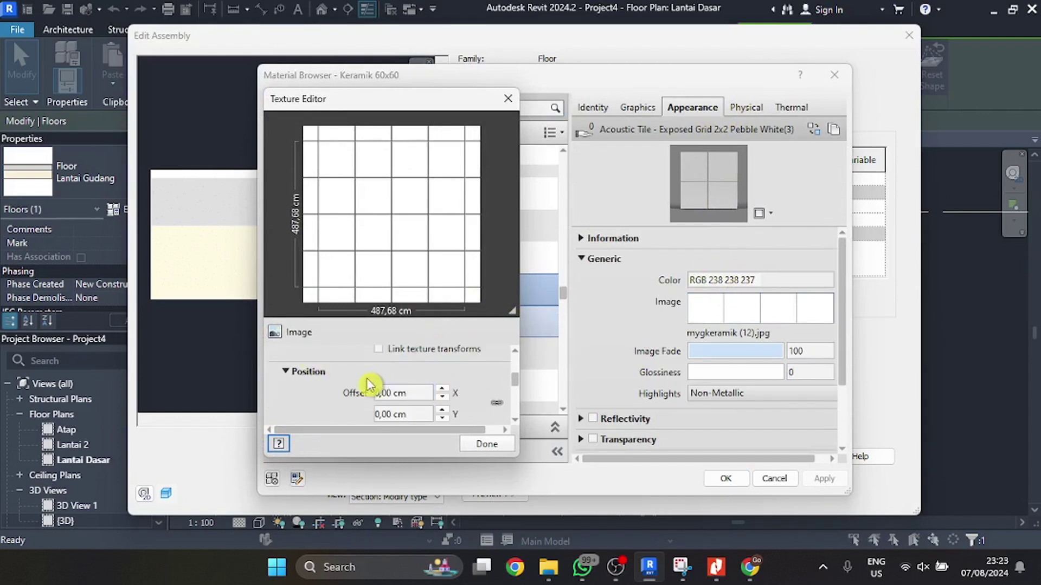
pyautogui.scroll(-2, 367, 383)
pyautogui.doubleClick(397, 391)
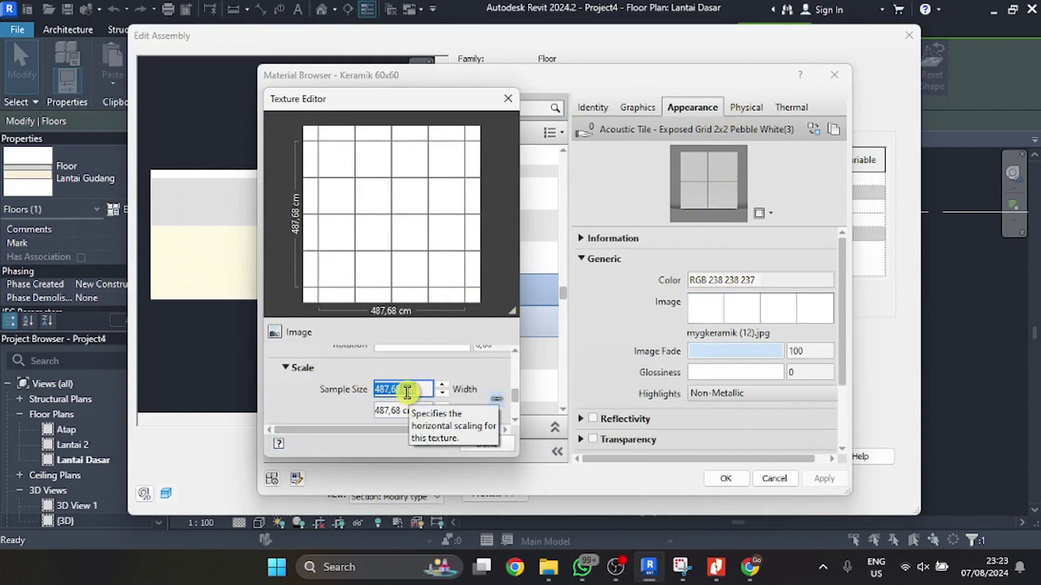
pyautogui.write('20')
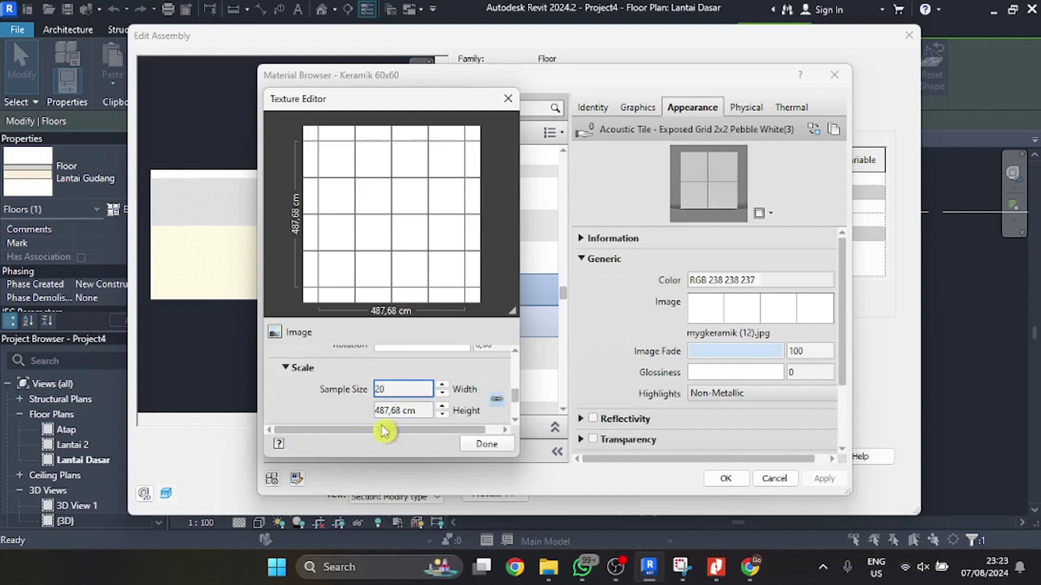
pyautogui.click(341, 401)
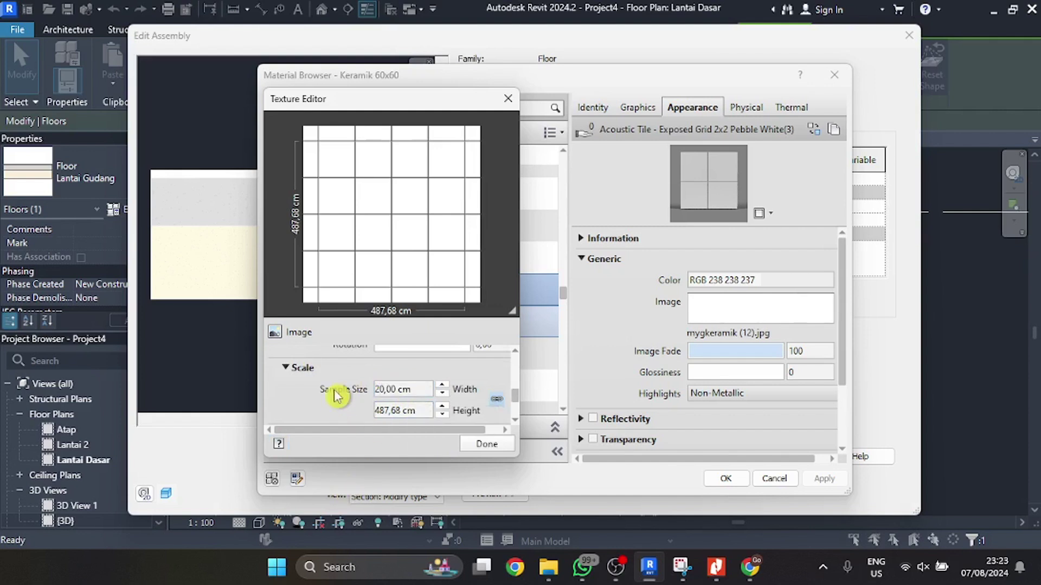
pyautogui.doubleClick(414, 412)
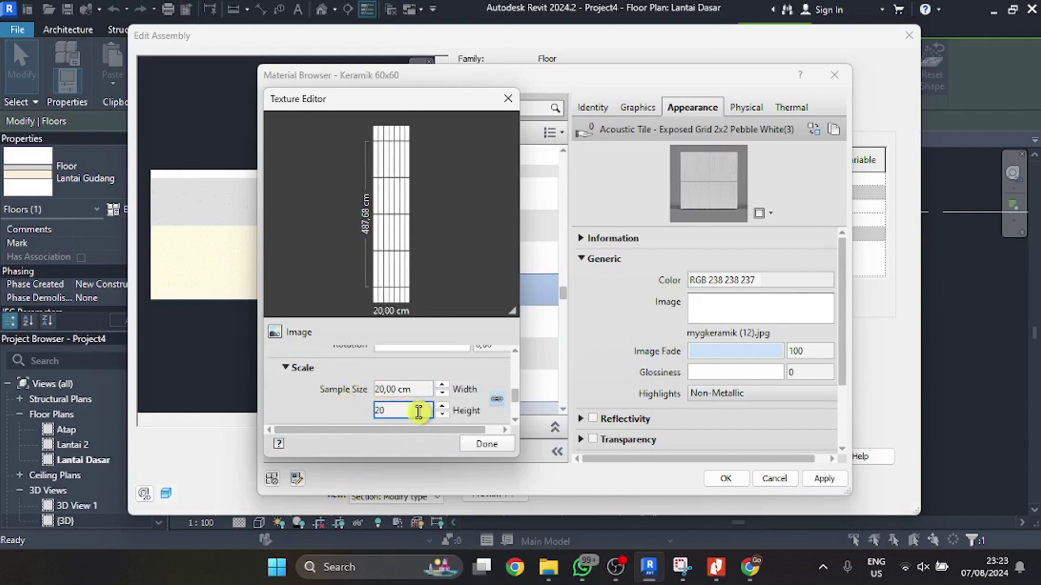
pyautogui.write('20')
pyautogui.click(366, 417)
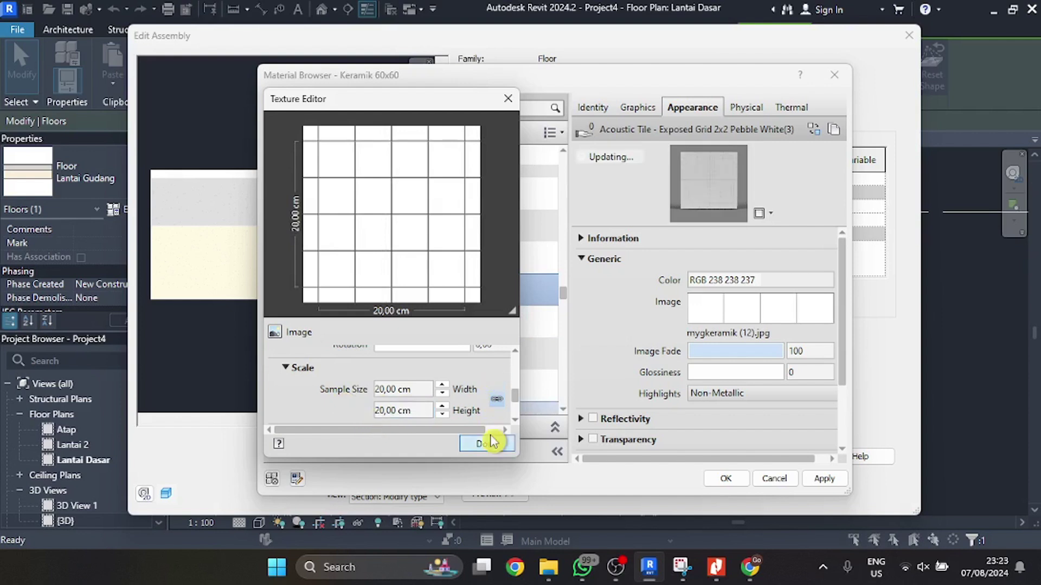
pyautogui.click(489, 445)
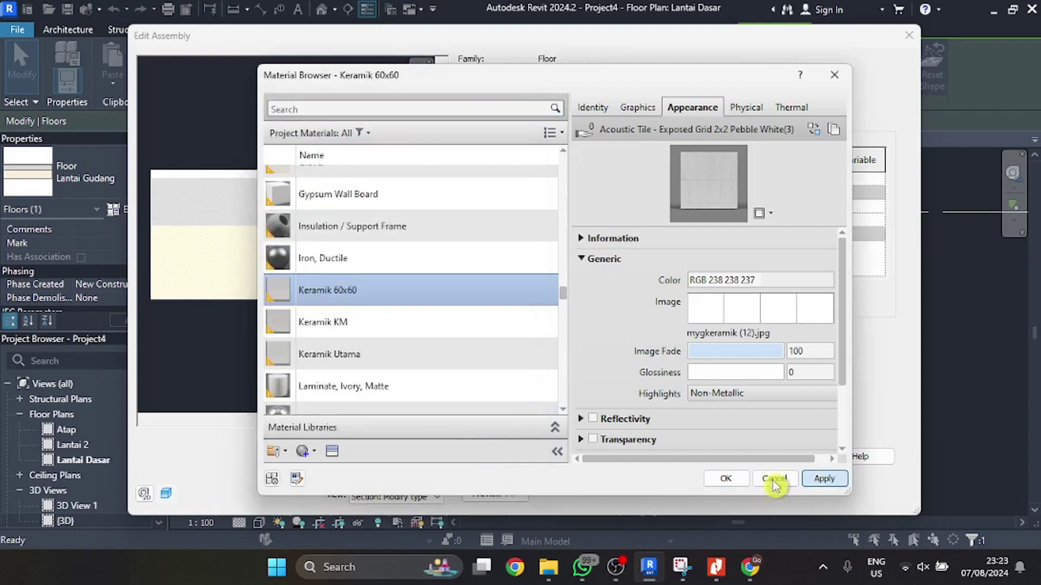
# - Apply the 20 cm texture scale to Keramik 60x60 and confirm the Lantai Gudang structure and type
pyautogui.click(824, 479)
pyautogui.click(727, 479)
pyautogui.click(719, 459)
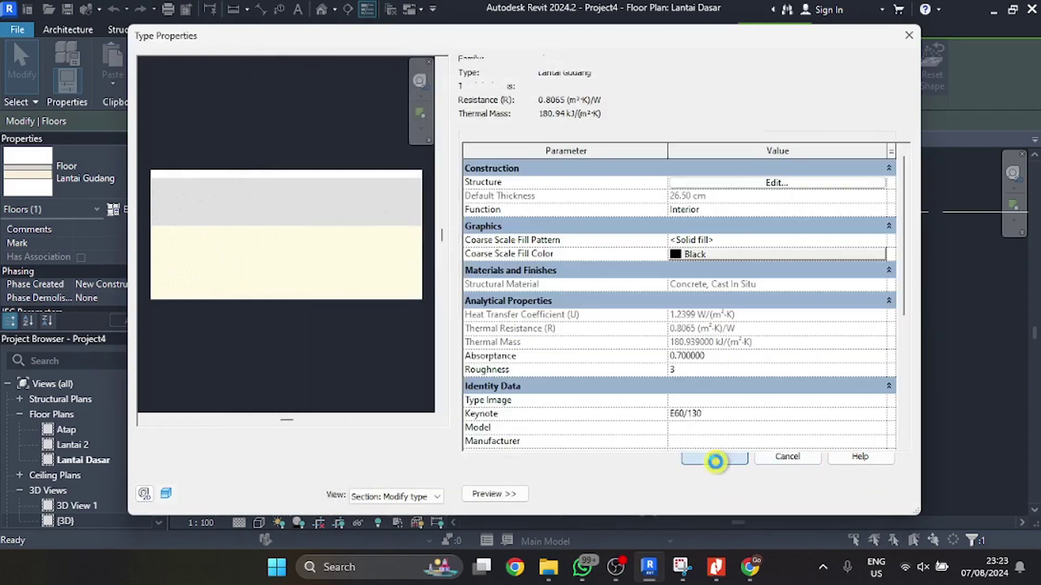
pyautogui.click(877, 493)
pyautogui.click(732, 494)
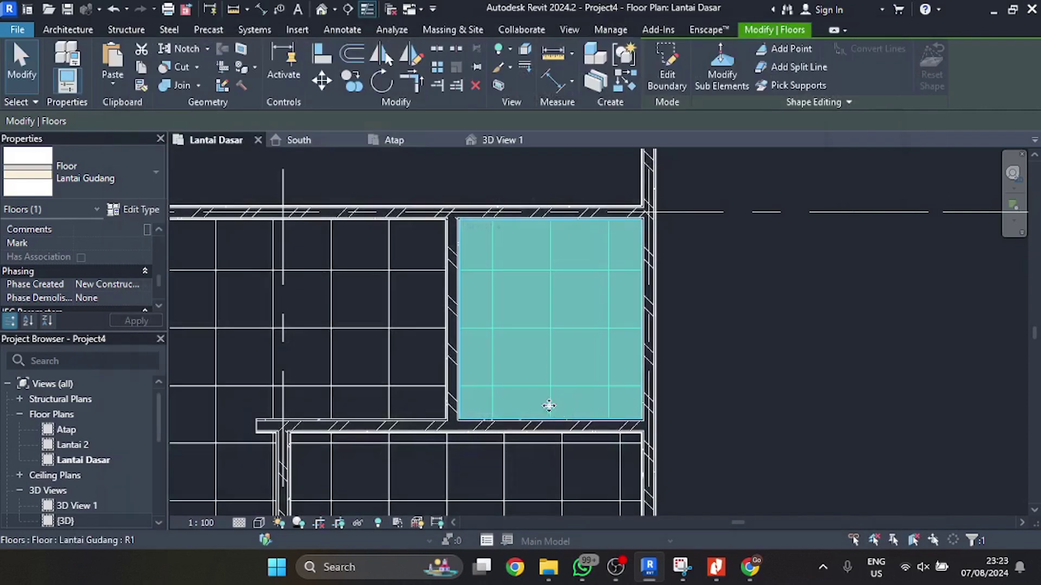
# - Check the scale of the storage room's 20 cm tile texture up close in 3D View 1
pyautogui.click(741, 325)
pyautogui.click(512, 139)
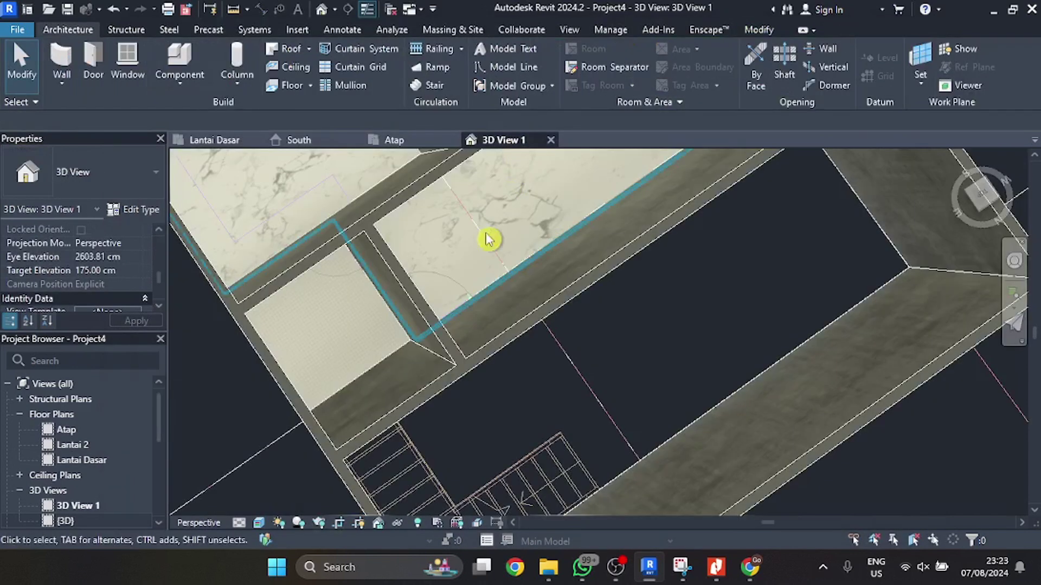
pyautogui.scroll(2, 332, 325)
pyautogui.scroll(2, 332, 325)
pyautogui.scroll(-1, 370, 316)
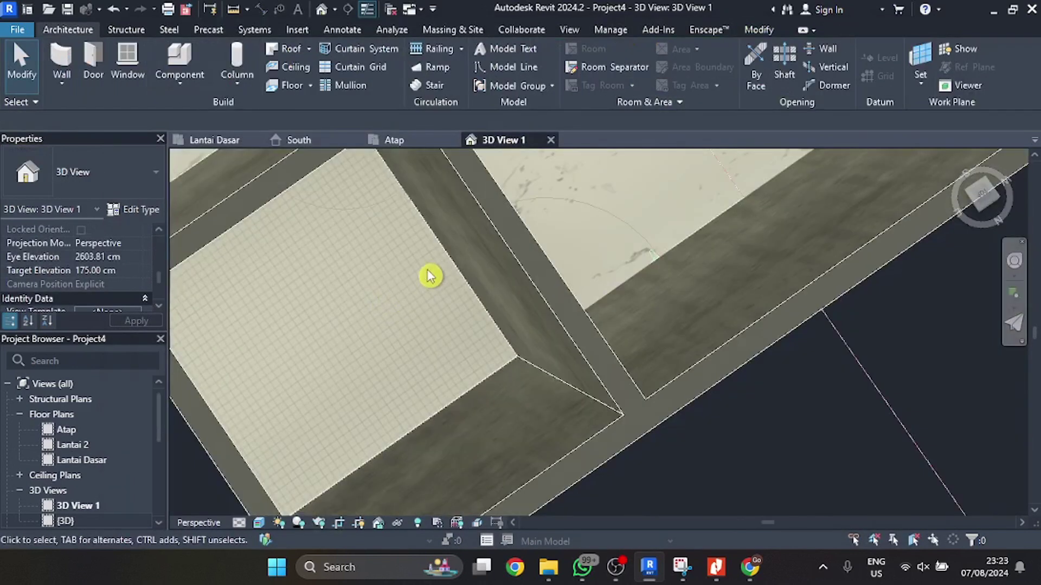
pyautogui.click(448, 264)
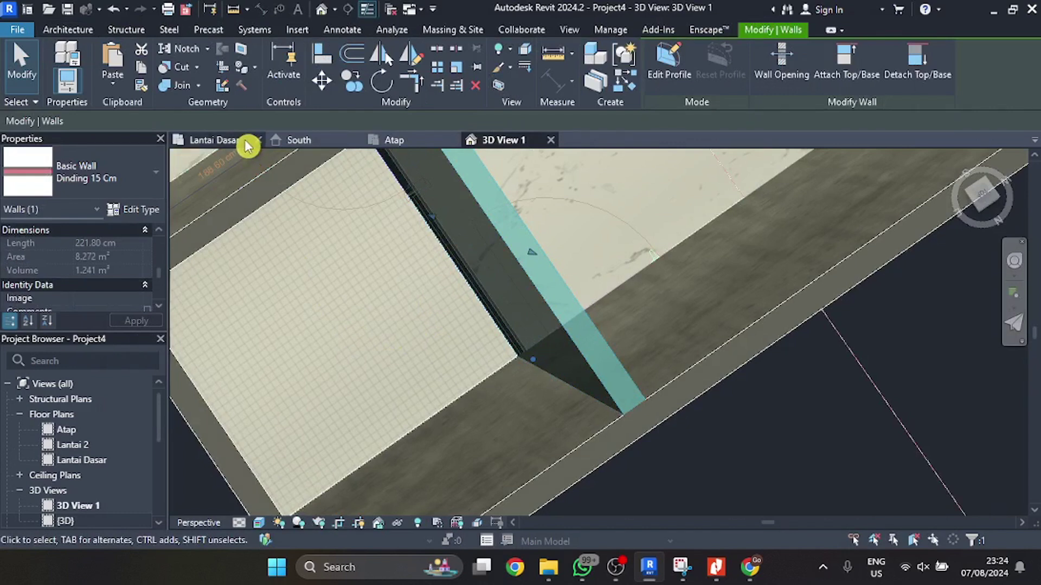
# - Reopen the Keramik 60x60 texture image through the finish layer of the Lantai Gudang floor in the Lantai Dasar plan
pyautogui.click(248, 142)
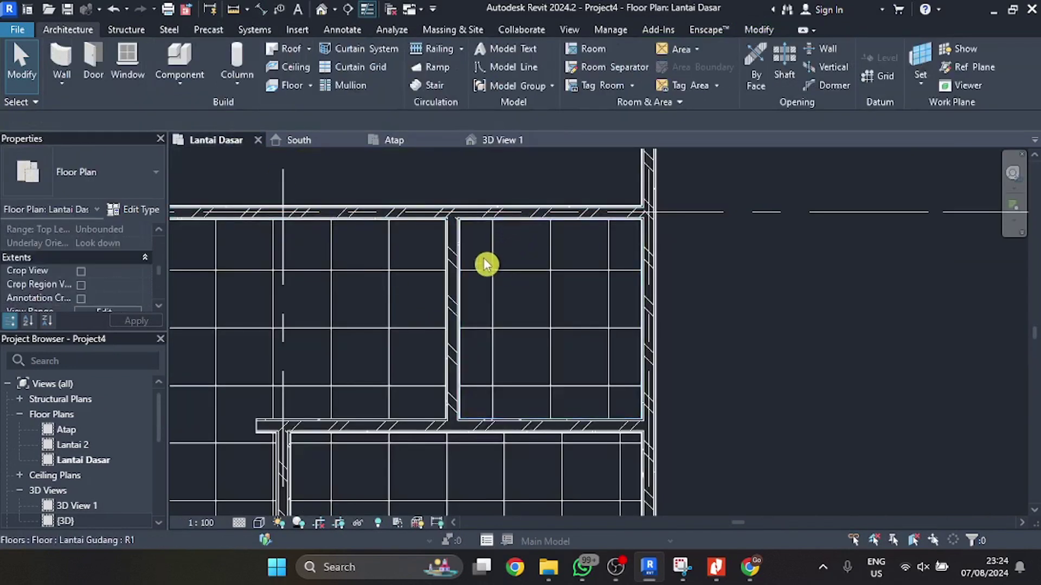
pyautogui.click(473, 273)
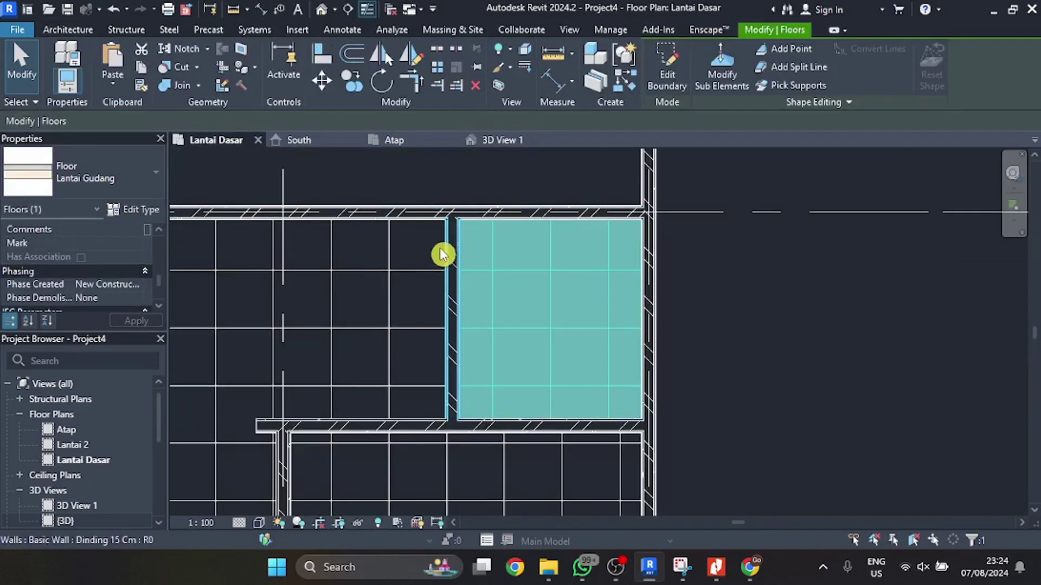
pyautogui.click(136, 211)
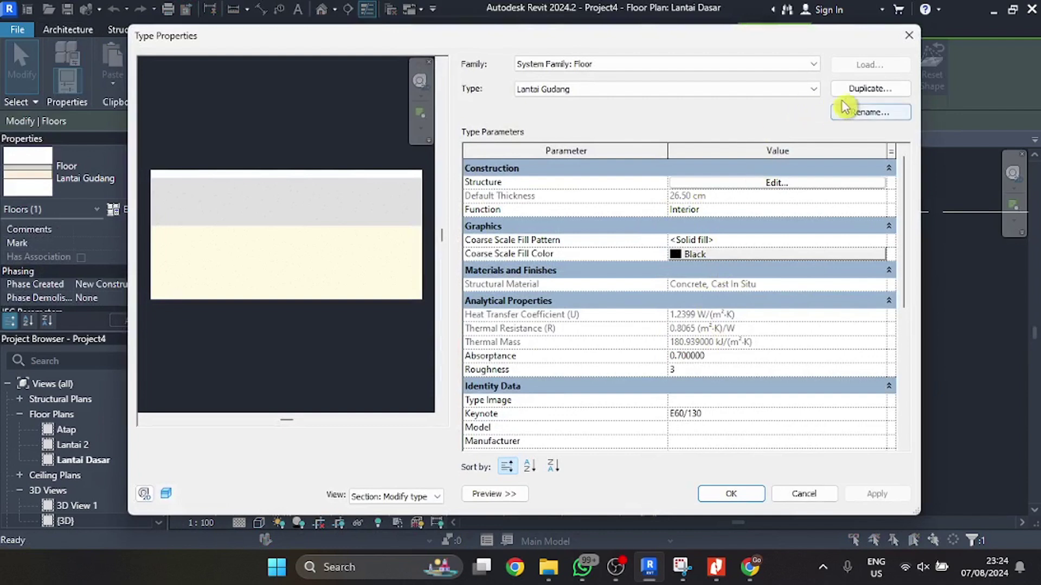
pyautogui.click(772, 183)
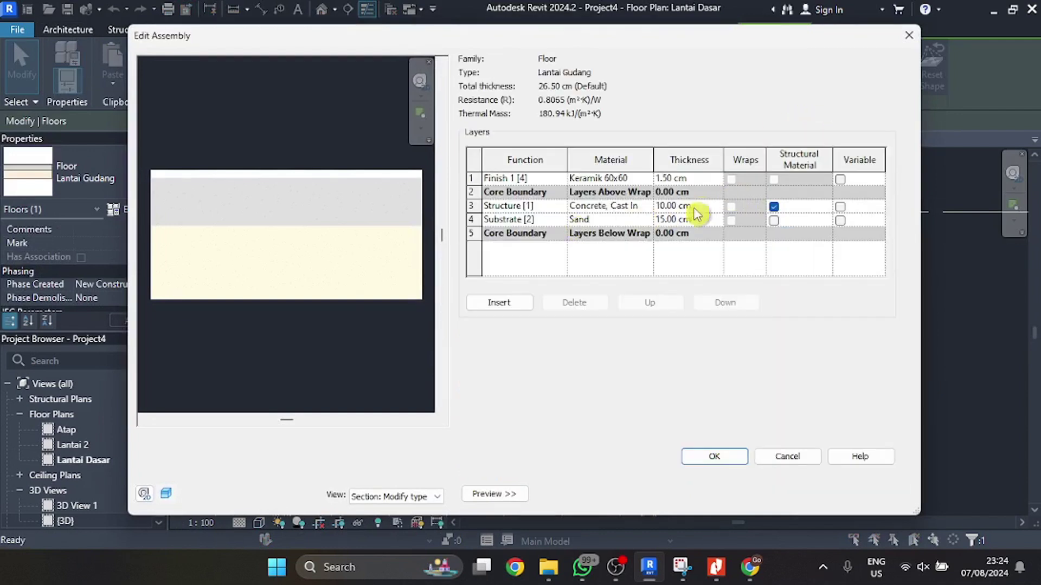
pyautogui.click(623, 179)
pyautogui.click(646, 178)
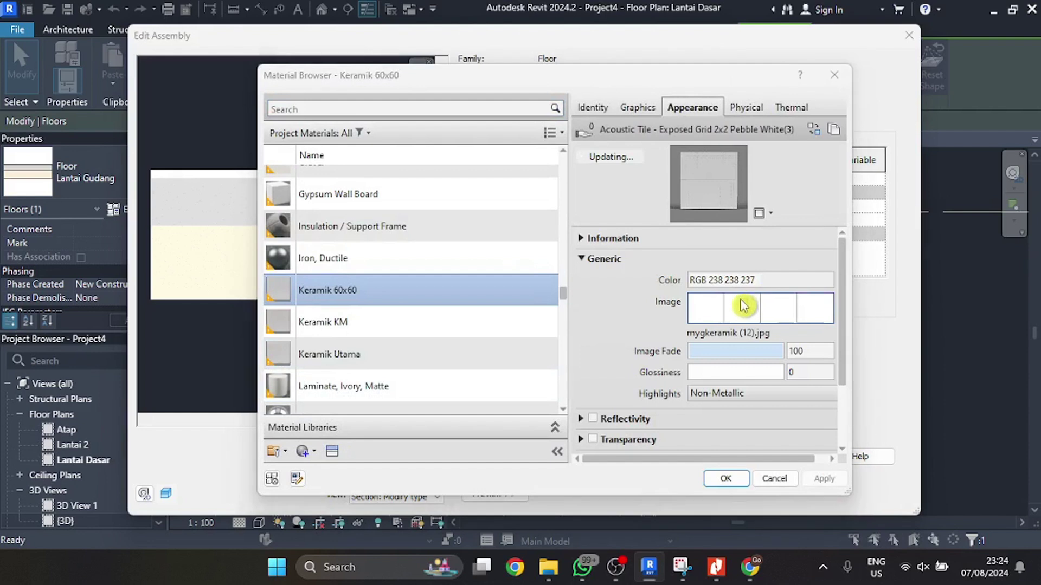
pyautogui.click(753, 301)
# - Set the texture's sample size to 100 cm wide and 100 cm high
pyautogui.scroll(-3, 449, 374)
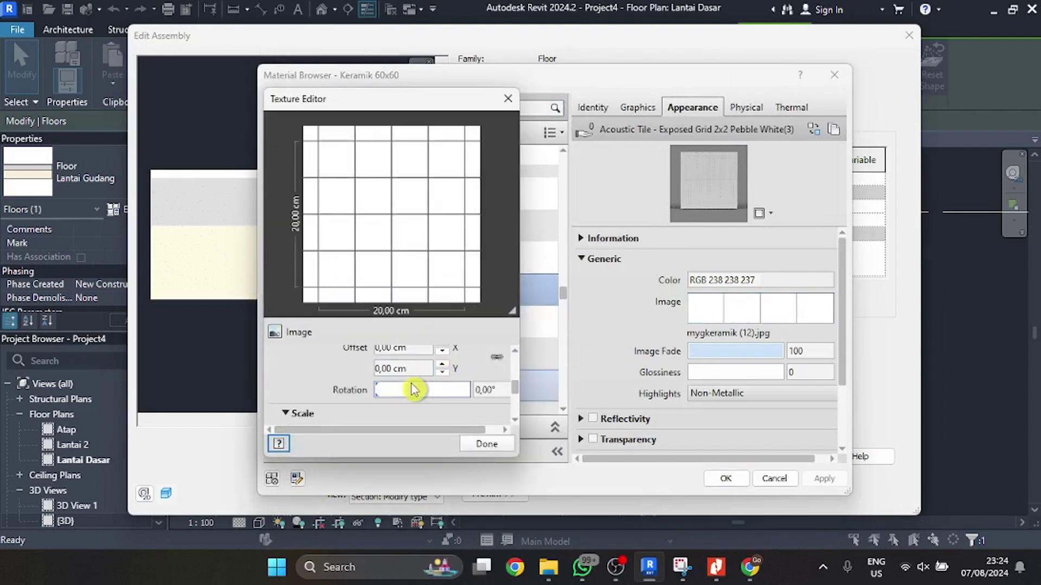
pyautogui.scroll(-2, 339, 391)
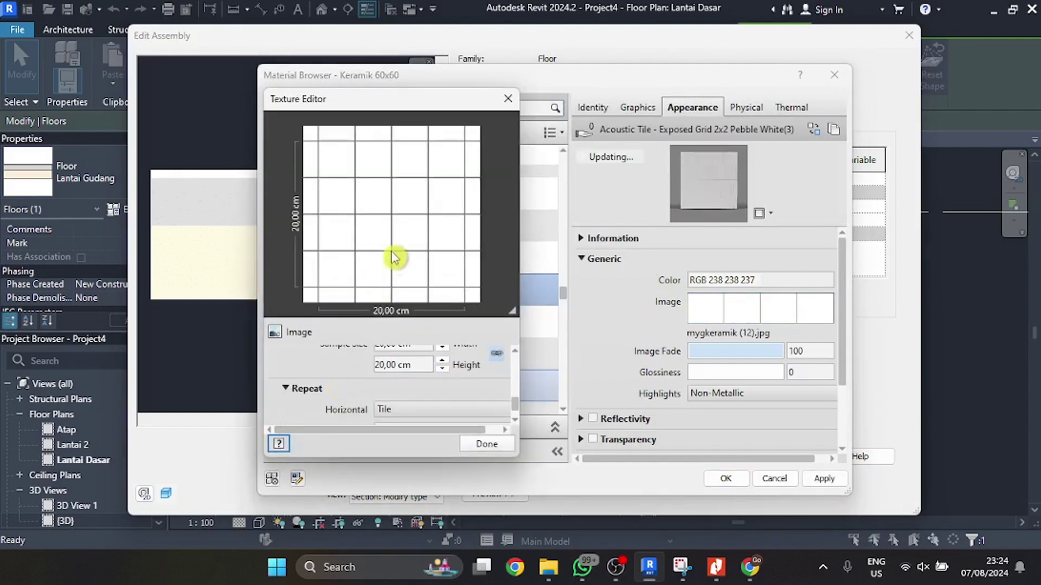
pyautogui.scroll(1, 379, 382)
pyautogui.click(422, 392)
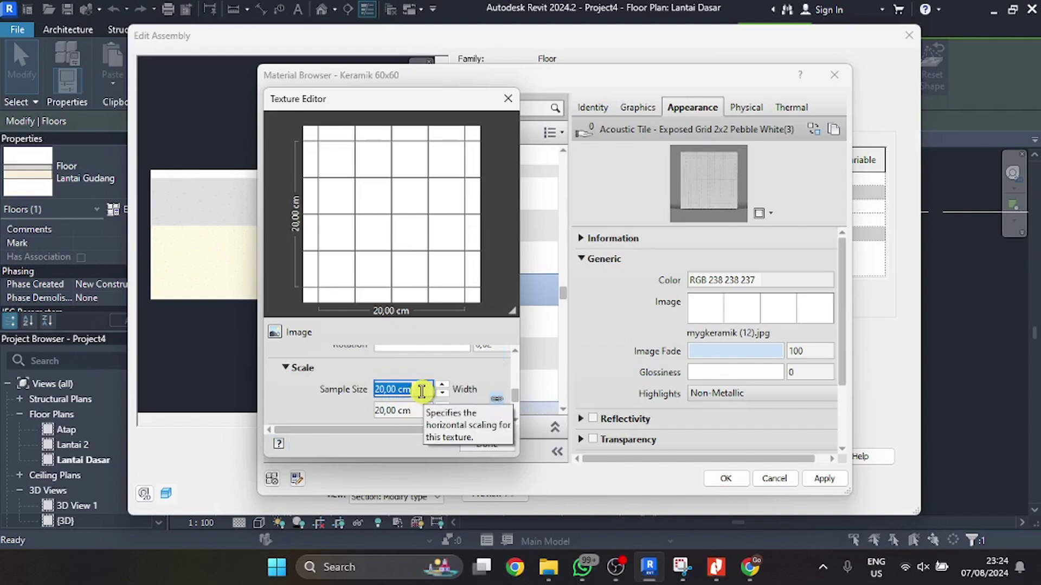
pyautogui.write('100')
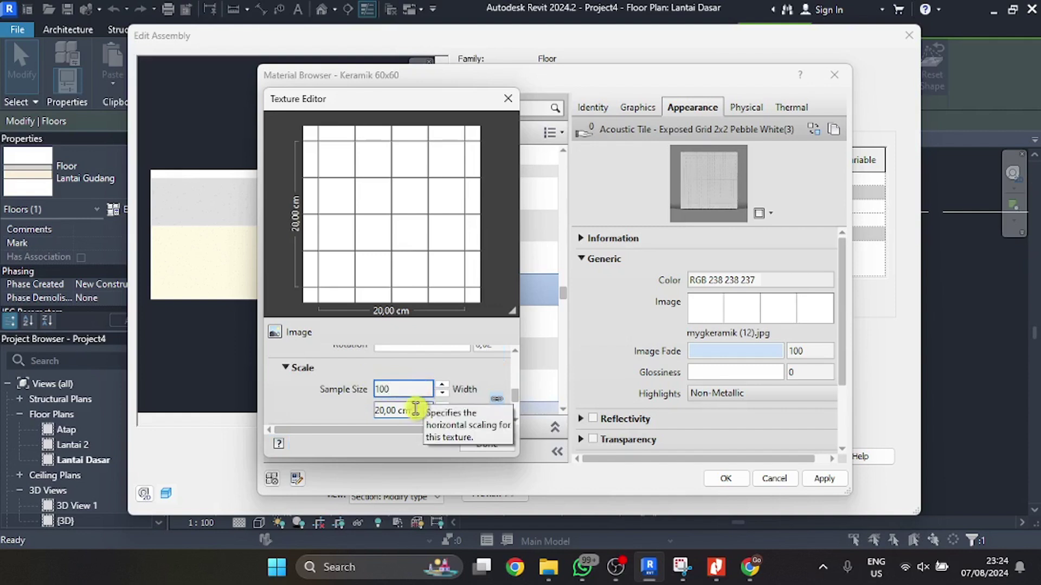
pyautogui.click(414, 410)
pyautogui.write('1')
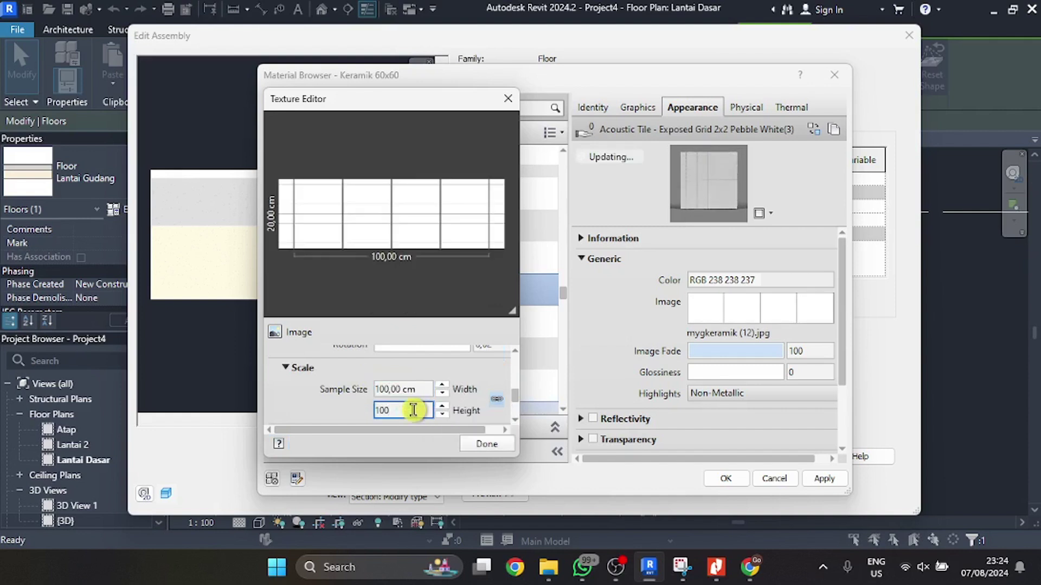
pyautogui.write('00')
pyautogui.click(346, 408)
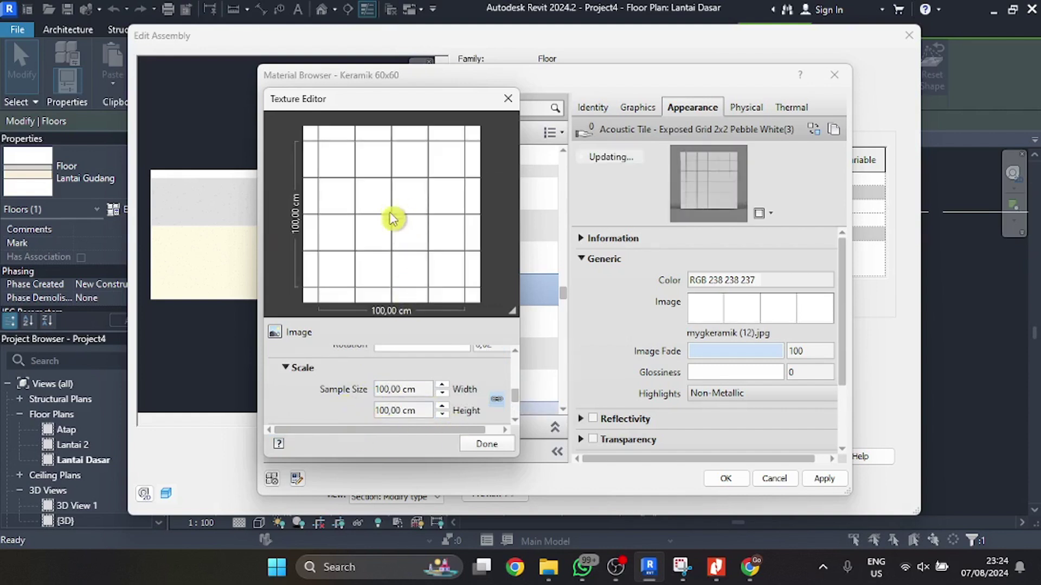
pyautogui.click(493, 450)
# - Apply the 100 cm texture scale to Keramik 60x60 and confirm the Lantai Gudang structure and type
pyautogui.click(825, 478)
pyautogui.click(724, 478)
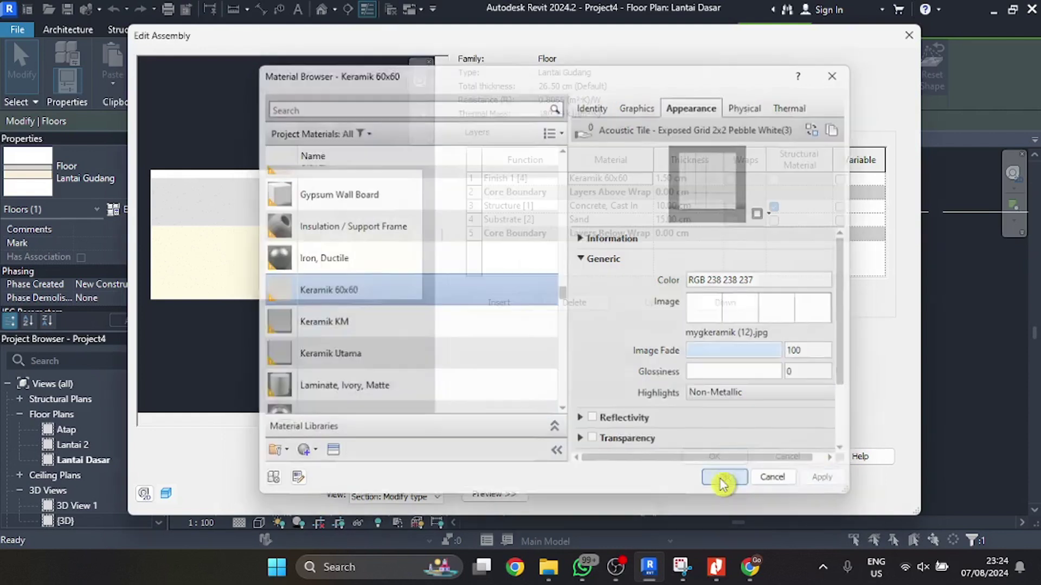
pyautogui.click(721, 458)
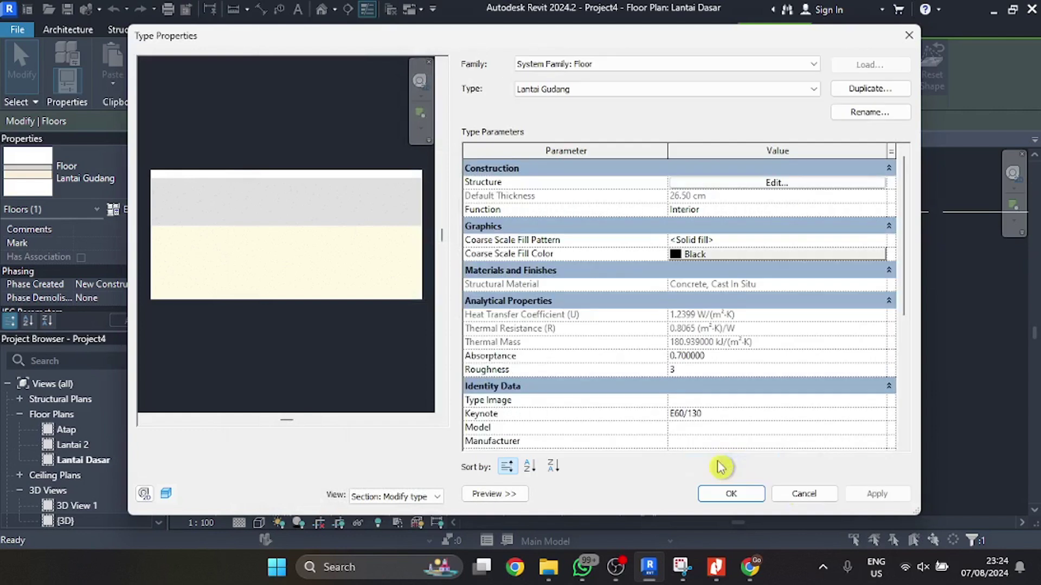
pyautogui.click(873, 494)
pyautogui.click(731, 494)
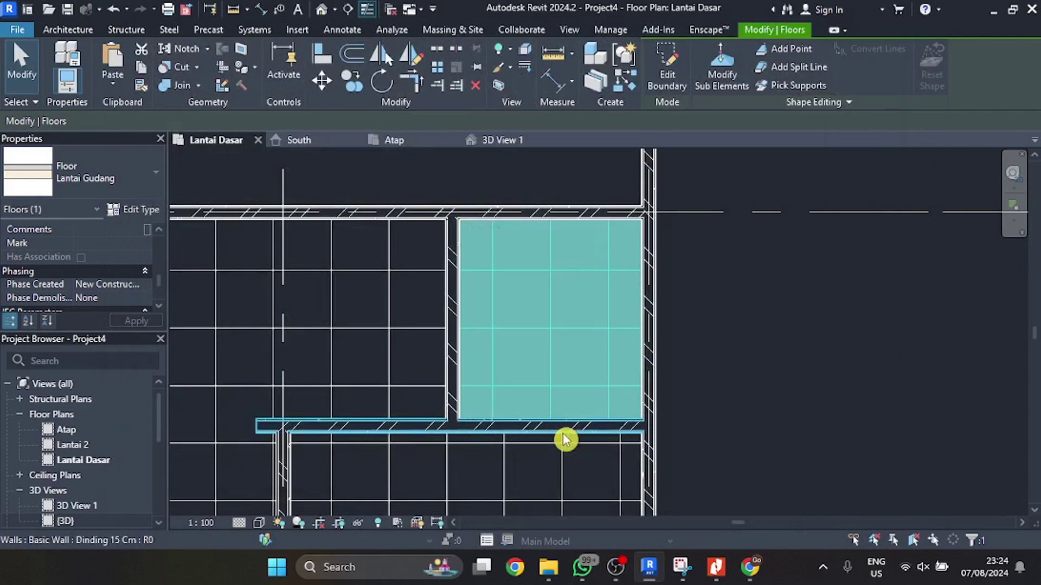
# - Compare the storage room's 100 cm tile texture with the surrounding floors in 3D View 1
pyautogui.click(558, 344)
pyautogui.click(502, 142)
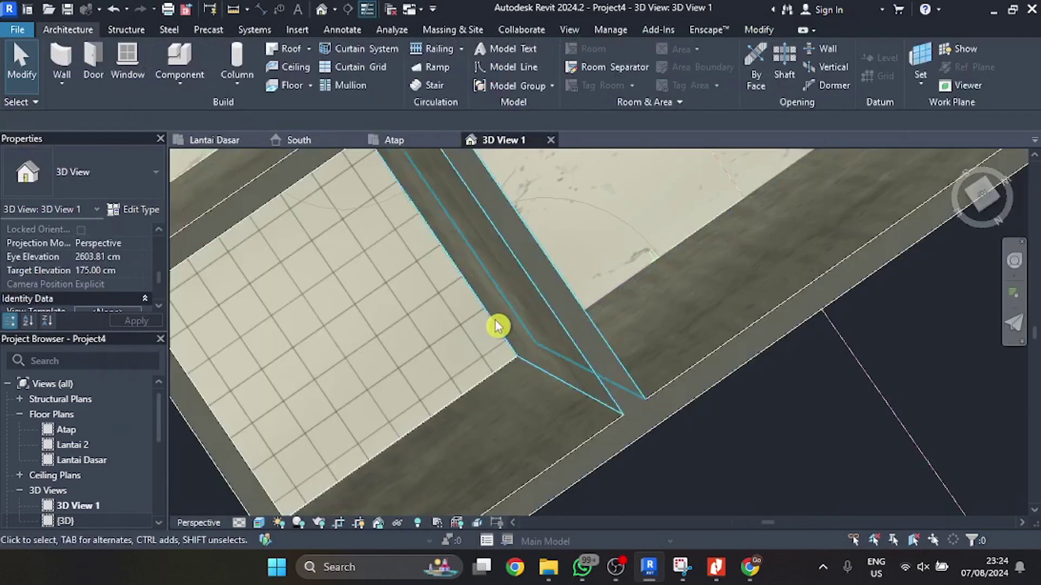
pyautogui.scroll(-4, 425, 225)
pyautogui.scroll(2, 419, 265)
pyautogui.scroll(-5, 419, 265)
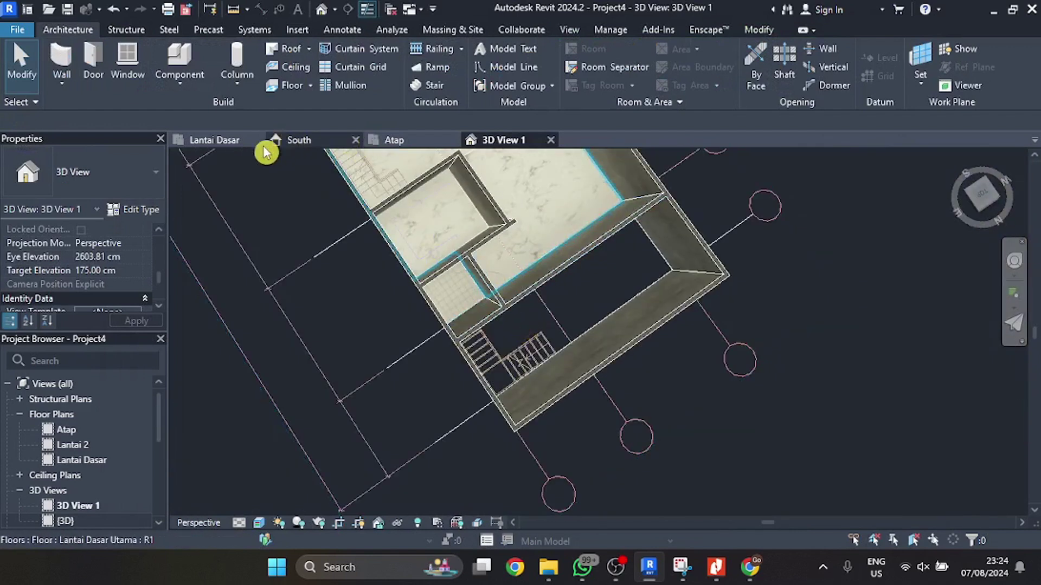
# - Start a new floor in the Lantai Dasar plan and duplicate the Lantai Gudang type as Lantai Backyard
pyautogui.click(242, 141)
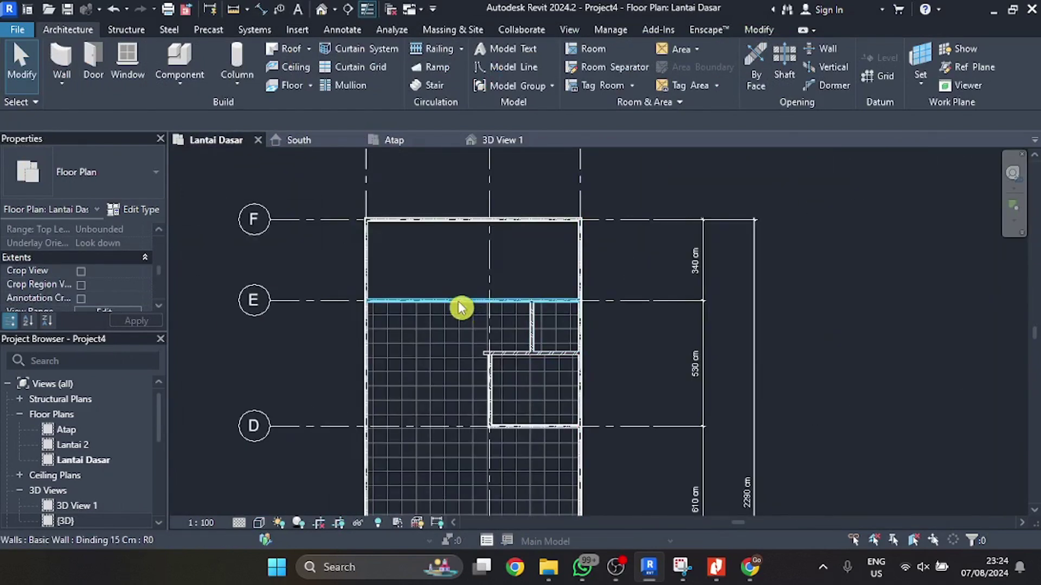
pyautogui.click(282, 89)
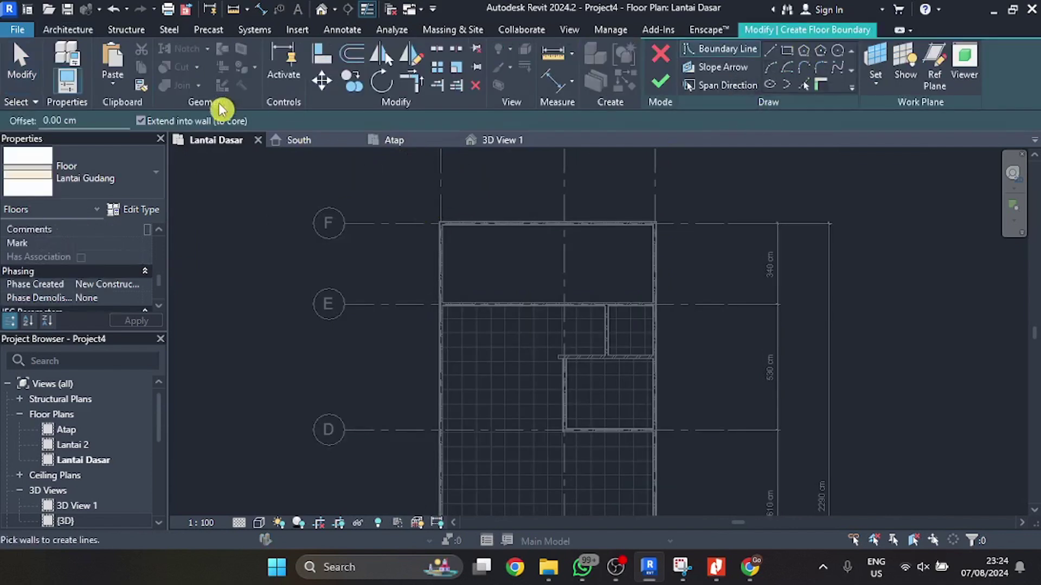
pyautogui.click(132, 213)
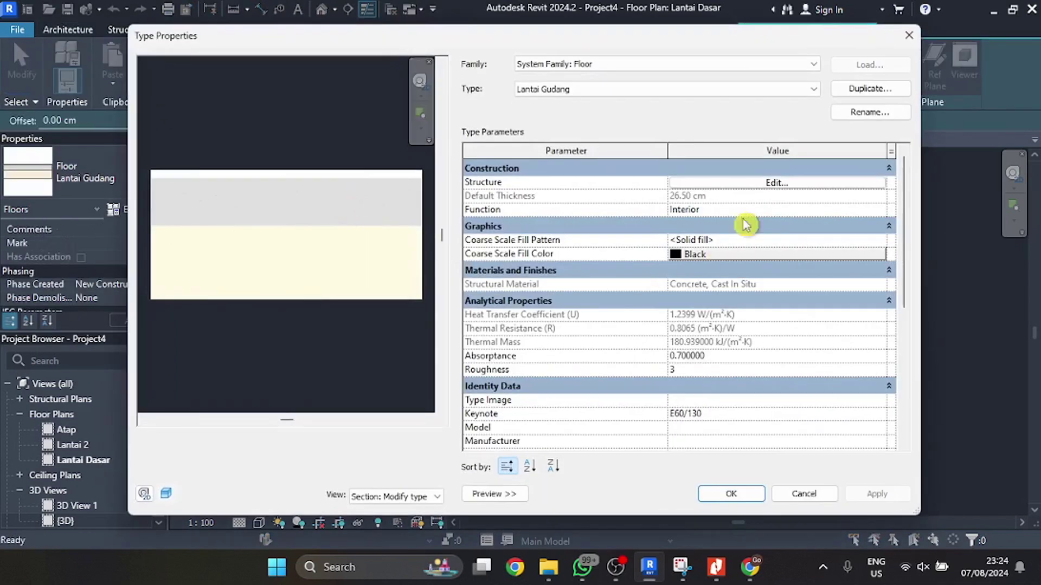
pyautogui.click(889, 89)
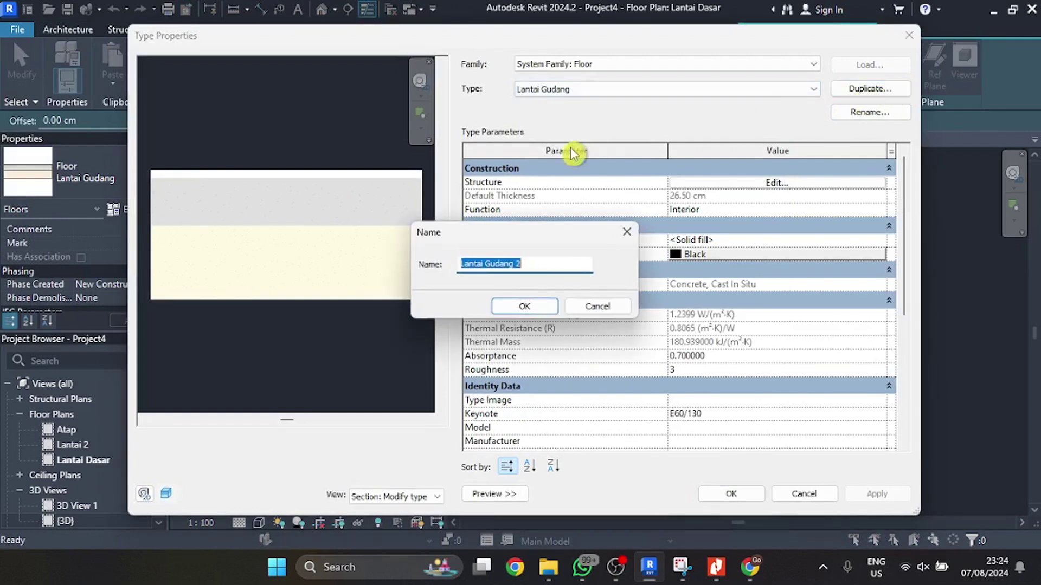
pyautogui.moveTo(528, 265); pyautogui.dragTo(487, 270)
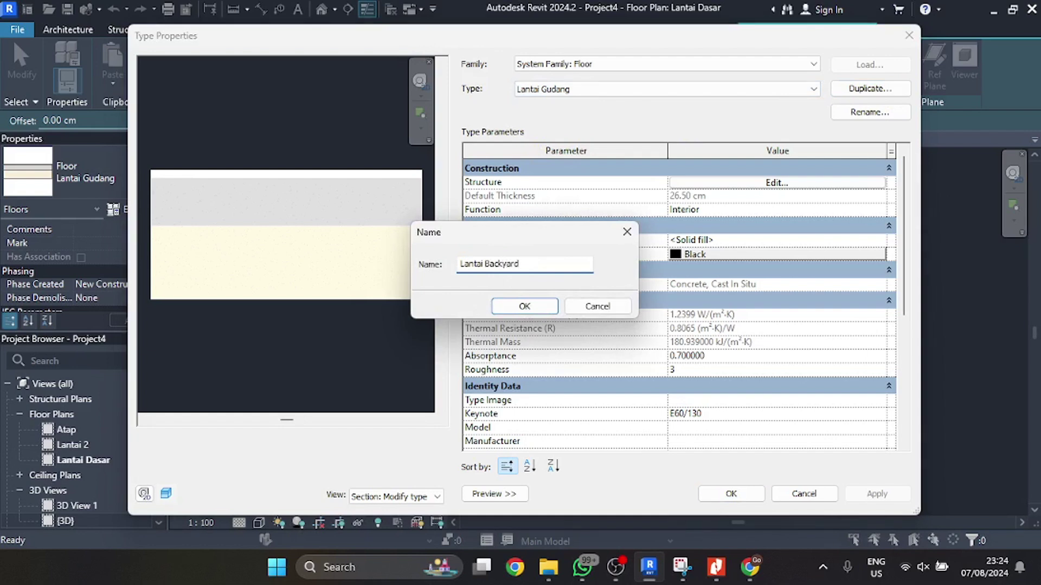
pyautogui.click(547, 305)
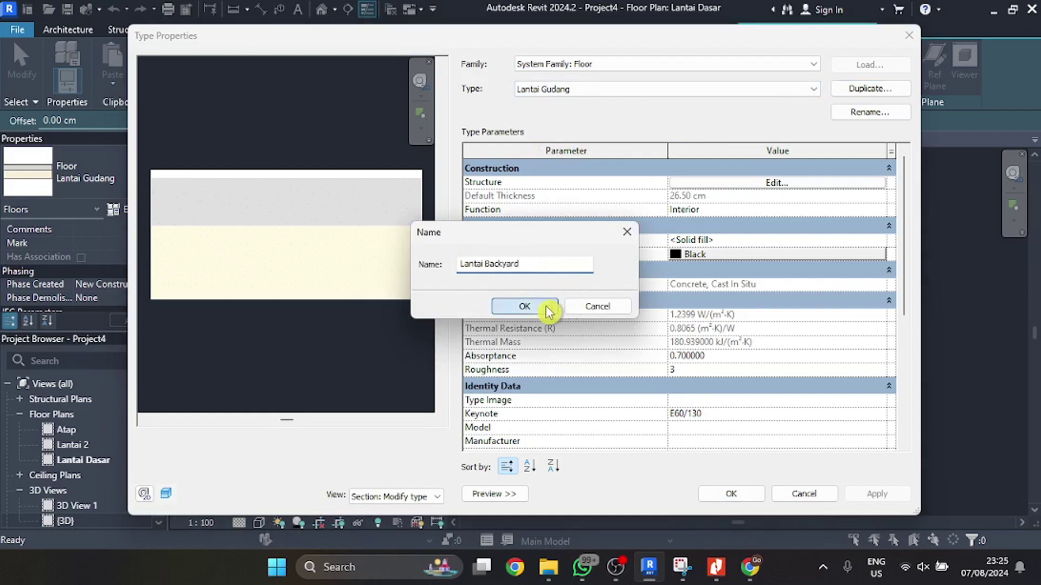
# - Duplicate the finish layer's Keramik 60x60 material in the Lantai Backyard structure and name the copy Keramik Backyard
pyautogui.click(775, 182)
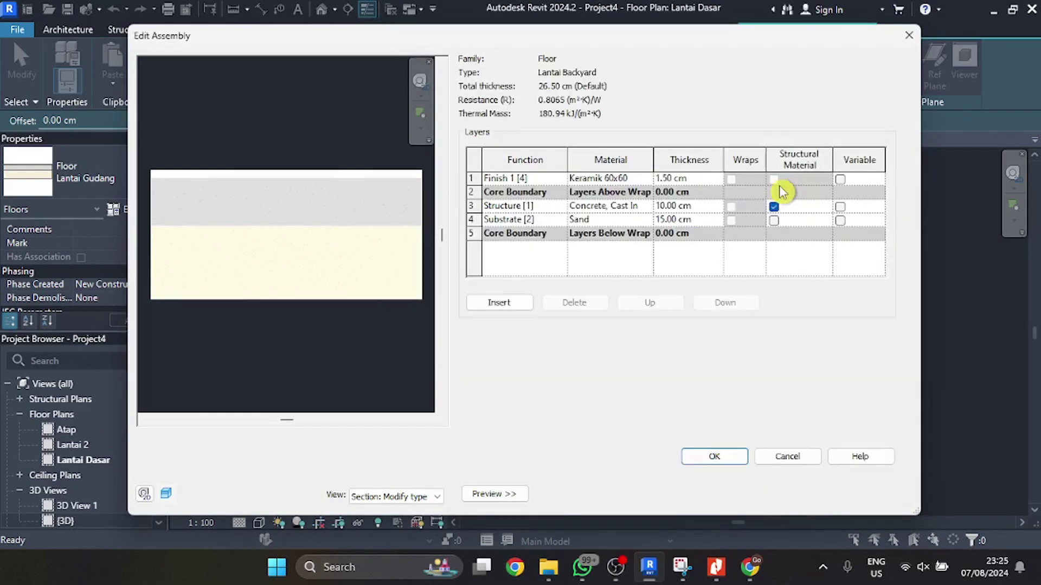
pyautogui.click(648, 179)
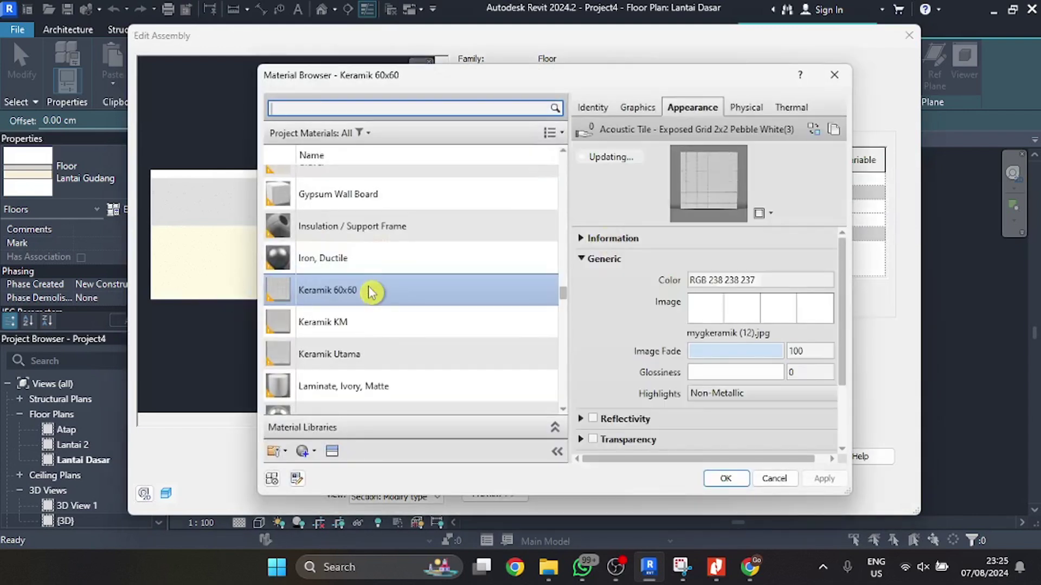
pyautogui.rightClick(372, 292)
pyautogui.click(465, 312)
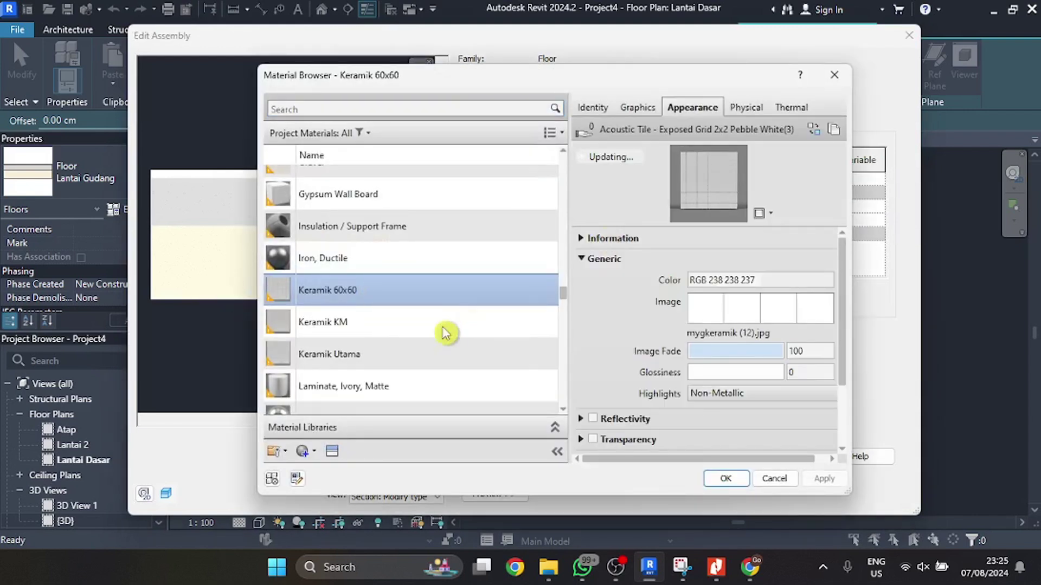
pyautogui.click(379, 293)
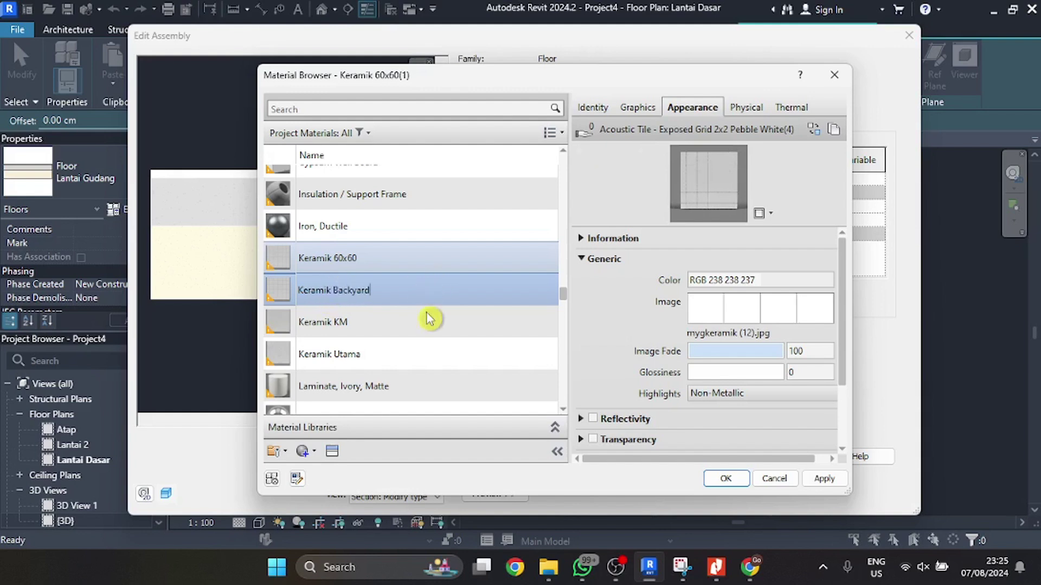
pyautogui.click(416, 325)
pyautogui.click(418, 291)
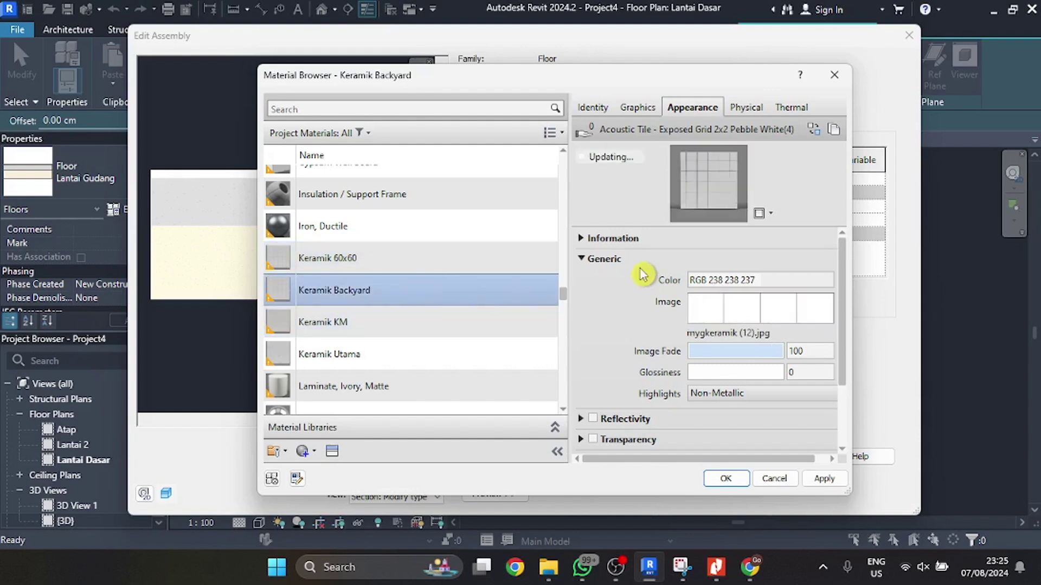
# - Replace the Keramik Backyard texture image with image_product (2).jpeg from the Latihan Revit folder
pyautogui.click(734, 310)
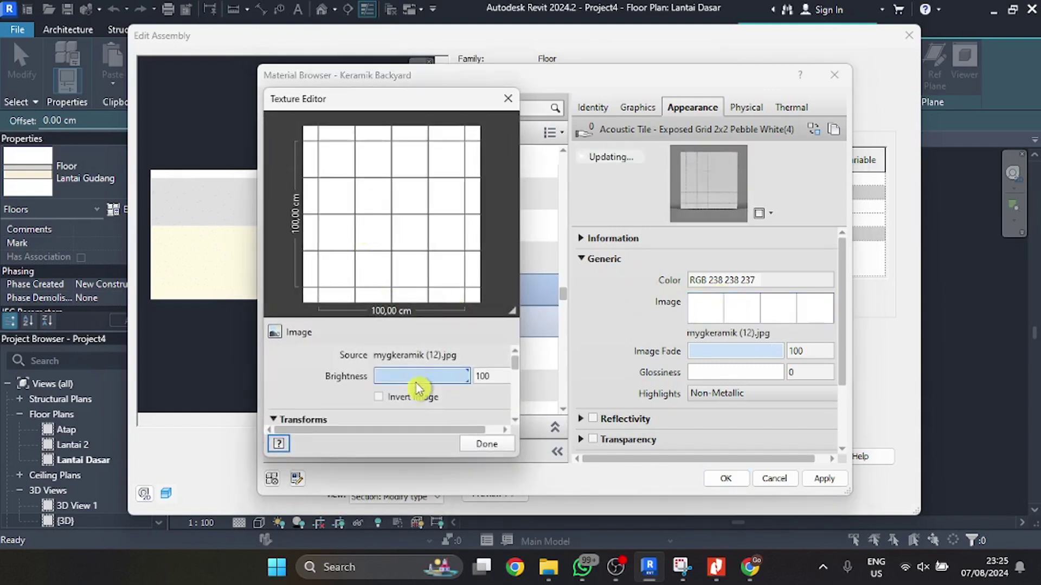
pyautogui.click(417, 357)
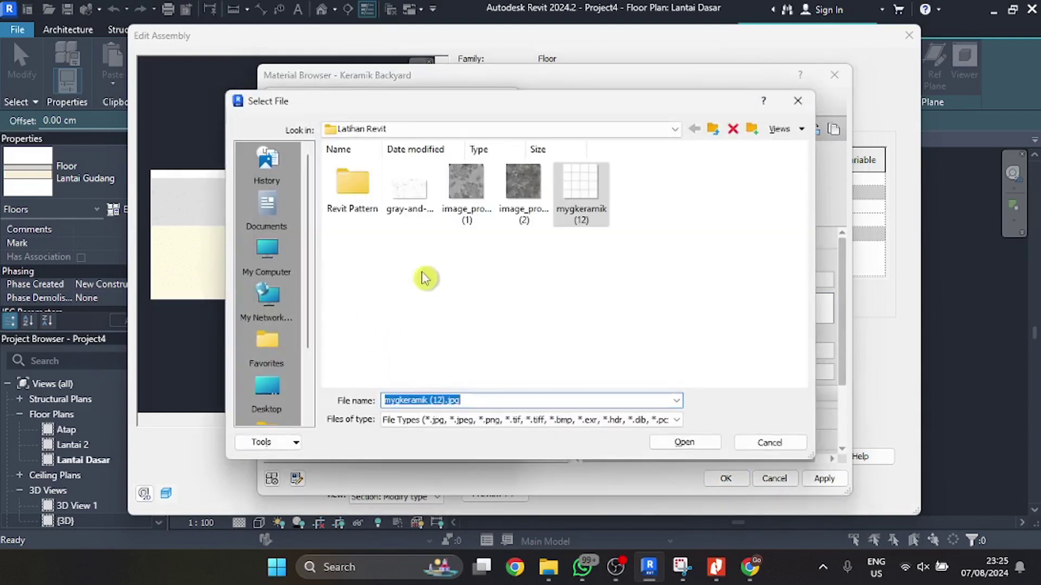
pyautogui.click(523, 189)
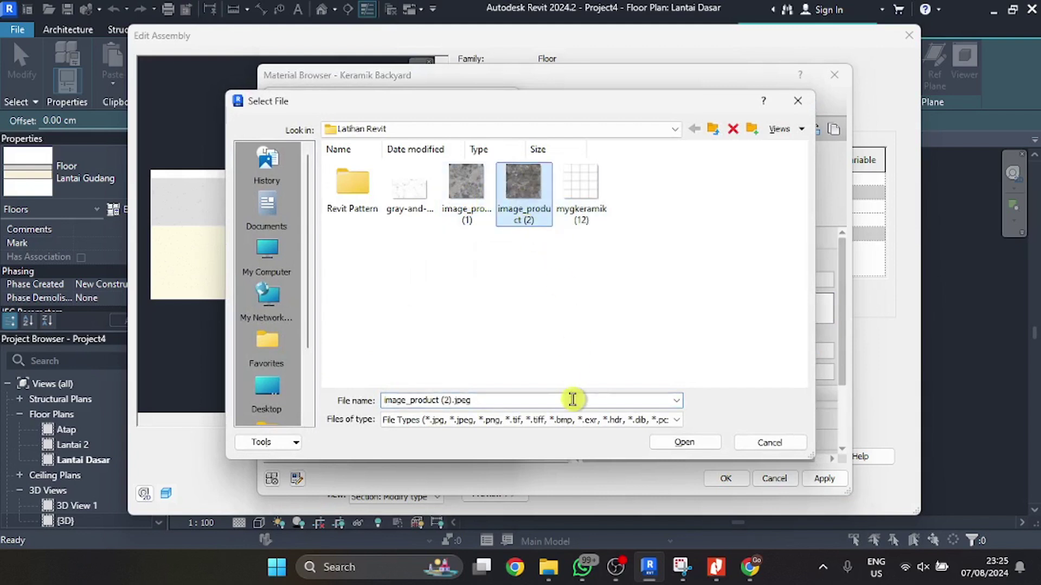
pyautogui.click(709, 444)
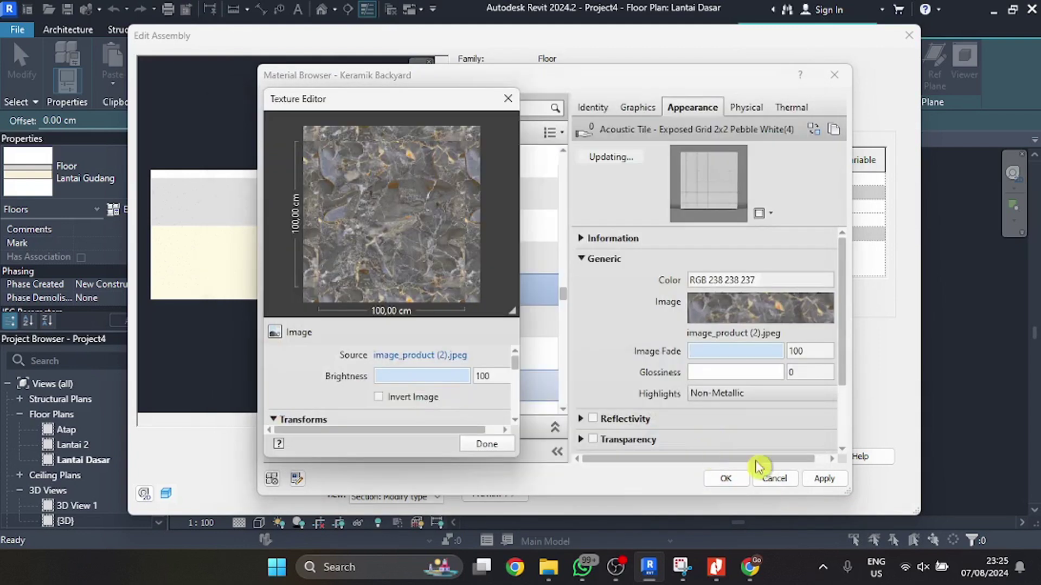
# - Apply Keramik Backyard to the finish layer and confirm the Lantai Backyard structure and type
pyautogui.click(816, 479)
pyautogui.click(727, 478)
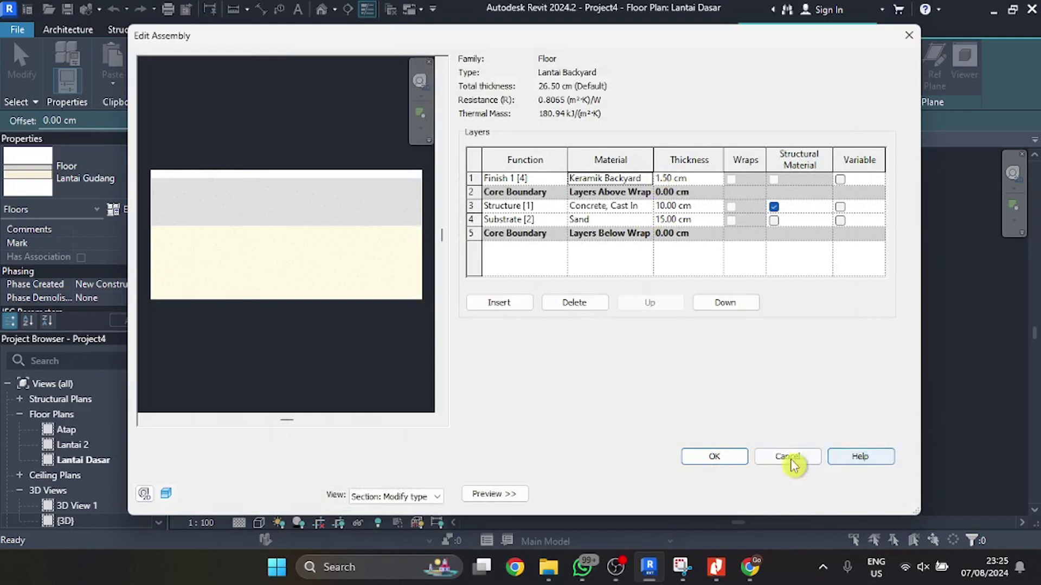
pyautogui.click(726, 457)
pyautogui.click(849, 493)
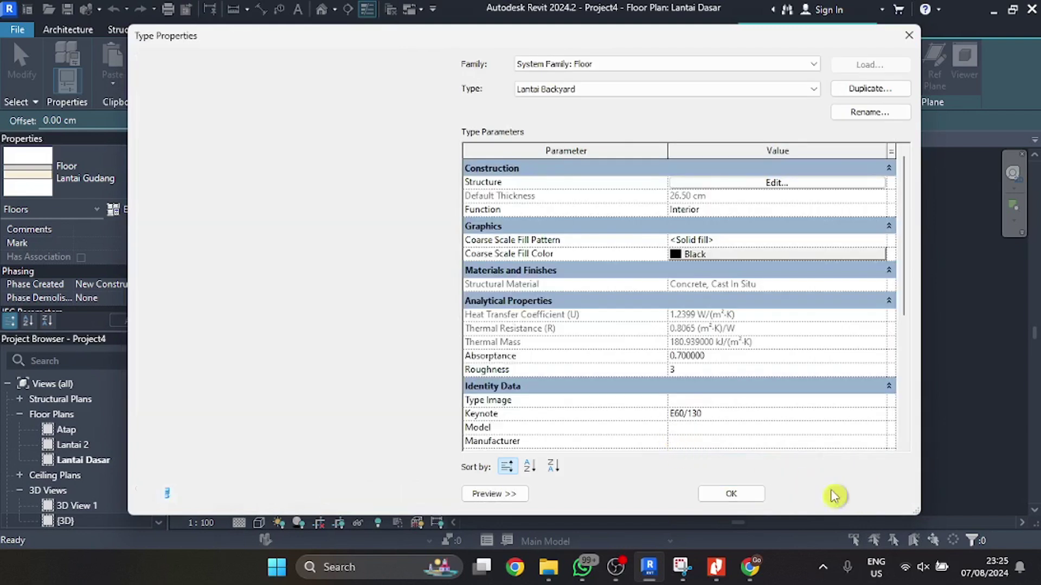
pyautogui.click(729, 494)
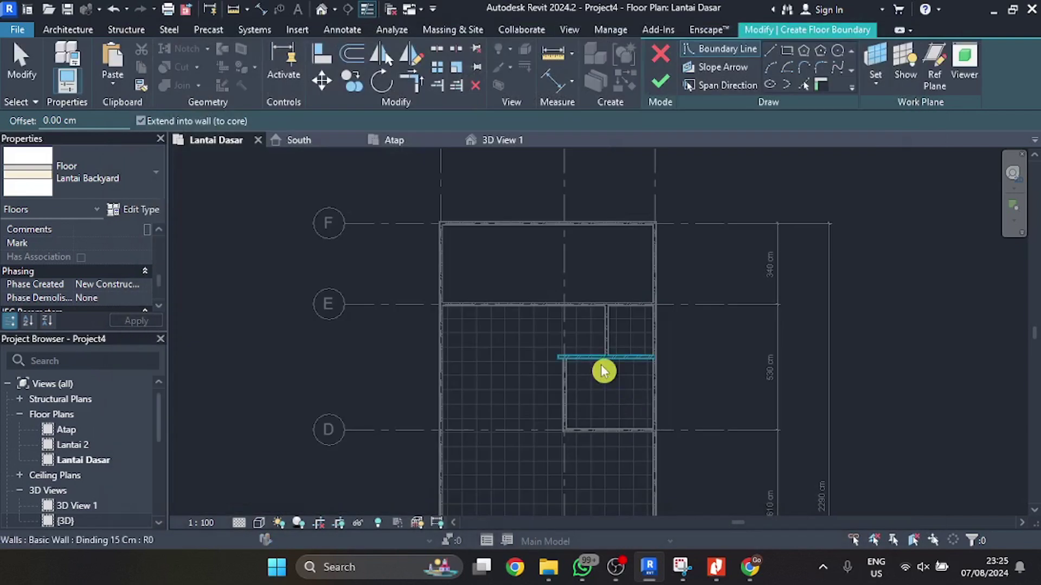
# - Sketch a rectangular floor boundary of 900 by 325 cm over the backyard between grids E and F and finish the floor
pyautogui.click(787, 52)
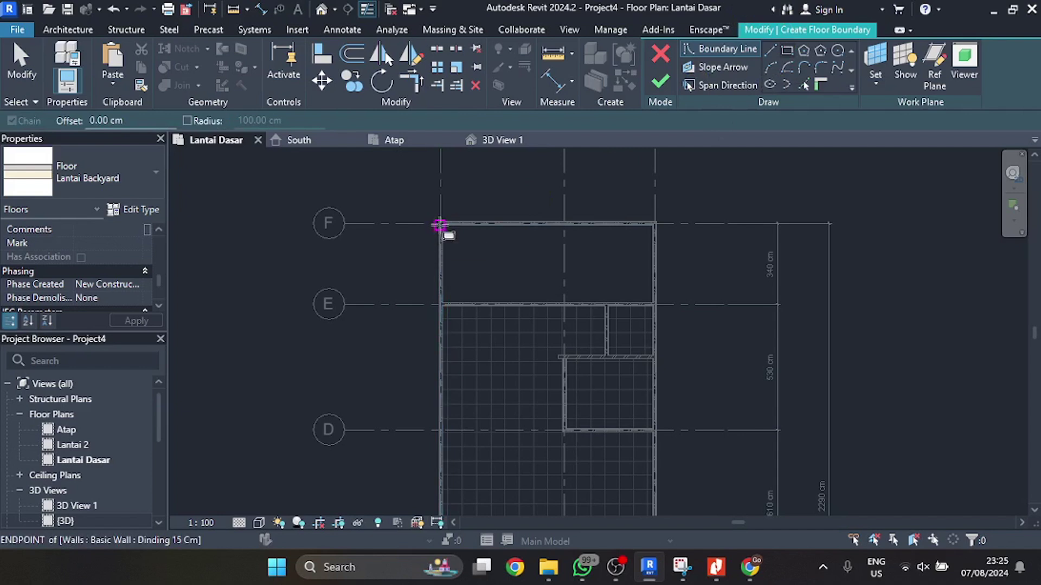
pyautogui.click(439, 224)
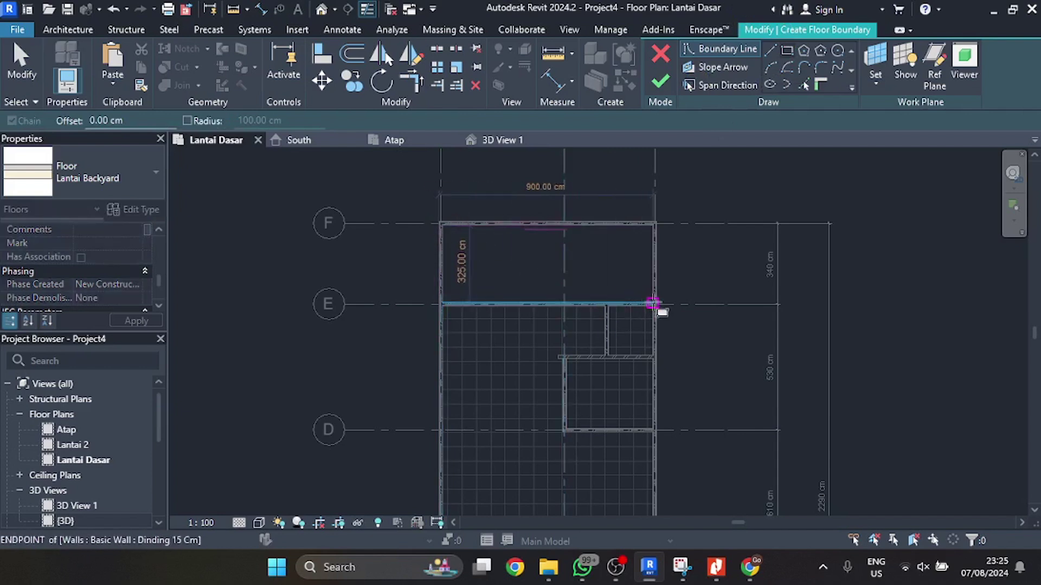
pyautogui.click(653, 303)
pyautogui.click(659, 87)
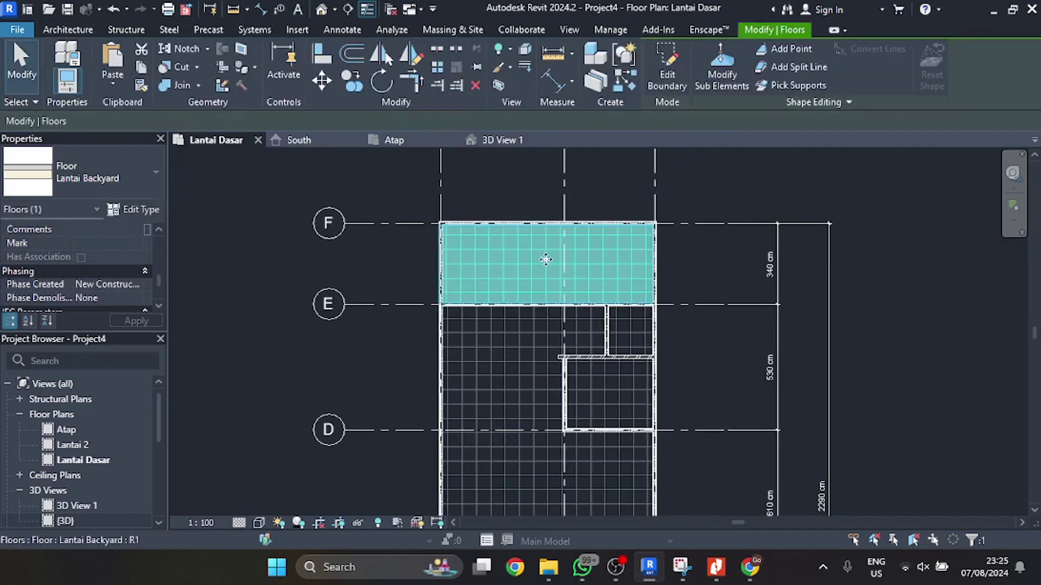
# - Align a vertical tile line of the backyard floor with the adjacent tile line of the Lantai Dasar Utama floor
pyautogui.scroll(5, 511, 309)
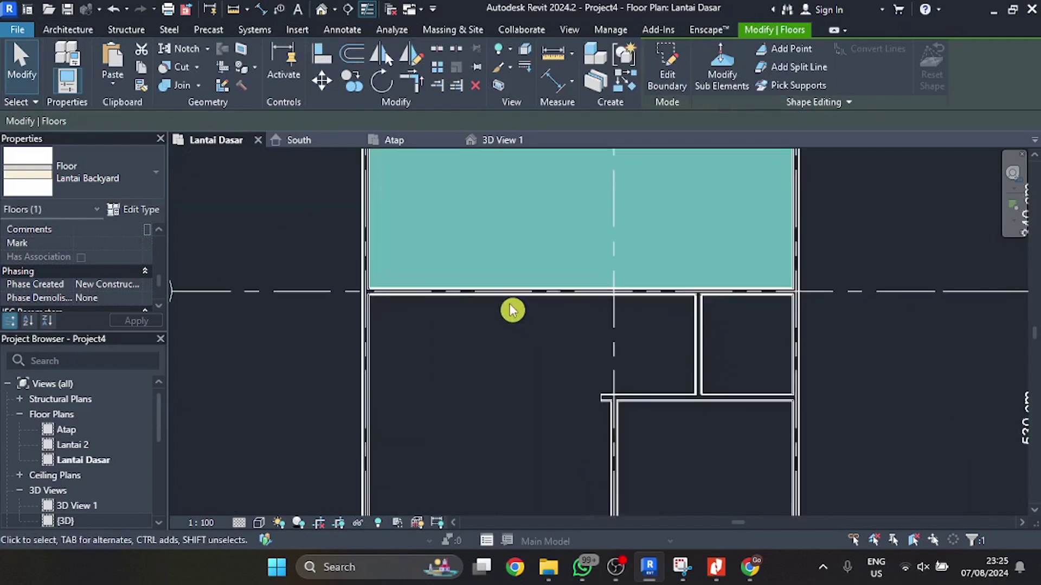
pyautogui.click(520, 316)
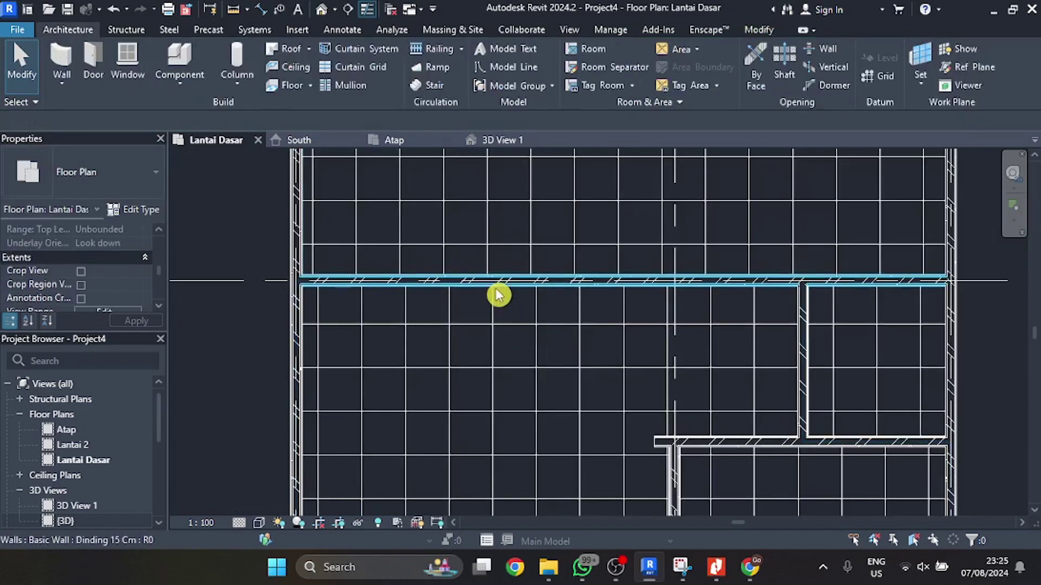
pyautogui.press('a')
pyautogui.press('l')
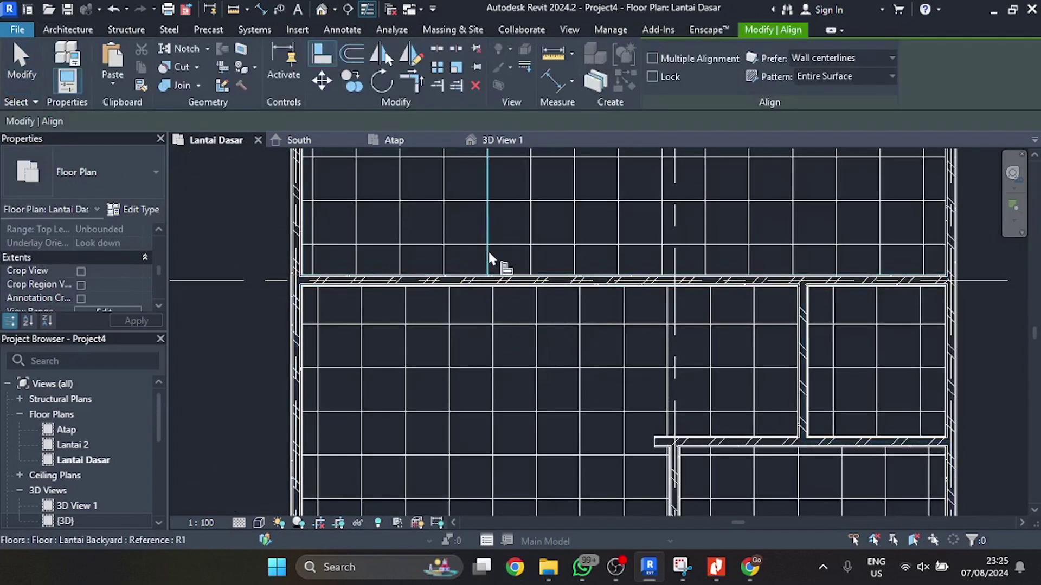
pyautogui.click(486, 249)
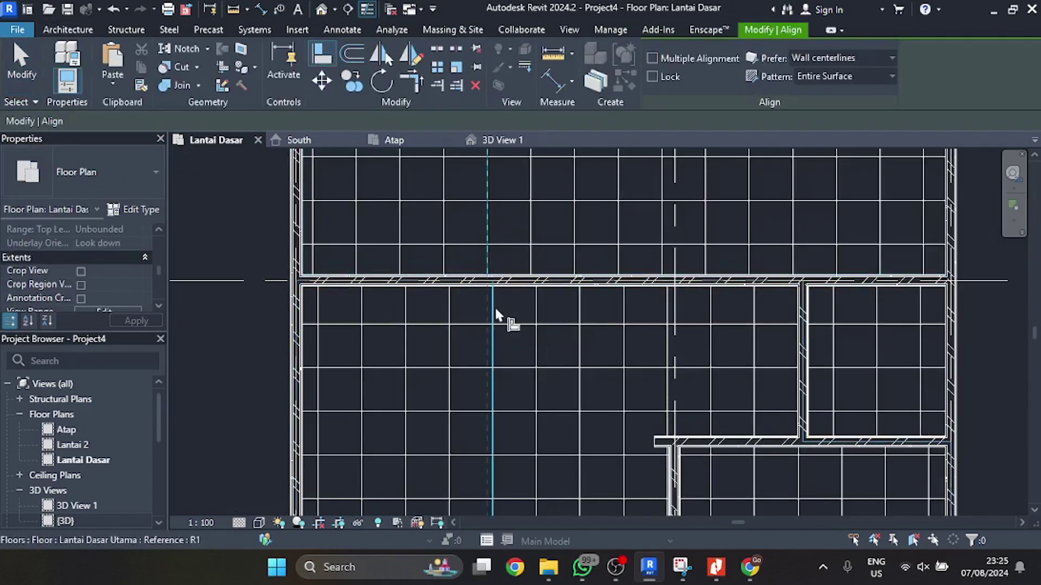
pyautogui.click(526, 328)
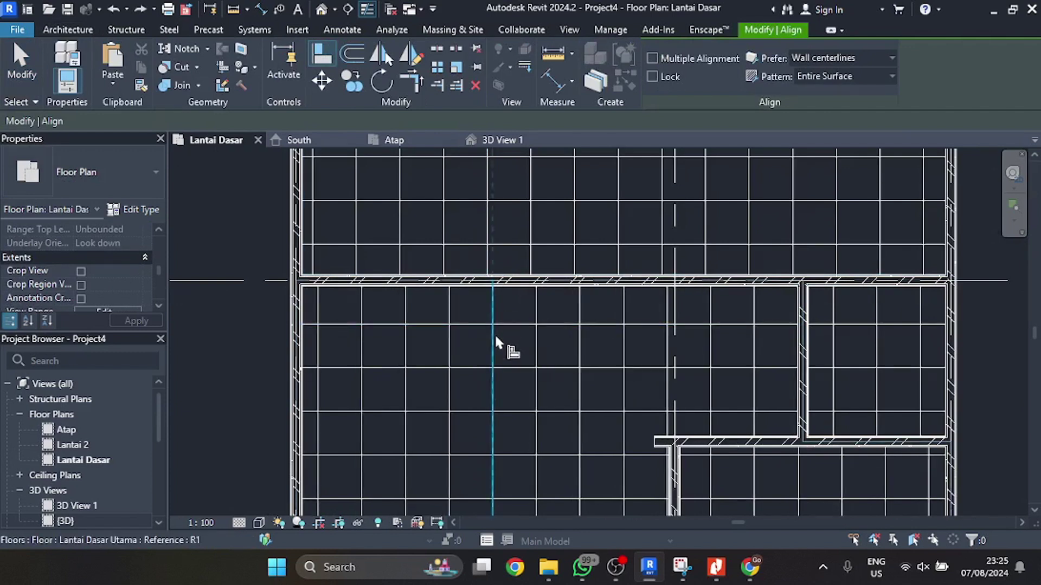
pyautogui.click(487, 251)
pyautogui.scroll(-3, 549, 317)
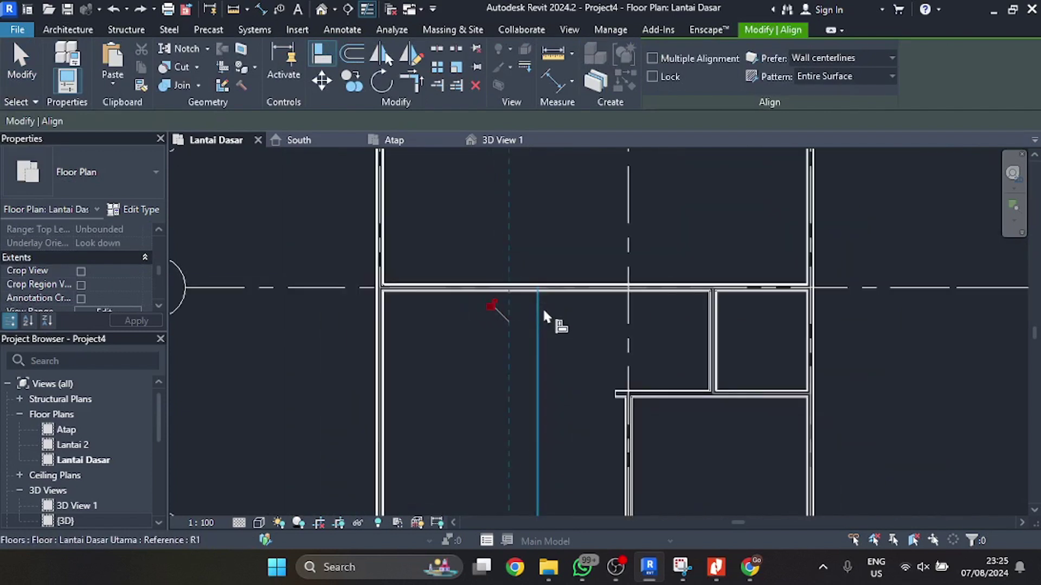
pyautogui.press('Escape')
pyautogui.press('Escape')
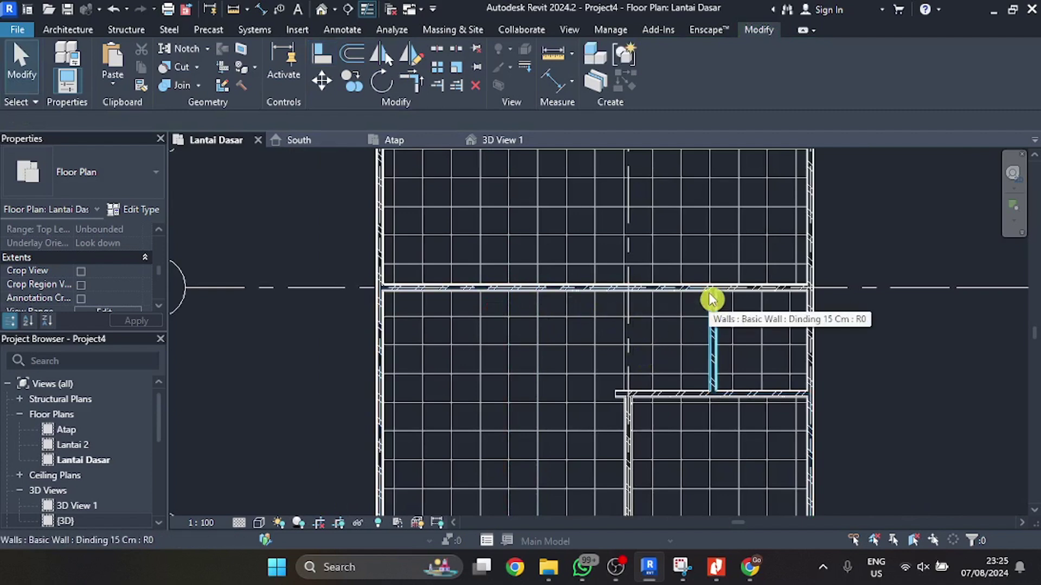
pyautogui.press('a')
pyautogui.press('l')
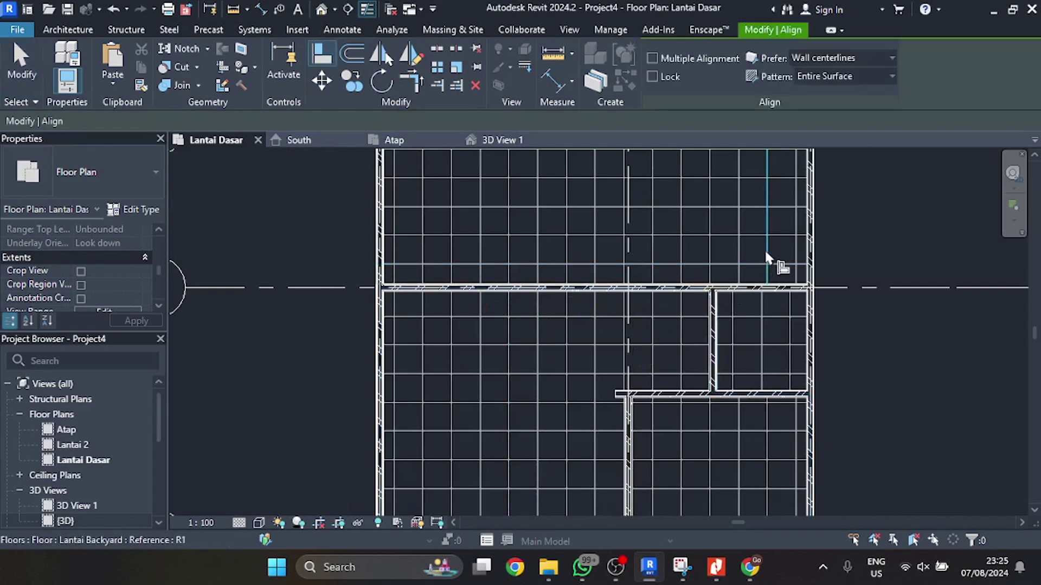
pyautogui.press('Escape')
pyautogui.press('Escape')
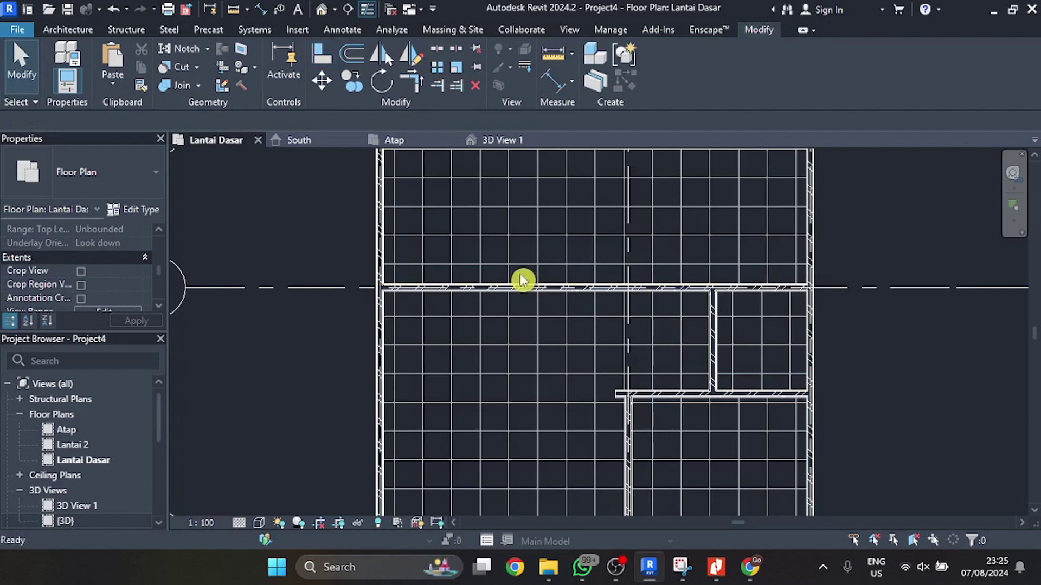
# - Inspect the backyard floor's stone texture and the overall ground-floor layout in 3D View 1
pyautogui.click(499, 141)
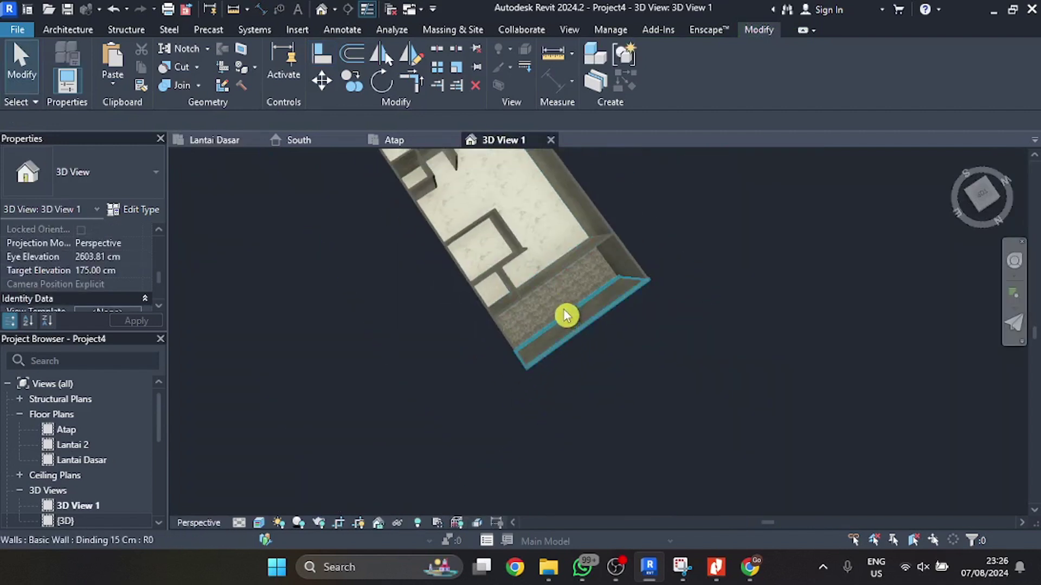
pyautogui.scroll(6, 566, 315)
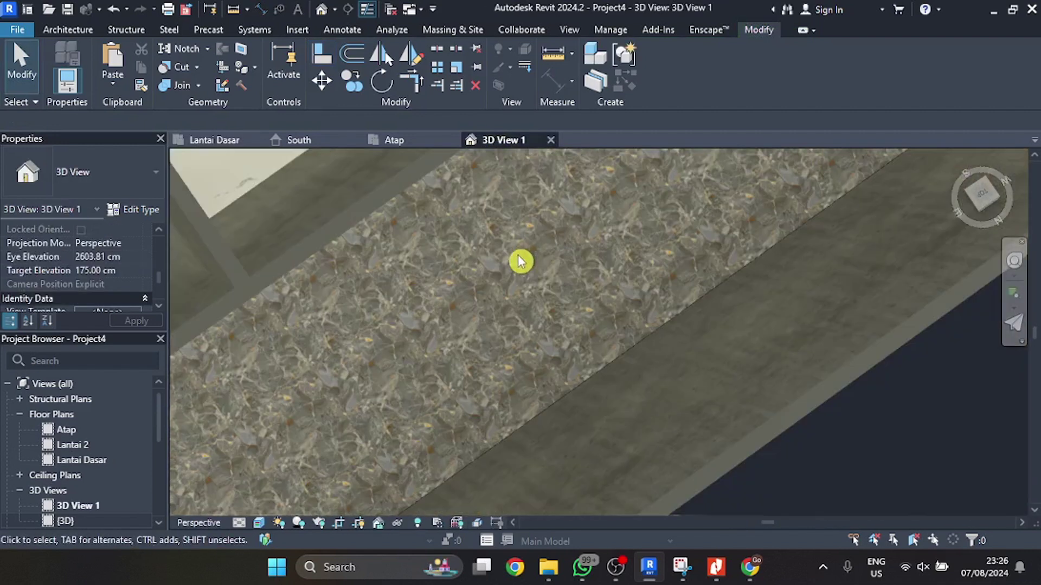
pyautogui.scroll(-8, 520, 262)
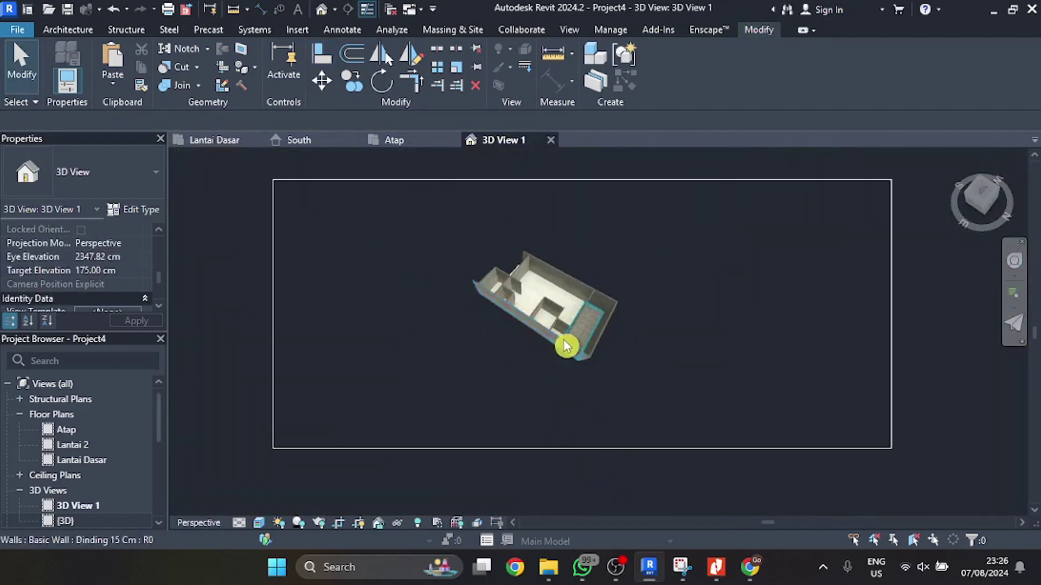
pyautogui.keyDown('shift'); pyautogui.moveTo(567, 347); pyautogui.dragTo(682, 269, button='middle'); pyautogui.keyUp('shift')
pyautogui.scroll(5, 535, 284)
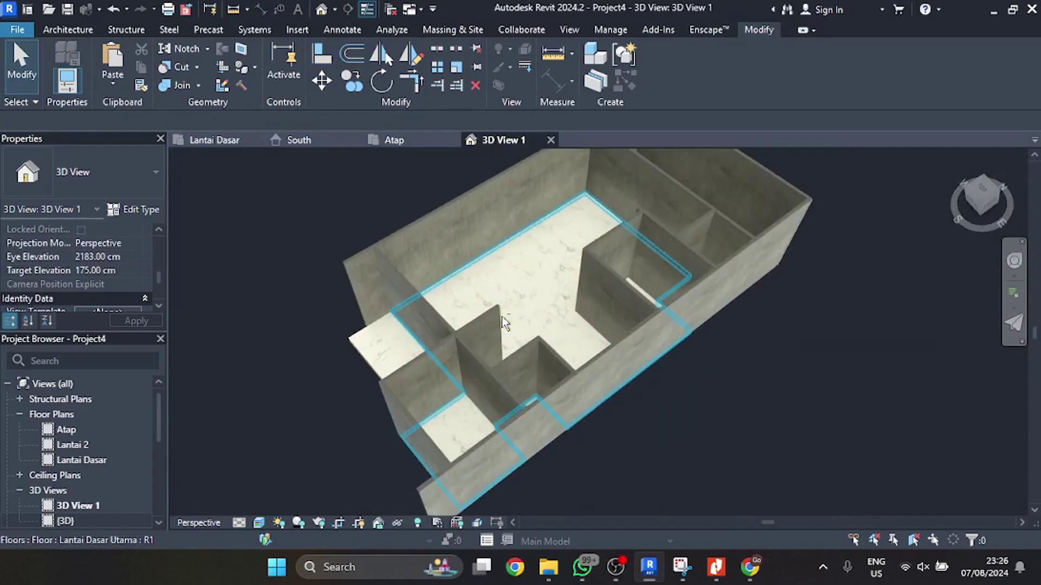
pyautogui.keyDown('shift'); pyautogui.moveTo(504, 323); pyautogui.dragTo(499, 368, button='middle'); pyautogui.keyUp('shift')
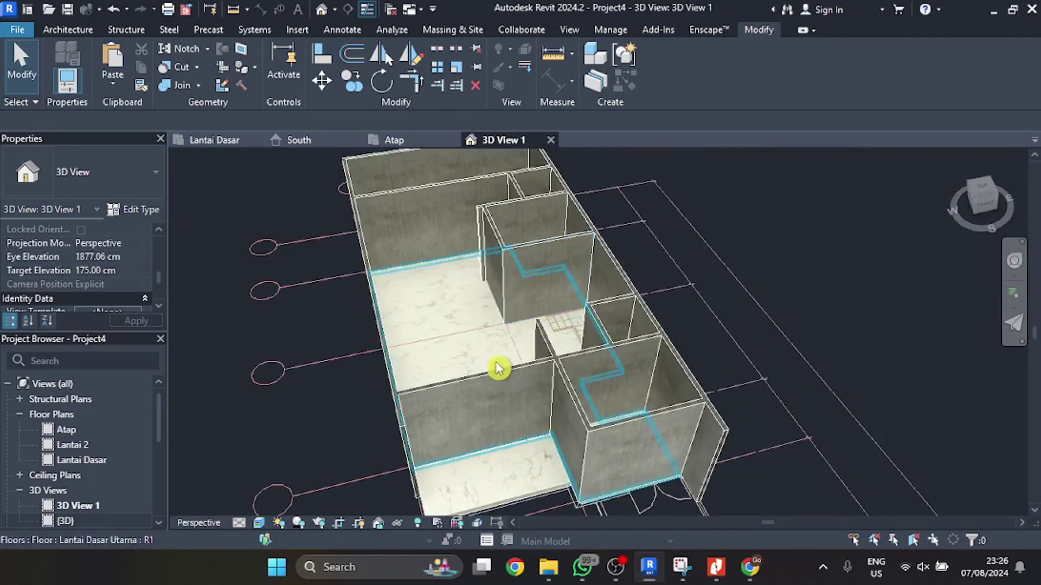
# - Review the room layout and floor finishes in 3D View 1 and in the Lantai Dasar floor plan
pyautogui.scroll(-3, 499, 368)
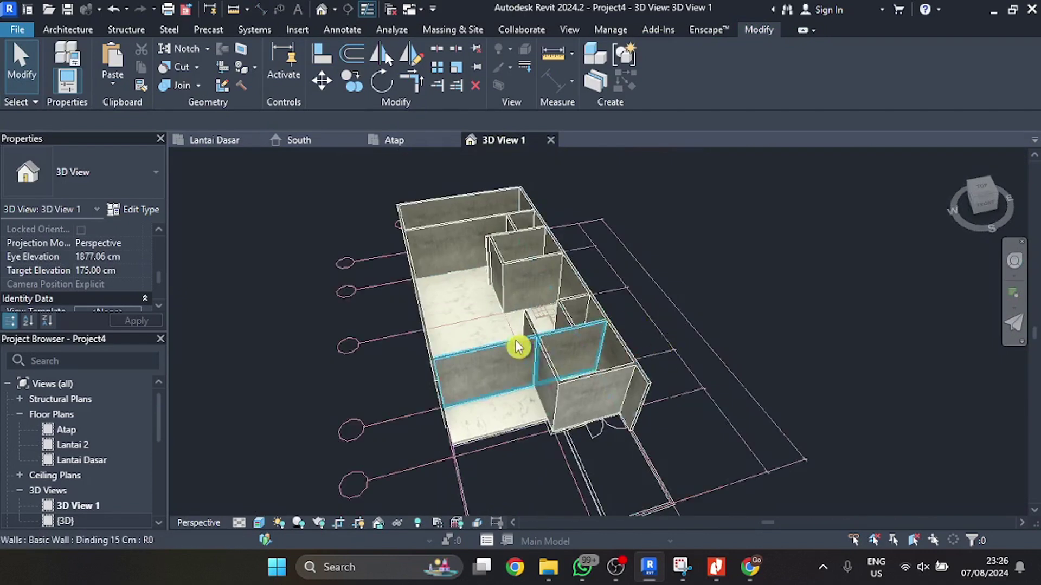
pyautogui.scroll(5, 532, 342)
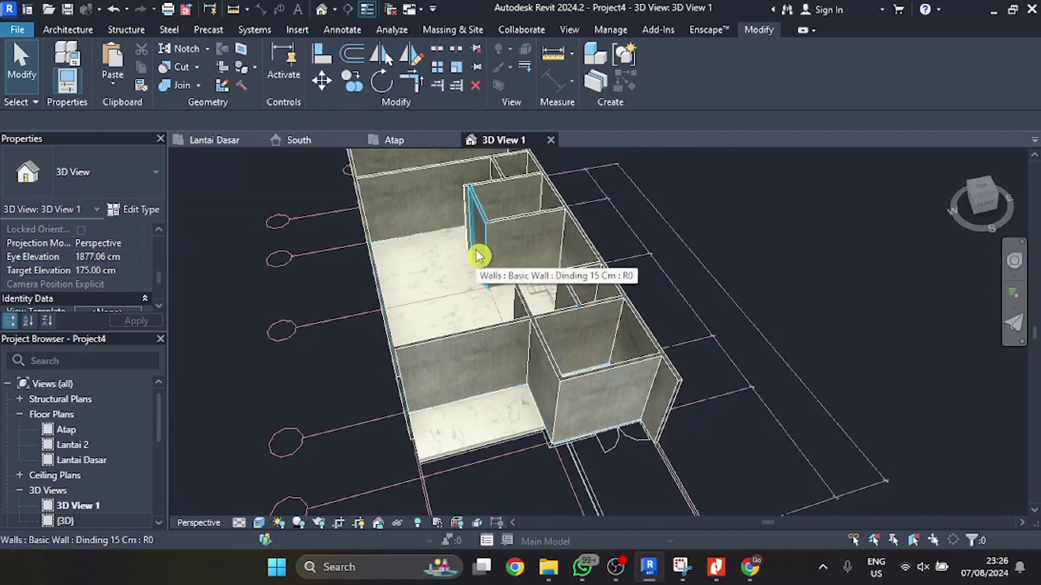
pyautogui.scroll(-2, 471, 256)
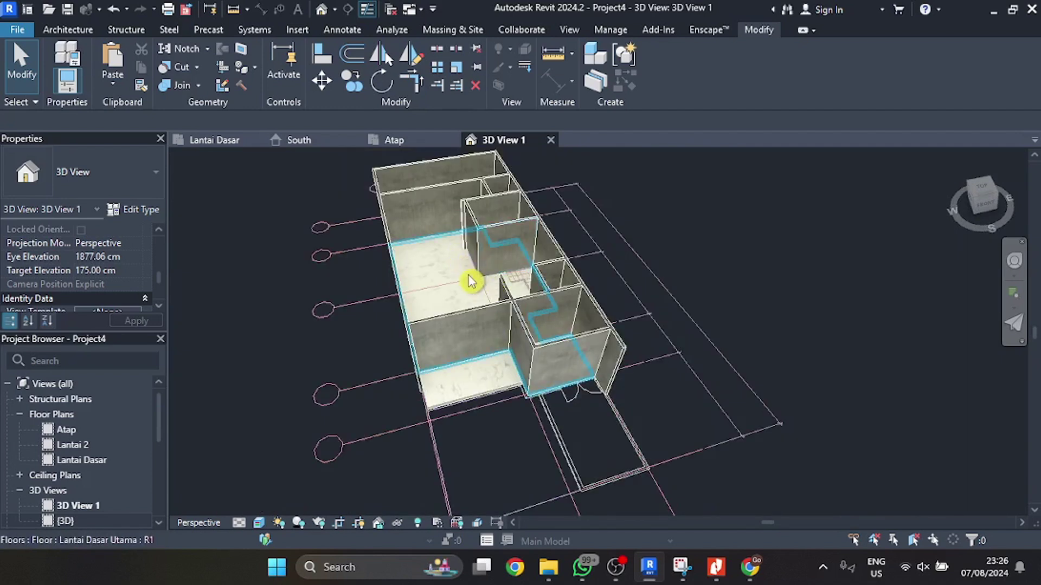
pyautogui.keyDown('shift'); pyautogui.moveTo(471, 281); pyautogui.dragTo(372, 225, button='middle'); pyautogui.keyUp('shift')
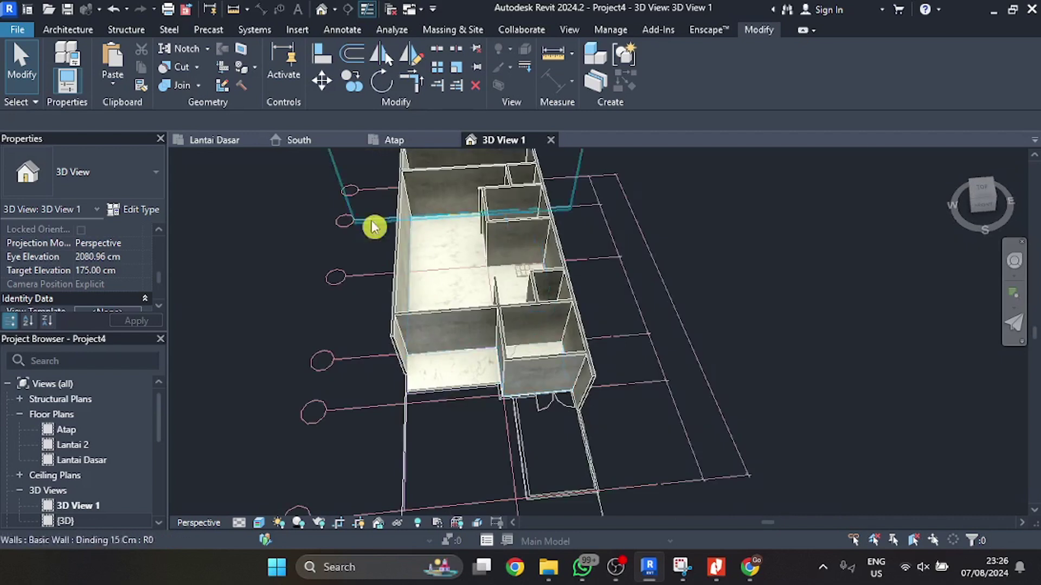
pyautogui.click(223, 139)
pyautogui.scroll(-3, 439, 242)
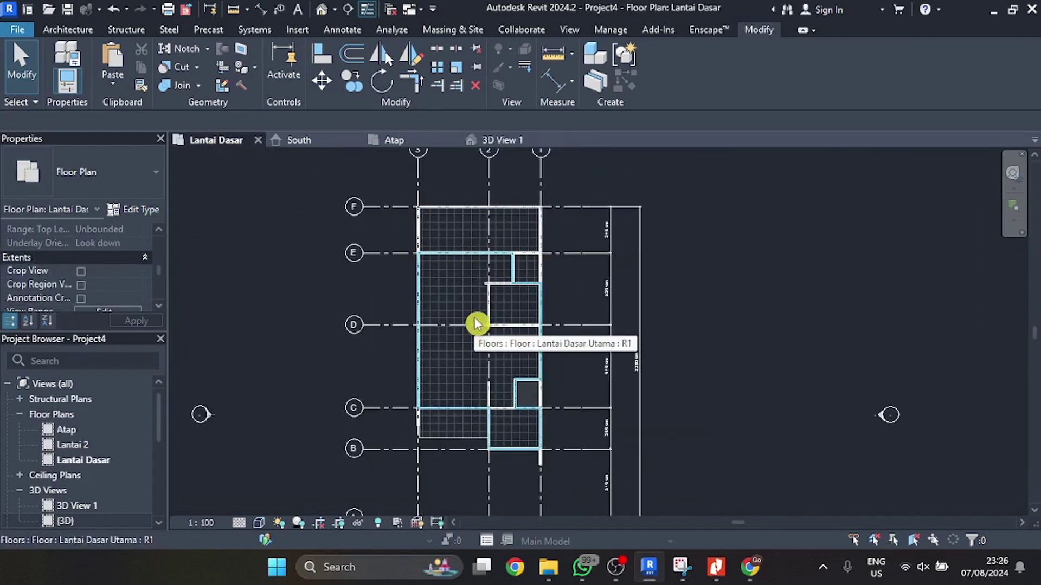
pyautogui.scroll(5, 466, 401)
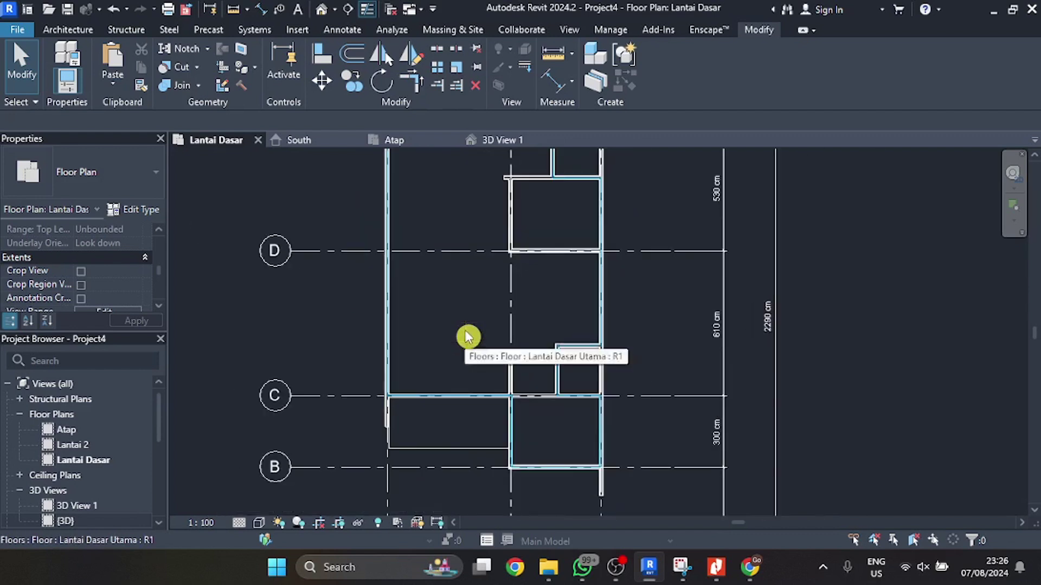
pyautogui.scroll(2, 450, 382)
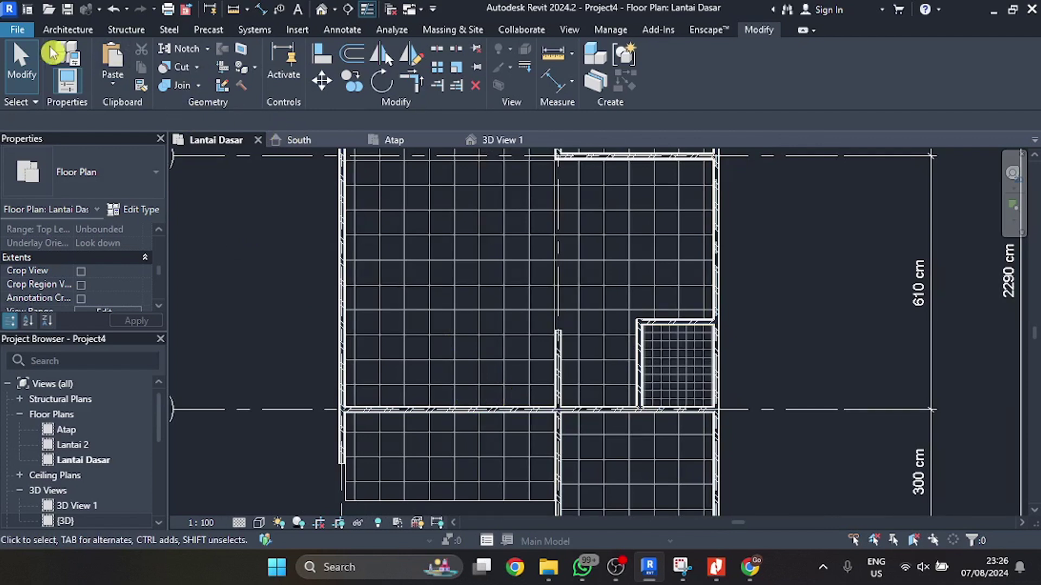
# - Save the project as Latihan 1 in the Latihan Revit folder
pyautogui.click(86, 30)
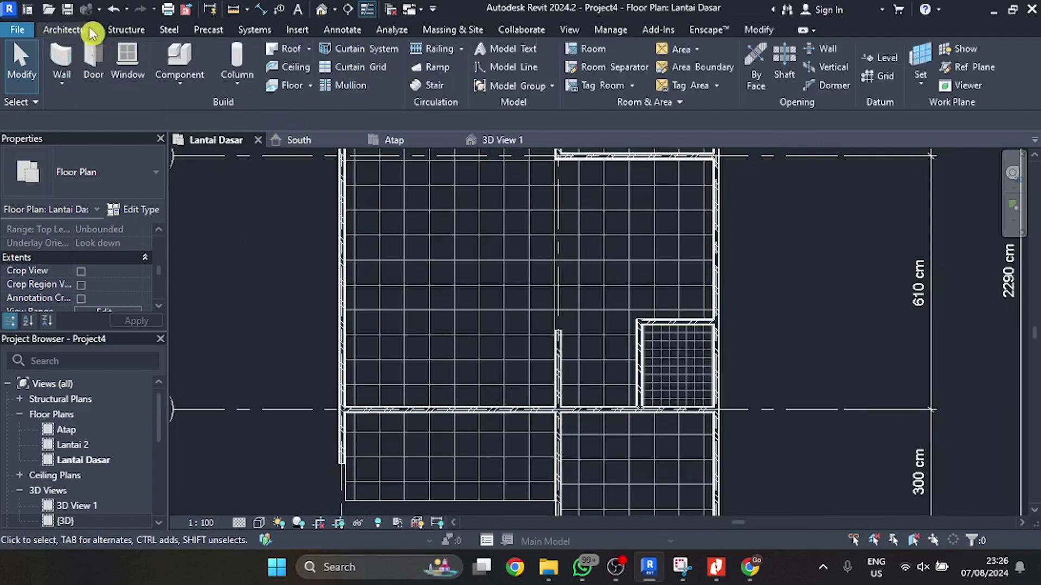
pyautogui.click(96, 72)
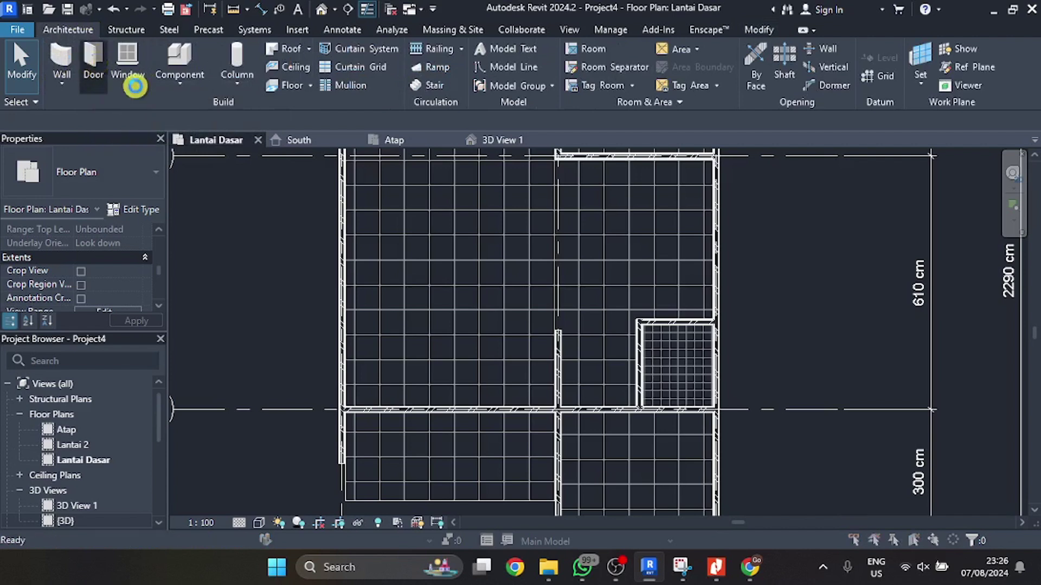
pyautogui.click(511, 250)
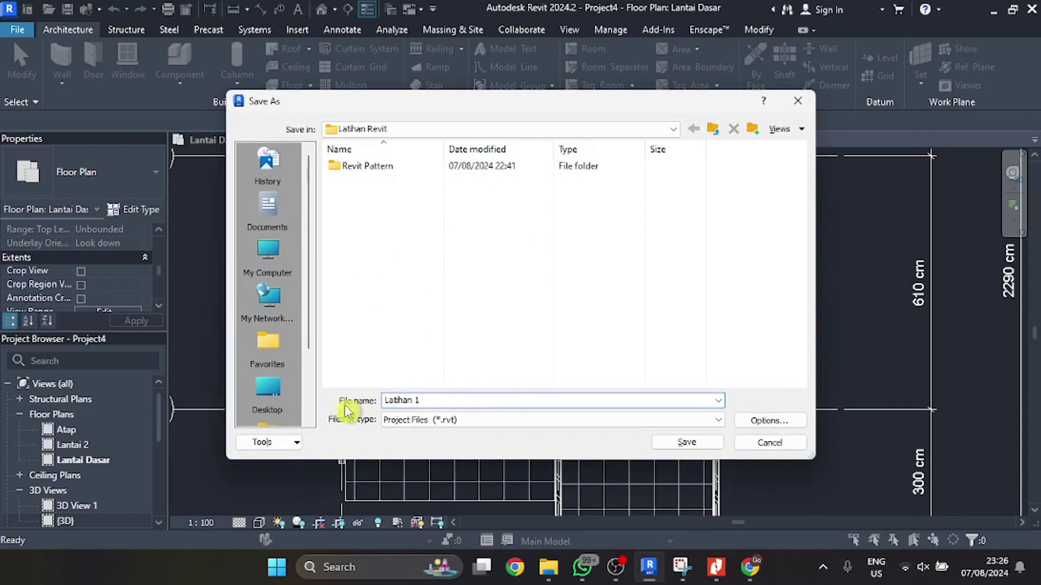
pyautogui.click(699, 441)
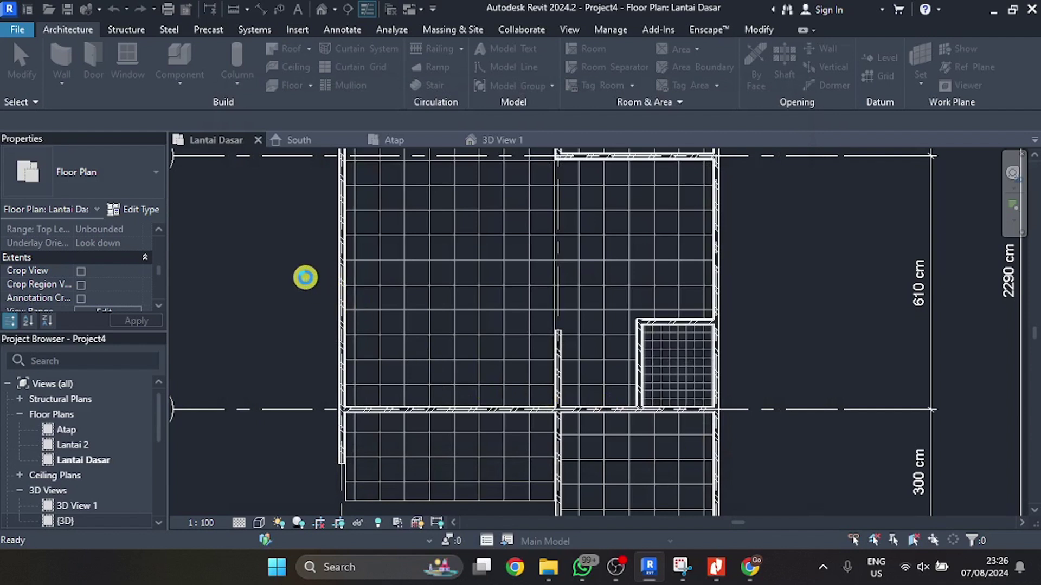
# - Start placing a door and choose the Doors_IntSgl 910x2110mm type
pyautogui.press('d')
pyautogui.press('r')
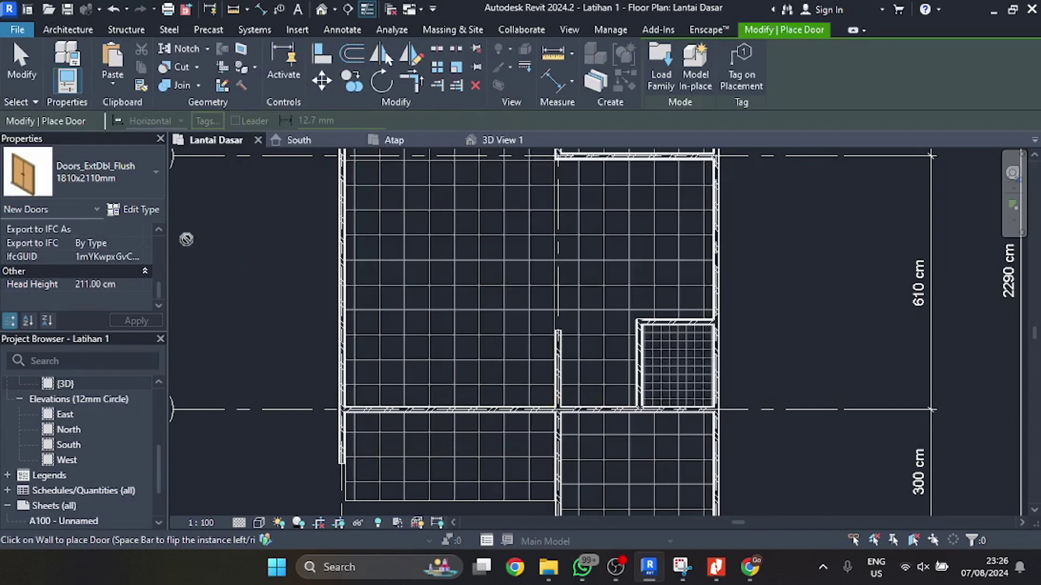
pyautogui.click(152, 172)
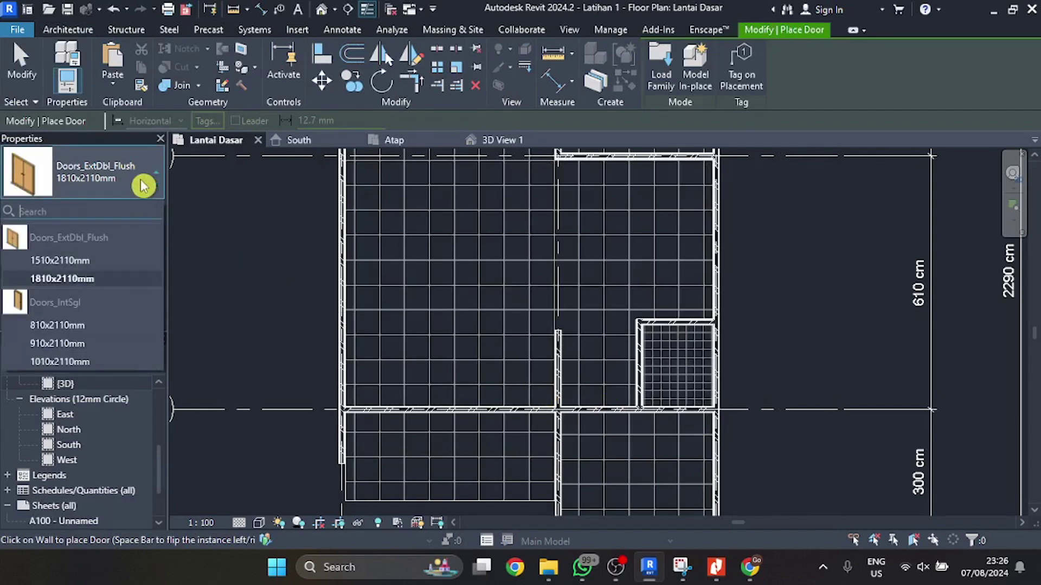
pyautogui.click(82, 343)
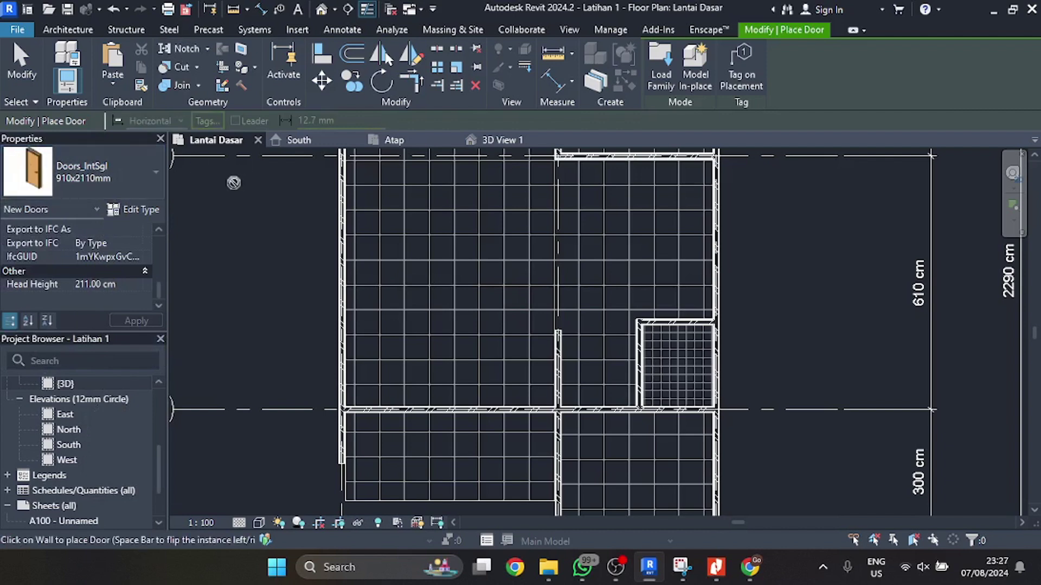
pyautogui.click(149, 193)
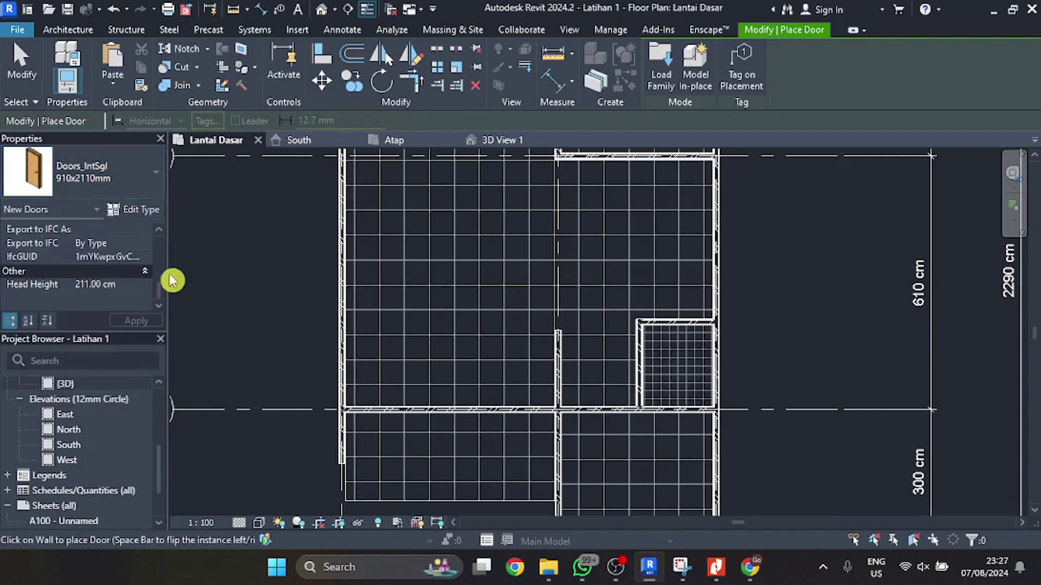
# - Examine the previews of the exterior, garage and interior door families in the Residential doors library folder for loading
pyautogui.click(661, 68)
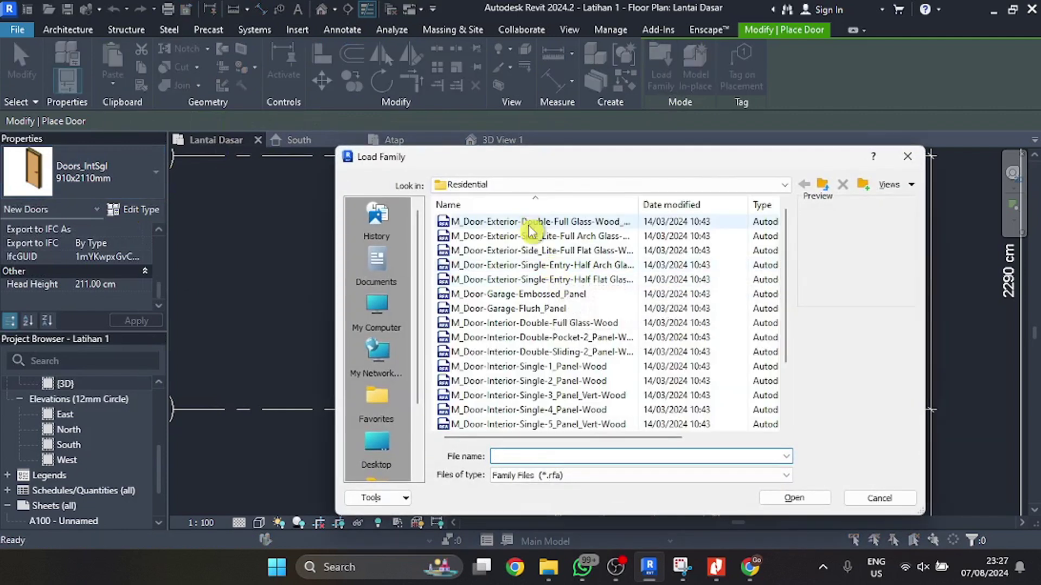
pyautogui.click(686, 190)
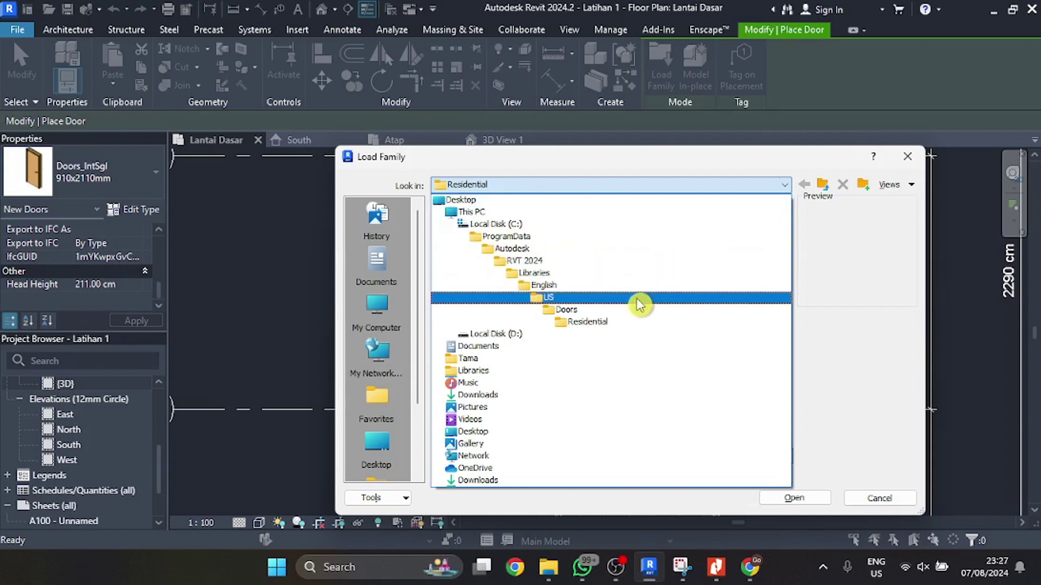
pyautogui.click(635, 322)
pyautogui.click(537, 222)
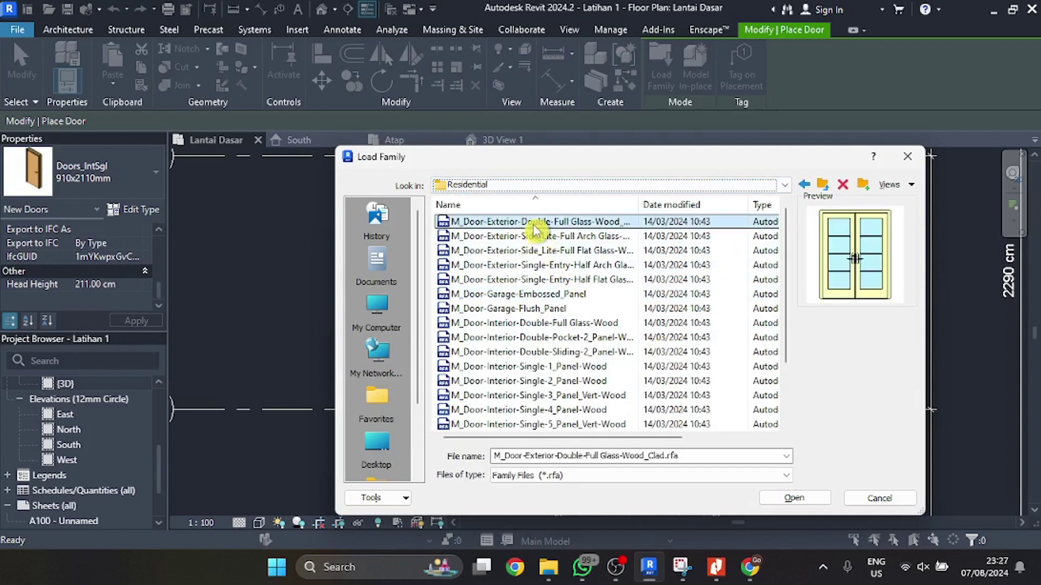
pyautogui.press('Down')
pyautogui.press('Down')
pyautogui.press('Down')
pyautogui.press('Down')
pyautogui.press('Down')
pyautogui.press('Down')
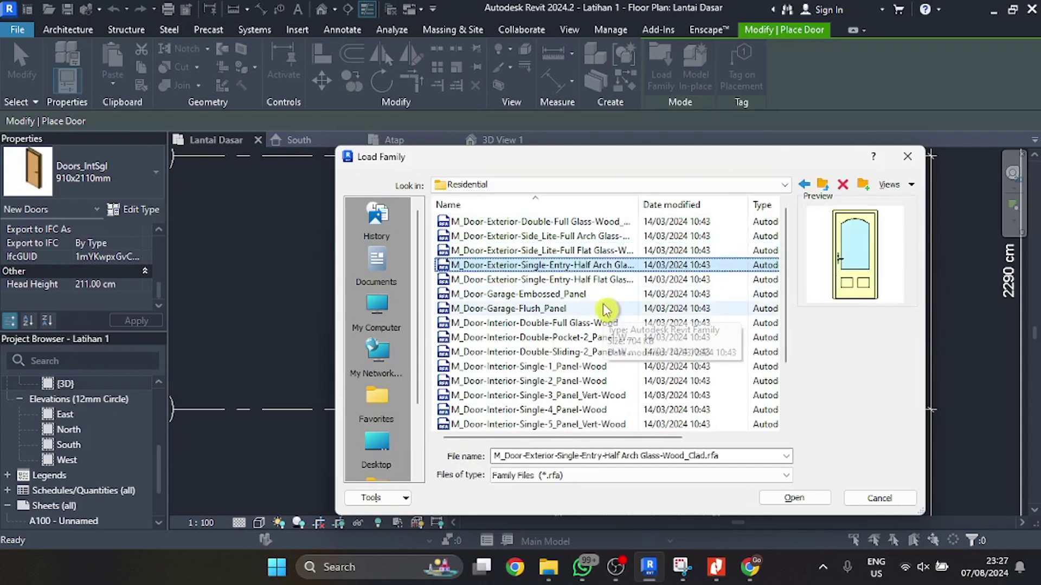
pyautogui.press('Down')
pyautogui.press('Down')
pyautogui.press('Down')
pyautogui.press('Up')
pyautogui.press('Up')
pyautogui.press('Up')
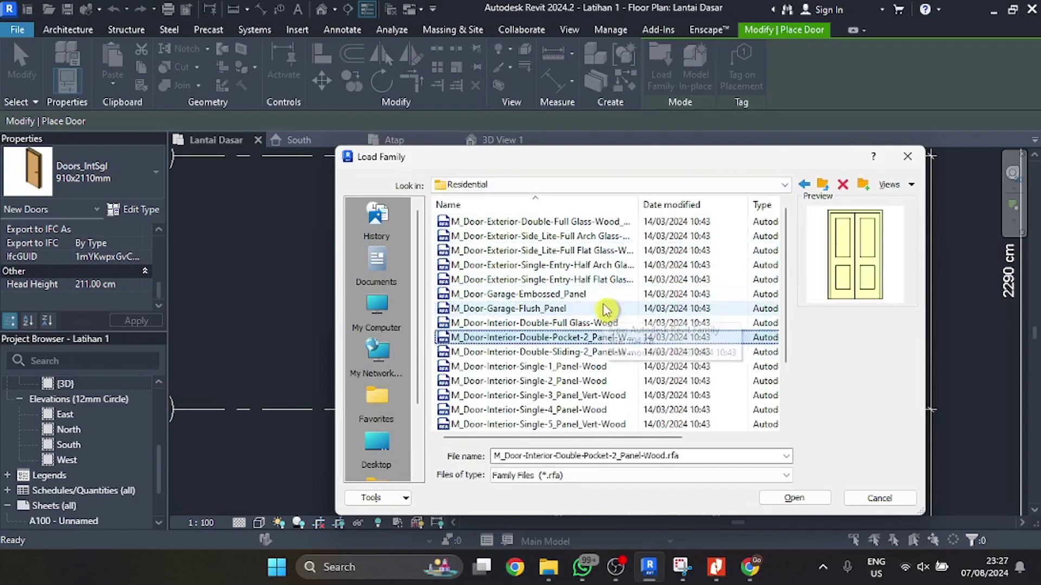
# - Load the M_Door-Interior-Double-Full Glass-Wood family from the Residential folder into the project
pyautogui.press('Down')
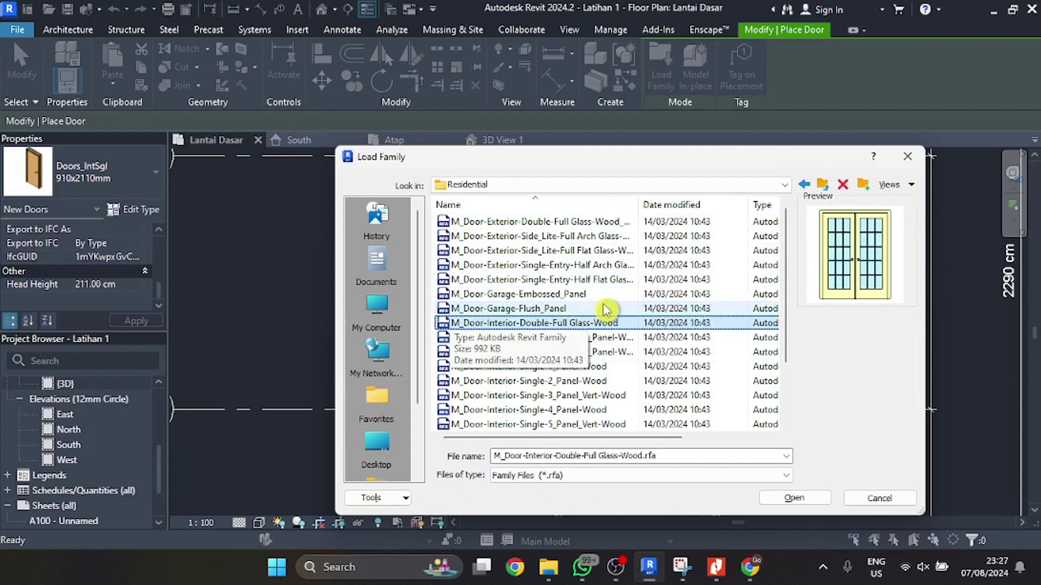
pyautogui.press('Tab')
pyautogui.press('Tab')
pyautogui.click(801, 499)
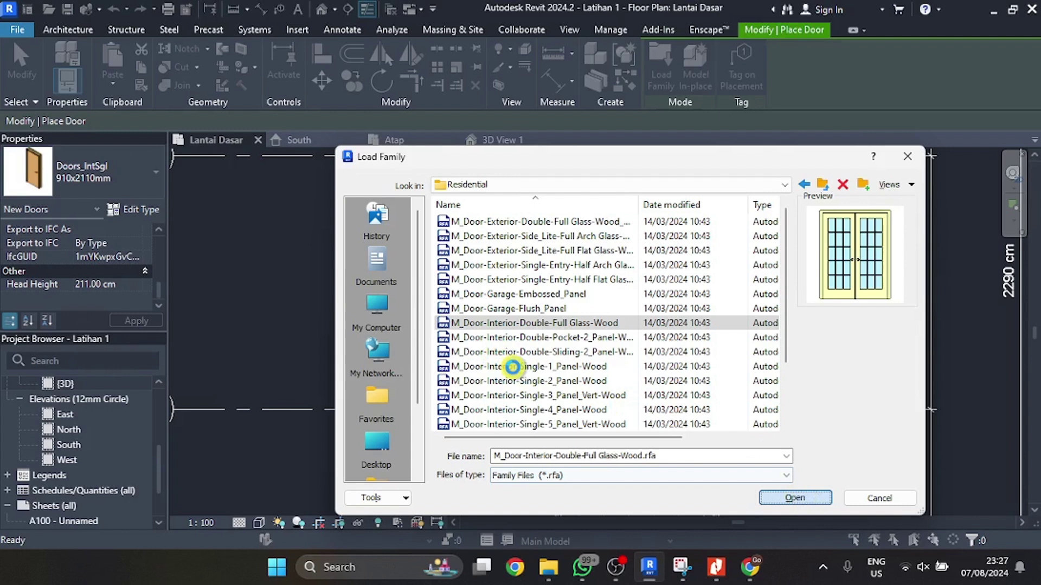
pyautogui.press('Return')
pyautogui.click(604, 360)
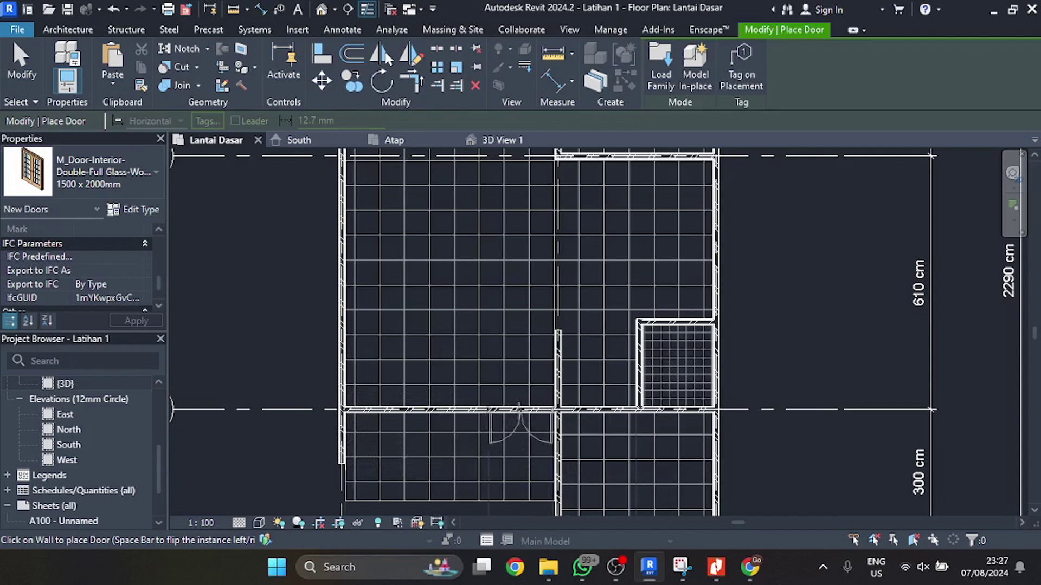
# - Place the 1500 x 2000mm double glass door in the grid C wall beside grid 2, flip it to swing inward and check it in 3D View 1
pyautogui.click(518, 410)
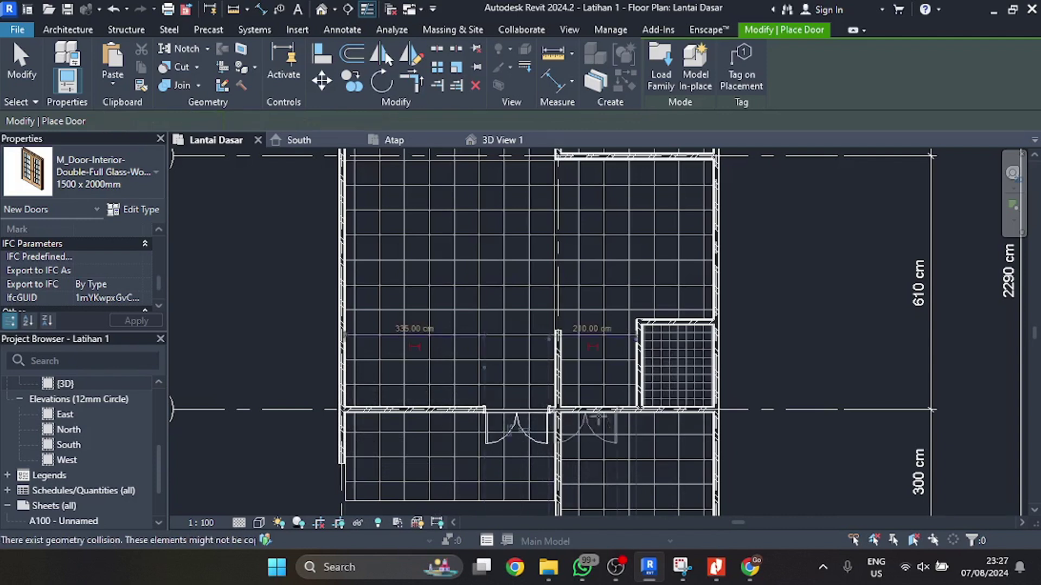
pyautogui.scroll(4, 516, 475)
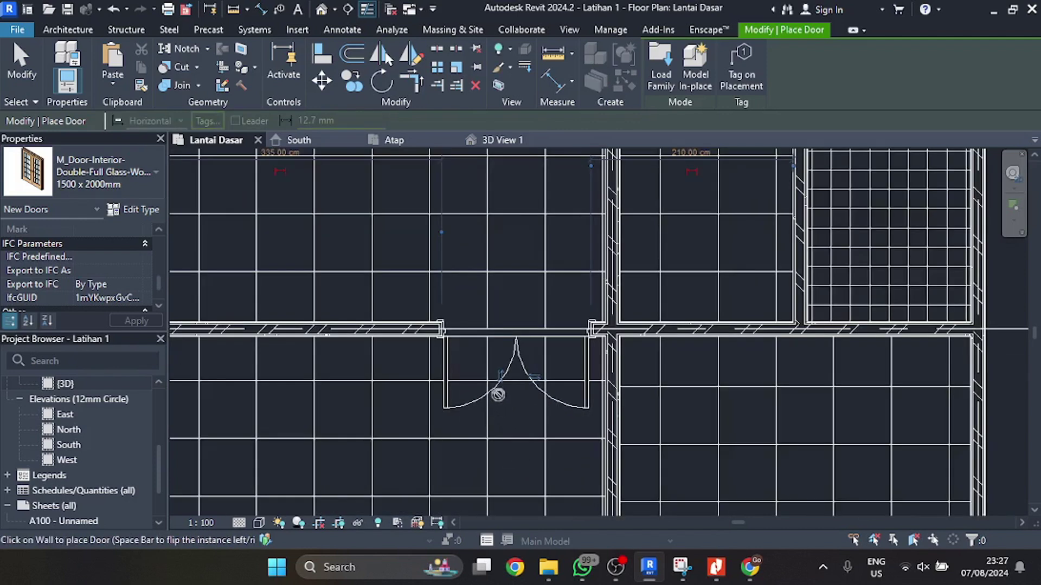
pyautogui.press('space')
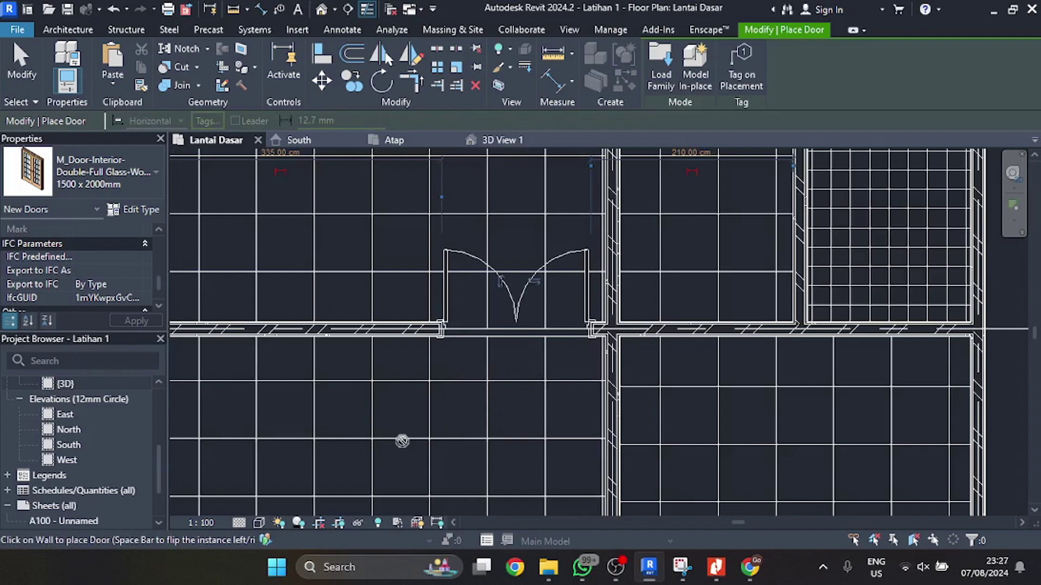
pyautogui.click(502, 140)
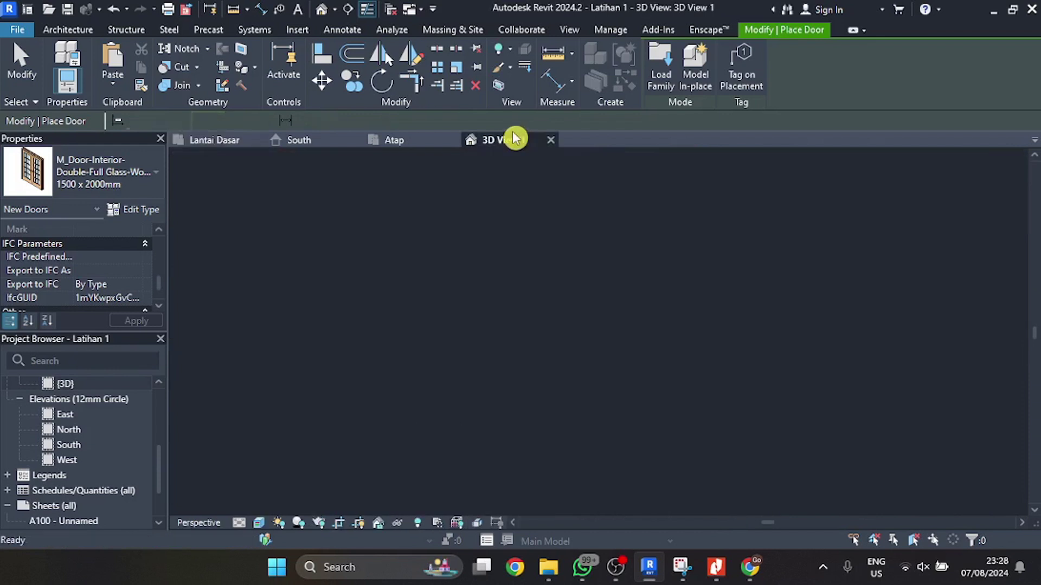
pyautogui.scroll(5, 491, 385)
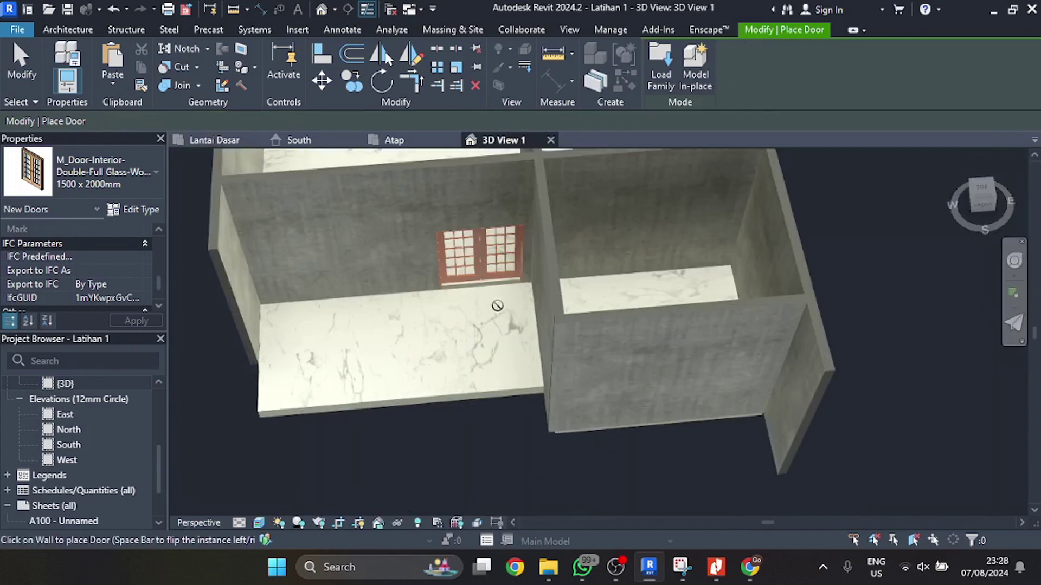
pyautogui.press('Escape')
pyautogui.keyDown('shift'); pyautogui.moveTo(515, 307); pyautogui.dragTo(551, 301, button='middle'); pyautogui.keyUp('shift')
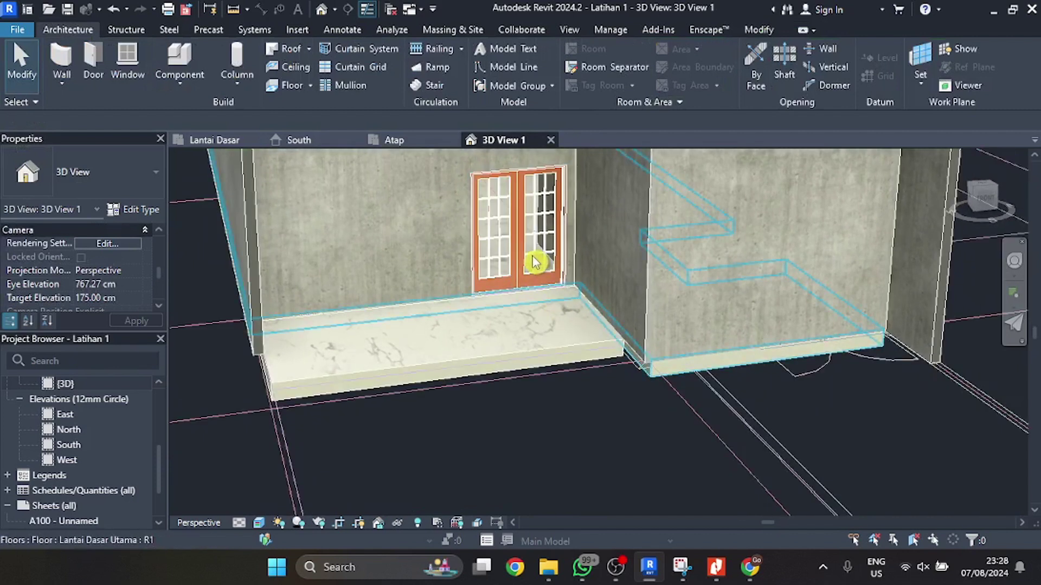
# - Switch to Chrome and search Google for bimobject in a new tab
pyautogui.click(753, 574)
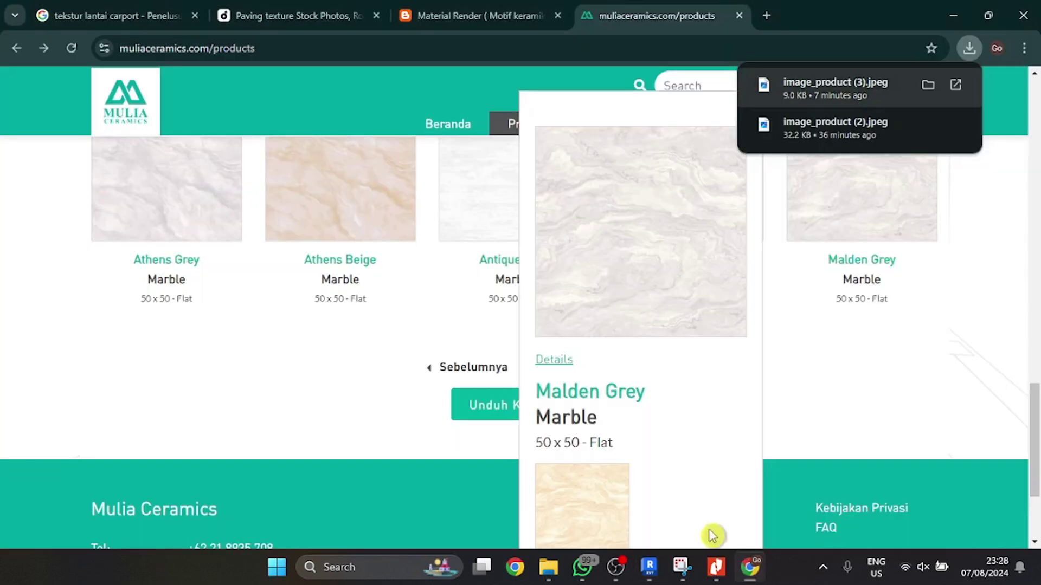
pyautogui.click(487, 13)
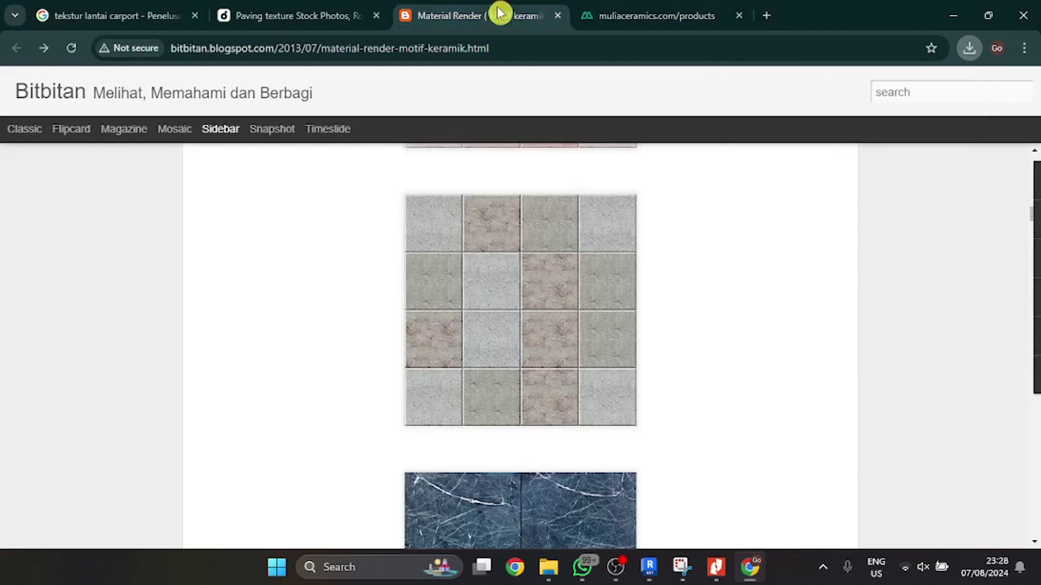
pyautogui.click(691, 13)
pyautogui.click(767, 16)
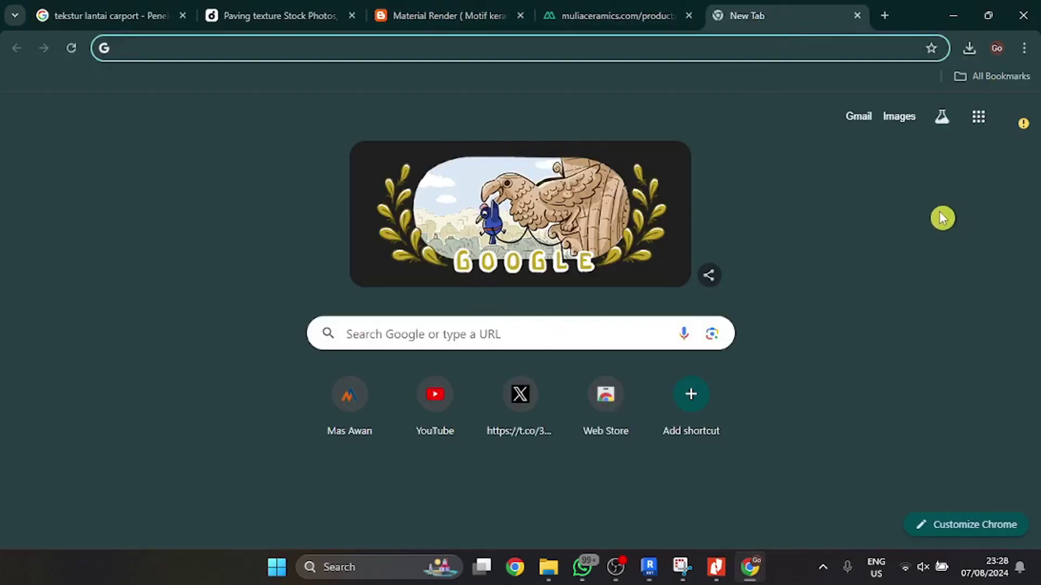
pyautogui.write('bimo')
pyautogui.write('b')
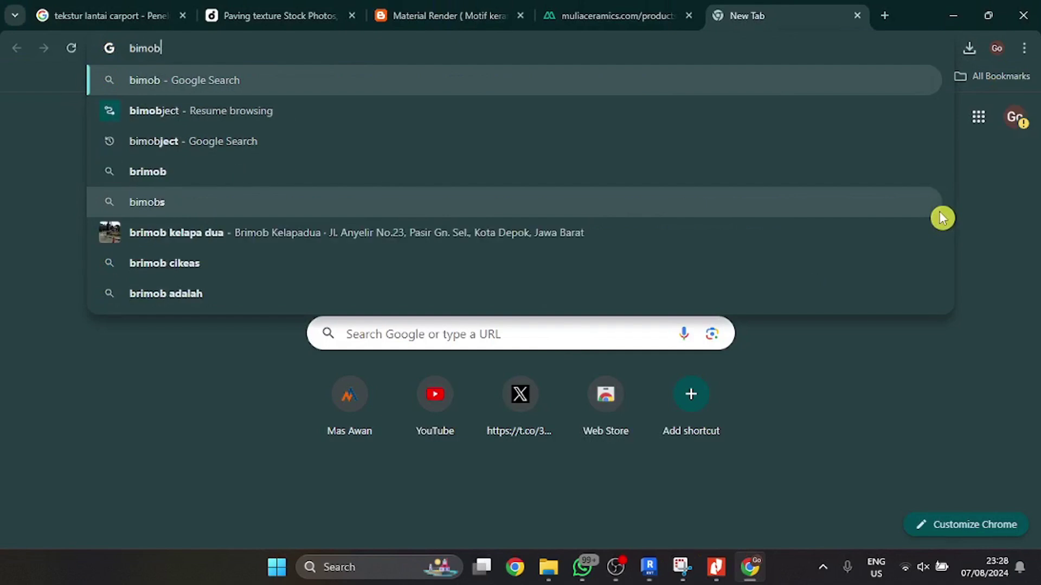
pyautogui.write('ject')
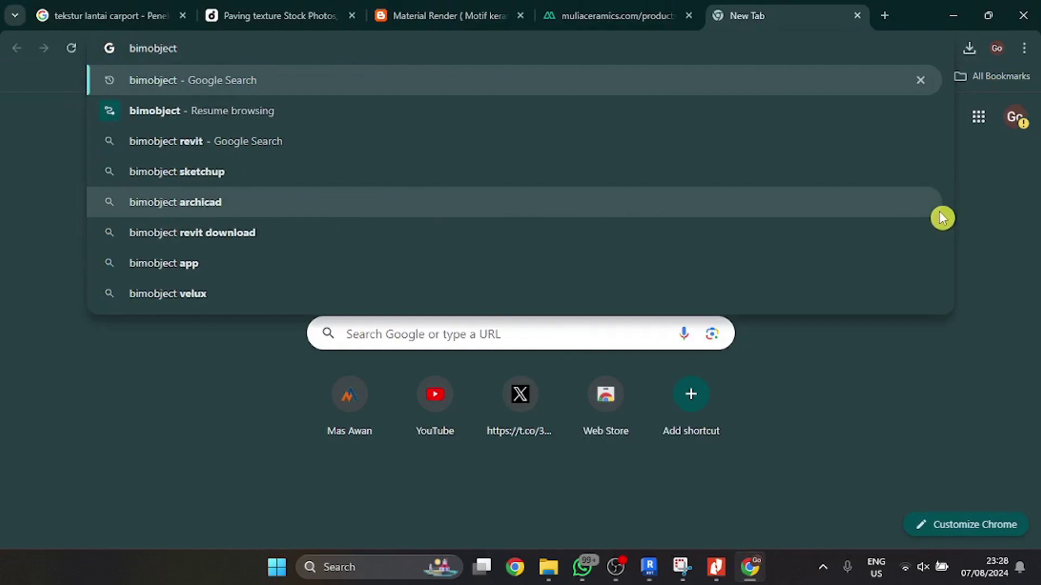
pyautogui.press('Return')
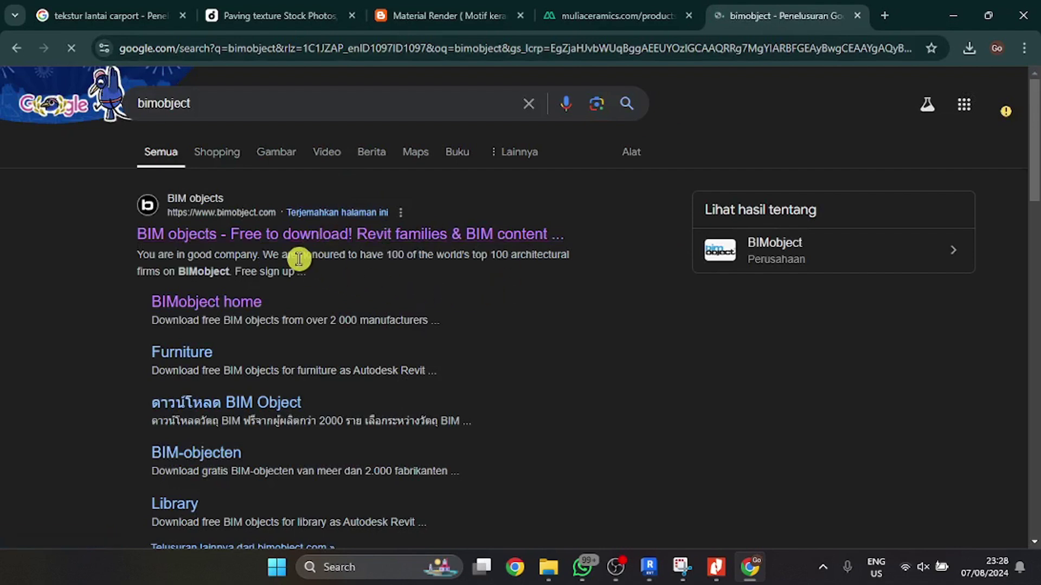
# - Open the BIMobject website from the Google results and search it for door
pyautogui.scroll(-5, 306, 265)
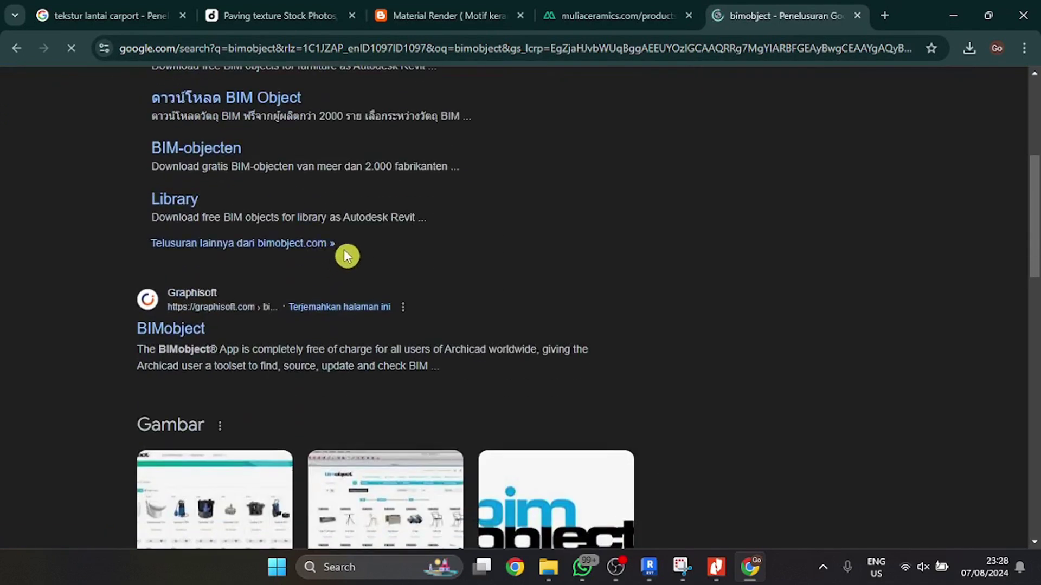
pyautogui.scroll(5, 417, 237)
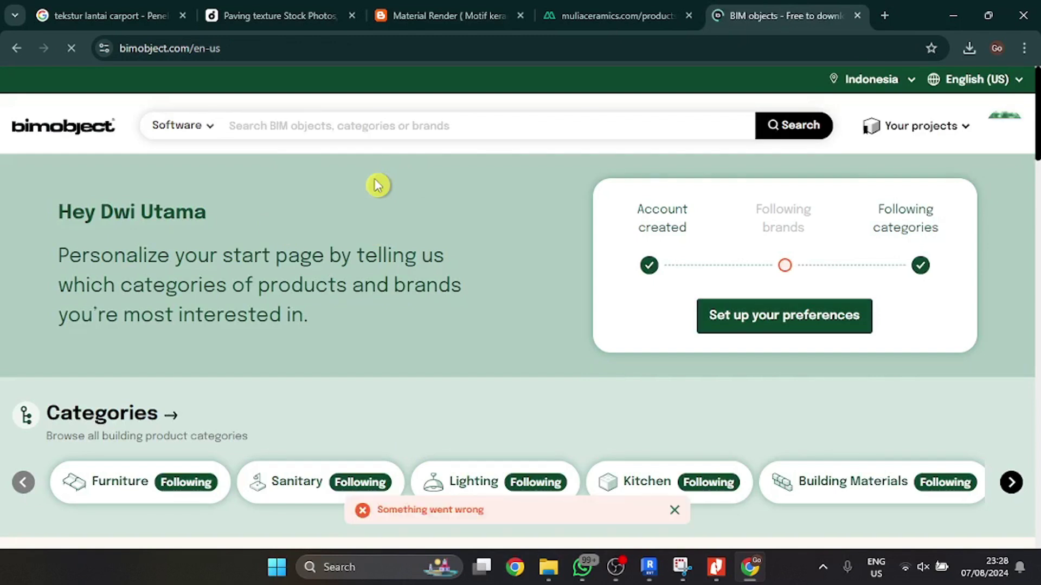
pyautogui.write('door')
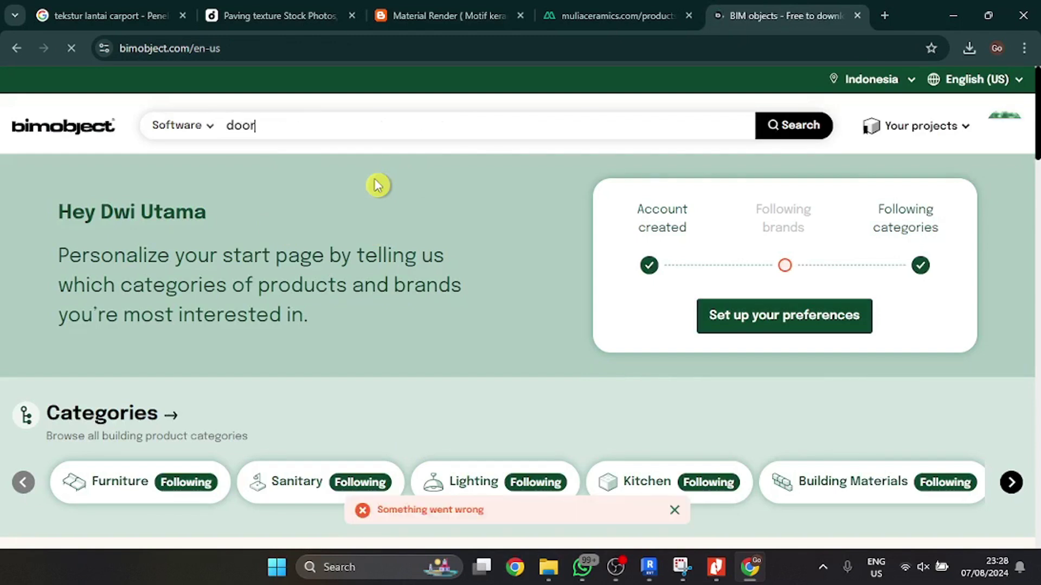
pyautogui.press('Return')
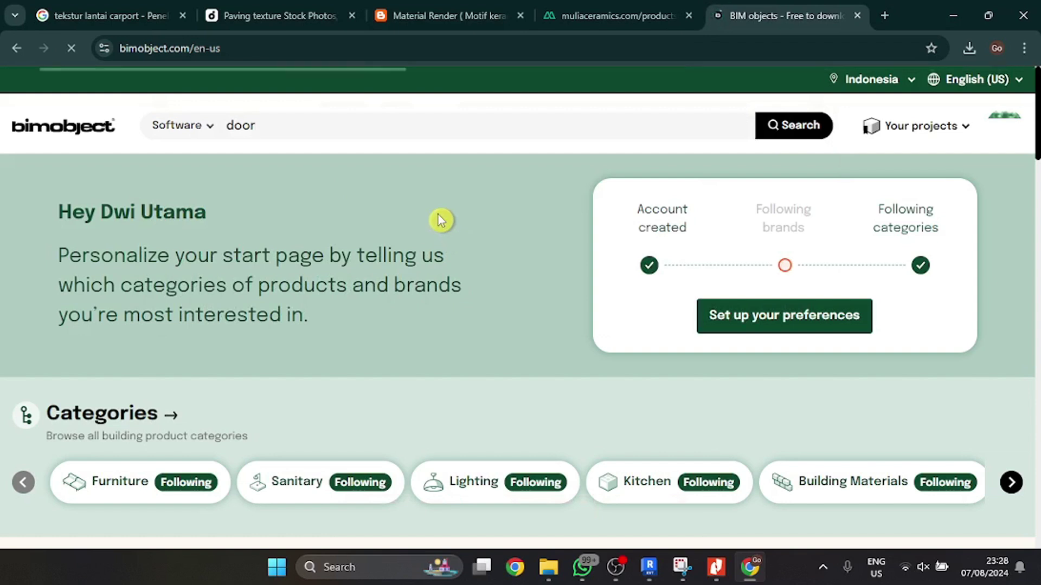
# - Examine the door products in the BIMobject search results
pyautogui.scroll(-10, 441, 260)
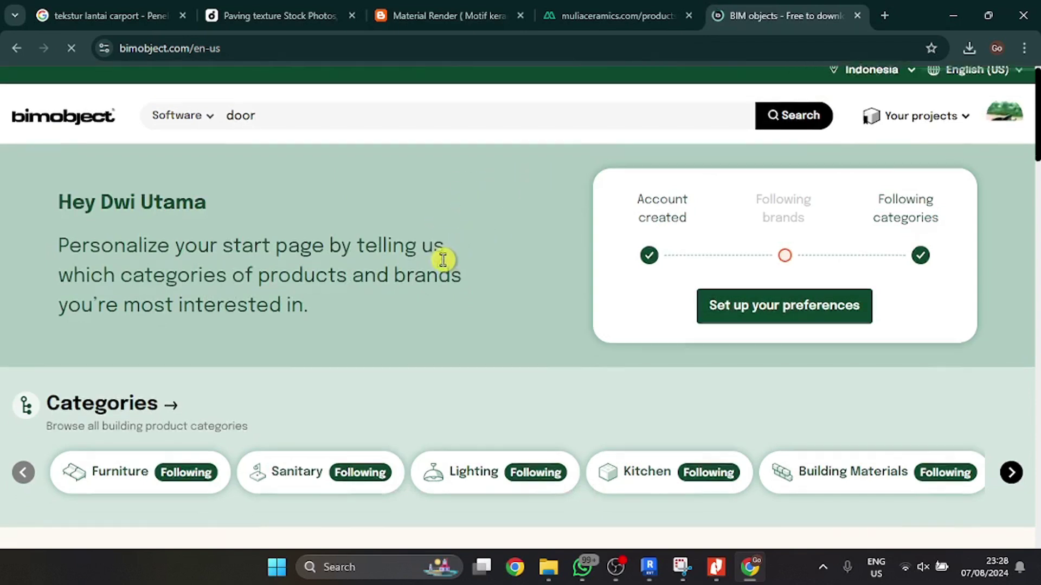
pyautogui.scroll(-12, 469, 331)
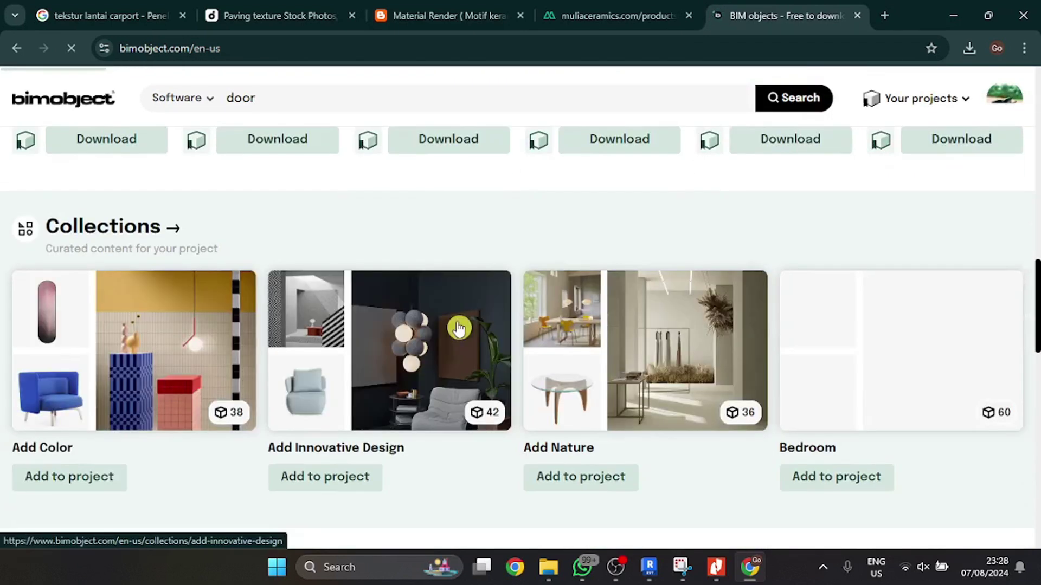
pyautogui.scroll(-3, 458, 324)
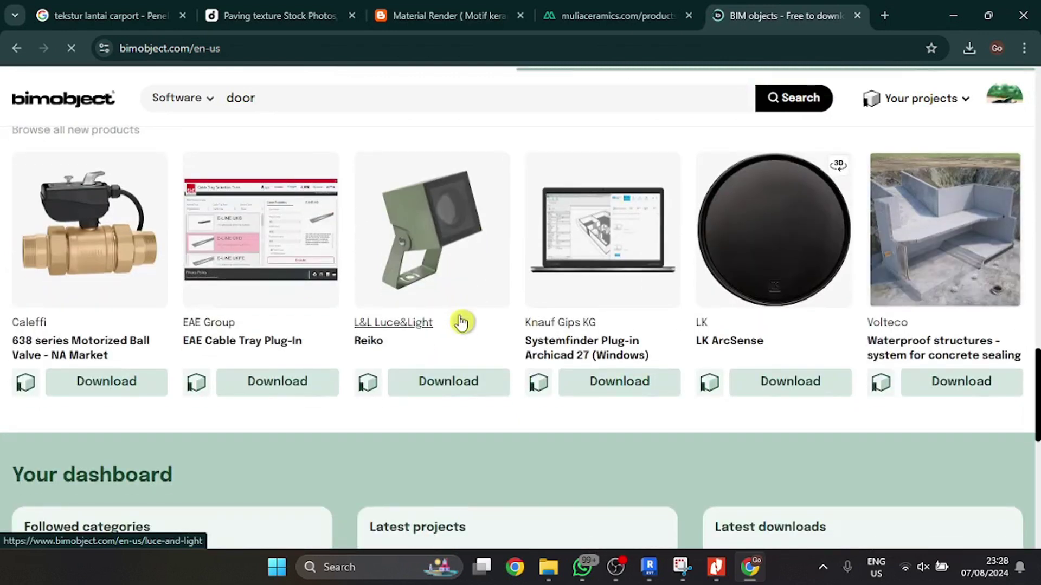
pyautogui.scroll(15, 407, 231)
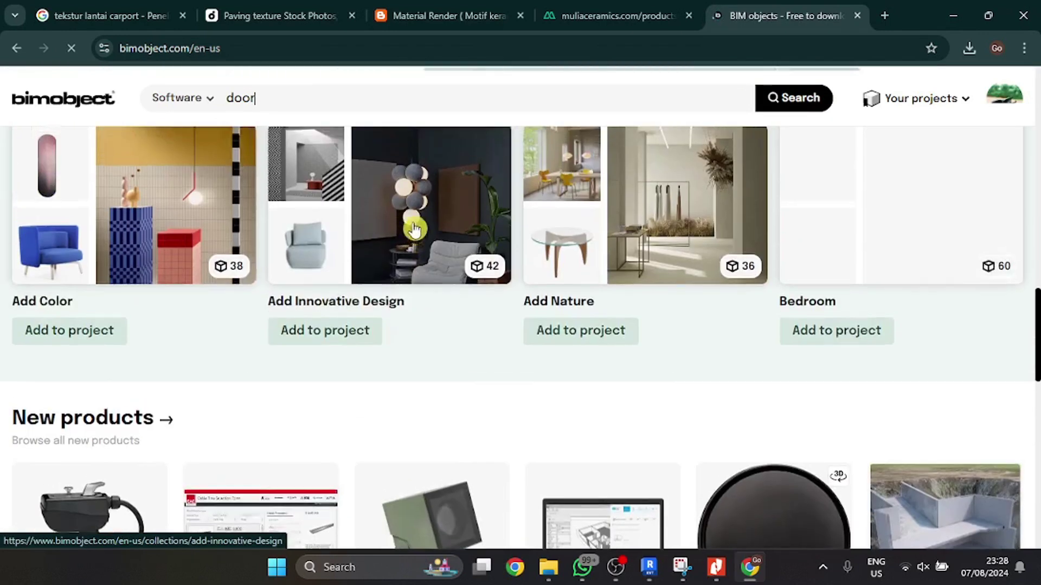
pyautogui.scroll(6, 472, 336)
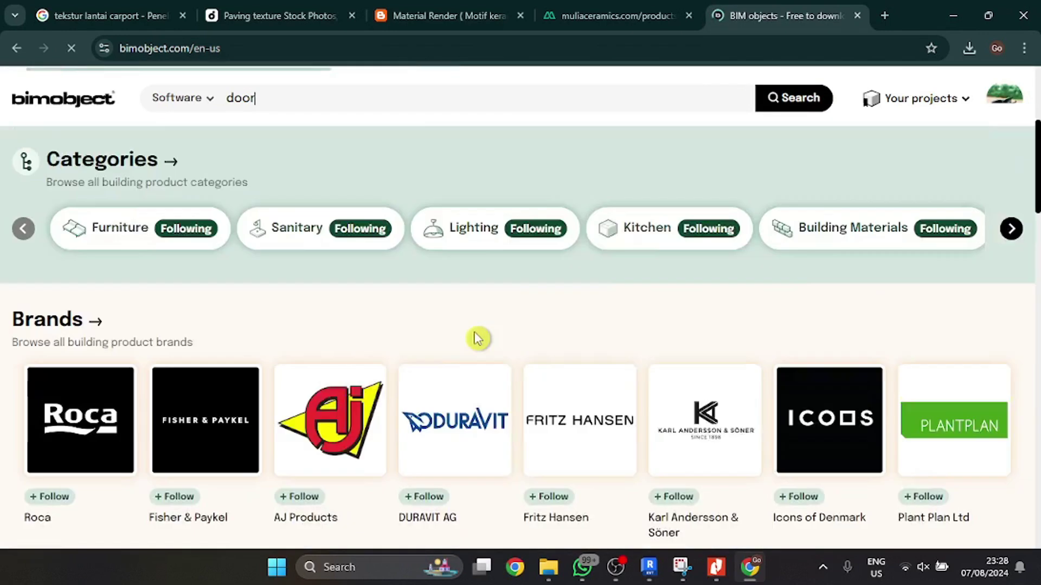
pyautogui.scroll(-4, 480, 327)
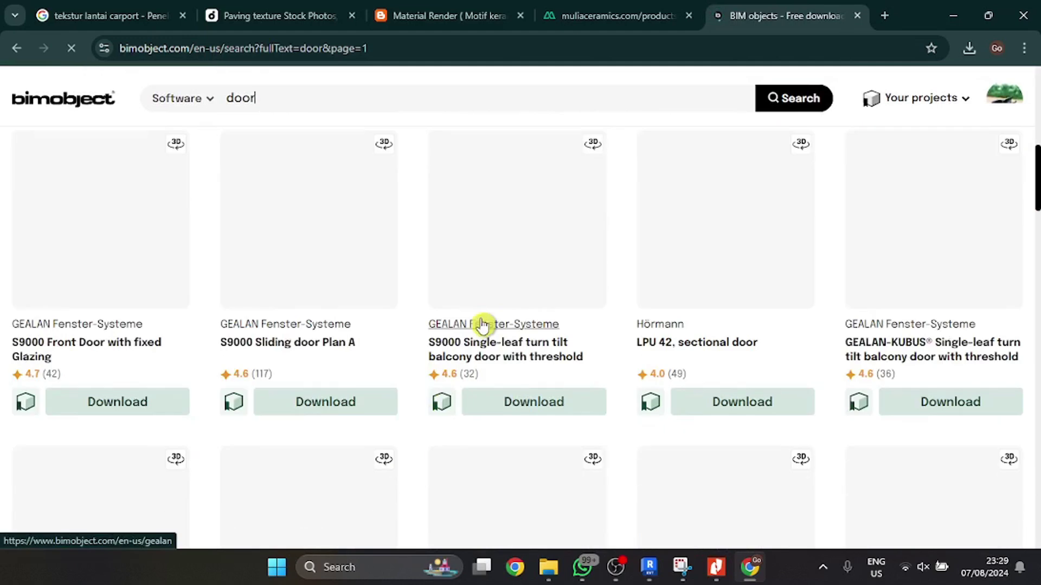
pyautogui.scroll(-4, 431, 298)
pyautogui.scroll(-4, 355, 334)
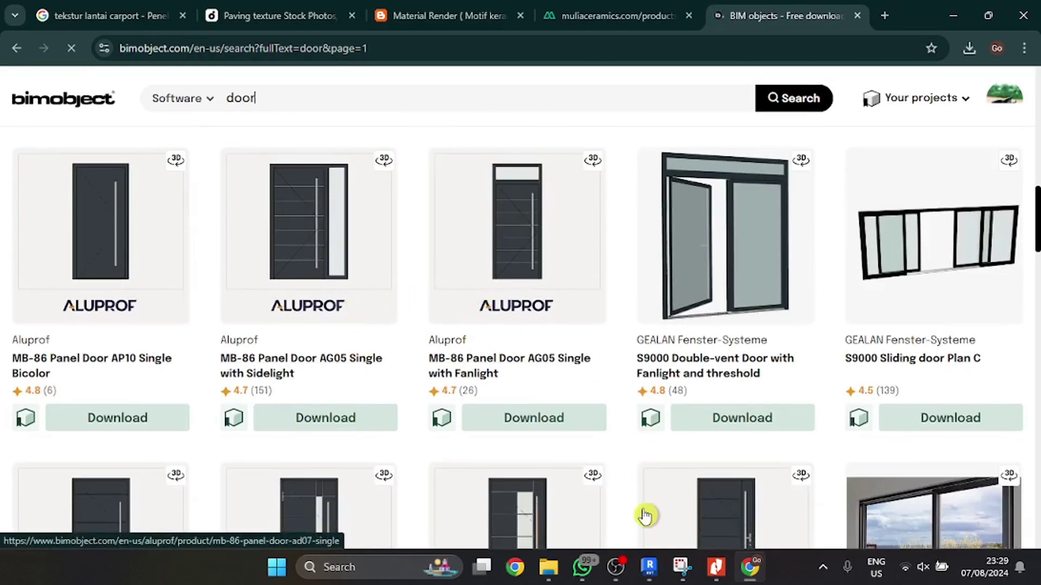
# - Switch to Revit and open the Downloads folder for loading a door family
pyautogui.click(648, 567)
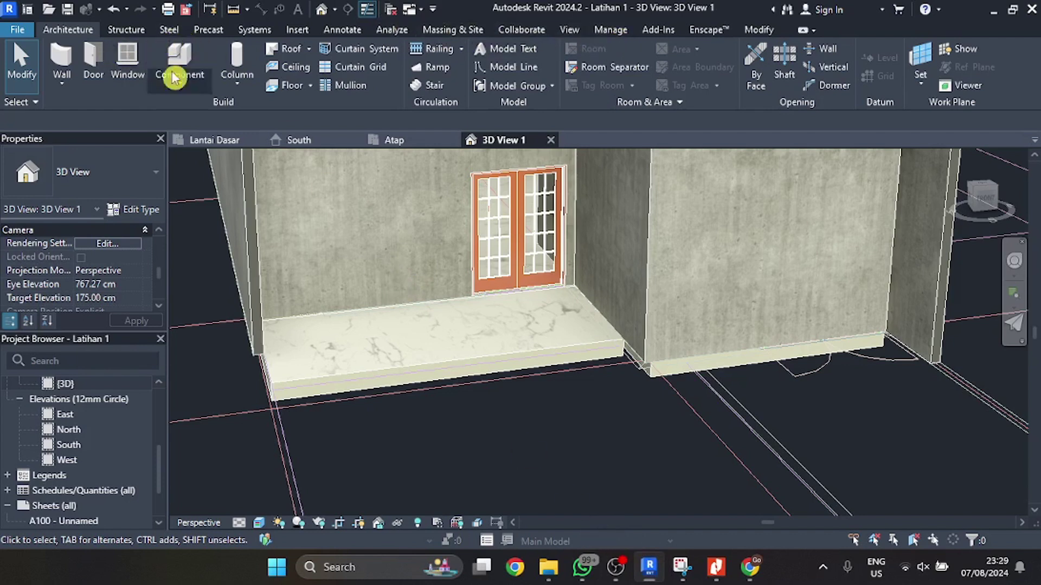
pyautogui.click(93, 57)
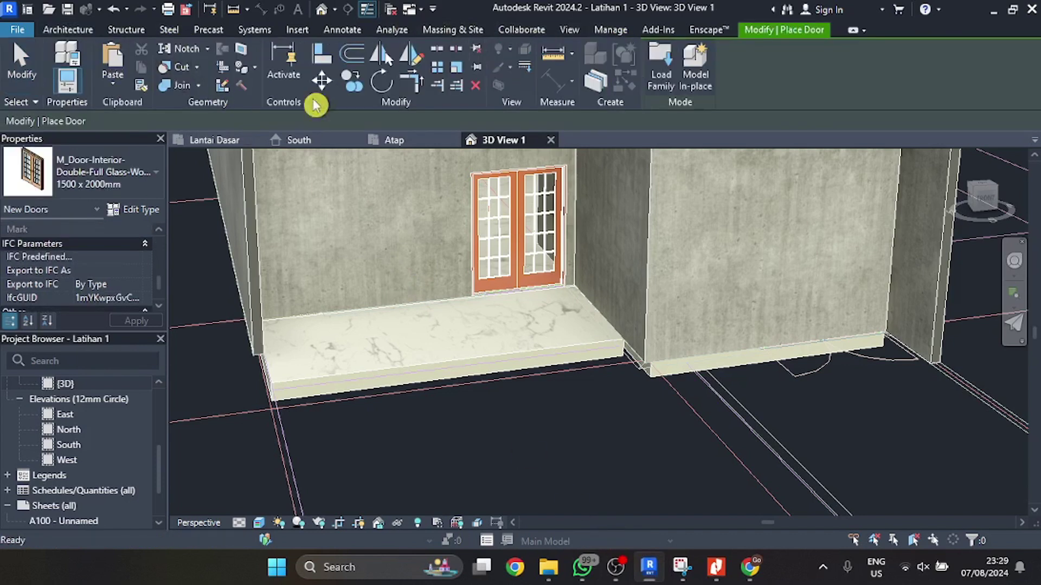
pyautogui.click(671, 67)
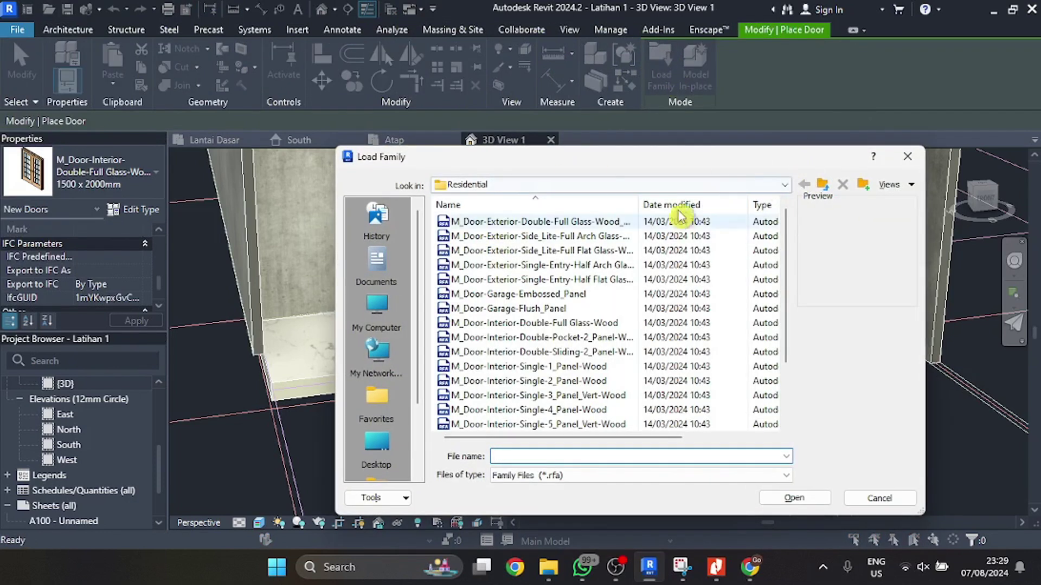
pyautogui.click(759, 187)
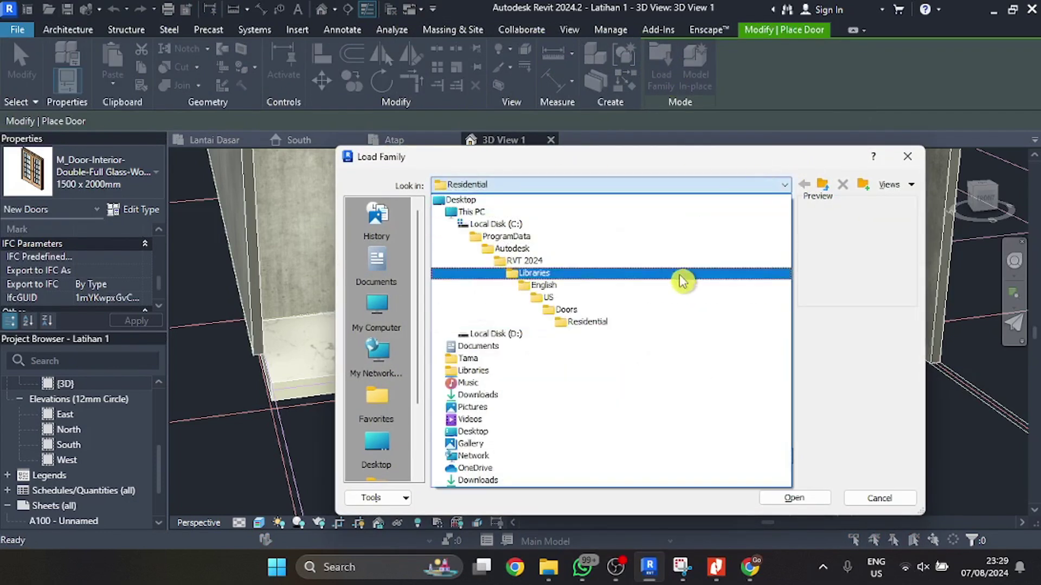
pyautogui.click(649, 399)
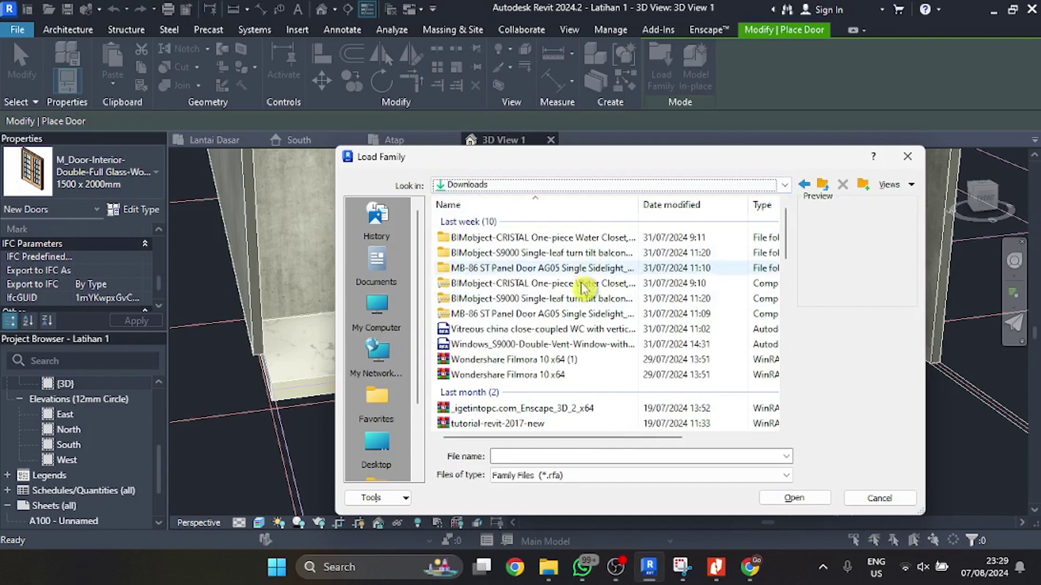
# - Examine the files in the Downloads folder, preview the window and WC families, and leave door loading without choosing one
pyautogui.scroll(-1, 572, 377)
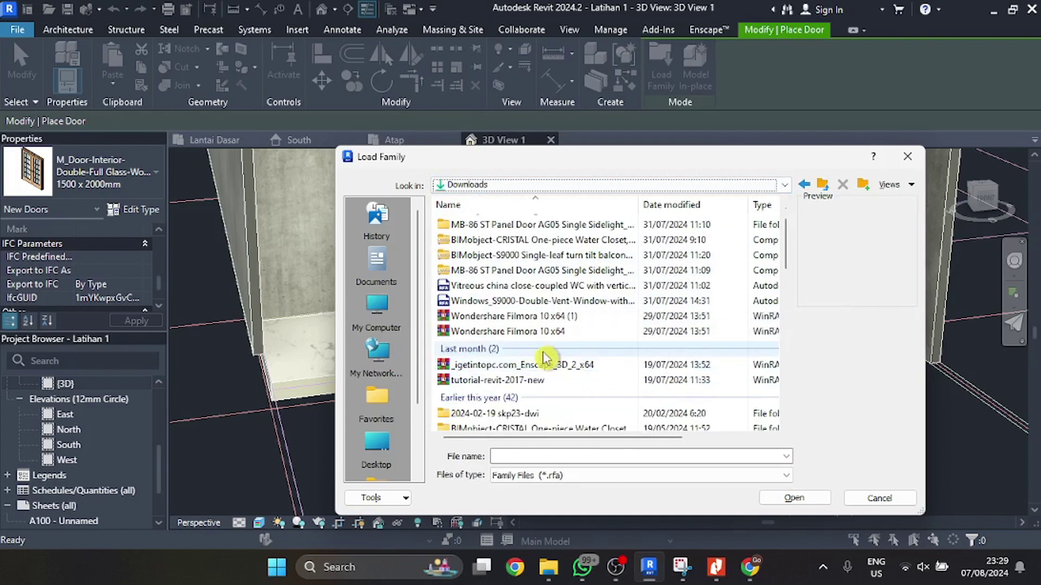
pyautogui.scroll(-6, 545, 360)
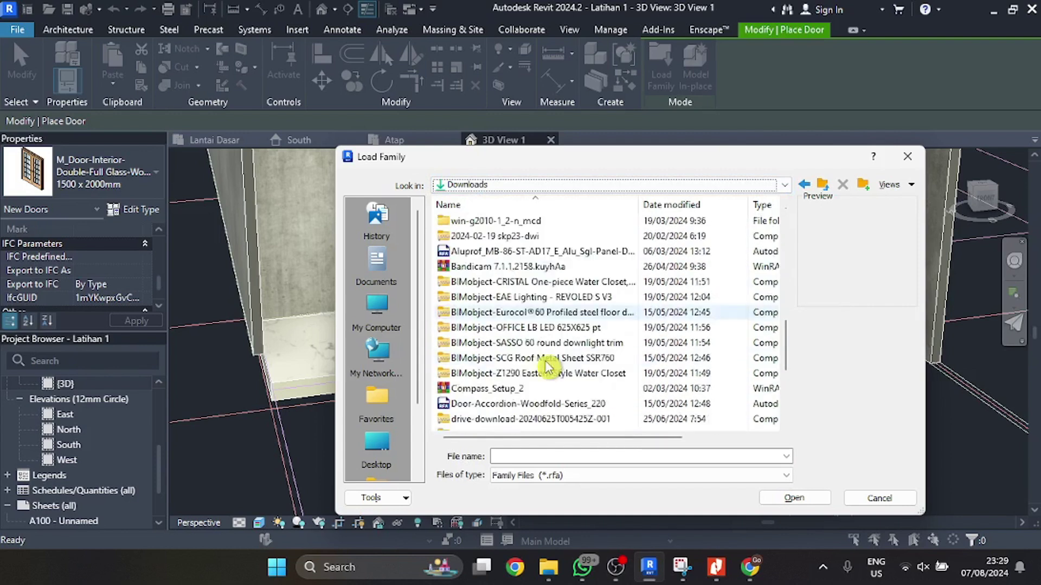
pyautogui.scroll(-7, 548, 368)
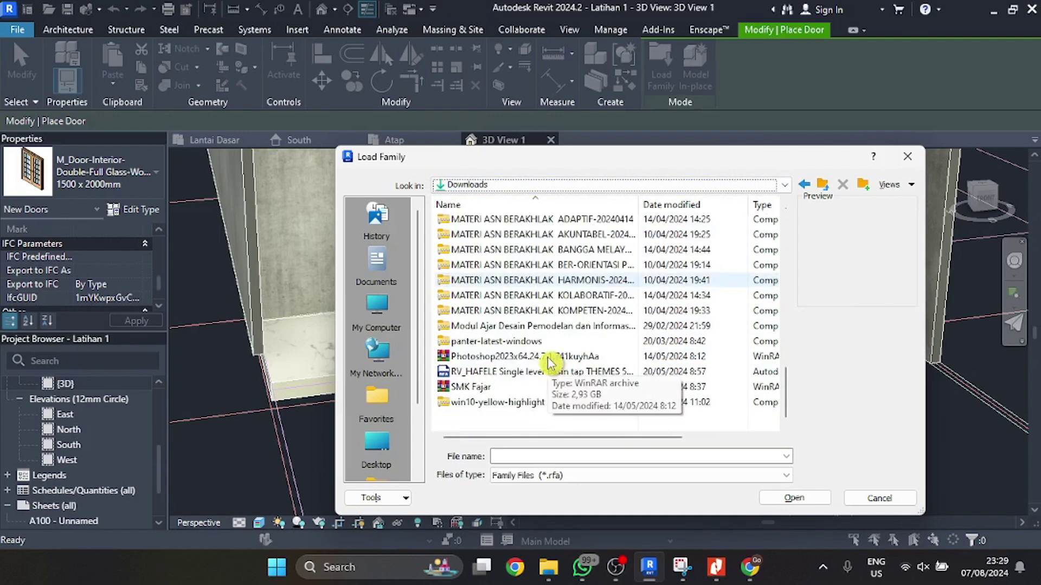
pyautogui.scroll(12, 549, 363)
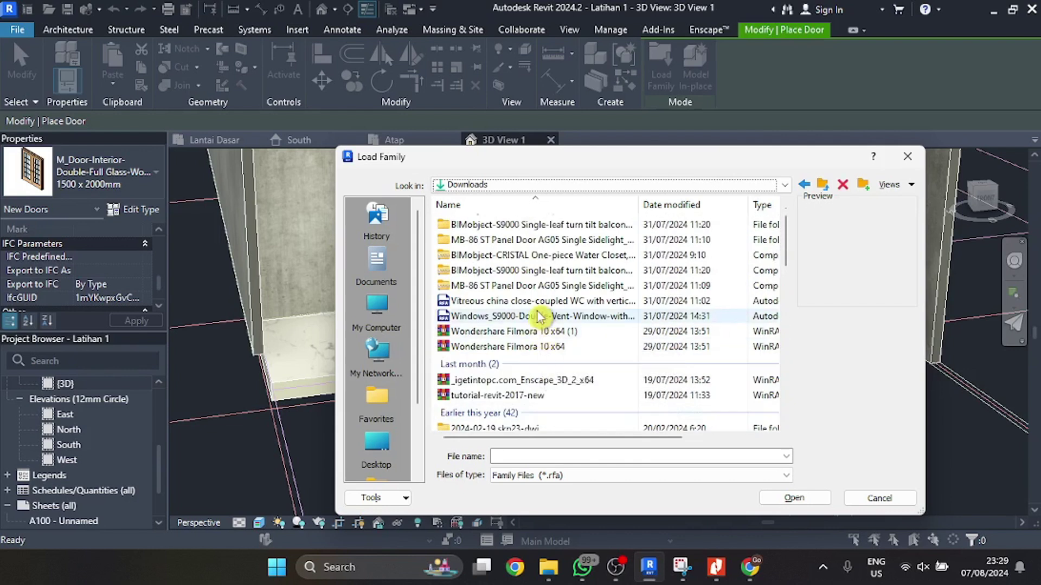
pyautogui.click(539, 316)
pyautogui.click(557, 301)
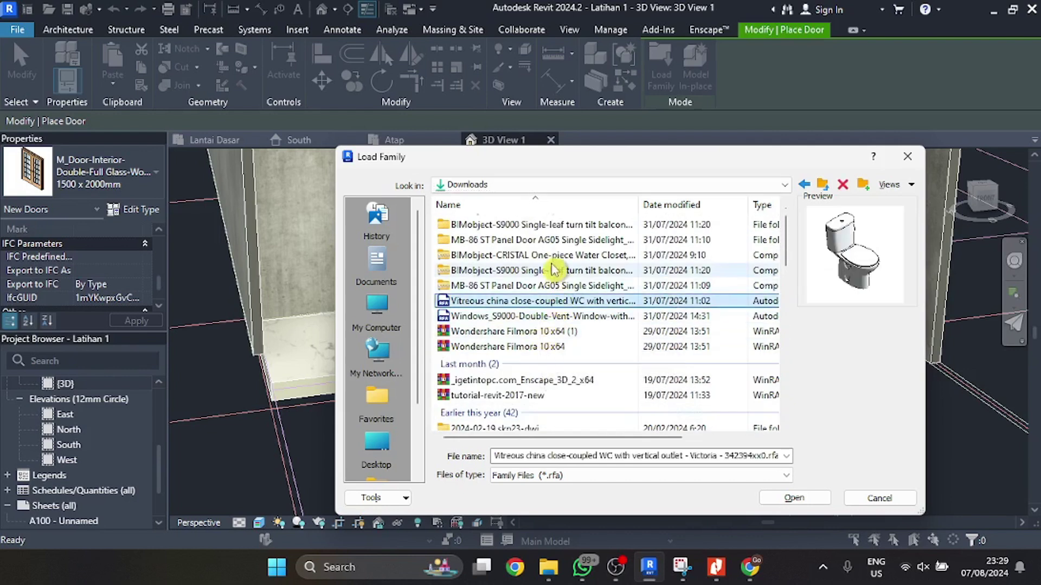
pyautogui.scroll(1, 545, 304)
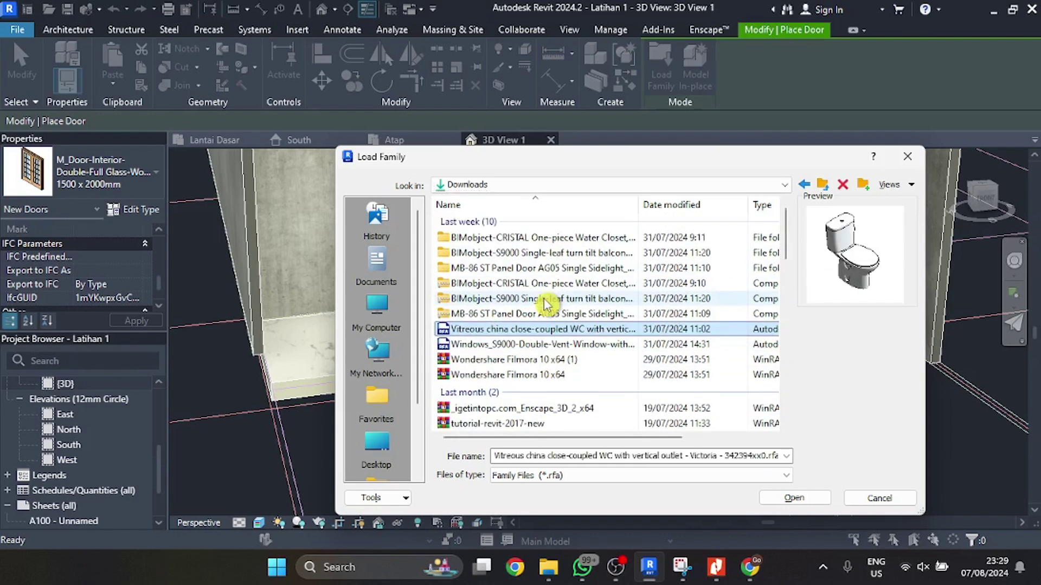
pyautogui.click(907, 157)
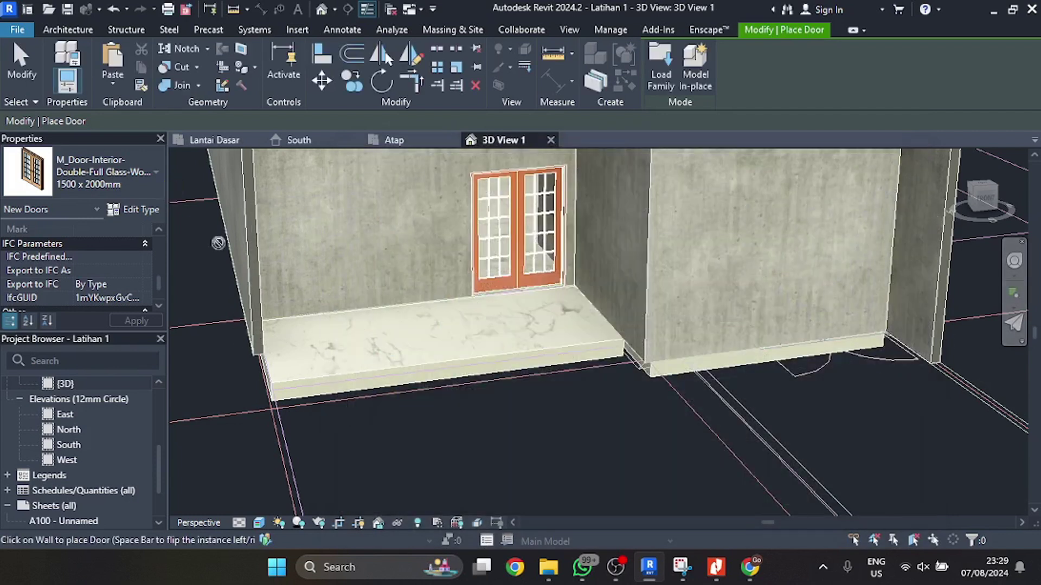
pyautogui.press('Escape')
pyautogui.press('Escape')
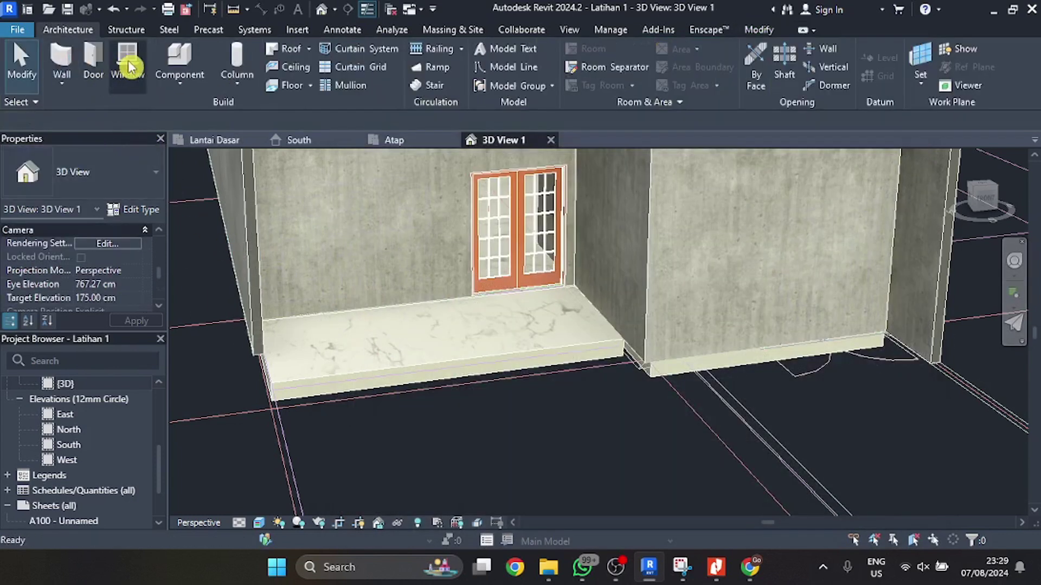
# - Load the Windows_S9000-Double-Vent-Window family from the Downloads folder into the project as a window
pyautogui.click(128, 64)
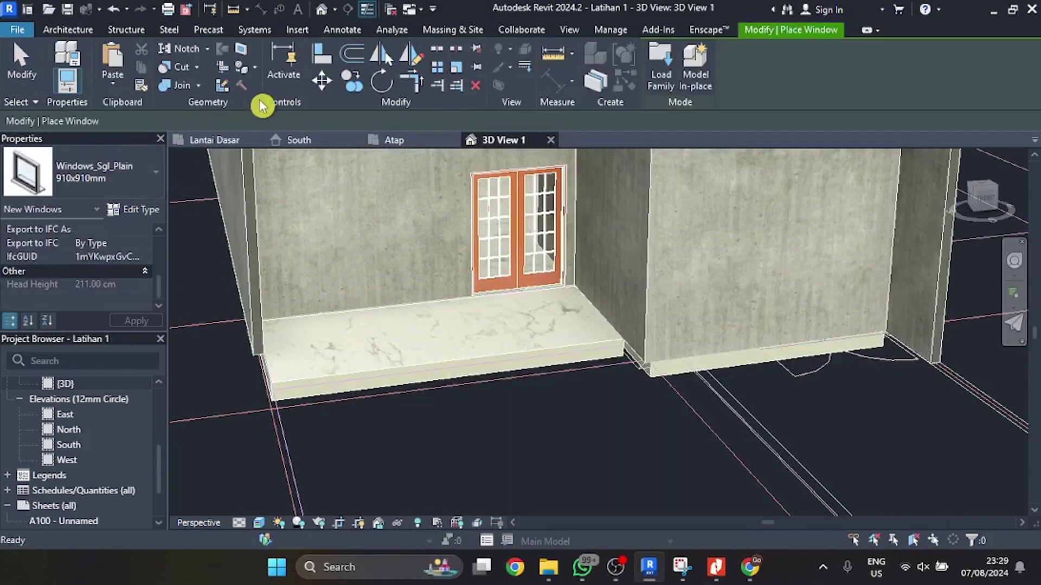
pyautogui.click(663, 60)
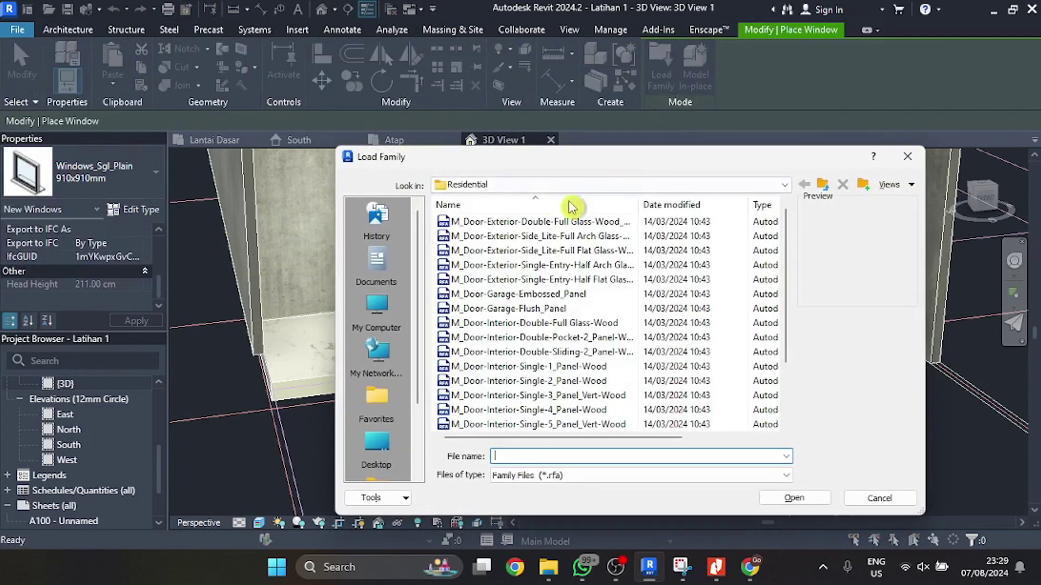
pyautogui.click(745, 186)
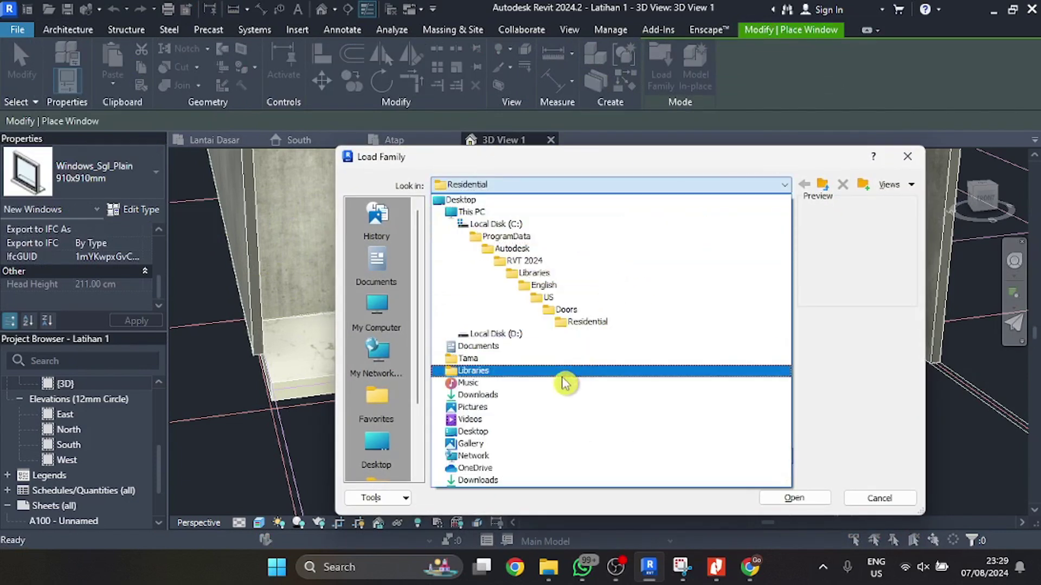
pyautogui.click(557, 396)
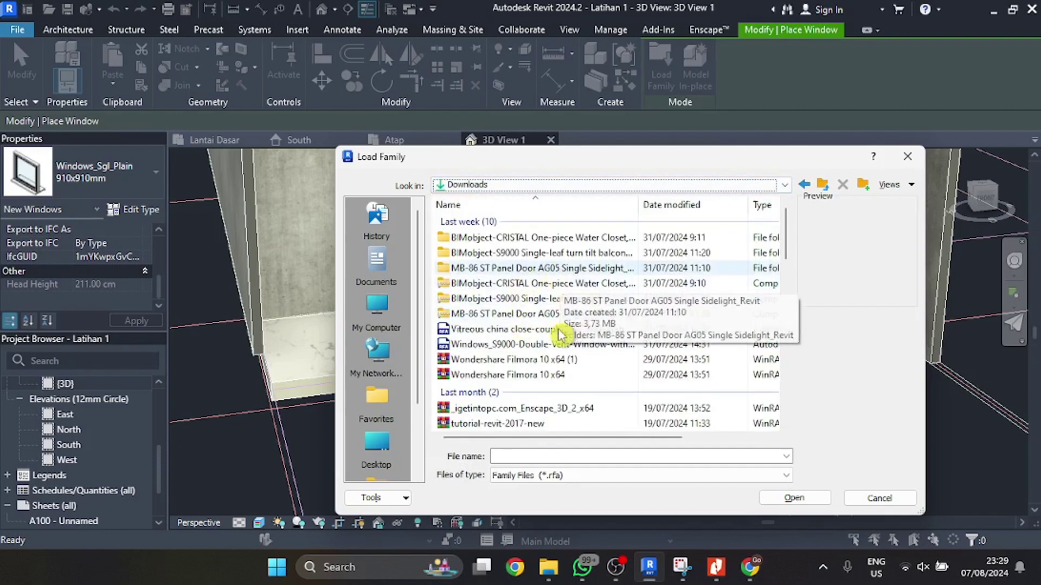
pyautogui.click(545, 344)
pyautogui.click(796, 496)
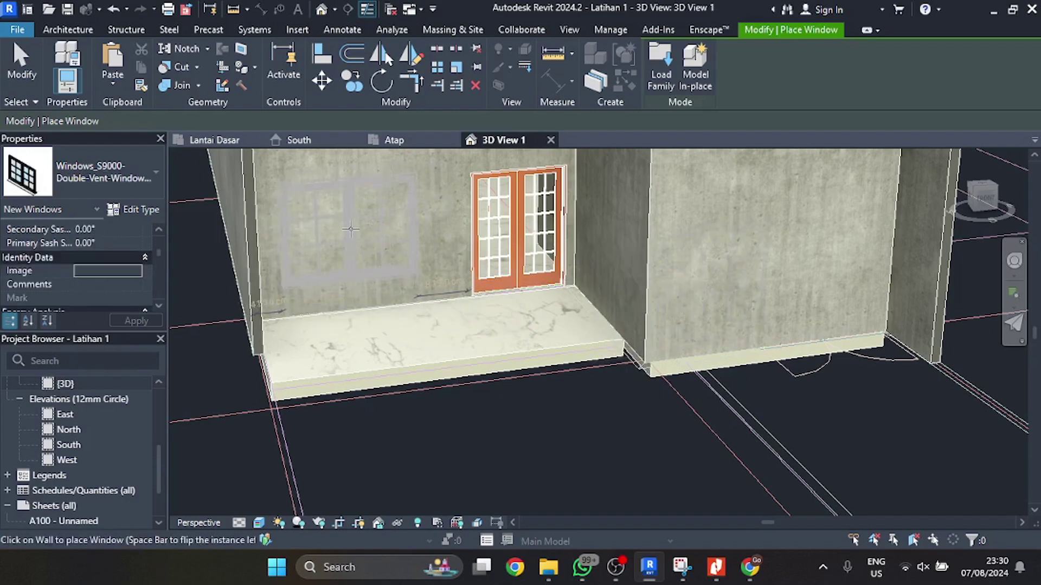
# - Place the S9000 double-vent window in the Lantai Dasar plan's grid B wall near the outer side wall, opening outward, and check it in 3D View 1
pyautogui.click(206, 140)
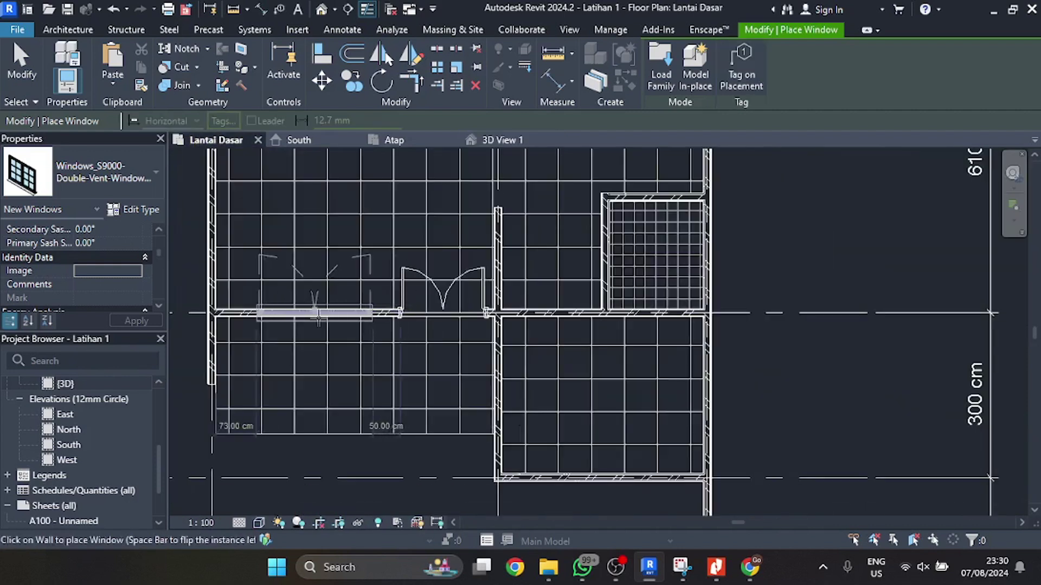
pyautogui.scroll(-2, 592, 290)
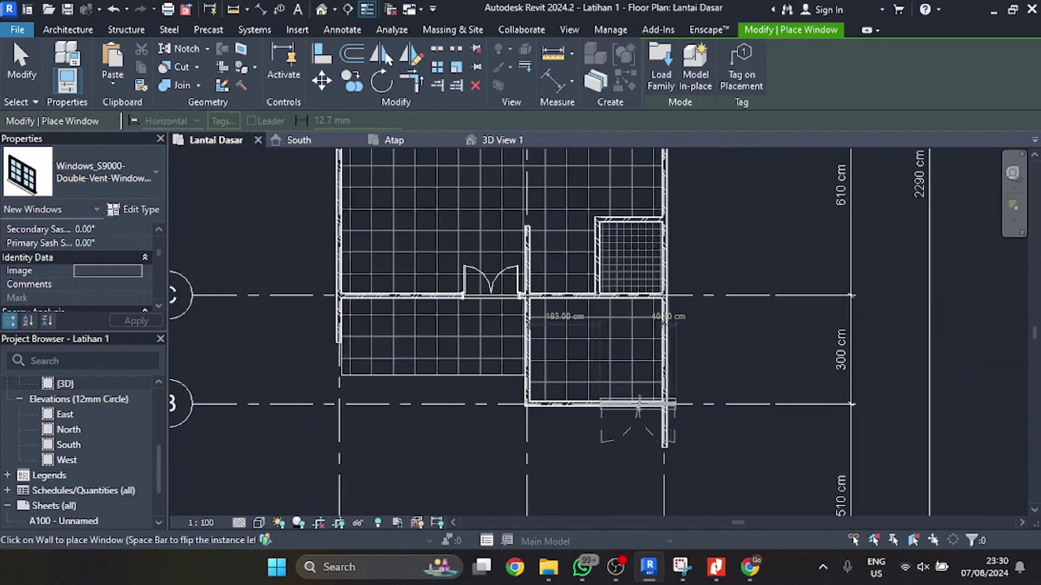
pyautogui.scroll(2, 640, 404)
pyautogui.press('space')
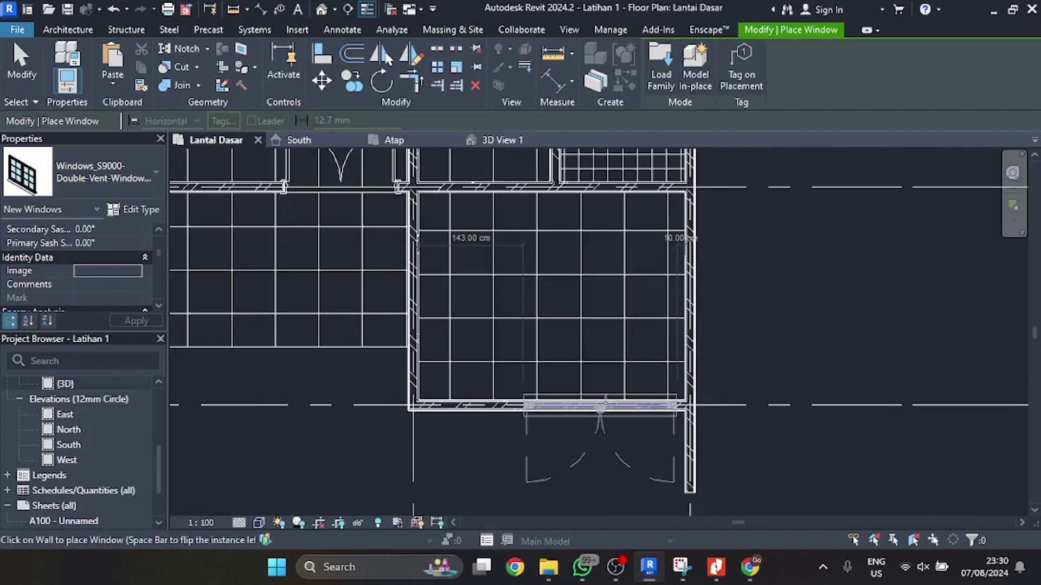
pyautogui.click(607, 406)
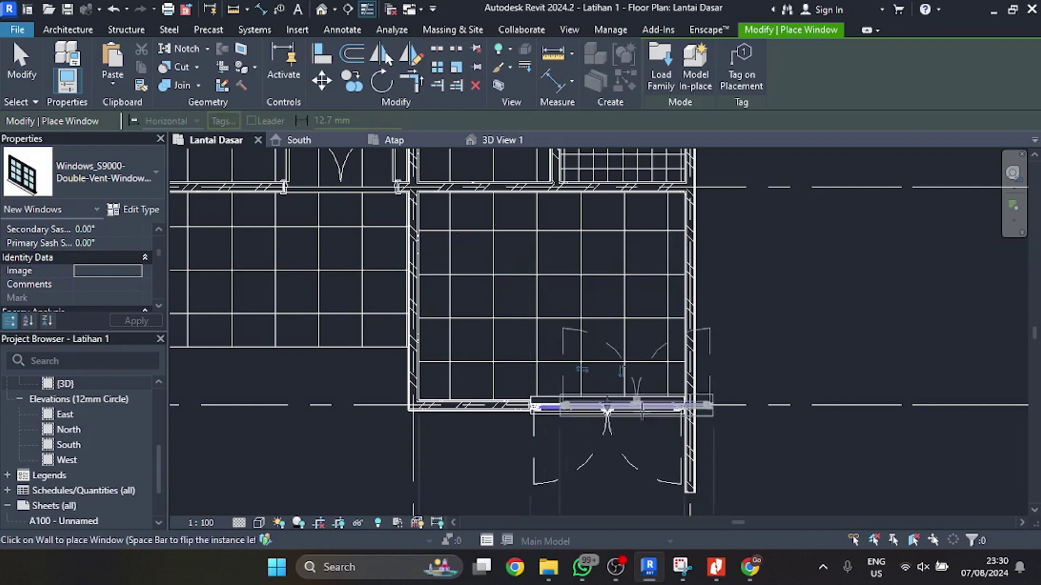
pyautogui.press('Escape')
pyautogui.press('Escape')
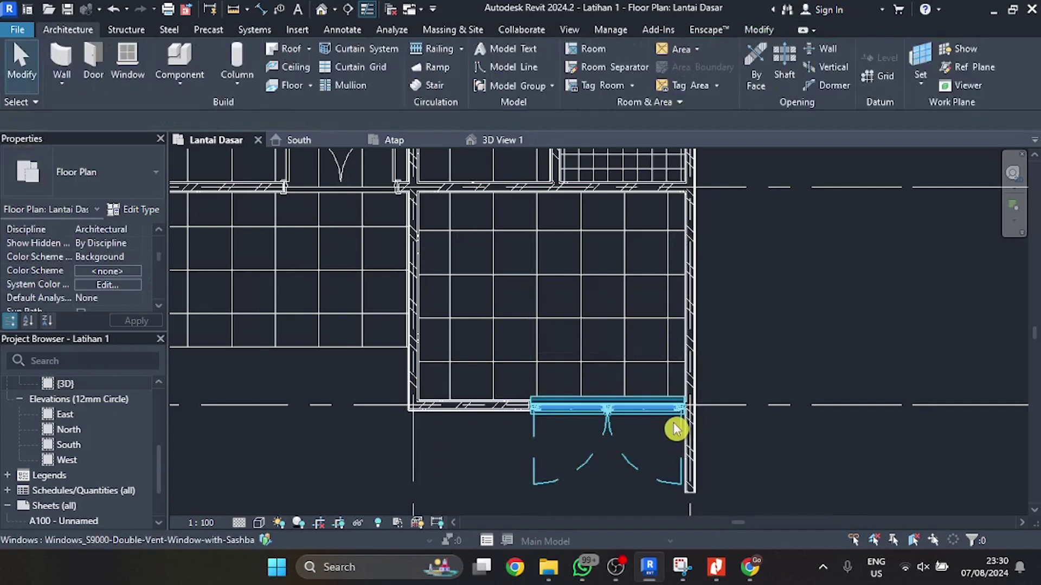
pyautogui.click(494, 141)
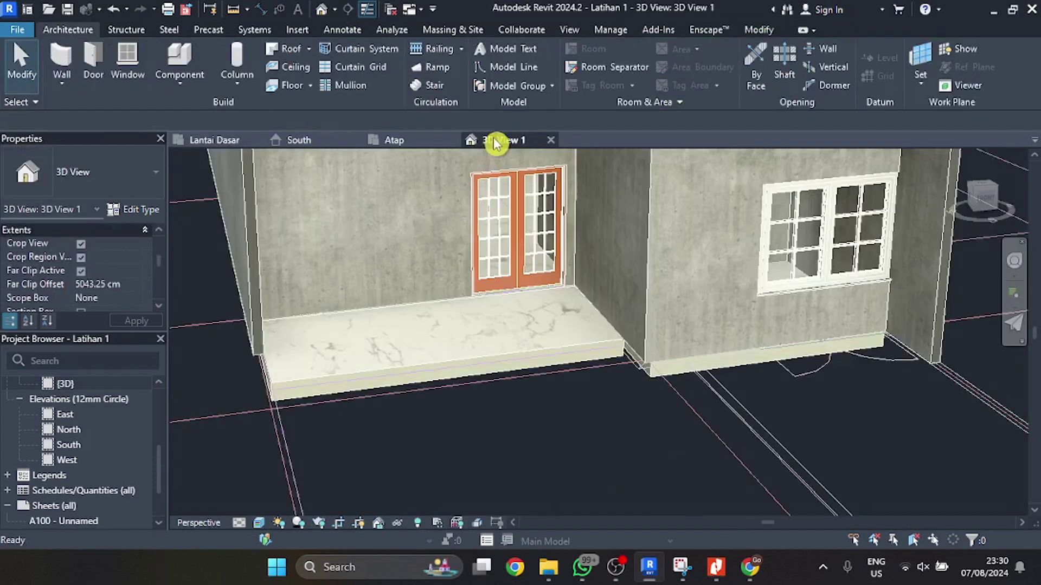
# - Set the front double-vent window's sill height to 50 cm in the 3D view
pyautogui.scroll(-2, 660, 323)
pyautogui.scroll(3, 660, 322)
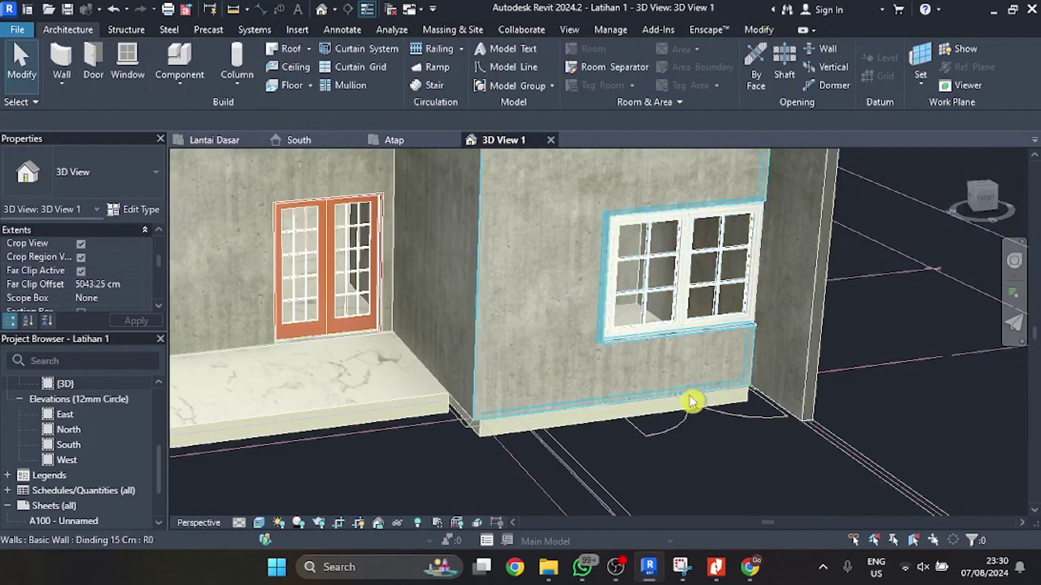
pyautogui.scroll(-1, 705, 360)
pyautogui.scroll(2, 674, 343)
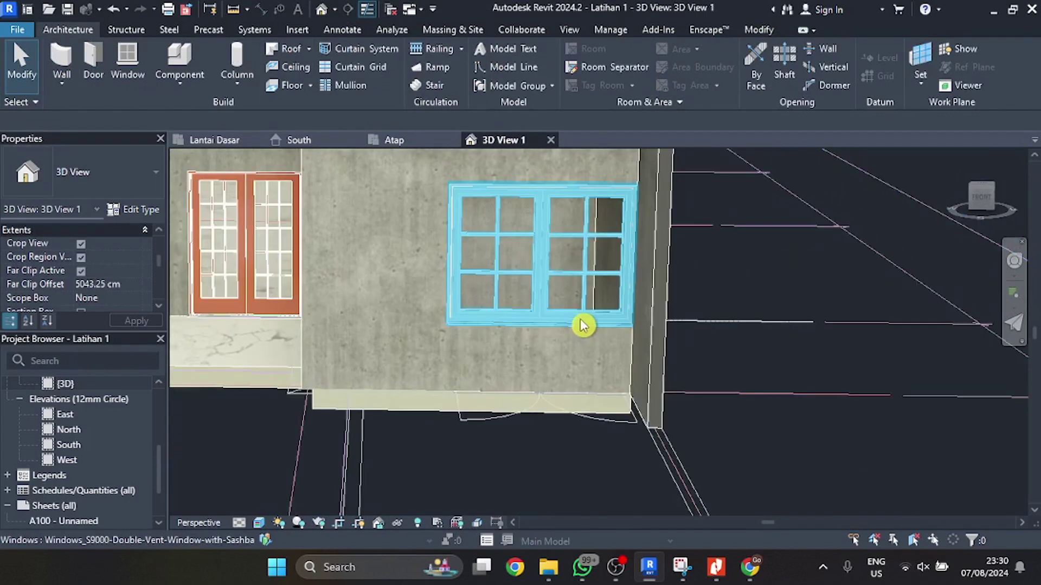
pyautogui.click(581, 325)
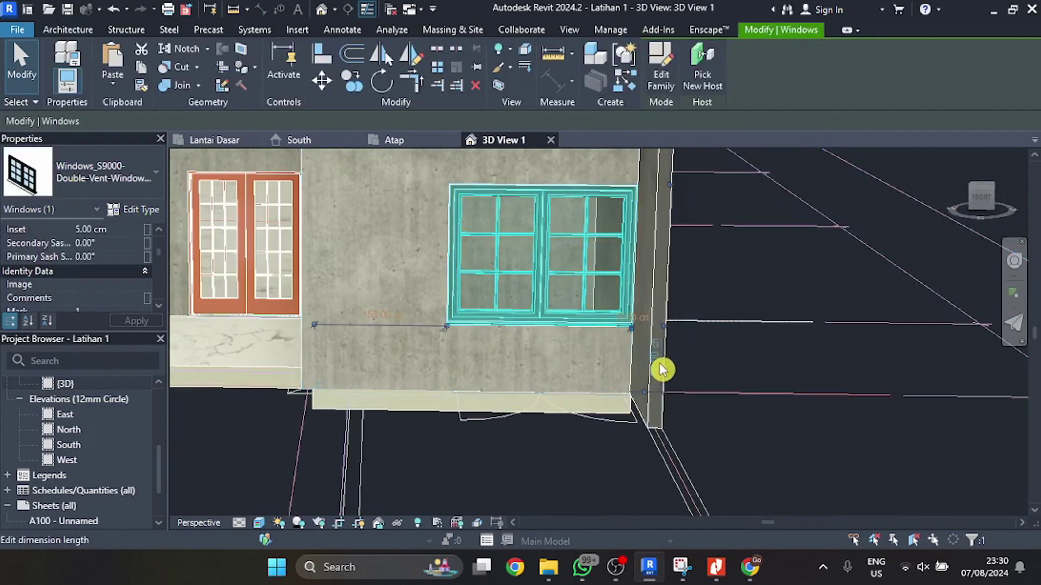
pyautogui.click(661, 369)
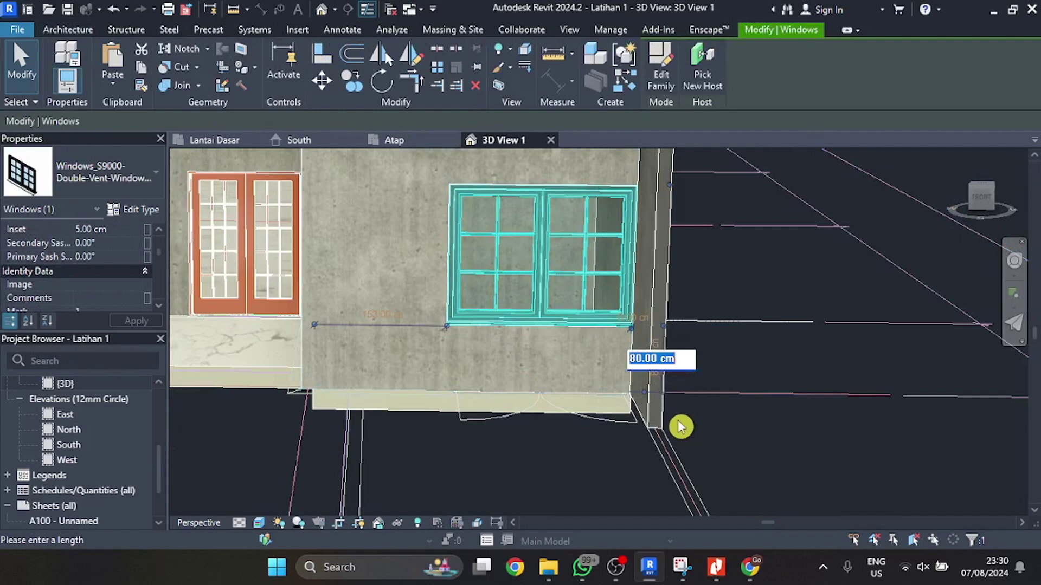
pyautogui.write('50')
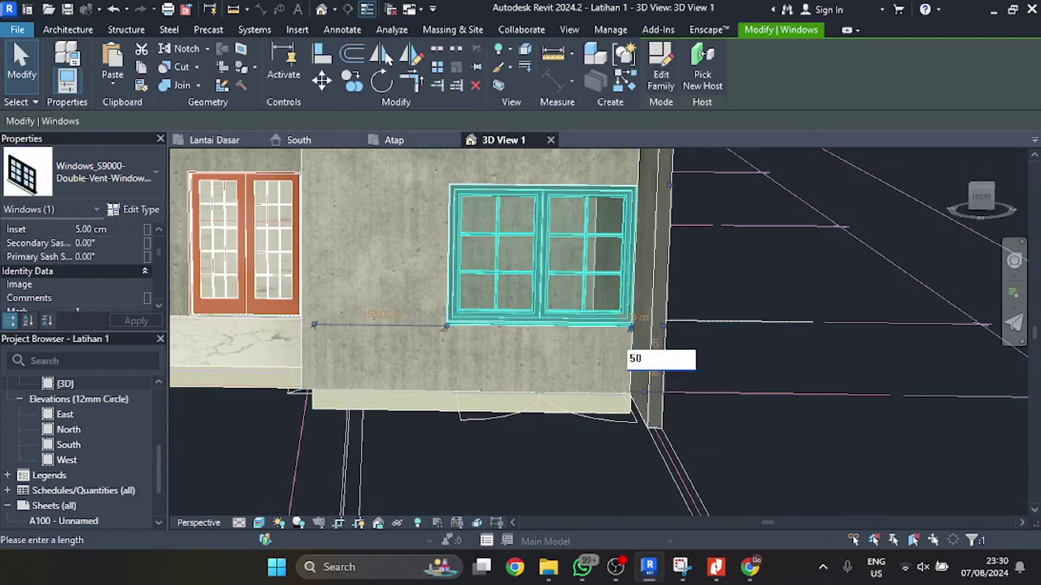
pyautogui.press('Return')
pyautogui.click(674, 407)
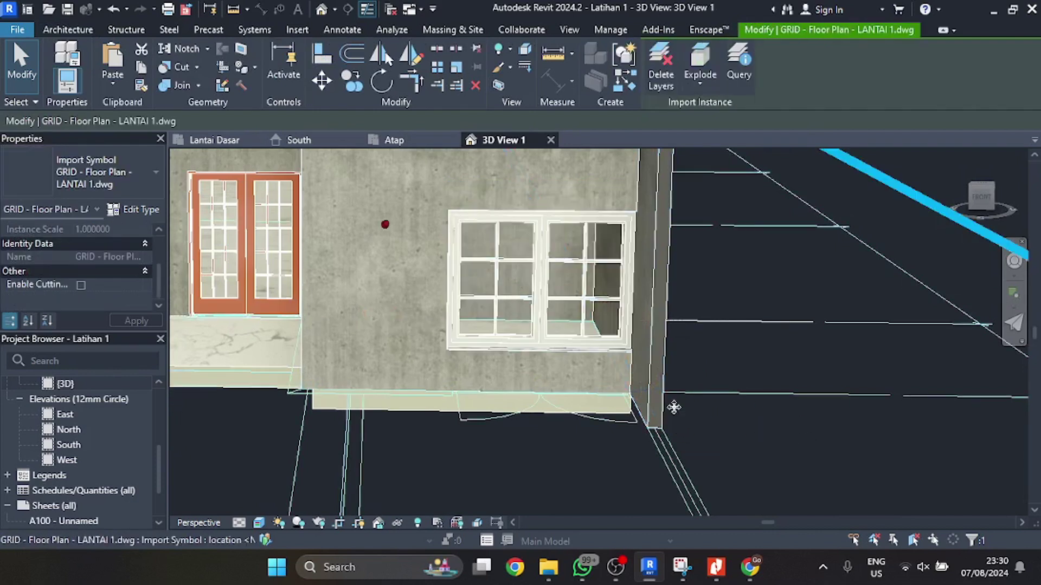
pyautogui.press('Escape')
# - Set the front double-vent window's sill height to 60 cm
pyautogui.click(613, 344)
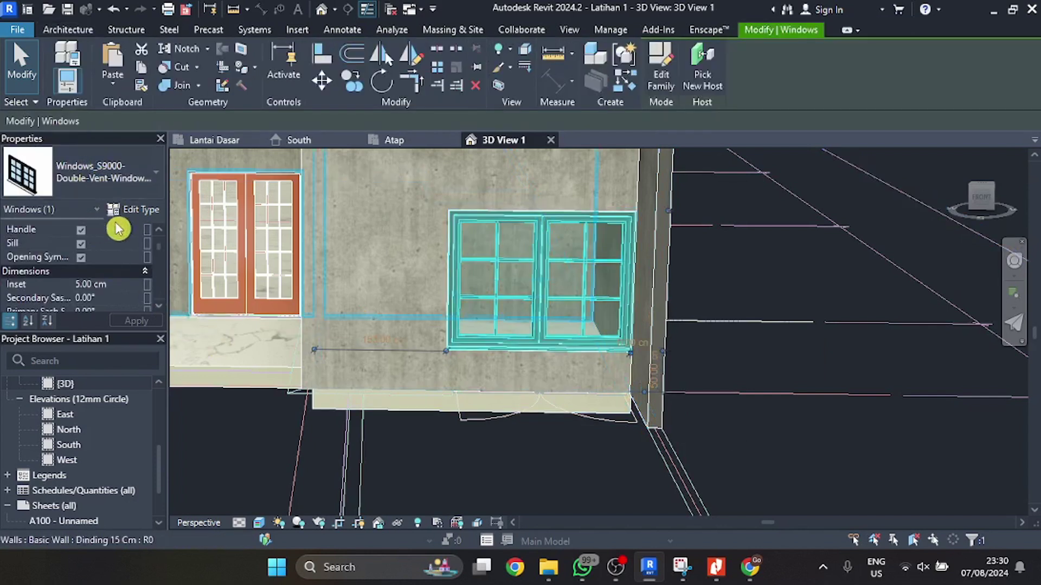
pyautogui.scroll(2, 109, 274)
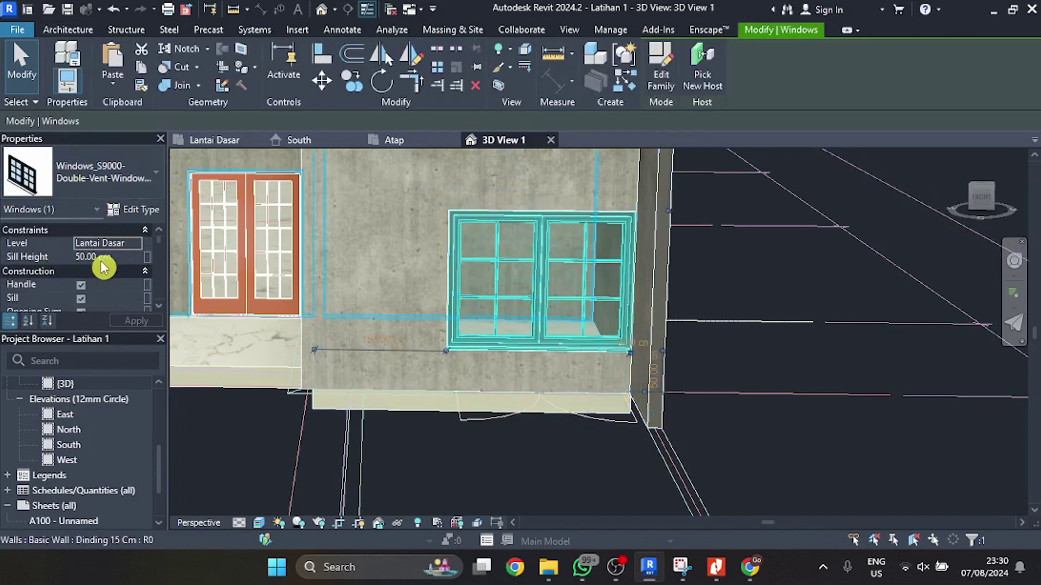
pyautogui.click(99, 258)
pyautogui.moveTo(114, 258); pyautogui.dragTo(64, 265)
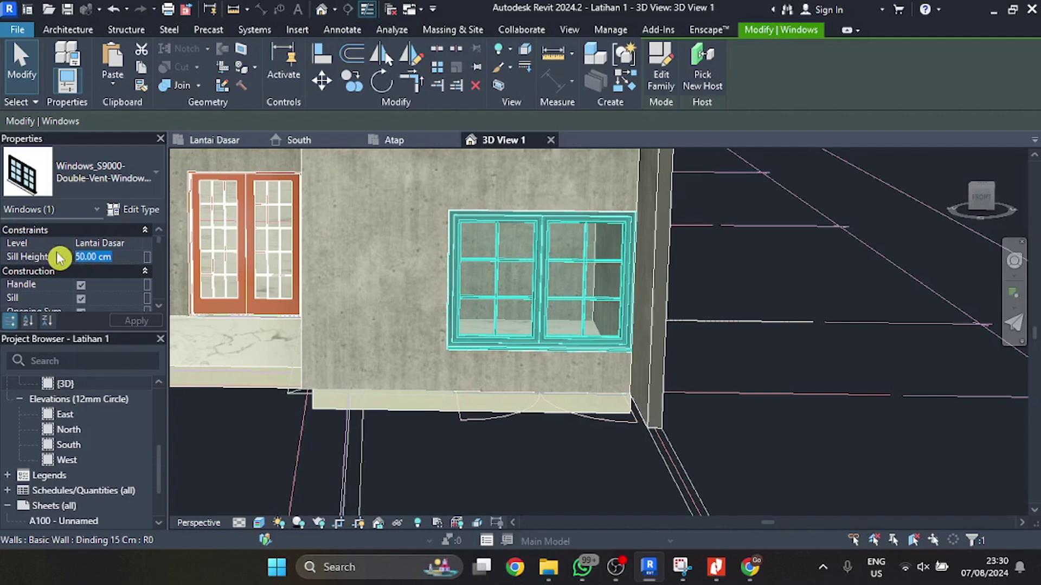
pyautogui.write('6')
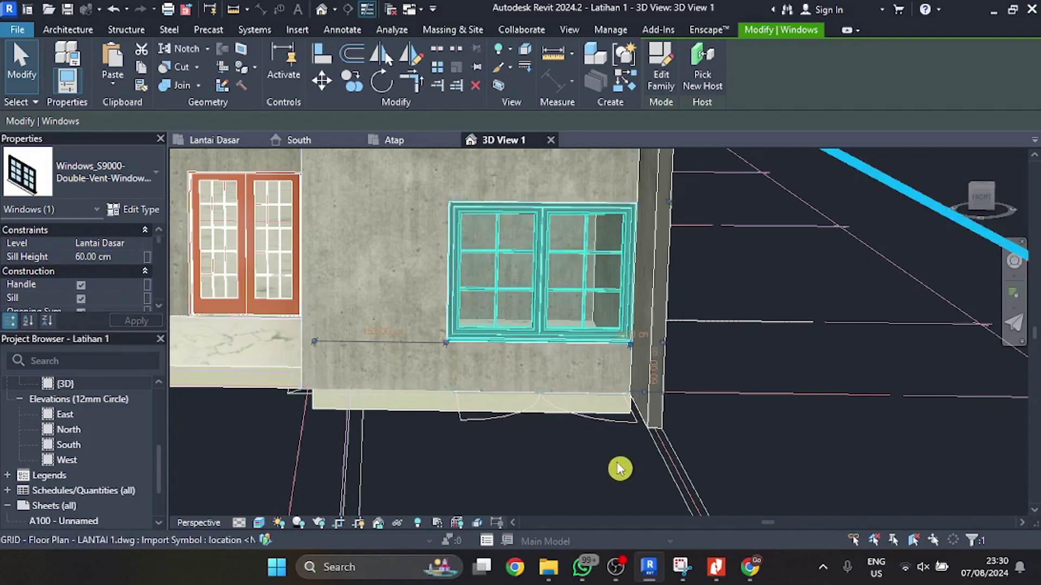
pyautogui.click(621, 439)
pyautogui.press('Escape')
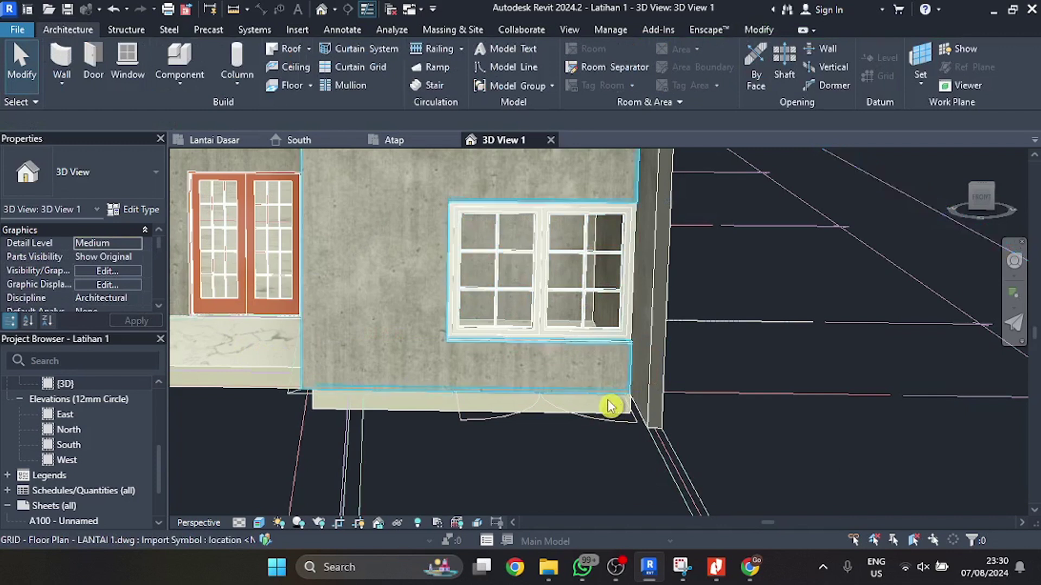
# - Set the Hight Window type parameter of the S9000 double-vent window to 190 cm
pyautogui.scroll(-5, 608, 307)
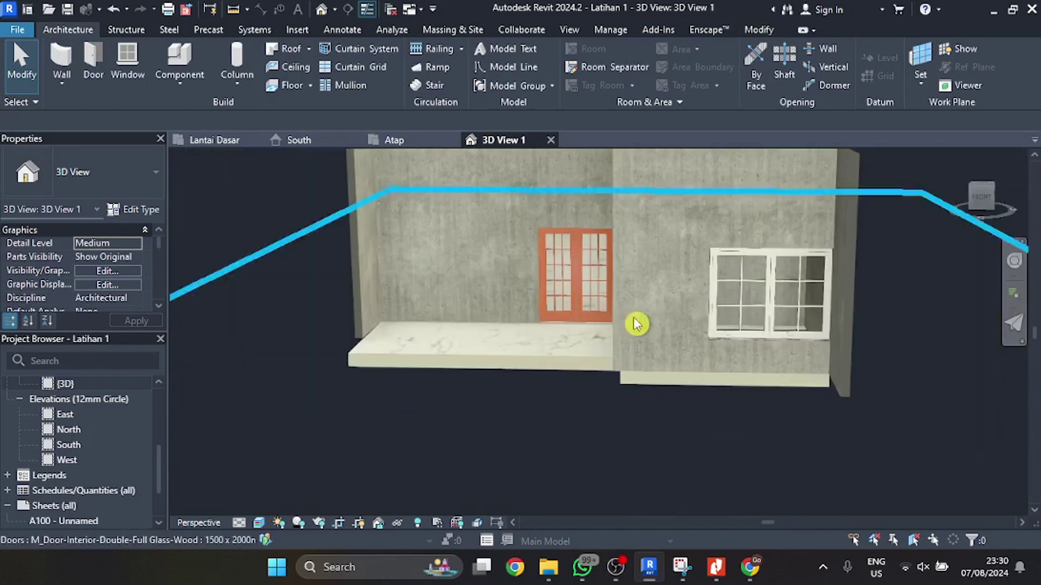
pyautogui.click(790, 309)
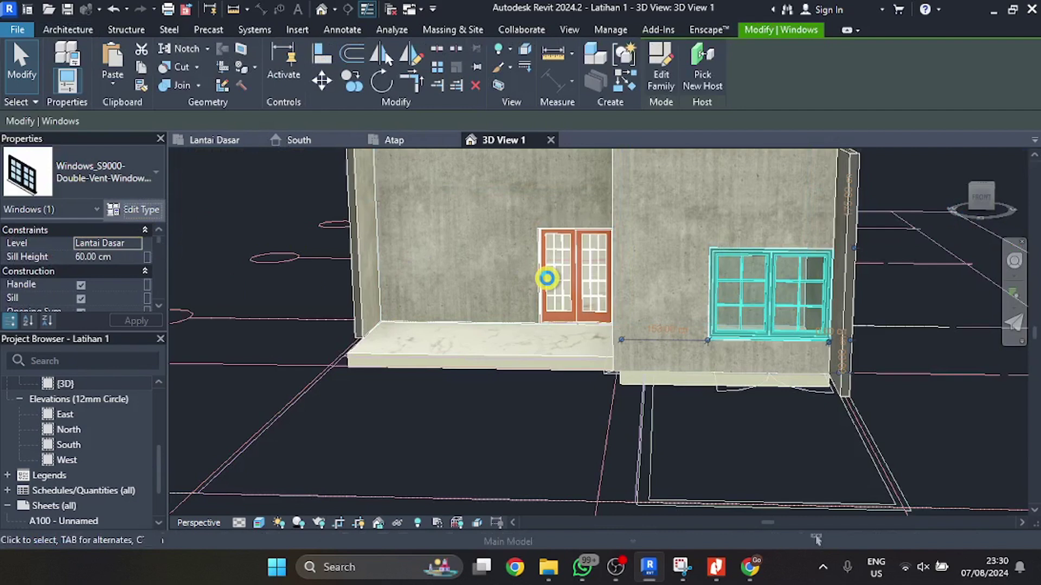
pyautogui.scroll(-3, 705, 309)
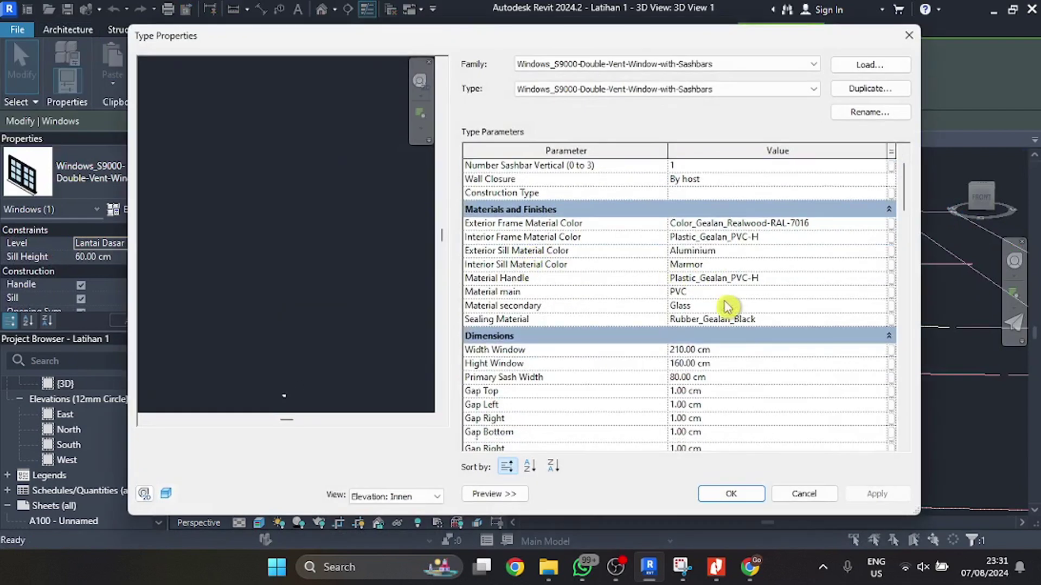
pyautogui.scroll(-2, 744, 331)
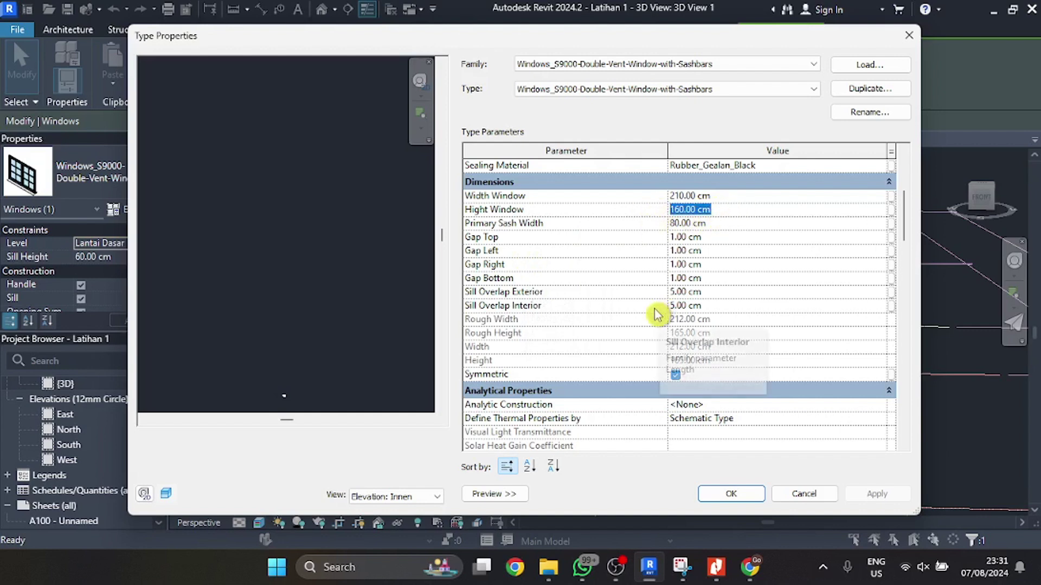
pyautogui.write('2')
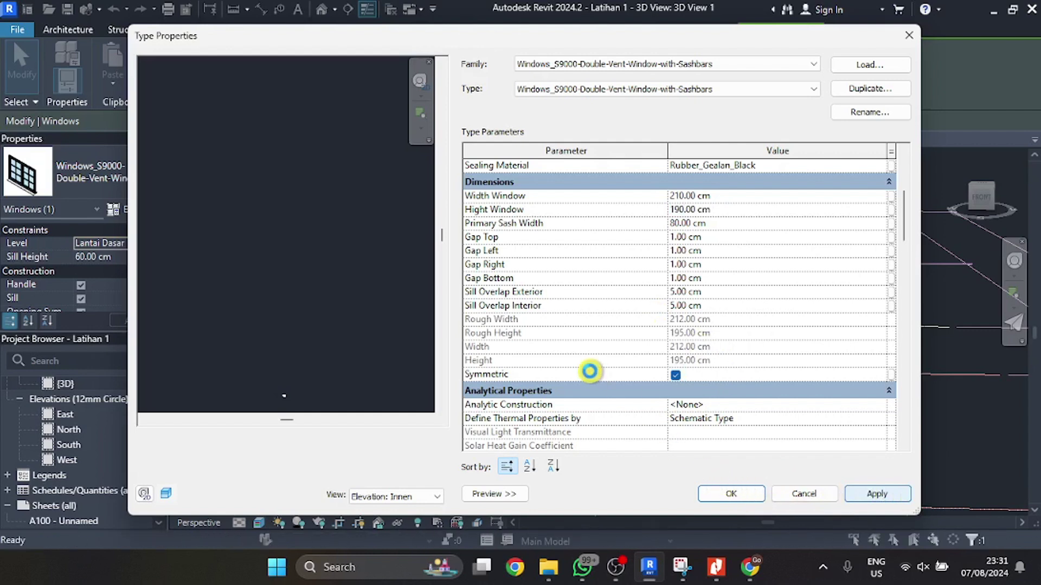
pyautogui.press('Return')
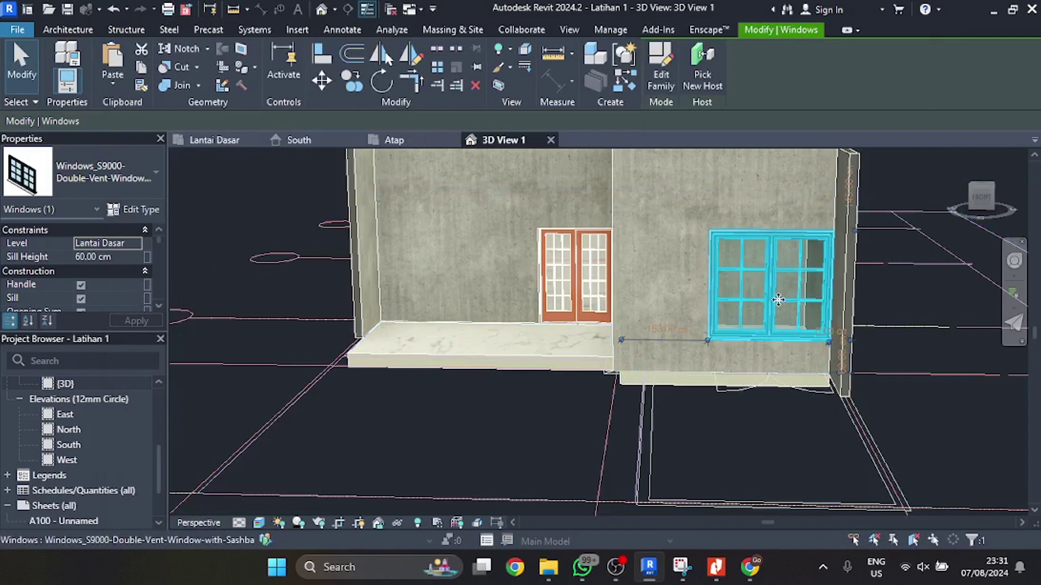
pyautogui.press('Escape')
# - Examine the resized front window and the room layout from several angles in the 3D view
pyautogui.scroll(2, 794, 317)
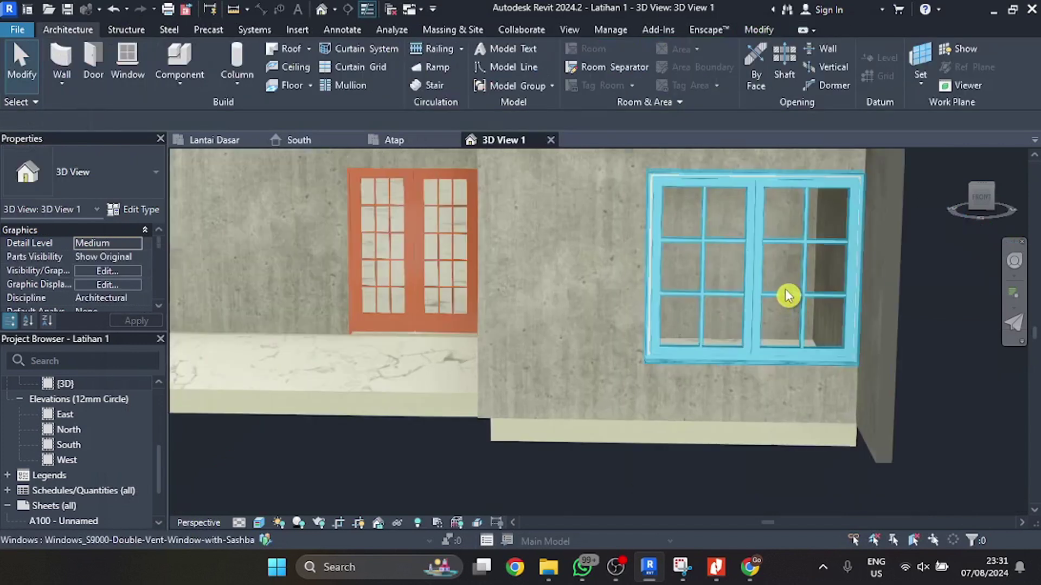
pyautogui.scroll(-5, 787, 295)
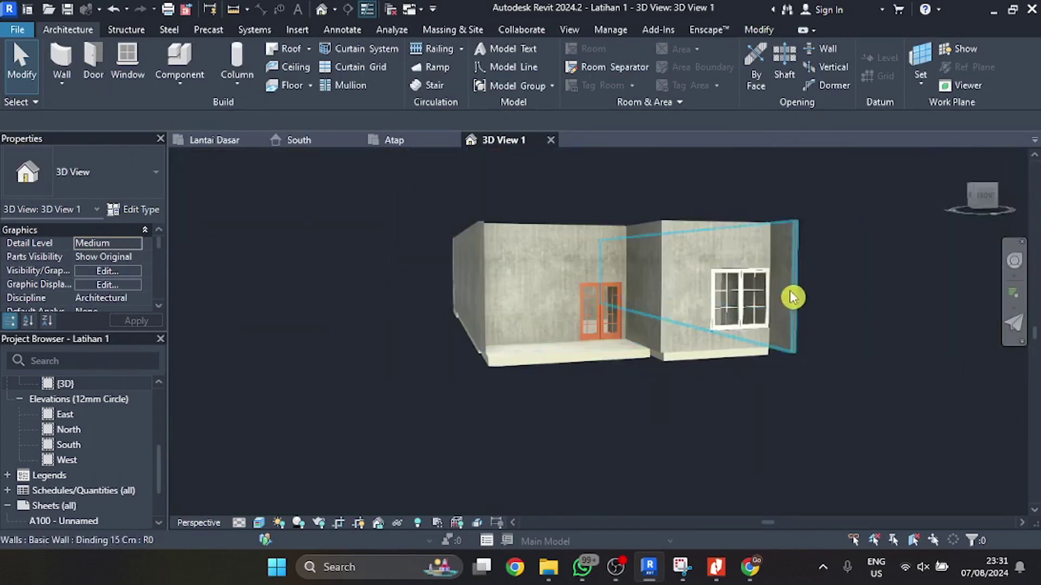
pyautogui.scroll(3, 793, 297)
pyautogui.scroll(-3, 767, 301)
pyautogui.keyDown('shift'); pyautogui.moveTo(795, 367); pyautogui.dragTo(623, 390, button='middle'); pyautogui.keyUp('shift')
pyautogui.keyDown('shift'); pyautogui.moveTo(631, 304); pyautogui.dragTo(575, 358, button='middle'); pyautogui.keyUp('shift')
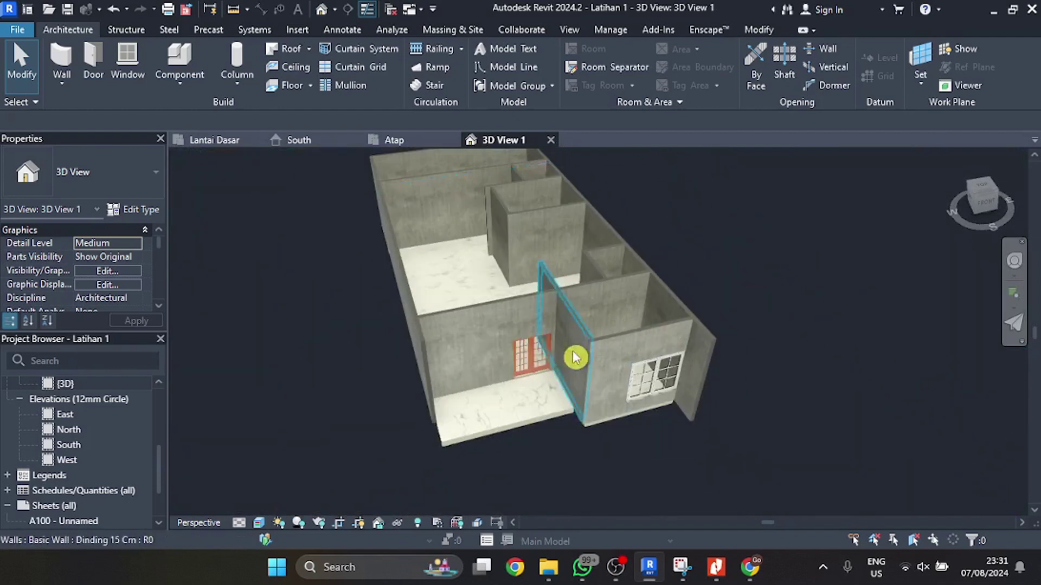
pyautogui.keyDown('shift'); pyautogui.moveTo(558, 325); pyautogui.dragTo(448, 295, button='middle'); pyautogui.keyUp('shift')
# - Place a Doors_IntSgl 810x2110mm door in the Lantai Dasar plan, in the small tiled bathroom's side wall near its front corner, swinging inward
pyautogui.click(217, 142)
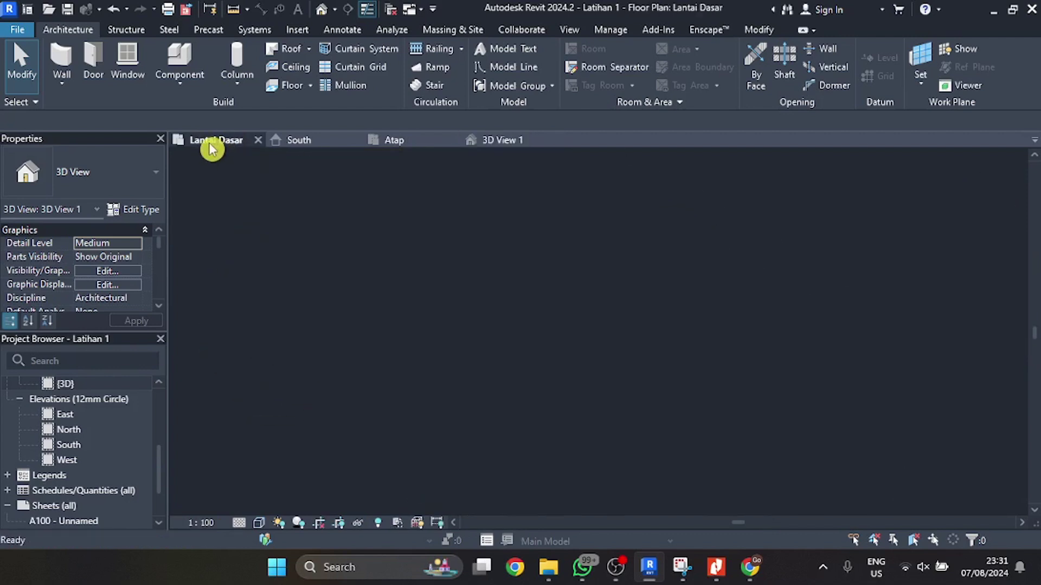
pyautogui.moveTo(402, 361); pyautogui.dragTo(112, 127, button='middle')
pyautogui.click(99, 62)
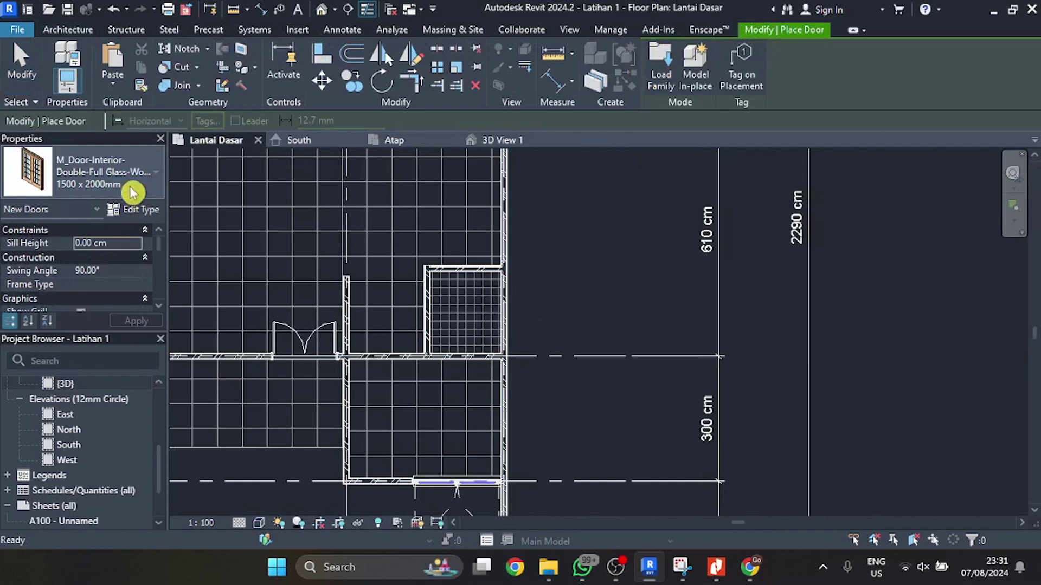
pyautogui.click(142, 174)
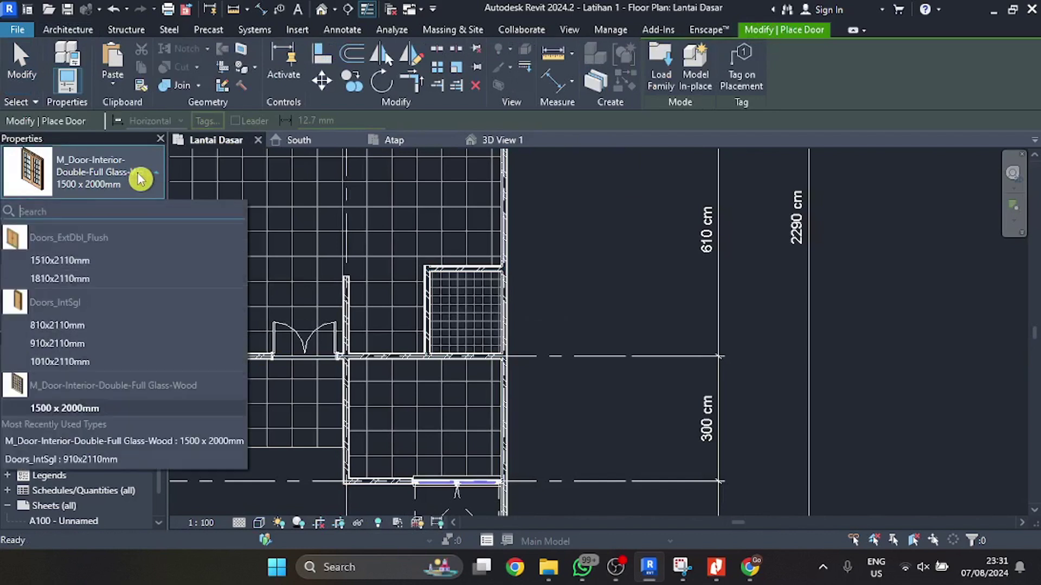
pyautogui.click(108, 325)
pyautogui.scroll(3, 441, 333)
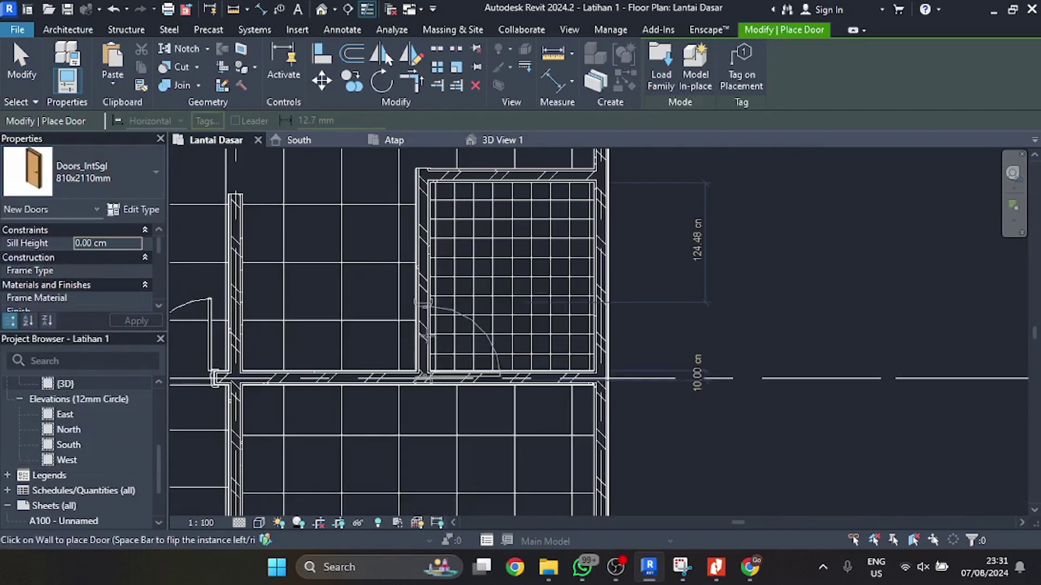
pyautogui.click(426, 330)
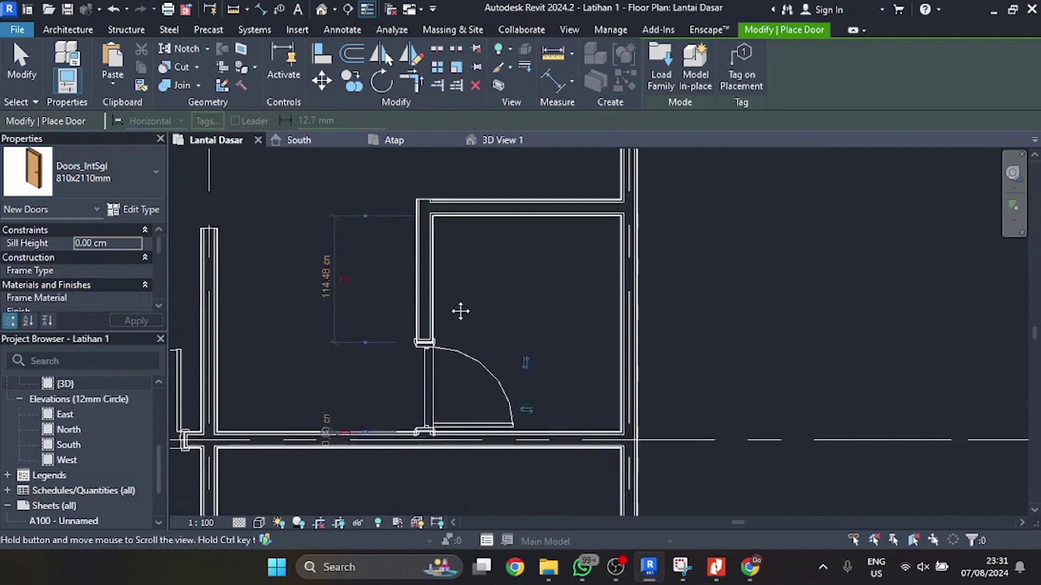
# - Place a Doors_IntSgl 1010x2110mm door in the front room's rear wall, beside the corner nearest the double door, opening into the room
pyautogui.scroll(-2, 460, 309)
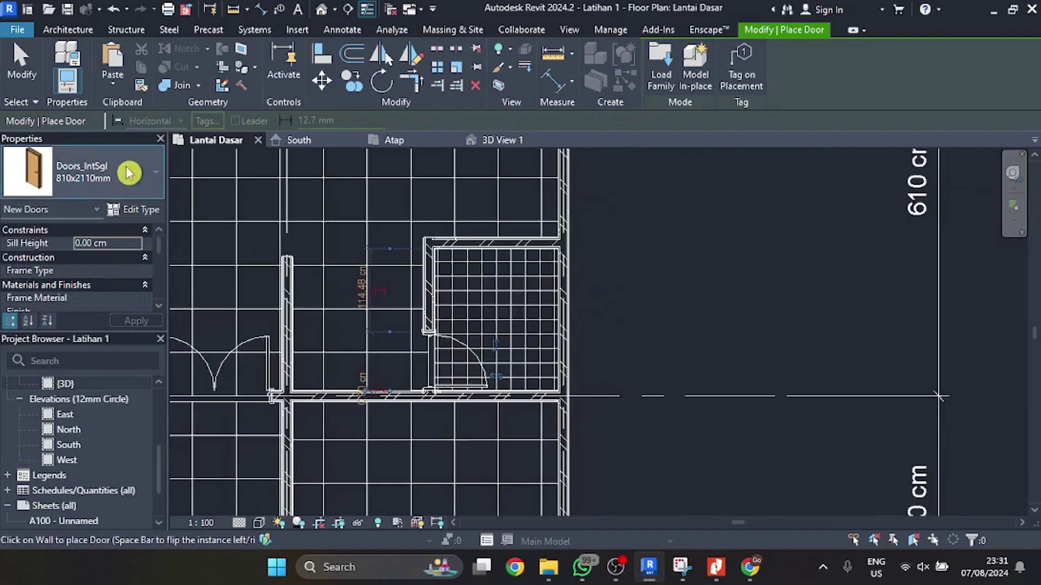
pyautogui.click(129, 172)
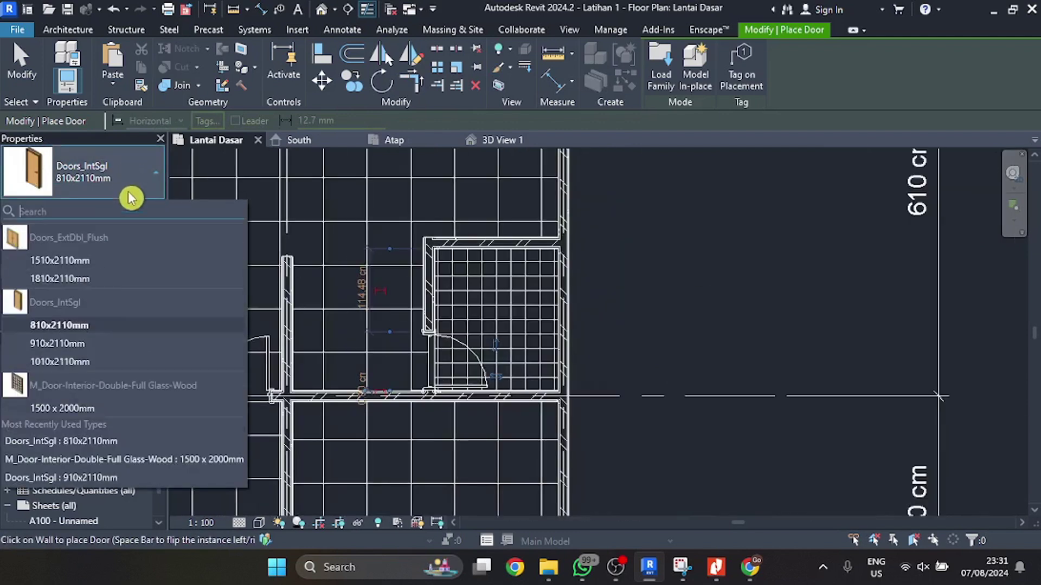
pyautogui.click(107, 361)
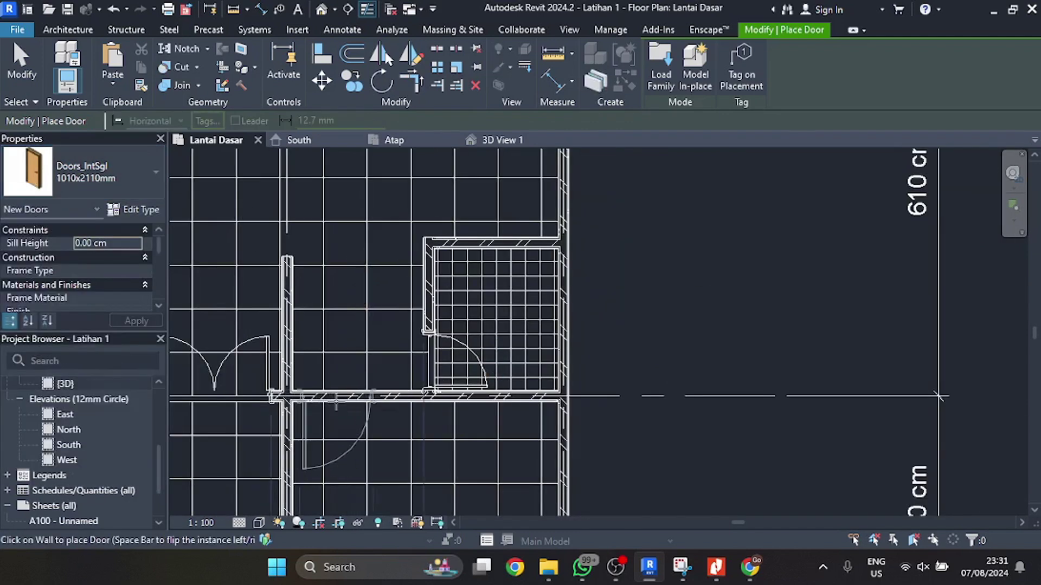
pyautogui.scroll(-5, 403, 244)
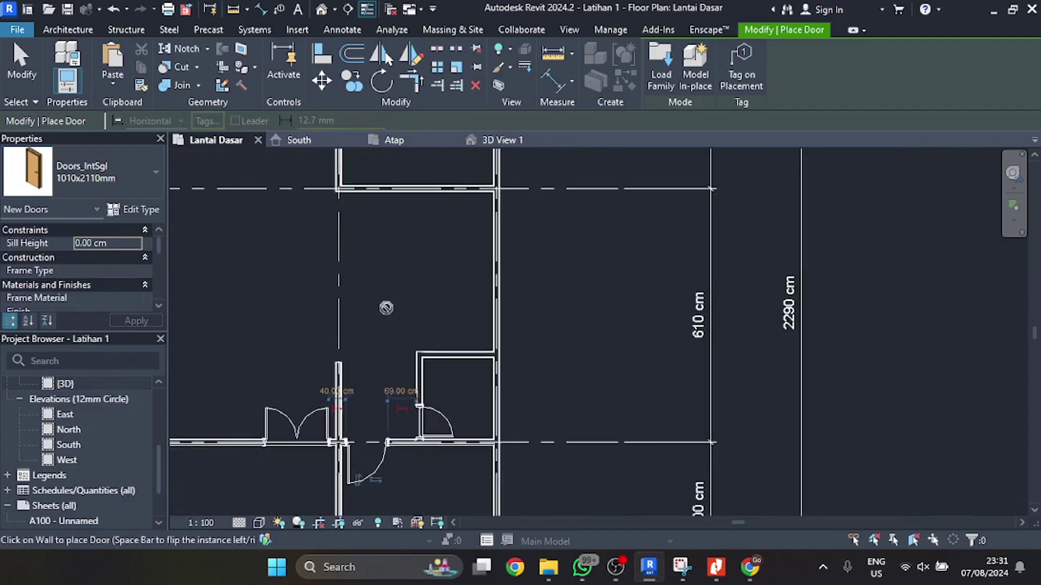
# - Place a Doors_IntSgl 910x2110mm door in the small rear room's side wall, near its front corner and swinging inward, and finish door placement
pyautogui.scroll(5, 433, 254)
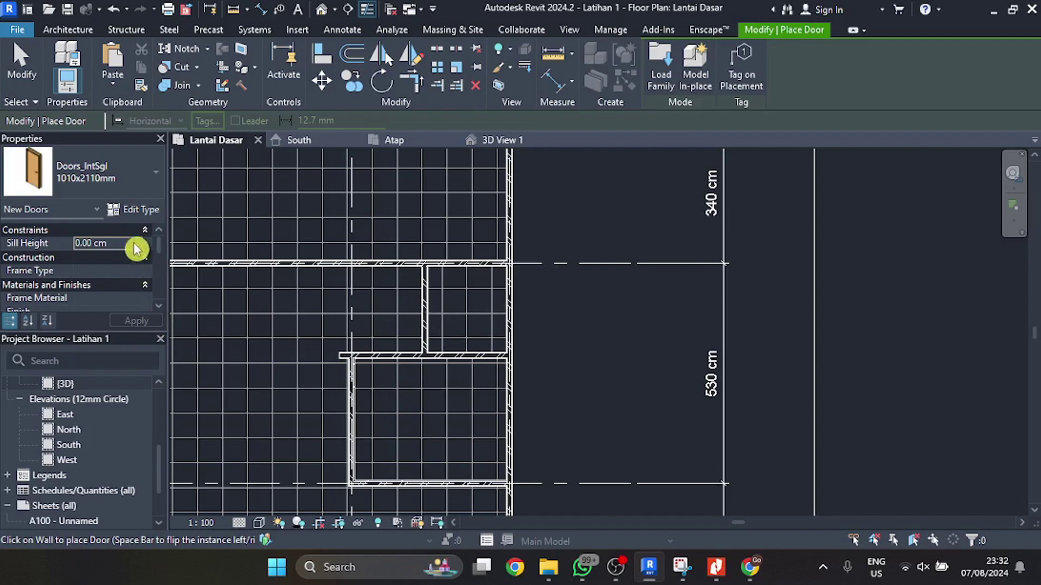
pyautogui.click(132, 191)
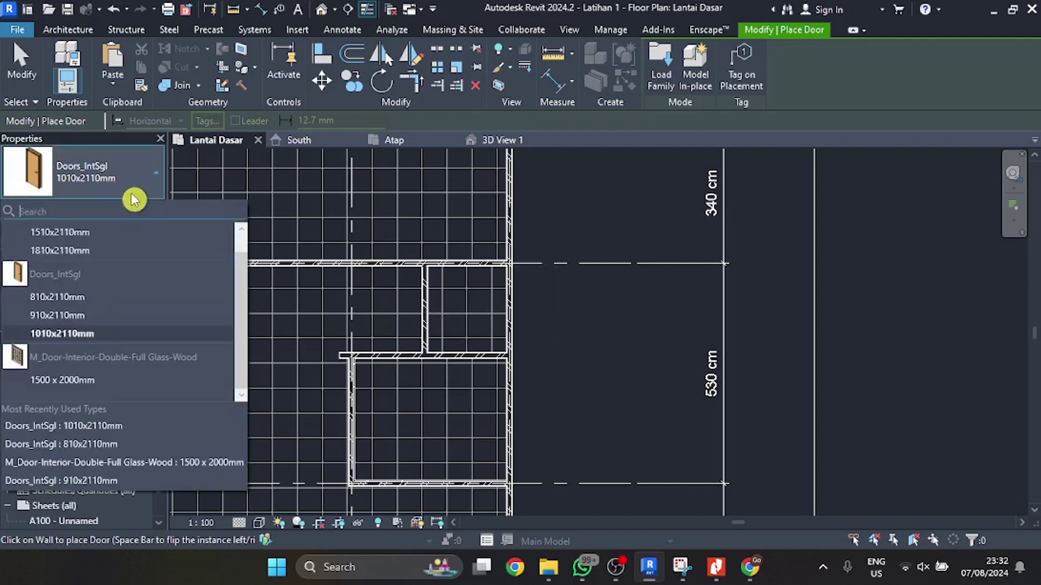
pyautogui.click(119, 316)
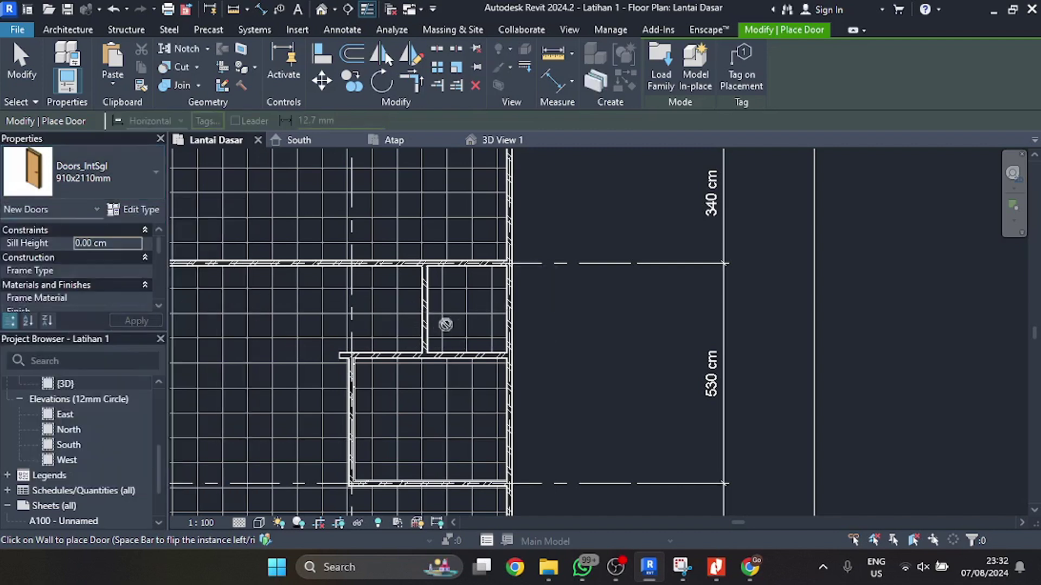
pyautogui.click(428, 334)
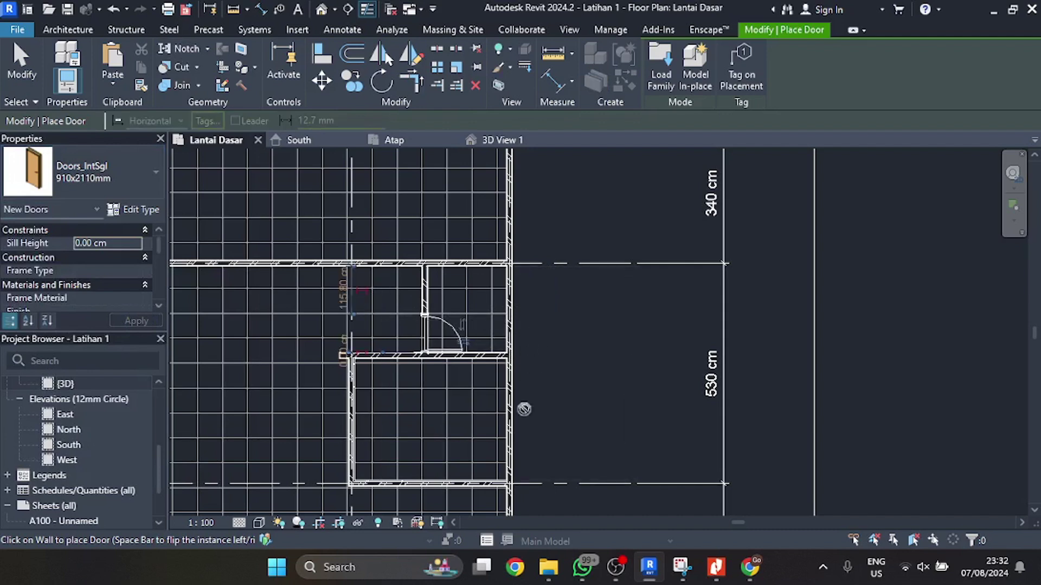
pyautogui.scroll(-2, 476, 352)
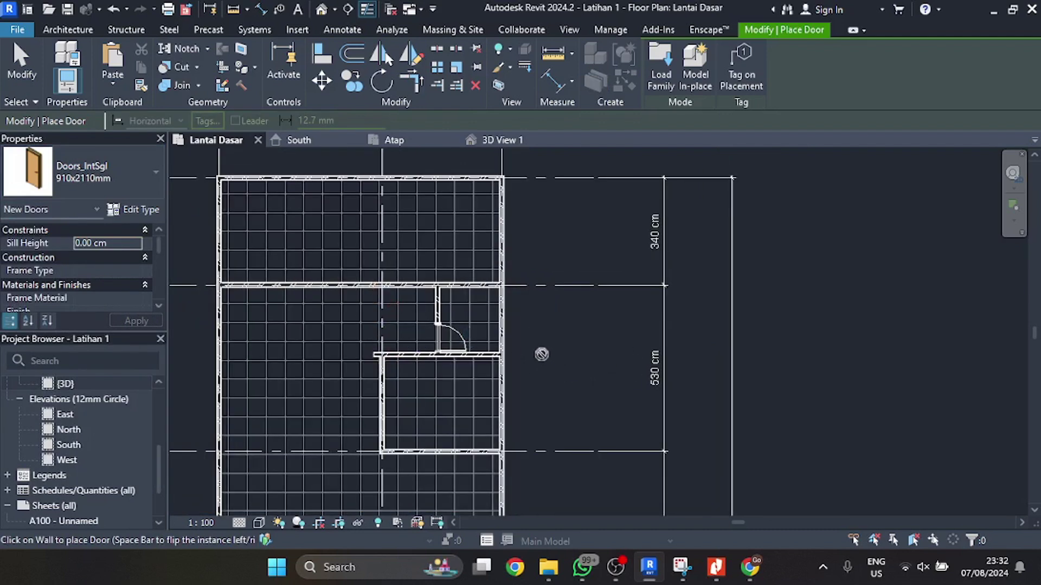
pyautogui.press('Escape')
pyautogui.press('Escape')
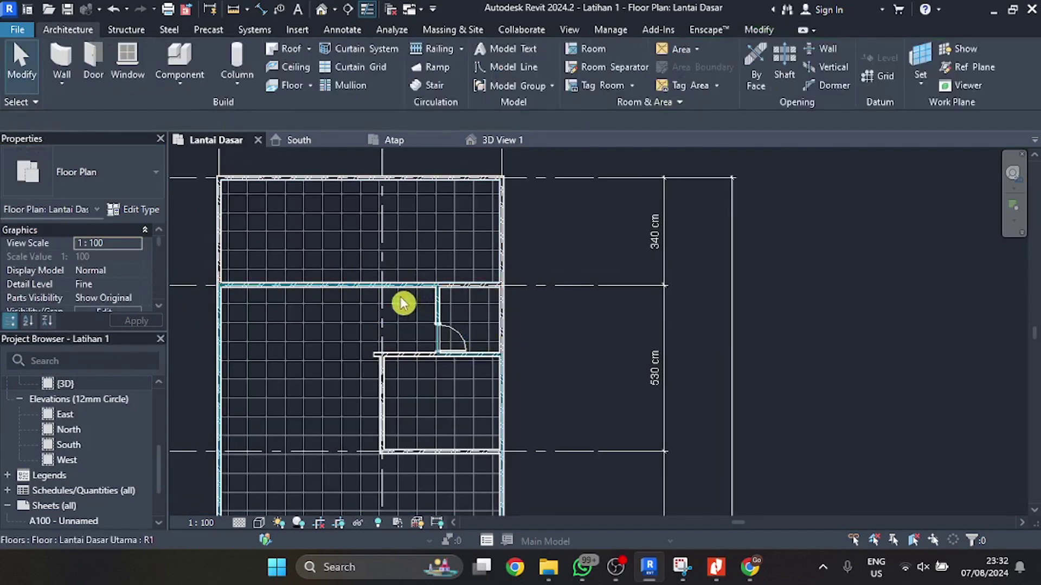
pyautogui.click(91, 68)
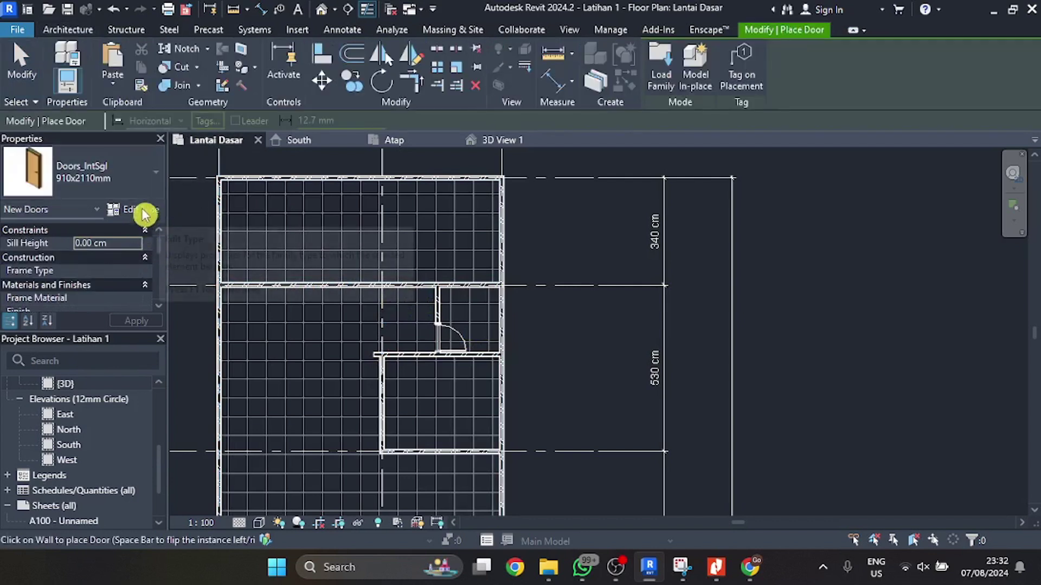
pyautogui.click(145, 189)
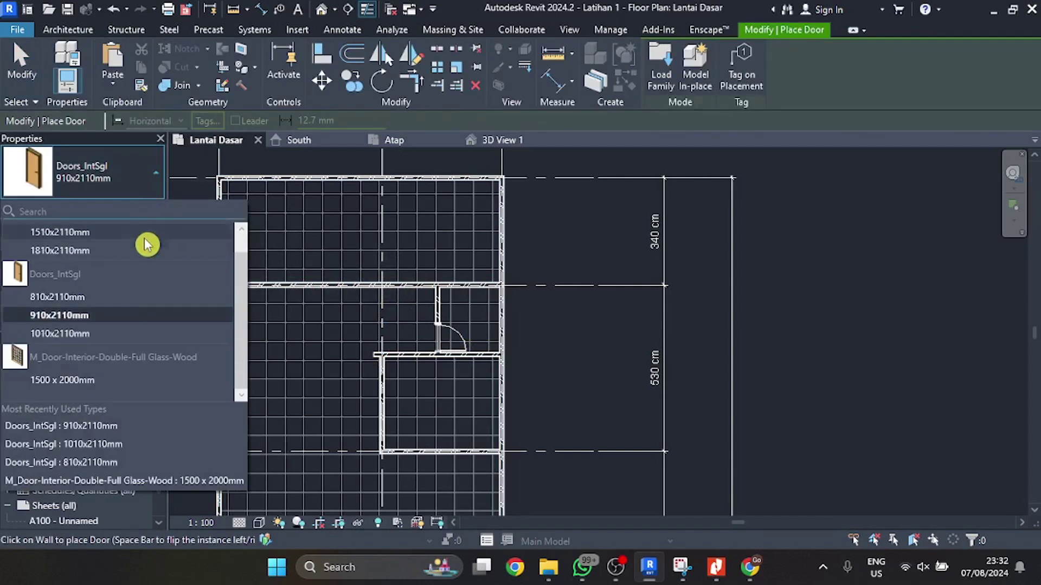
pyautogui.scroll(1, 130, 278)
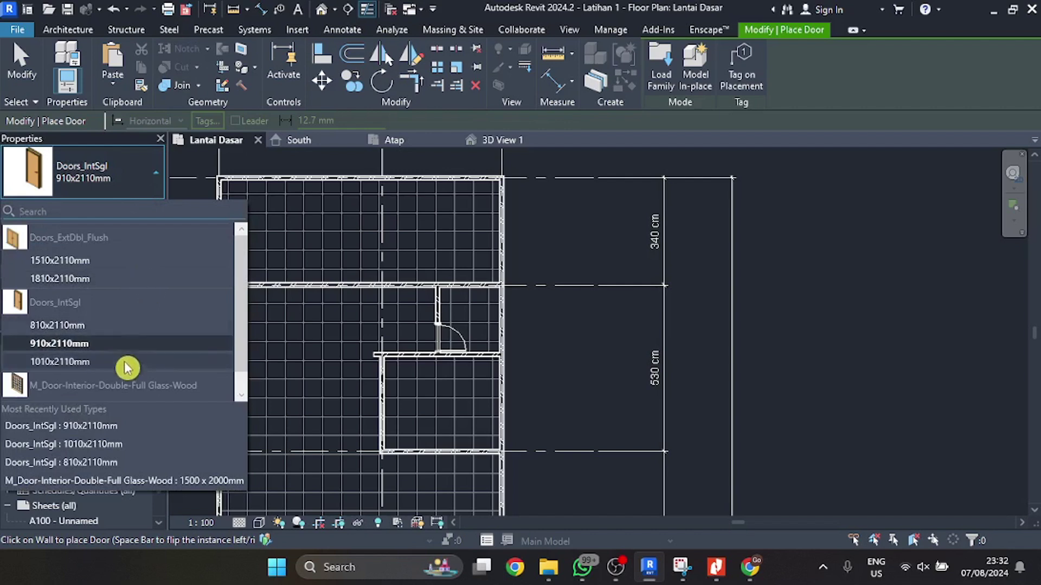
pyautogui.scroll(-1, 130, 347)
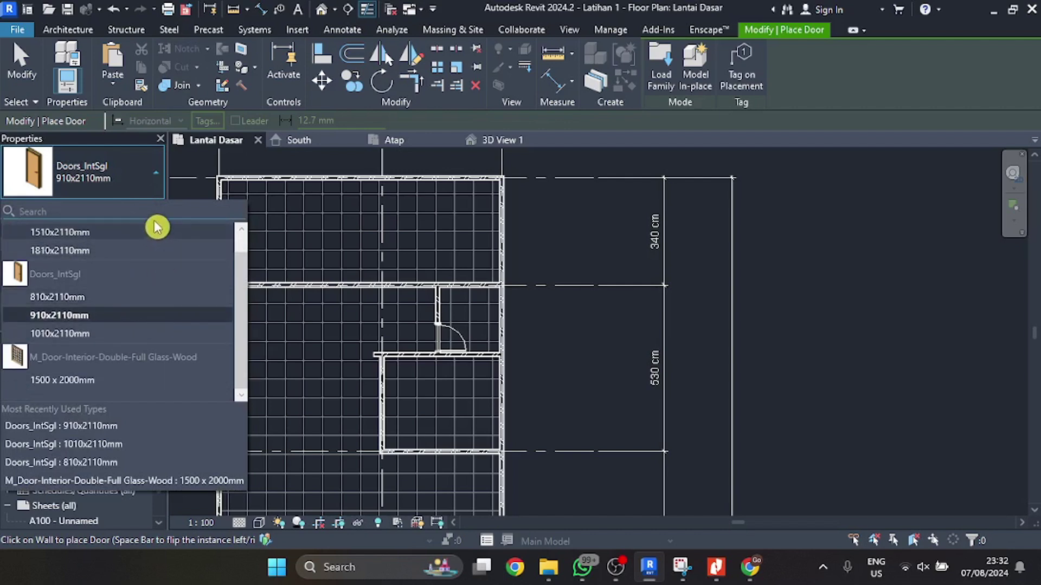
pyautogui.click(647, 73)
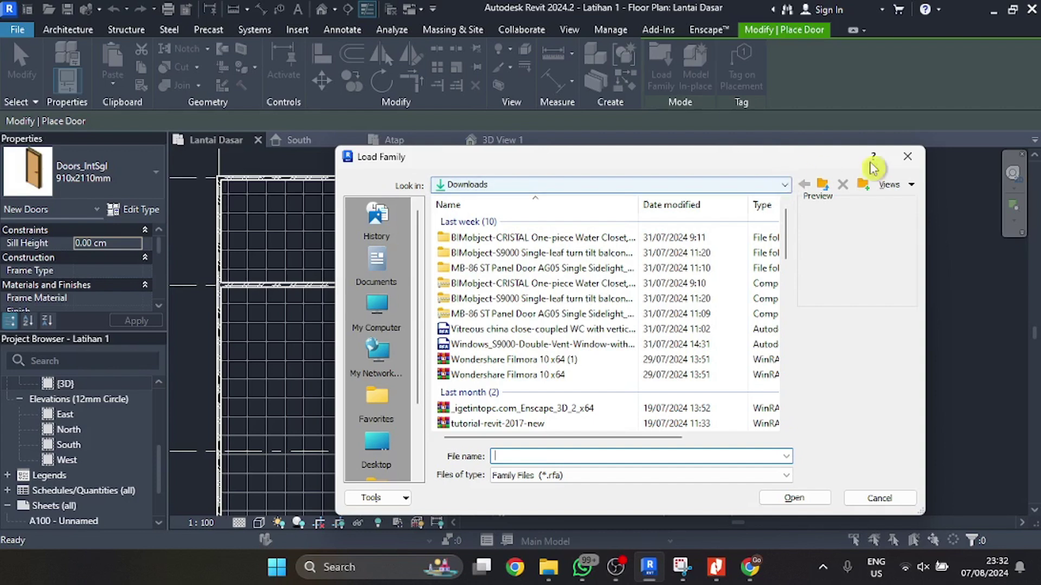
pyautogui.click(907, 156)
pyautogui.click(84, 32)
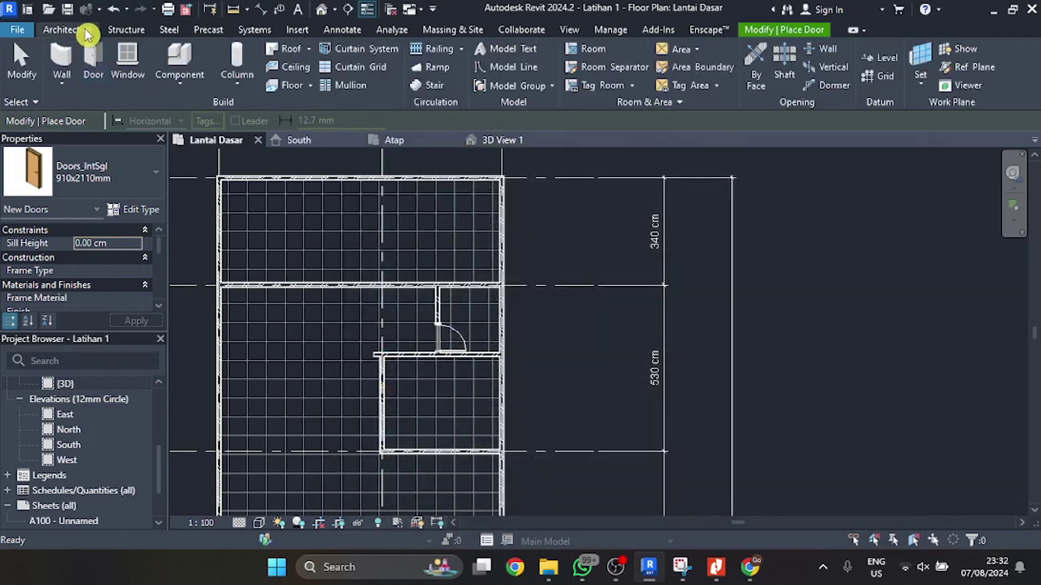
pyautogui.click(128, 62)
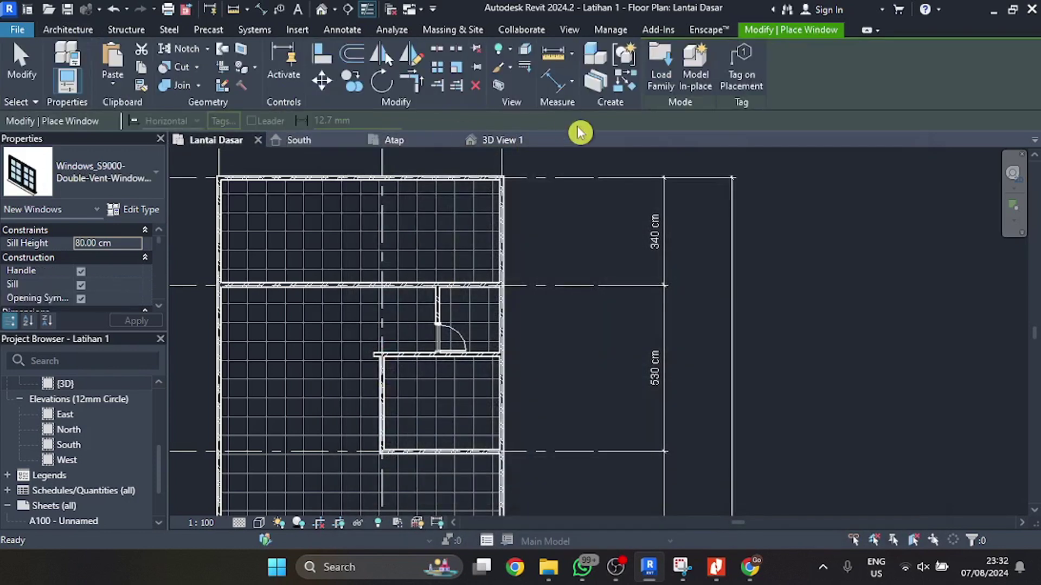
pyautogui.click(659, 87)
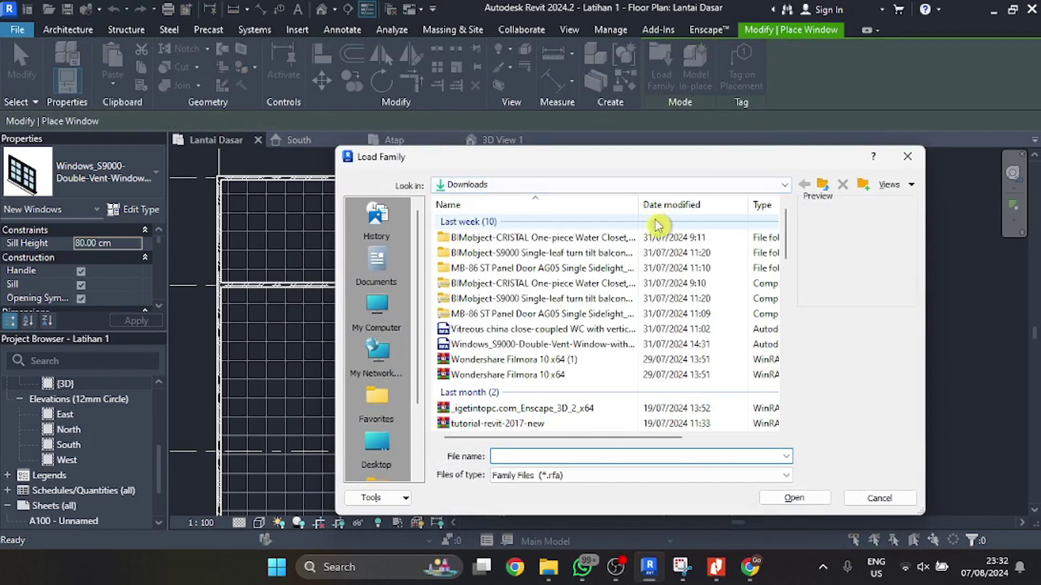
pyautogui.click(907, 157)
pyautogui.click(68, 29)
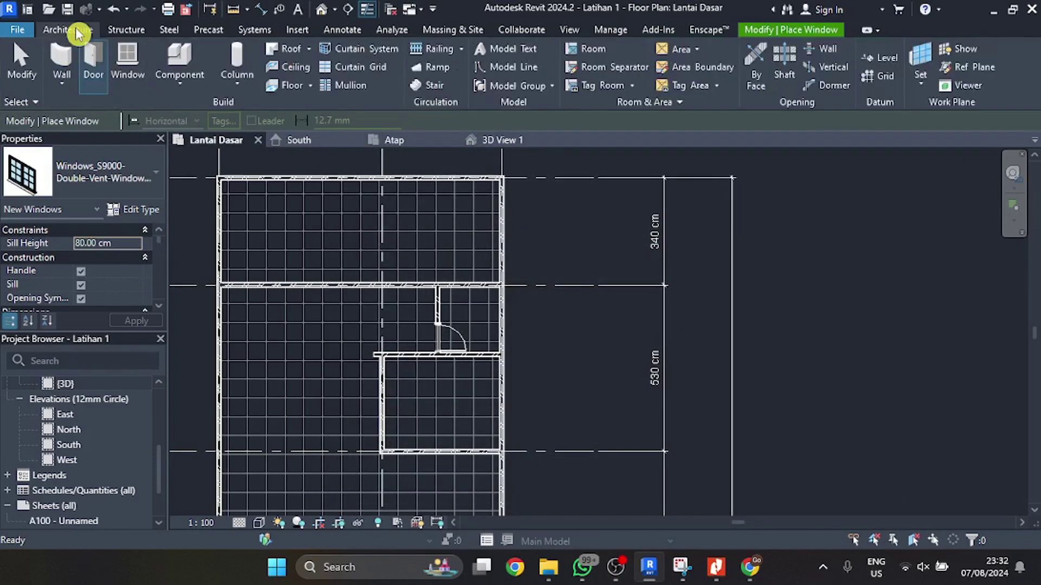
# - Start loading a door family and browse to the C: drive's ProgramData\Autodesk\RVT 2024\Libraries\English\US\Doors folder
pyautogui.click(92, 65)
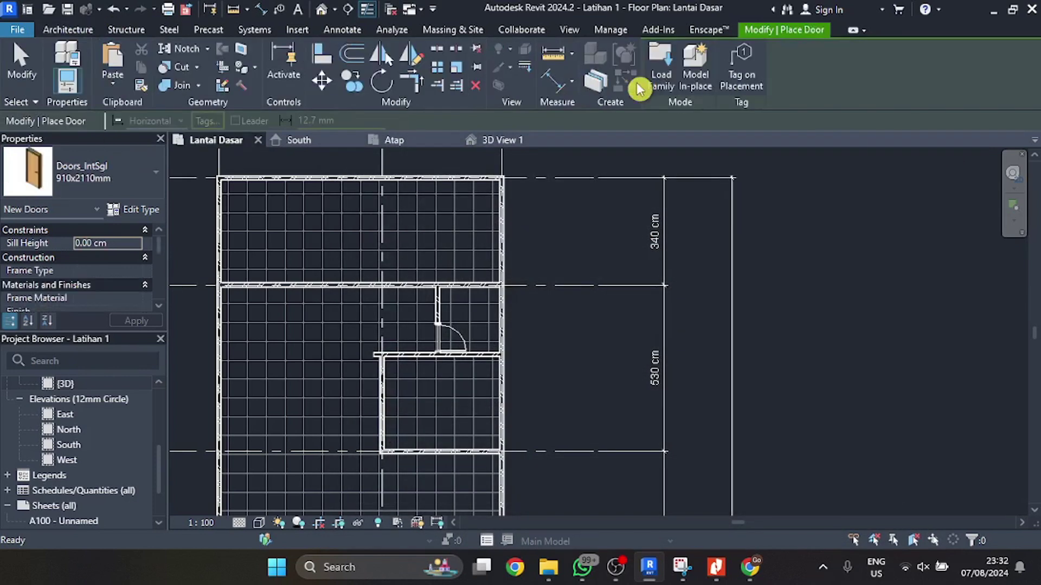
pyautogui.click(661, 73)
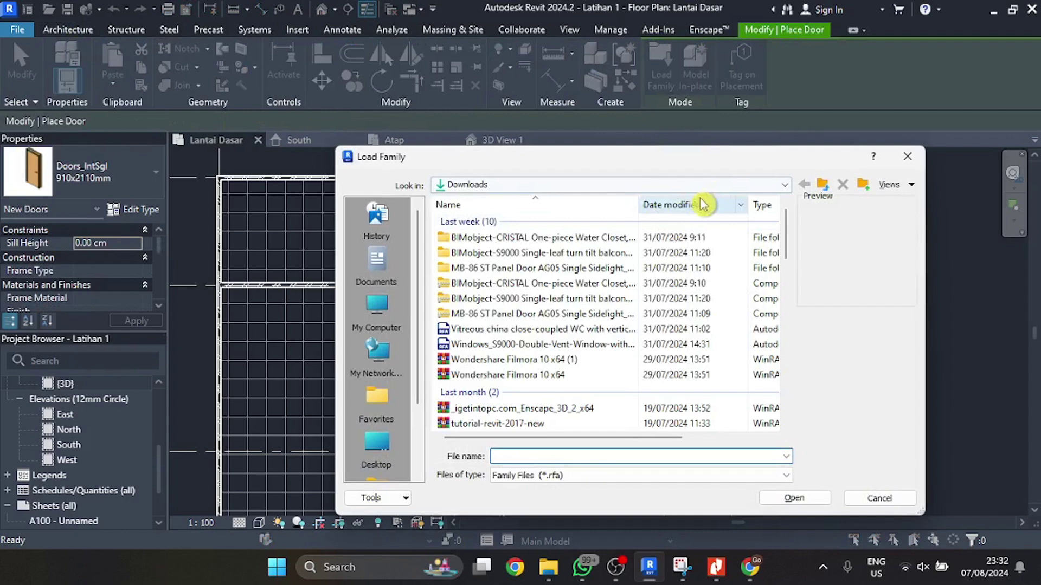
pyautogui.click(719, 187)
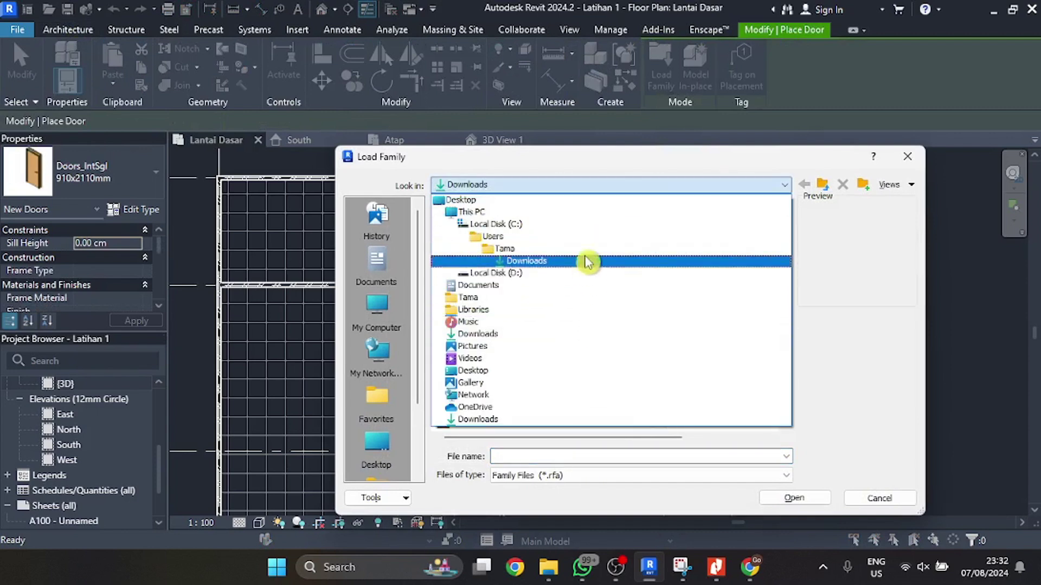
pyautogui.click(591, 224)
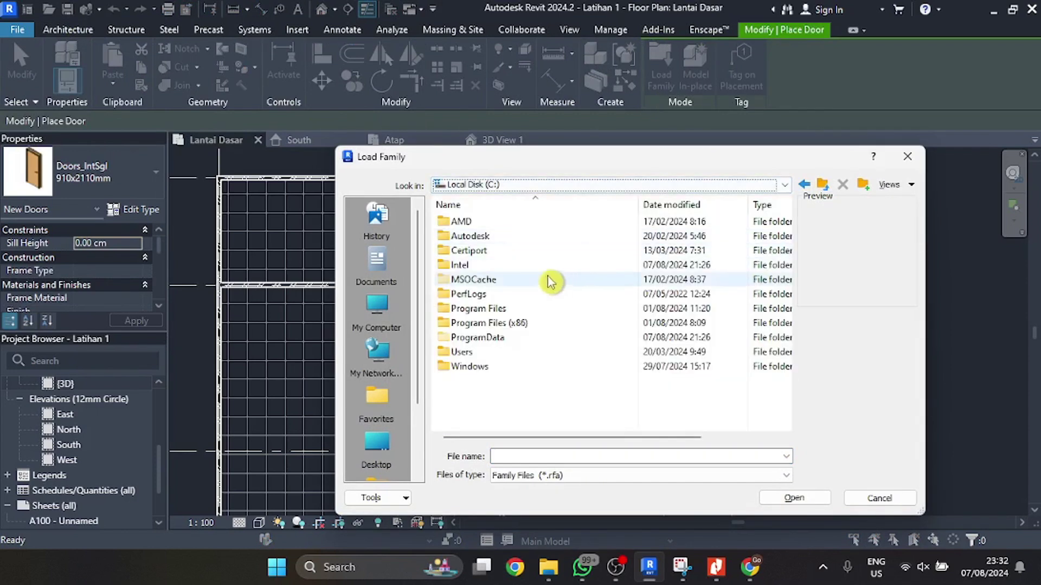
pyautogui.doubleClick(511, 342)
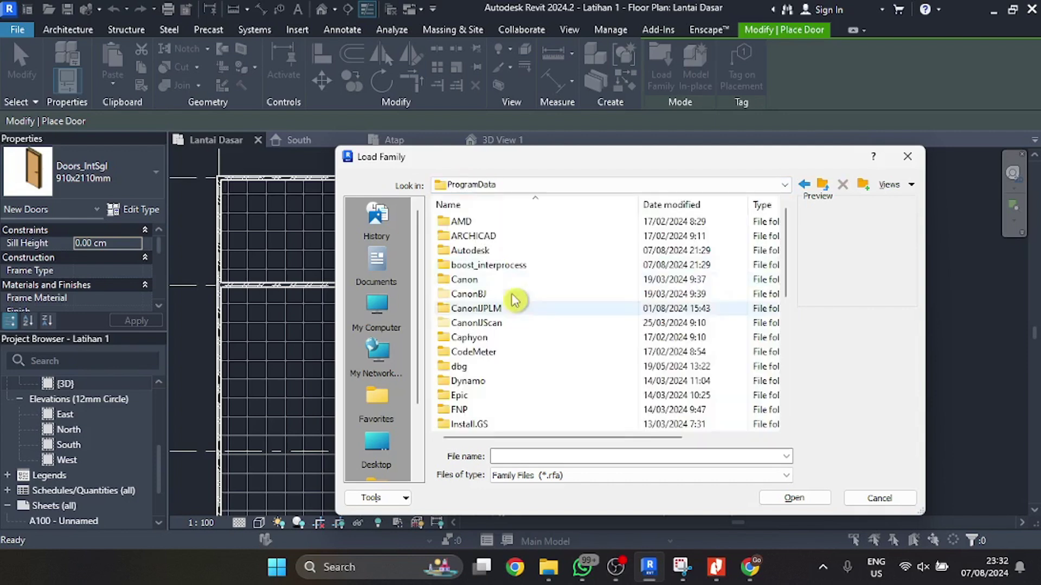
pyautogui.doubleClick(518, 251)
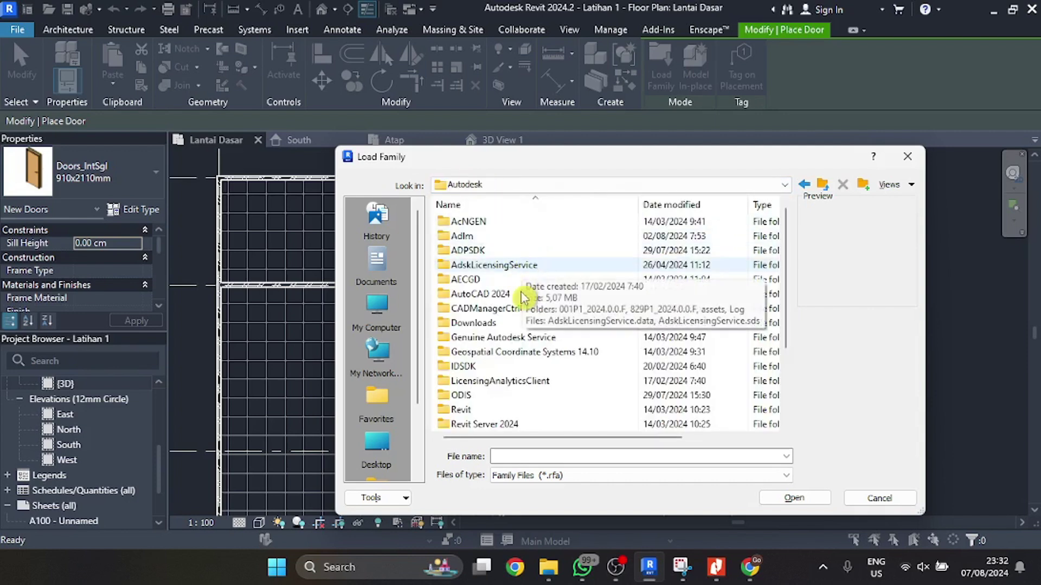
pyautogui.scroll(-3, 514, 304)
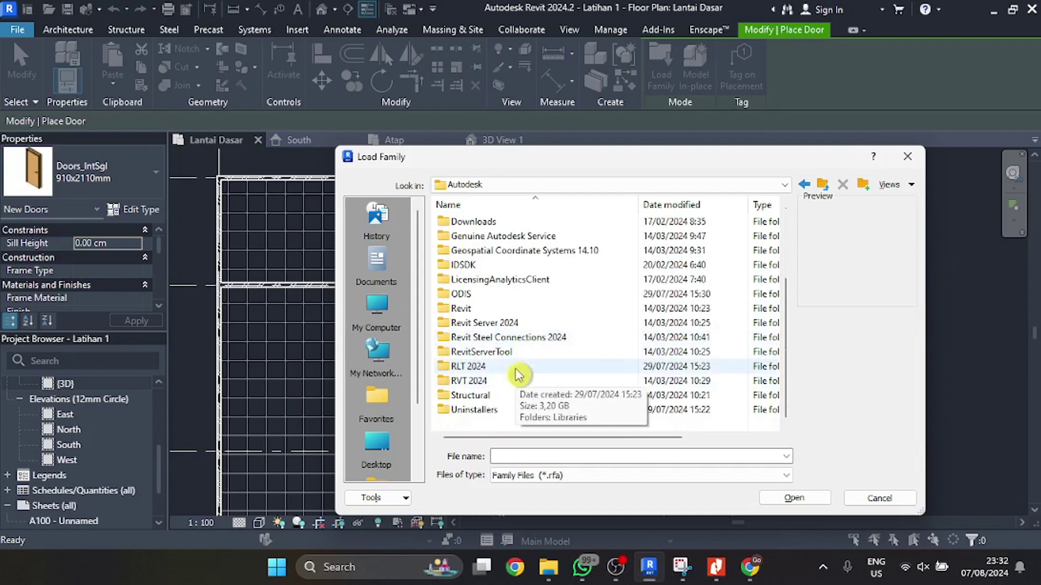
pyautogui.doubleClick(516, 382)
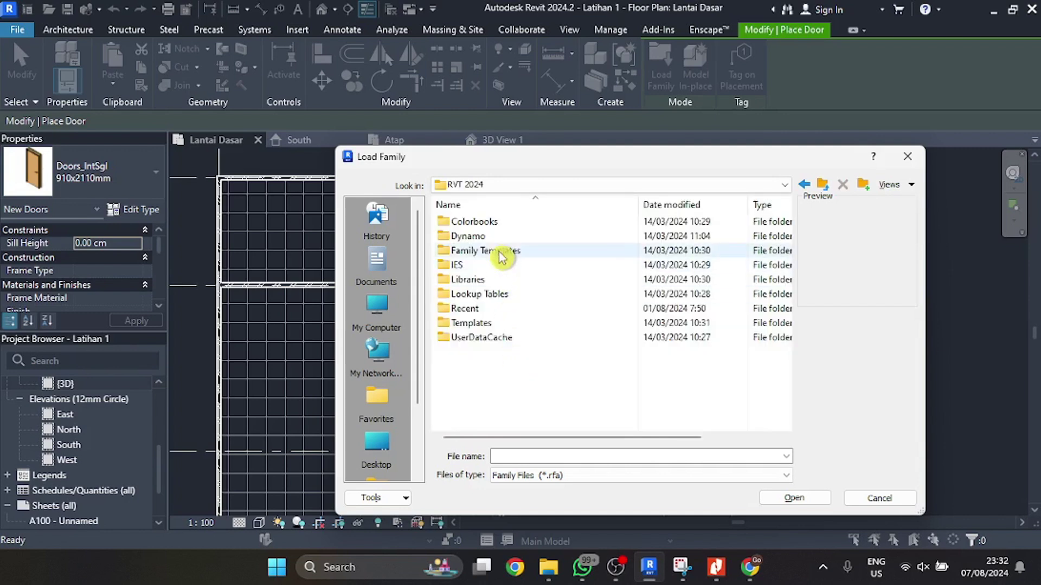
pyautogui.doubleClick(510, 280)
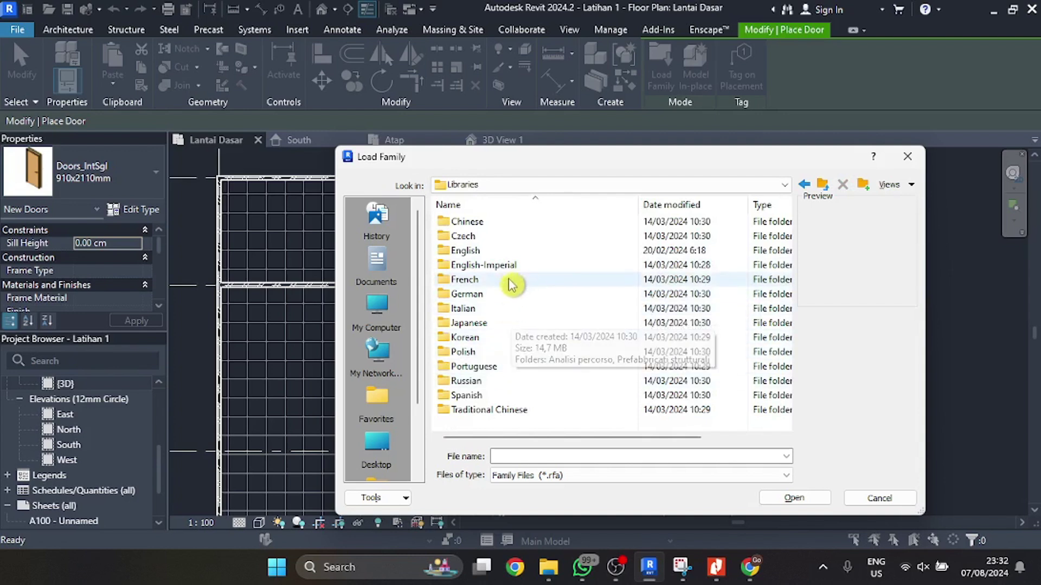
pyautogui.doubleClick(502, 252)
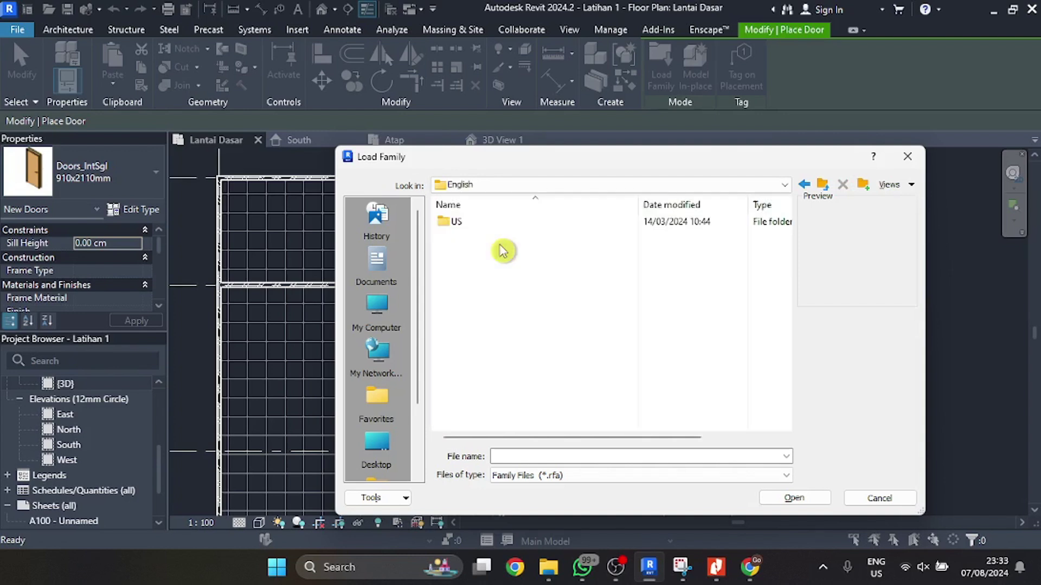
pyautogui.doubleClick(495, 225)
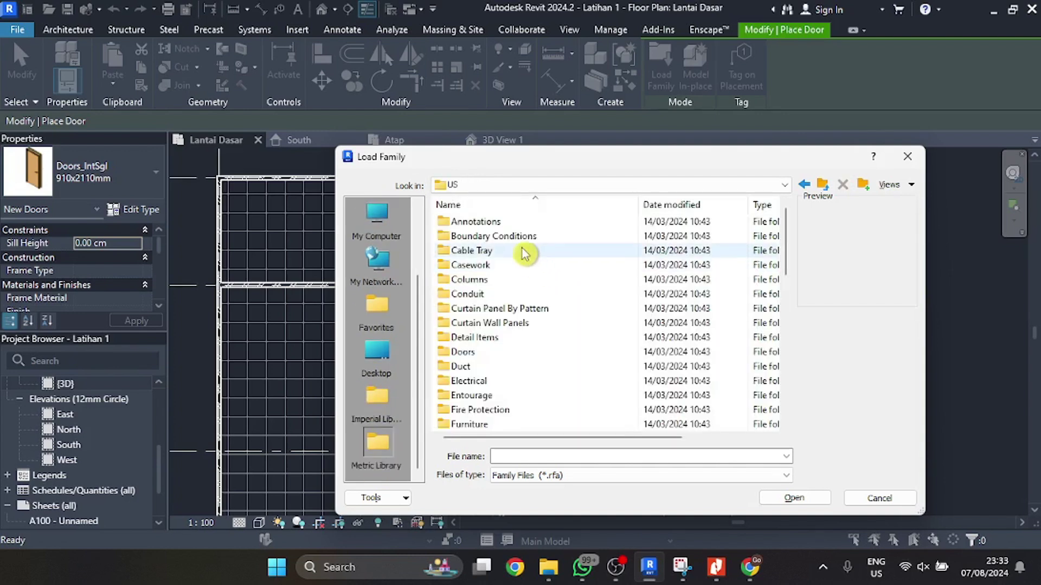
pyautogui.doubleClick(512, 352)
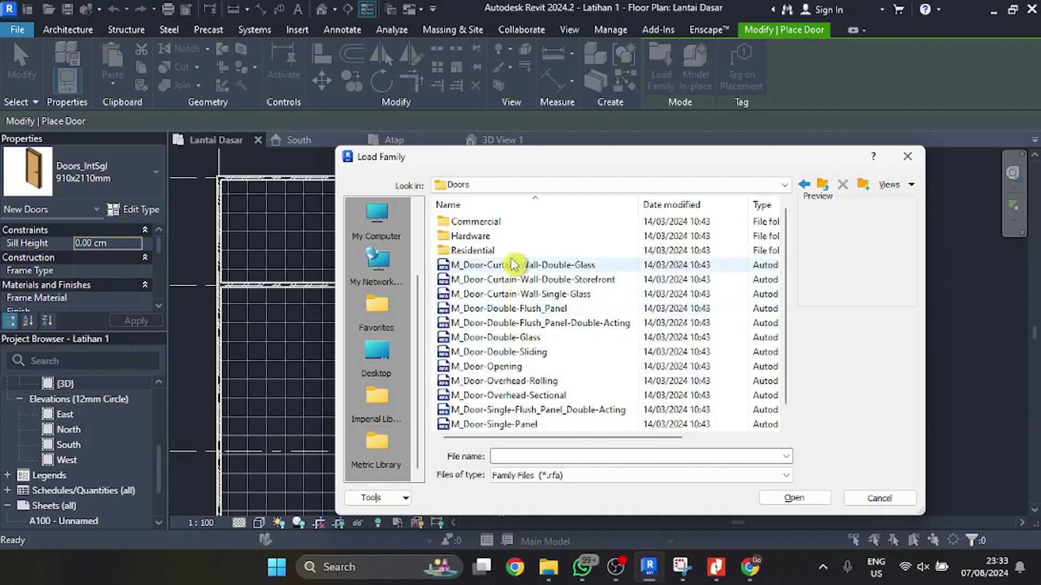
# - Compare the previews of the curtain-wall and double flush-panel door families in the Doors folder
pyautogui.click(523, 279)
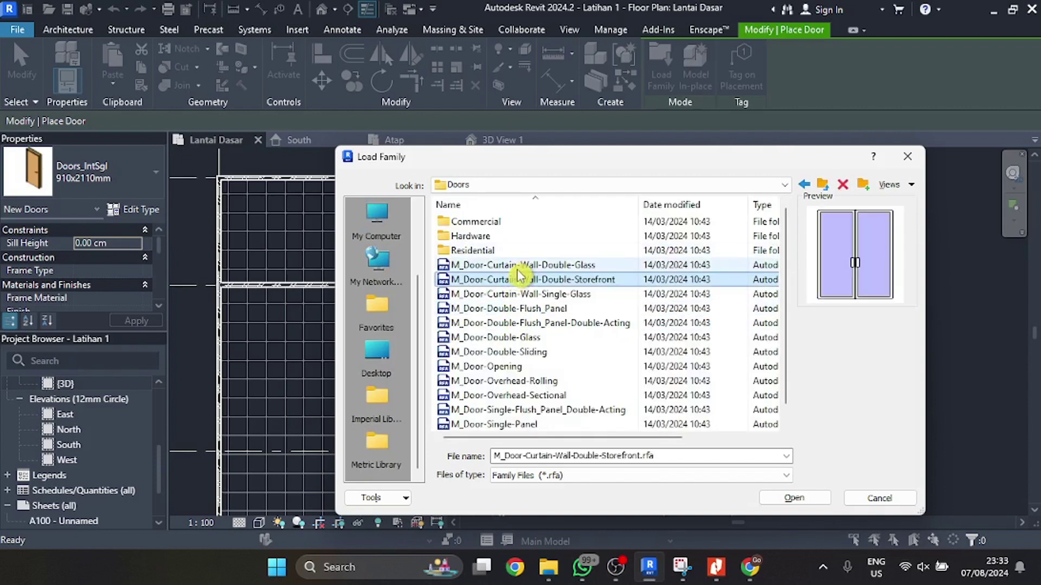
pyautogui.click(525, 265)
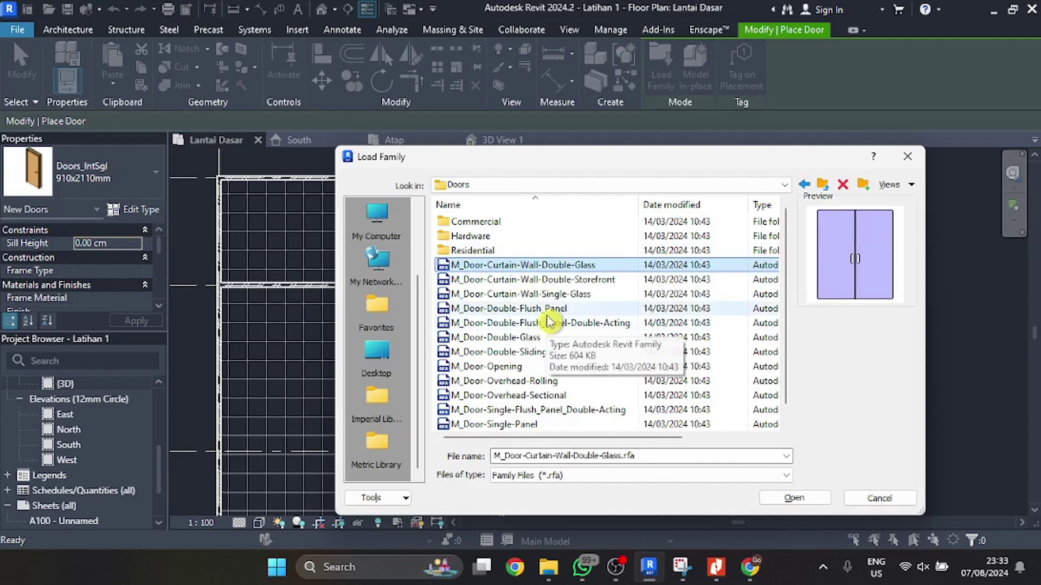
pyautogui.press('Down')
pyautogui.press('Down')
pyautogui.press('Down')
pyautogui.press('Down')
pyautogui.press('Down')
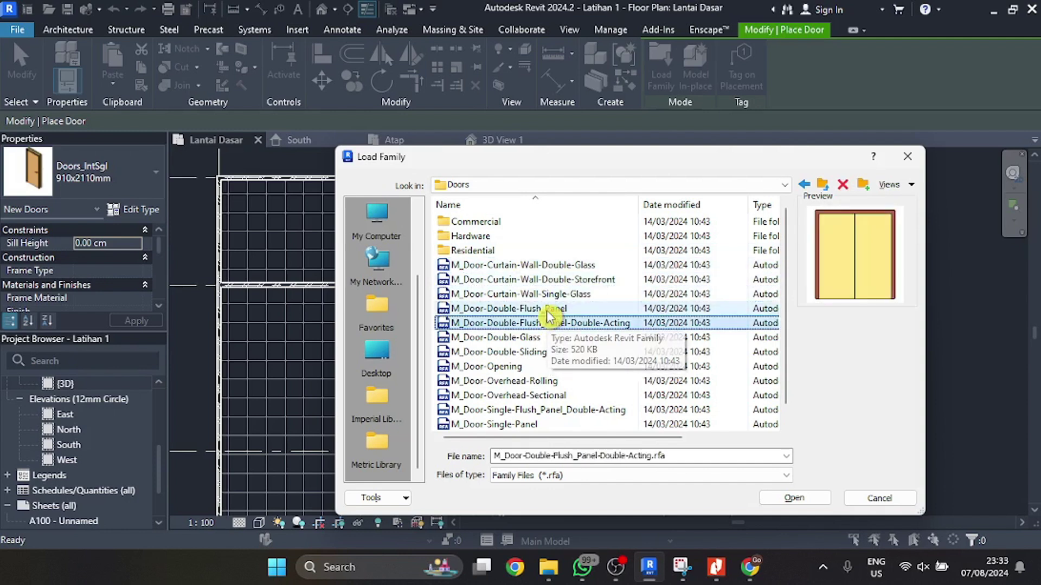
pyautogui.click(546, 312)
pyautogui.press('Up')
pyautogui.press('Up')
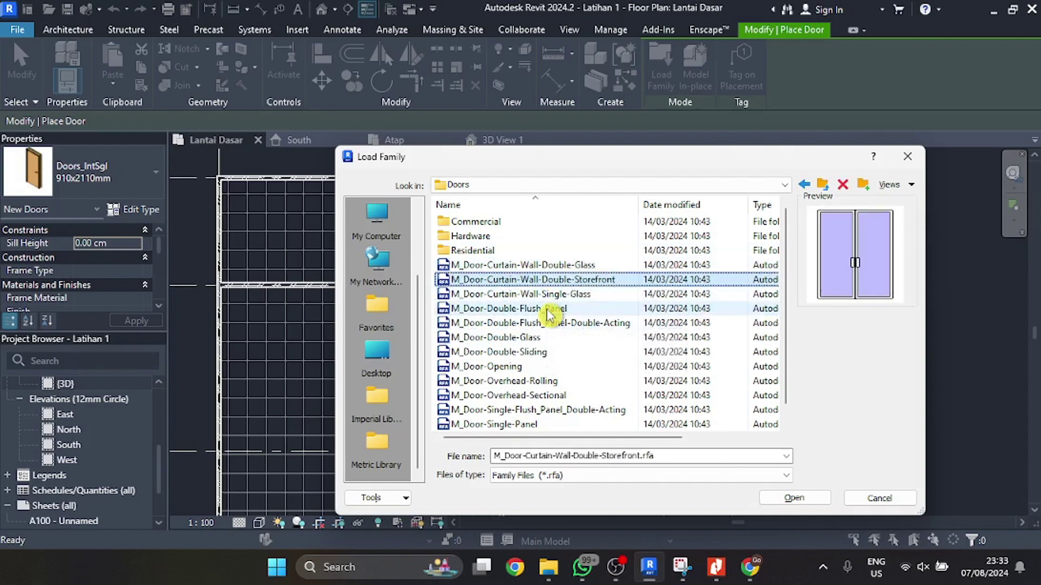
pyautogui.press('Up')
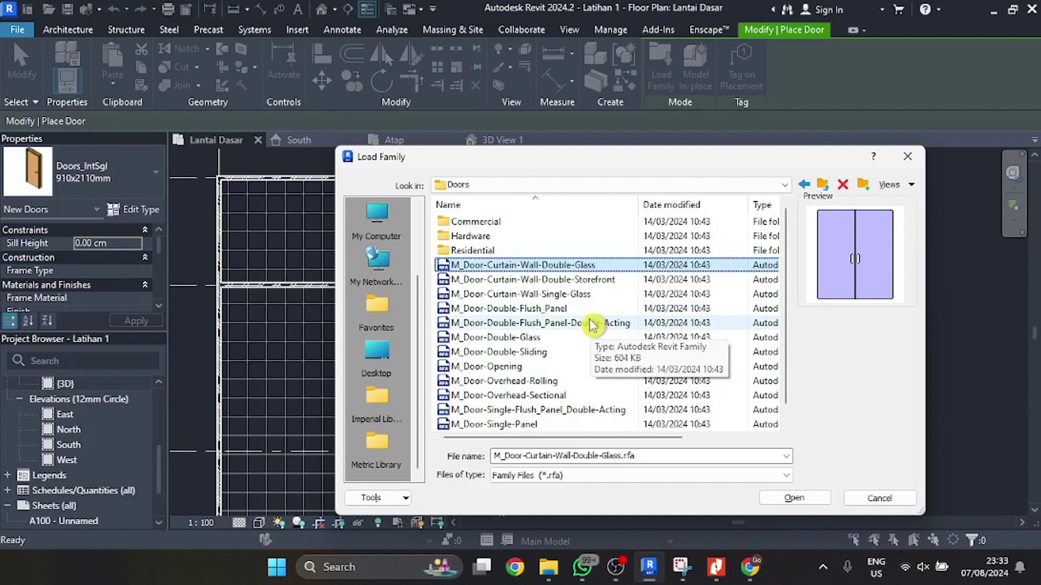
# - Try to load the M_Door-Curtain-Wall-Single-Glass family for door placement, then retry the file selection
pyautogui.press('Down')
pyautogui.press('Down')
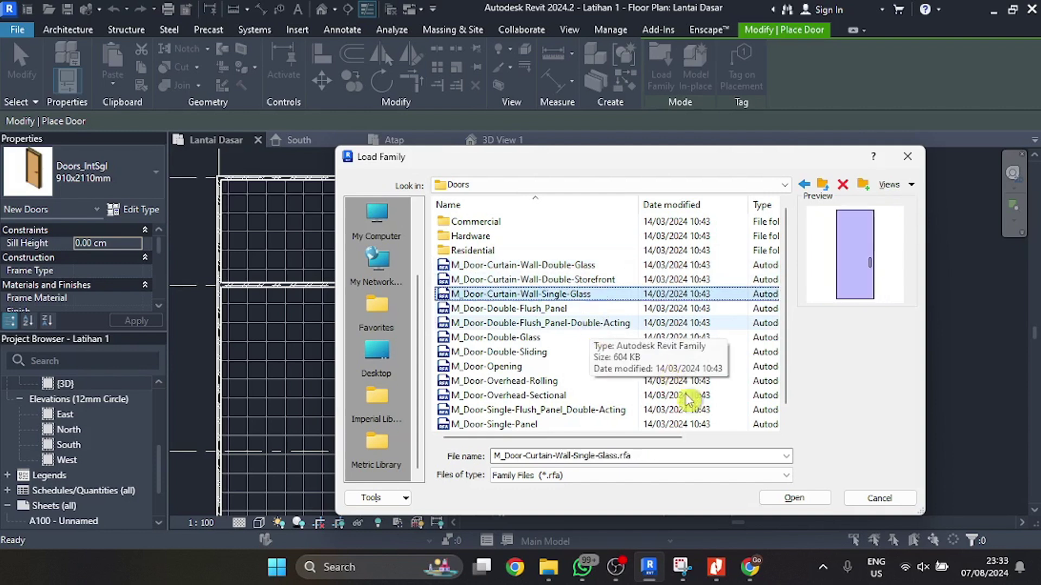
pyautogui.click(816, 497)
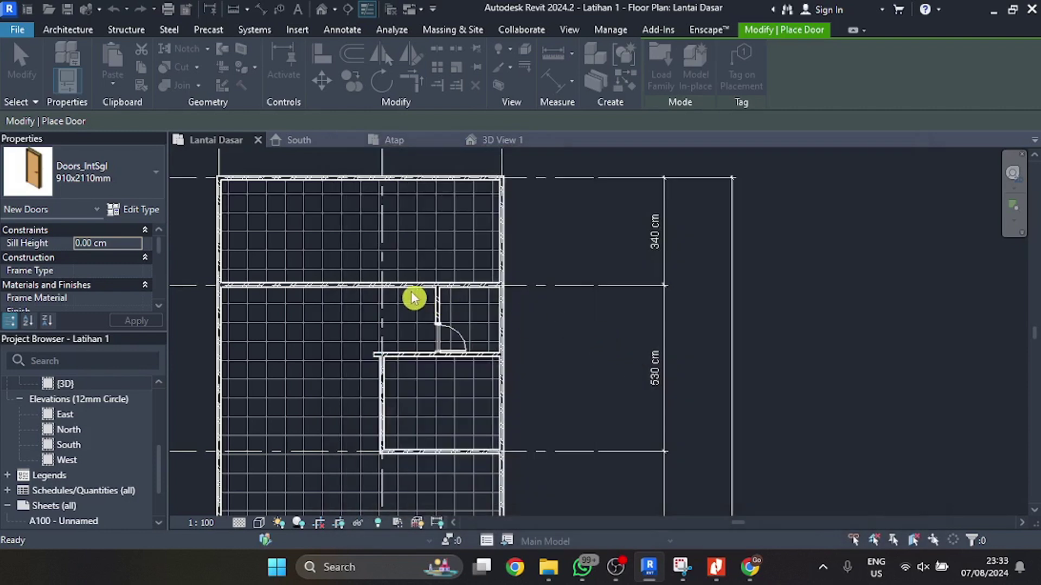
pyautogui.click(560, 320)
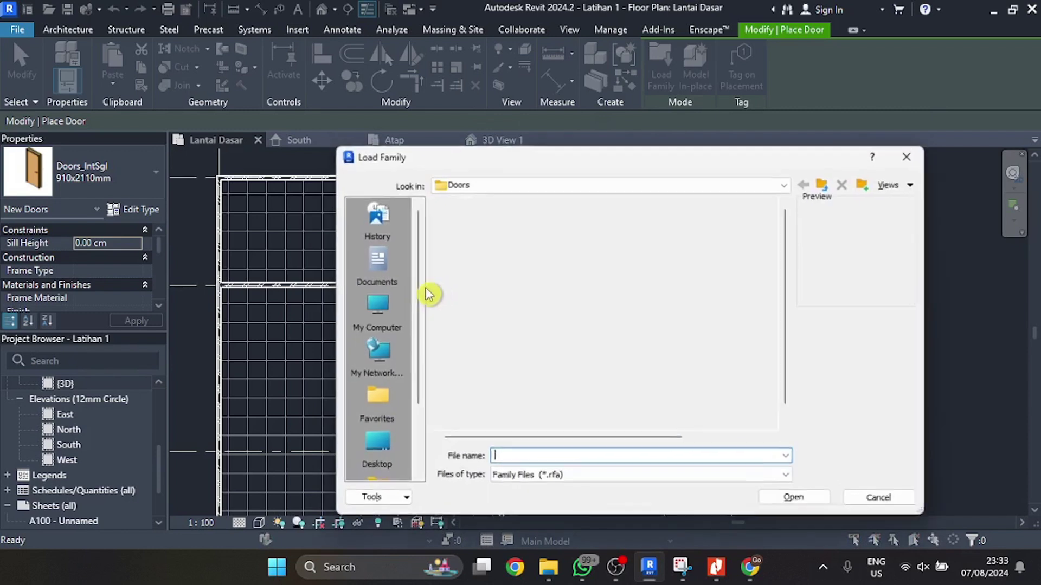
# - Try to load the M_Door-Curtain-Wall-Double-Storefront family, then leave door placement
pyautogui.click(522, 266)
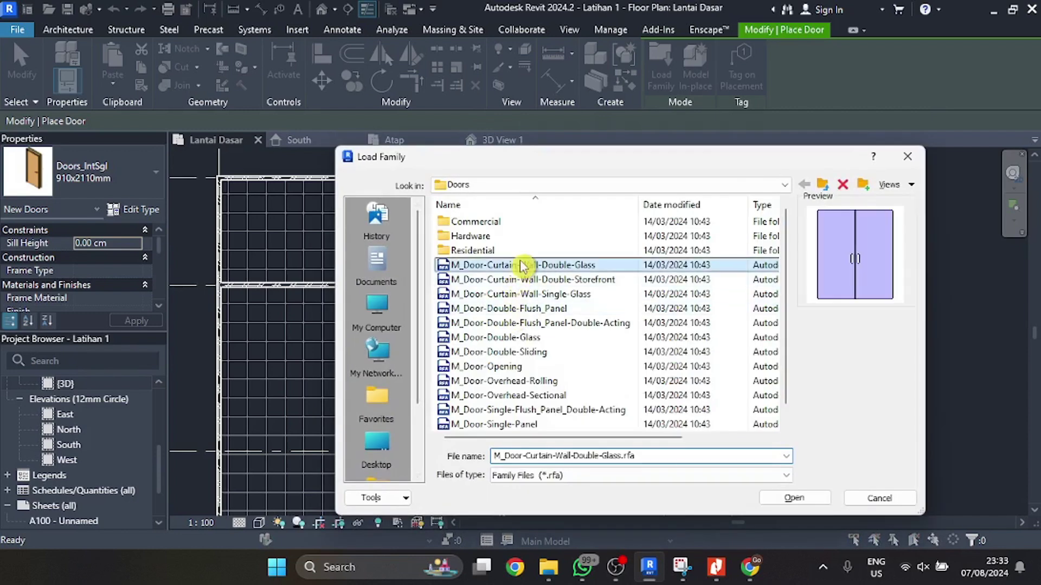
pyautogui.click(542, 280)
pyautogui.click(794, 496)
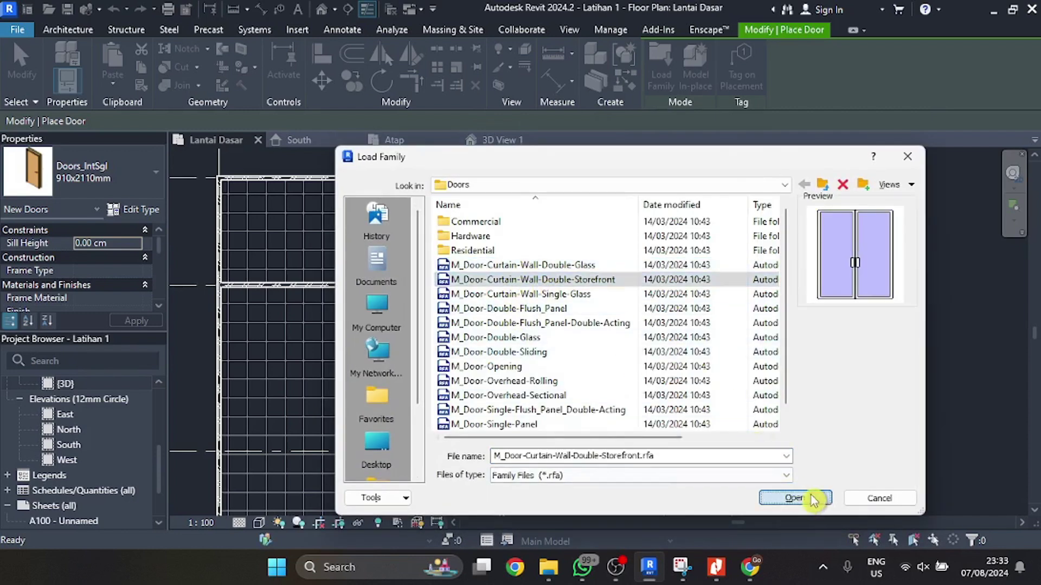
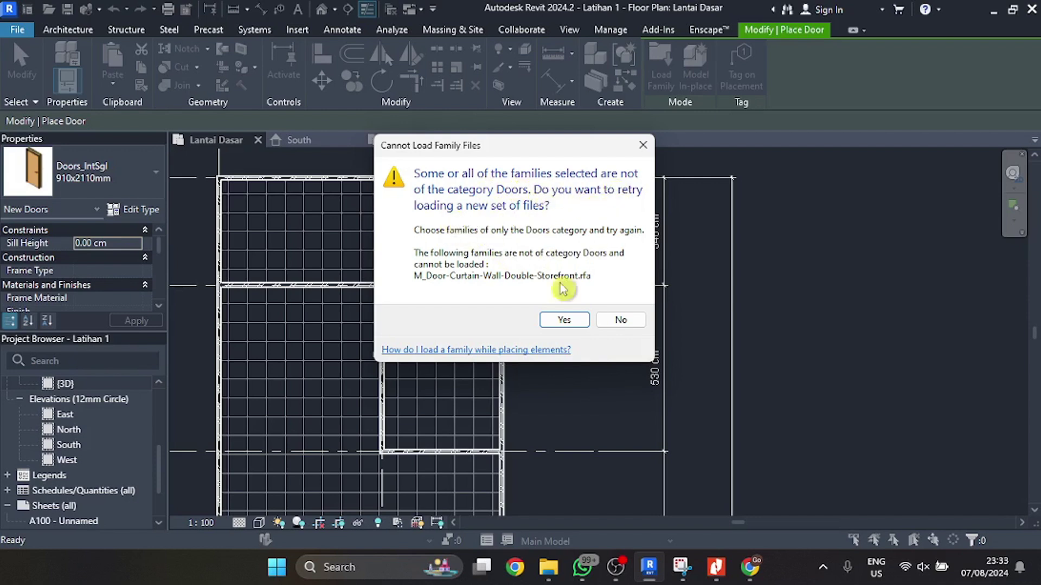
pyautogui.click(622, 321)
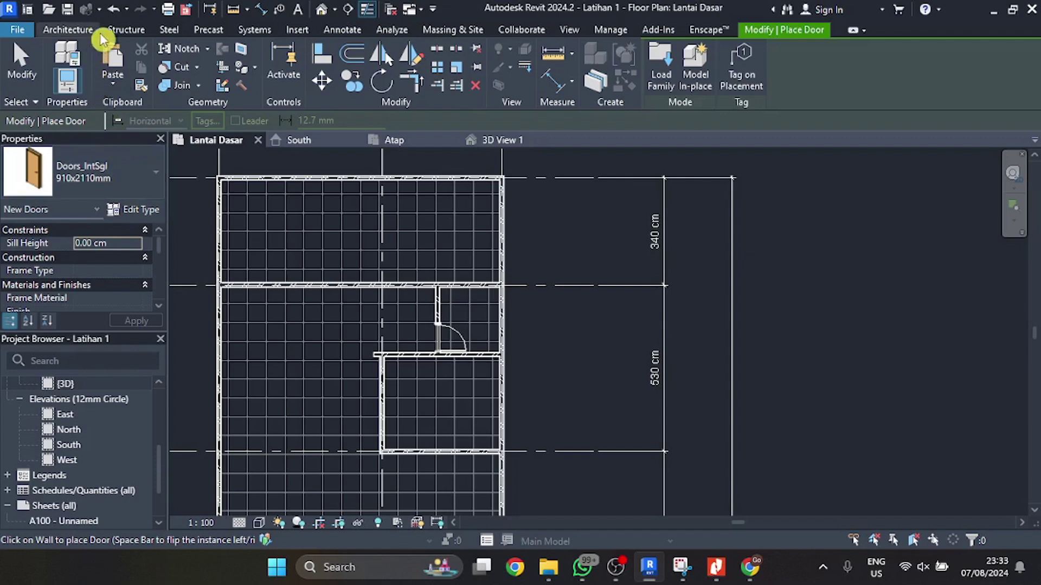
pyautogui.click(84, 31)
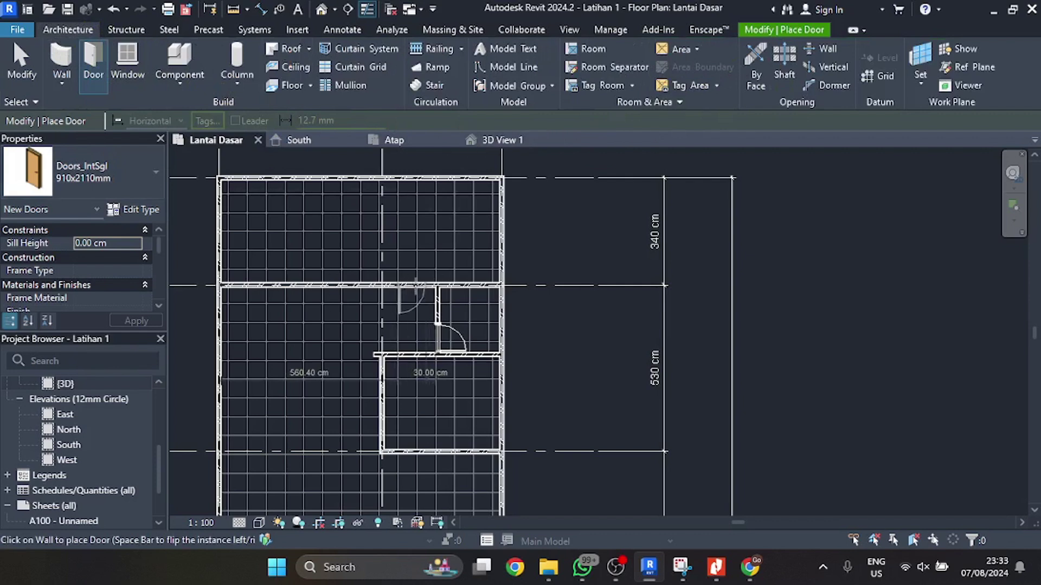
pyautogui.scroll(2, 414, 283)
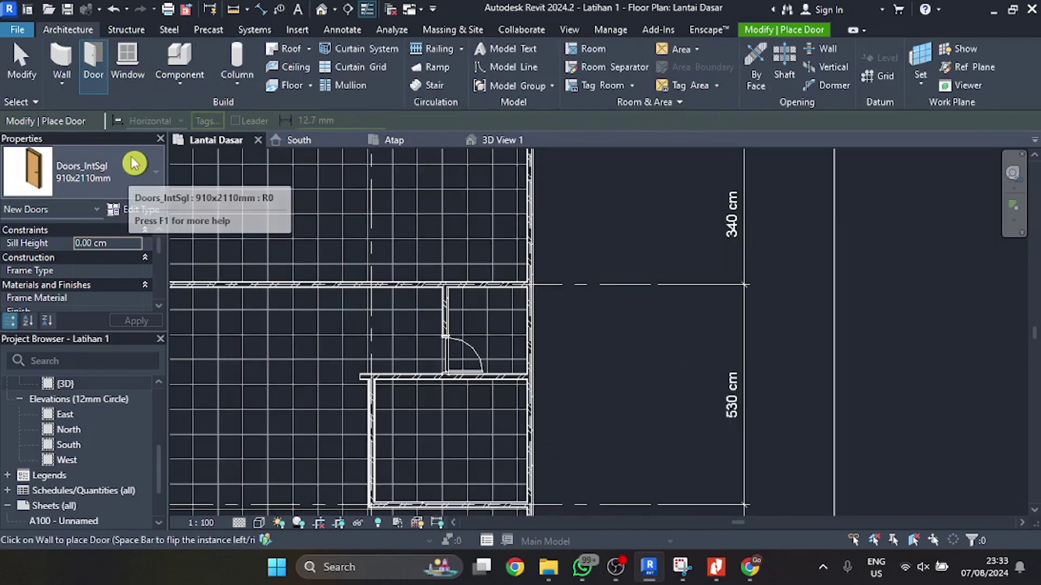
pyautogui.press('Escape')
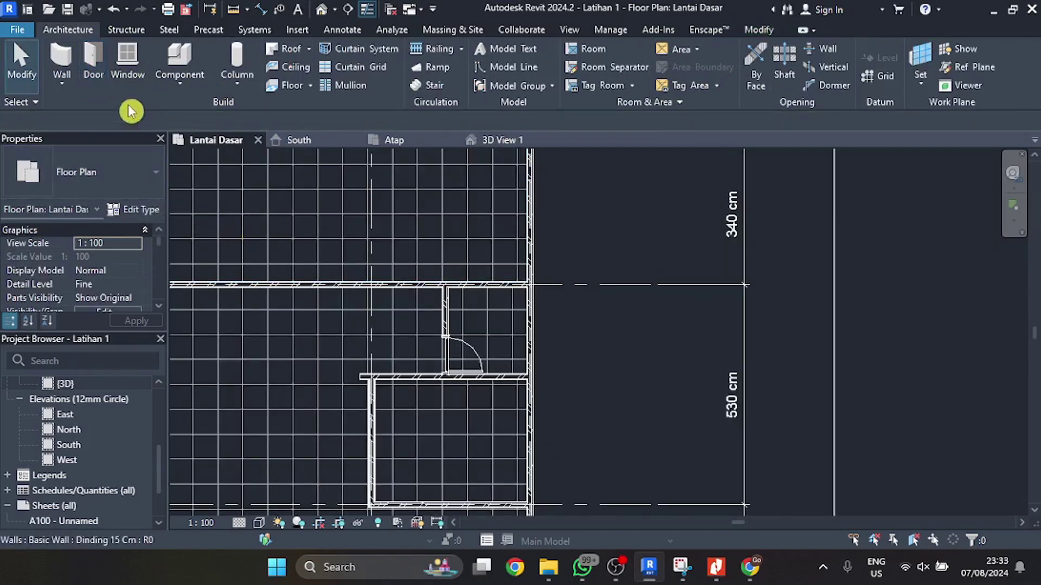
# - Start loading a door family from the Residential folder and select M_Door-Exterior-Double-Full Glass-Wood_Clad for preview
pyautogui.click(93, 59)
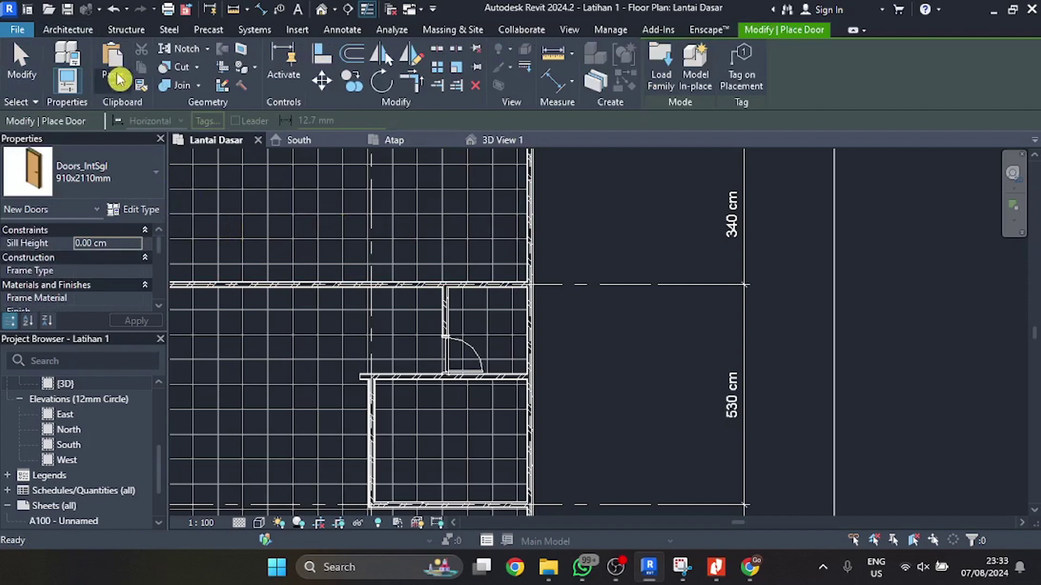
pyautogui.click(671, 67)
pyautogui.doubleClick(545, 249)
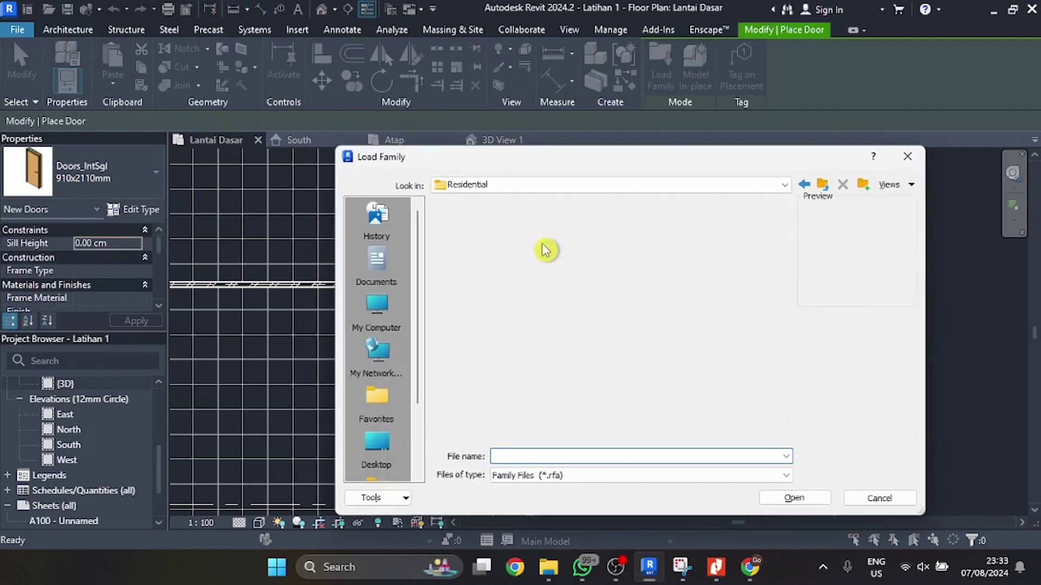
pyautogui.click(539, 234)
pyautogui.click(564, 223)
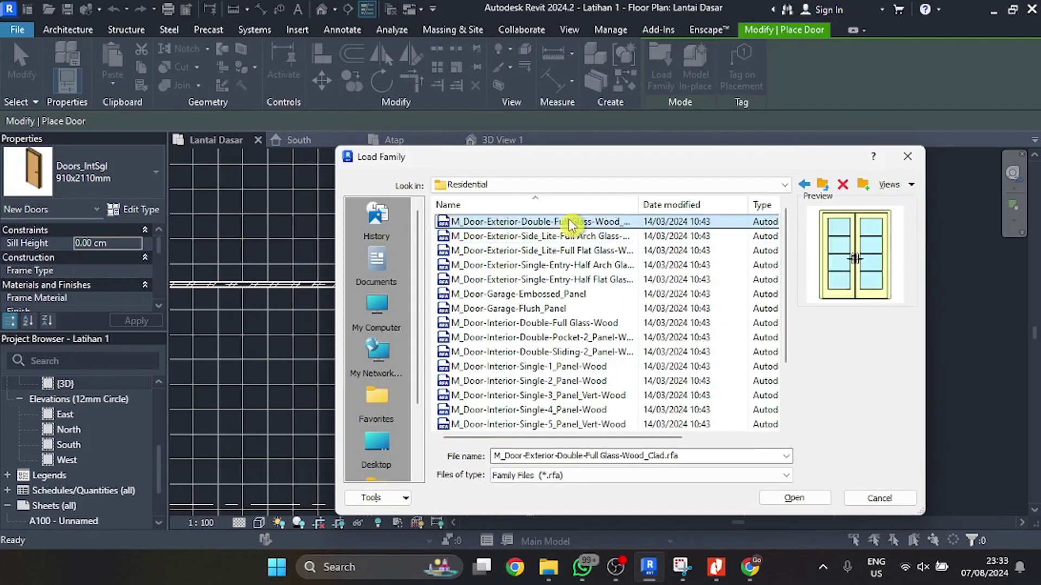
# - Load the M_Door-Interior-Single-Full Glass-Wood door family from the Residential folder, leaving the type list at its defaults
pyautogui.press('Down')
pyautogui.press('Down')
pyautogui.press('Down')
pyautogui.press('Down')
pyautogui.press('Down')
pyautogui.press('Down')
pyautogui.press('Down')
pyautogui.press('Down')
pyautogui.press('Down')
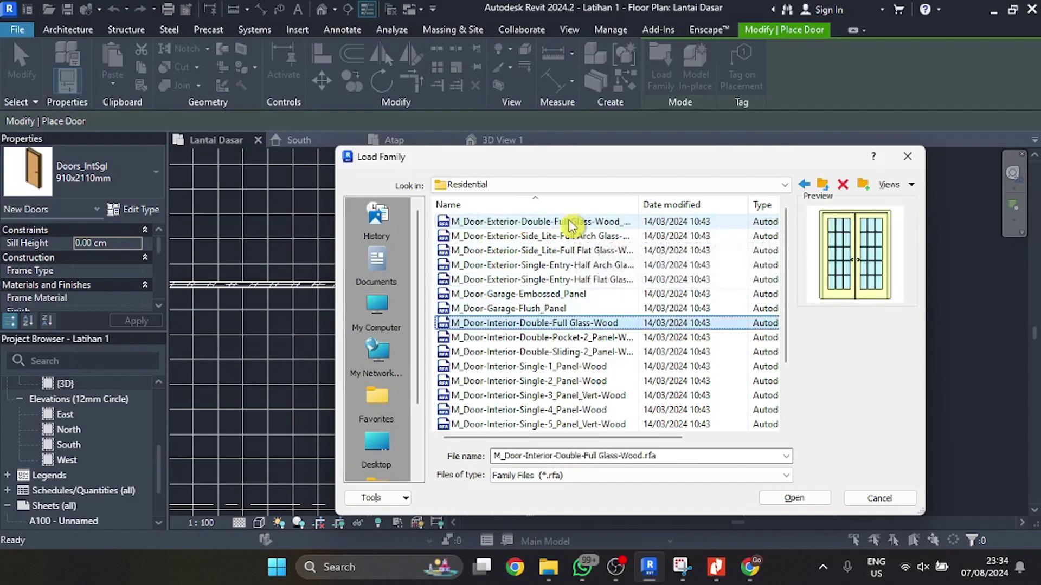
pyautogui.press('Down')
pyautogui.press('Down')
pyautogui.press('Down')
pyautogui.press('Down')
pyautogui.press('Down')
pyautogui.press('Down')
pyautogui.press('Down')
pyautogui.press('Down')
pyautogui.press('Down')
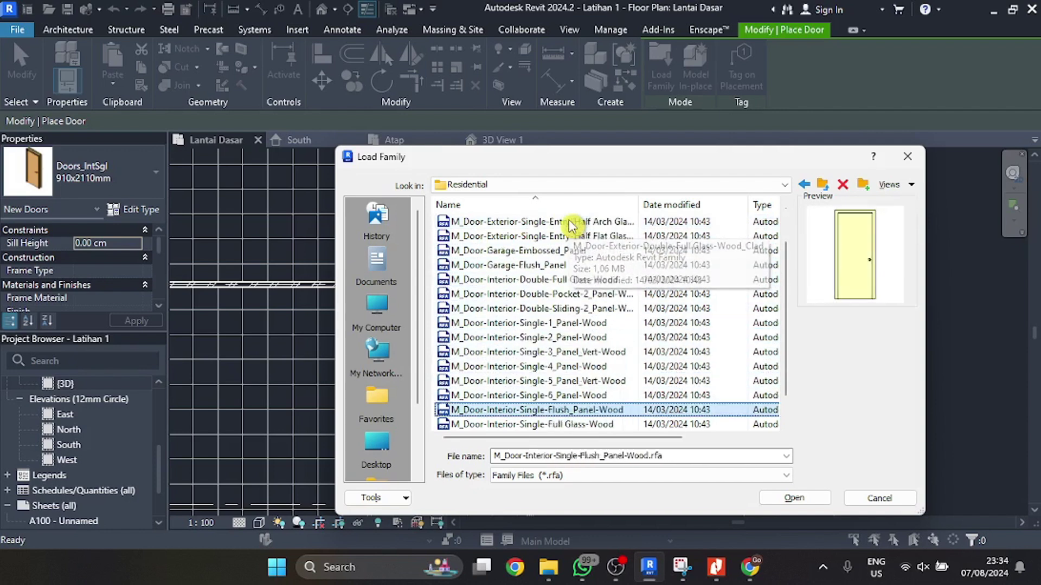
pyautogui.press('Up')
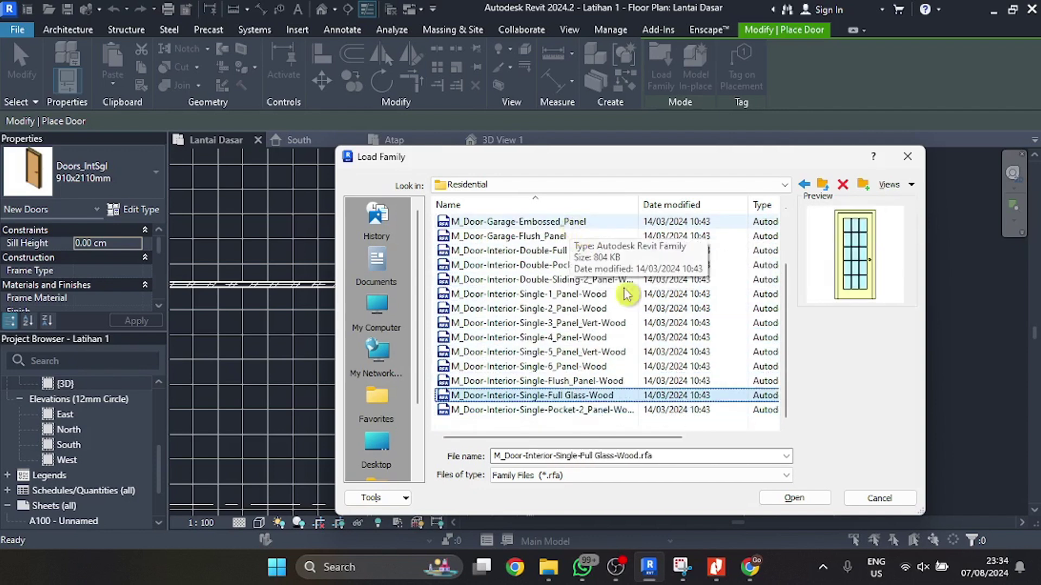
pyautogui.click(795, 498)
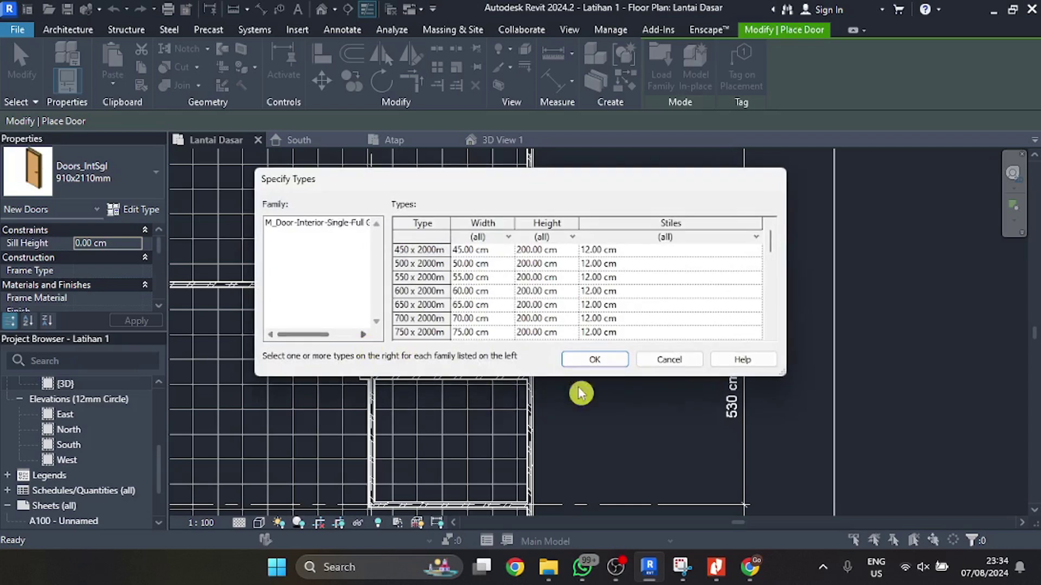
pyautogui.click(599, 360)
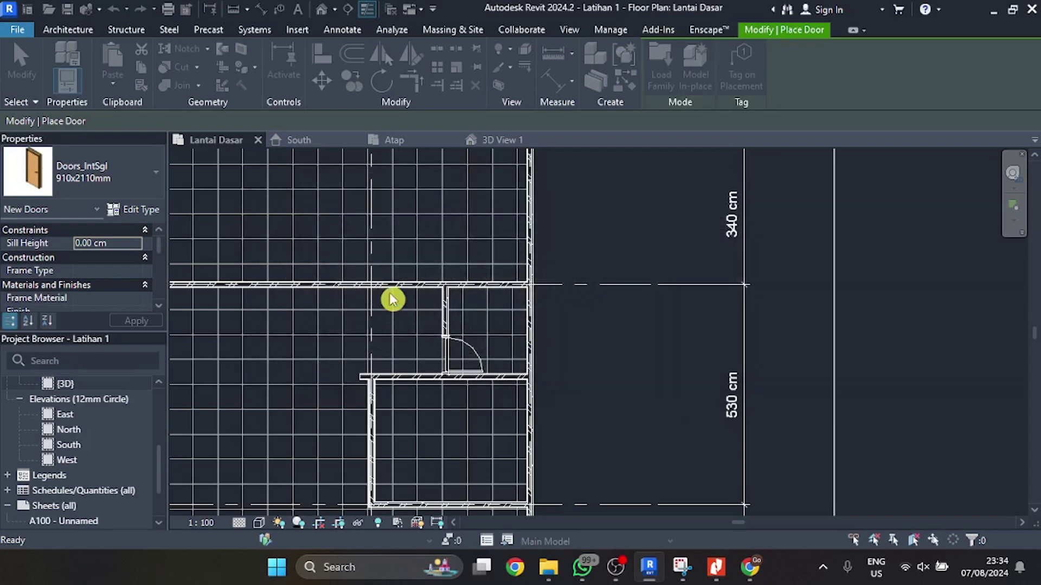
# - Place the full-glass single door in the wall along grid line E, just beside the small room's partition wall
pyautogui.click(419, 284)
pyautogui.scroll(3, 417, 304)
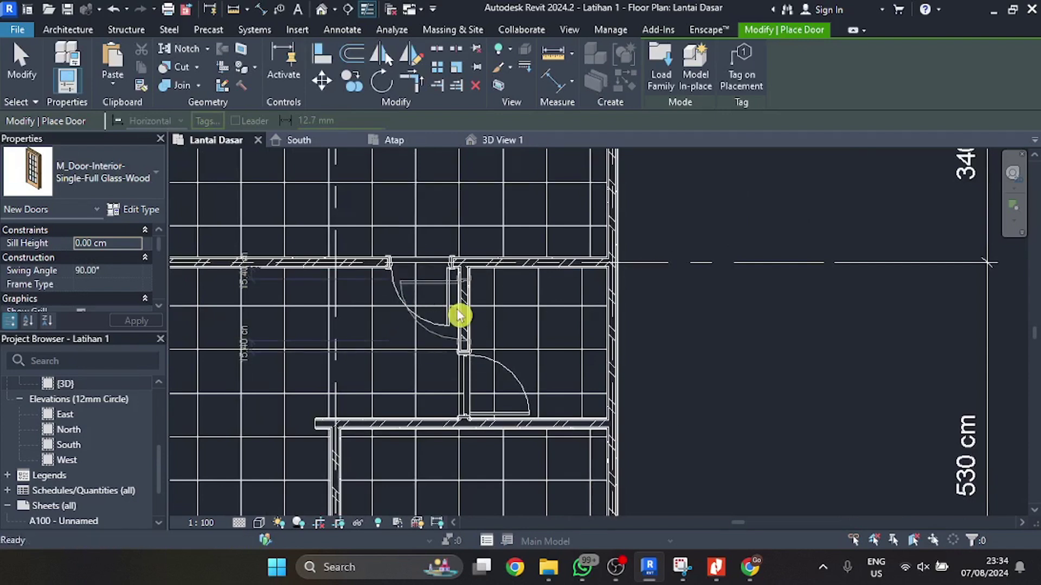
pyautogui.press('Escape')
# - Switch to DWI UTAMA.pdf in Nitro Pro, examine the rear glass wall in the ground-floor 3D view, and return to Revit
pyautogui.scroll(-2, 651, 265)
pyautogui.scroll(-3, 645, 276)
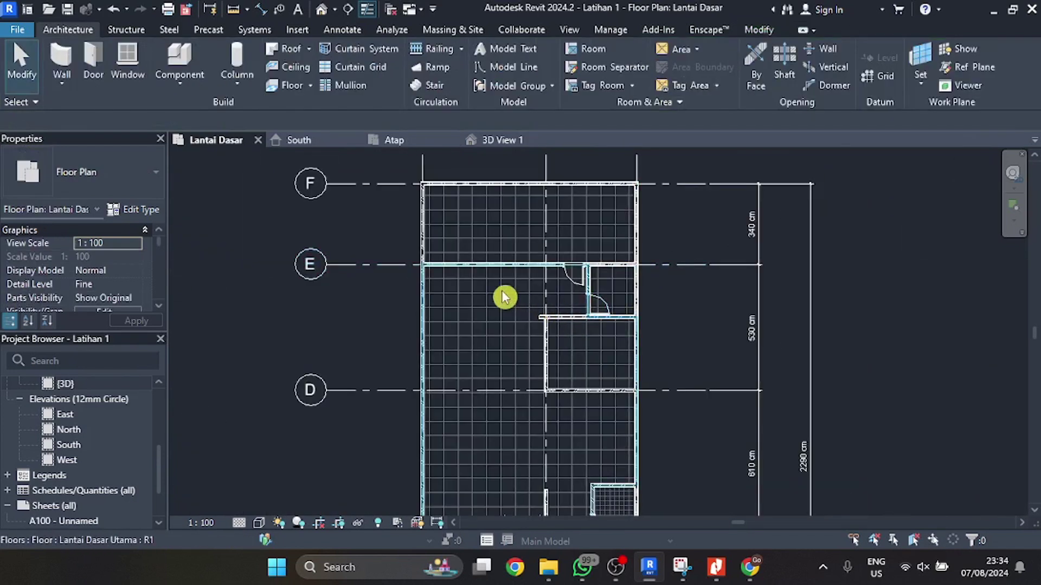
pyautogui.scroll(2, 523, 263)
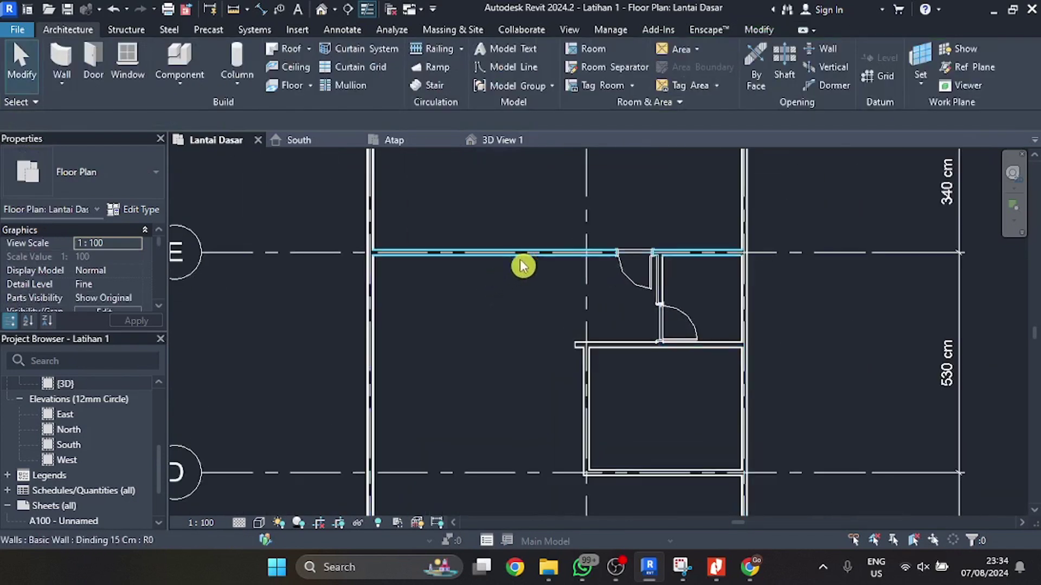
pyautogui.click(717, 568)
pyautogui.scroll(-2, 475, 293)
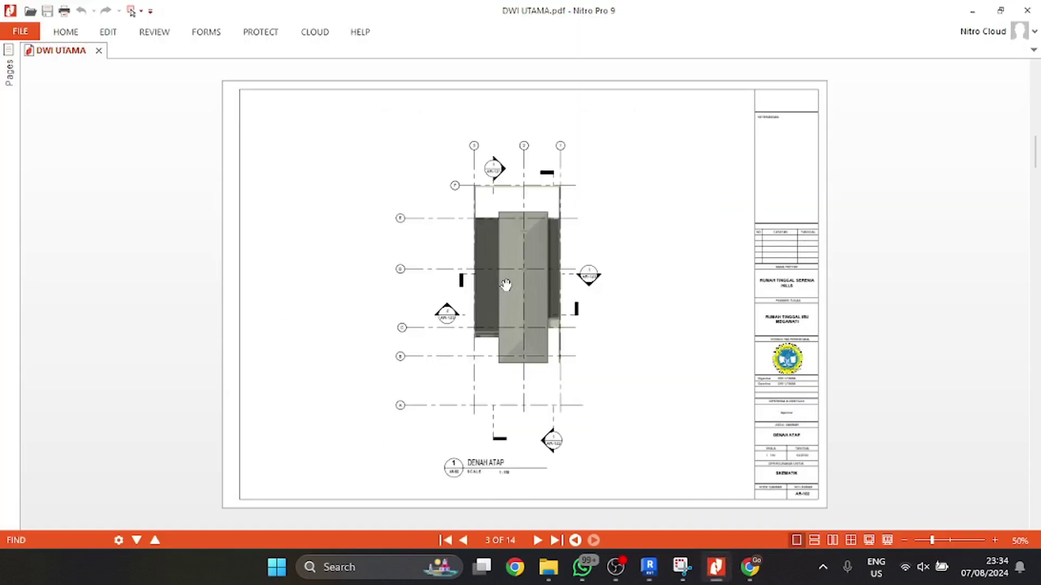
pyautogui.scroll(2, 505, 285)
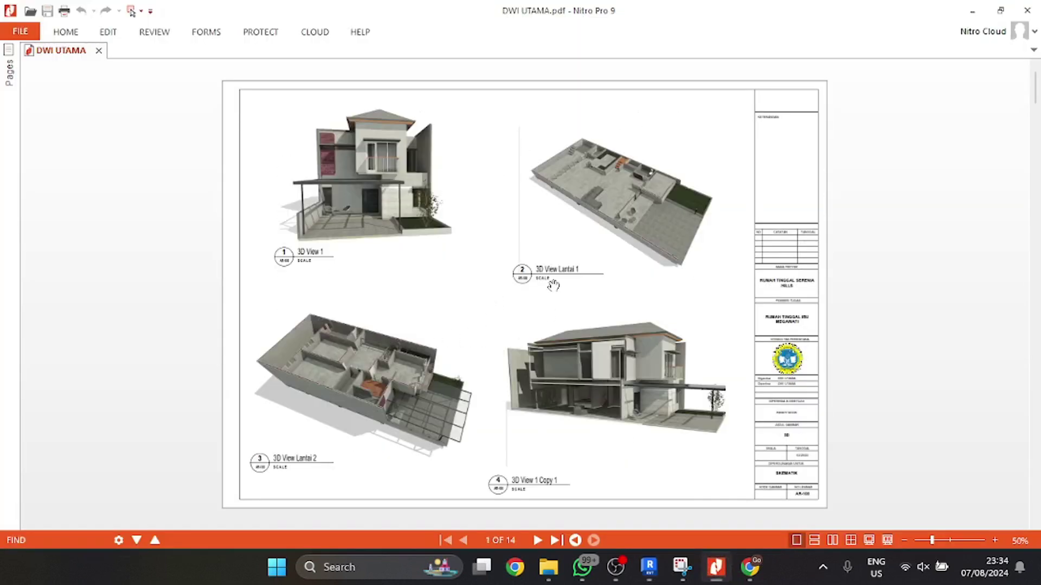
pyautogui.keyDown('ctrl'); pyautogui.scroll(5, 566, 174); pyautogui.keyUp('ctrl')
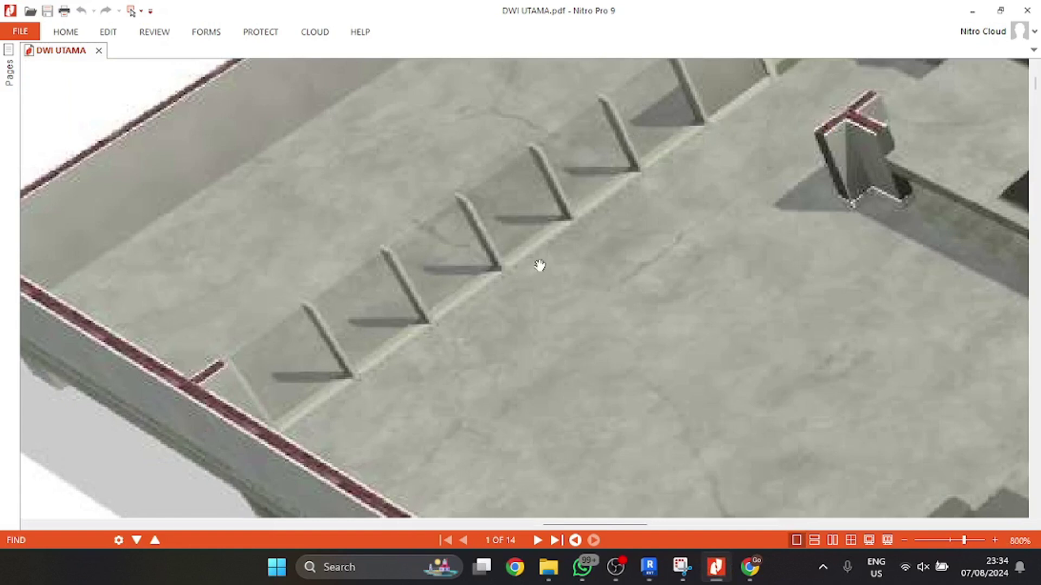
pyautogui.moveTo(539, 265); pyautogui.dragTo(407, 372)
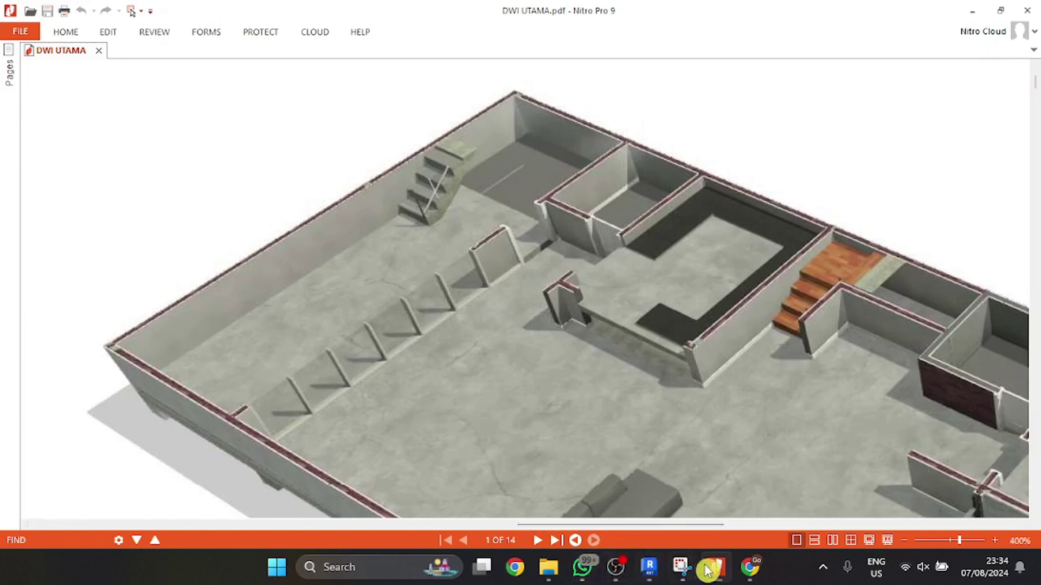
pyautogui.click(649, 567)
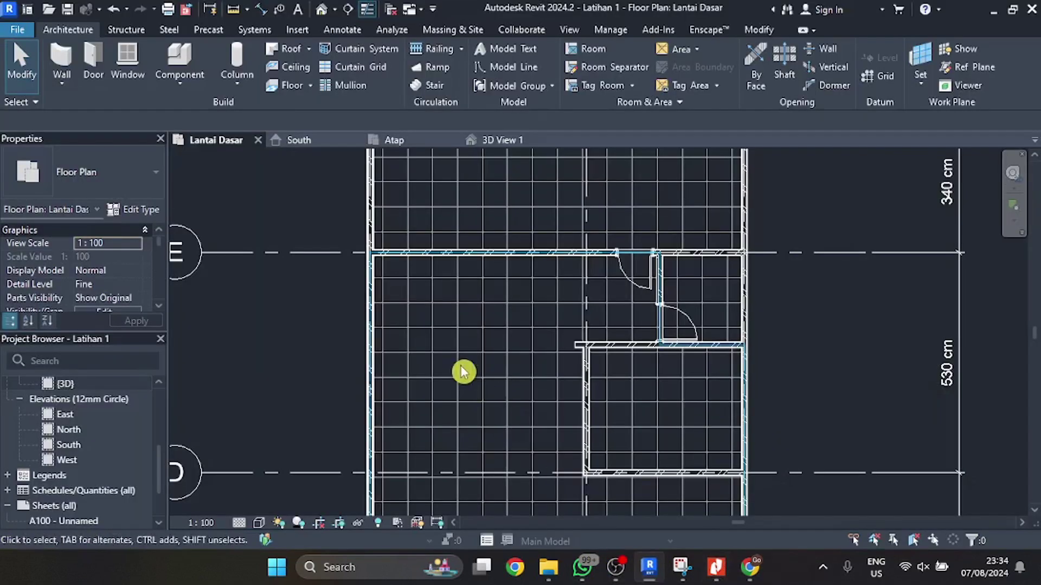
# - Draw a Curtain_Wall-Exterior_Glazing curtain wall about 470 cm long along the grid line E wall, between the outer wall at grid 3 and the glass door
pyautogui.scroll(-2, 325, 370)
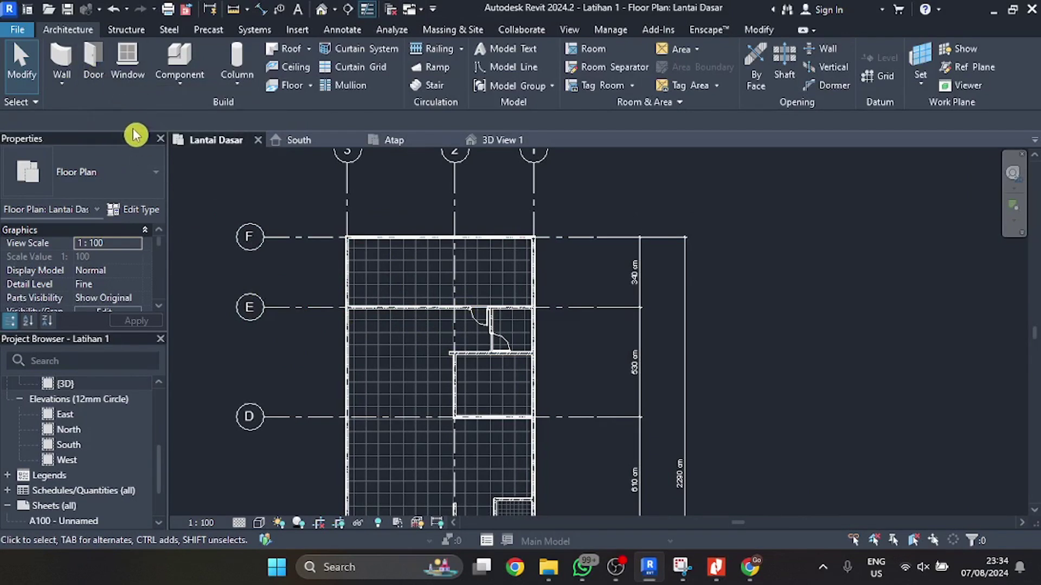
pyautogui.click(71, 66)
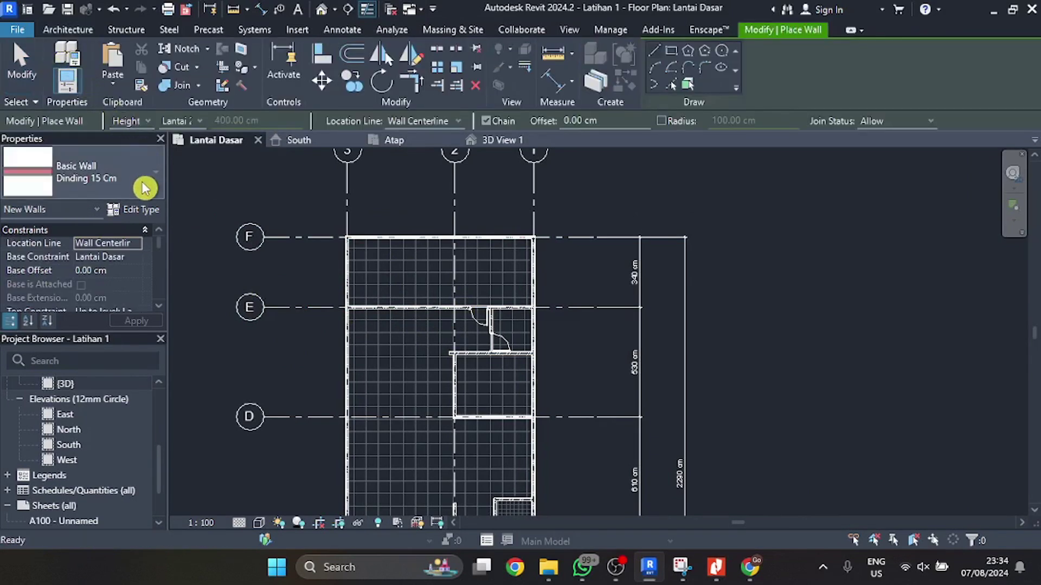
pyautogui.click(145, 188)
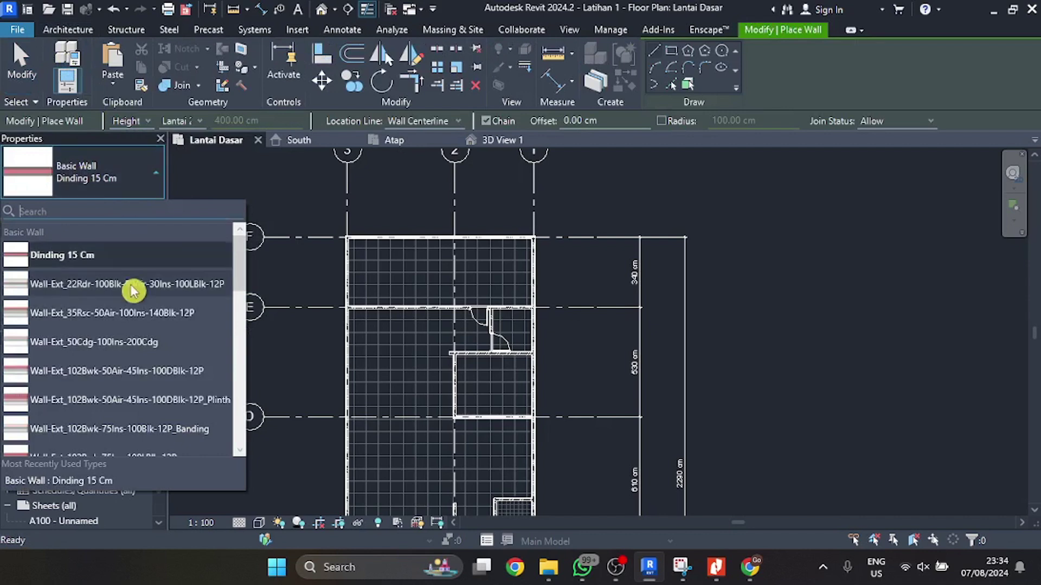
pyautogui.scroll(-10, 119, 298)
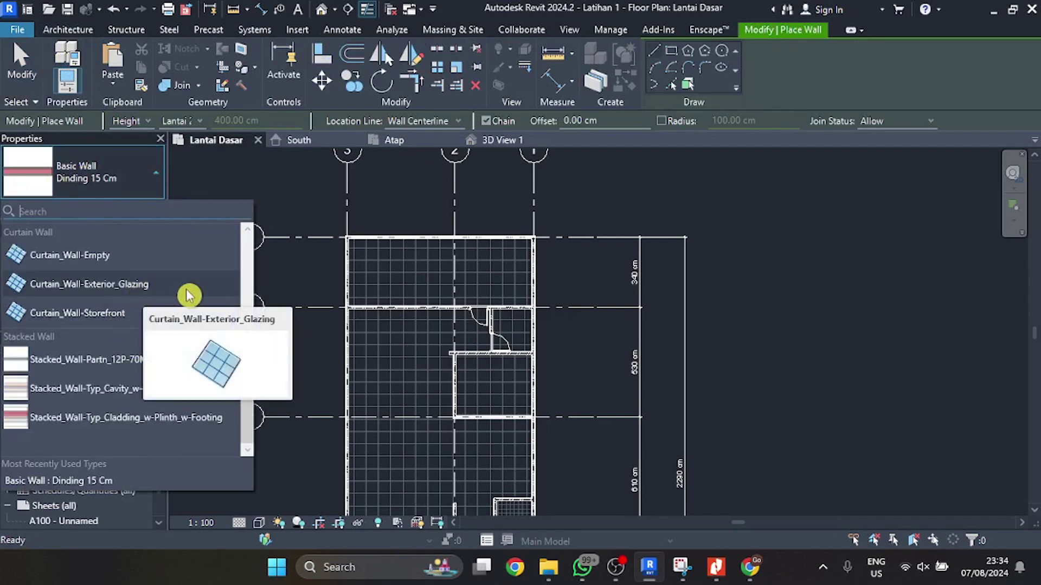
pyautogui.press('Escape')
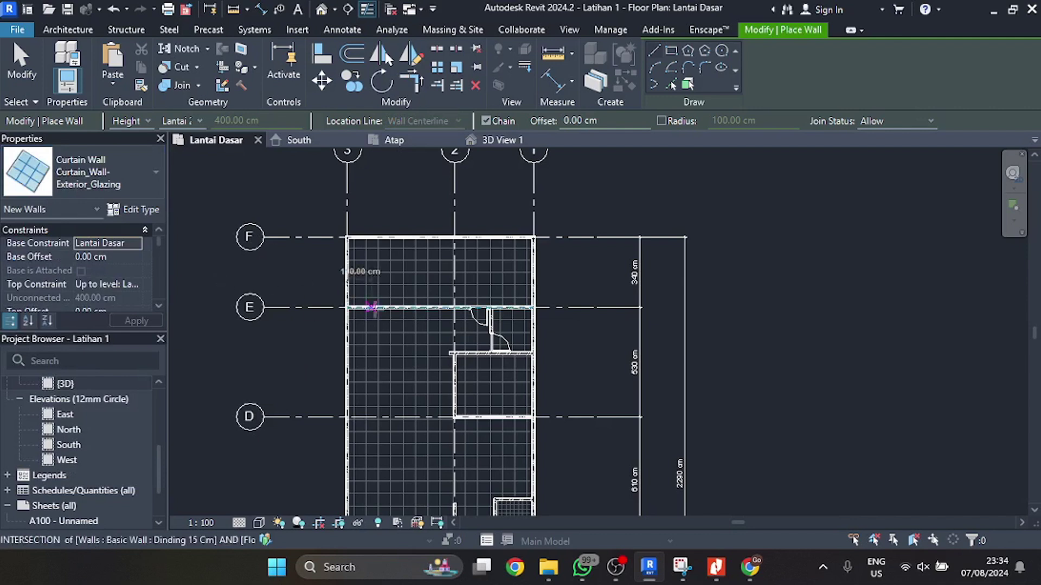
pyautogui.scroll(4, 358, 307)
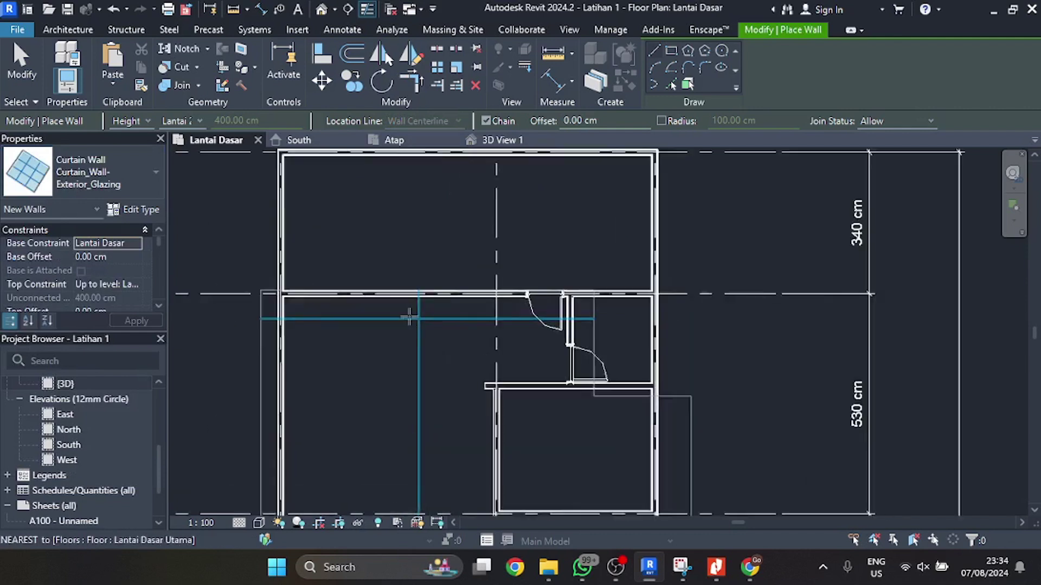
pyautogui.click(296, 290)
pyautogui.click(544, 290)
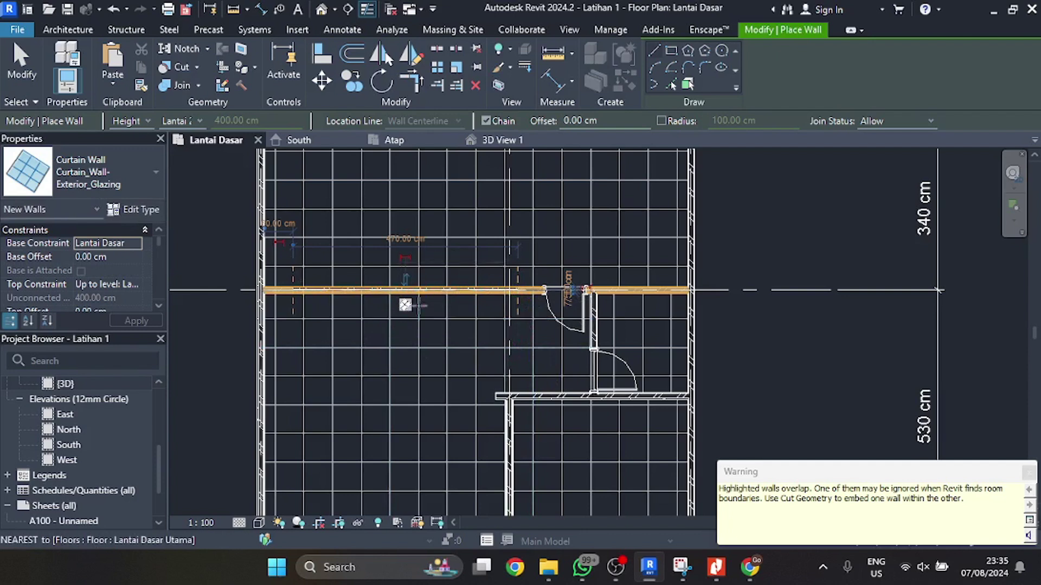
pyautogui.press('Escape')
pyautogui.press('Escape')
# - Duplicate the new curtain wall's type and name the copy Kaca Belakang
pyautogui.click(480, 293)
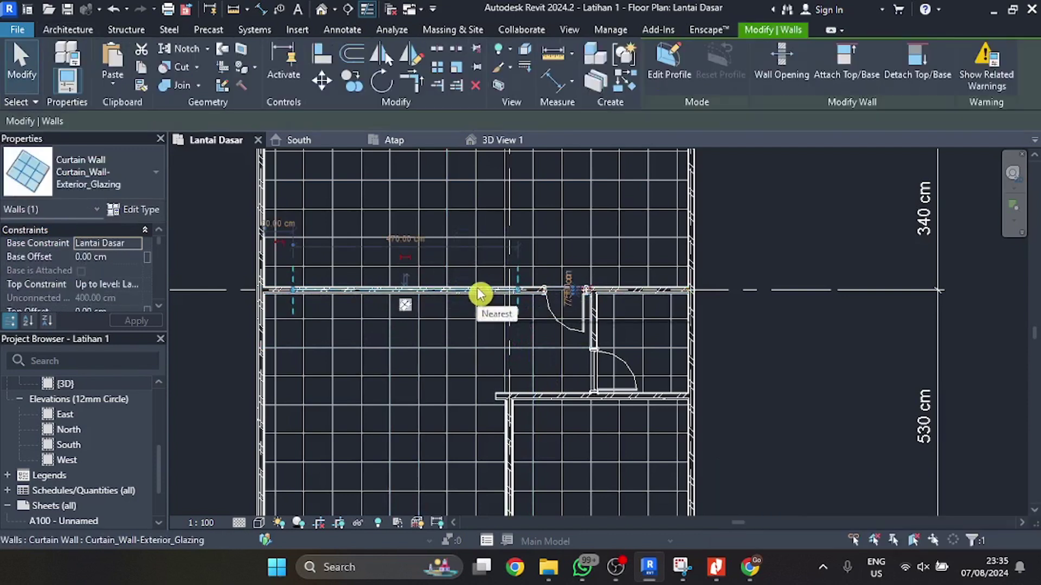
pyautogui.click(140, 209)
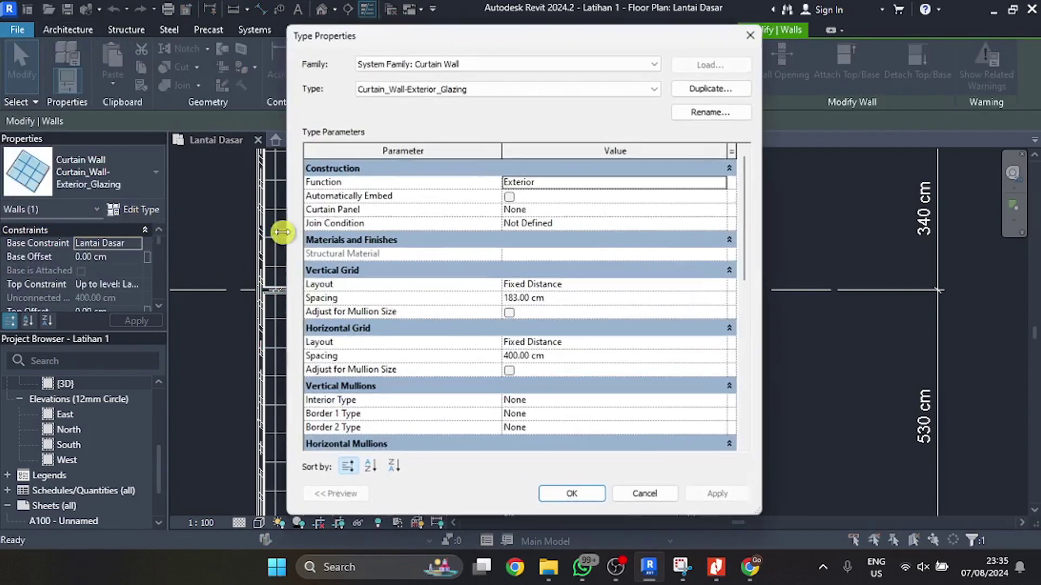
pyautogui.click(702, 90)
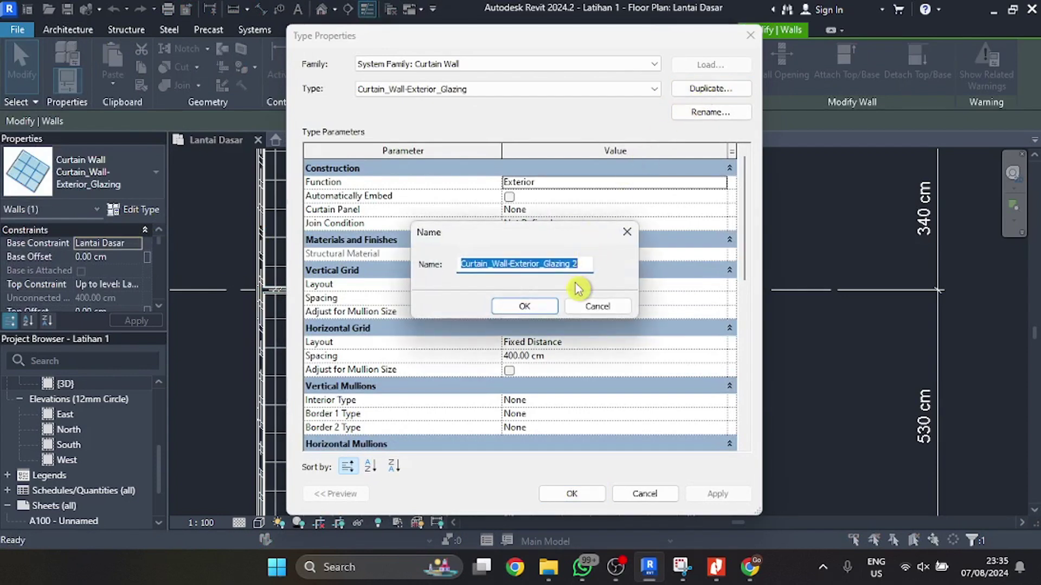
pyautogui.write('Kaca Belakang')
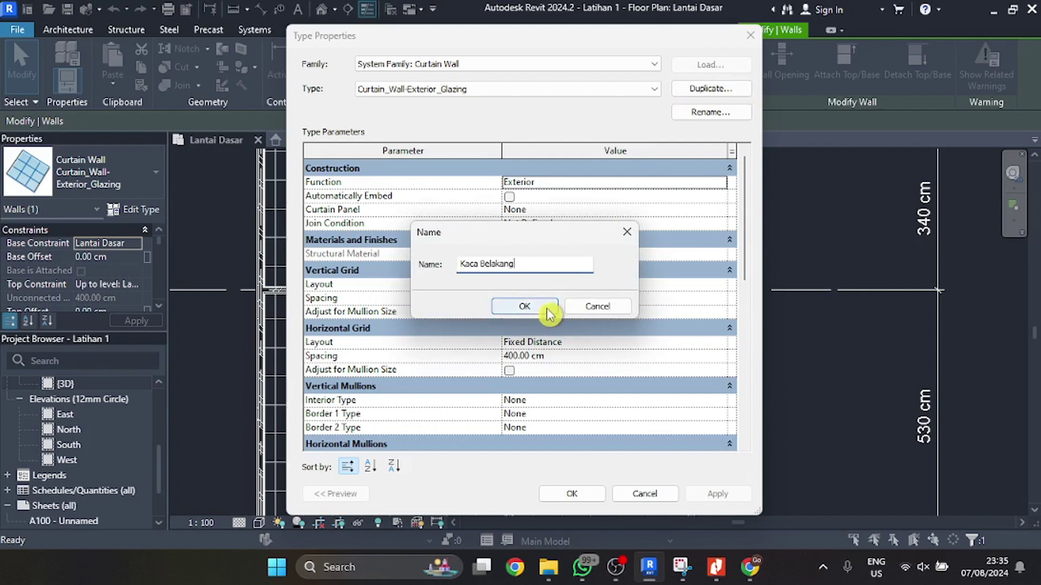
pyautogui.click(528, 308)
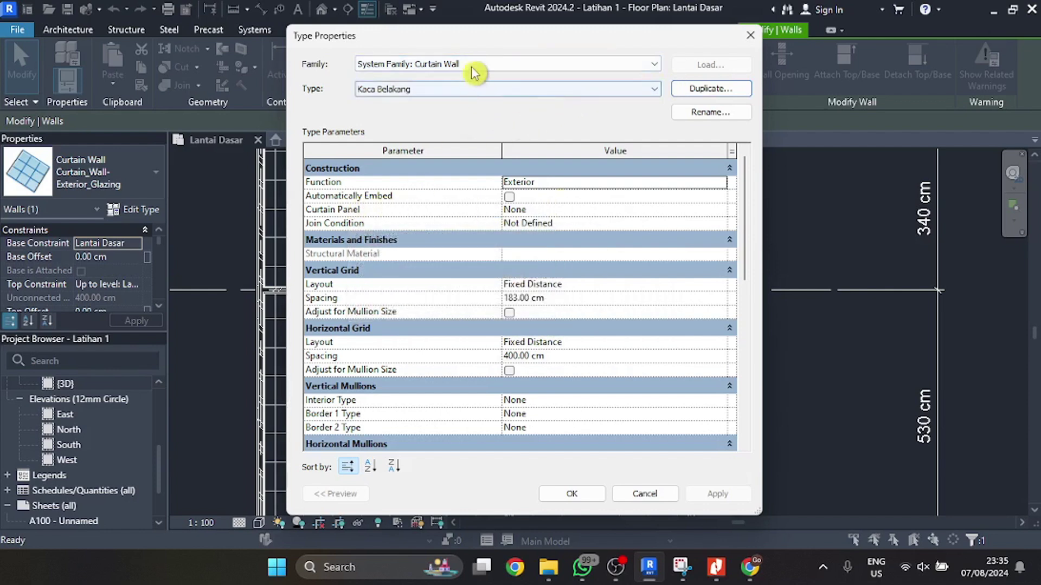
# - Enable Automatically Embed for the Kaca Belakang curtain wall type and apply the change
pyautogui.moveTo(488, 35); pyautogui.dragTo(852, 37)
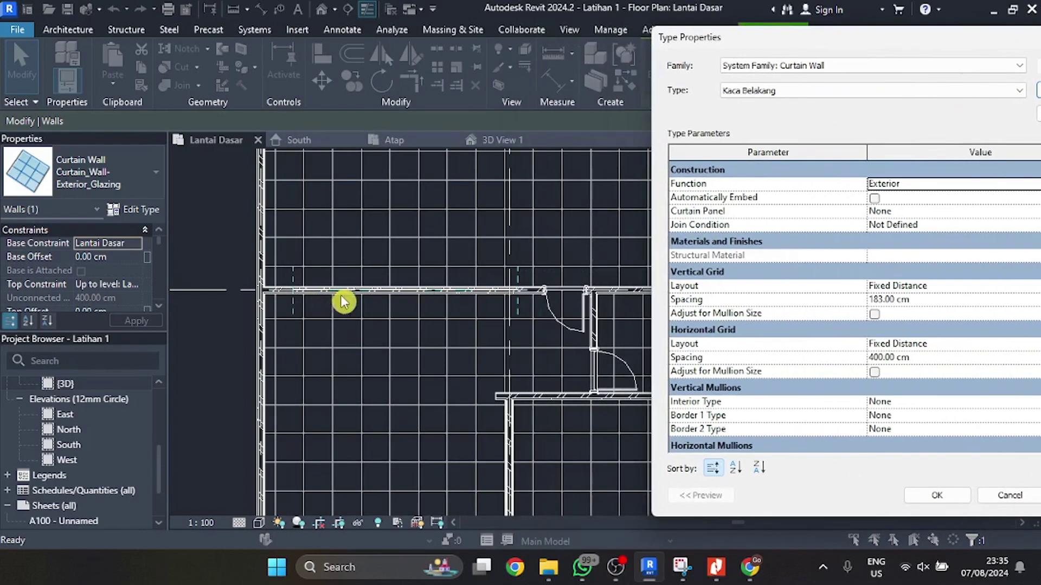
pyautogui.click(875, 198)
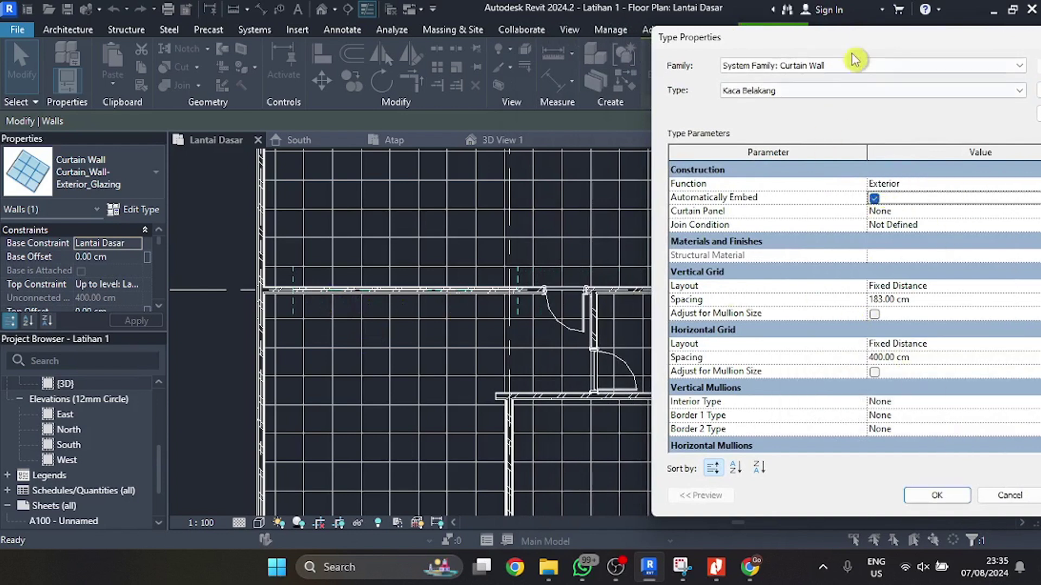
pyautogui.moveTo(865, 51); pyautogui.dragTo(726, 54)
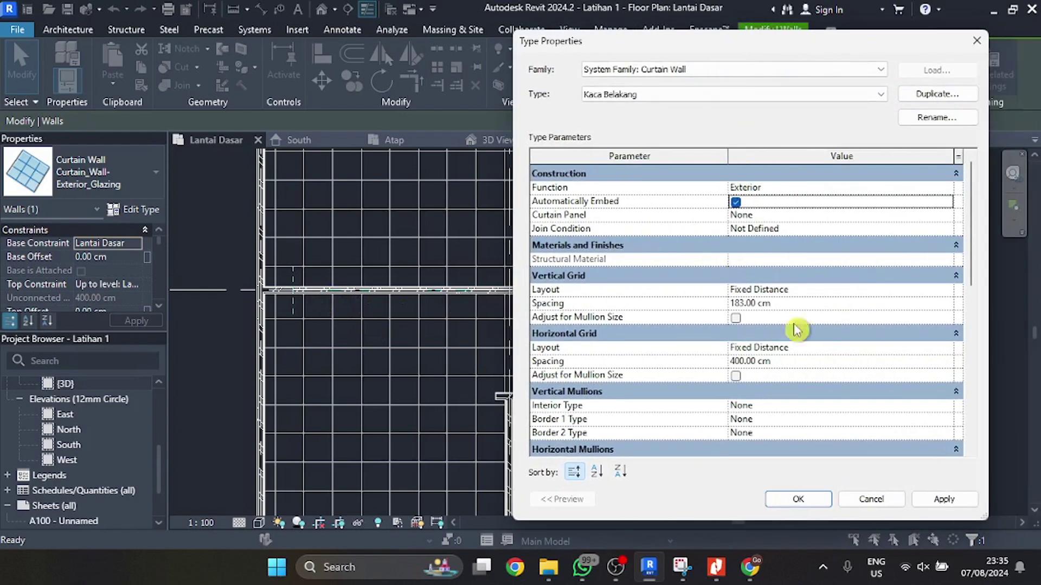
pyautogui.click(954, 499)
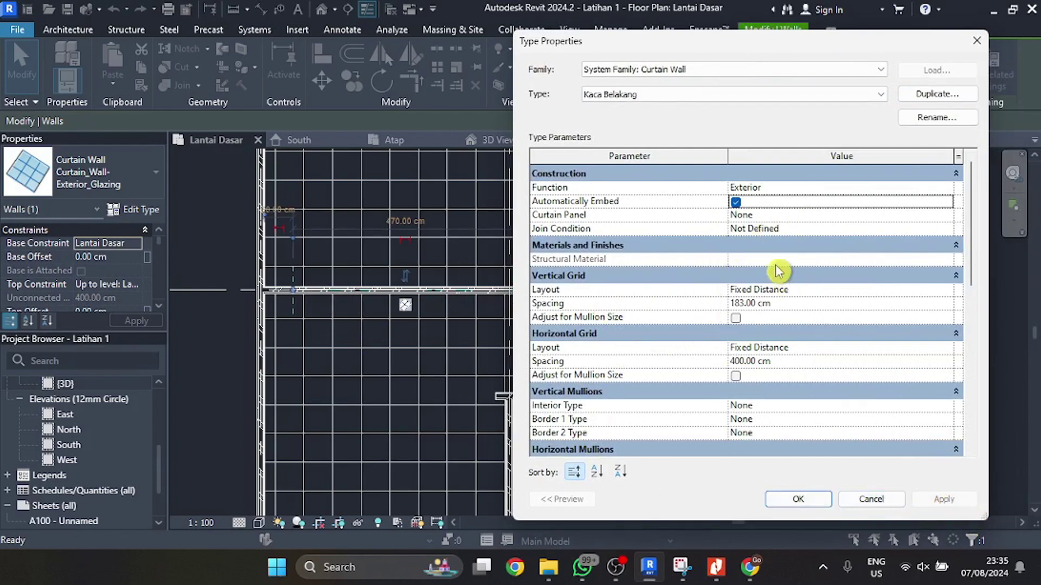
# - Set the Kaca Belakang type's Curtain Panel to System Panel : Glazed
pyautogui.click(772, 215)
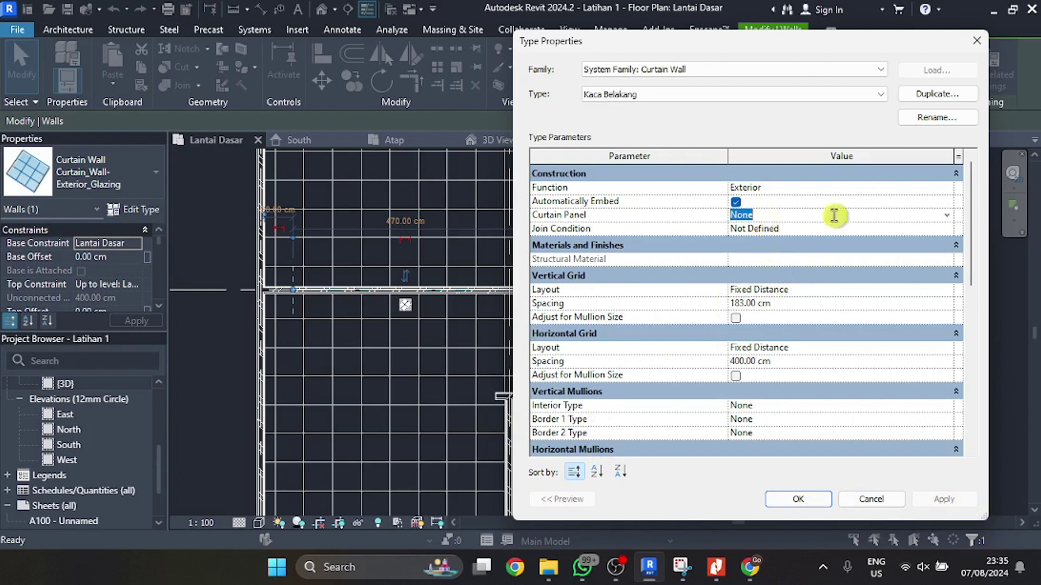
pyautogui.click(953, 217)
pyautogui.scroll(-8, 824, 262)
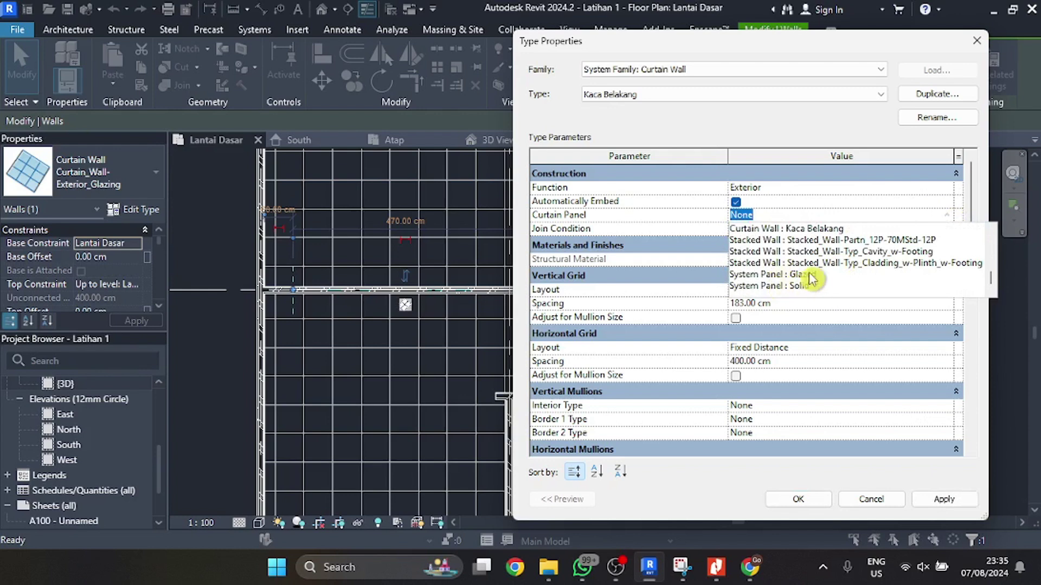
pyautogui.click(779, 275)
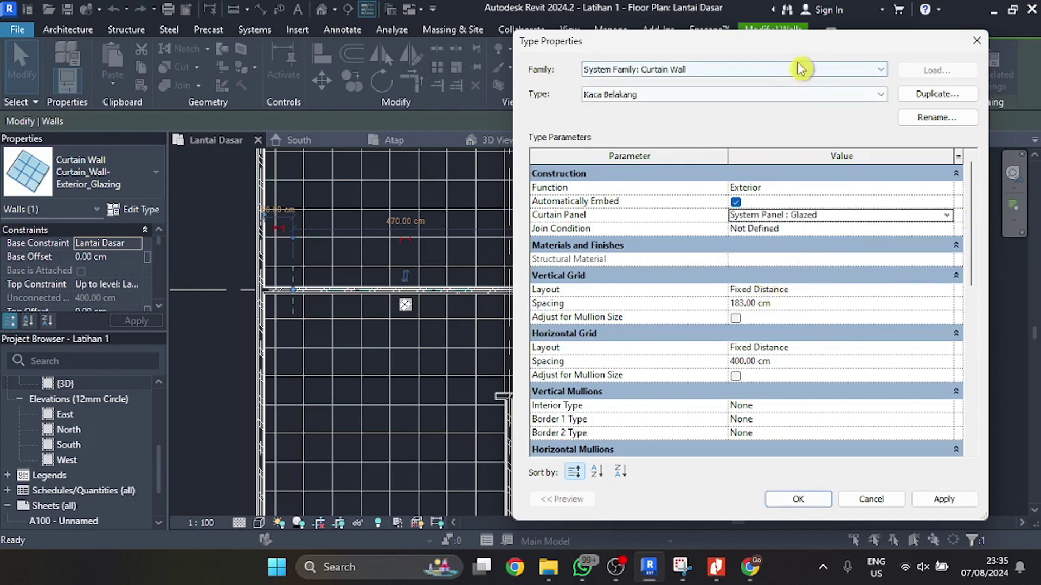
pyautogui.moveTo(805, 55); pyautogui.dragTo(640, 57)
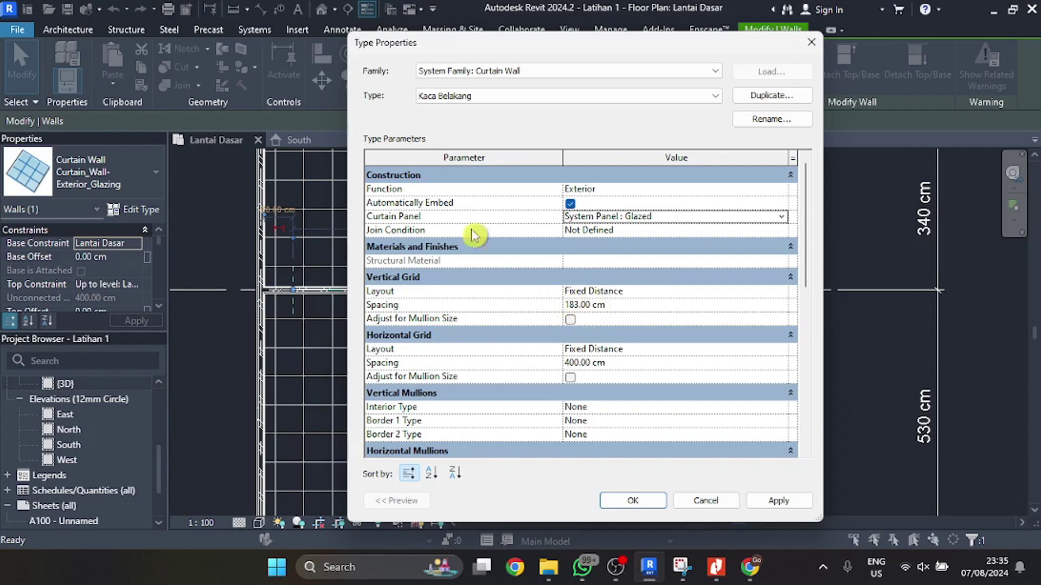
# - Switch to the DWI UTAMA PDF in Nitro Pro, examine the rear glazed wall in its 3D views, and return to Revit
pyautogui.click(716, 569)
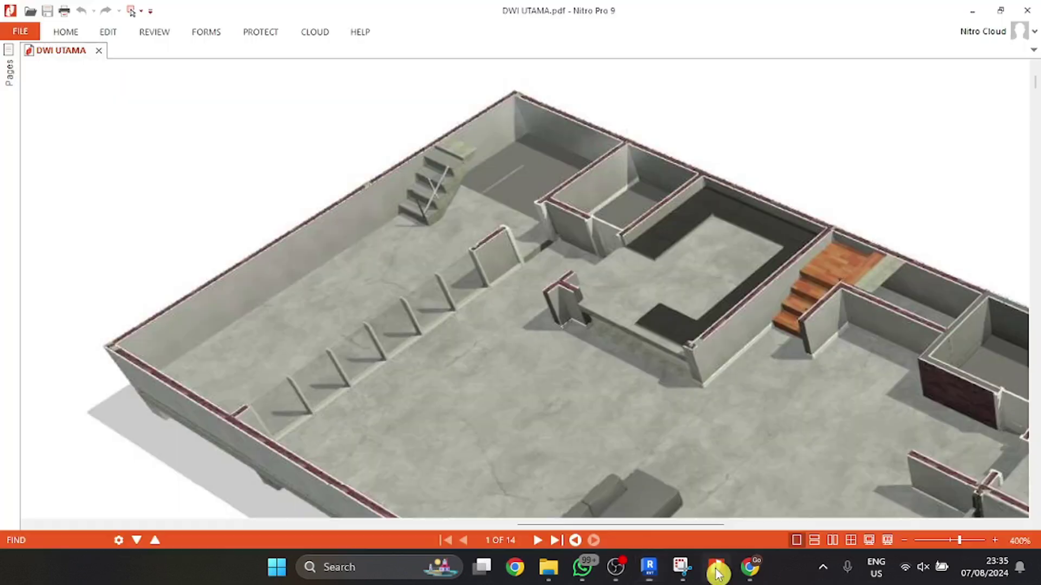
pyautogui.scroll(-3, 515, 254)
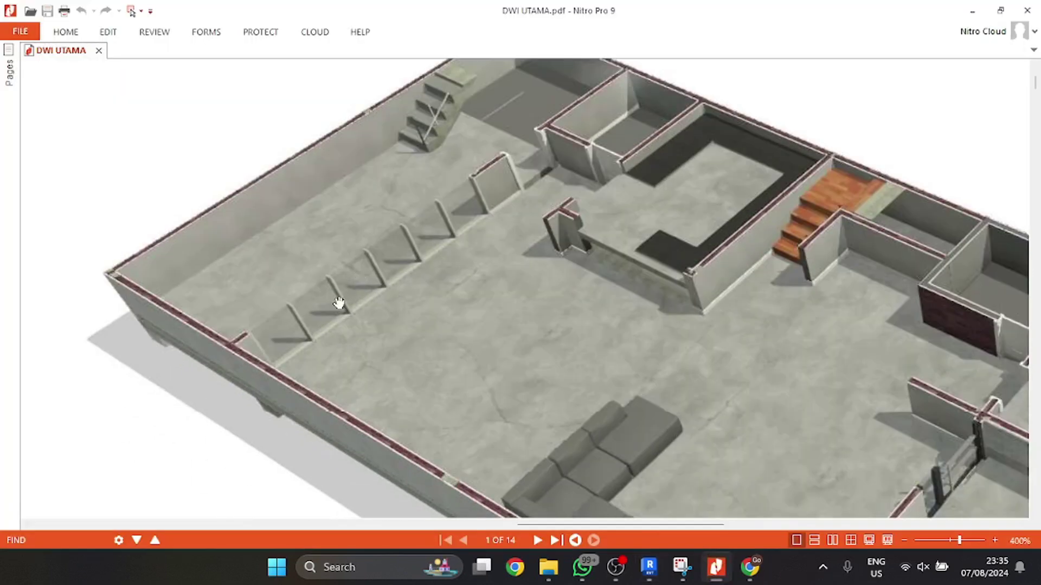
pyautogui.scroll(-15, 356, 288)
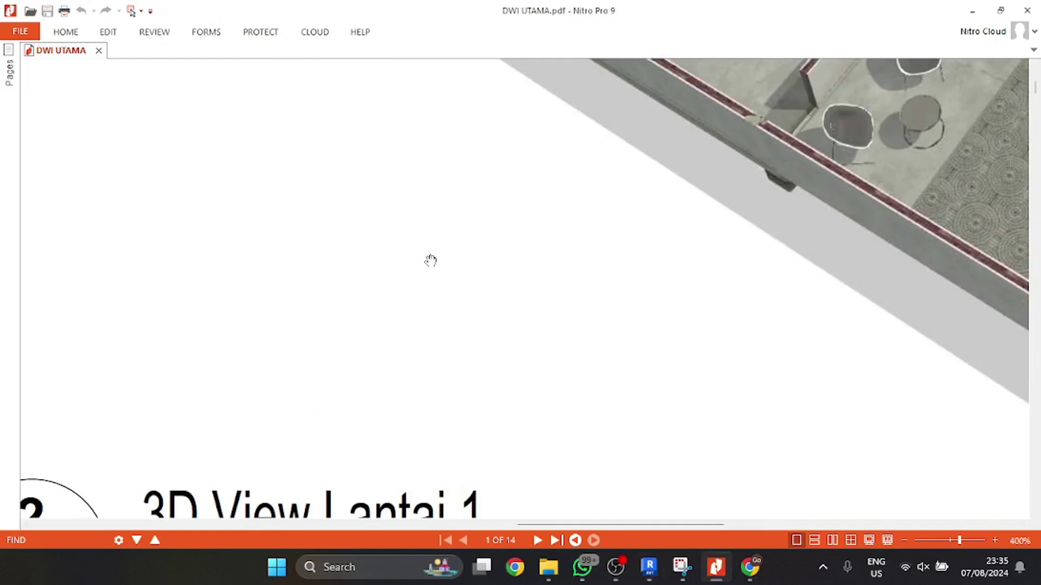
pyautogui.scroll(-15, 440, 257)
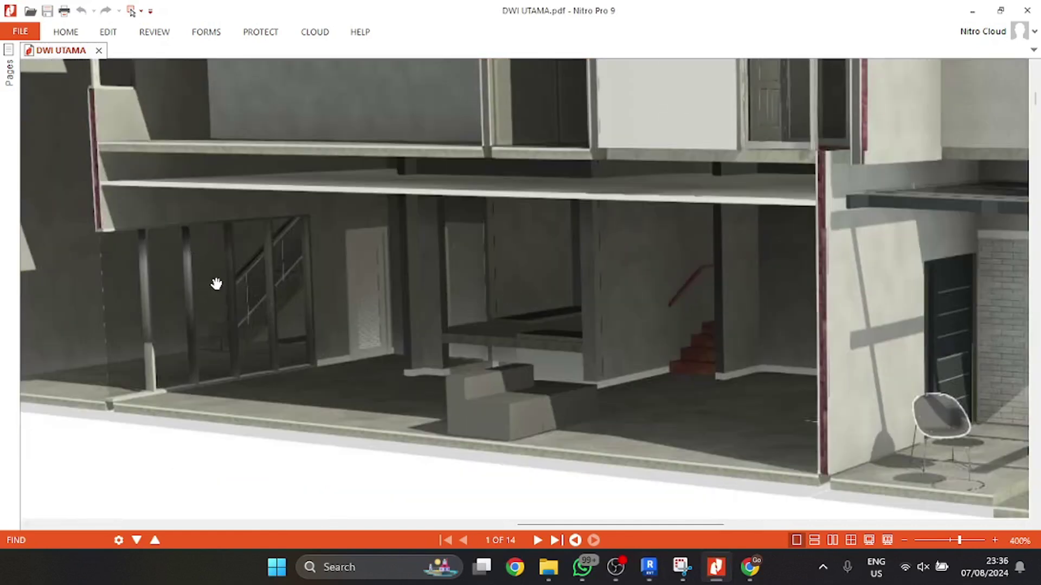
pyautogui.scroll(1, 216, 283)
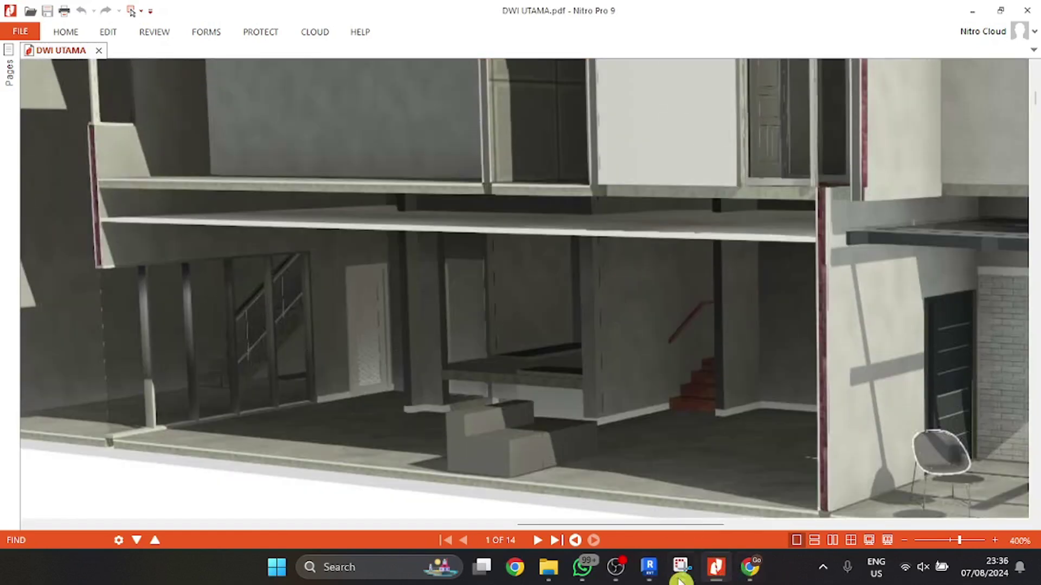
pyautogui.click(649, 567)
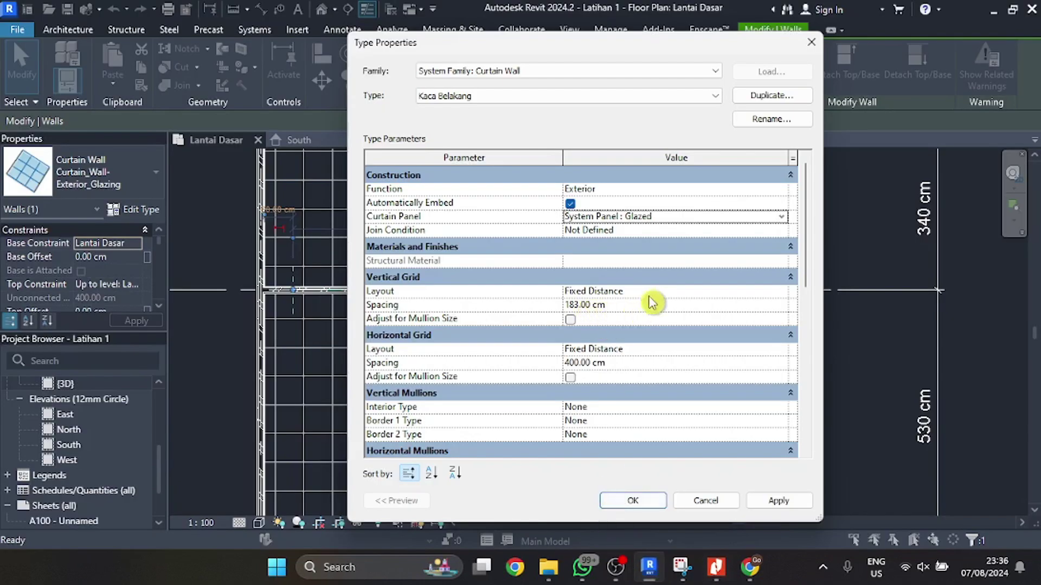
# - Set the Kaca Belakang type's vertical grid to Minimum Spacing at 100 cm and its horizontal grid layout to None
pyautogui.click(674, 291)
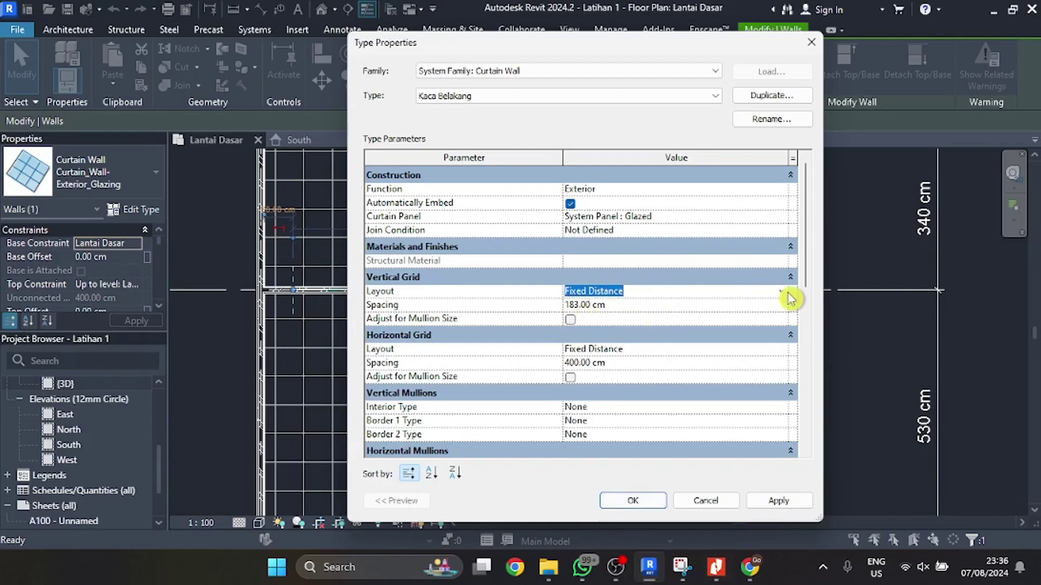
pyautogui.click(781, 293)
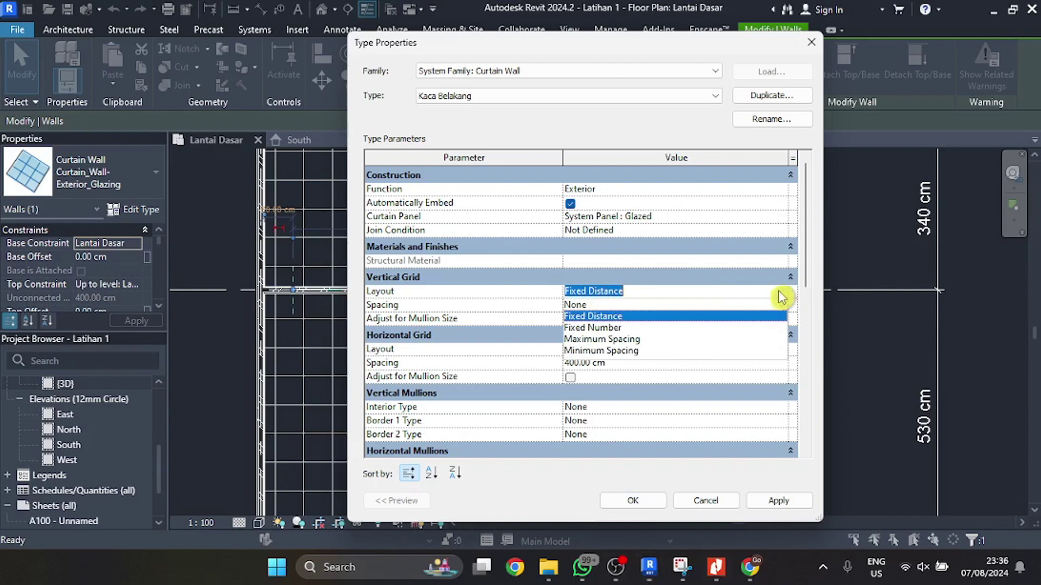
pyautogui.click(657, 351)
pyautogui.click(613, 305)
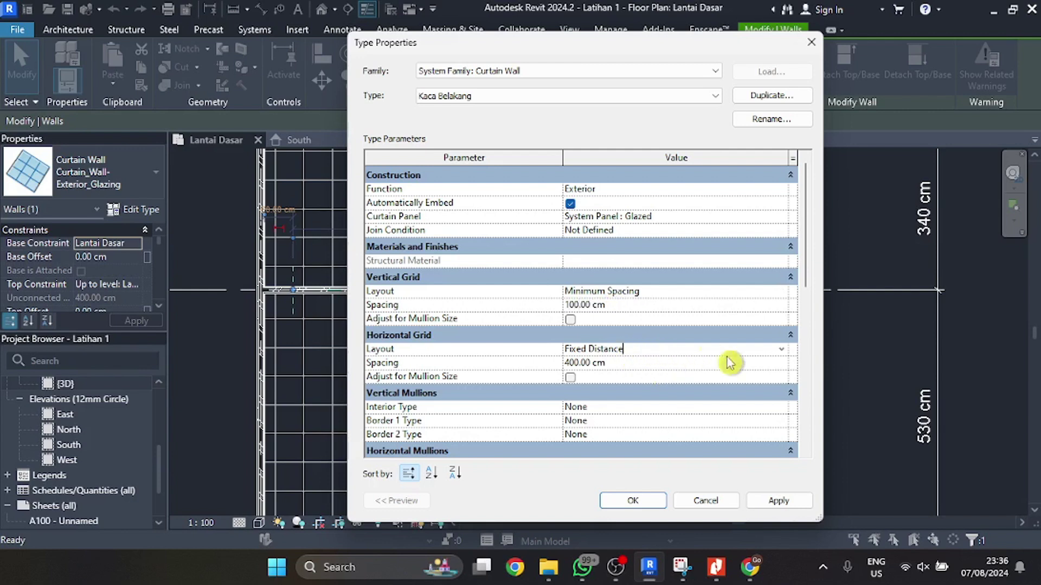
pyautogui.click(783, 351)
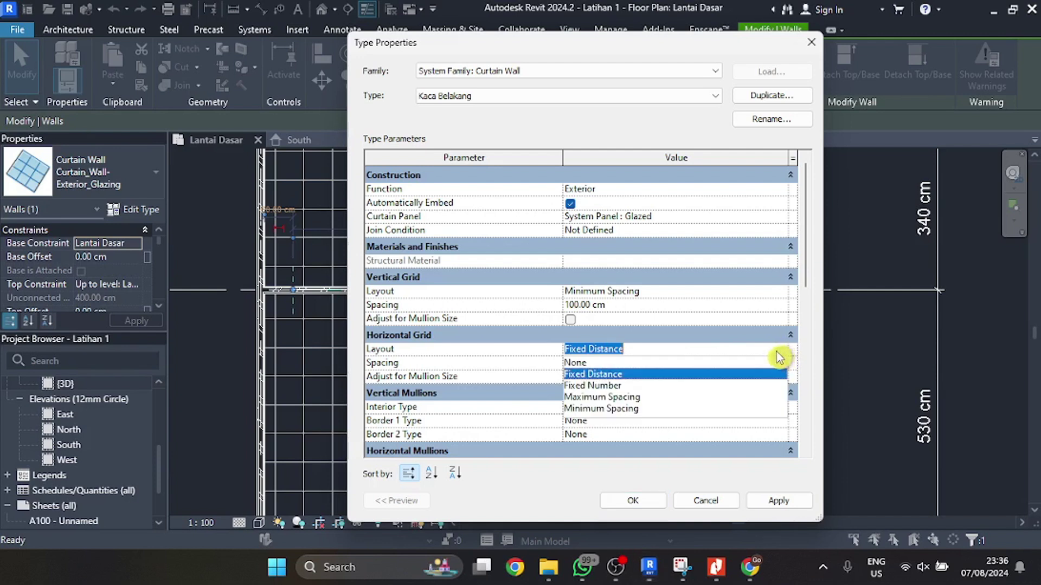
pyautogui.click(733, 359)
# - Set the interior type of the Kaca Belakang vertical mullions to Rectangular Mullion : 50x150mm
pyautogui.scroll(-1, 536, 369)
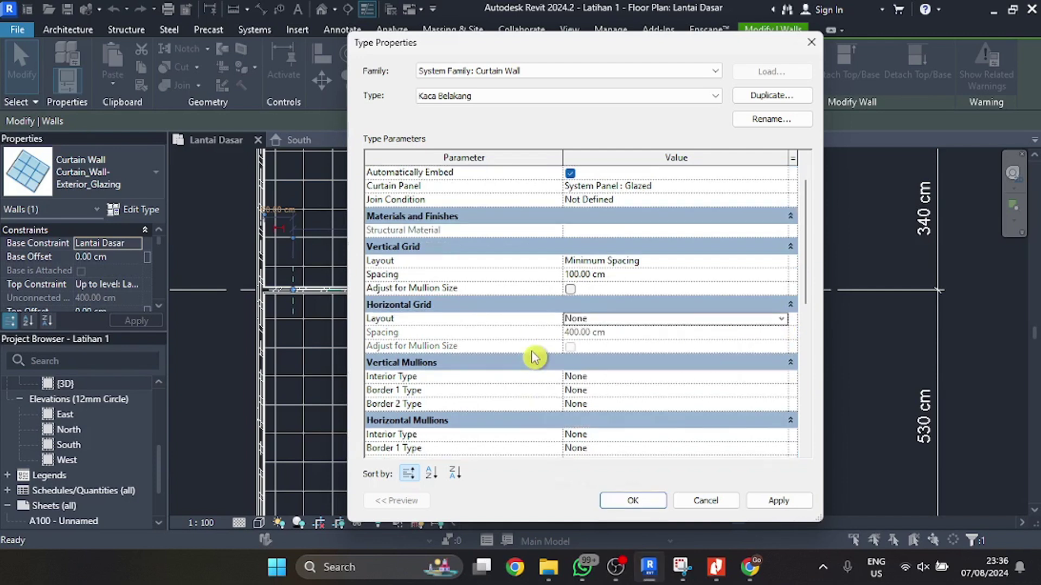
pyautogui.click(659, 376)
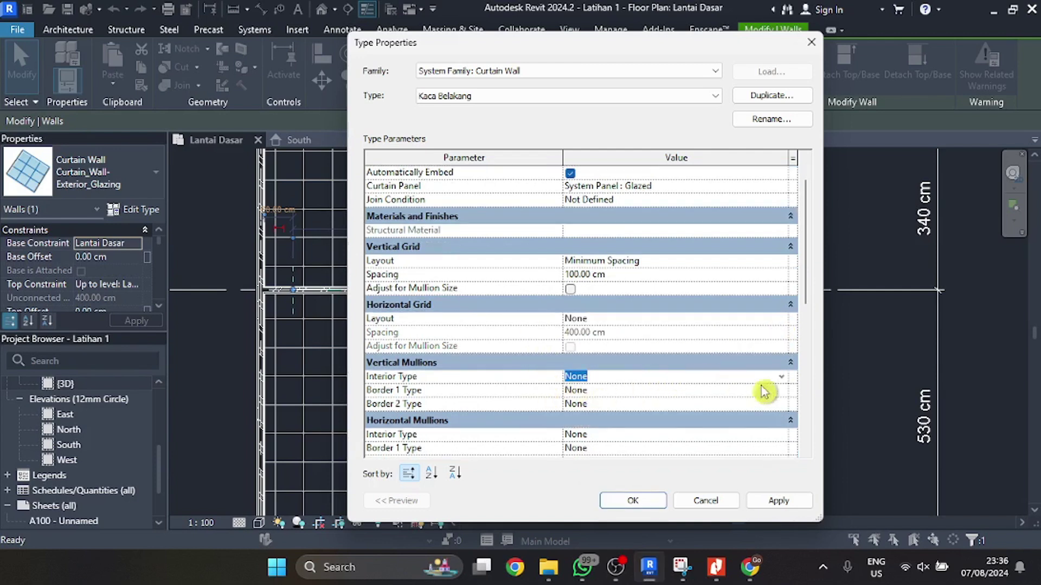
pyautogui.click(789, 380)
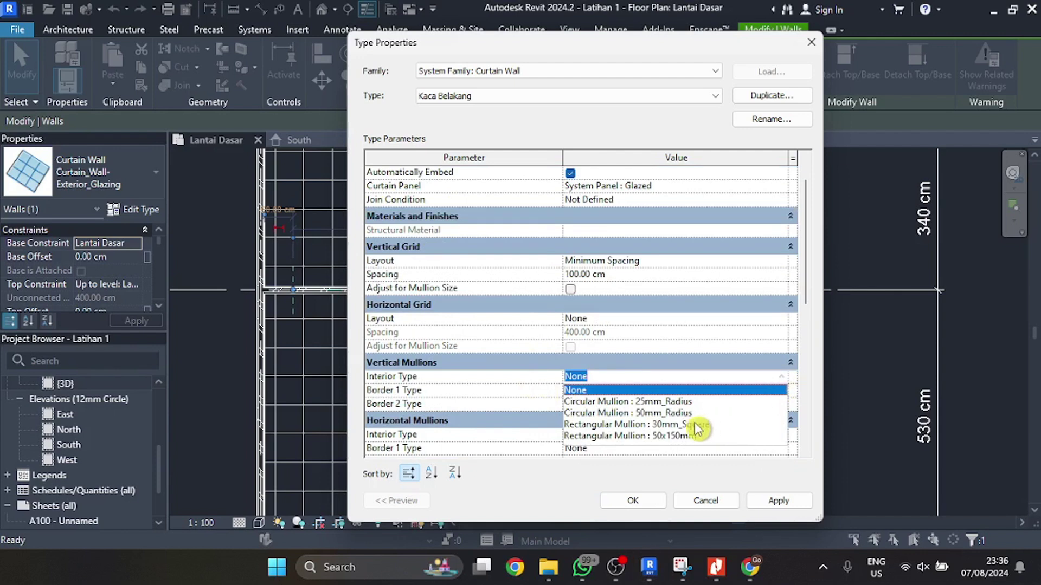
pyautogui.click(679, 436)
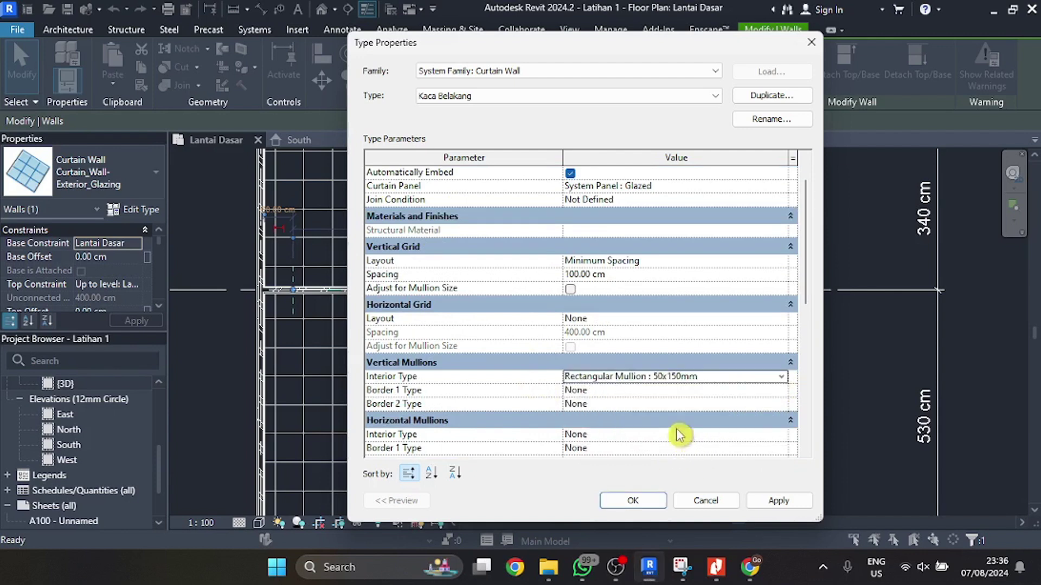
# - Set the vertical mullions' Border 1 and Border 2 types to Rectangular Mullion : 50x150mm
pyautogui.click(671, 392)
pyautogui.click(781, 391)
pyautogui.scroll(-3, 686, 447)
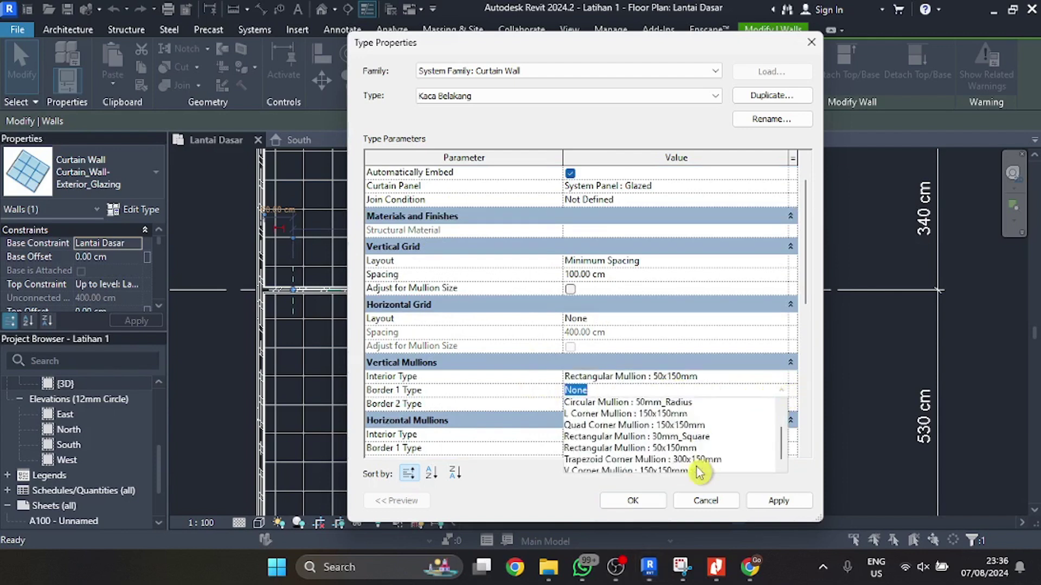
pyautogui.click(672, 439)
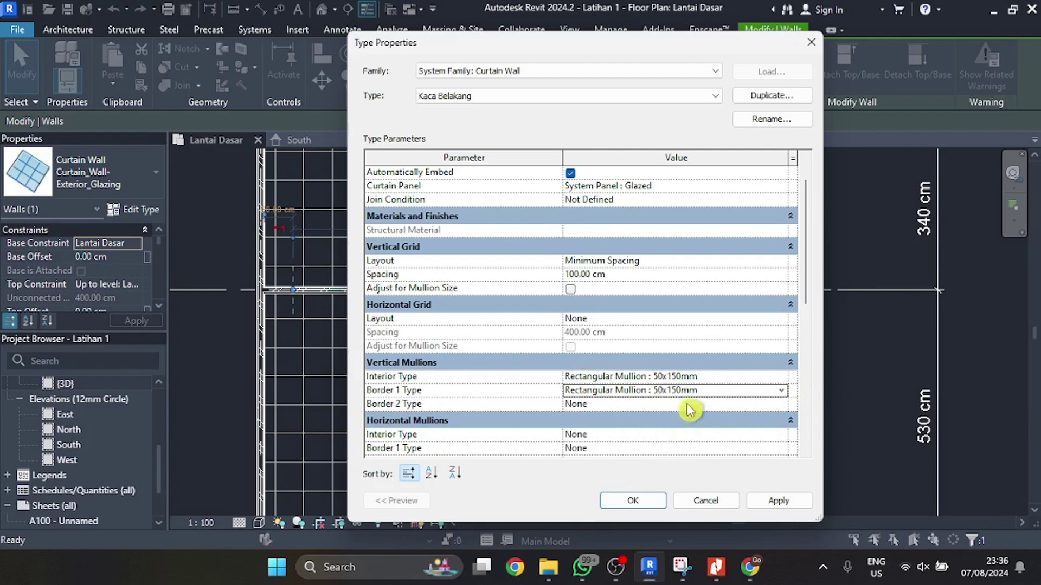
pyautogui.click(710, 391)
pyautogui.hotkey('ctrl', 'c')
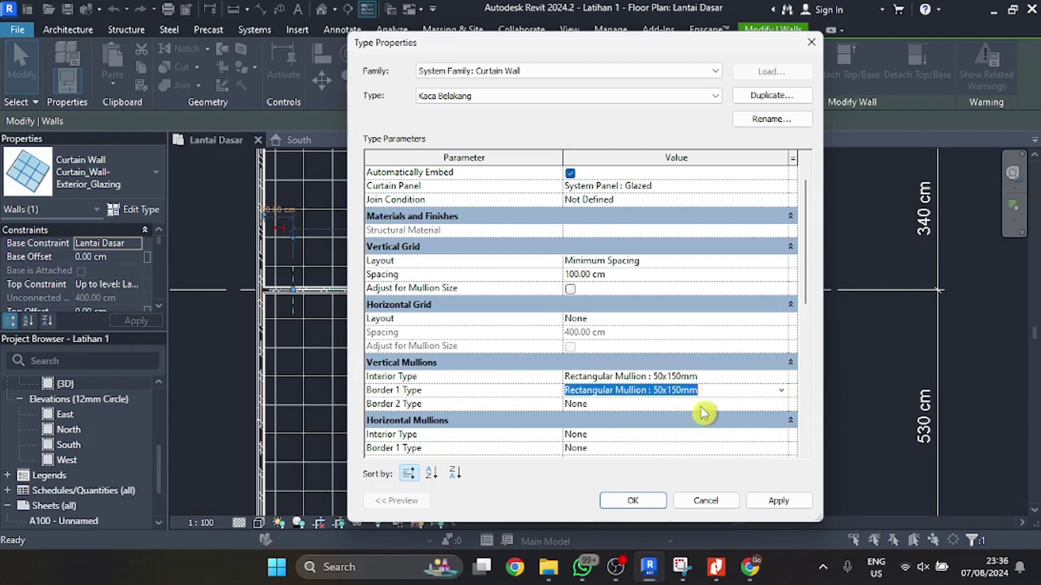
pyautogui.click(695, 409)
pyautogui.hotkey('ctrl', 'v')
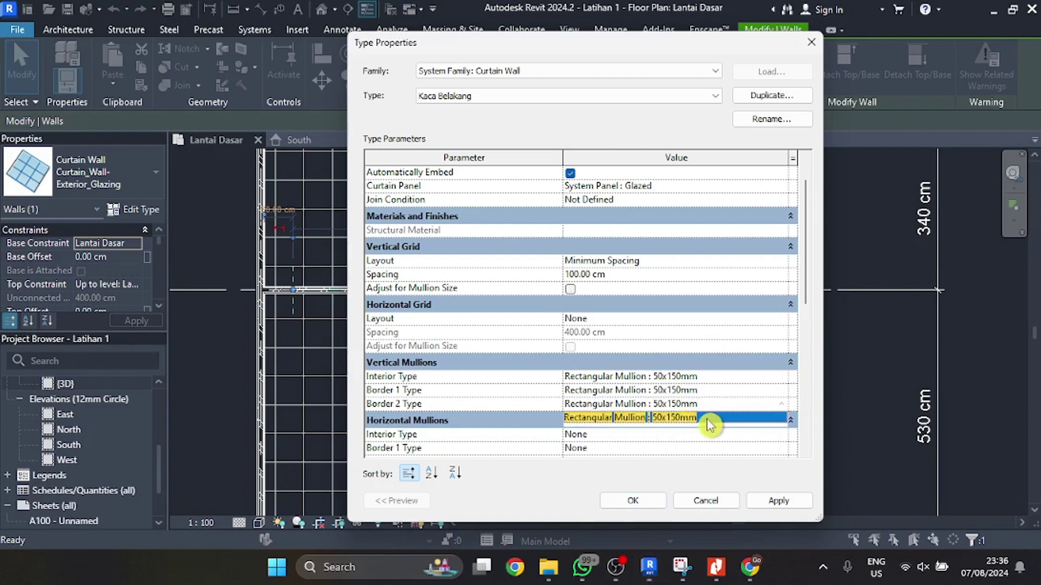
pyautogui.click(707, 419)
# - Set the horizontal mullions' Interior, Border 1 and Border 2 types to Rectangular Mullion : 50x150mm and apply the type changes
pyautogui.scroll(-3, 633, 389)
pyautogui.click(642, 364)
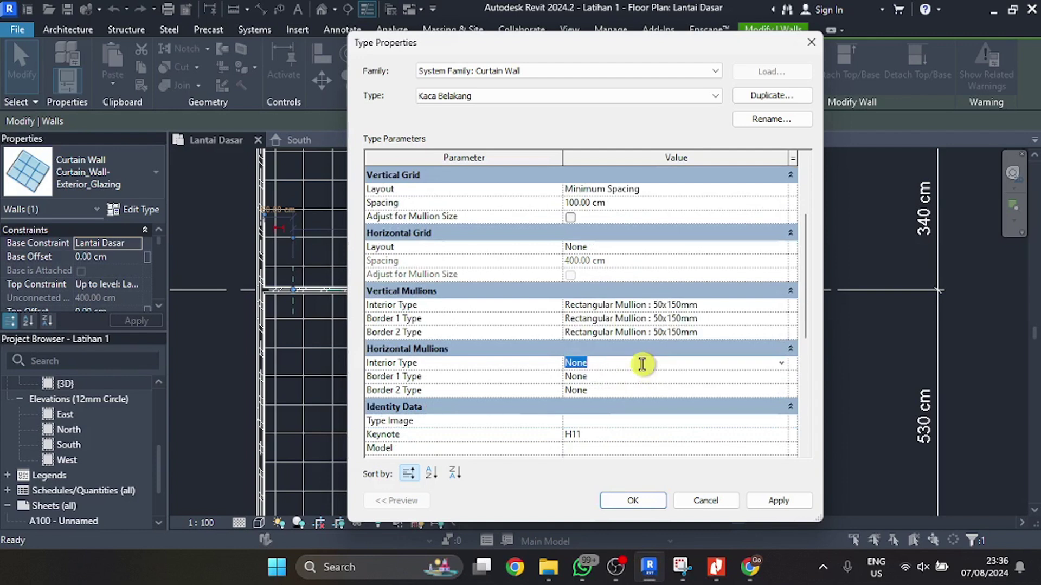
pyautogui.hotkey('ctrl', 'v')
pyautogui.click(674, 379)
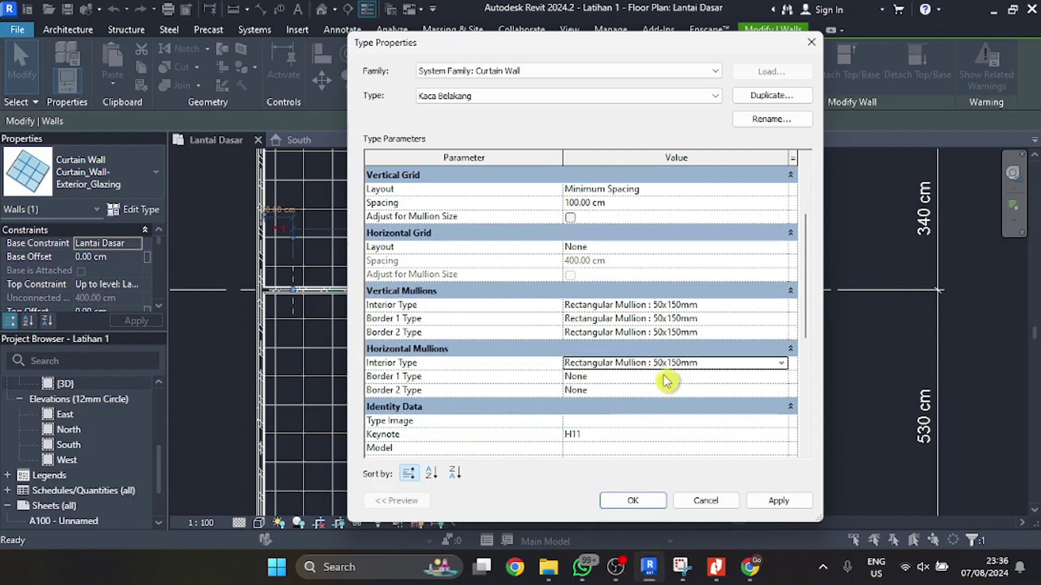
pyautogui.click(662, 374)
pyautogui.hotkey('ctrl', 'v')
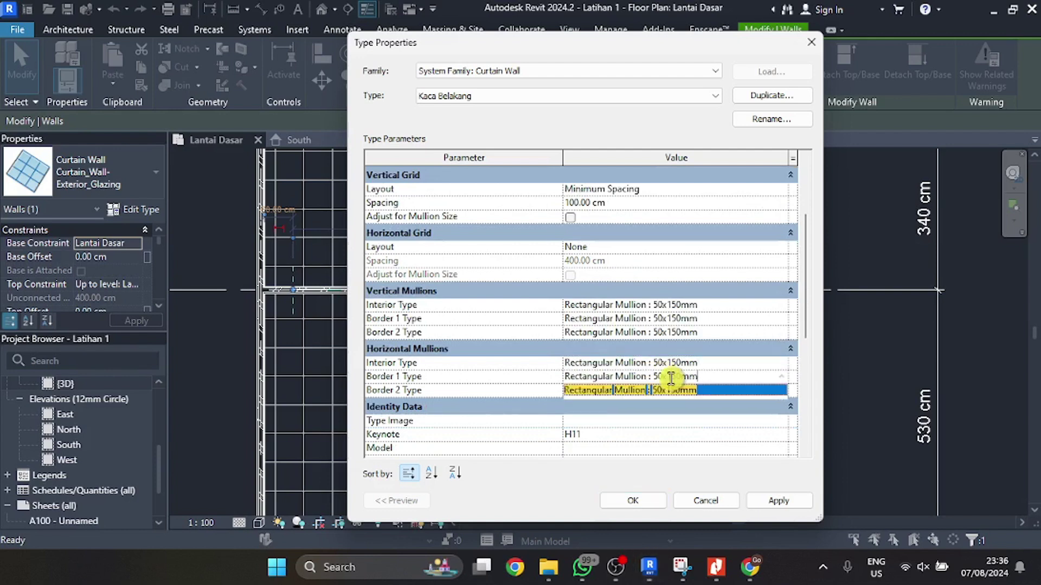
pyautogui.click(675, 391)
pyautogui.click(674, 390)
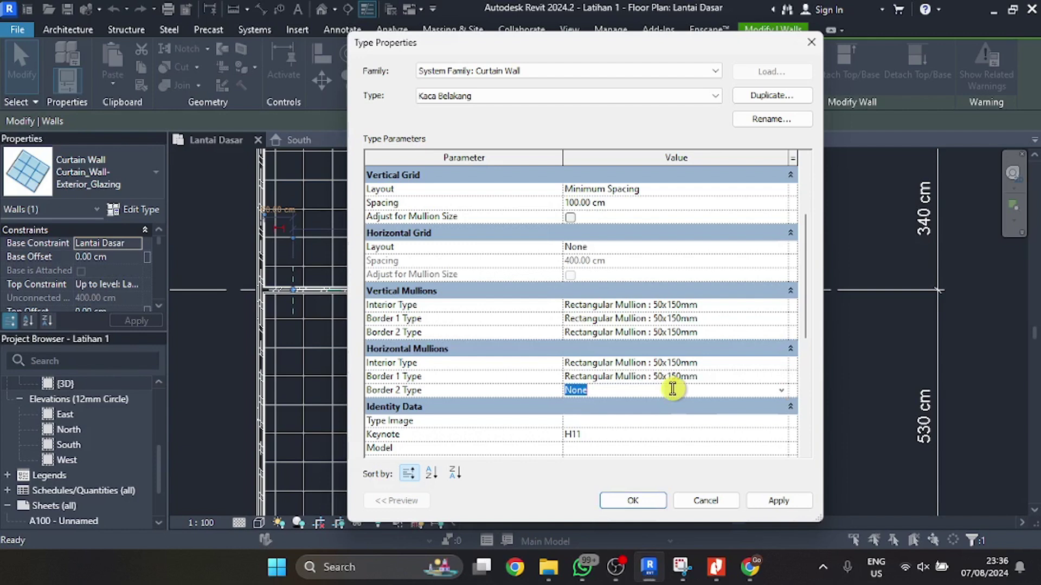
pyautogui.hotkey('ctrl', 'v')
pyautogui.click(672, 407)
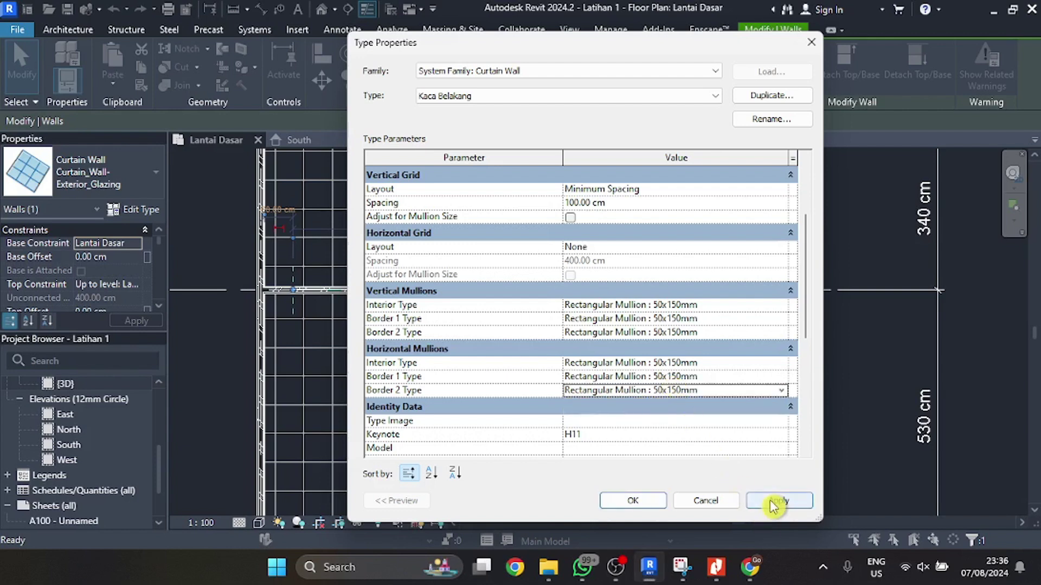
pyautogui.click(641, 503)
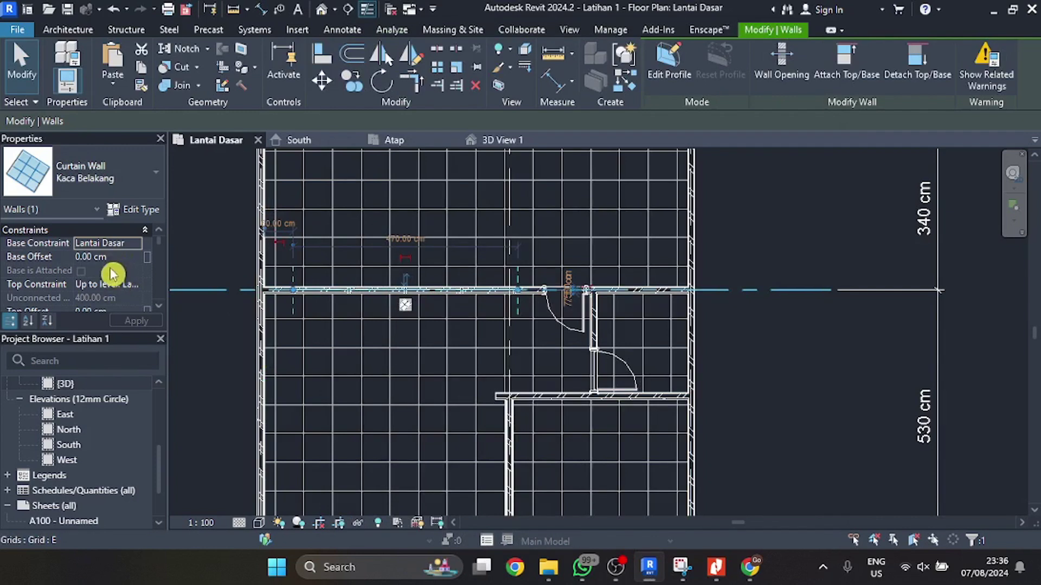
# - Set the Kaca Belakang curtain wall's Top Constraint to Unconnected with an unconnected height of 250 cm, and apply it
pyautogui.scroll(-3, 112, 273)
pyautogui.scroll(3, 114, 262)
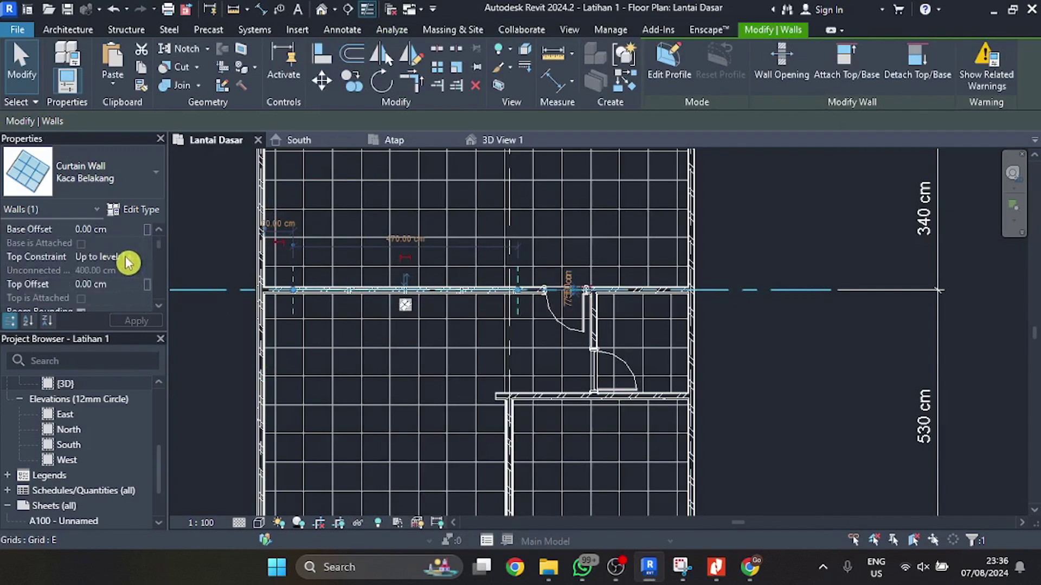
pyautogui.click(127, 259)
pyautogui.click(139, 259)
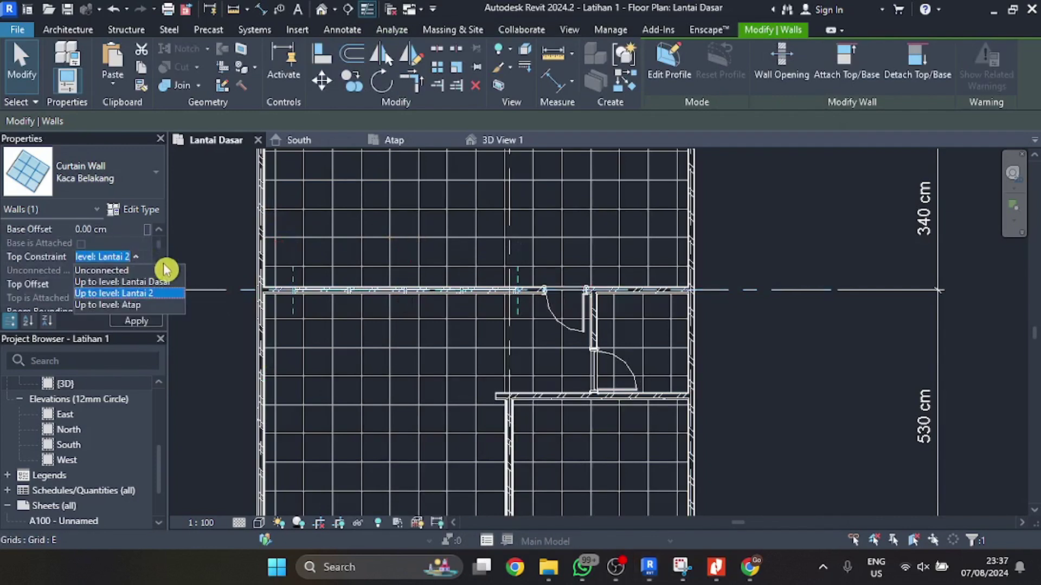
pyautogui.click(147, 270)
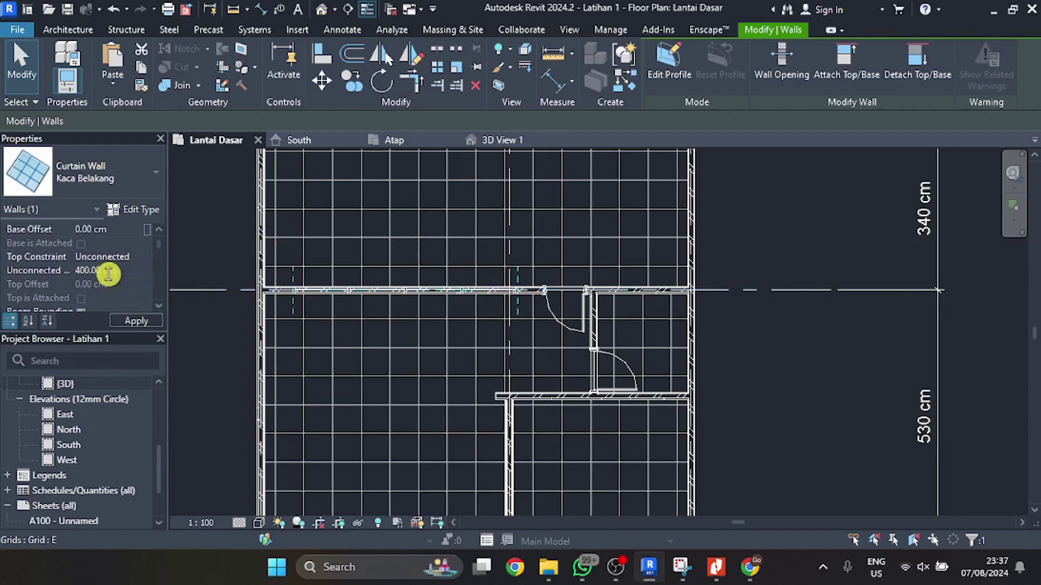
pyautogui.click(118, 270)
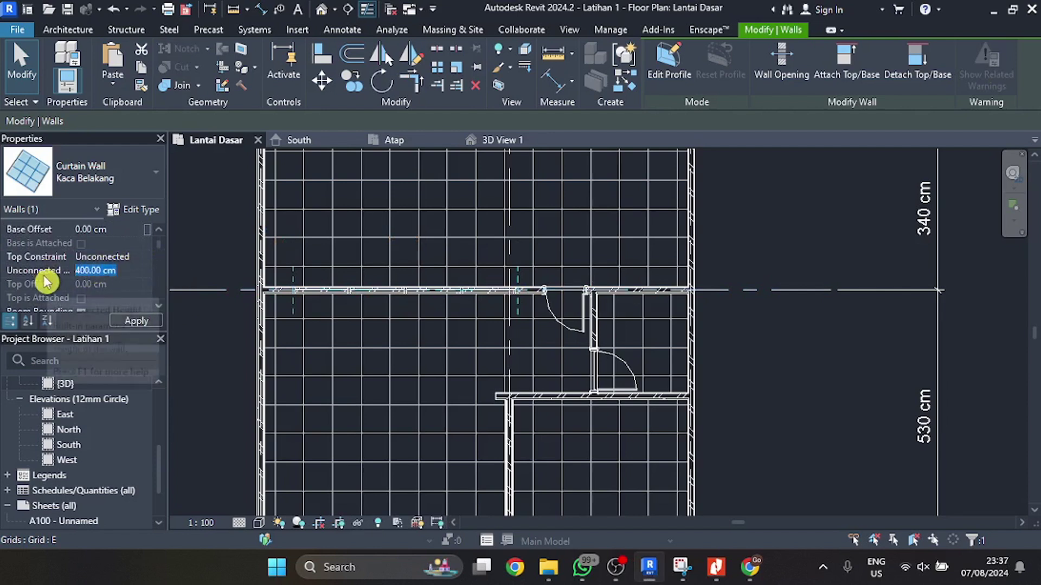
pyautogui.write('250')
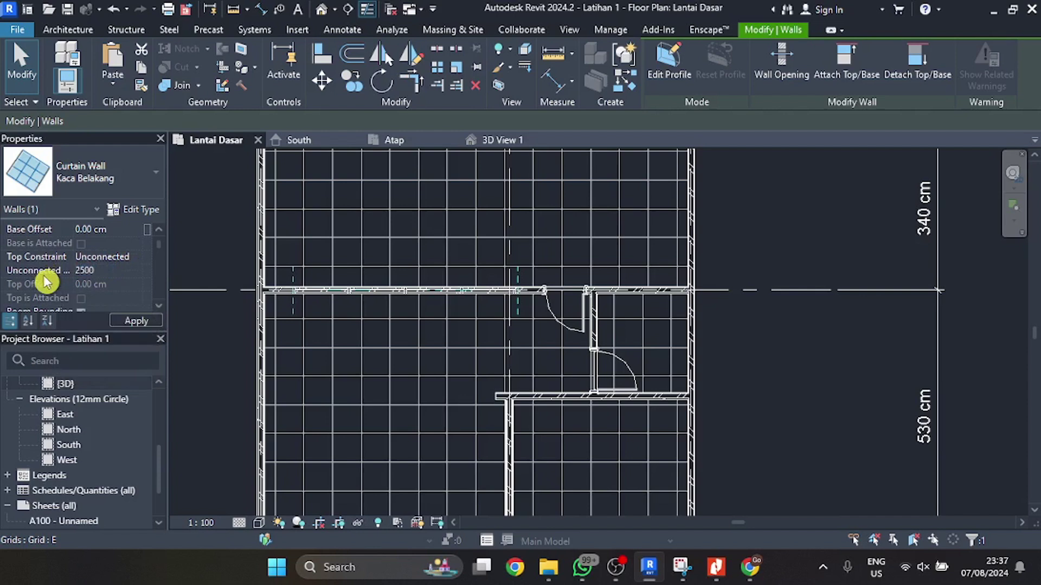
pyautogui.click(137, 322)
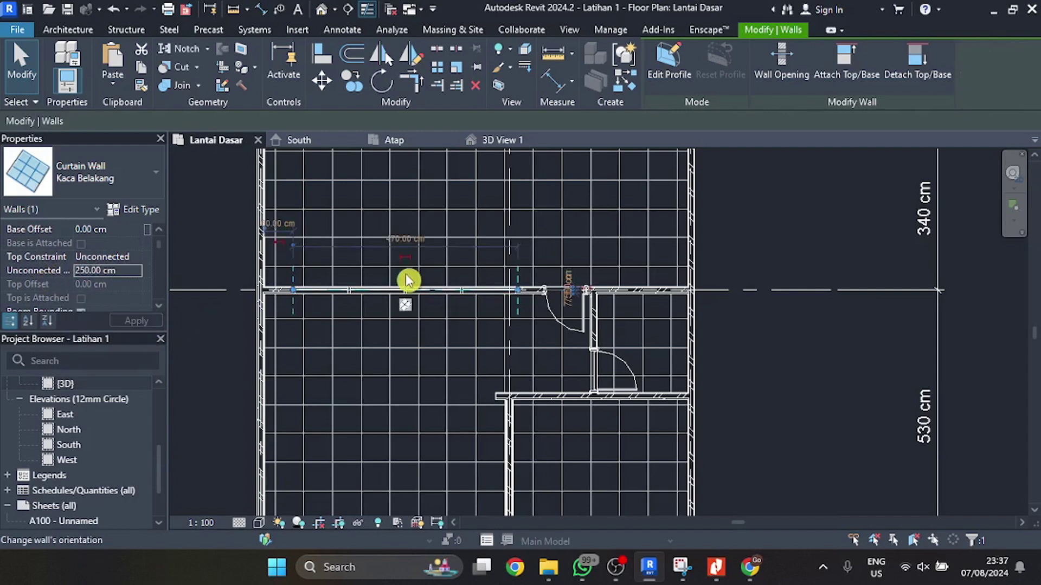
# - Deselect the curtain wall, inspect its mullions and both wall ends in the floor plan, and open 3D View 1
pyautogui.scroll(5, 374, 298)
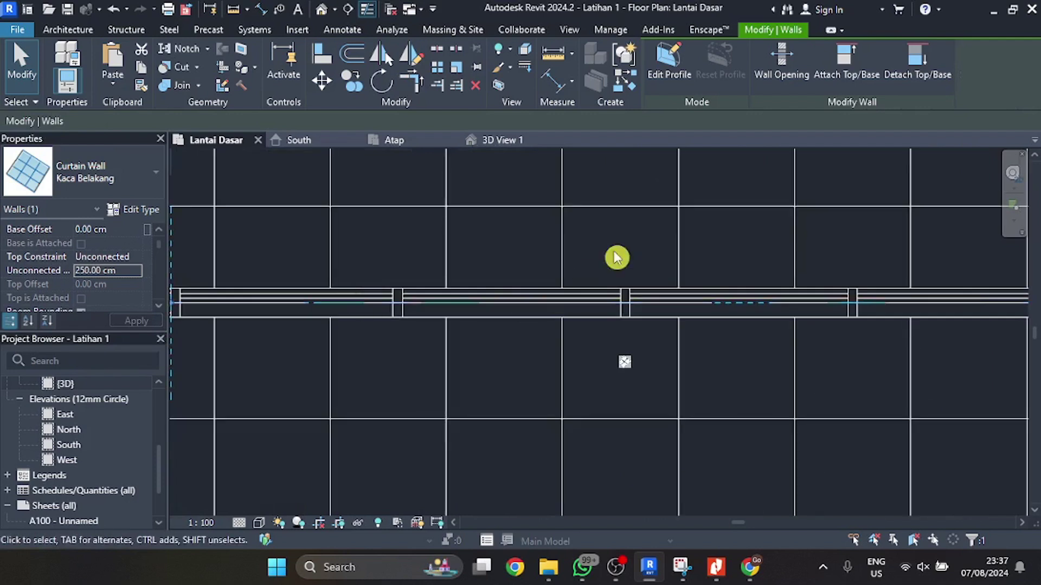
pyautogui.scroll(-5, 413, 319)
pyautogui.press('Escape')
pyautogui.scroll(6, 600, 257)
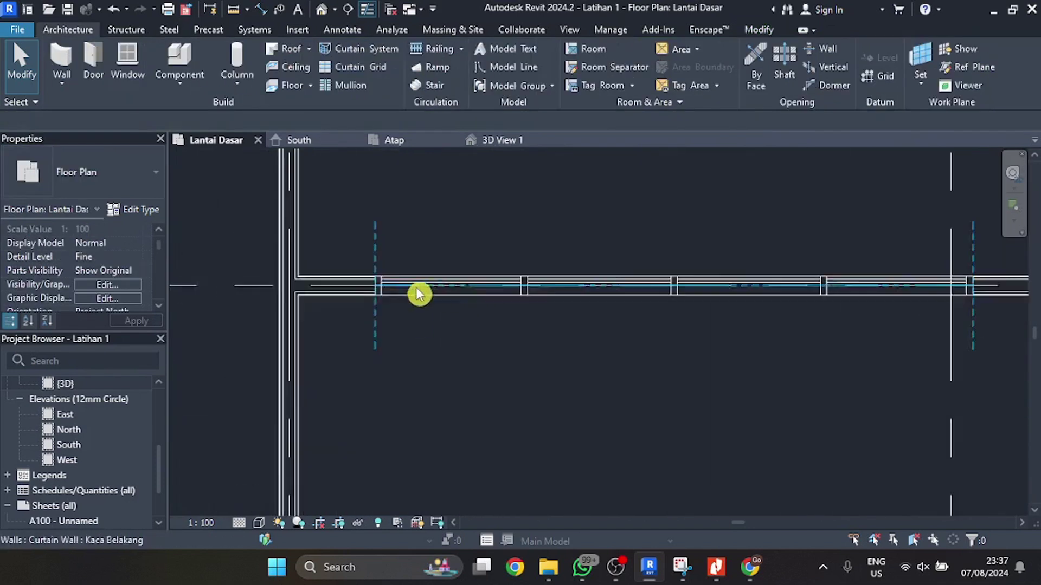
pyautogui.moveTo(739, 314); pyautogui.dragTo(290, 353, button='middle')
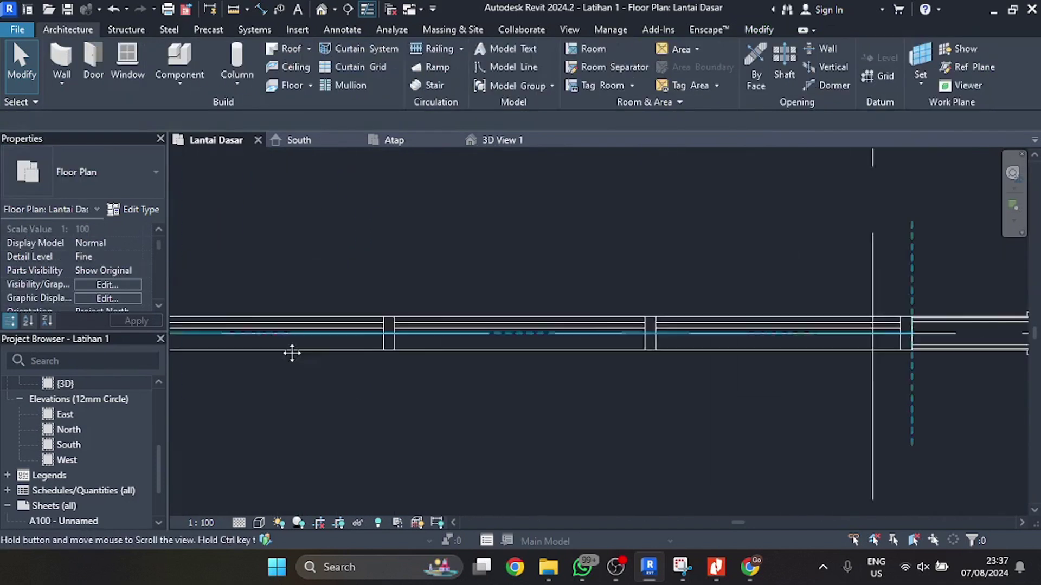
pyautogui.moveTo(773, 314)
pyautogui.mouseDown(button='middle')
pyautogui.moveTo(601, 379)
pyautogui.moveTo(759, 379)
pyautogui.mouseUp(button='middle')
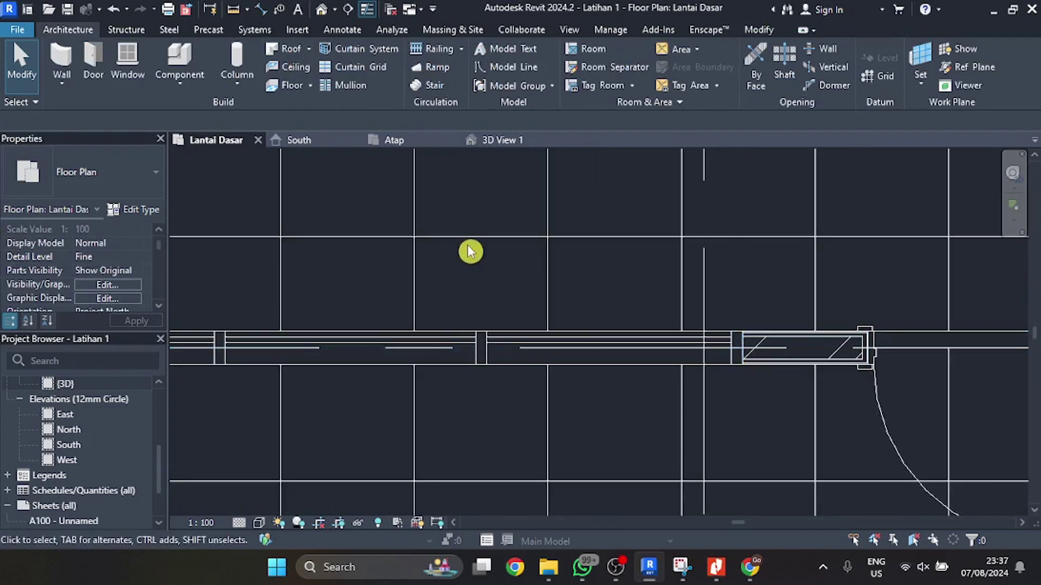
pyautogui.click(510, 140)
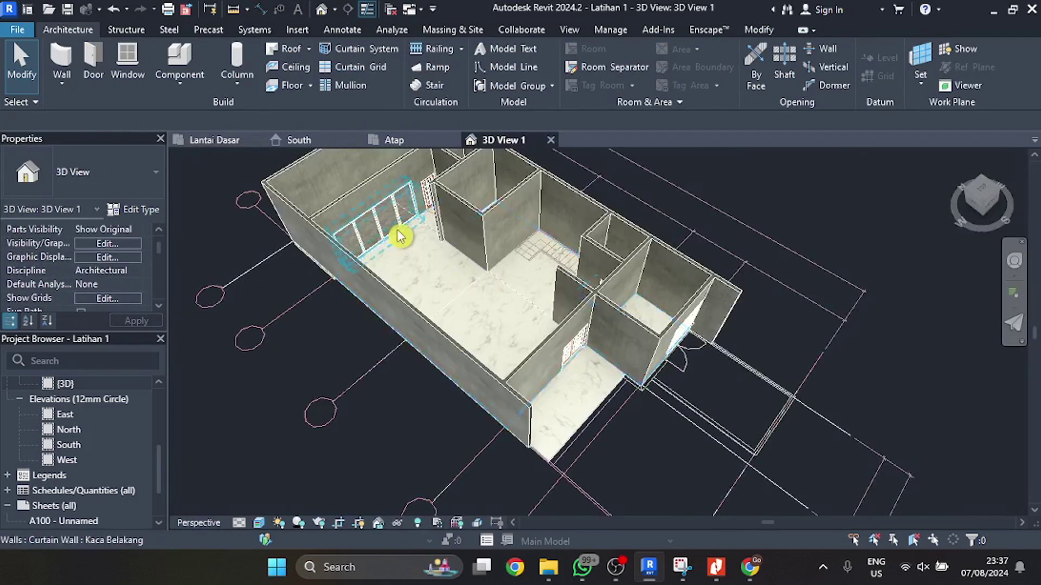
# - Examine the rear curtain wall's mullions, glazing and fit in the concrete wall from inside the 3D model
pyautogui.scroll(5, 441, 267)
pyautogui.keyDown('shift'); pyautogui.moveTo(466, 290); pyautogui.dragTo(371, 232, button='middle'); pyautogui.keyUp('shift')
pyautogui.scroll(-5, 488, 390)
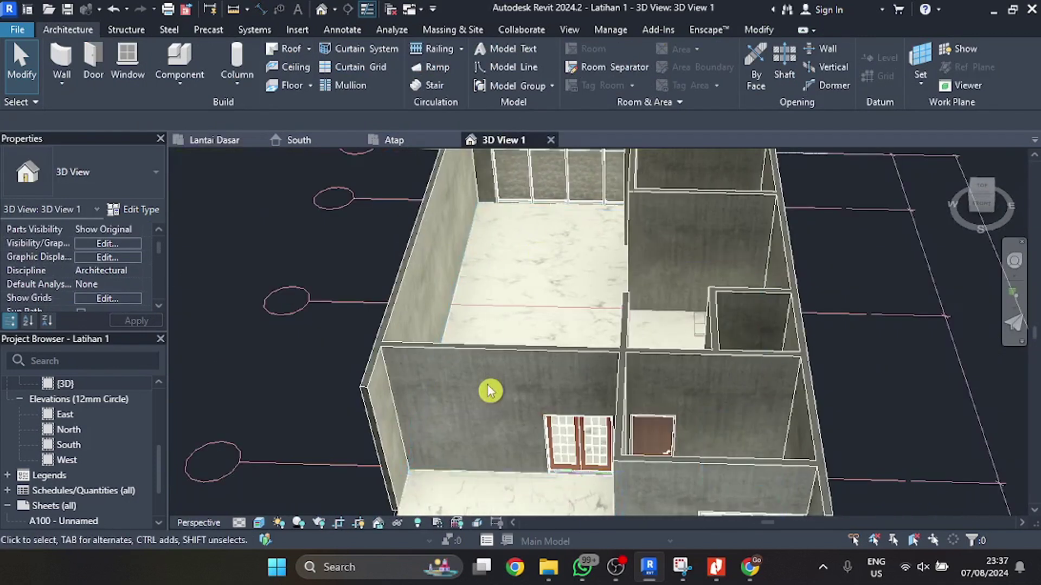
pyautogui.scroll(8, 542, 262)
pyautogui.scroll(-5, 548, 263)
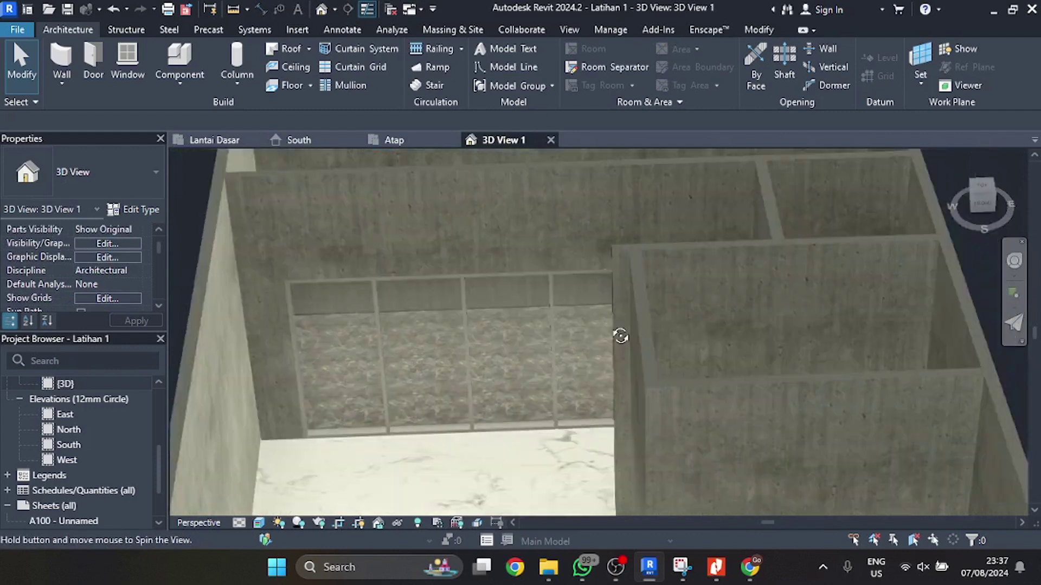
pyautogui.keyDown('shift'); pyautogui.moveTo(620, 339); pyautogui.dragTo(510, 350, button='middle'); pyautogui.keyUp('shift')
pyautogui.scroll(5, 488, 364)
pyautogui.scroll(3, 565, 390)
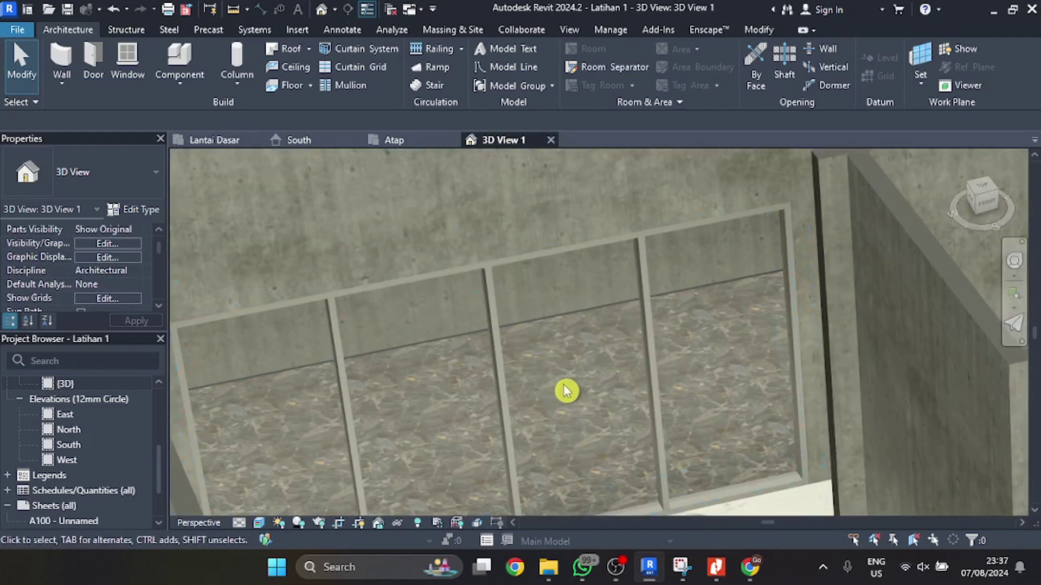
pyautogui.scroll(-3, 560, 307)
pyautogui.scroll(5, 612, 407)
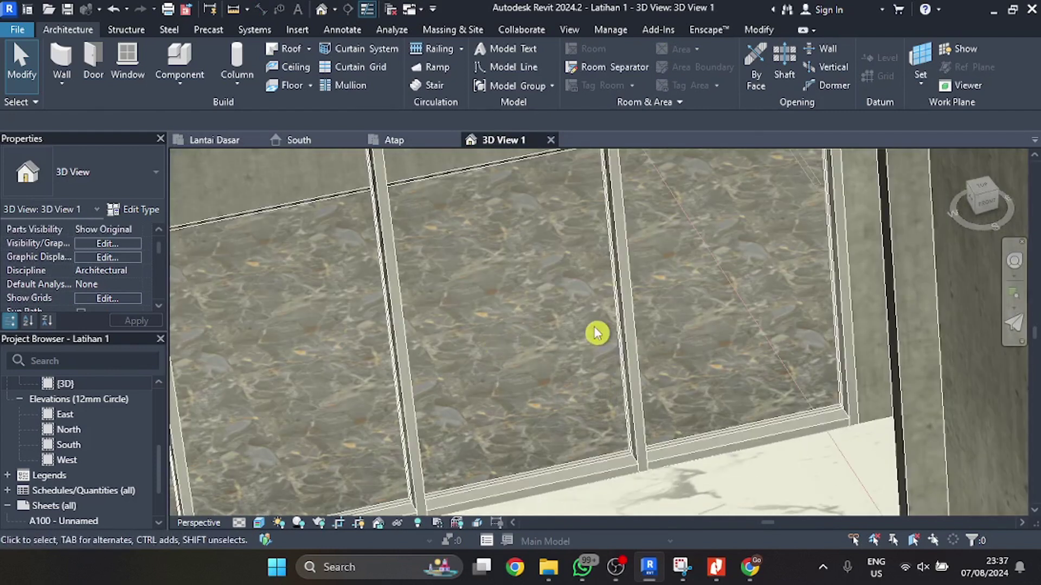
pyautogui.scroll(-2, 586, 336)
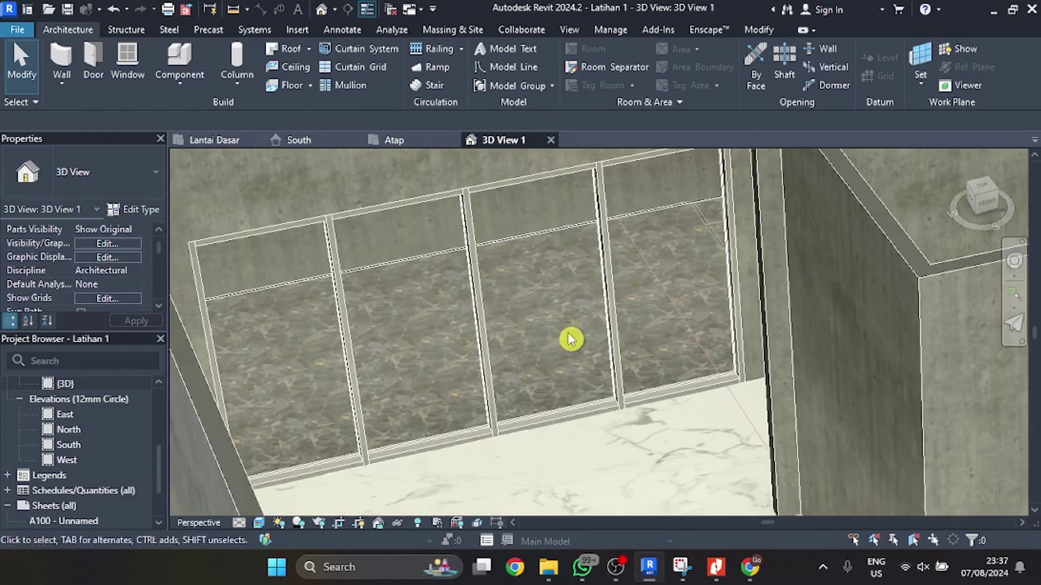
pyautogui.click(473, 220)
pyautogui.scroll(4, 476, 249)
pyautogui.scroll(-4, 512, 277)
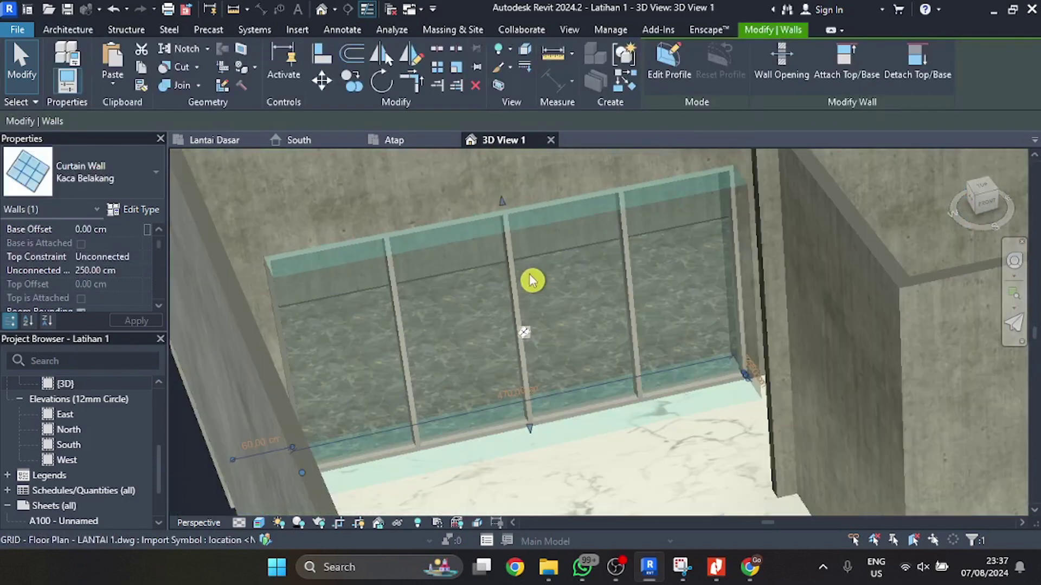
pyautogui.scroll(-5, 532, 280)
pyautogui.press('Escape')
pyautogui.keyDown('shift'); pyautogui.moveTo(458, 341); pyautogui.dragTo(553, 420, button='middle'); pyautogui.keyUp('shift')
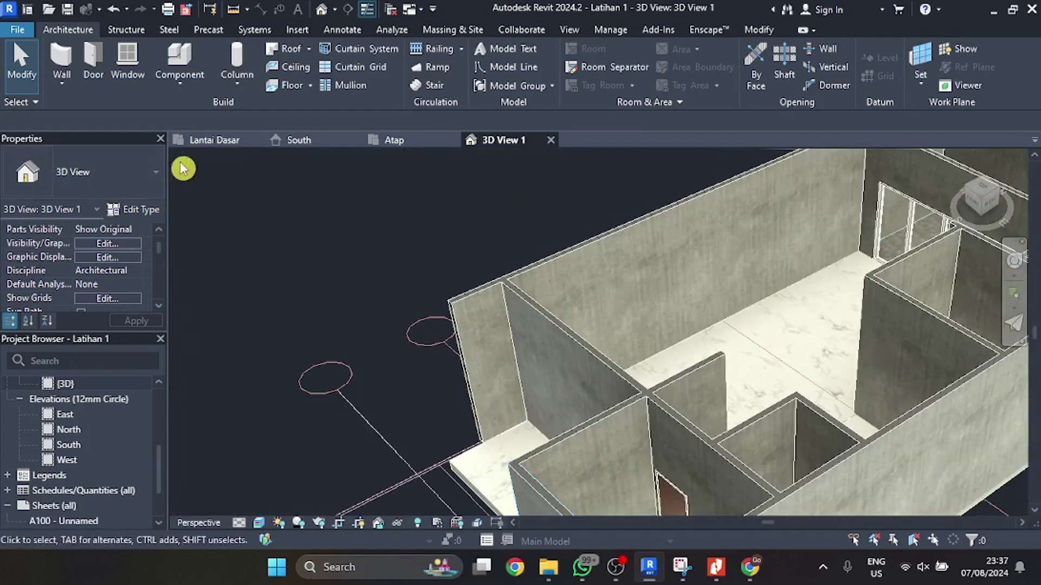
# - In the Lantai Dasar floor plan, draw a 100 cm Curtain_Wall-Exterior_Glazing segment along the front wall on grid C, starting at the outer side wall
pyautogui.click(203, 142)
pyautogui.scroll(-4, 629, 212)
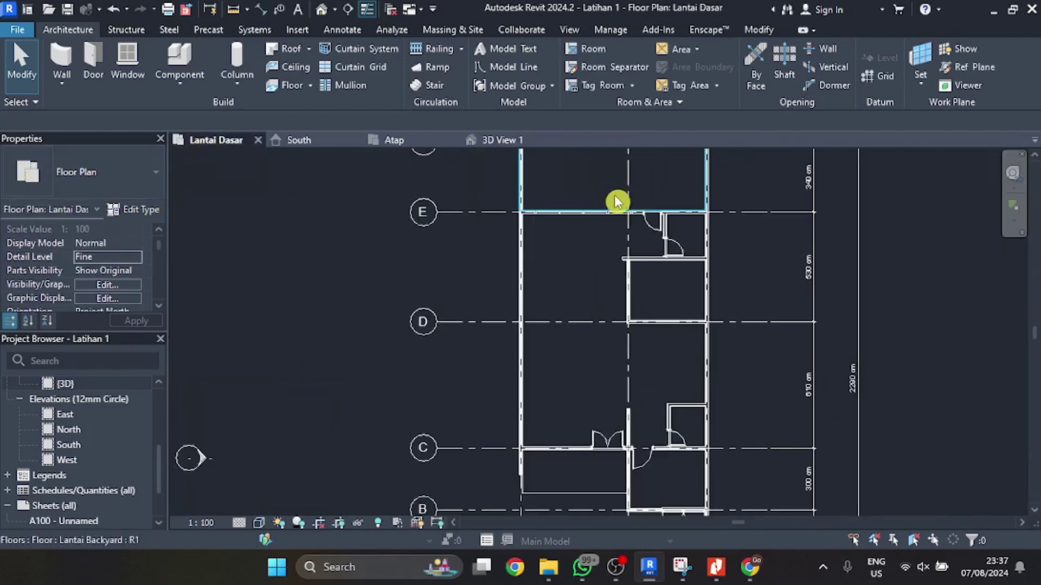
pyautogui.scroll(8, 548, 388)
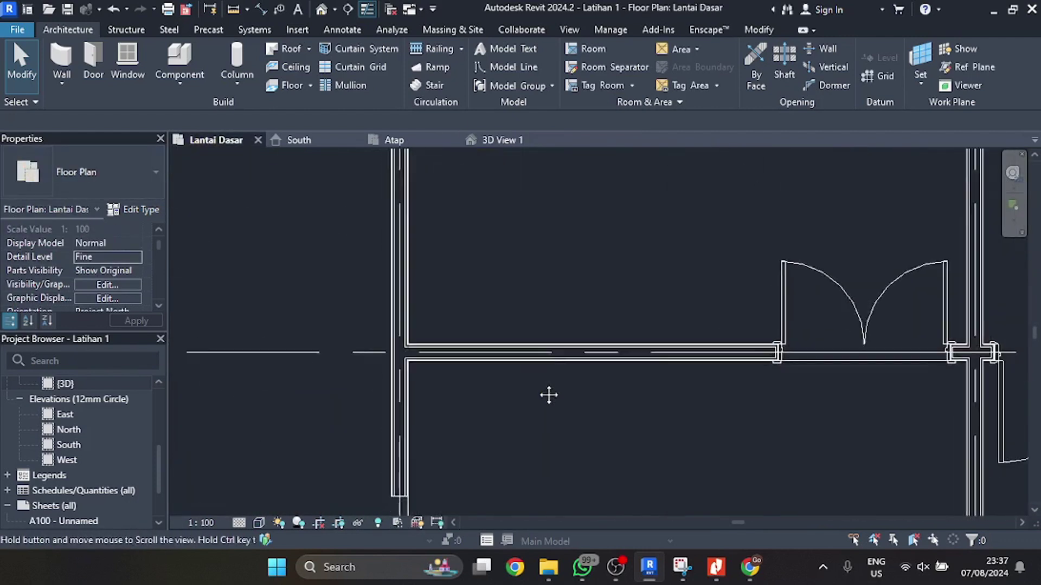
pyautogui.moveTo(548, 395); pyautogui.dragTo(560, 374, button='middle')
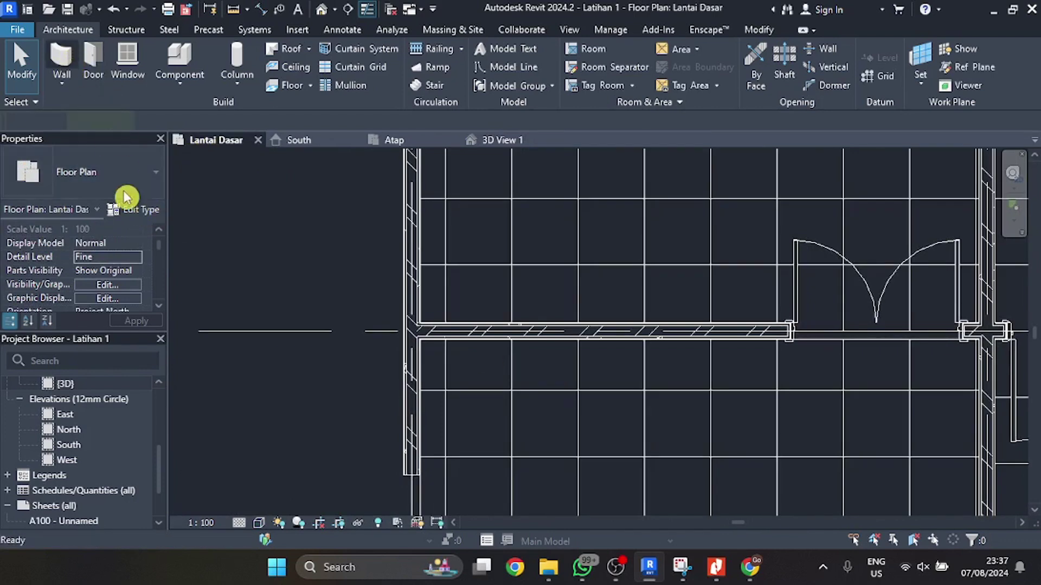
pyautogui.press('w')
pyautogui.press('a')
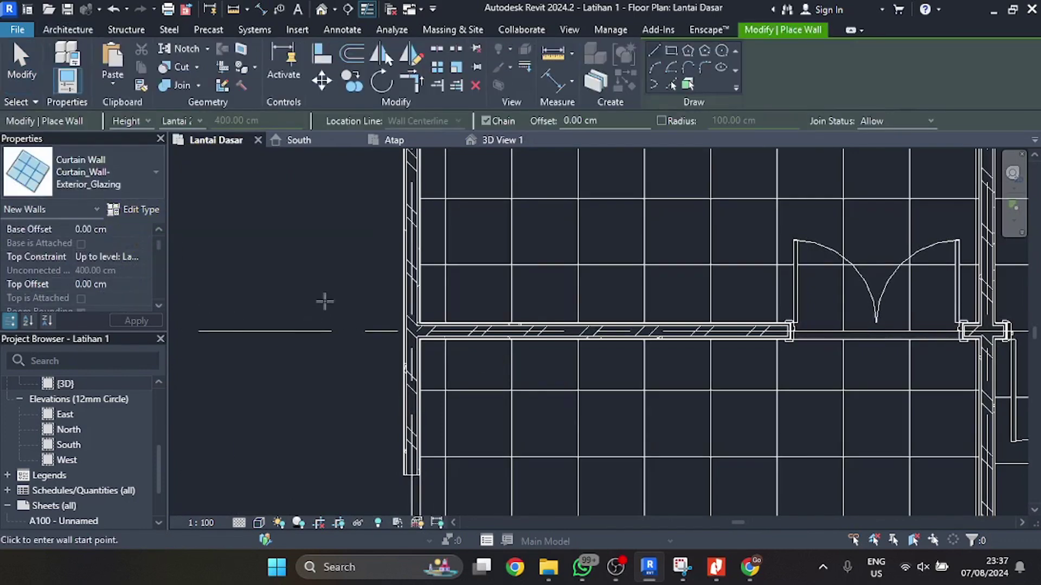
pyautogui.scroll(3, 407, 326)
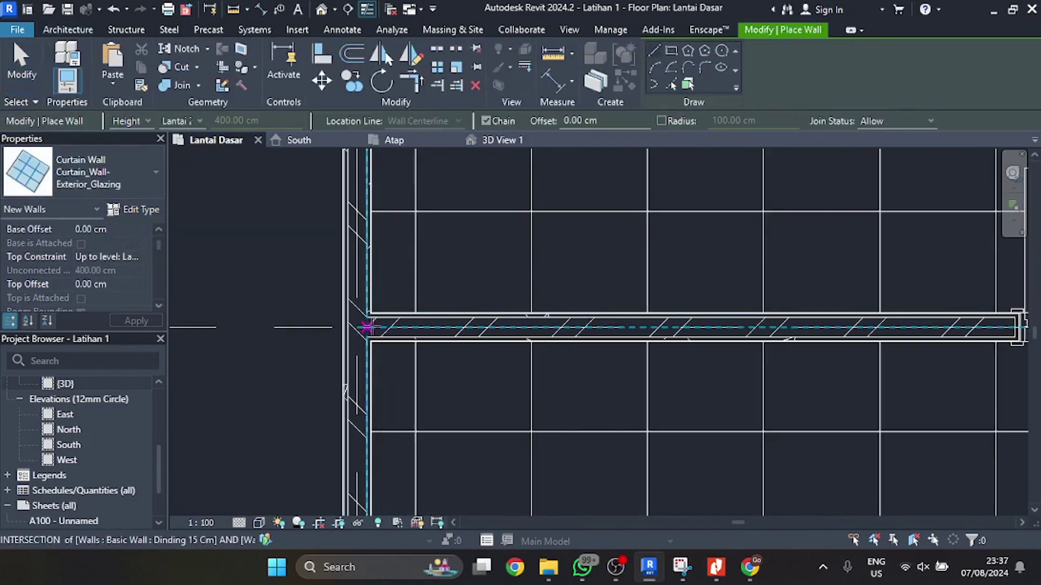
pyautogui.click(367, 327)
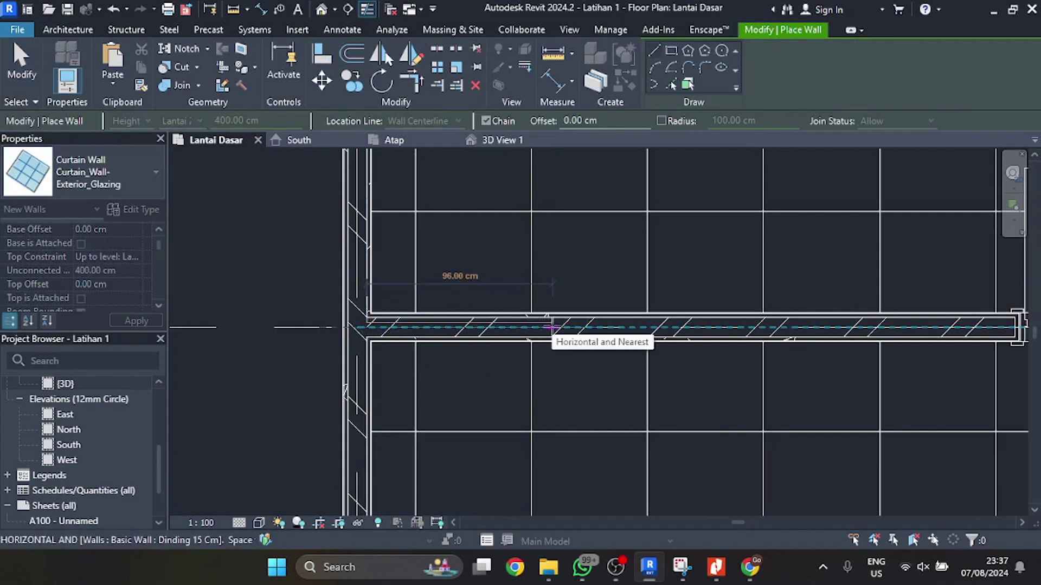
pyautogui.write('100')
pyautogui.press('Return')
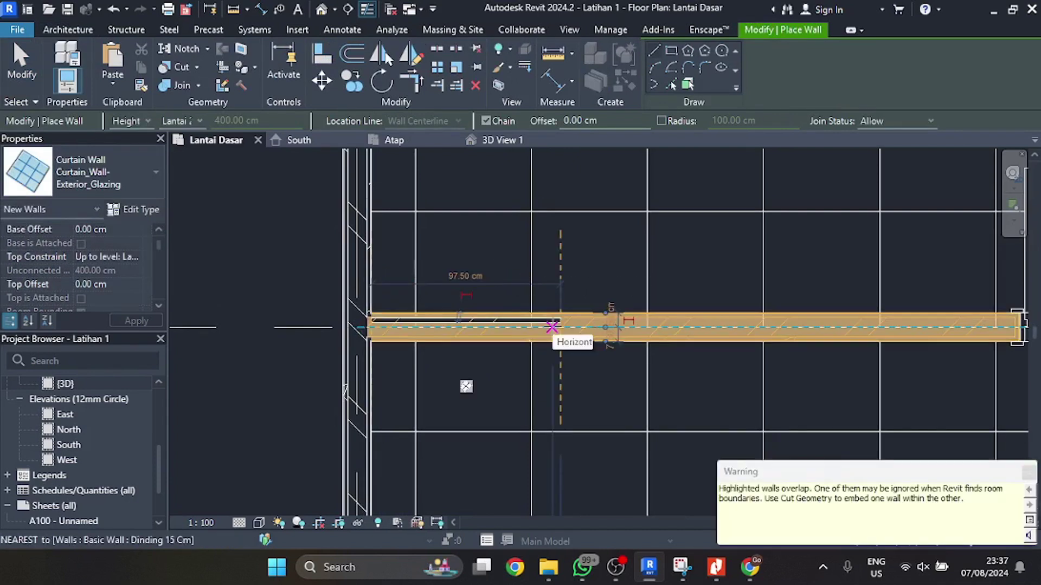
pyautogui.press('Escape')
pyautogui.press('Escape')
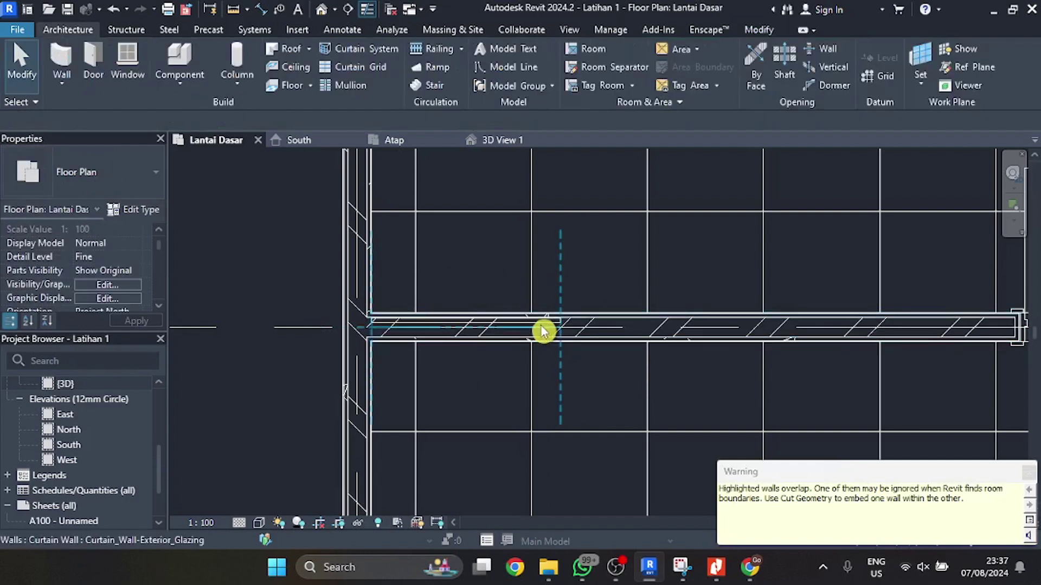
# - Change the new front curtain wall segment's type to Kaca Belakang and deselect it
pyautogui.click(543, 331)
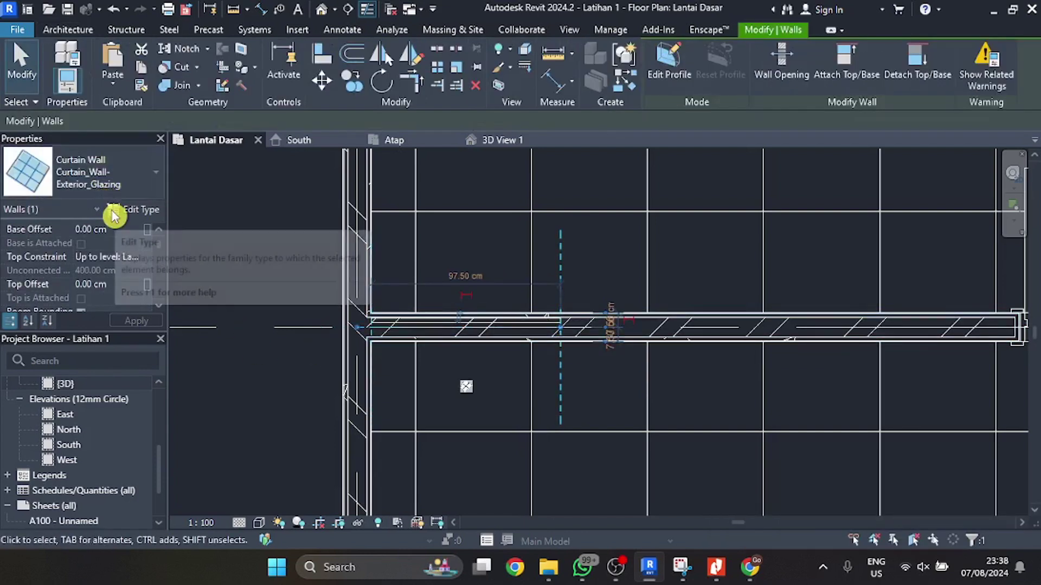
pyautogui.click(142, 215)
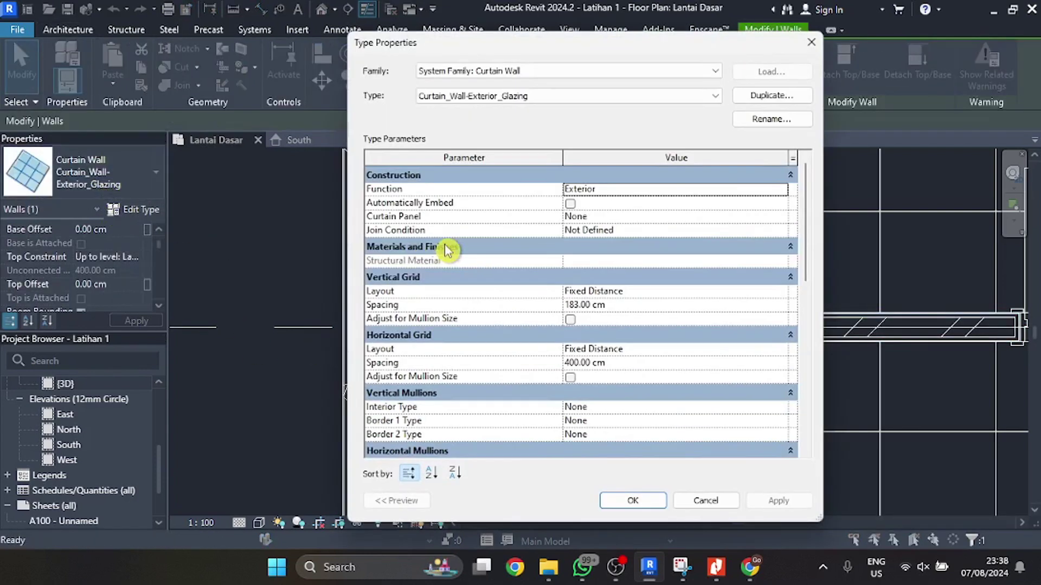
pyautogui.click(716, 96)
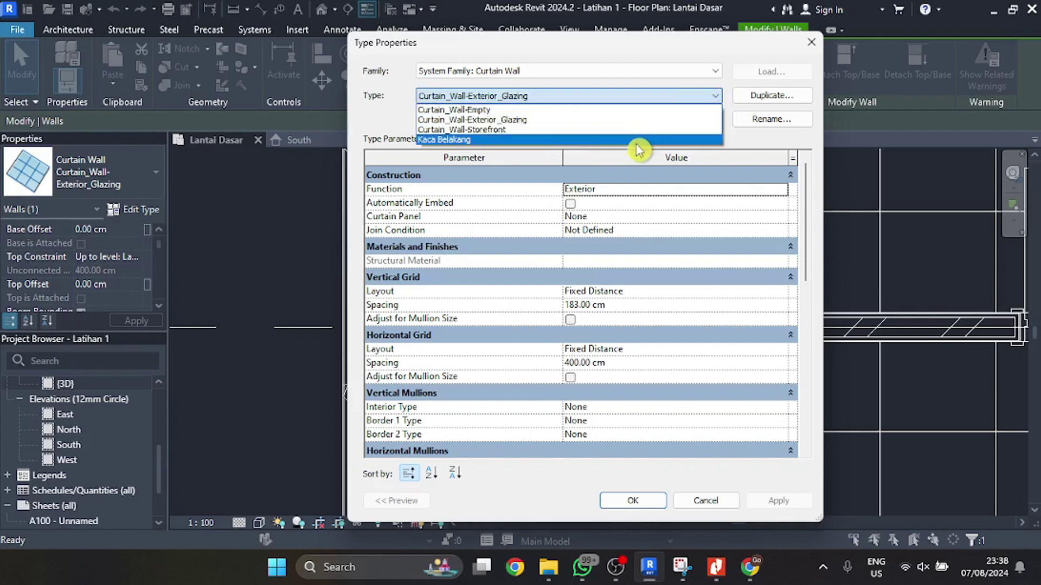
pyautogui.click(639, 140)
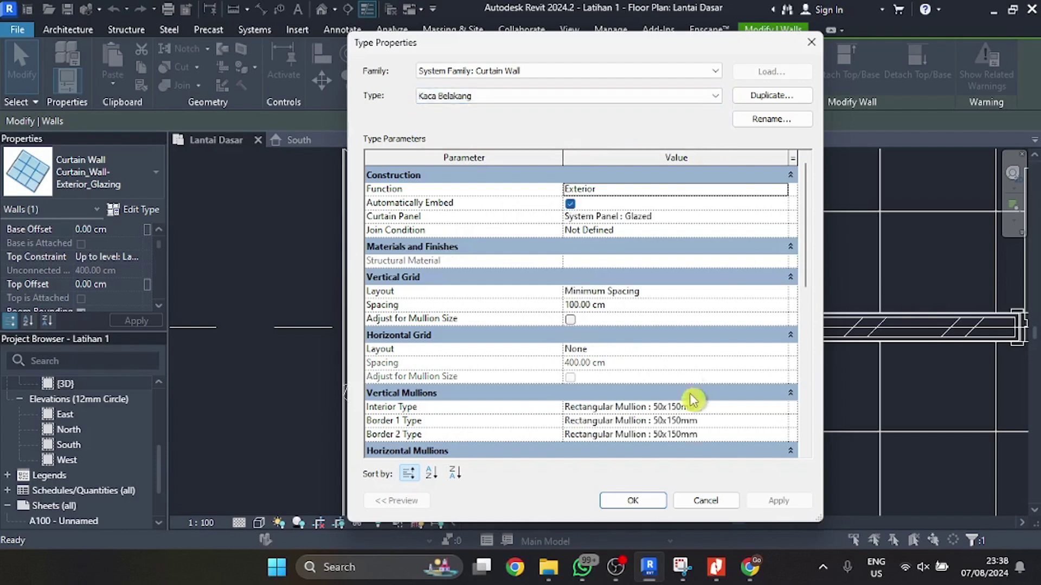
pyautogui.click(679, 97)
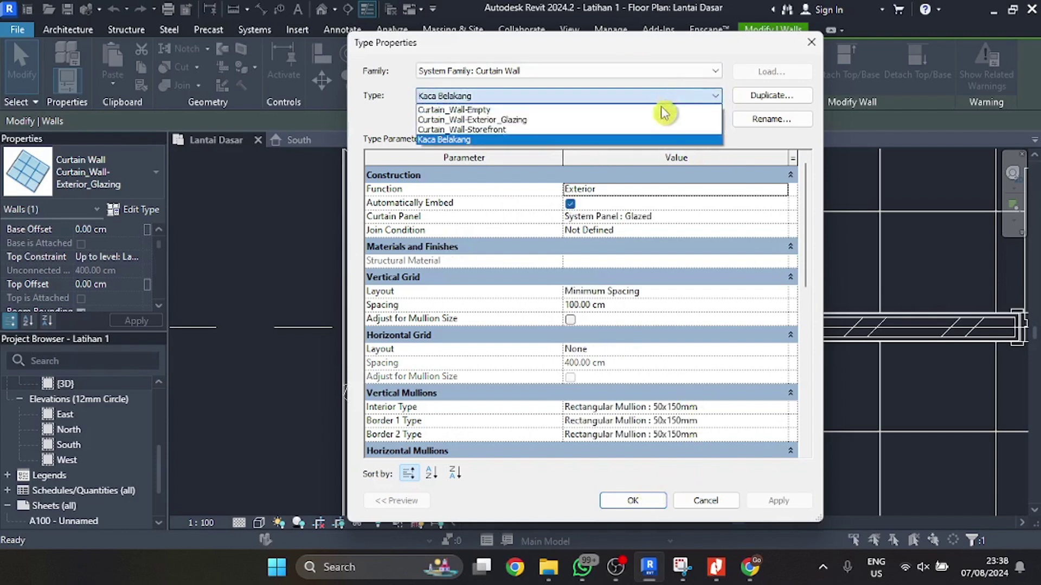
pyautogui.click(372, 119)
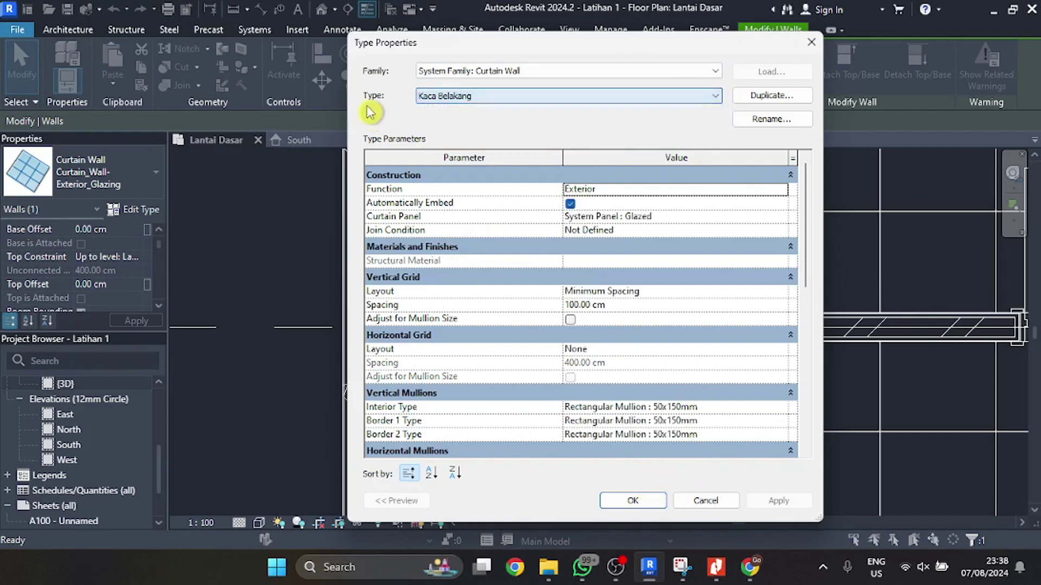
pyautogui.click(642, 504)
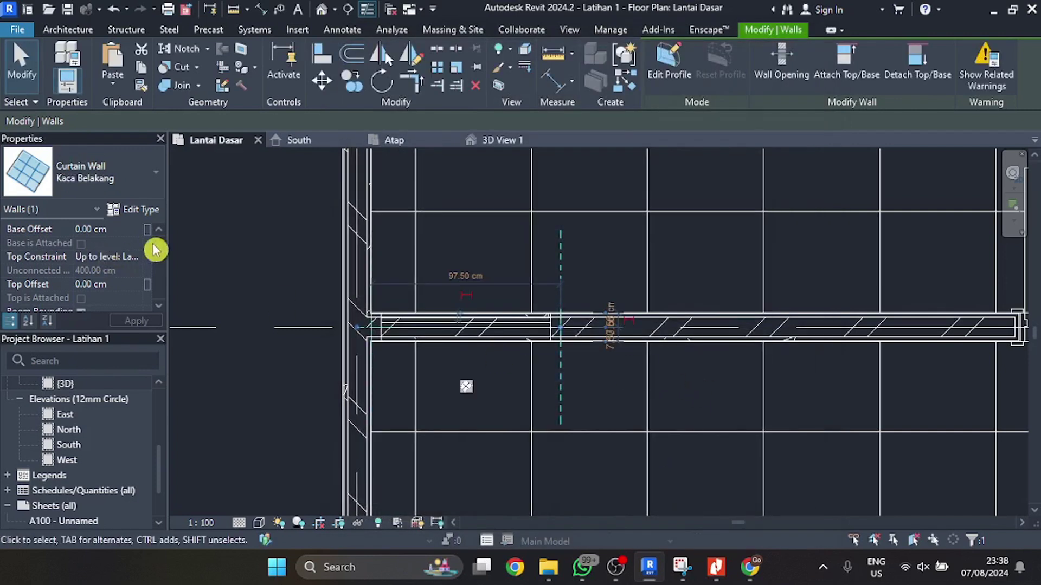
pyautogui.click(278, 199)
# - Open 3D View 1 and review the new front curtain wall's grid and mullion type parameters without changing them
pyautogui.click(510, 141)
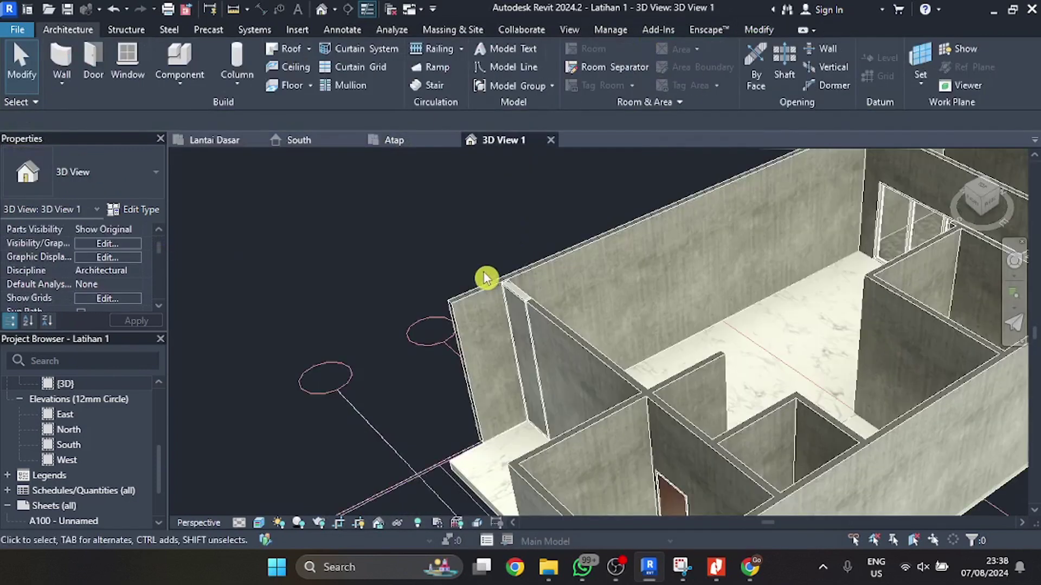
pyautogui.scroll(-3, 476, 263)
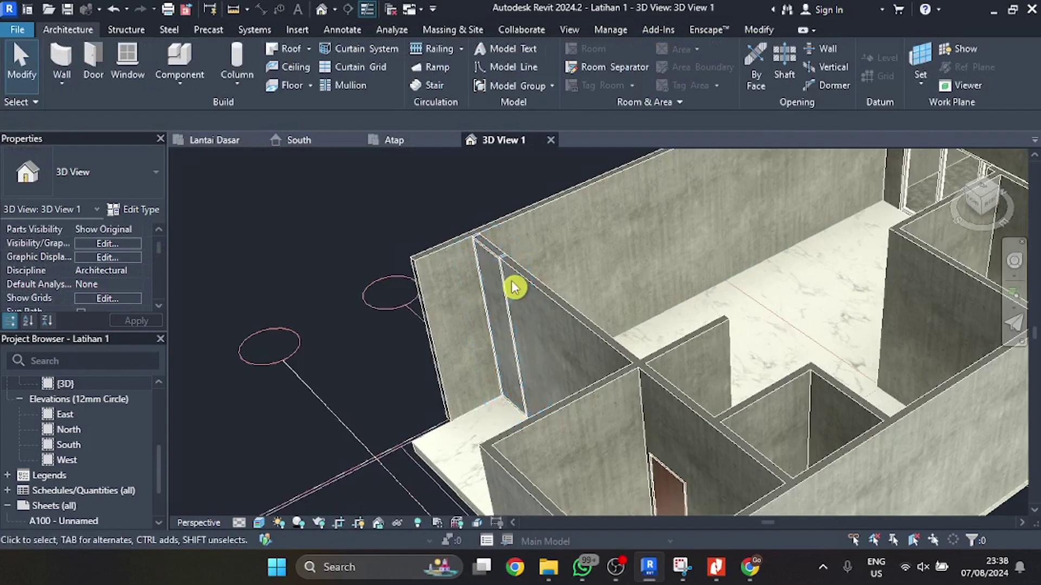
pyautogui.click(505, 297)
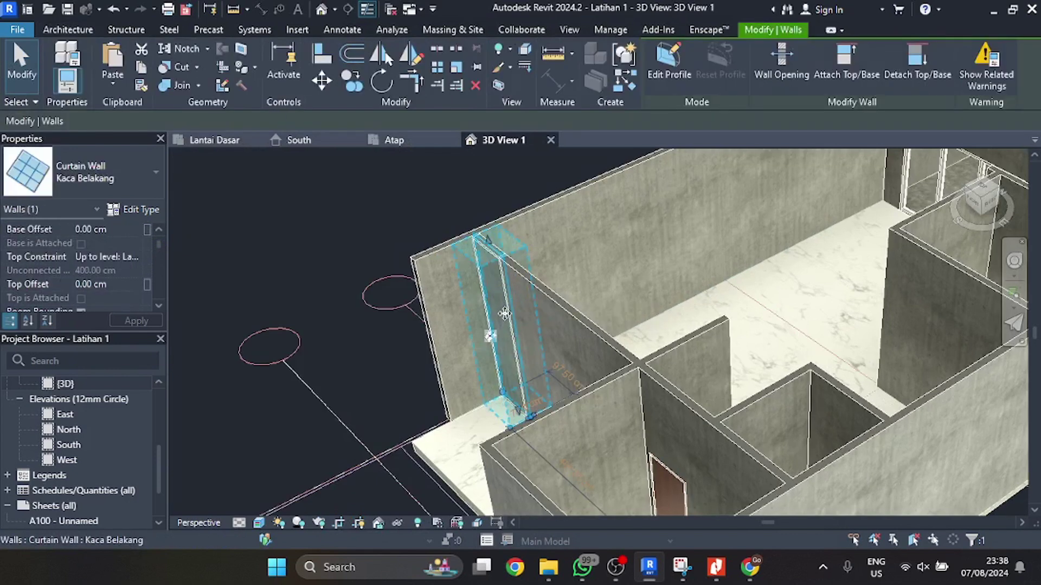
pyautogui.click(136, 210)
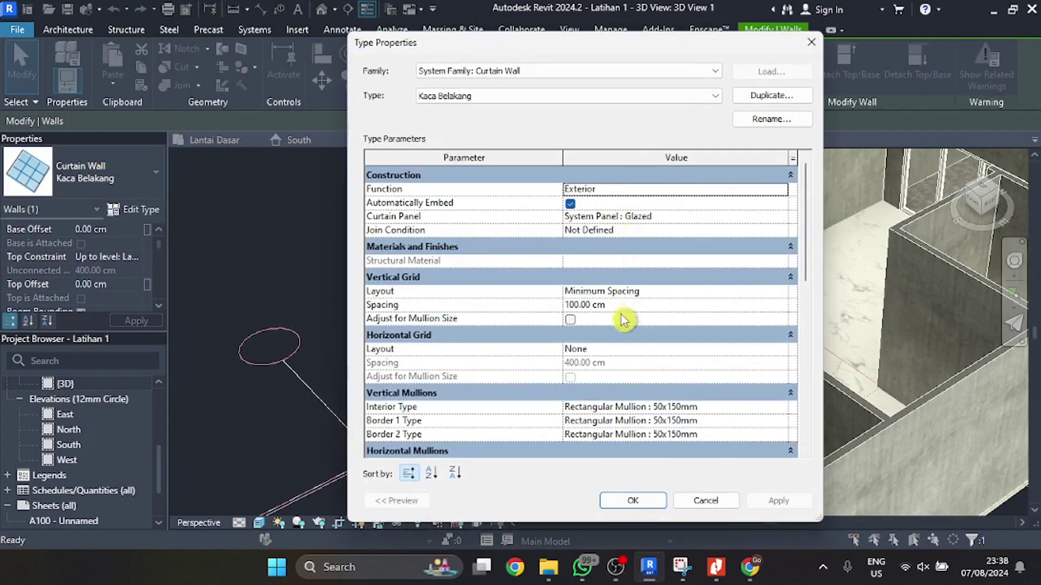
pyautogui.scroll(-3, 627, 311)
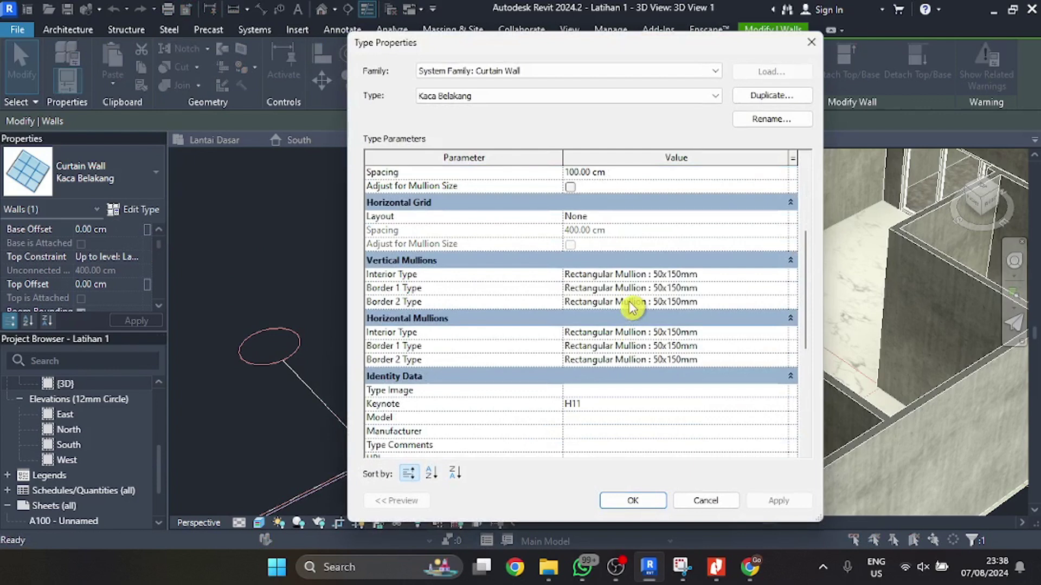
pyautogui.scroll(3, 627, 293)
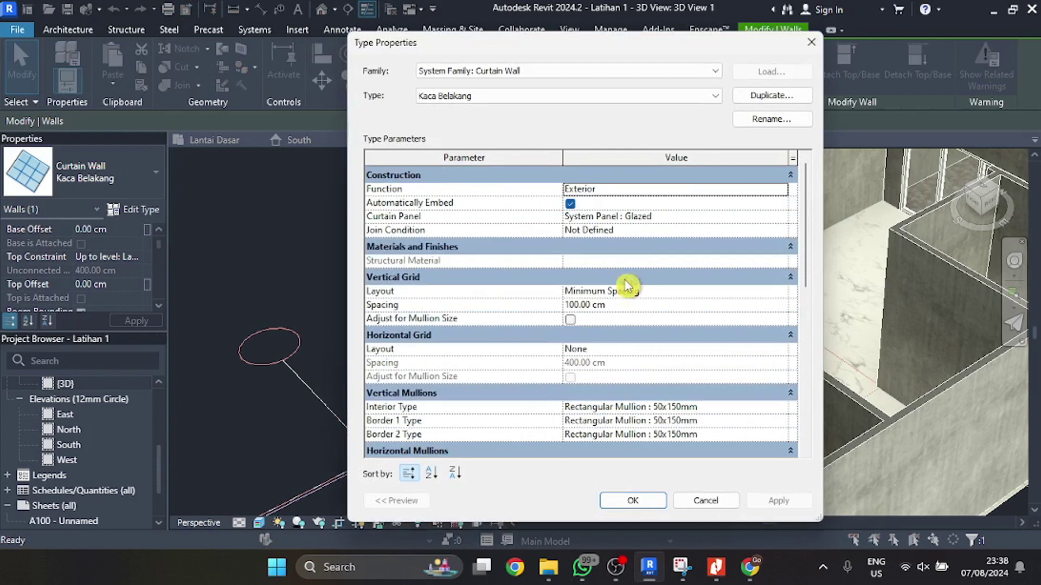
pyautogui.click(807, 44)
pyautogui.click(314, 298)
# - Set the front curtain wall's Top Constraint to Unconnected with an unconnected height of 250 cm, and apply it
pyautogui.keyDown('shift'); pyautogui.moveTo(488, 360); pyautogui.dragTo(399, 301, button='middle'); pyautogui.keyUp('shift')
pyautogui.click(567, 374)
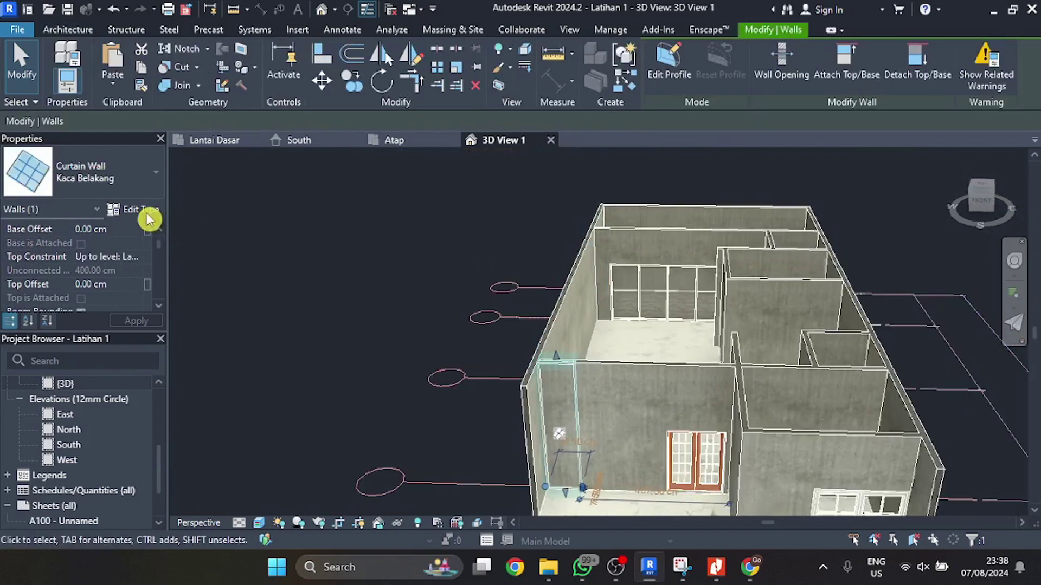
pyautogui.click(120, 257)
pyautogui.click(141, 258)
pyautogui.click(125, 270)
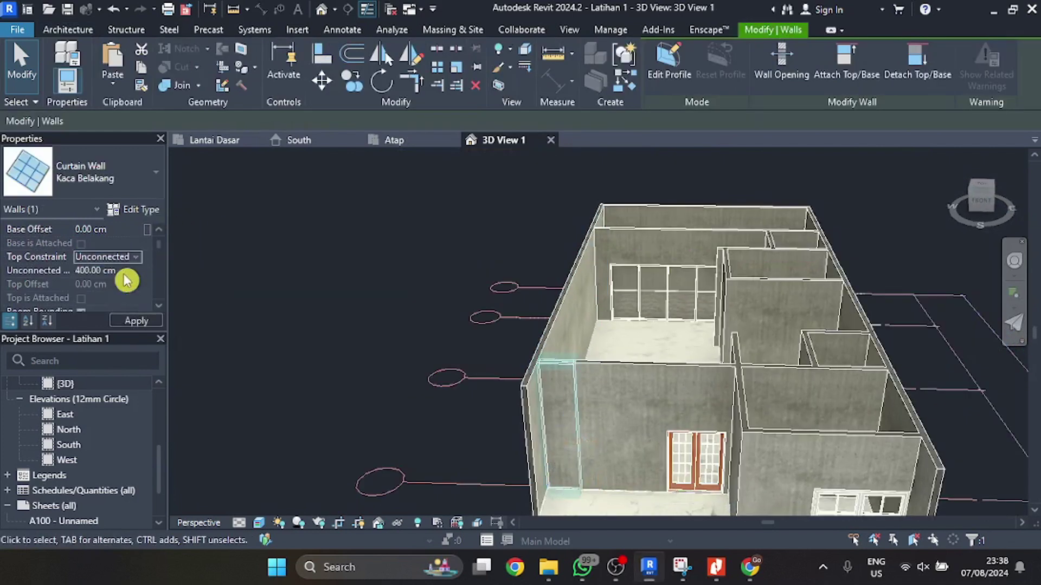
pyautogui.click(115, 271)
pyautogui.moveTo(126, 269); pyautogui.dragTo(40, 269)
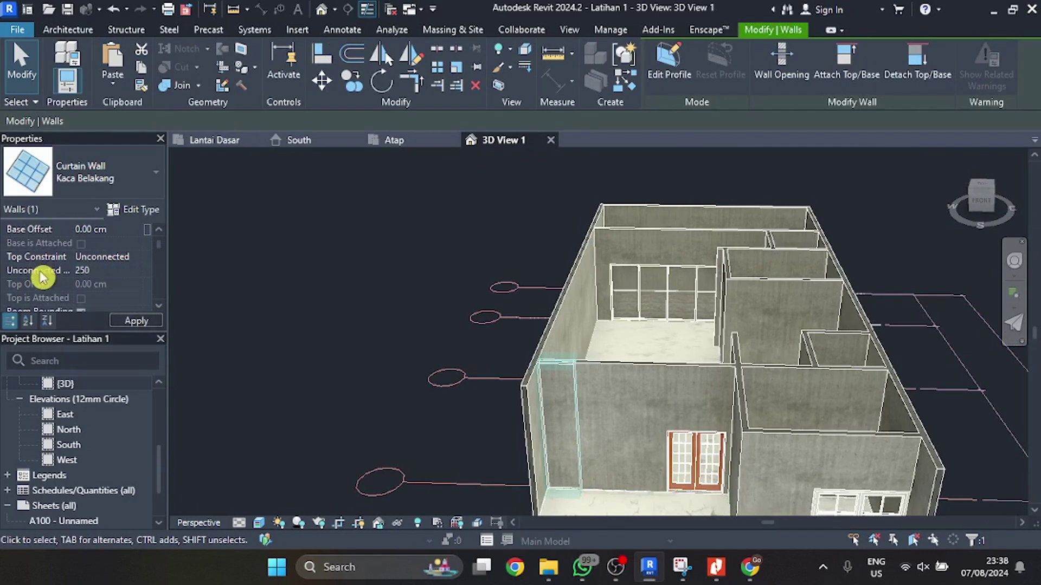
pyautogui.click(130, 321)
pyautogui.click(336, 325)
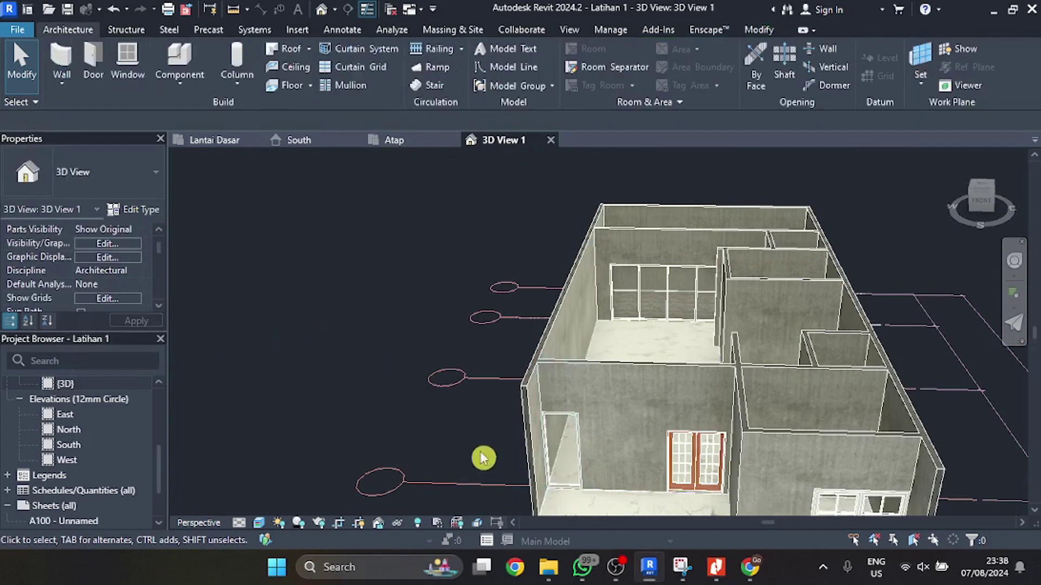
# - Inspect the new curtain wall opening beside the double door and the whole front facade in 3D
pyautogui.scroll(-4, 575, 428)
pyautogui.scroll(6, 591, 438)
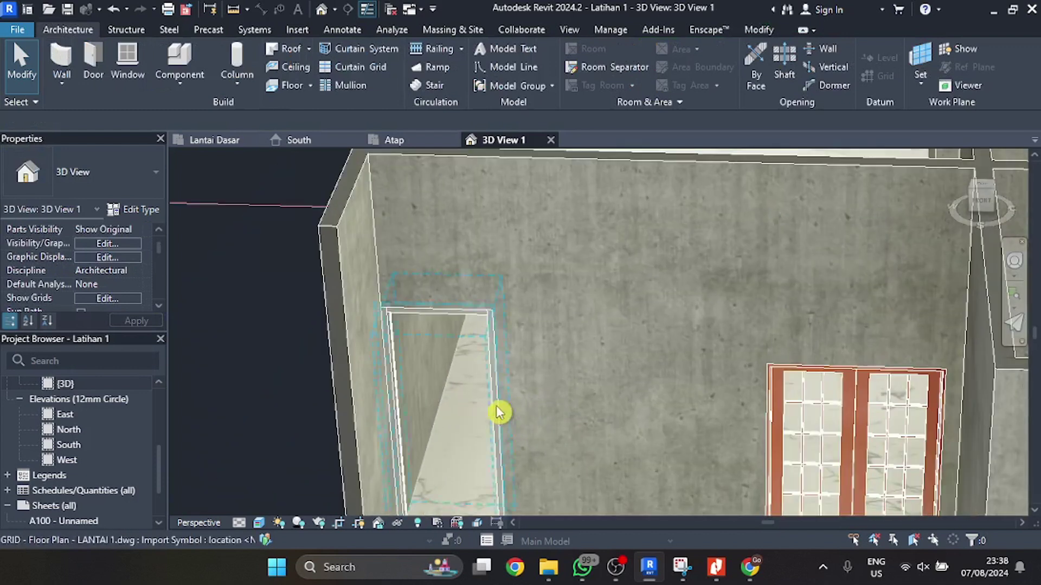
pyautogui.scroll(-6, 522, 383)
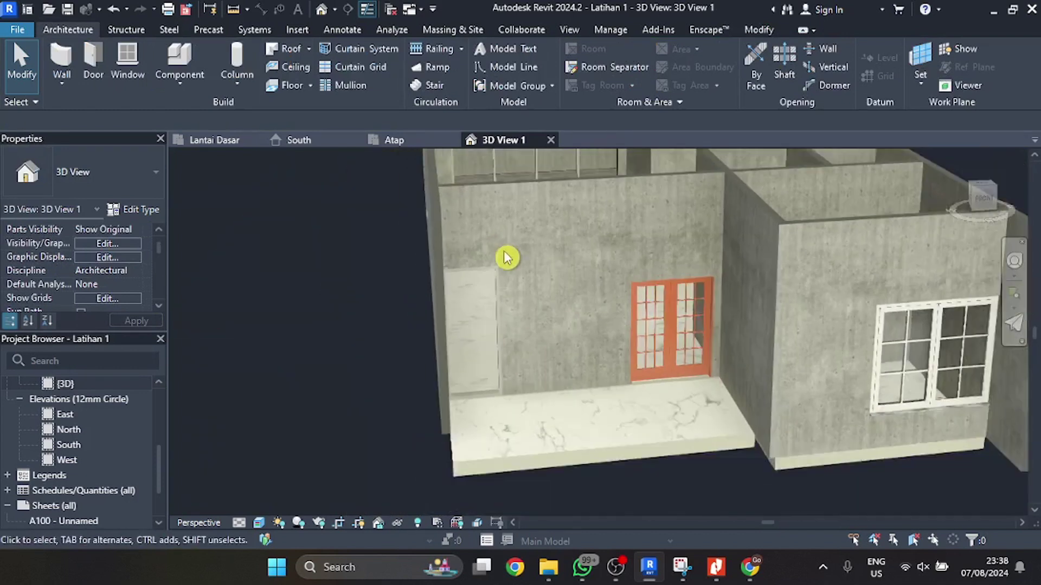
pyautogui.keyDown('shift'); pyautogui.moveTo(506, 256); pyautogui.dragTo(636, 281, button='middle'); pyautogui.keyUp('shift')
pyautogui.scroll(3, 551, 300)
pyautogui.scroll(-5, 551, 300)
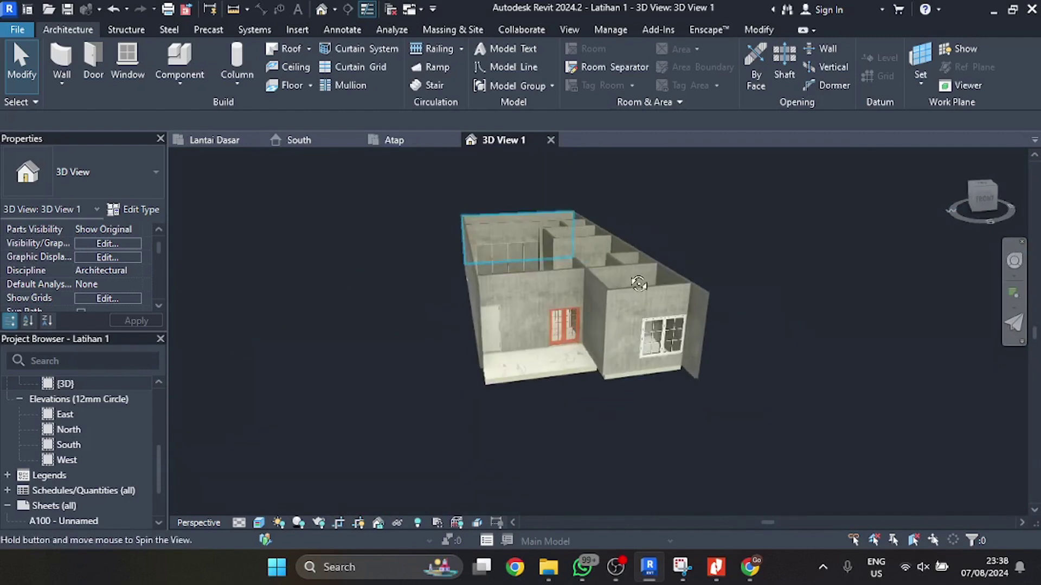
# - Examine the reference PDF's ground floor section and plan, focusing on the wall openings around the DAPUR and GUDANG rooms
pyautogui.scroll(5, 546, 217)
pyautogui.scroll(-3, 545, 217)
pyautogui.keyDown('shift'); pyautogui.moveTo(544, 217); pyautogui.dragTo(479, 174, button='middle'); pyautogui.keyUp('shift')
pyautogui.click(655, 571)
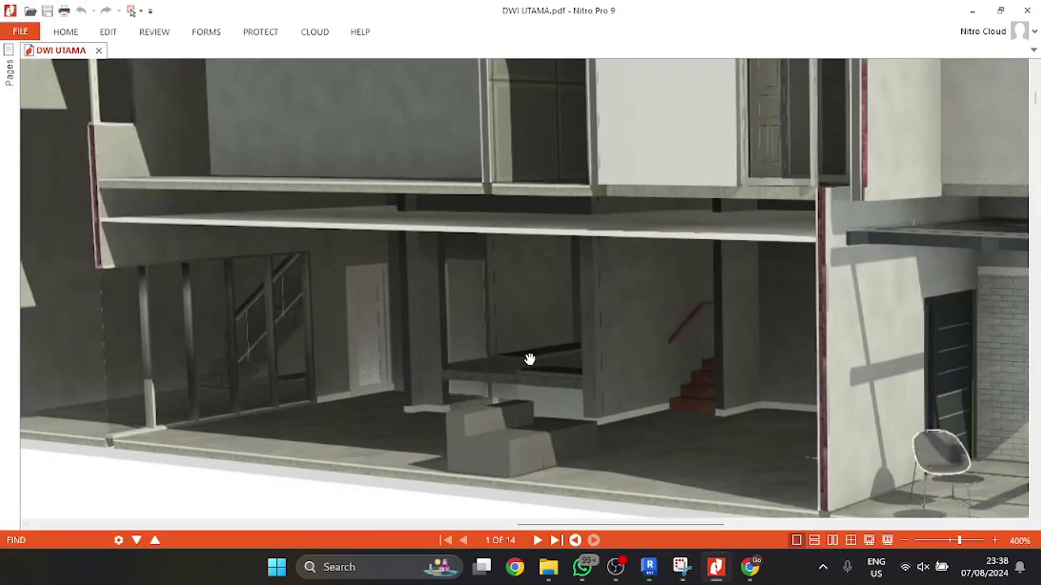
pyautogui.scroll(-3, 542, 317)
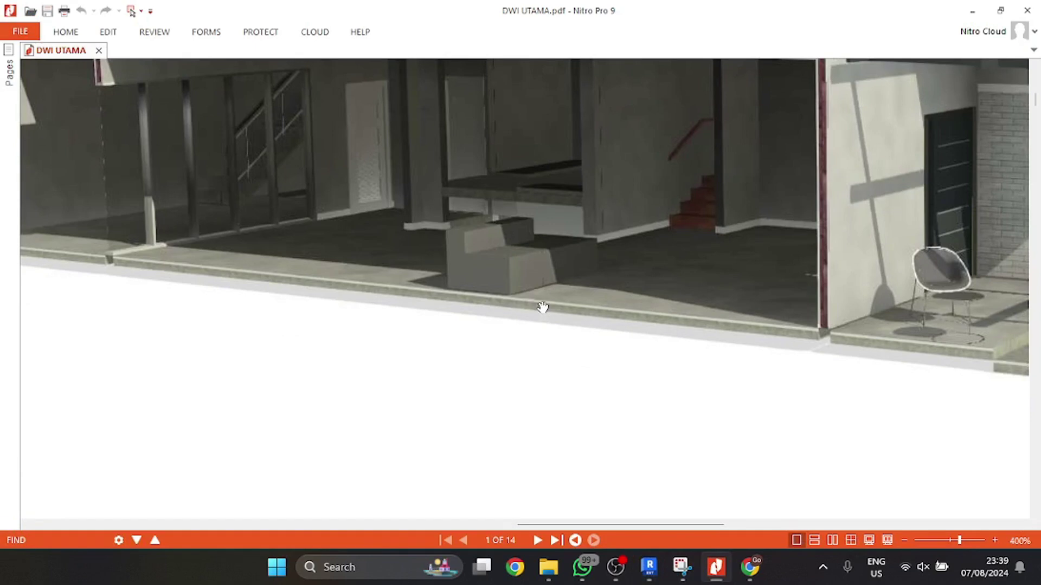
pyautogui.keyDown('ctrl'); pyautogui.scroll(-4, 542, 308); pyautogui.keyUp('ctrl')
pyautogui.scroll(-3, 520, 294)
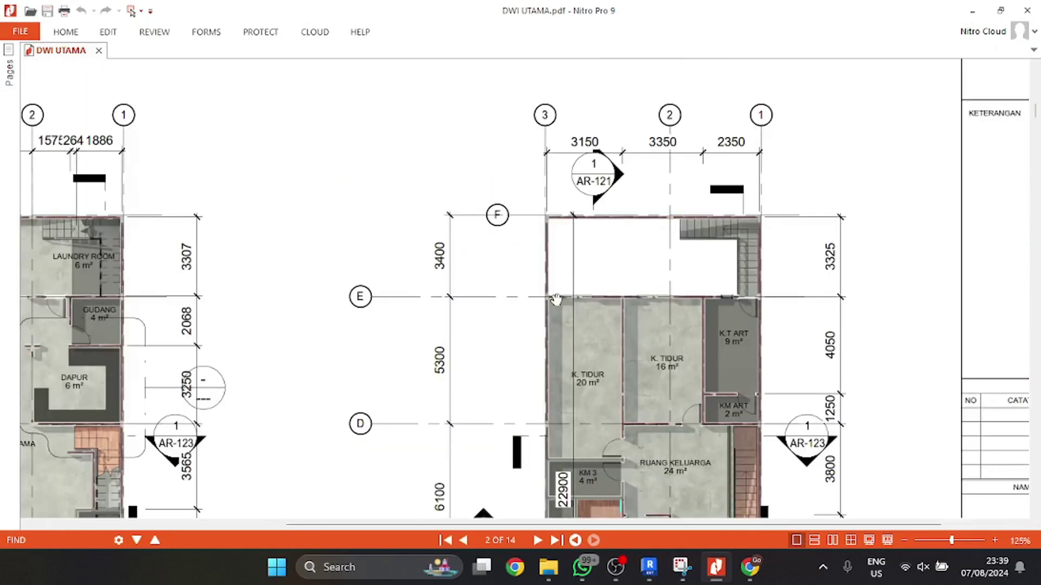
pyautogui.hscroll(-3, 379, 325)
pyautogui.scroll(-2, 380, 325)
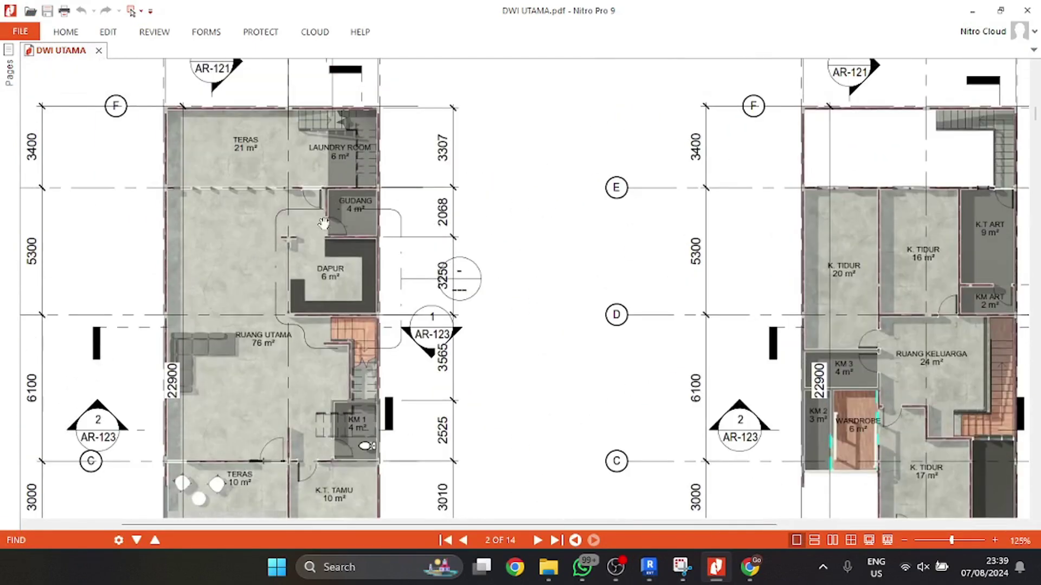
pyautogui.keyDown('ctrl'); pyautogui.scroll(2, 315, 288); pyautogui.keyUp('ctrl')
pyautogui.keyDown('ctrl'); pyautogui.scroll(4, 287, 237); pyautogui.keyUp('ctrl')
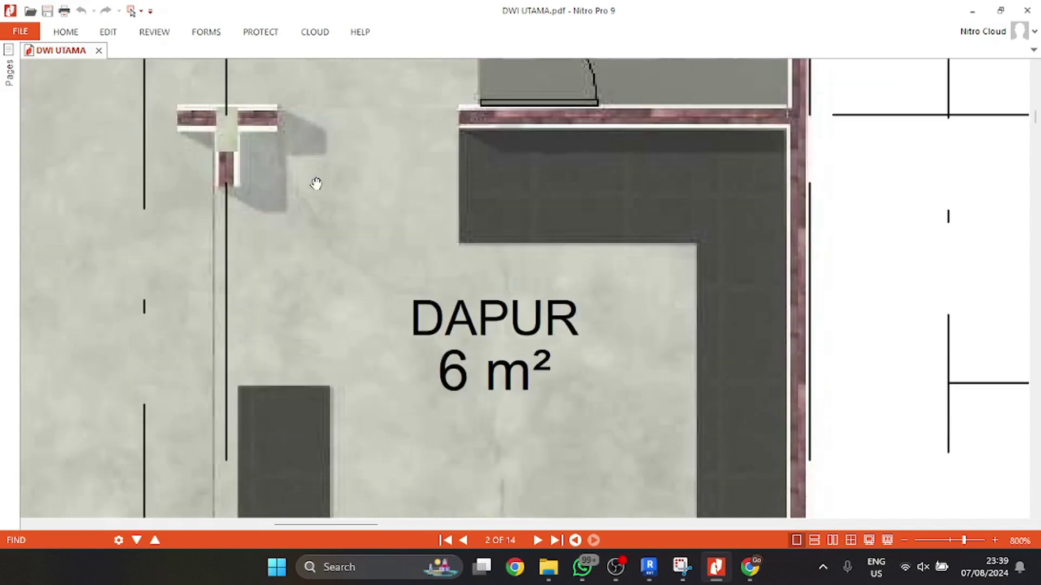
pyautogui.keyDown('ctrl'); pyautogui.scroll(-4, 313, 224); pyautogui.keyUp('ctrl')
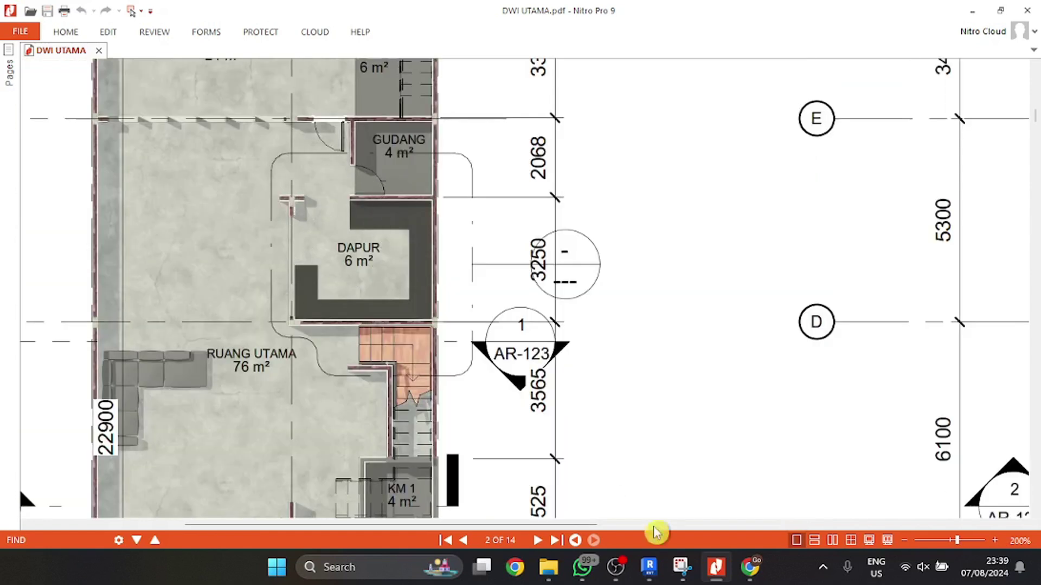
# - Back in Revit, raise the base of the kitchen's side wall along grid 2, setting its Base Offset to 300 cm
pyautogui.click(648, 578)
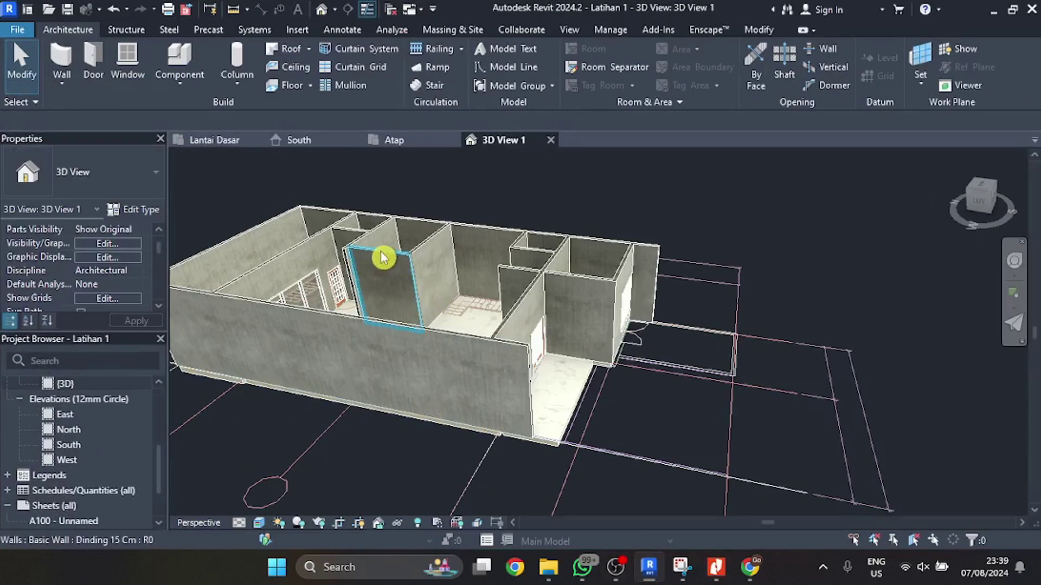
pyautogui.click(372, 307)
pyautogui.scroll(6, 372, 307)
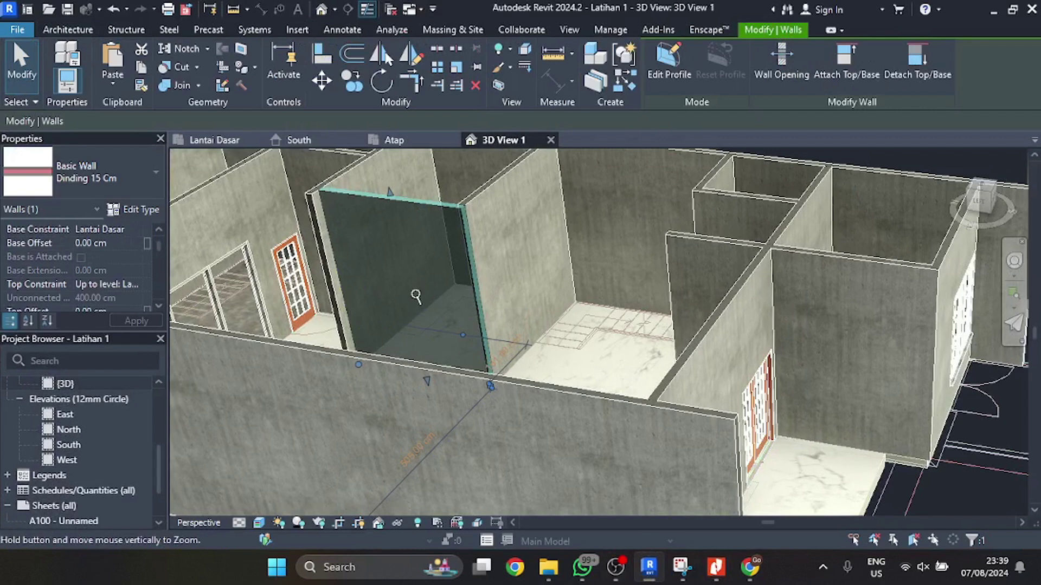
pyautogui.keyDown('shift'); pyautogui.moveTo(421, 333); pyautogui.dragTo(400, 384, button='middle'); pyautogui.keyUp('shift')
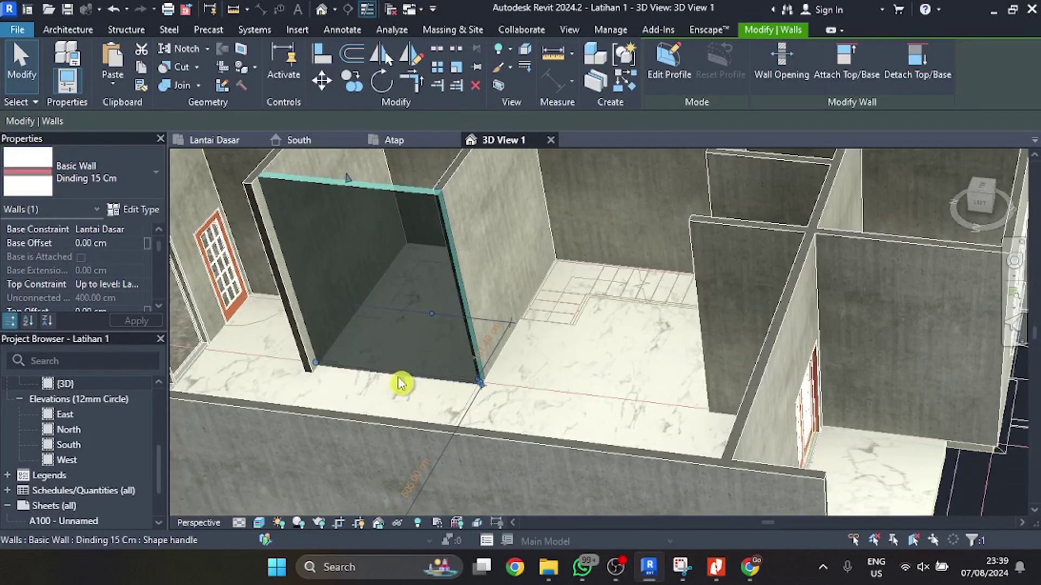
pyautogui.moveTo(394, 351); pyautogui.dragTo(383, 268)
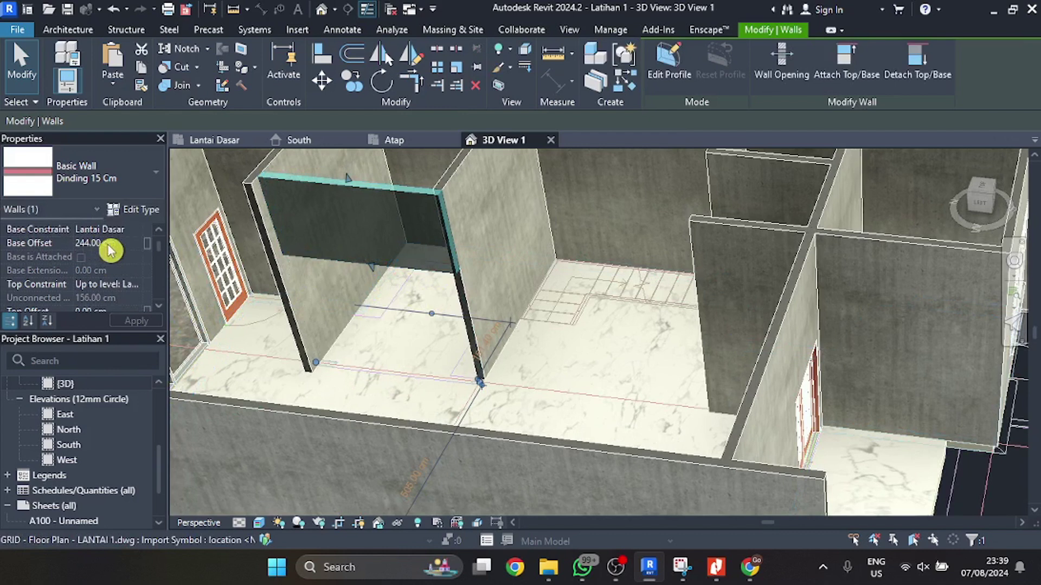
pyautogui.click(133, 245)
pyautogui.moveTo(124, 245); pyautogui.dragTo(43, 252)
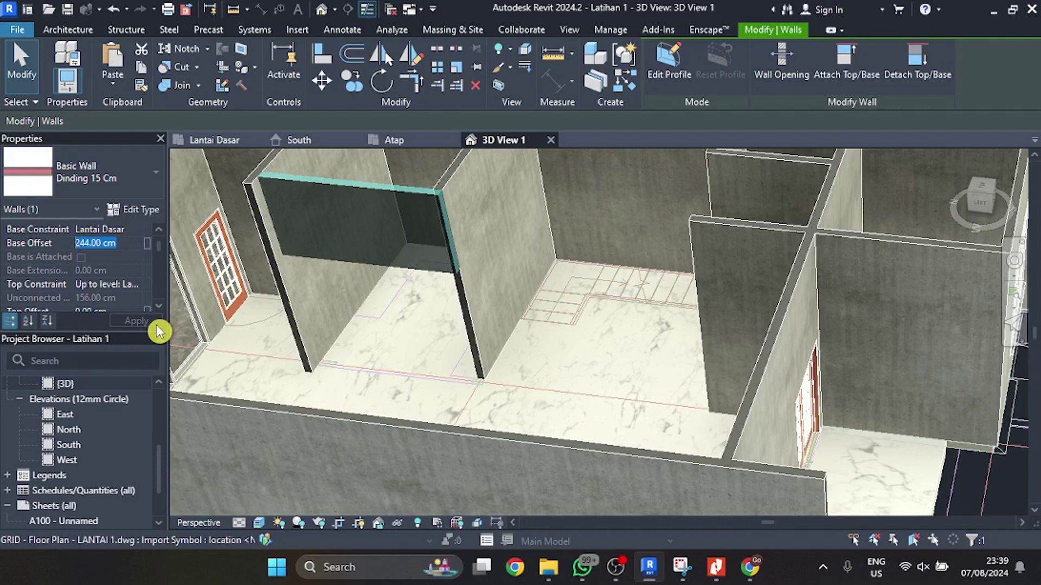
pyautogui.write('300')
pyautogui.click(136, 320)
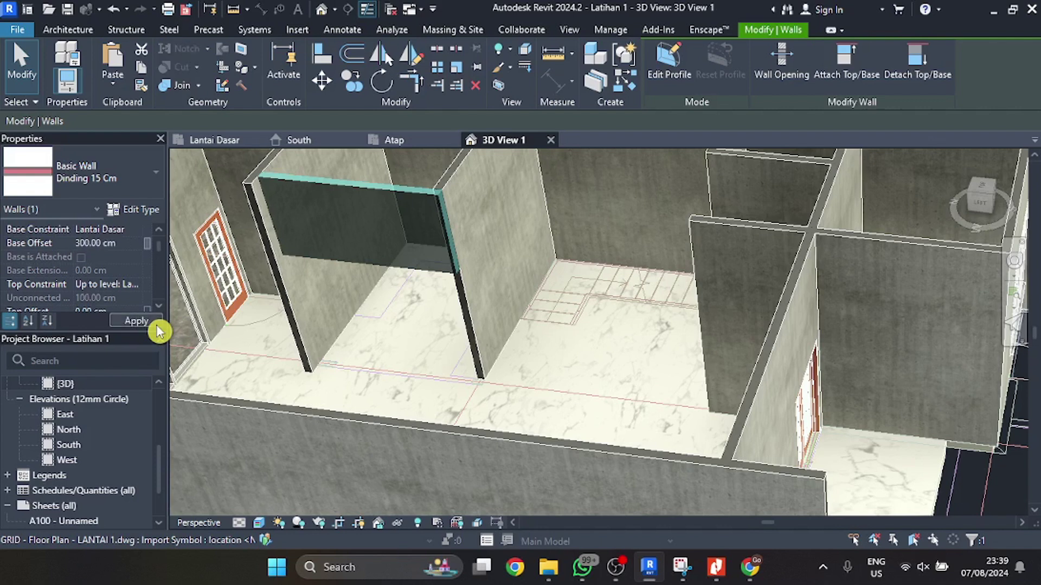
pyautogui.keyDown('shift'); pyautogui.moveTo(304, 206); pyautogui.dragTo(362, 199, button='middle'); pyautogui.keyUp('shift')
pyautogui.scroll(-3, 369, 227)
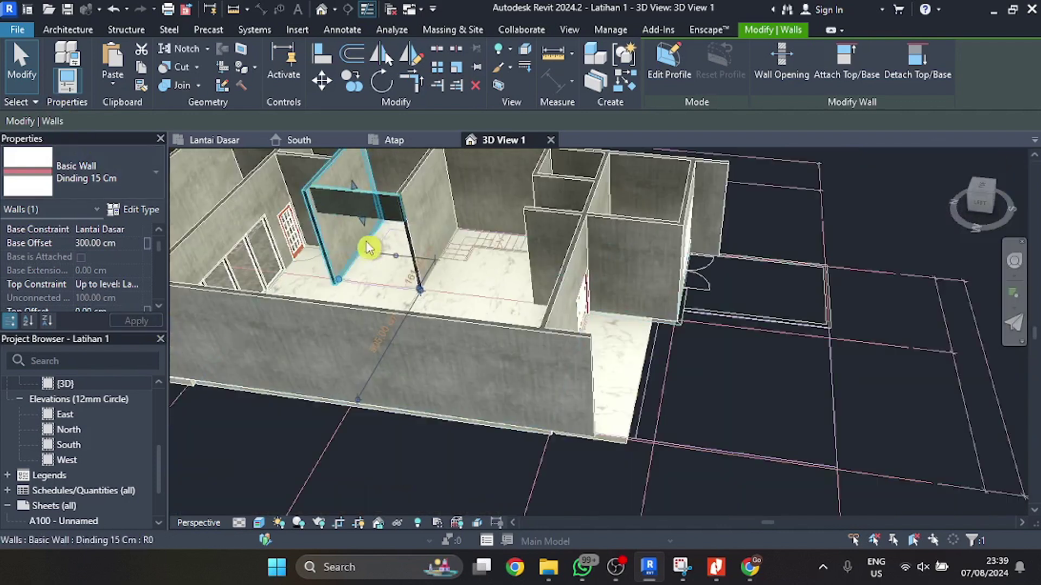
# - In the Lantai Dasar plan, split the wall between the storeroom and kitchen at the storeroom door frame and at grid 2
pyautogui.keyDown('shift'); pyautogui.moveTo(372, 242); pyautogui.dragTo(519, 233, button='middle'); pyautogui.keyUp('shift')
pyautogui.hotkey('ctrl', 'z')
pyautogui.scroll(6, 297, 214)
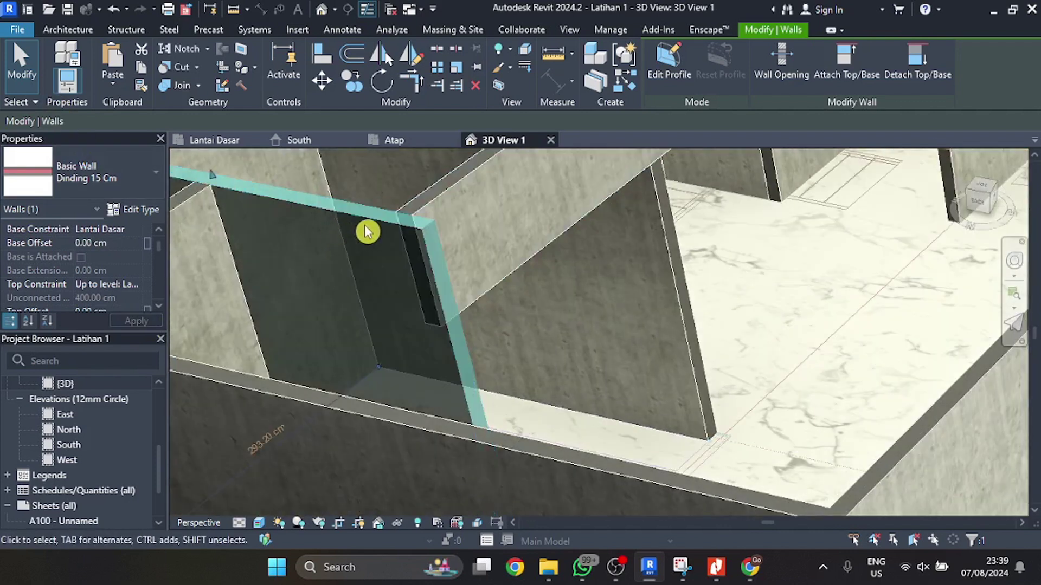
pyautogui.keyDown('shift'); pyautogui.moveTo(367, 232); pyautogui.dragTo(233, 148, button='middle'); pyautogui.keyUp('shift')
pyautogui.click(214, 140)
pyautogui.scroll(-2, 295, 403)
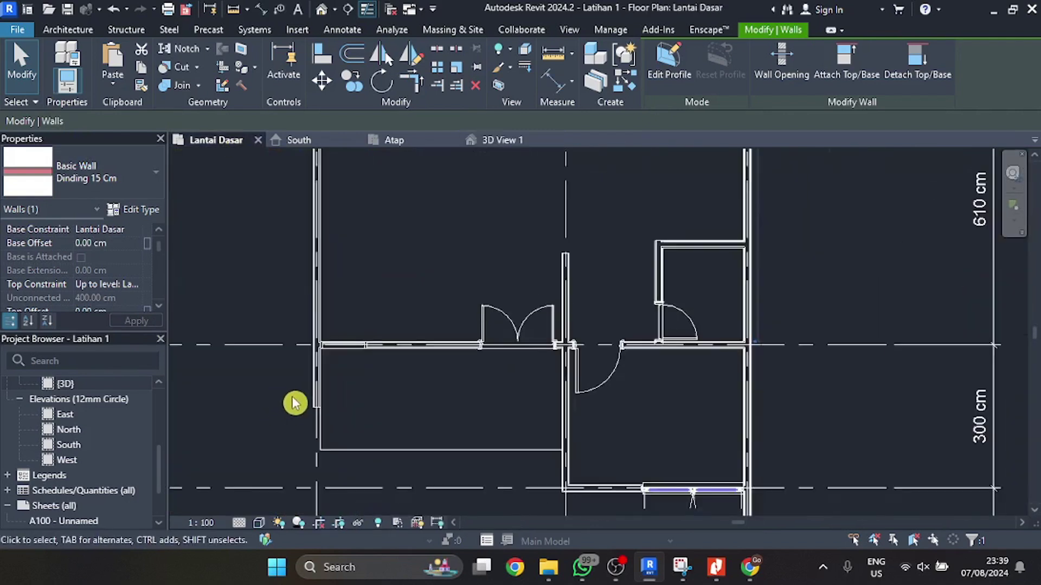
pyautogui.scroll(-4, 295, 403)
pyautogui.scroll(6, 448, 222)
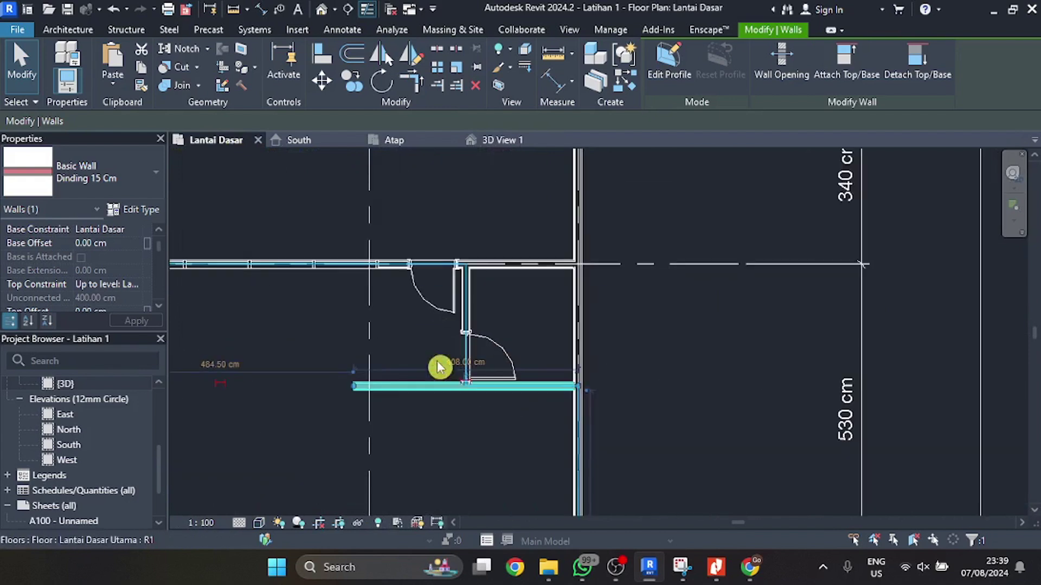
pyautogui.scroll(3, 436, 416)
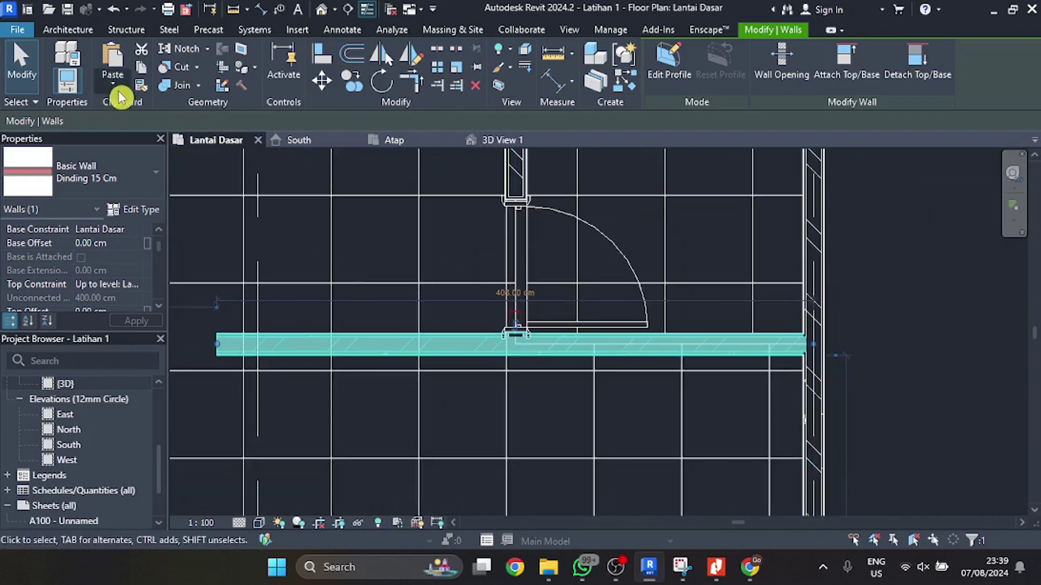
pyautogui.click(440, 58)
pyautogui.scroll(3, 492, 372)
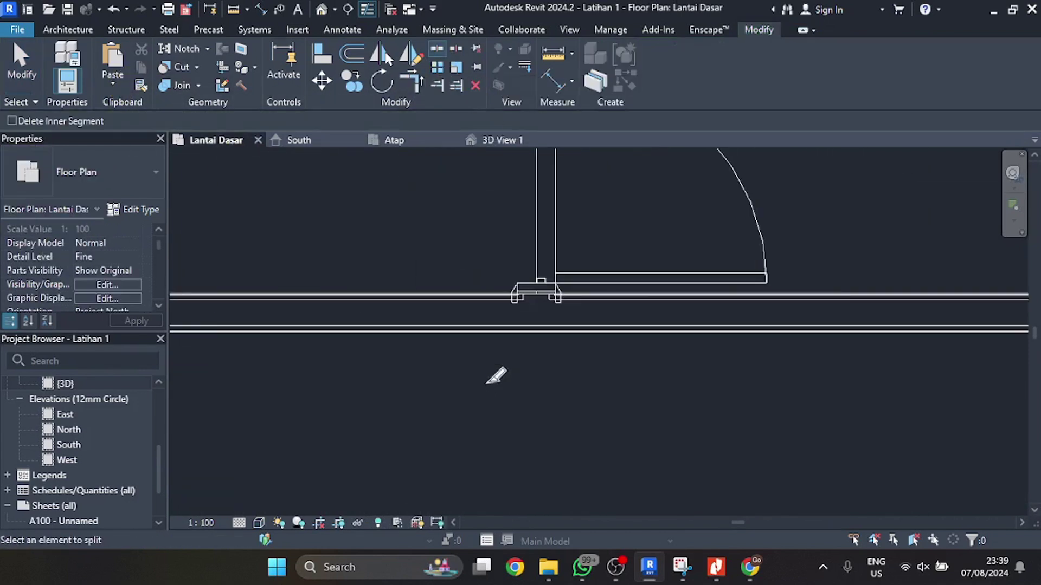
pyautogui.click(521, 303)
pyautogui.scroll(-2, 558, 290)
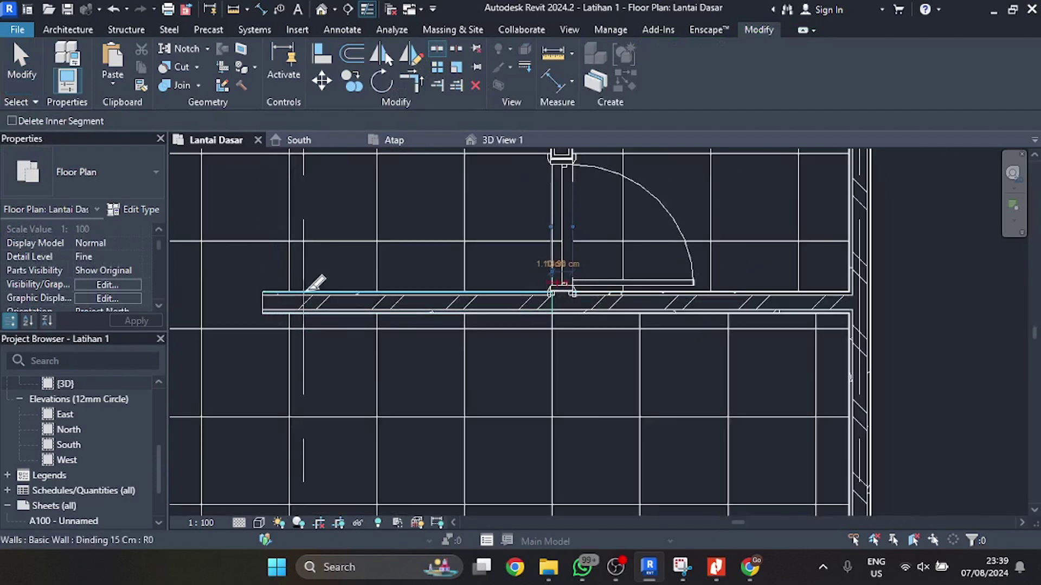
pyautogui.scroll(2, 307, 290)
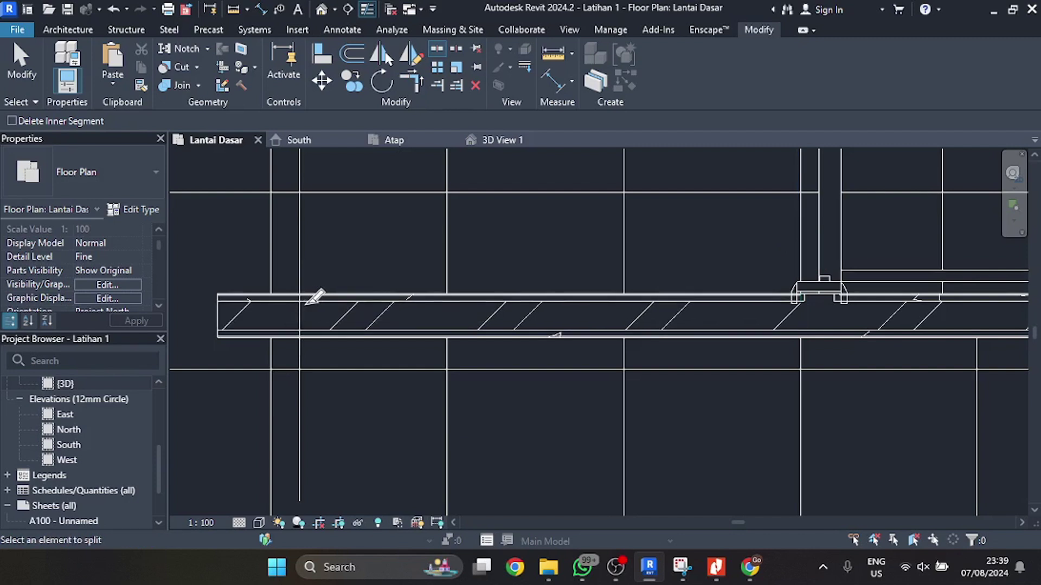
pyautogui.press('Escape')
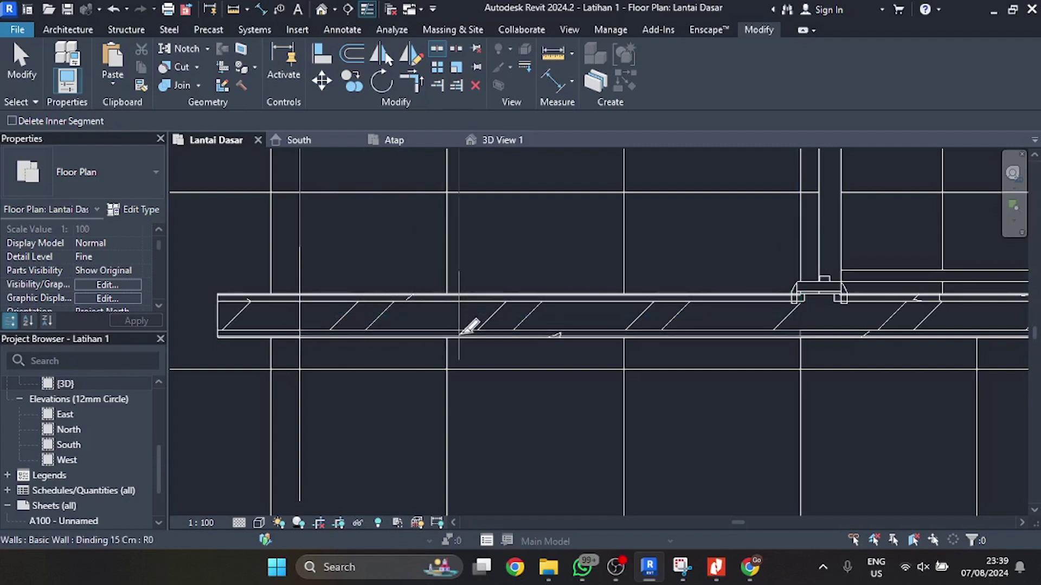
# - Set the Base Offset of the middle segment of the split wall to 300 cm in 3D View 1 and deselect it
pyautogui.click(469, 327)
pyautogui.click(494, 147)
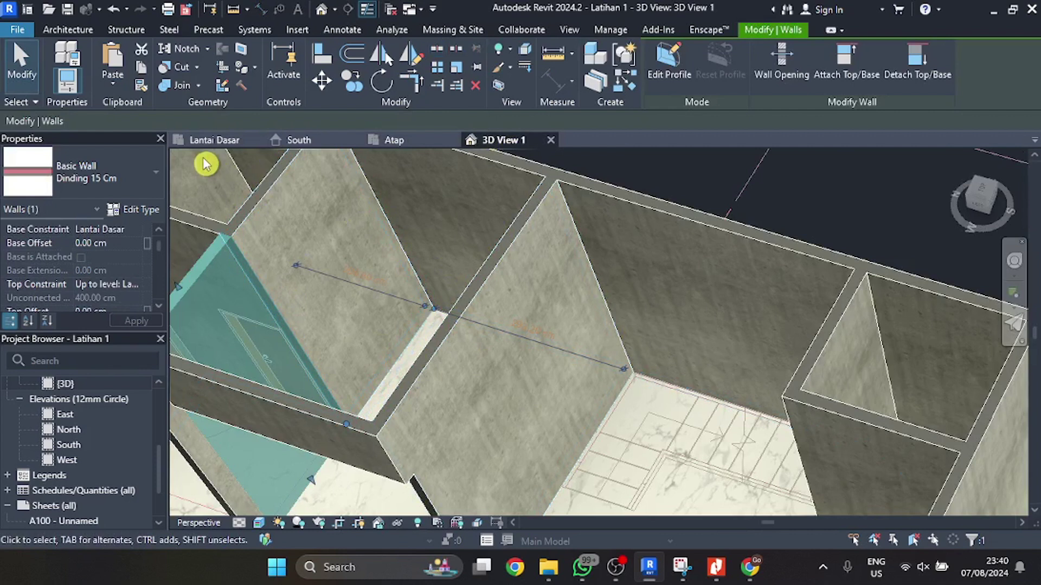
pyautogui.click(112, 247)
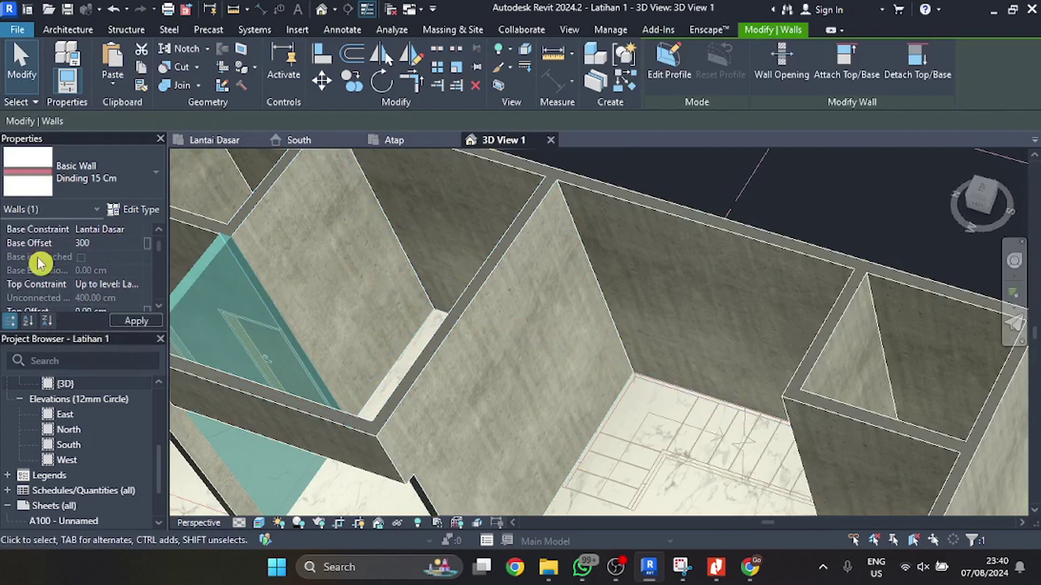
pyautogui.click(149, 322)
pyautogui.scroll(-8, 340, 276)
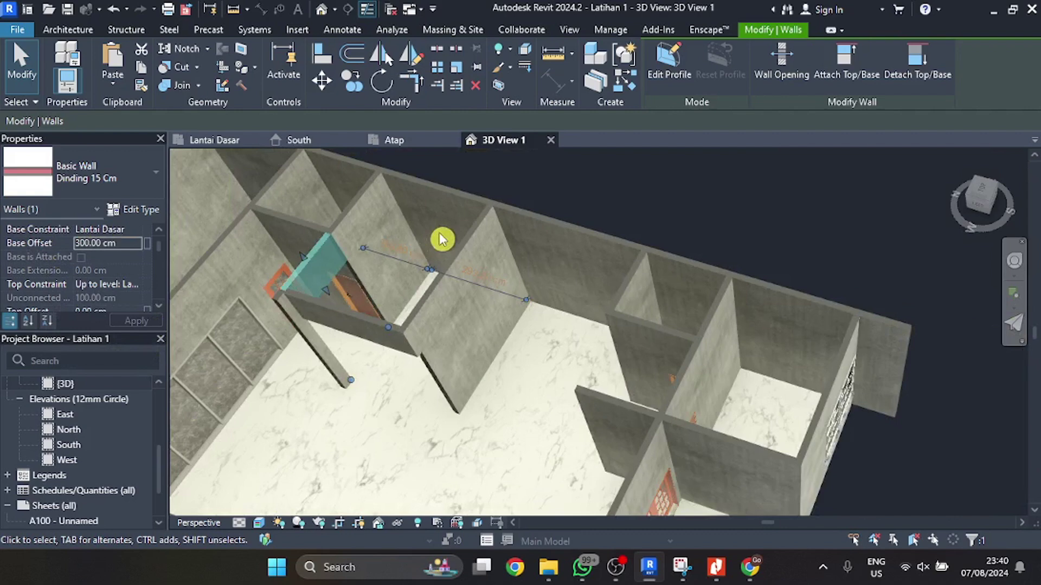
pyautogui.press('Escape')
# - Inspect the opened kitchen walls, the interior and the front facade of the ground floor in 3D
pyautogui.scroll(6, 434, 282)
pyautogui.moveTo(428, 298)
pyautogui.keyDown('shift'); pyautogui.mouseDown(button='middle')
pyautogui.moveTo(488, 251)
pyautogui.moveTo(588, 218)
pyautogui.moveTo(450, 238)
pyautogui.moveTo(477, 353)
pyautogui.moveTo(495, 234)
pyautogui.moveTo(412, 310)
pyautogui.mouseUp(button='middle'); pyautogui.keyUp('shift')
pyautogui.scroll(4, 479, 347)
pyautogui.scroll(-5, 495, 236)
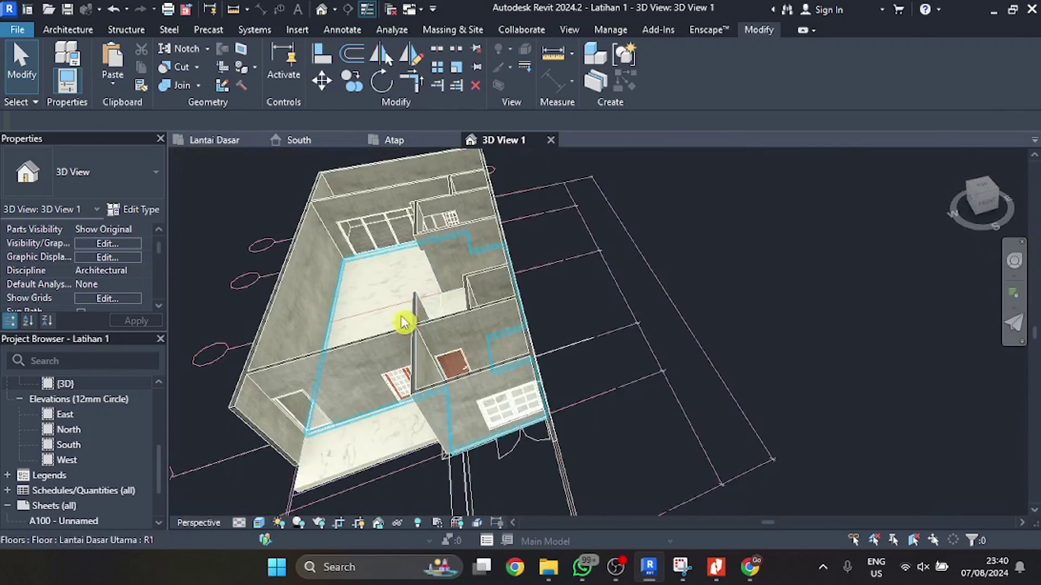
pyautogui.keyDown('shift'); pyautogui.moveTo(353, 279); pyautogui.dragTo(516, 374, button='middle'); pyautogui.keyUp('shift')
pyautogui.scroll(5, 477, 266)
pyautogui.scroll(-6, 576, 320)
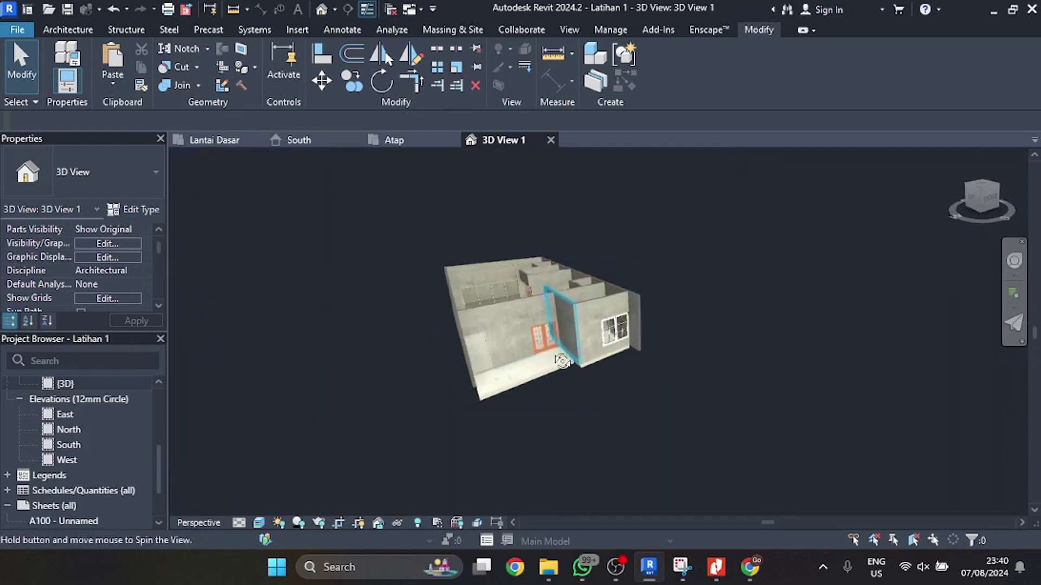
pyautogui.scroll(6, 516, 425)
pyautogui.scroll(-3, 529, 345)
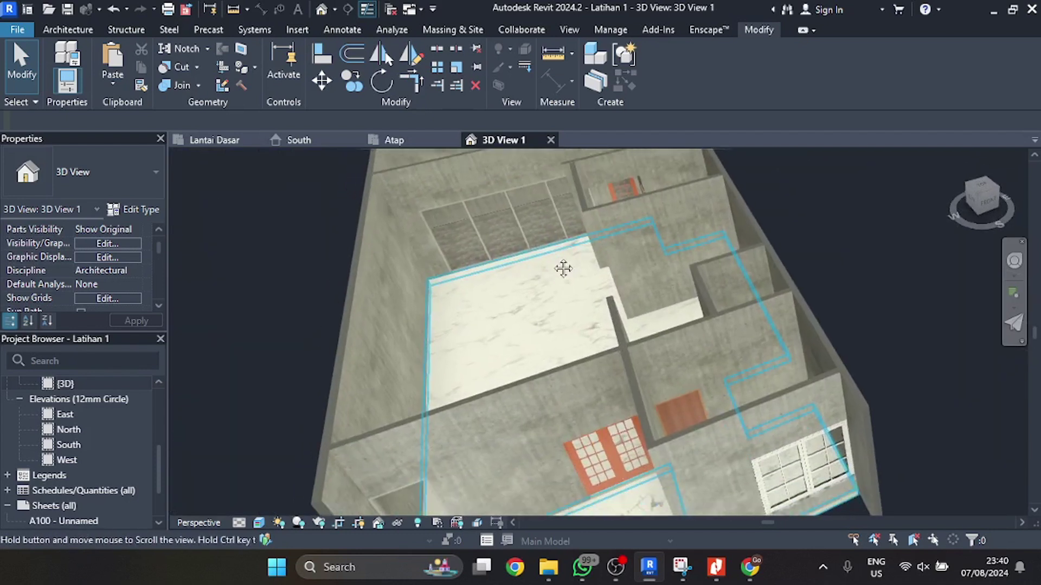
pyautogui.moveTo(562, 267)
pyautogui.keyDown('shift'); pyautogui.mouseDown(button='middle')
pyautogui.moveTo(578, 309)
pyautogui.moveTo(569, 283)
pyautogui.mouseUp(button='middle'); pyautogui.keyUp('shift')
pyautogui.scroll(3, 569, 283)
# - In the Lantai Dasar plan, start a new wall near the front garden and set its Base Offset to -20 cm
pyautogui.click(217, 142)
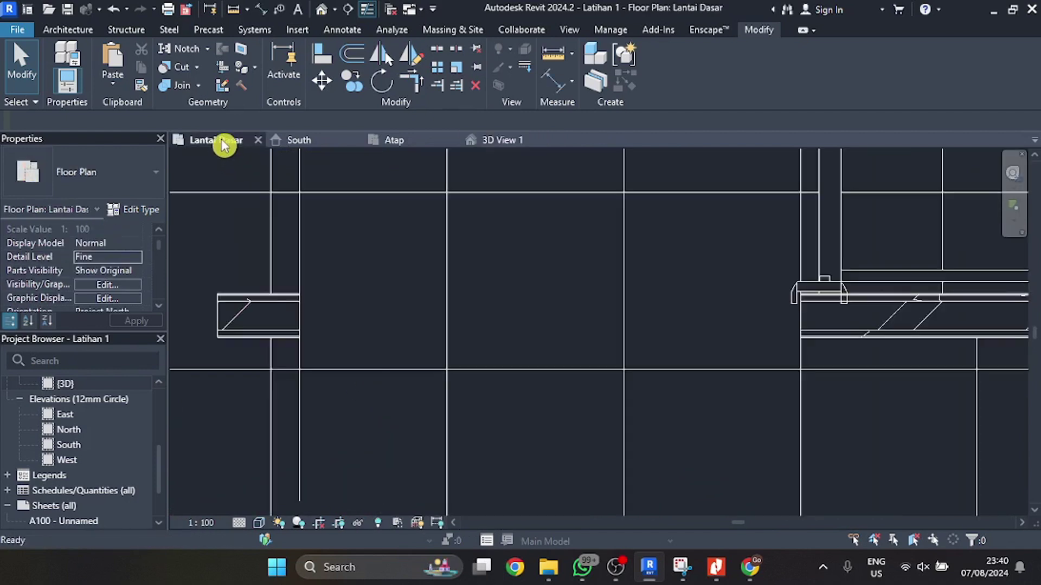
pyautogui.scroll(-6, 470, 363)
pyautogui.scroll(-2, 476, 301)
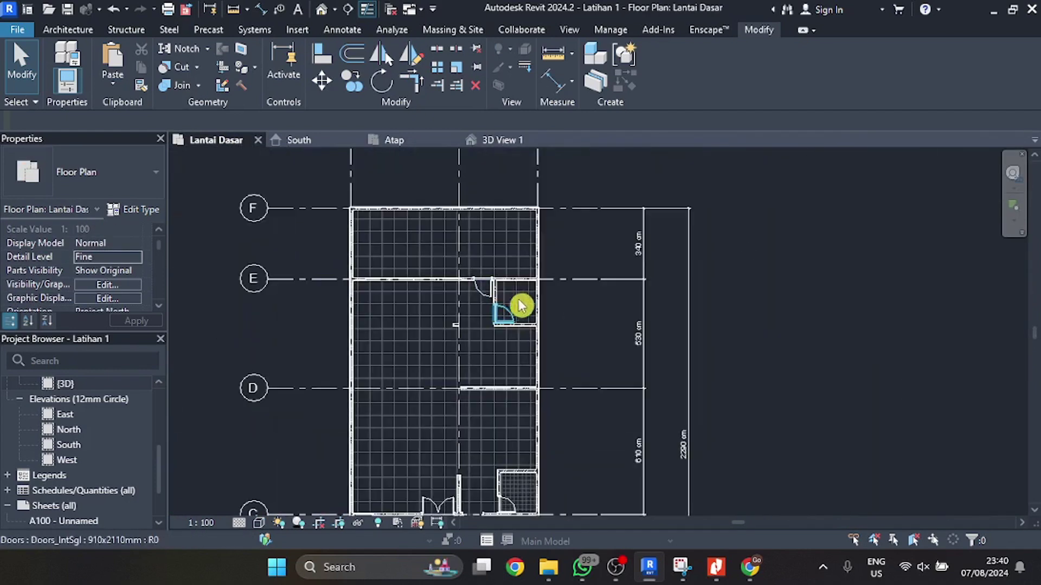
pyautogui.keyDown('ctrl'); pyautogui.scroll(-4, 523, 302); pyautogui.keyUp('ctrl')
pyautogui.scroll(1, 562, 336)
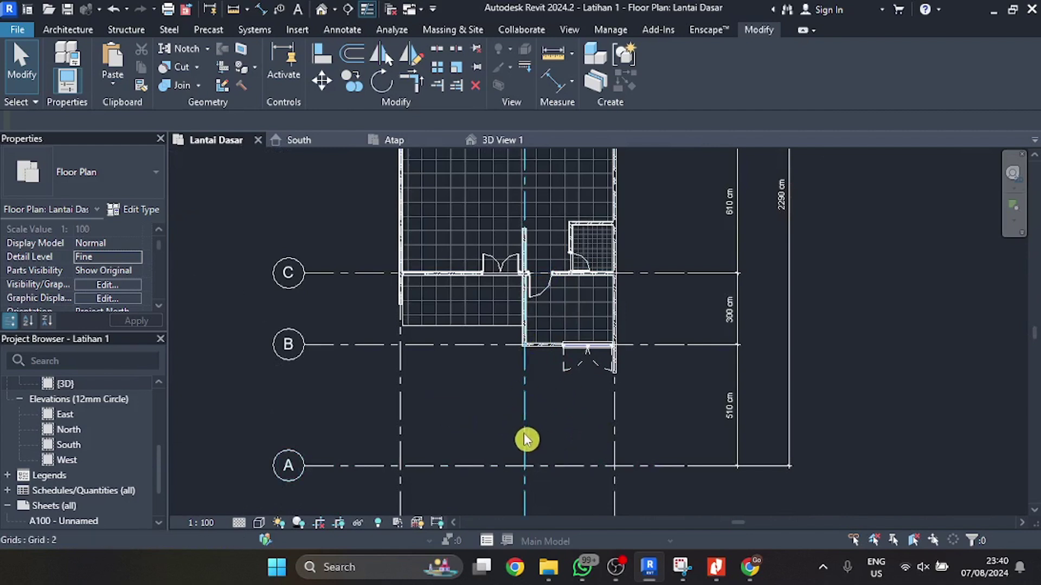
pyautogui.click(69, 30)
pyautogui.click(61, 52)
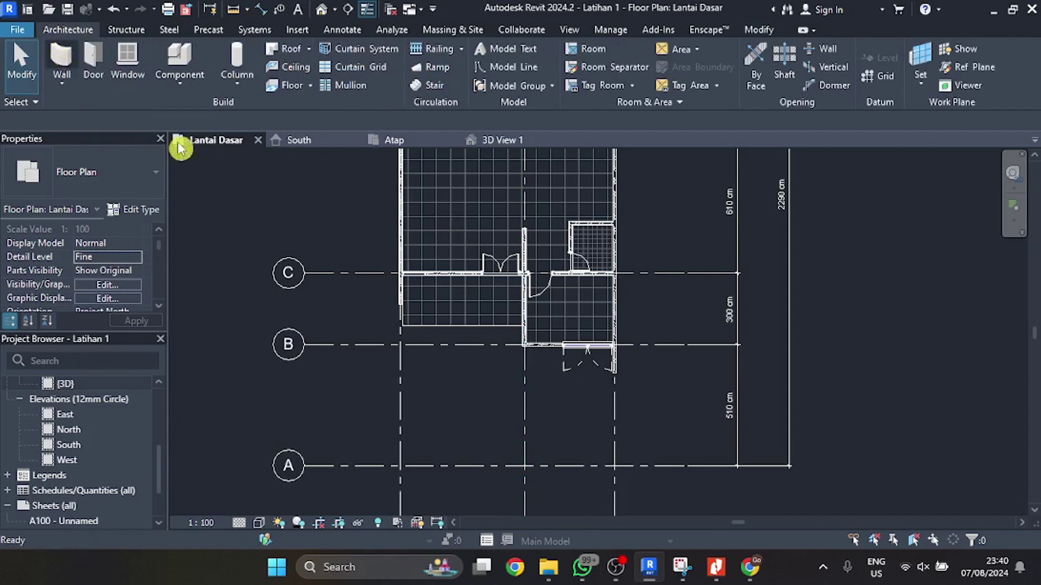
pyautogui.scroll(4, 589, 407)
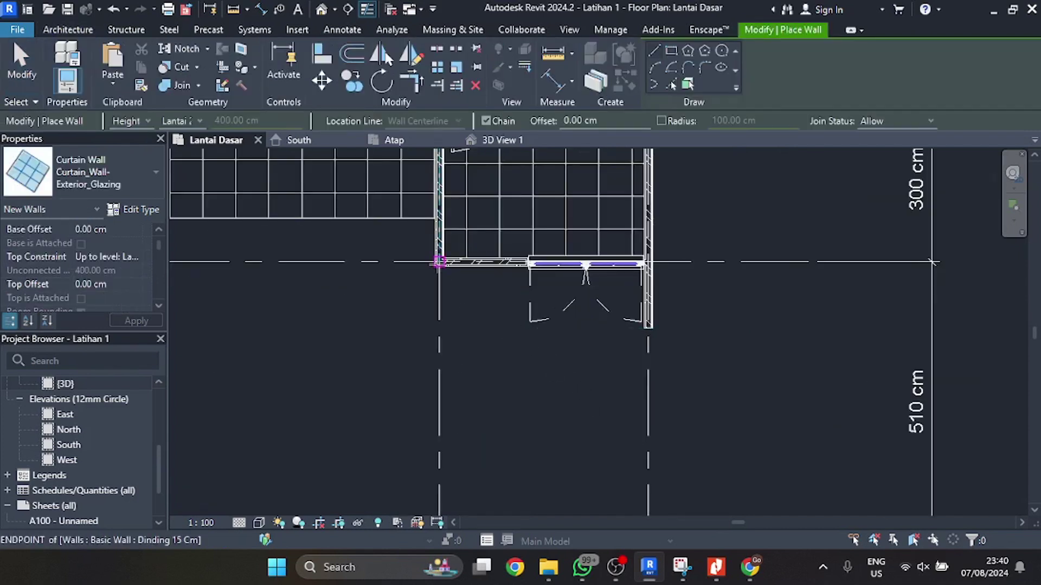
pyautogui.scroll(2, 79, 261)
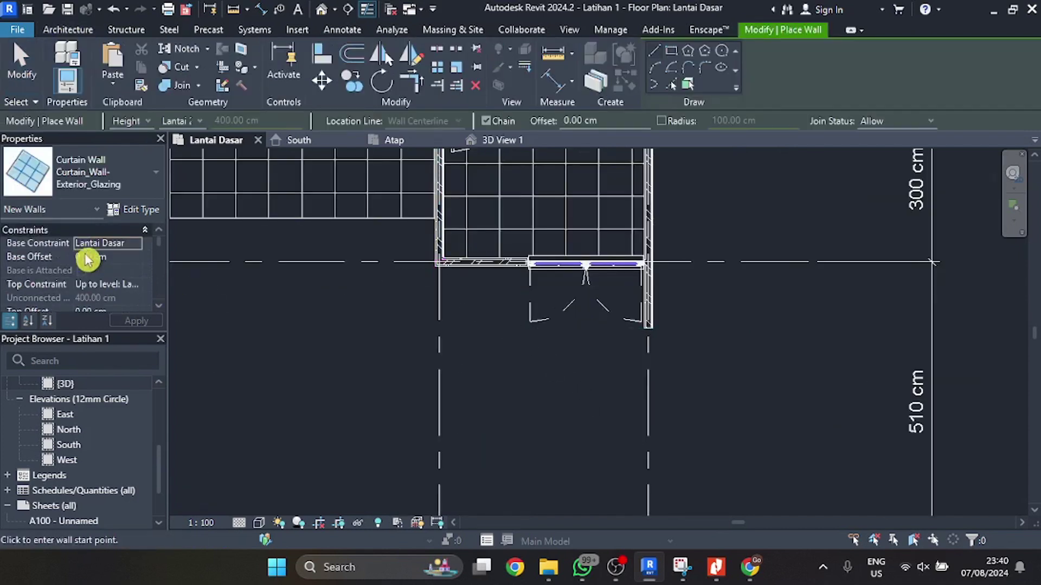
pyautogui.scroll(-2, 94, 273)
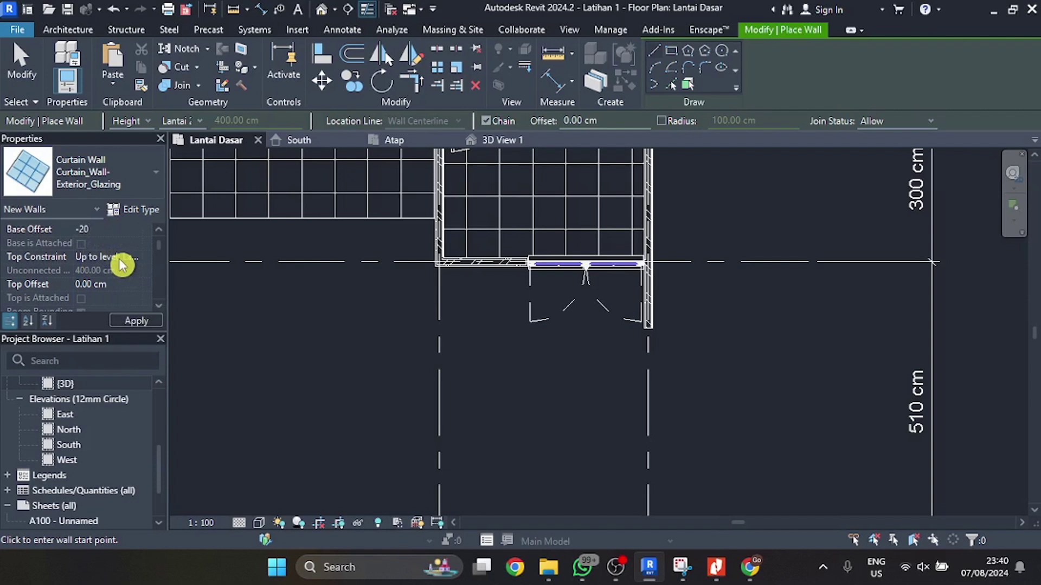
pyautogui.click(138, 262)
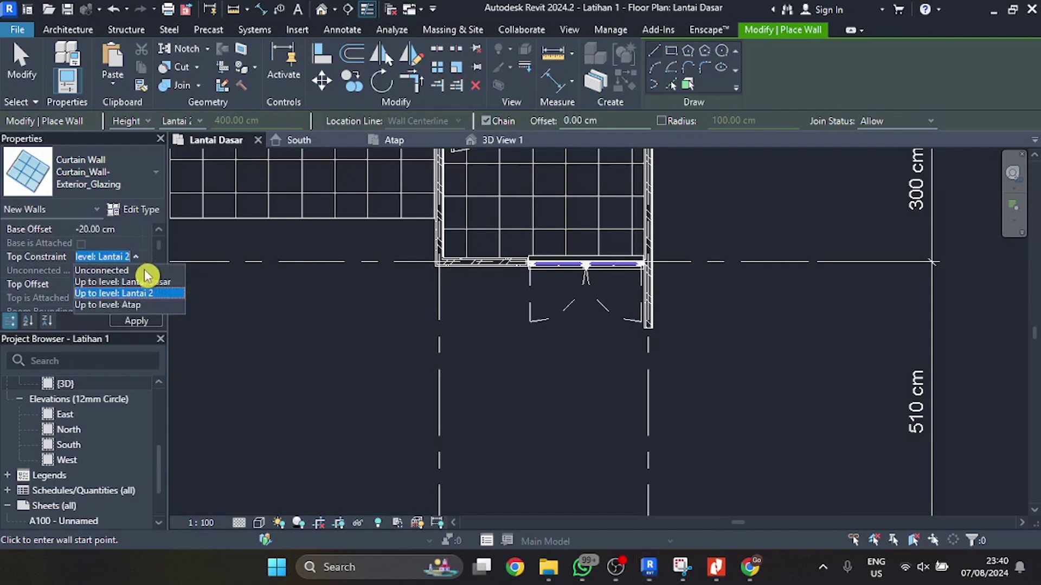
# - Switch to the DWI UTAMA reference PDF and examine the low walls around the front garden in plan and 3D view
pyautogui.click(717, 568)
pyautogui.scroll(-6, 593, 312)
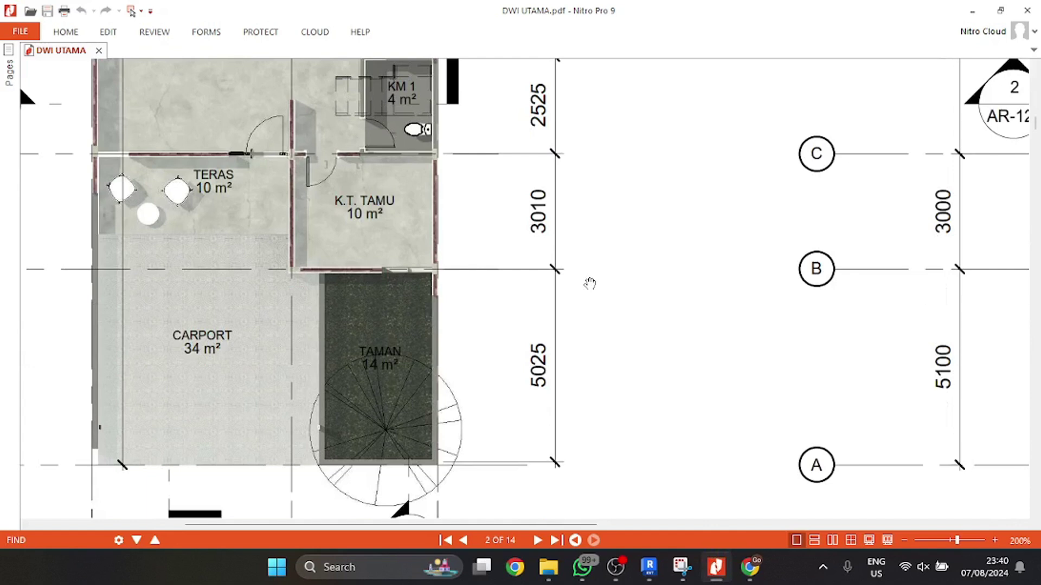
pyautogui.keyDown('ctrl'); pyautogui.scroll(-3, 589, 284); pyautogui.keyUp('ctrl')
pyautogui.scroll(-10, 641, 247)
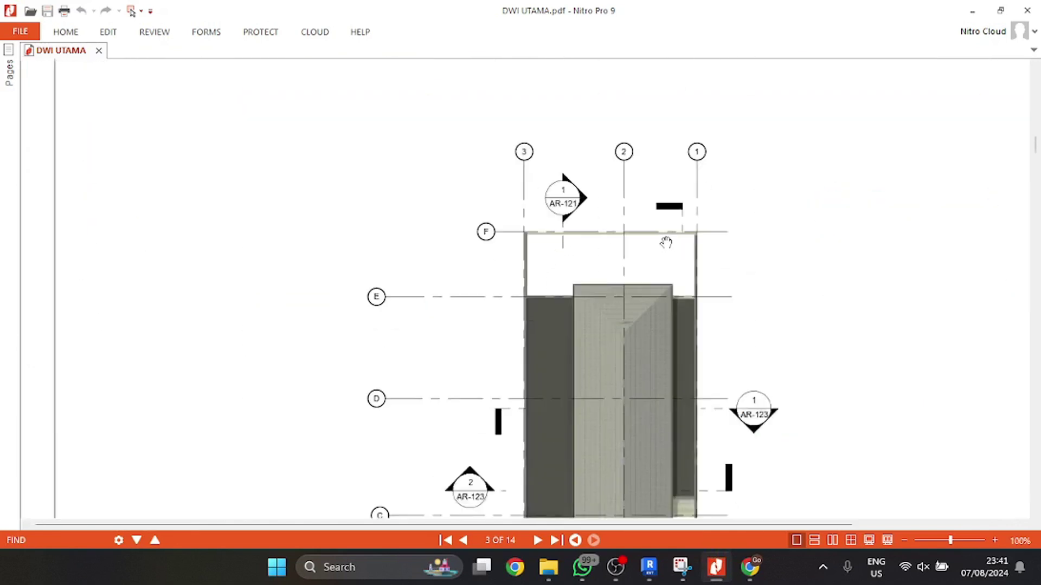
pyautogui.scroll(20, 666, 242)
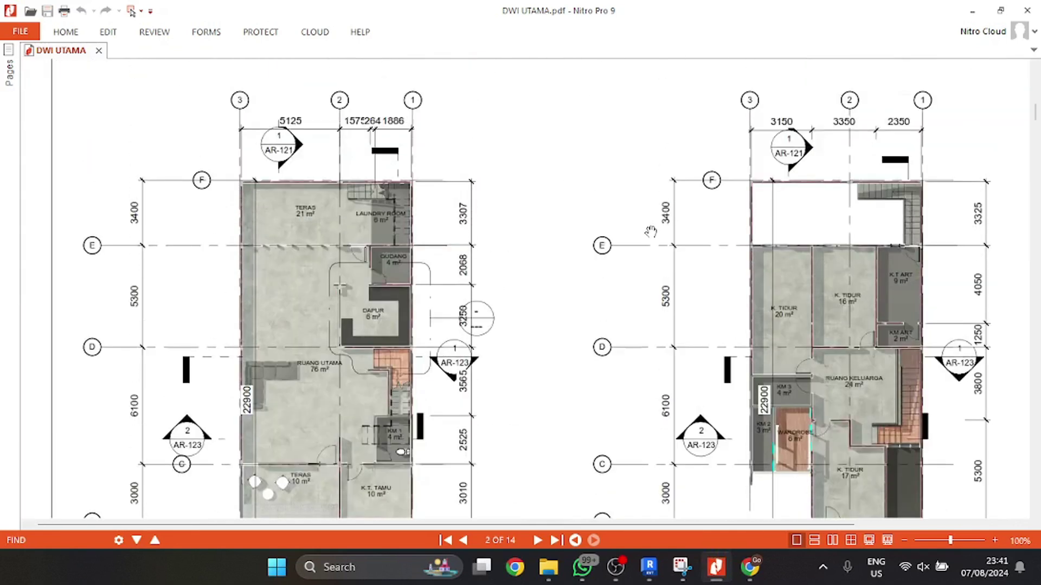
pyautogui.scroll(3, 412, 221)
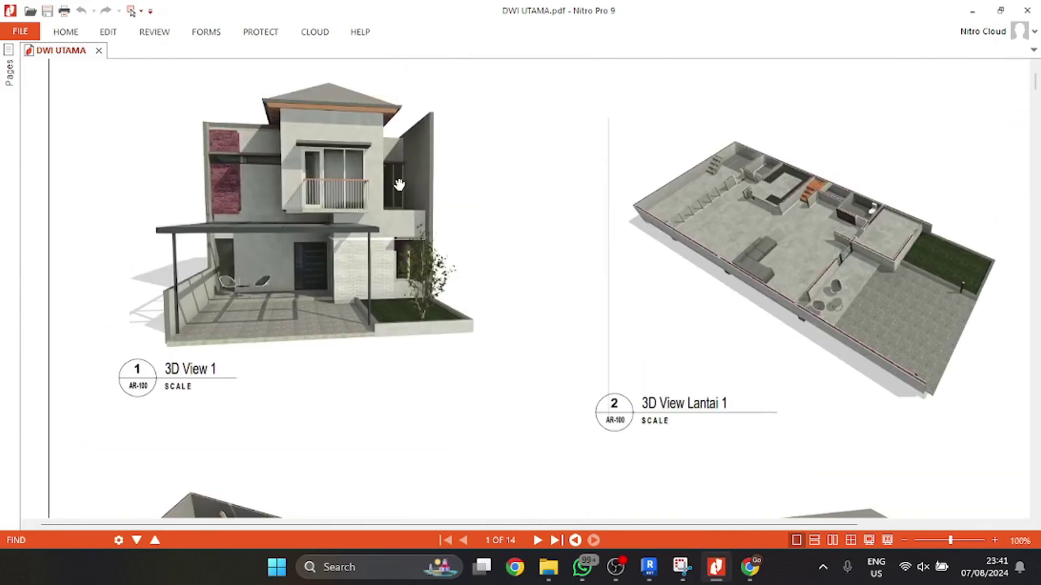
pyautogui.keyDown('ctrl'); pyautogui.scroll(6, 382, 328); pyautogui.keyUp('ctrl')
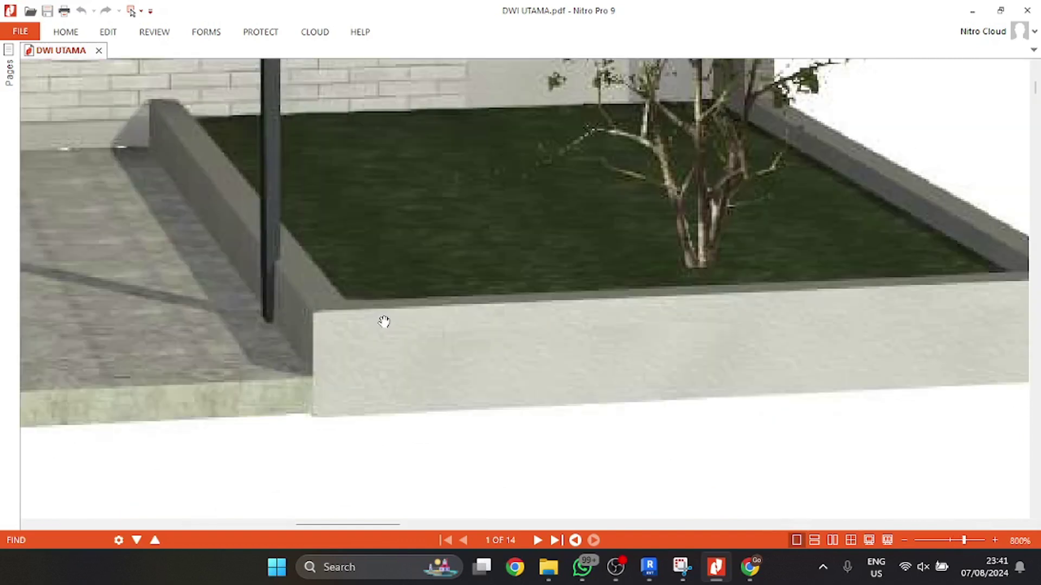
pyautogui.keyDown('ctrl'); pyautogui.scroll(-4, 274, 302); pyautogui.keyUp('ctrl')
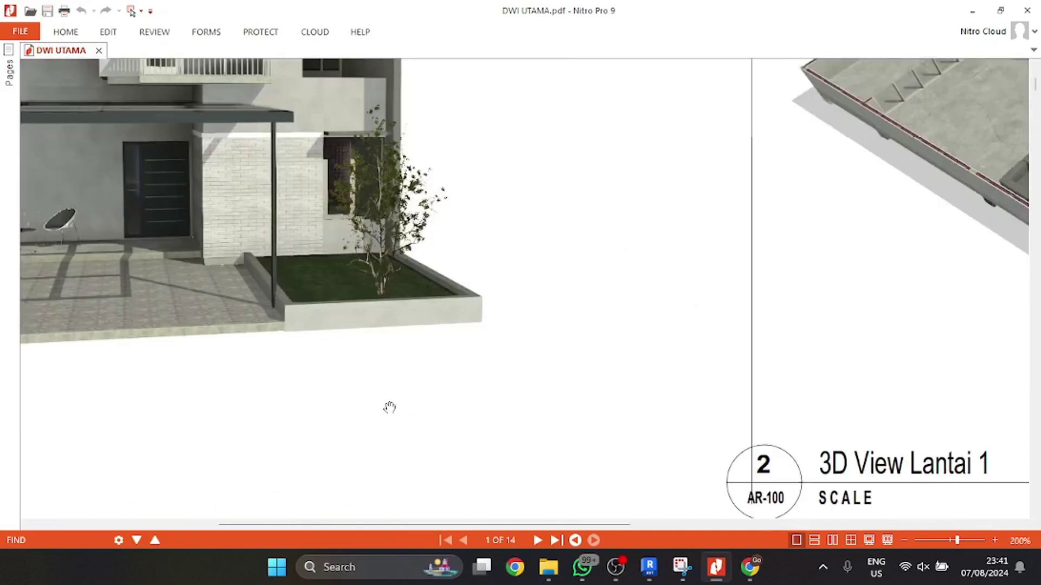
# - Back in Revit, give the new wall the type Dinding 15 Cm, an Unconnected top constraint and a height of 20 cm
pyautogui.click(725, 576)
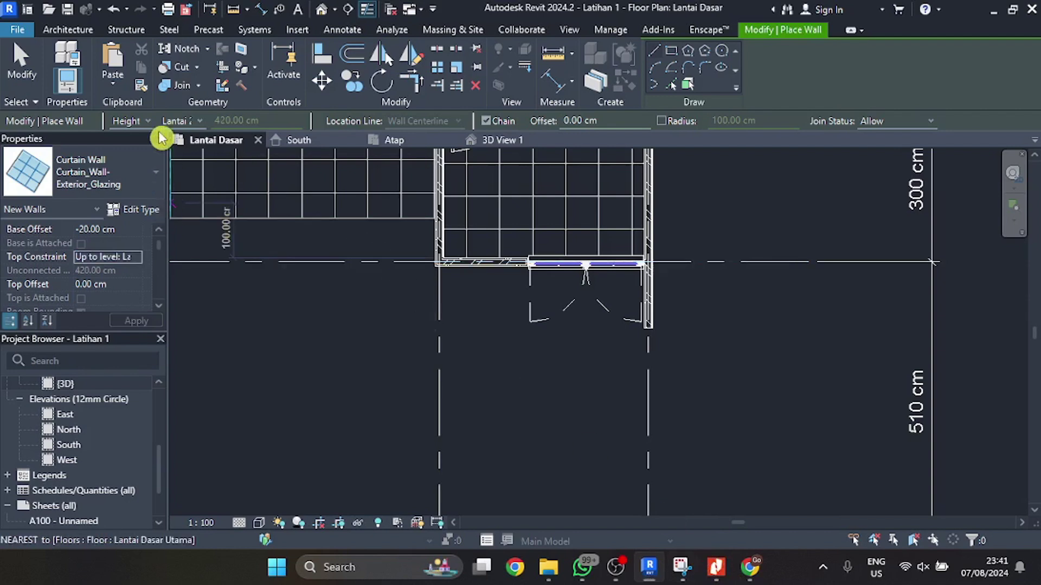
pyautogui.click(75, 30)
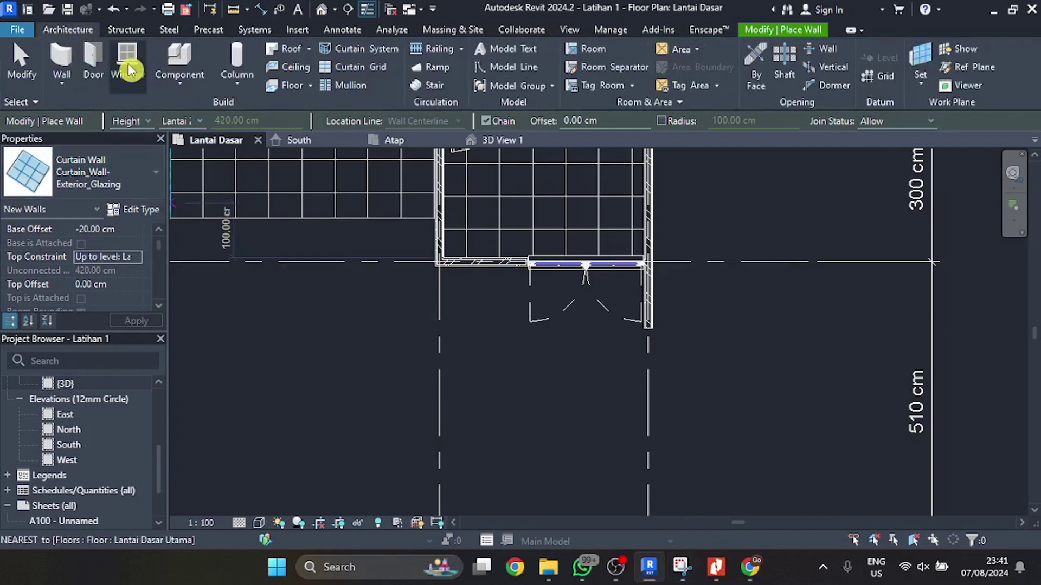
pyautogui.click(130, 175)
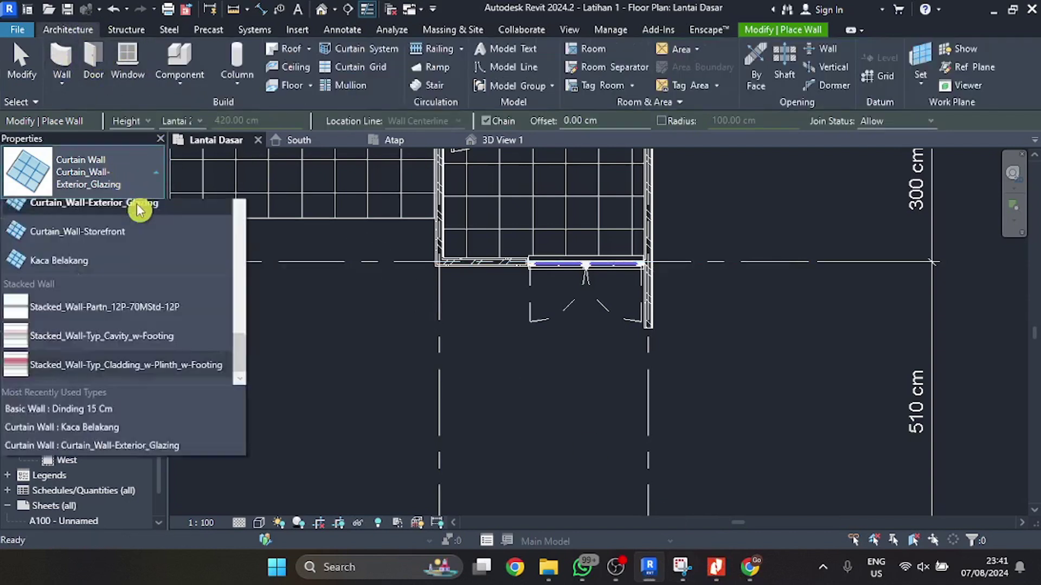
pyautogui.scroll(5, 130, 261)
pyautogui.click(112, 266)
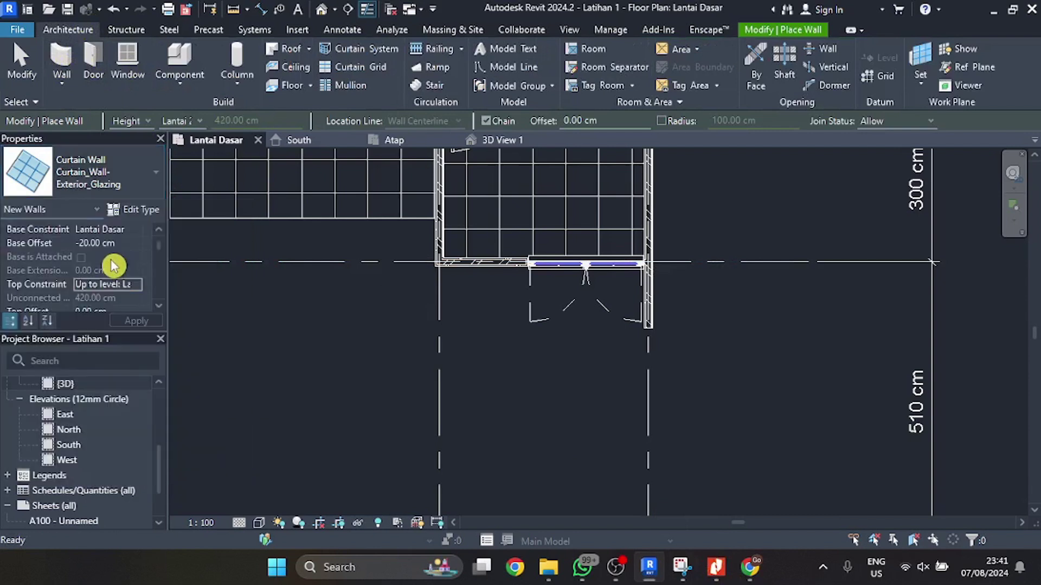
pyautogui.click(141, 287)
pyautogui.click(103, 297)
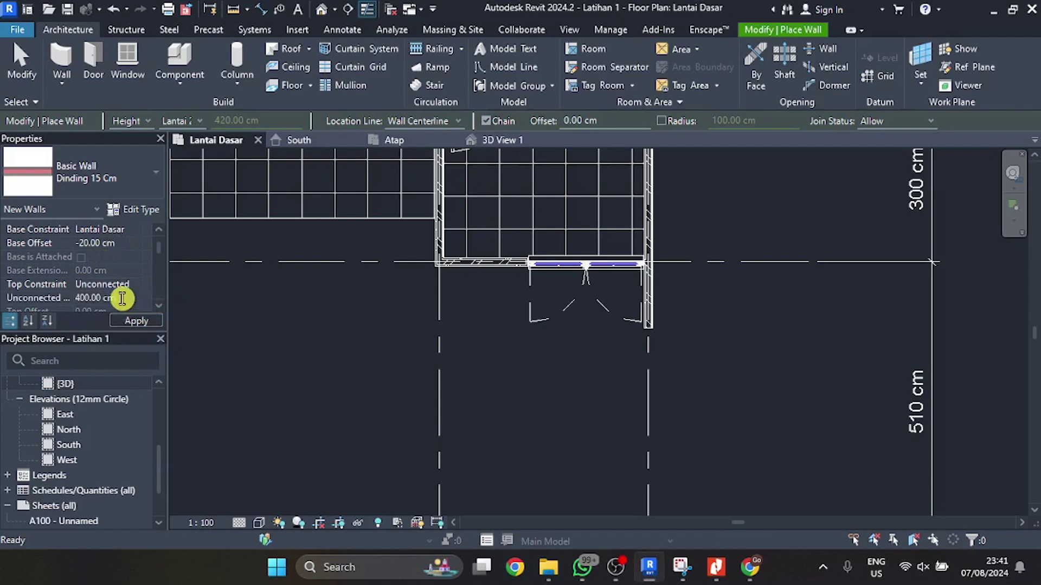
pyautogui.moveTo(122, 298); pyautogui.dragTo(23, 298)
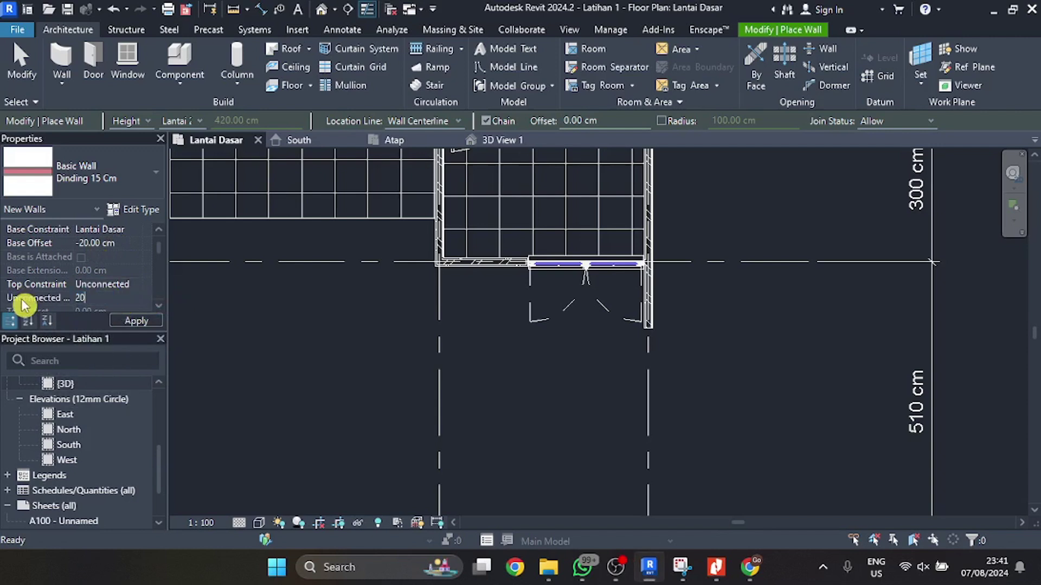
pyautogui.write('20')
pyautogui.press('Return')
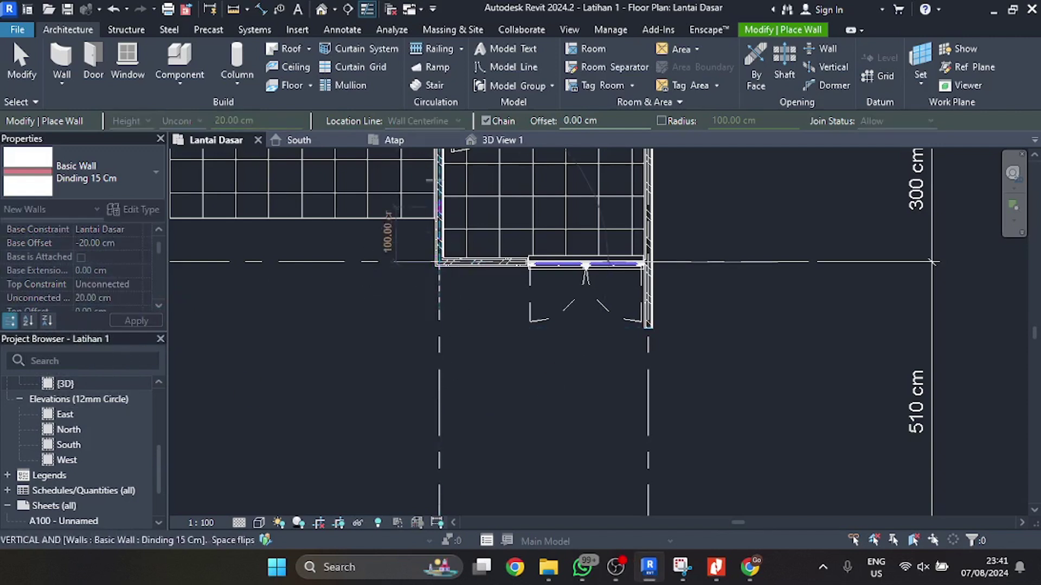
# - Draw the low garden walls along grid 2 from grid B to grid A, and along grid A to the side boundary grid
pyautogui.scroll(-2, 439, 219)
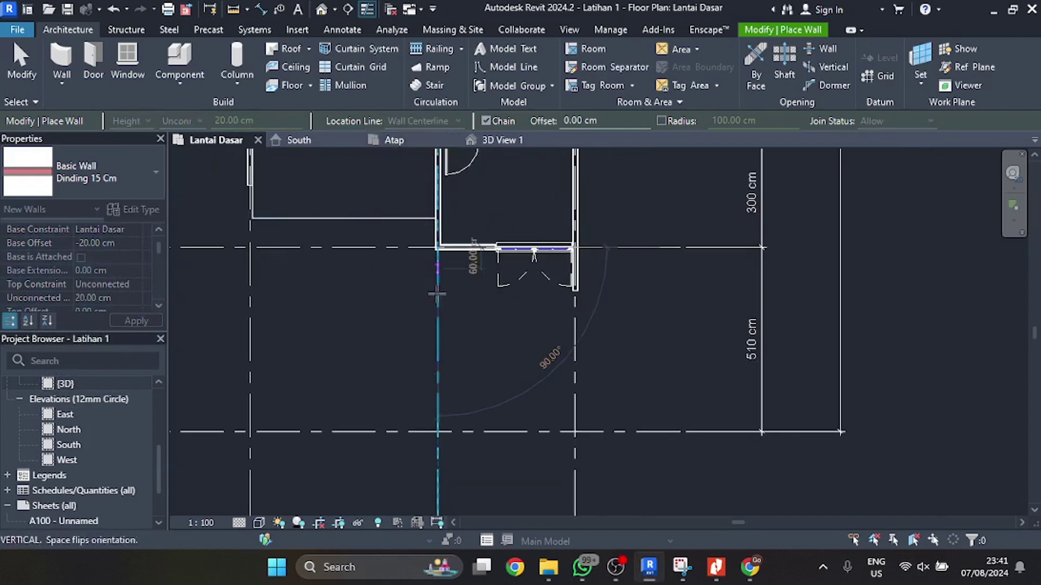
pyautogui.click(439, 432)
pyautogui.click(575, 432)
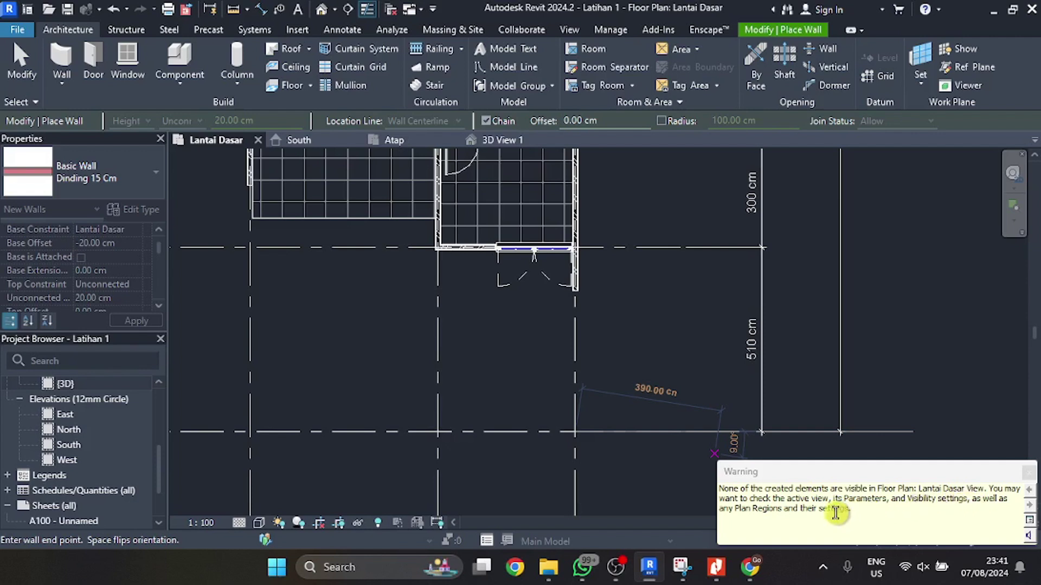
pyautogui.press('Escape')
pyautogui.press('Escape')
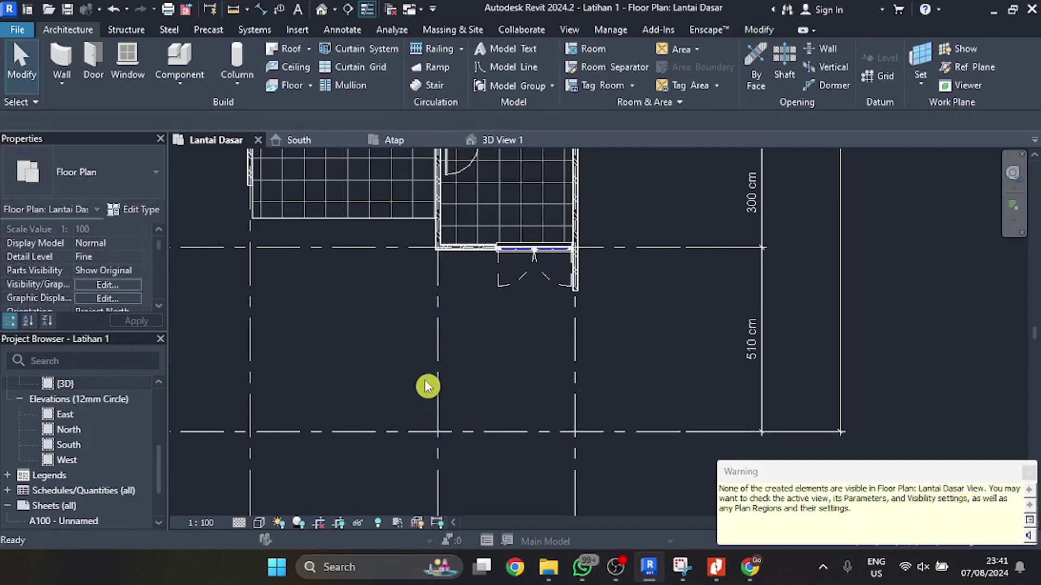
# - Set the plan's View Range Bottom offset to -100 cm and try to apply it
pyautogui.press('v')
pyautogui.press('r')
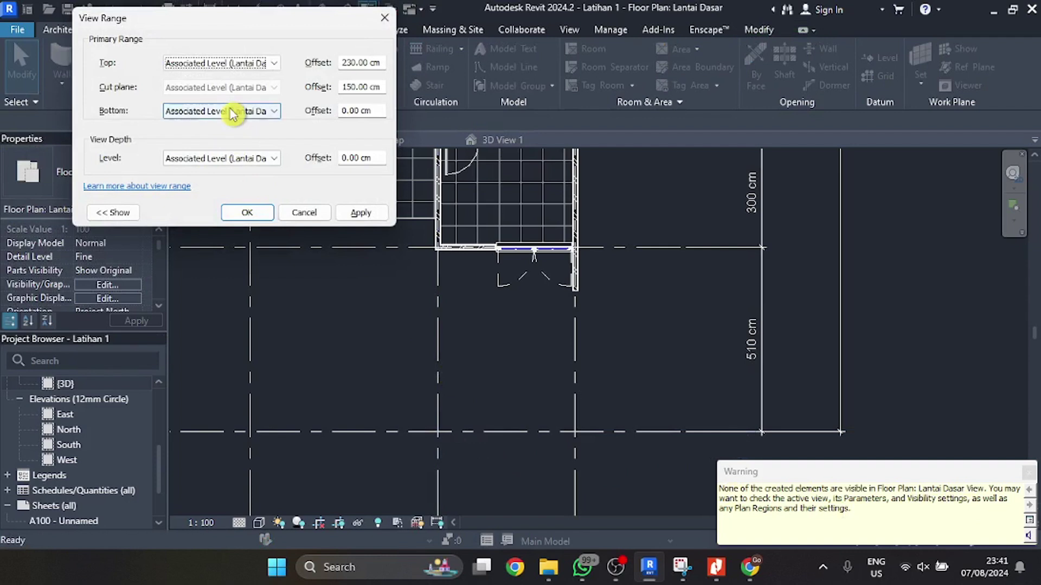
pyautogui.doubleClick(358, 110)
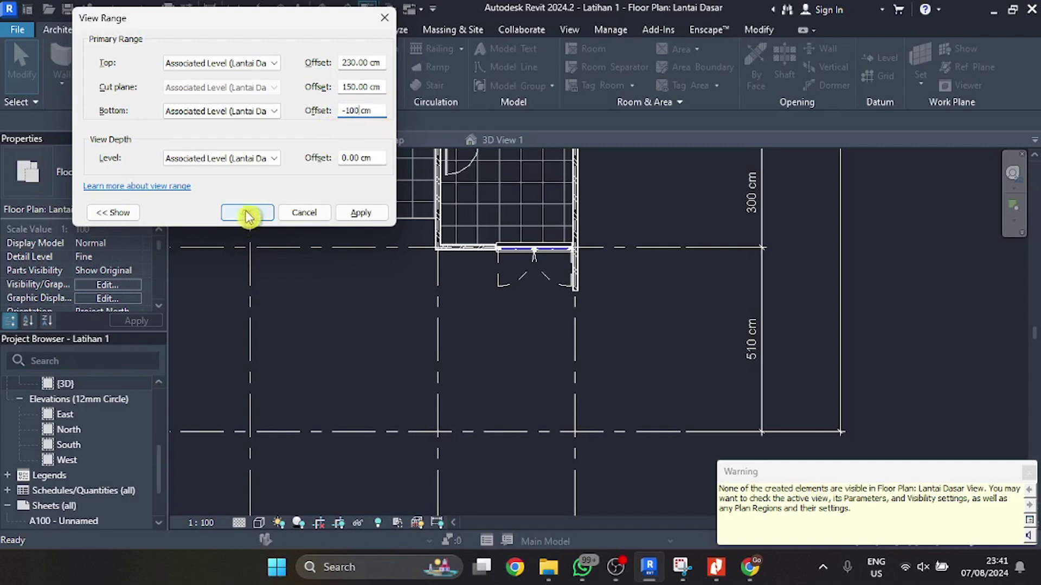
pyautogui.click(115, 212)
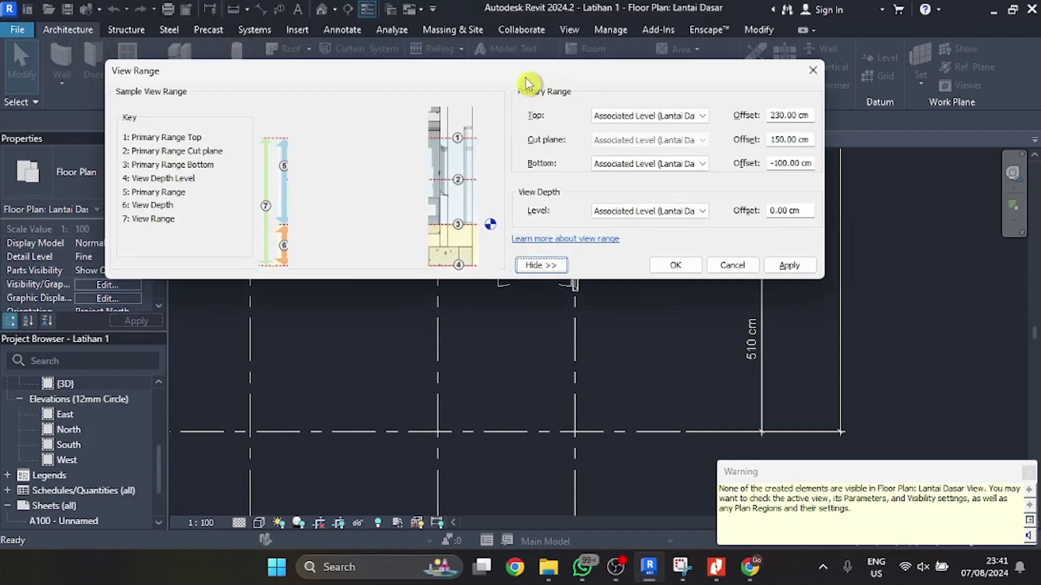
pyautogui.click(784, 268)
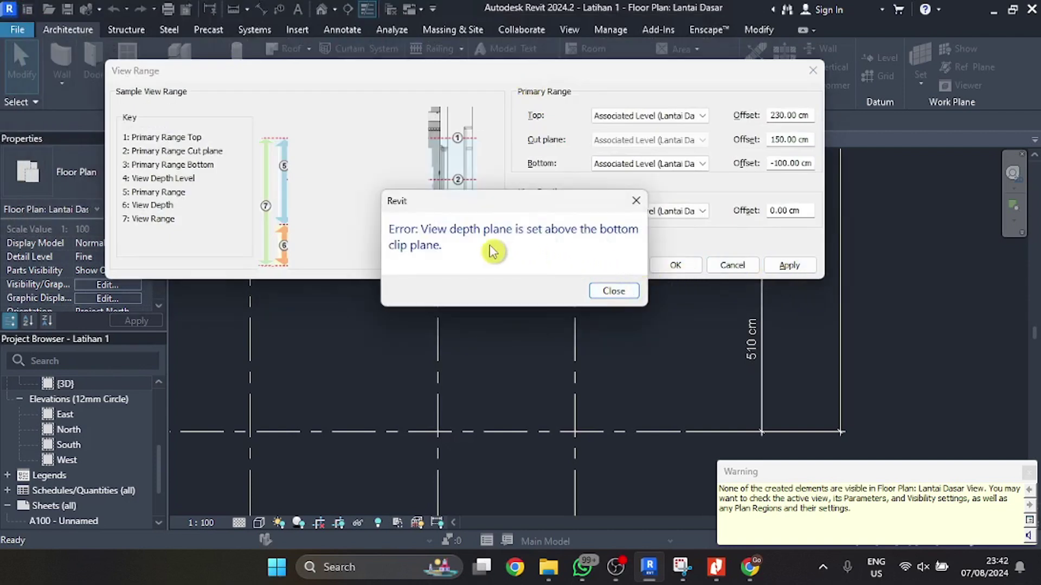
pyautogui.click(617, 294)
# - Try to apply the view range with both Bottom and View Depth on the associated level Lantai Dasar
pyautogui.moveTo(688, 83); pyautogui.dragTo(576, 107)
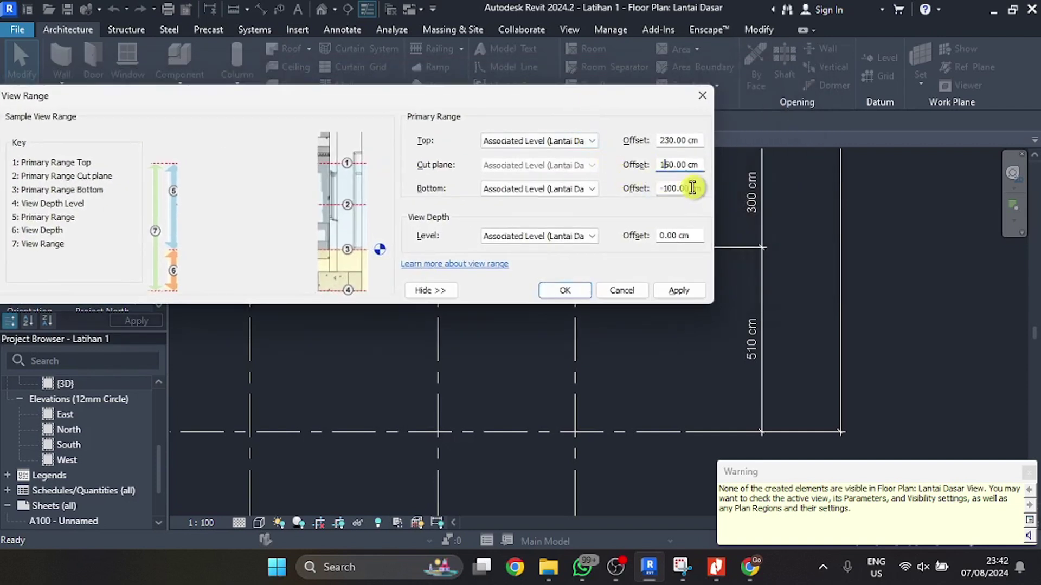
pyautogui.click(577, 189)
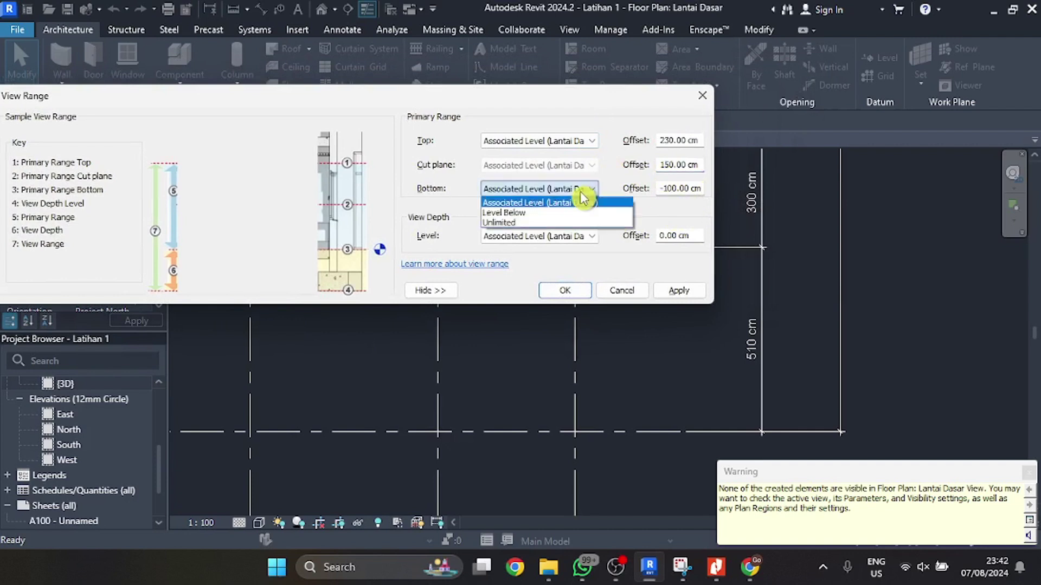
pyautogui.click(589, 204)
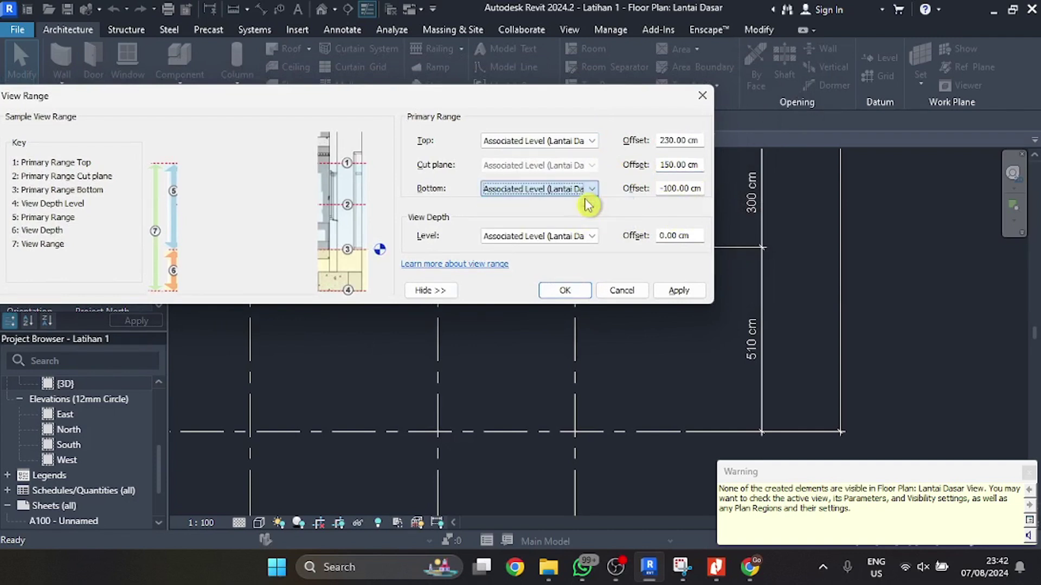
pyautogui.click(594, 237)
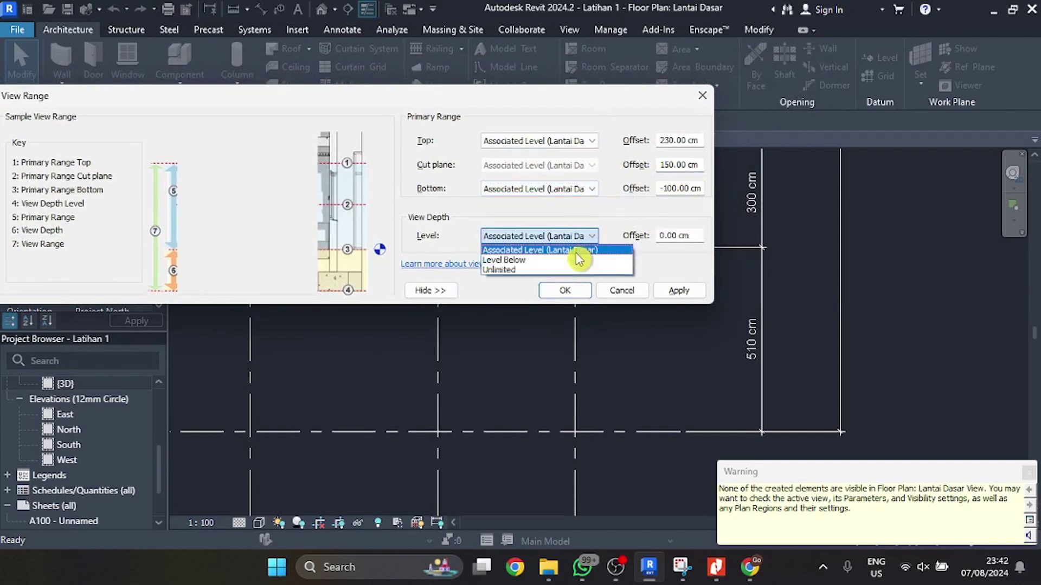
pyautogui.click(542, 250)
pyautogui.click(673, 291)
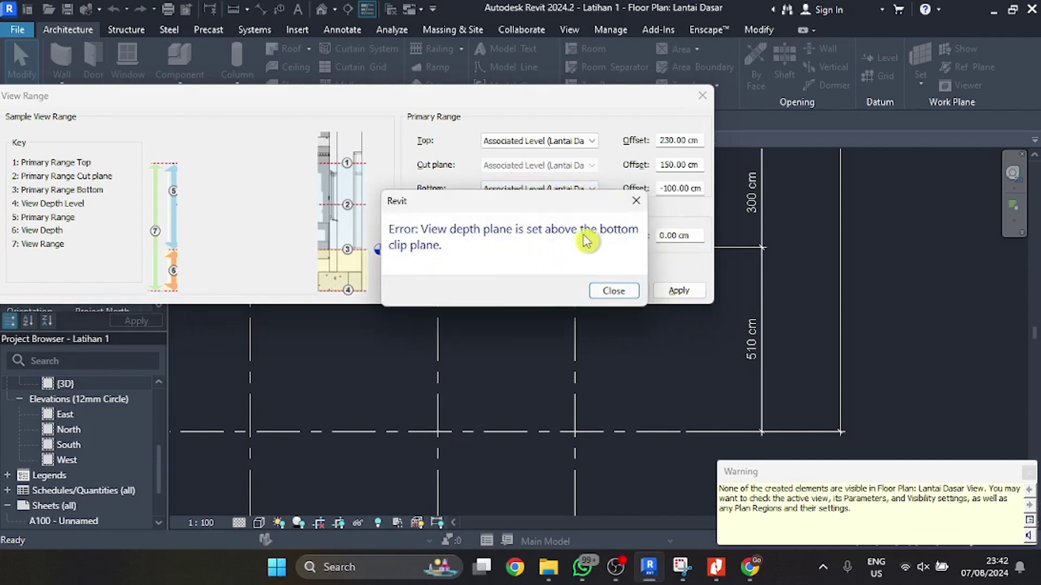
pyautogui.click(615, 293)
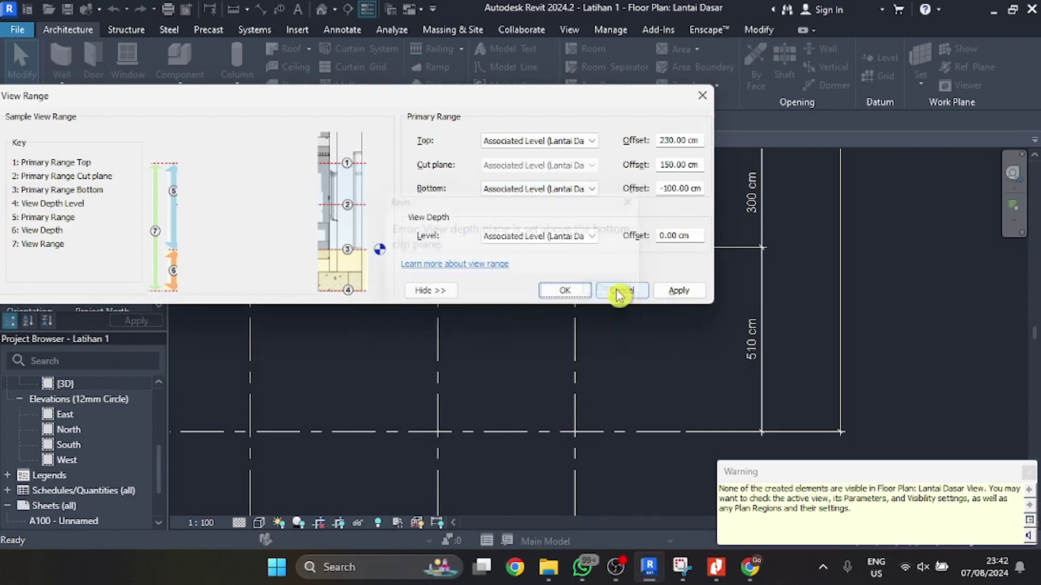
pyautogui.click(672, 290)
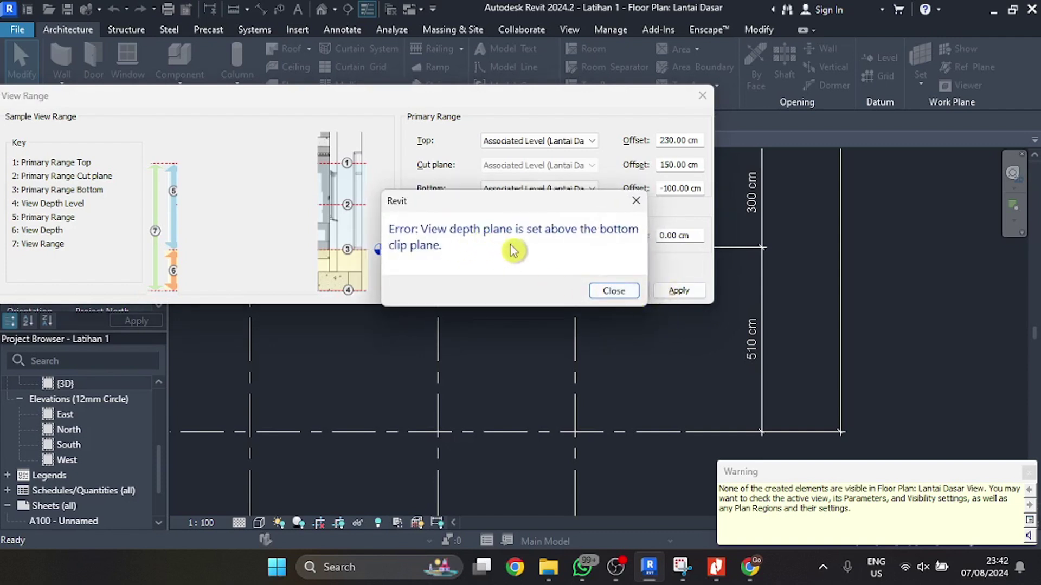
pyautogui.moveTo(535, 207); pyautogui.dragTo(498, 295)
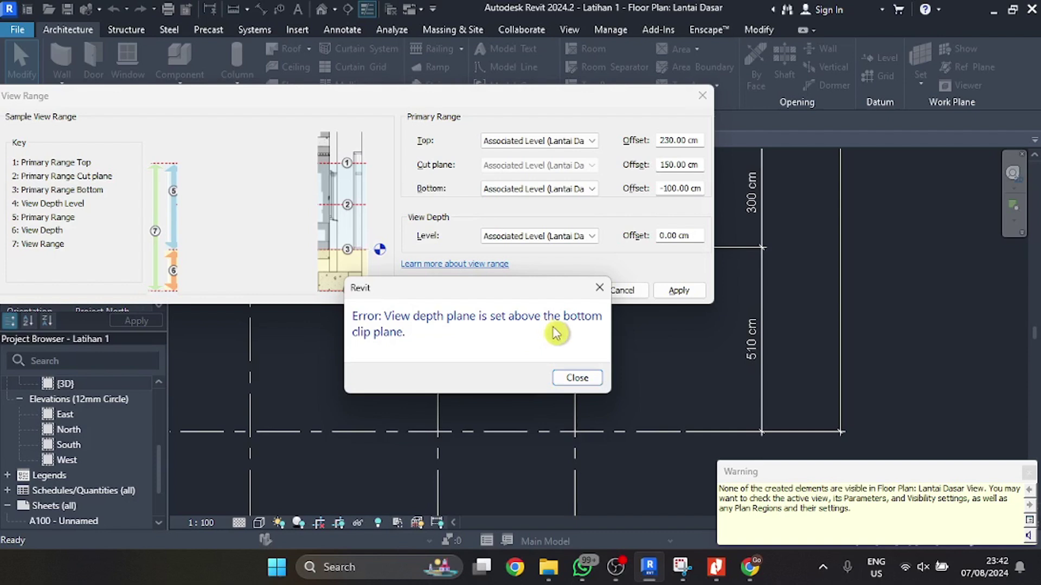
pyautogui.click(575, 378)
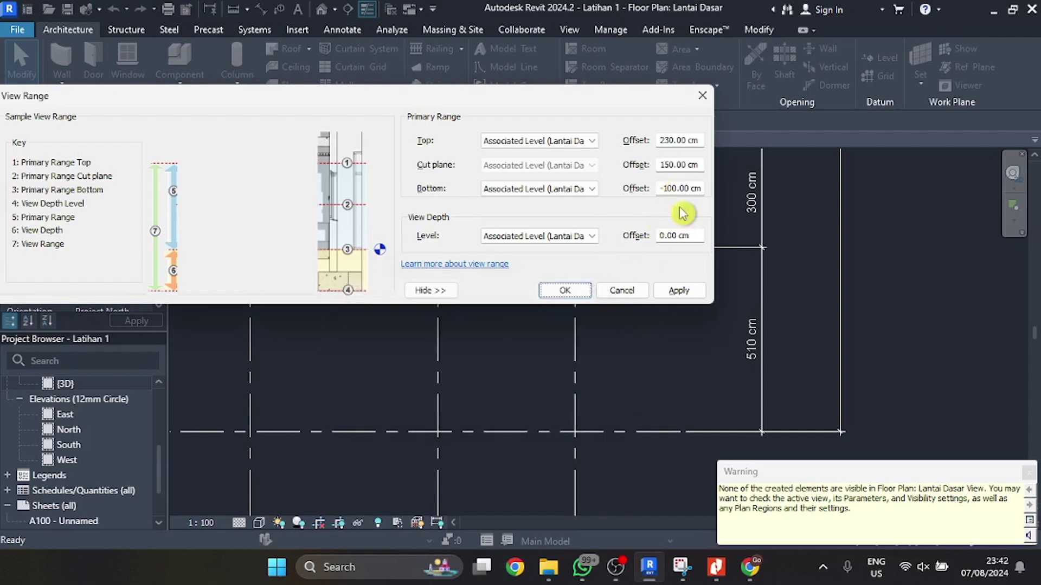
# - Set the View Depth level to Unlimited and apply the plan's view range
pyautogui.moveTo(693, 235); pyautogui.dragTo(612, 243)
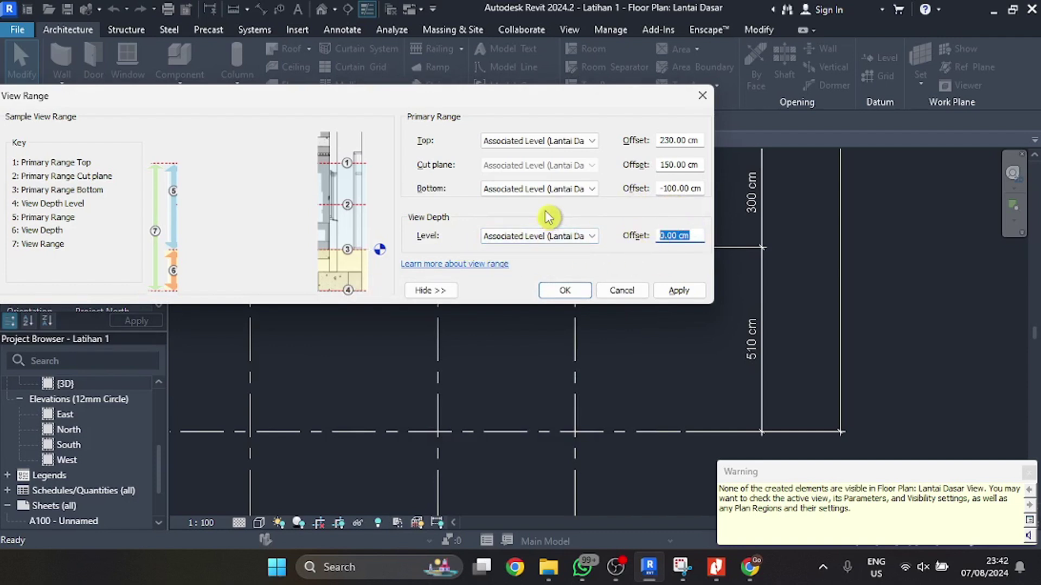
pyautogui.click(575, 236)
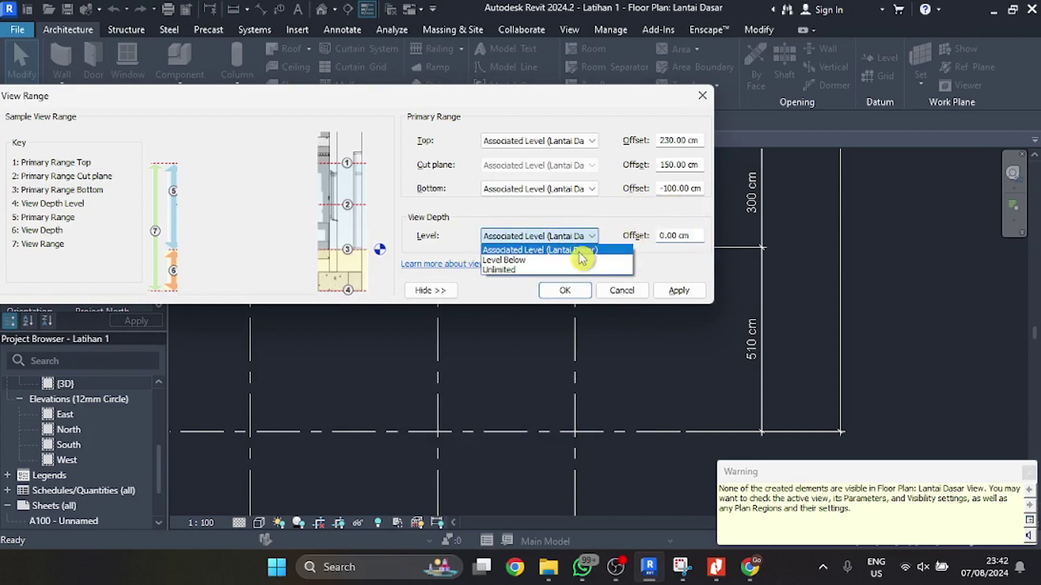
pyautogui.click(580, 269)
pyautogui.click(689, 291)
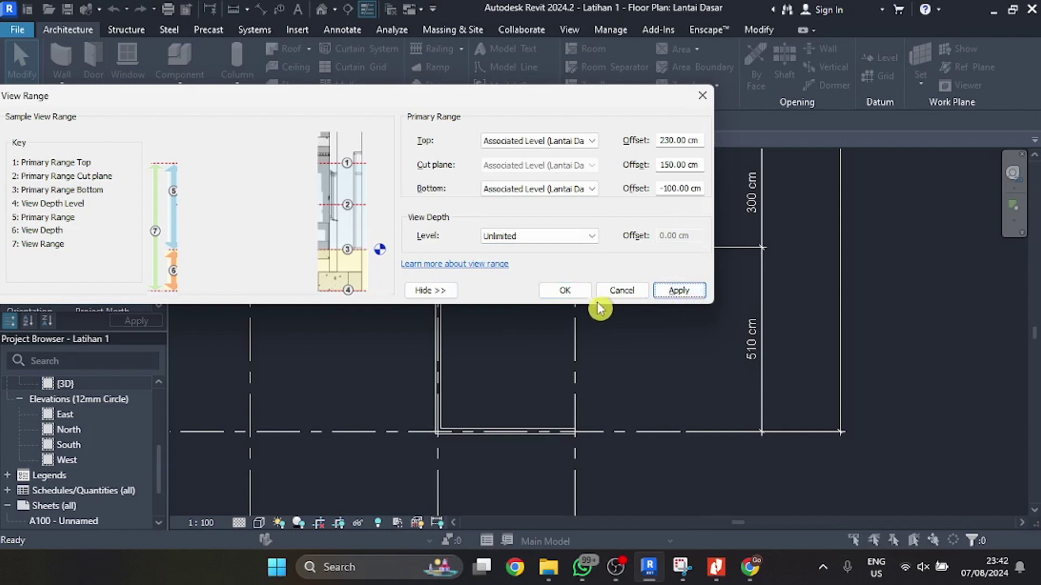
pyautogui.click(583, 290)
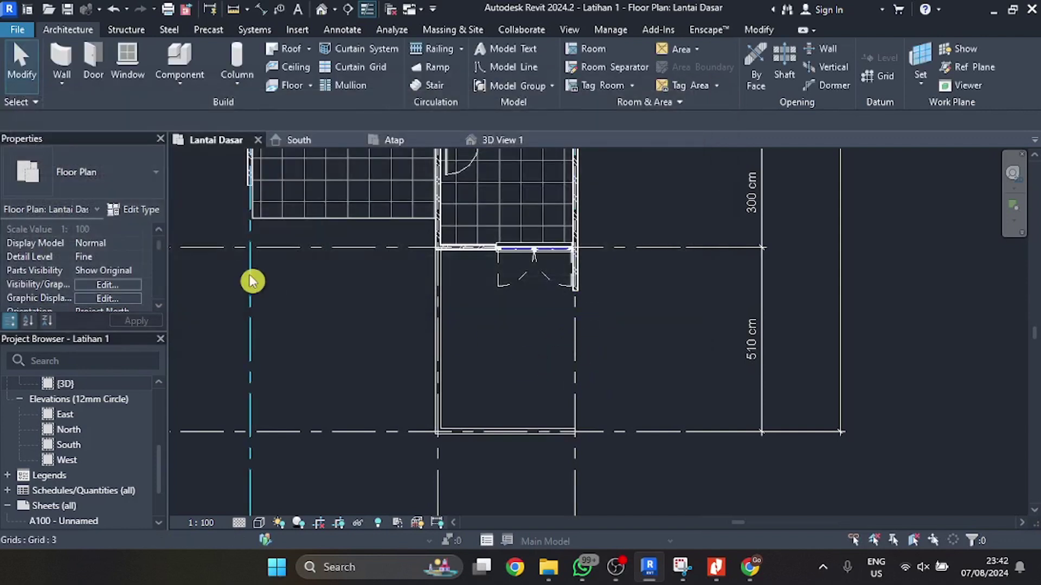
# - Draw the remaining low Dinding 15 Cm garden wall along the side boundary grid, from the front corner on grid A to the house wall
pyautogui.click(62, 57)
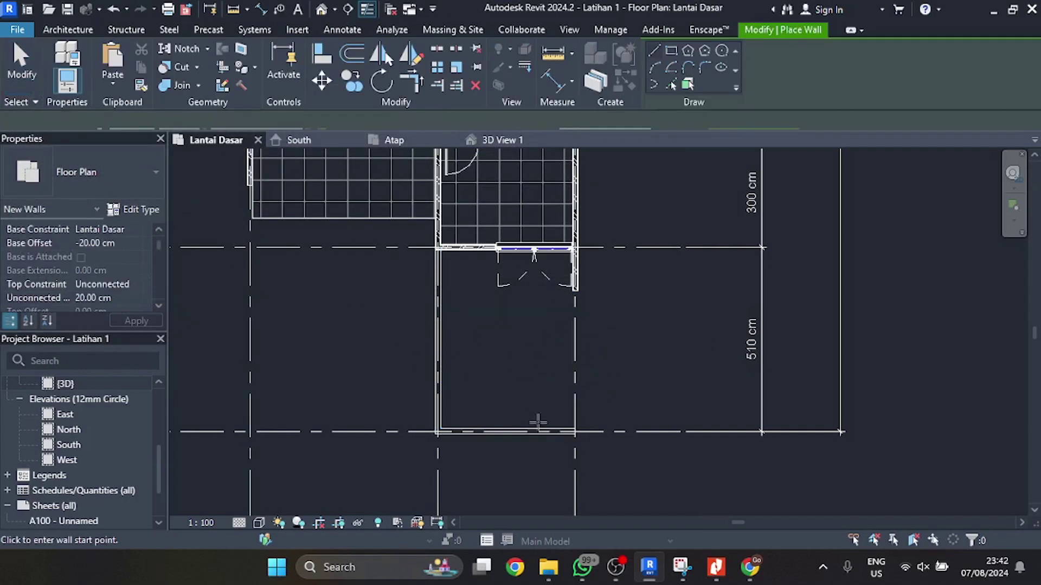
pyautogui.click(575, 432)
pyautogui.scroll(3, 570, 306)
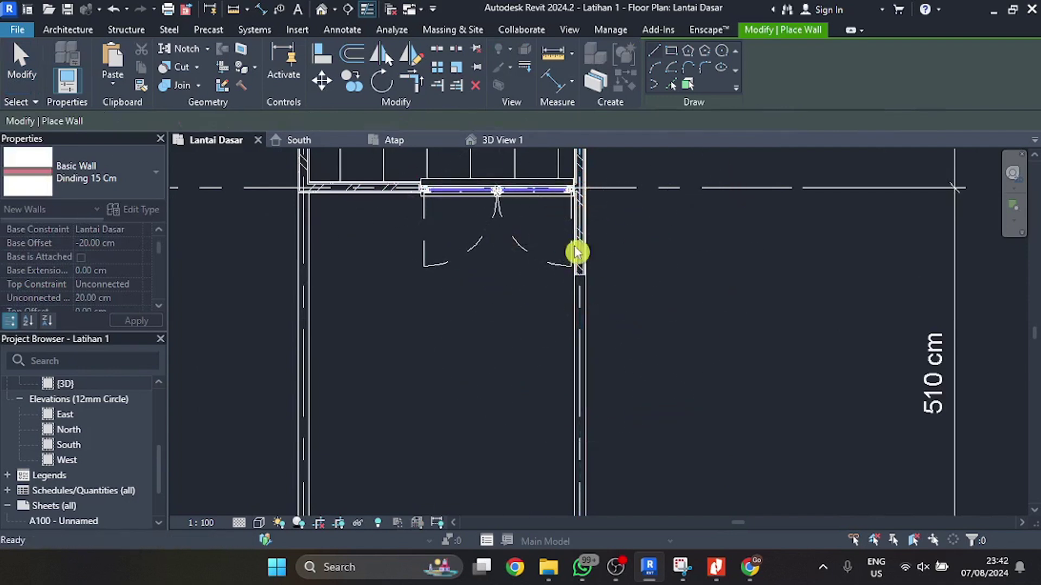
# - Examine the low front garden walls in 3D View 1, and return to the Lantai Dasar plan
pyautogui.click(523, 140)
pyautogui.scroll(-5, 502, 278)
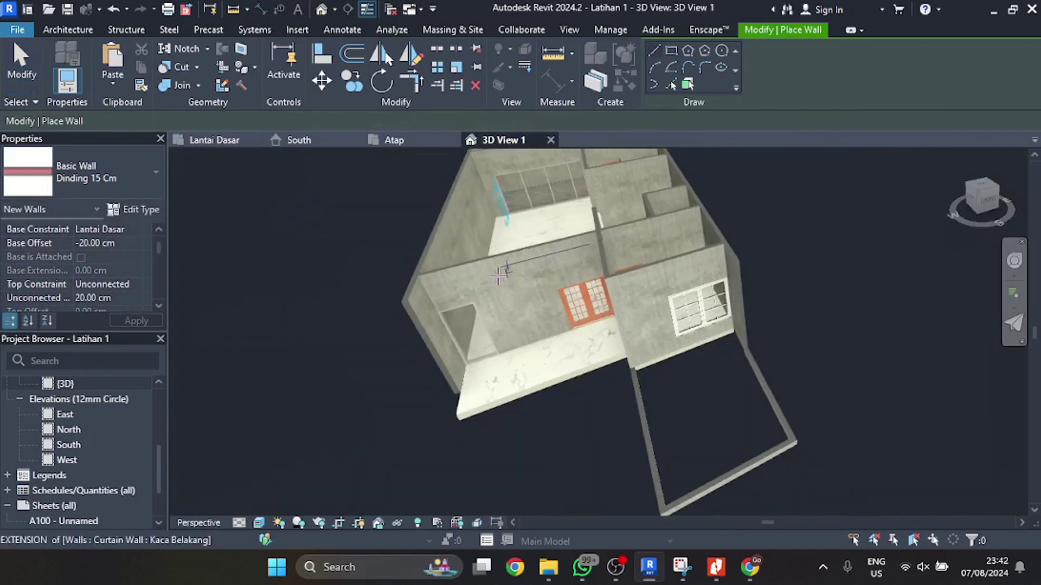
pyautogui.scroll(3, 582, 368)
pyautogui.press('Escape')
pyautogui.keyDown('shift'); pyautogui.moveTo(588, 368); pyautogui.dragTo(654, 258, button='middle'); pyautogui.keyUp('shift')
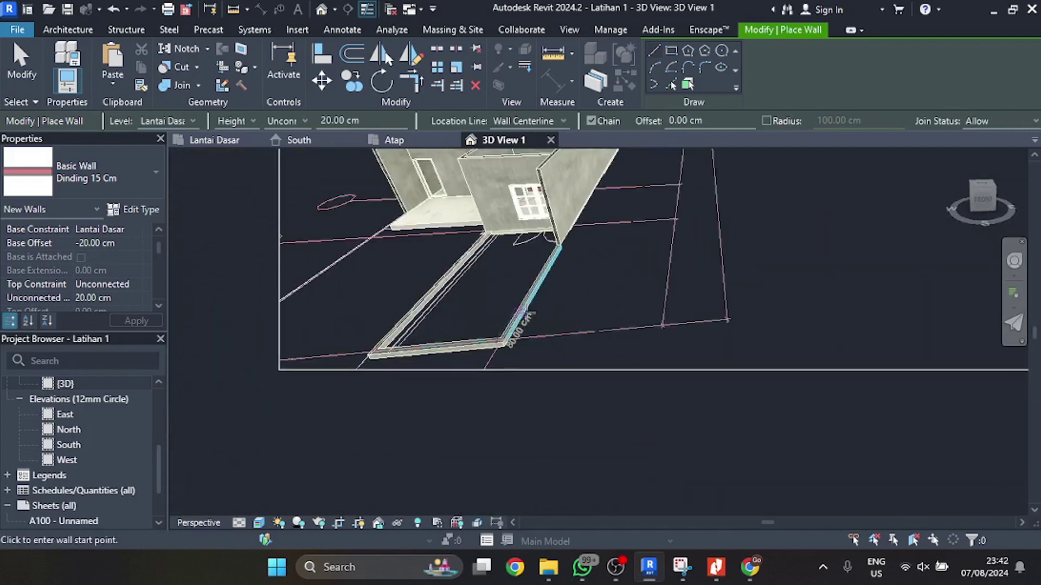
pyautogui.scroll(2, 512, 281)
pyautogui.scroll(-2, 511, 276)
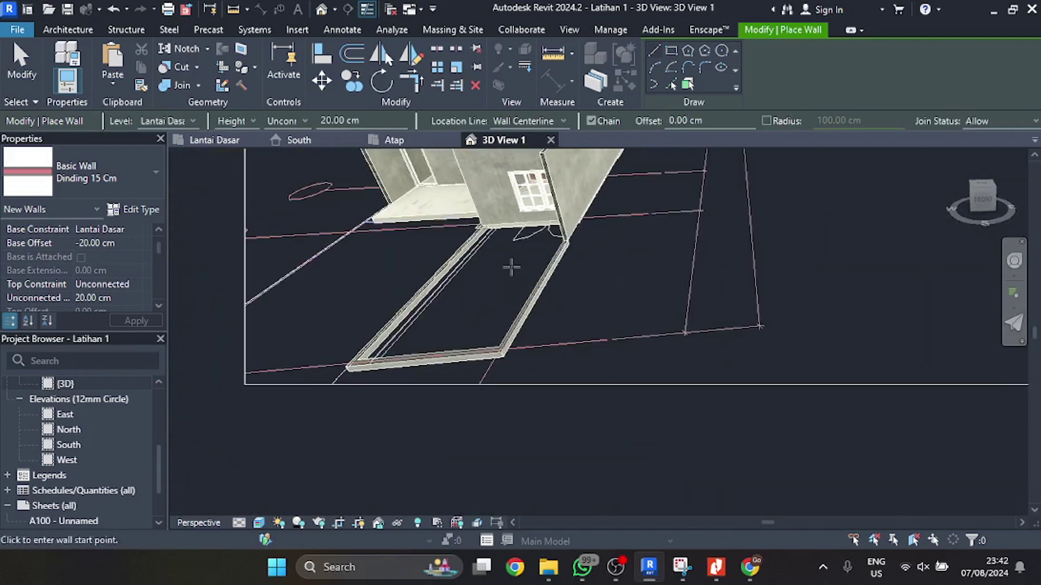
pyautogui.click(198, 142)
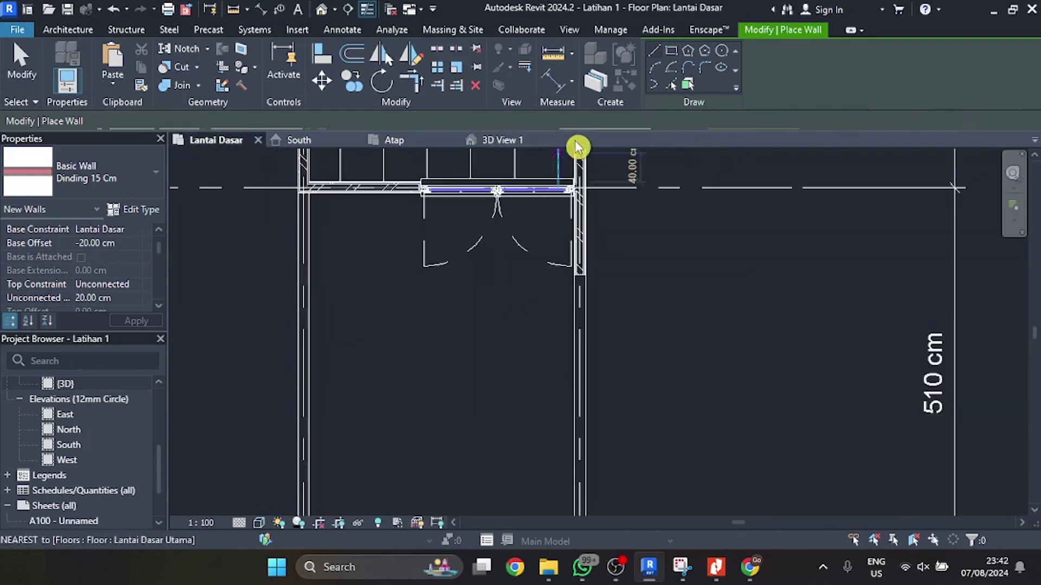
pyautogui.scroll(-2, 461, 263)
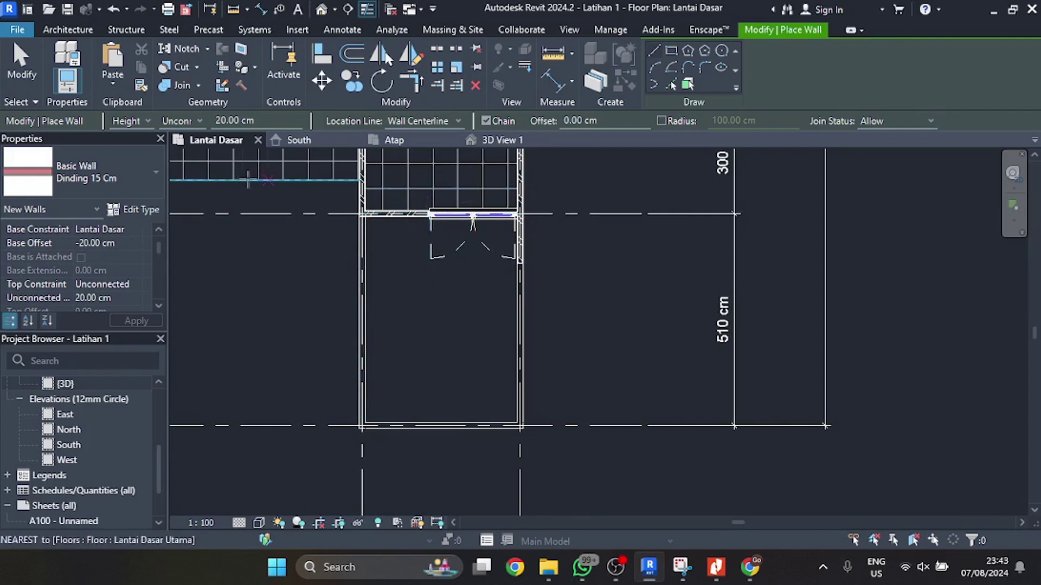
pyautogui.click(84, 30)
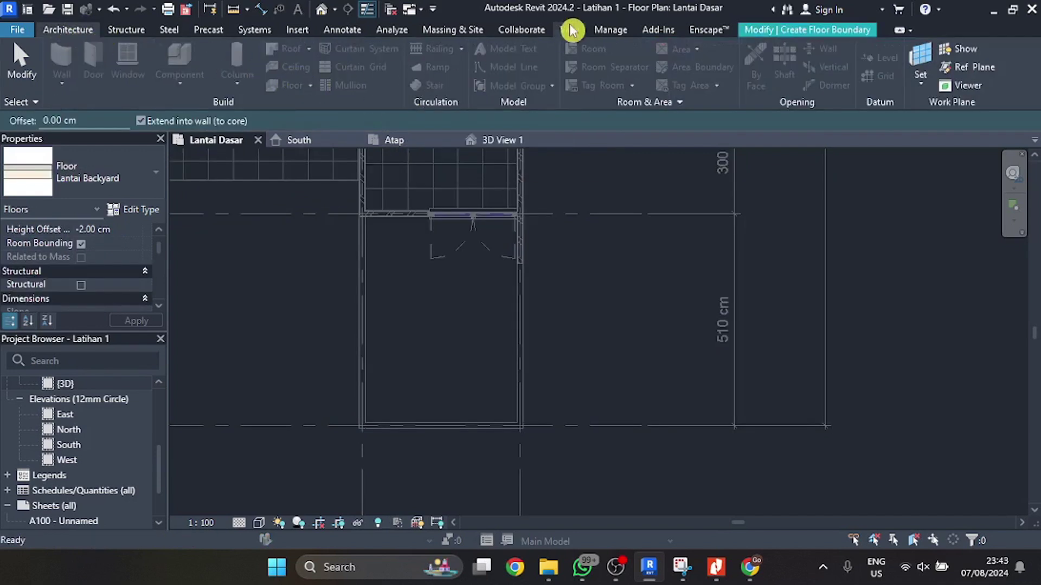
pyautogui.click(442, 34)
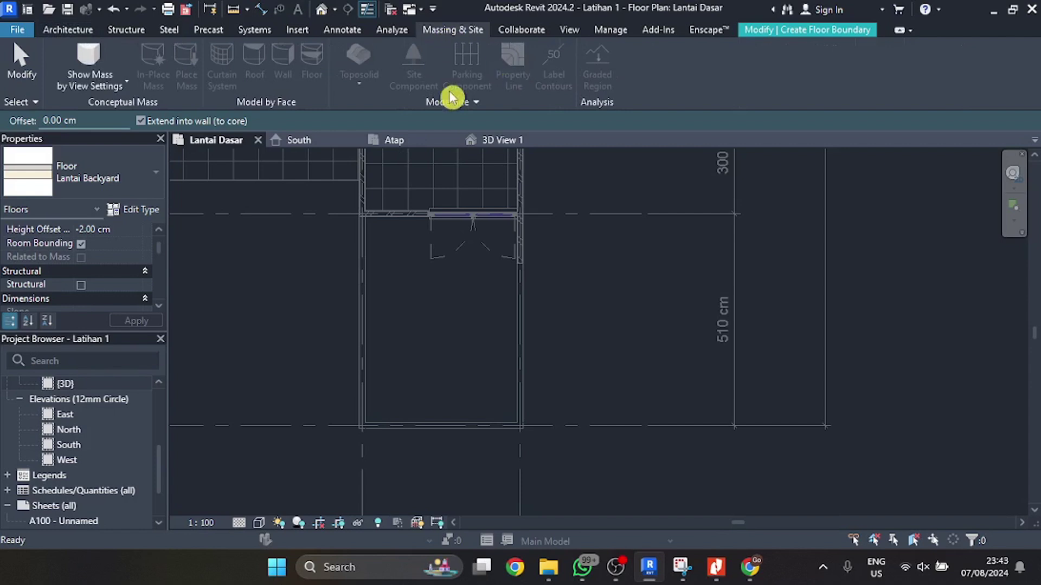
pyautogui.click(832, 29)
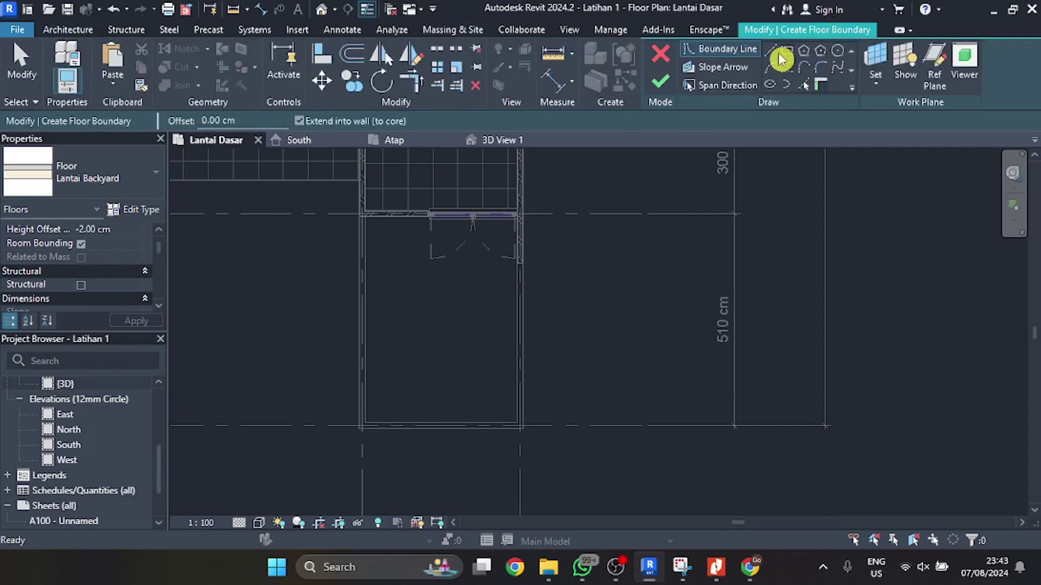
pyautogui.click(668, 57)
pyautogui.click(678, 48)
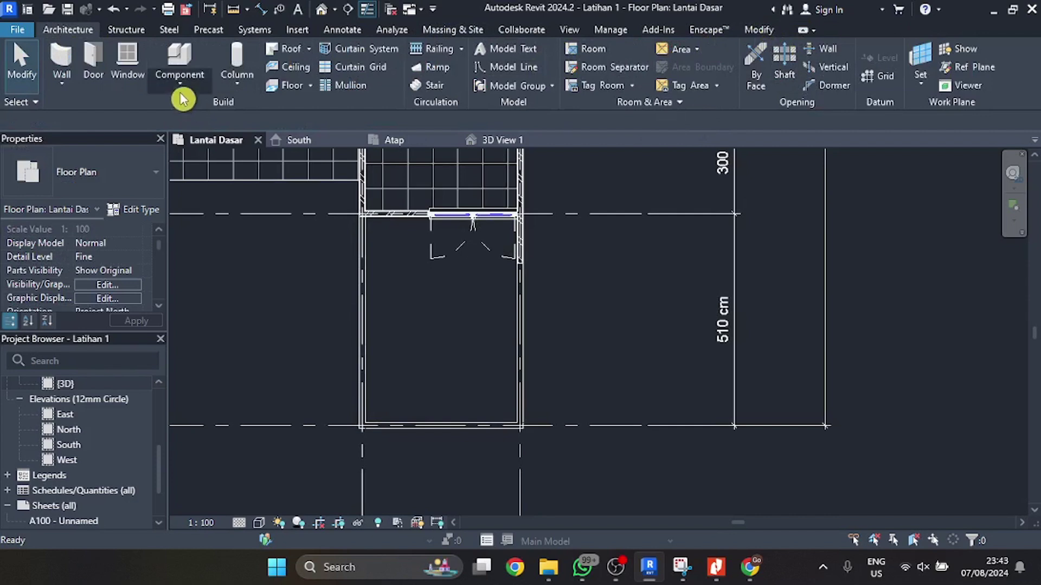
# - Start a new floor and duplicate the Lantai Backyard floor type as Rumput
pyautogui.click(291, 88)
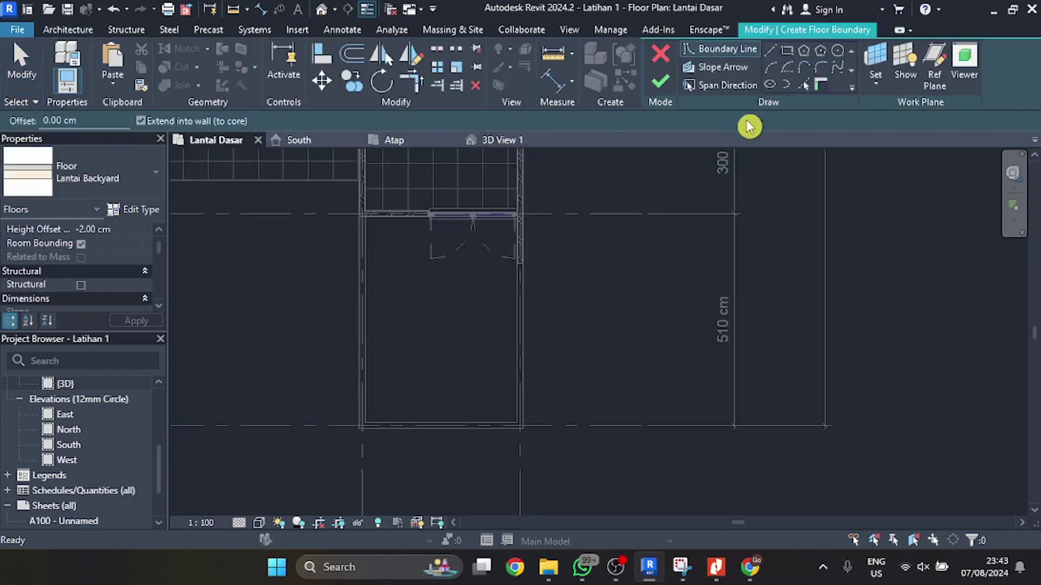
pyautogui.click(133, 210)
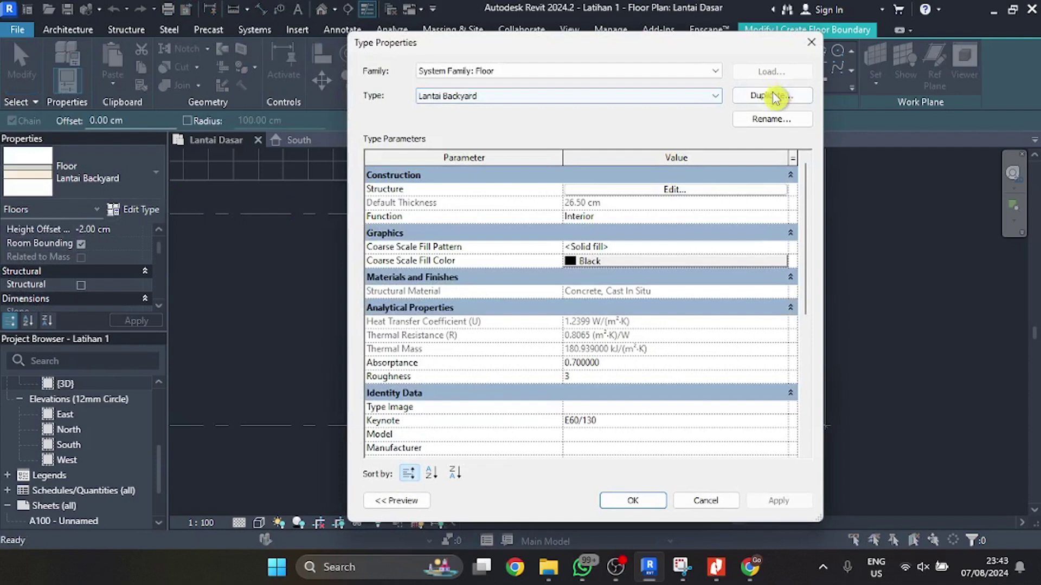
pyautogui.click(776, 95)
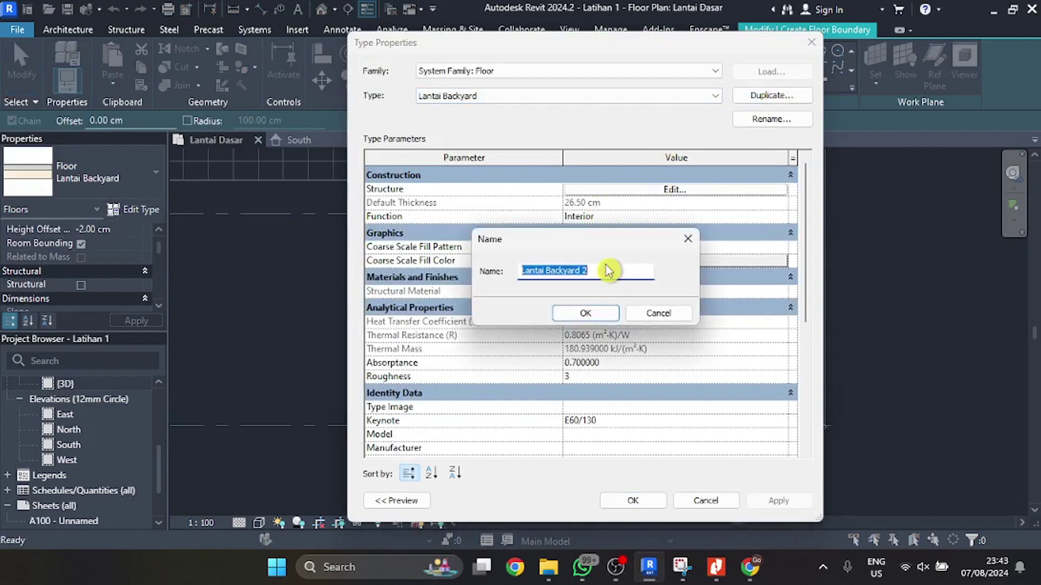
pyautogui.write('Rumput')
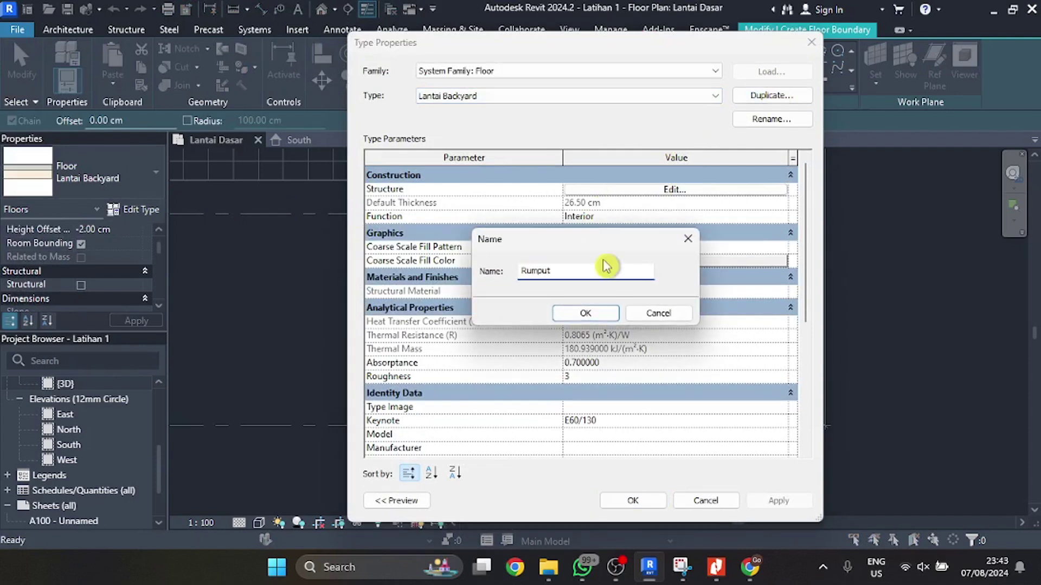
pyautogui.click(602, 312)
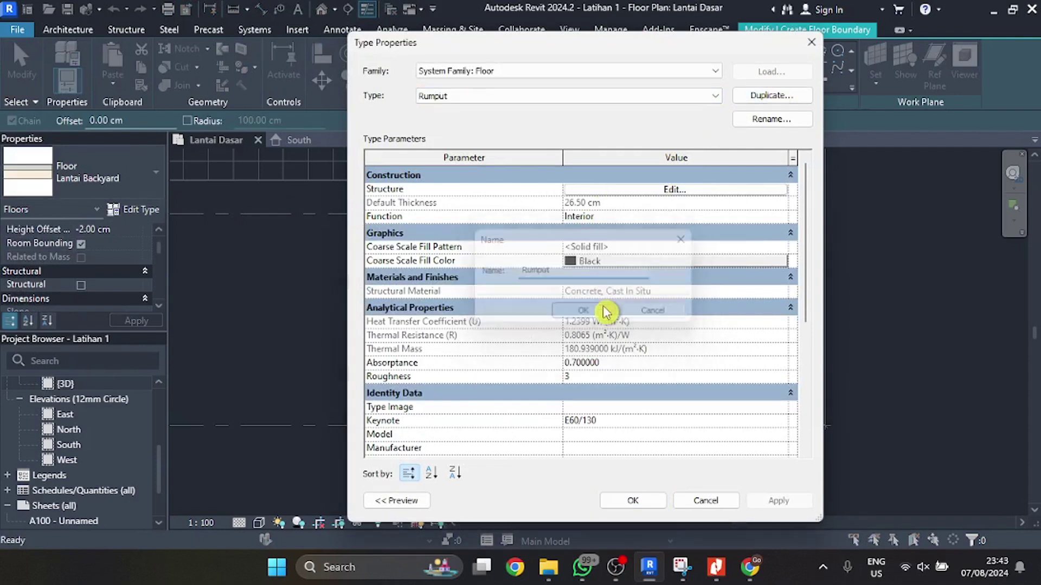
# - Delete the concrete Structure layer from the Rumput floor type's layer assembly
pyautogui.click(699, 192)
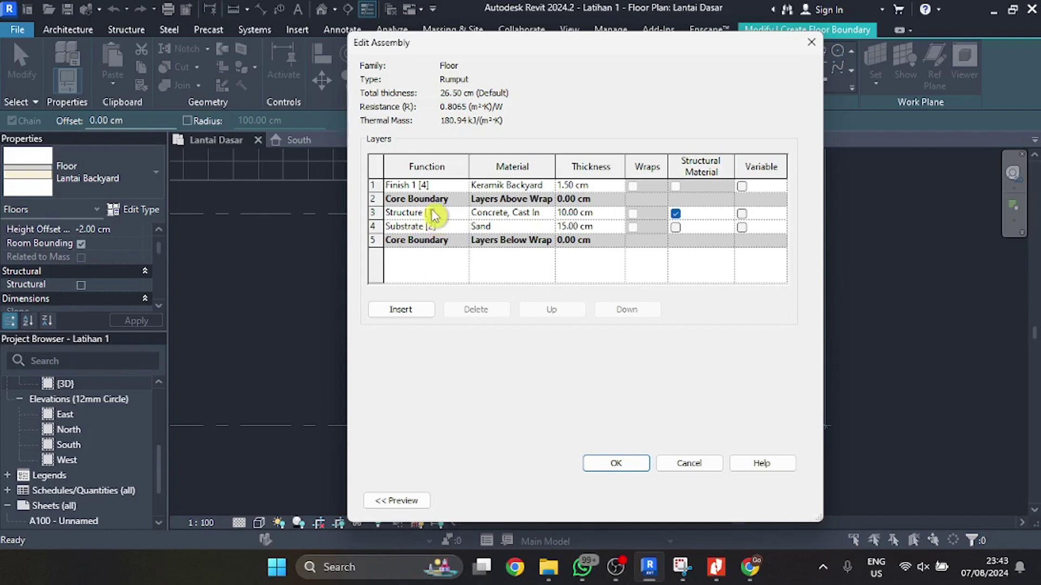
pyautogui.click(372, 212)
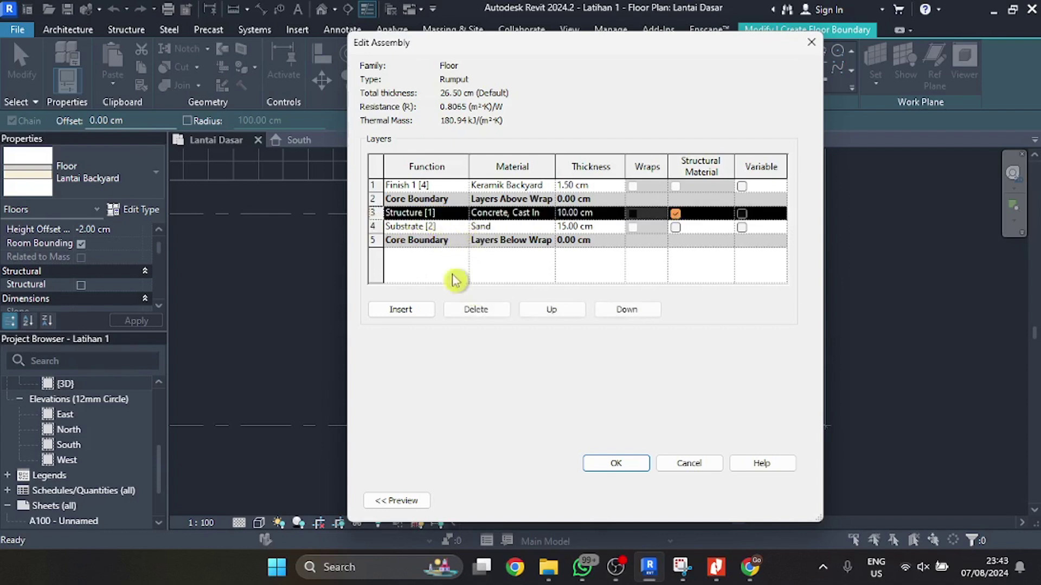
pyautogui.click(501, 309)
# - Change the material of the Rumput floor type's 15 cm Substrate layer to Earth
pyautogui.click(541, 213)
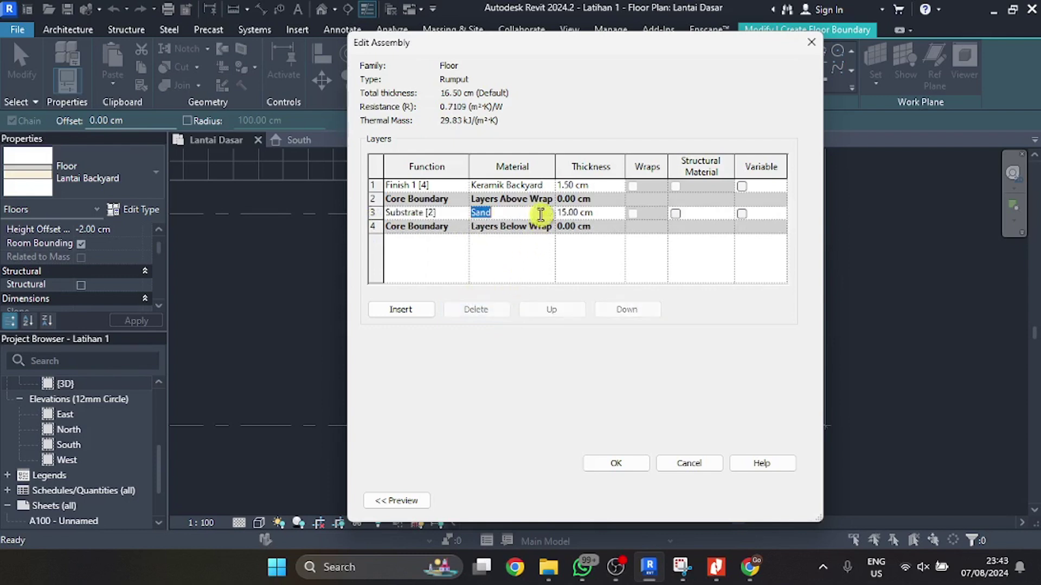
pyautogui.click(549, 213)
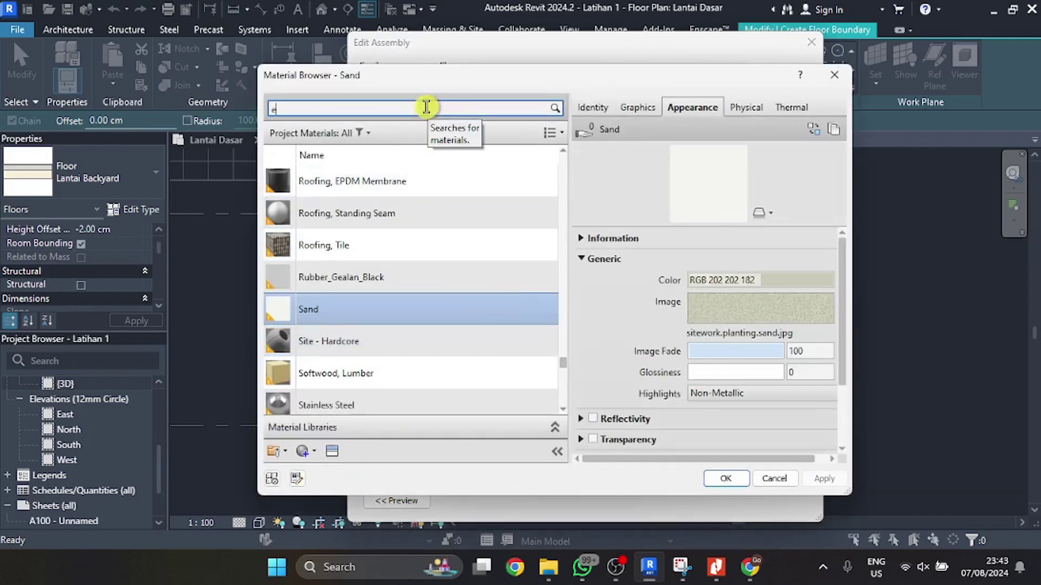
pyautogui.write('eart')
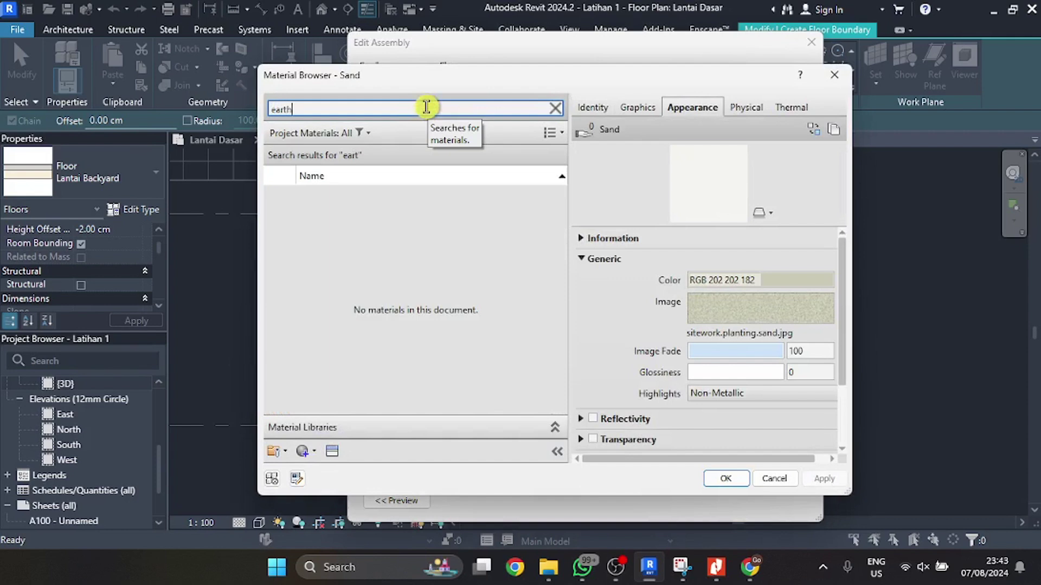
pyautogui.write('h')
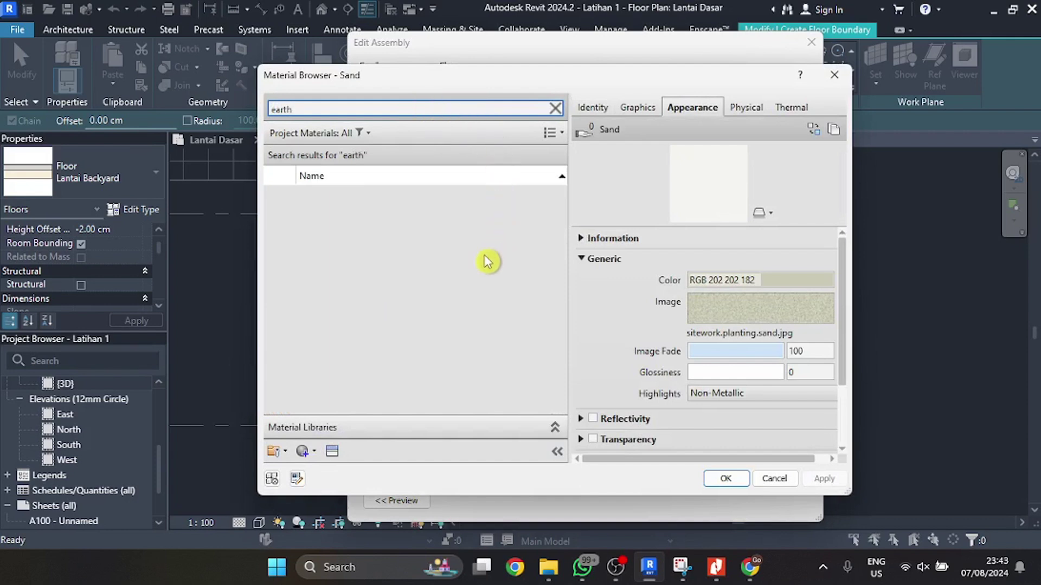
pyautogui.click(372, 203)
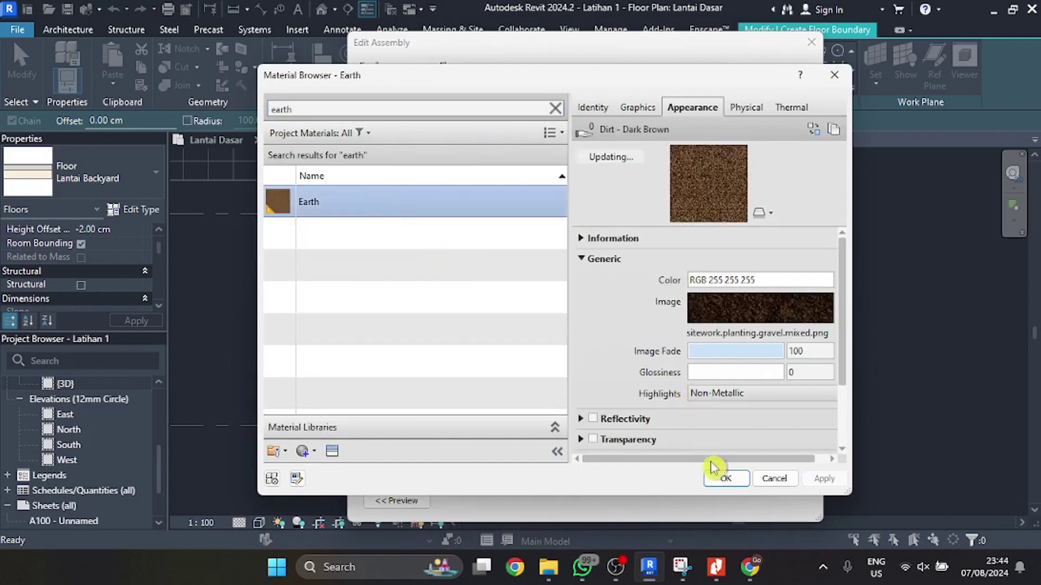
pyautogui.click(725, 478)
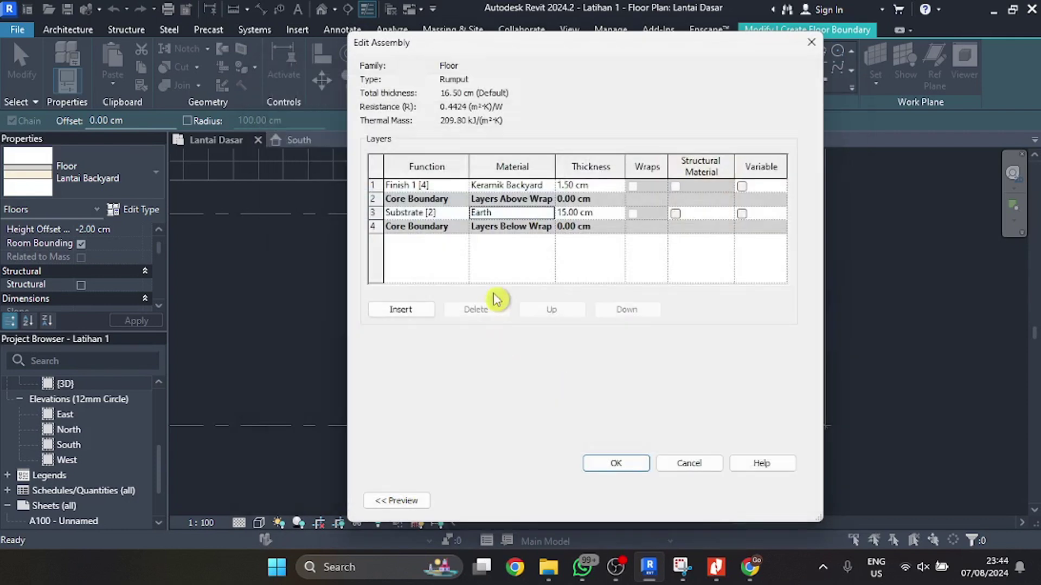
# - Change the material of the Rumput type's Finish 1 layer to Grass and apply the edited layer assembly
pyautogui.click(501, 185)
pyautogui.click(549, 187)
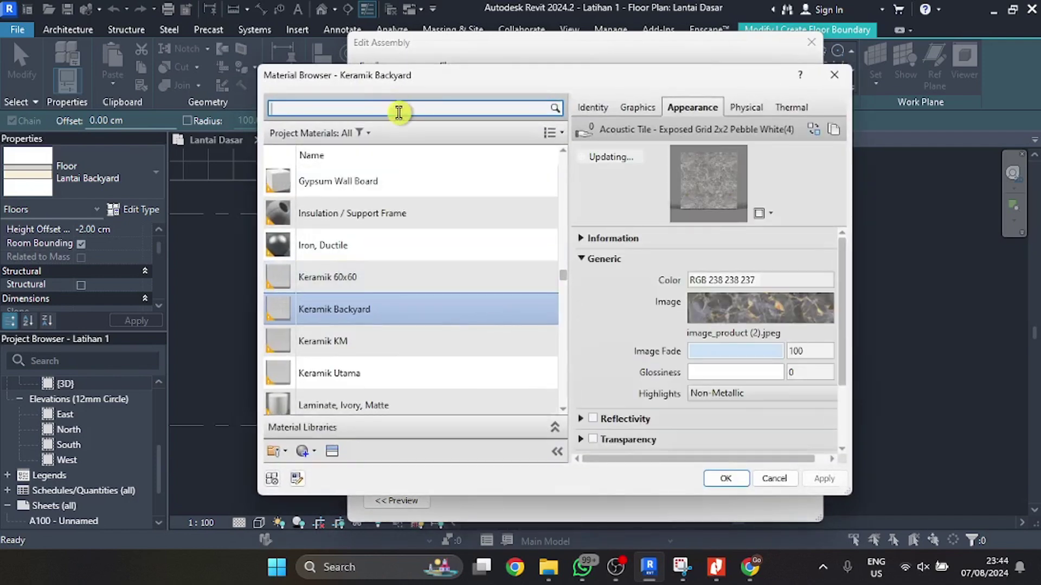
pyautogui.click(398, 113)
pyautogui.write('grass')
pyautogui.click(399, 112)
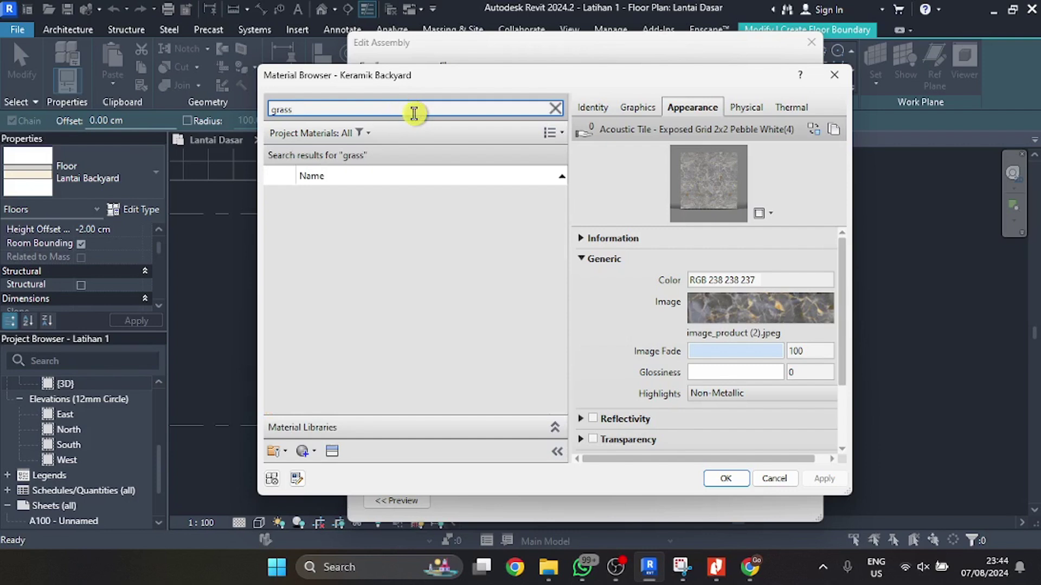
pyautogui.click(395, 200)
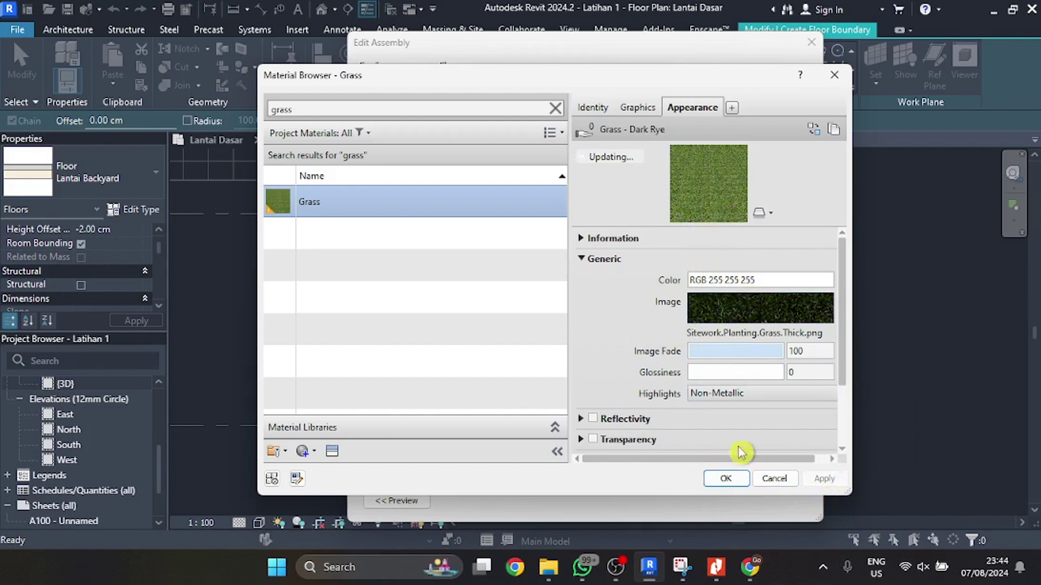
pyautogui.click(726, 479)
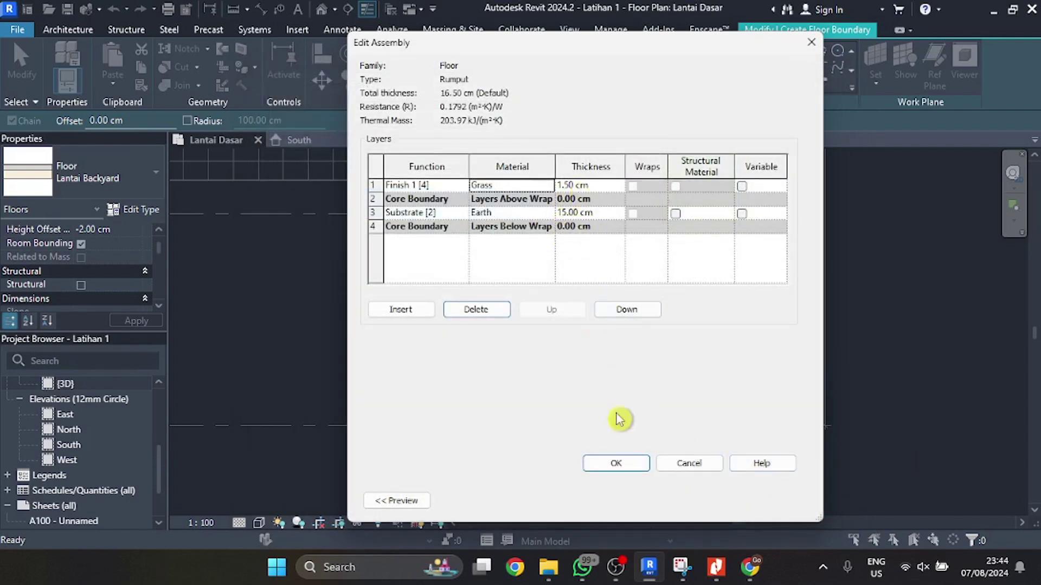
pyautogui.click(617, 463)
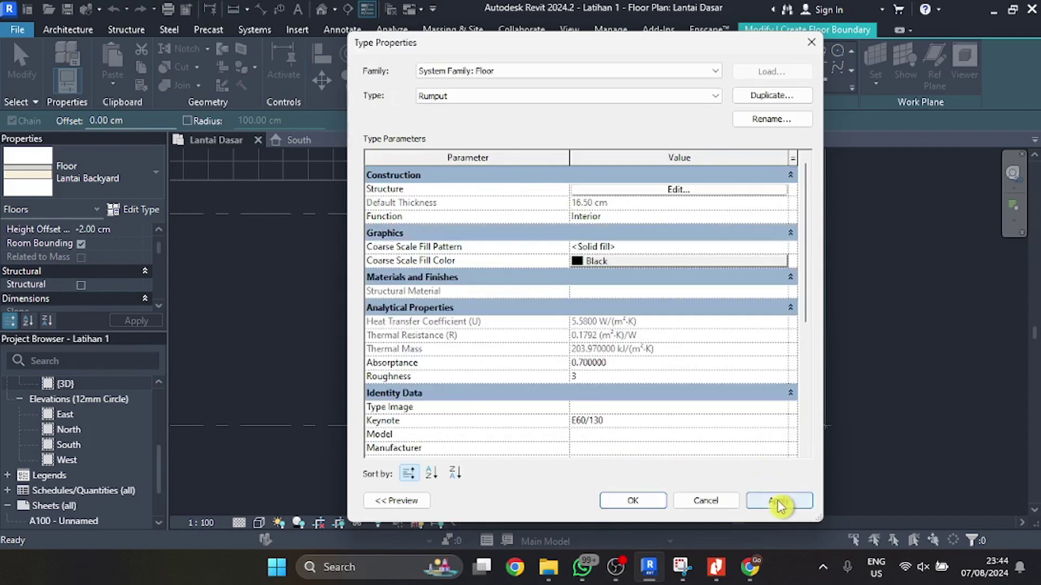
pyautogui.click(780, 502)
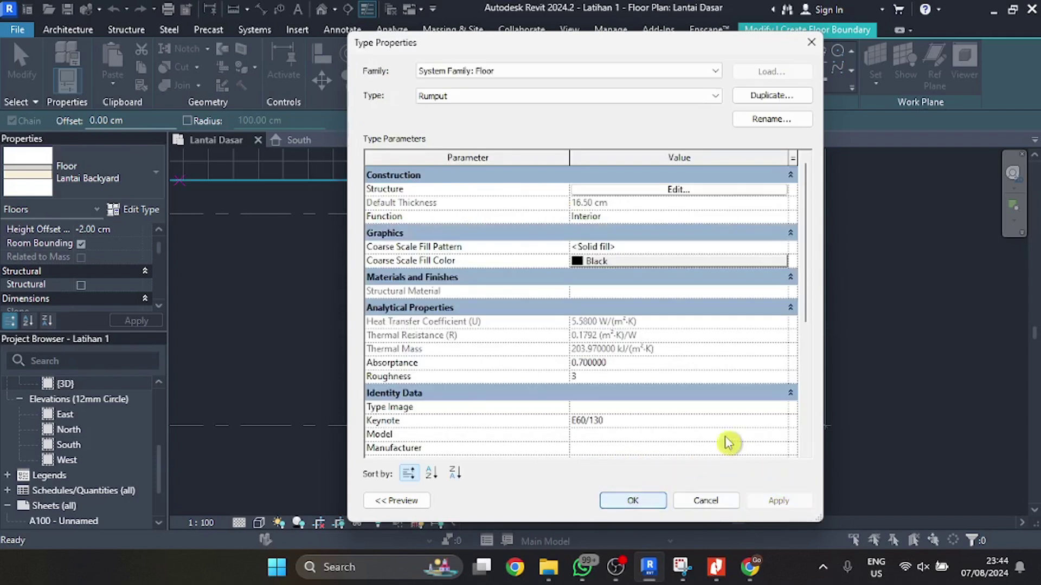
# - Set the Rumput floor type's Function to Exterior and apply the type properties
pyautogui.click(762, 217)
pyautogui.click(783, 217)
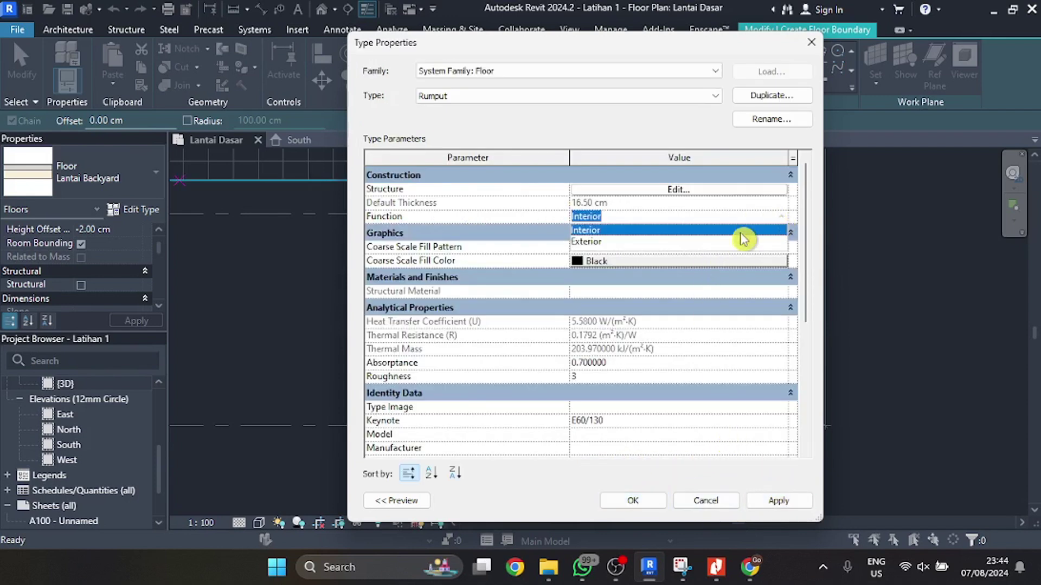
pyautogui.click(618, 242)
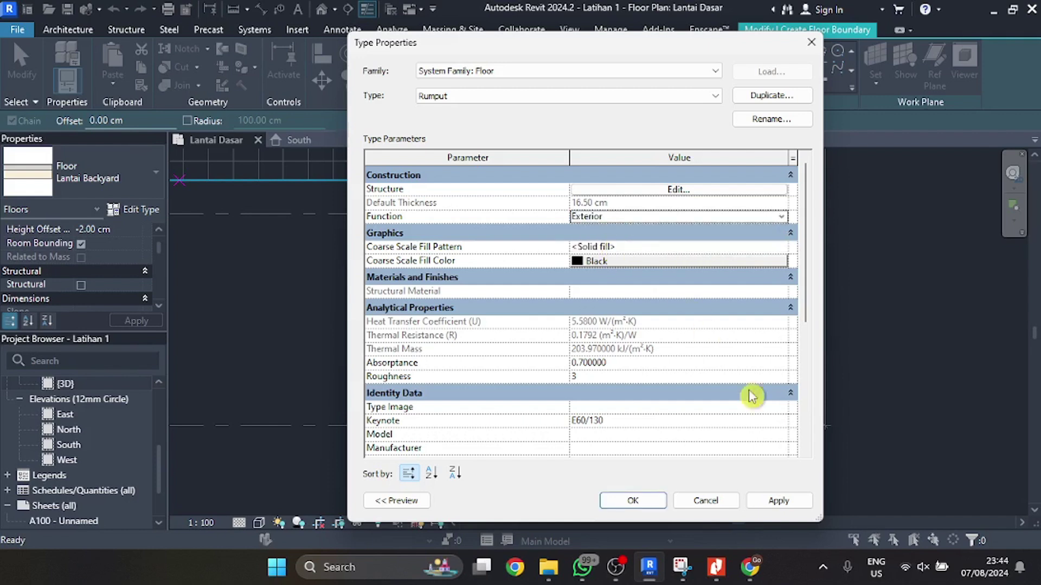
pyautogui.click(783, 501)
pyautogui.click(645, 500)
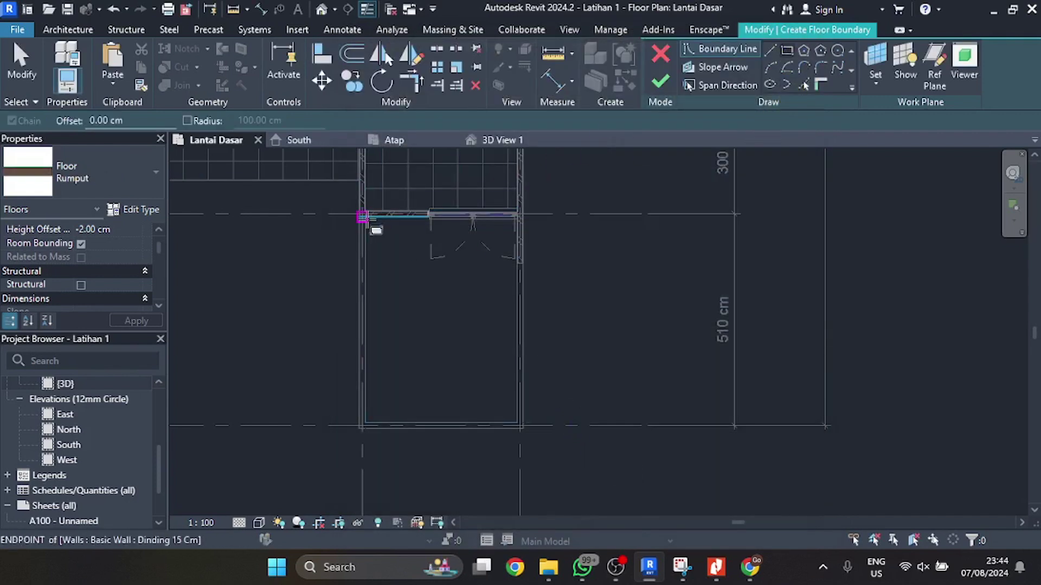
# - Sketch a rectangular Rumput floor boundary along the inner faces of the front garden walls and house wall, and finish the floor
pyautogui.scroll(3, 362, 217)
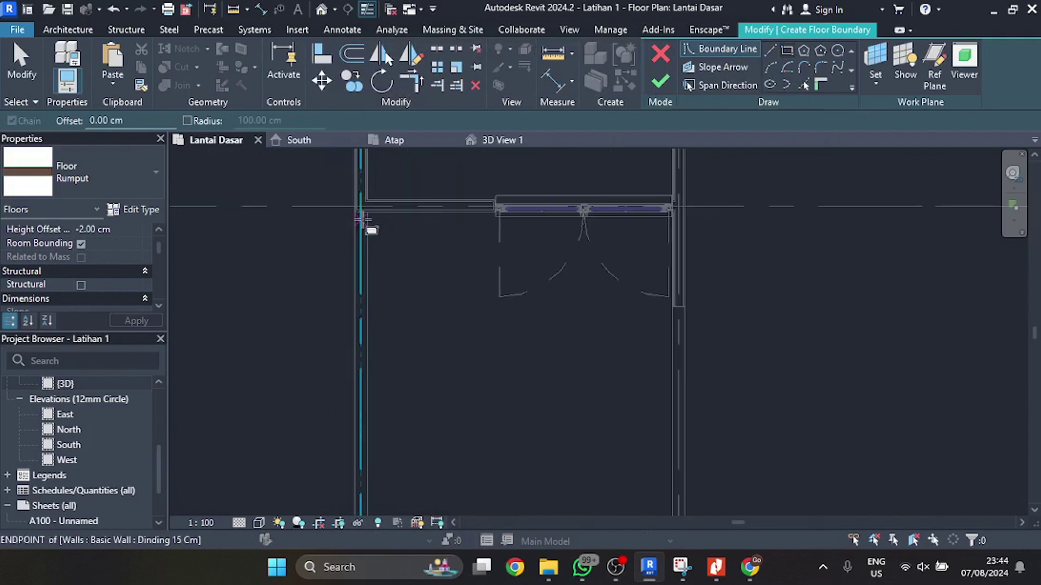
pyautogui.scroll(-3, 416, 226)
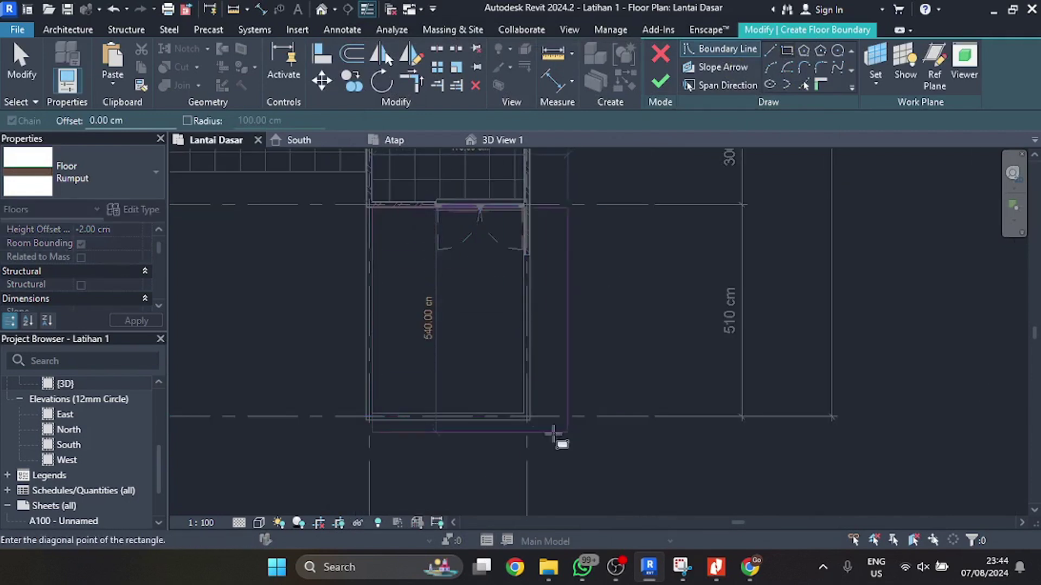
pyautogui.click(522, 414)
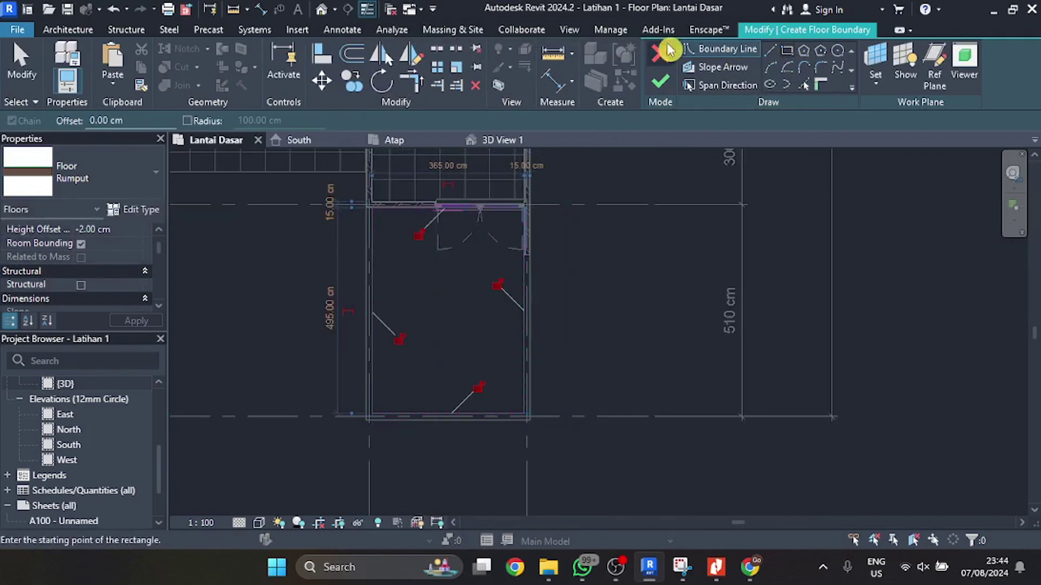
pyautogui.click(659, 82)
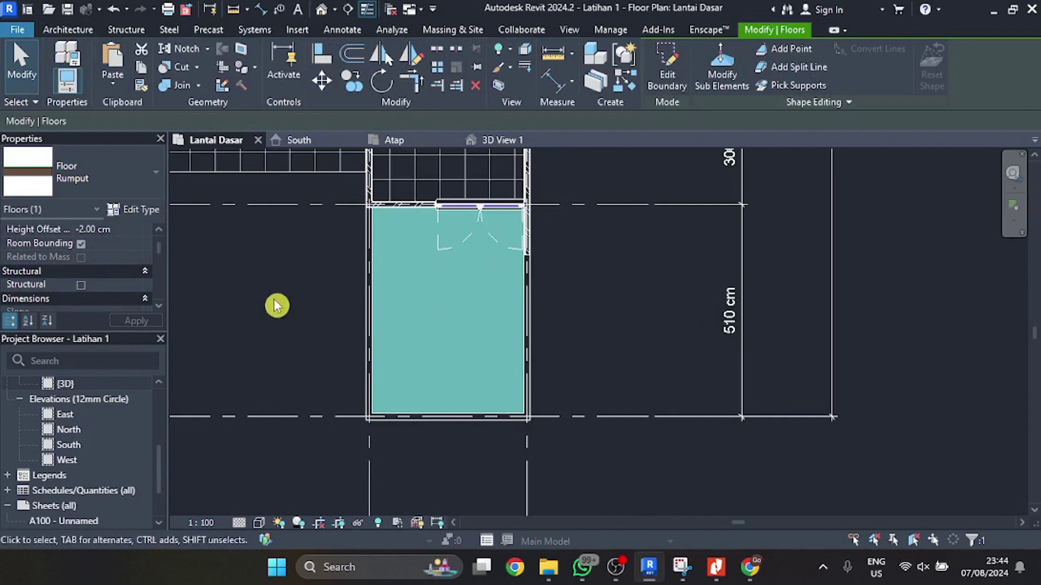
# - Set the Rumput floor's height offset from level Lantai Dasar to -20 cm
pyautogui.scroll(2, 125, 252)
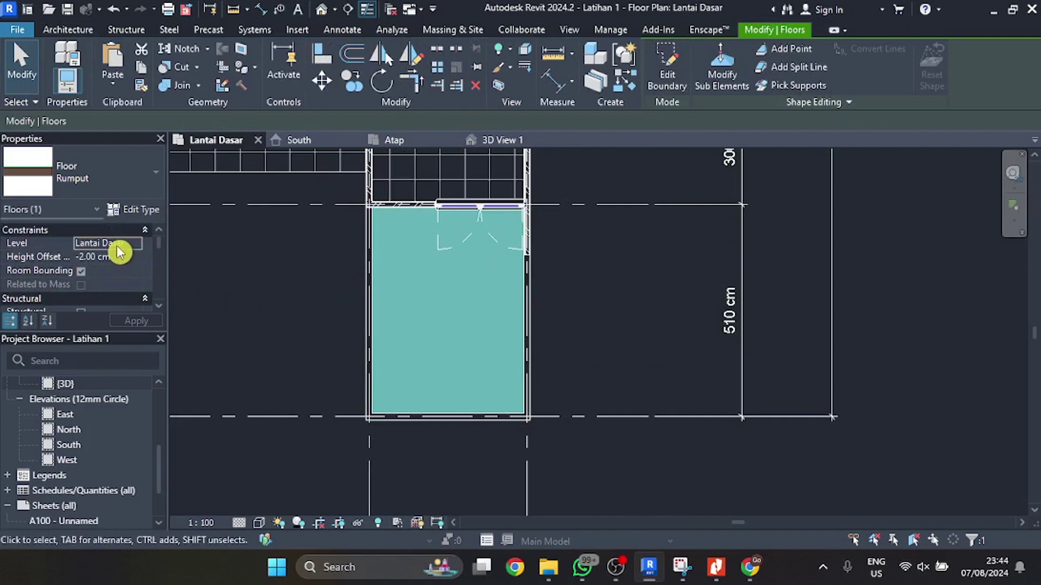
pyautogui.click(124, 258)
pyautogui.scroll(-2, 135, 269)
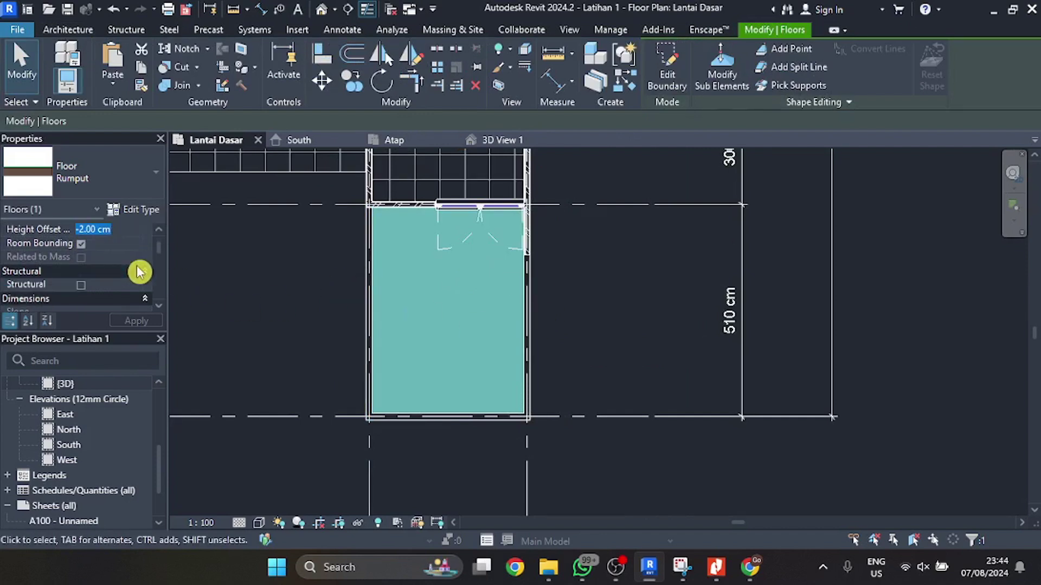
pyautogui.scroll(-5, 132, 264)
pyautogui.scroll(7, 130, 261)
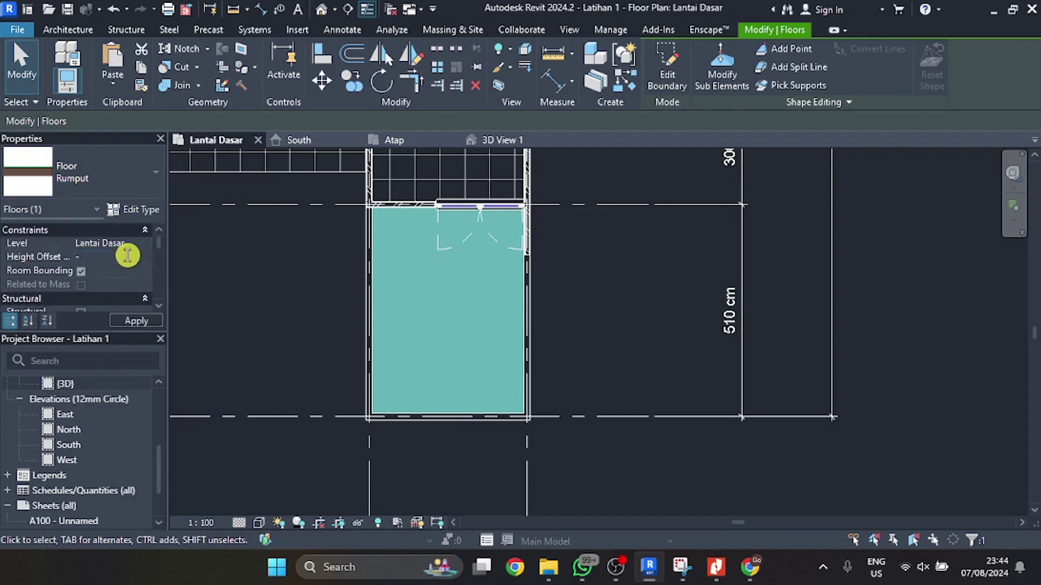
pyautogui.click(142, 319)
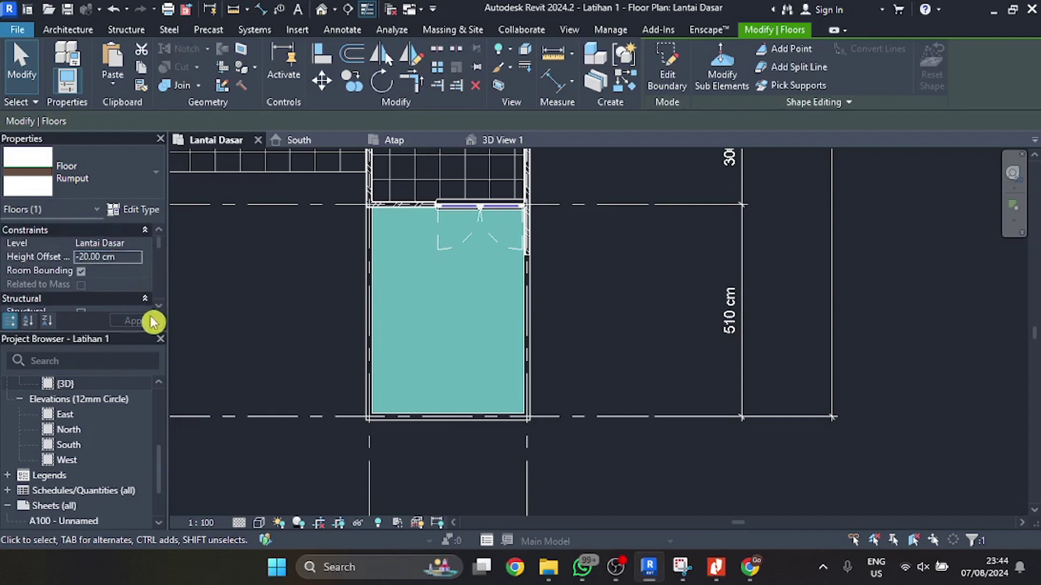
# - Examine the grass floor inside the low front garden walls in 3D View 1
pyautogui.click(510, 142)
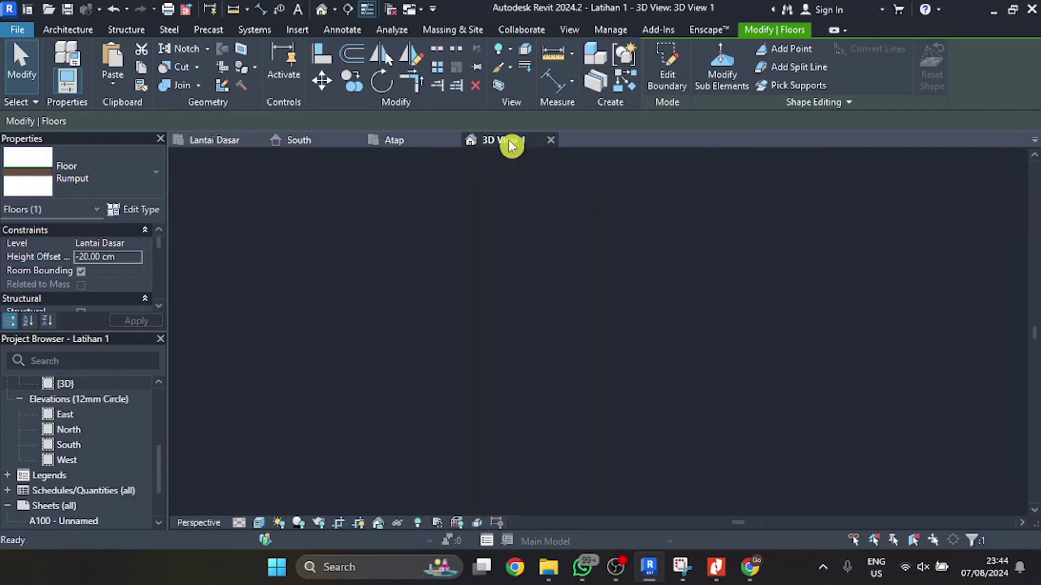
pyautogui.click(530, 341)
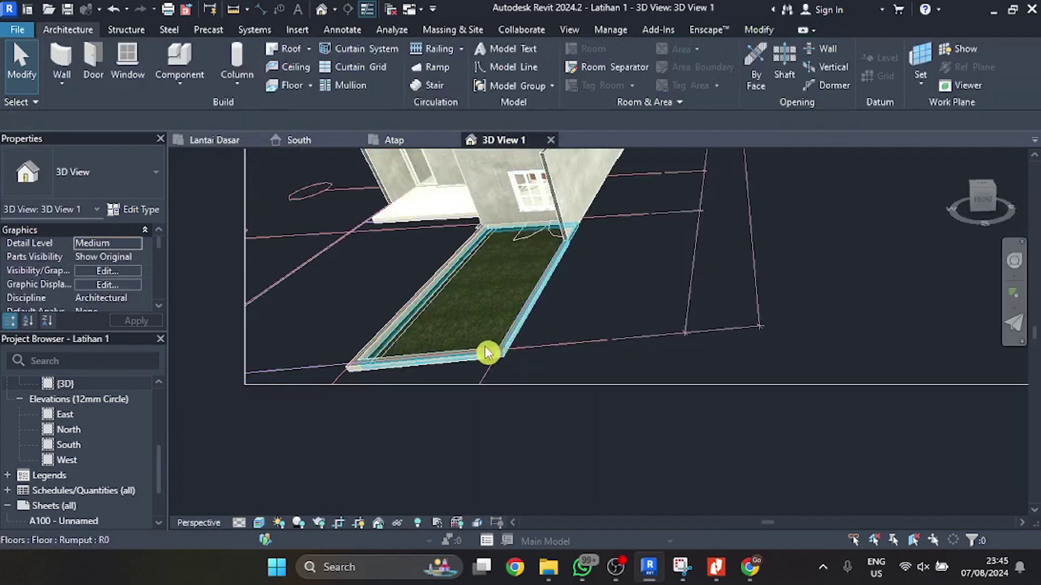
pyautogui.scroll(6, 487, 304)
pyautogui.scroll(-10, 492, 288)
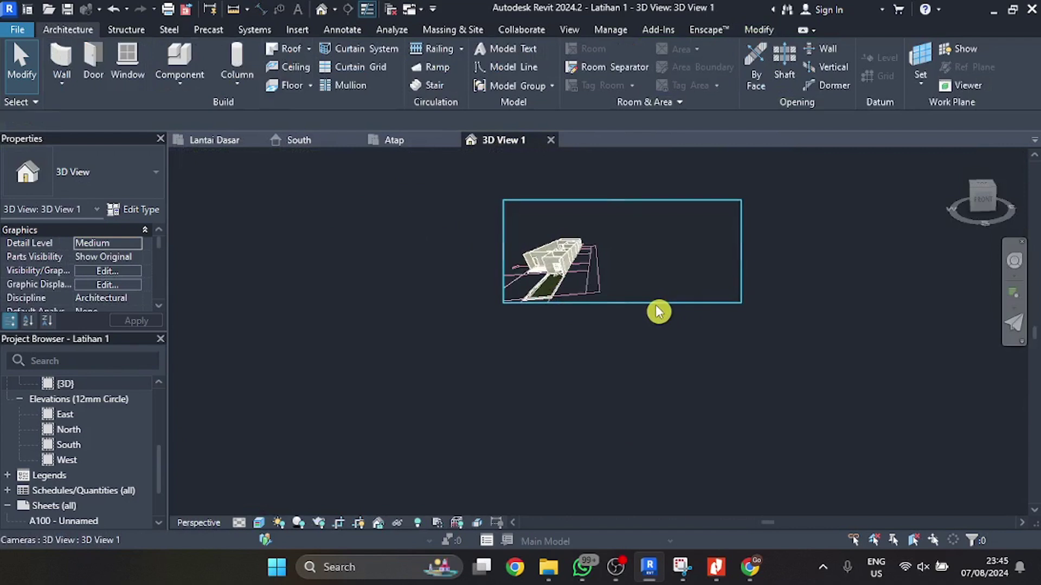
# - Enlarge the crop region of 3D View 1 around the house and garden, and close the view
pyautogui.click(640, 303)
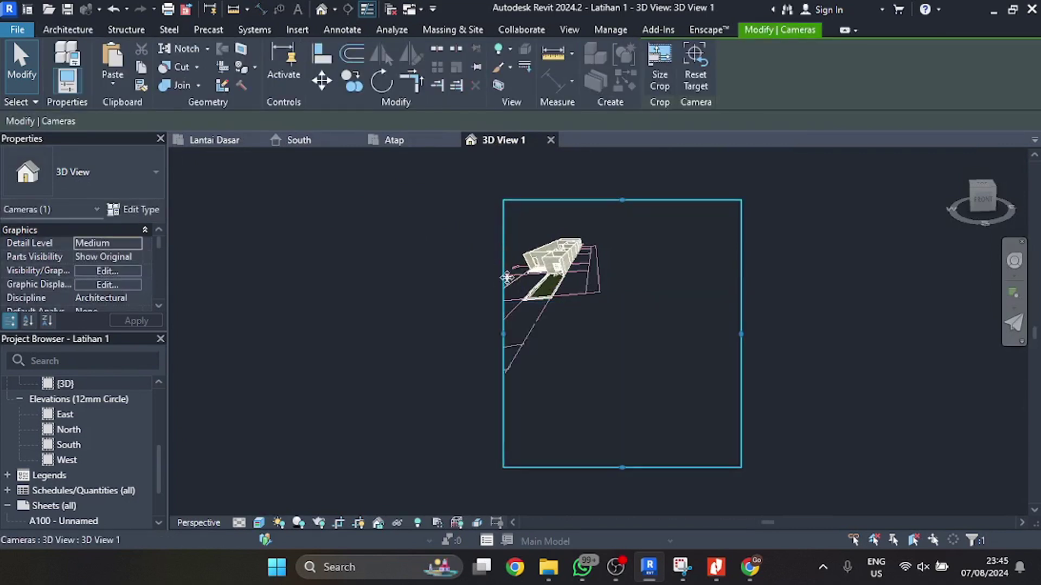
pyautogui.moveTo(505, 339); pyautogui.dragTo(328, 318)
pyautogui.moveTo(815, 342); pyautogui.dragTo(326, 238)
pyautogui.click(550, 140)
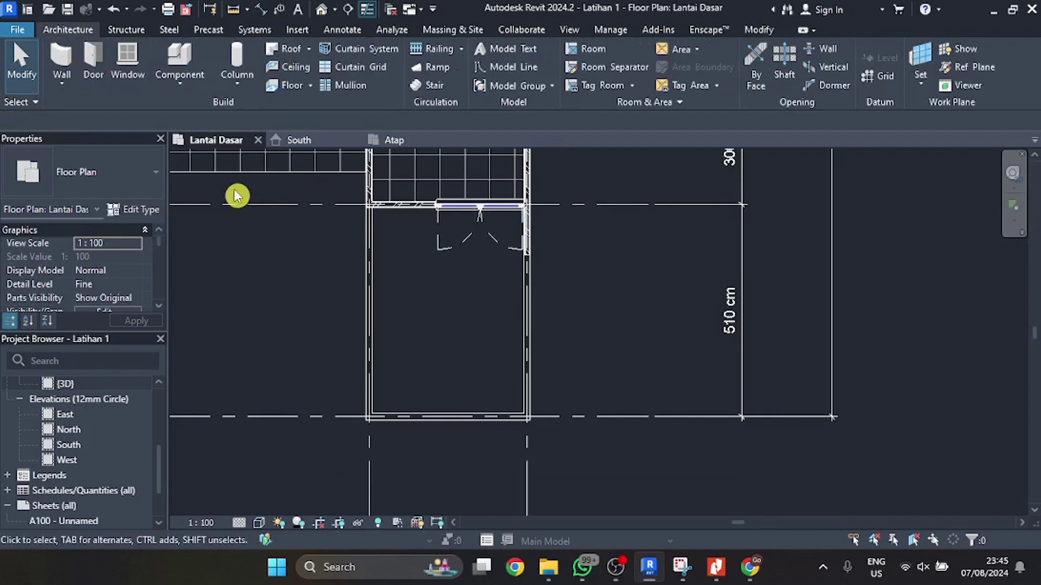
pyautogui.click(567, 30)
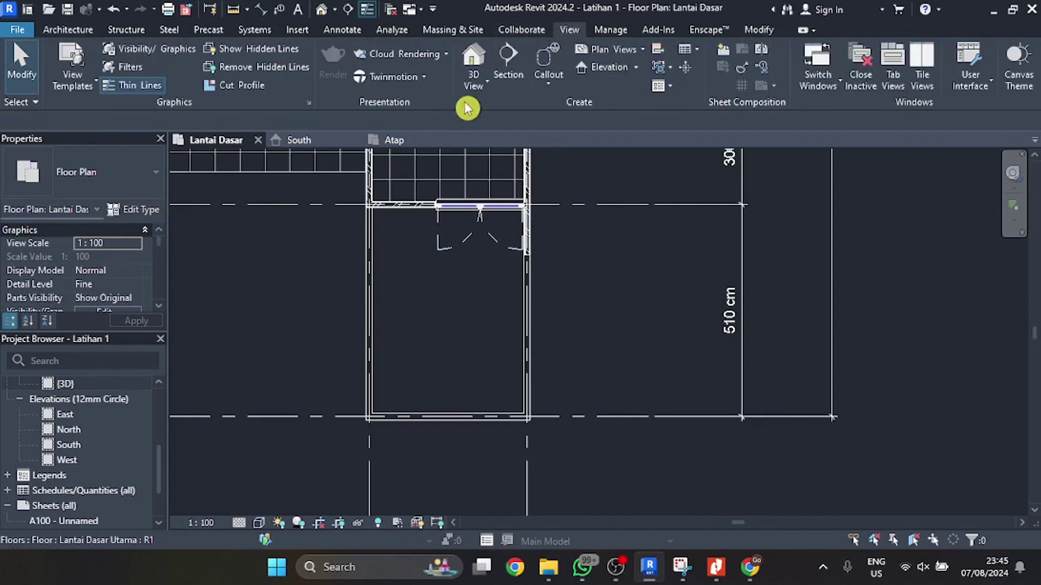
pyautogui.click(474, 85)
pyautogui.click(512, 113)
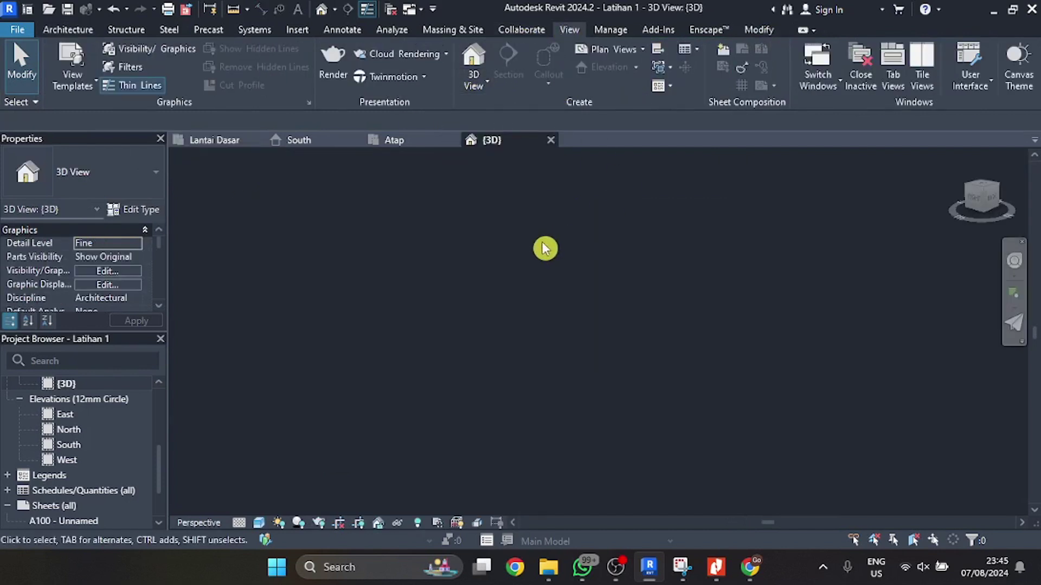
pyautogui.scroll(-2, 499, 304)
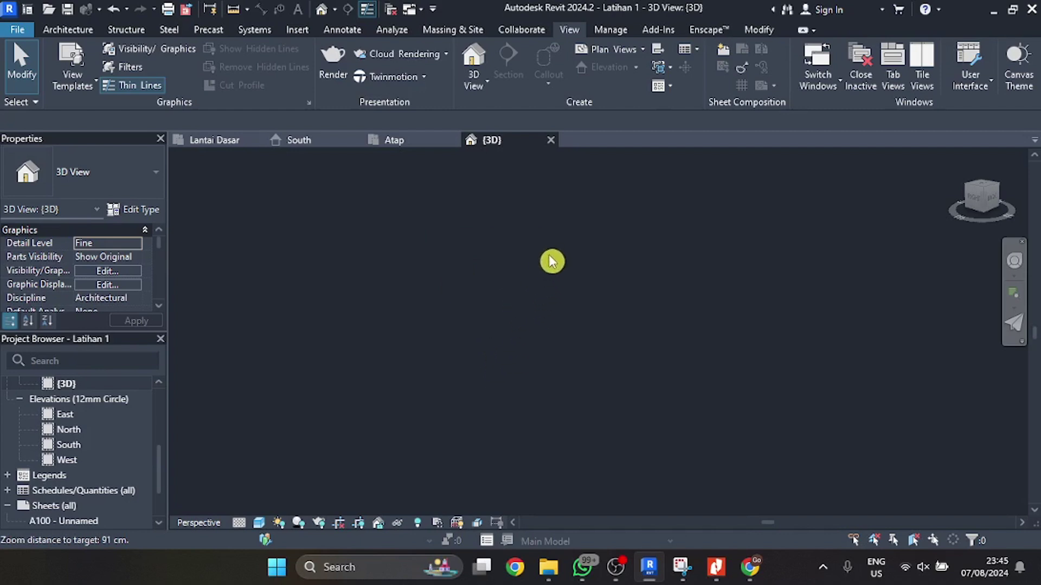
pyautogui.click(552, 141)
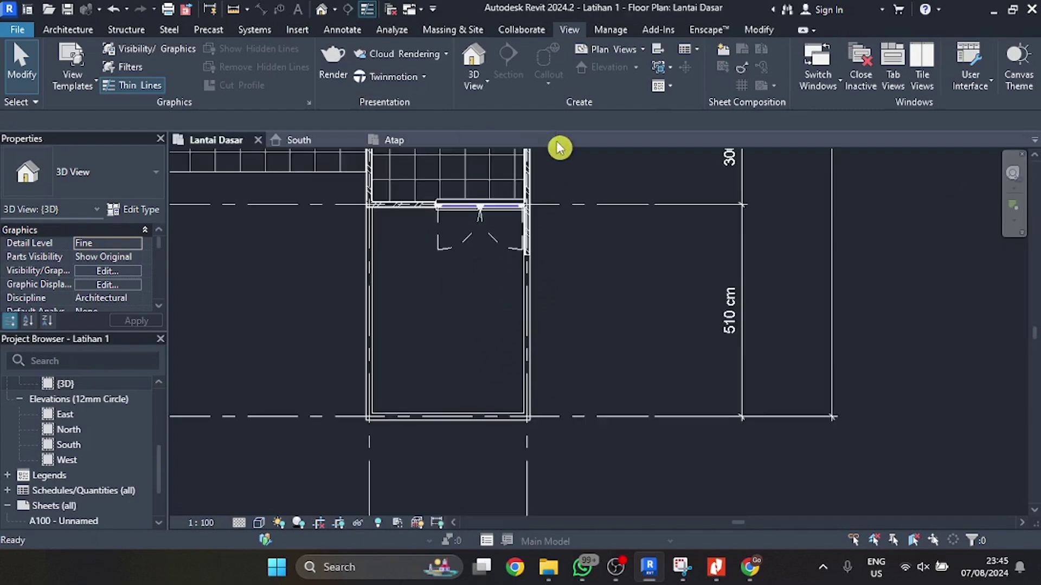
# - Create a perspective camera view from in front of the house beyond grid A, aimed at the entrance on grid C
pyautogui.click(487, 87)
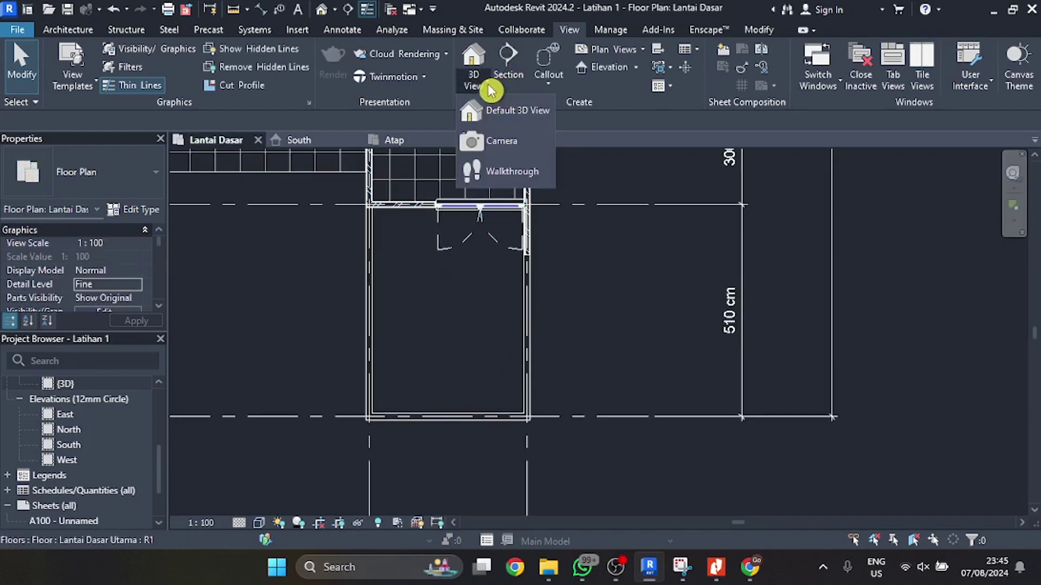
pyautogui.click(501, 141)
pyautogui.scroll(-4, 555, 251)
pyautogui.click(499, 351)
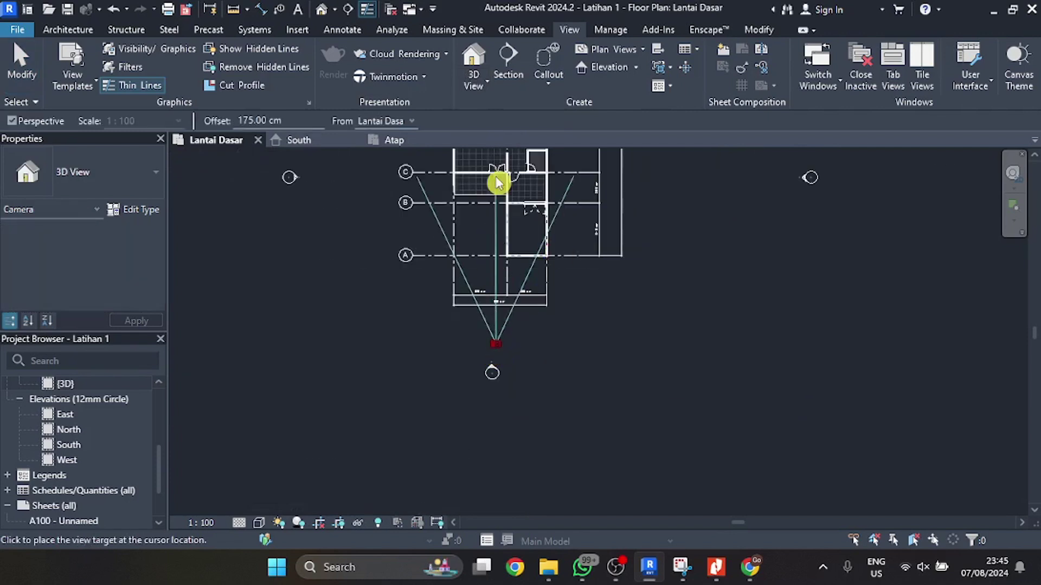
pyautogui.click(501, 172)
pyautogui.scroll(-3, 521, 287)
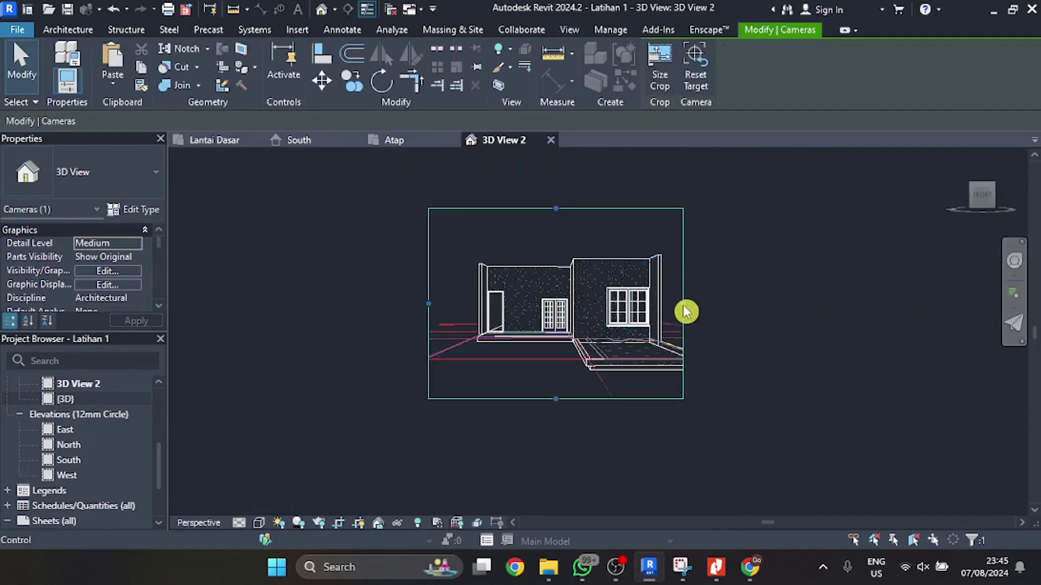
# - Enlarge the crop region of 3D View 2 on all four sides around the house and its surroundings
pyautogui.moveTo(684, 304); pyautogui.dragTo(991, 303)
pyautogui.click(976, 301)
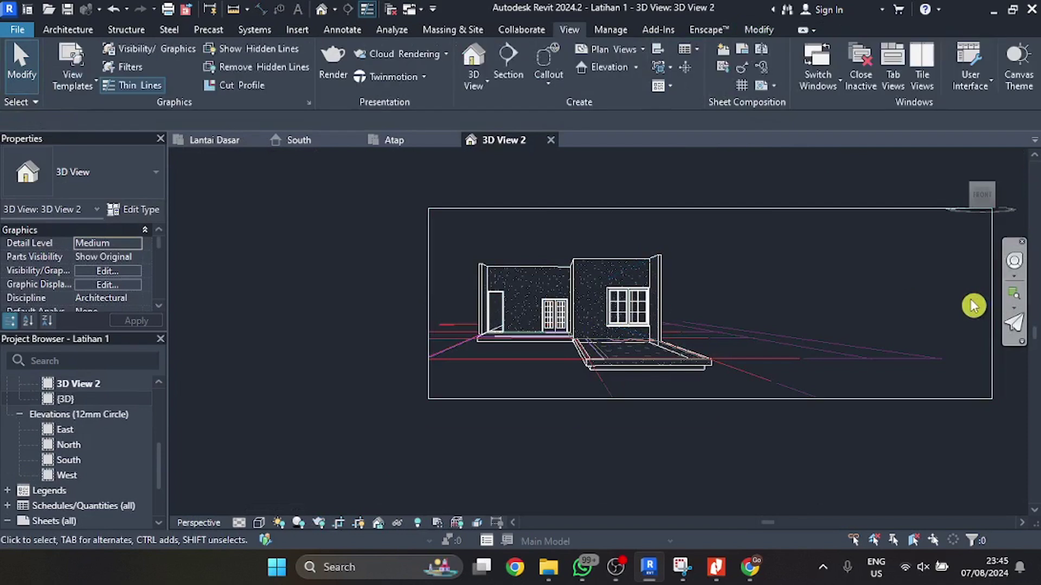
pyautogui.click(429, 307)
pyautogui.moveTo(431, 307); pyautogui.dragTo(213, 306)
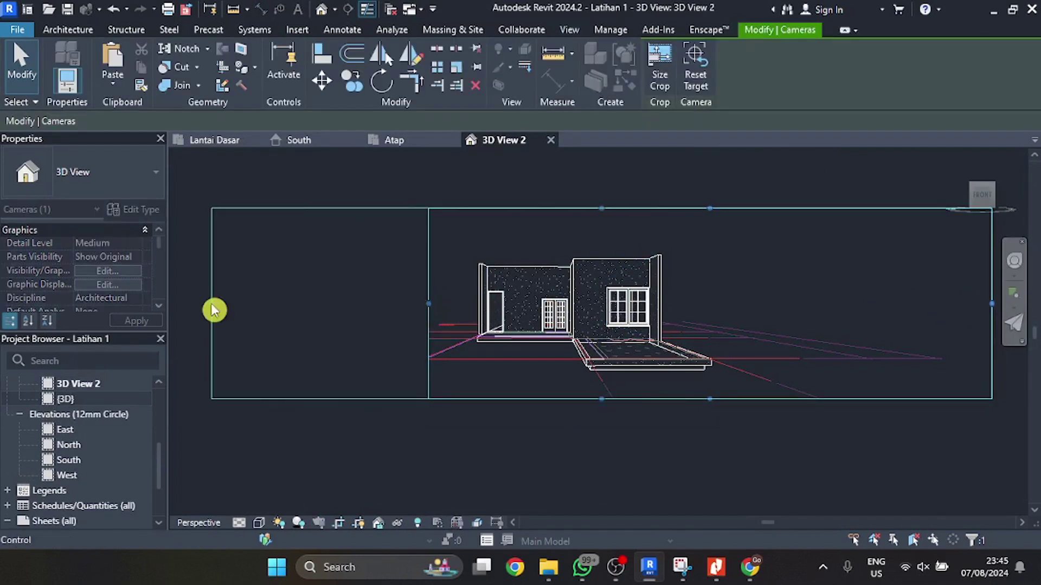
pyautogui.moveTo(605, 401); pyautogui.dragTo(603, 490)
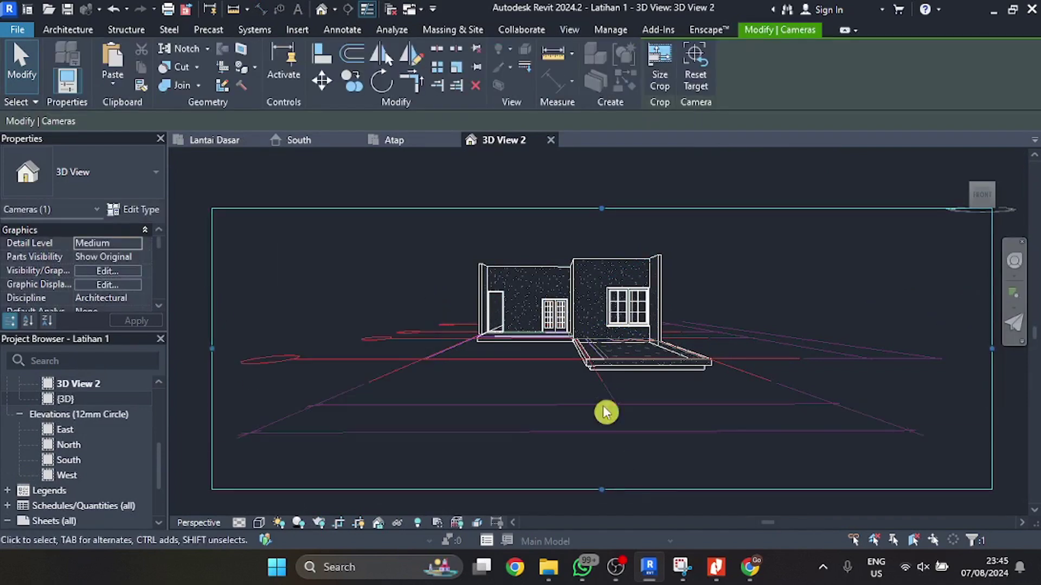
pyautogui.moveTo(602, 208); pyautogui.dragTo(602, 168)
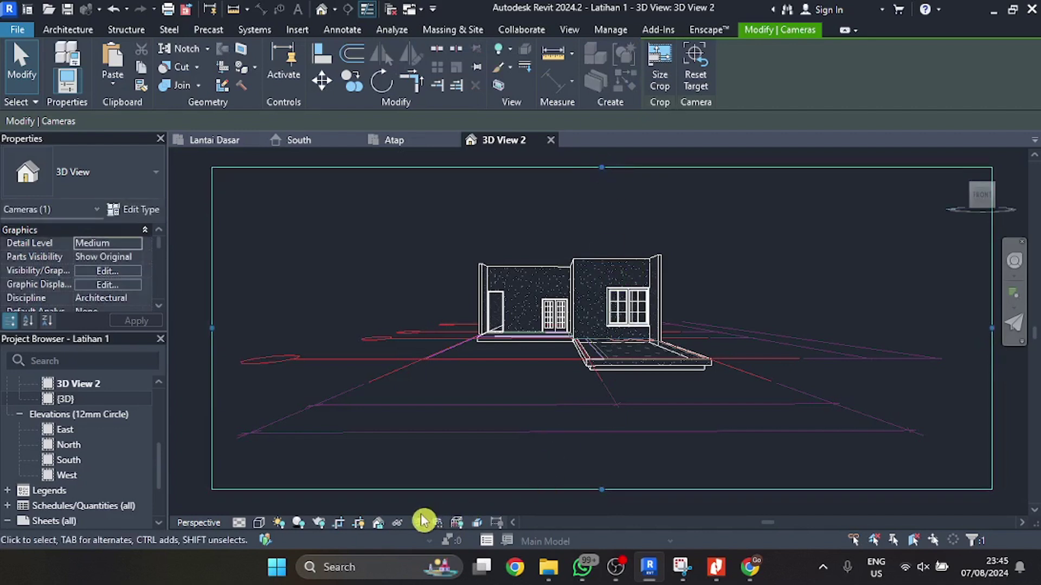
# - Turn off cropping in 3D View 2 and set its visual style to realistic
pyautogui.click(341, 524)
pyautogui.scroll(3, 648, 284)
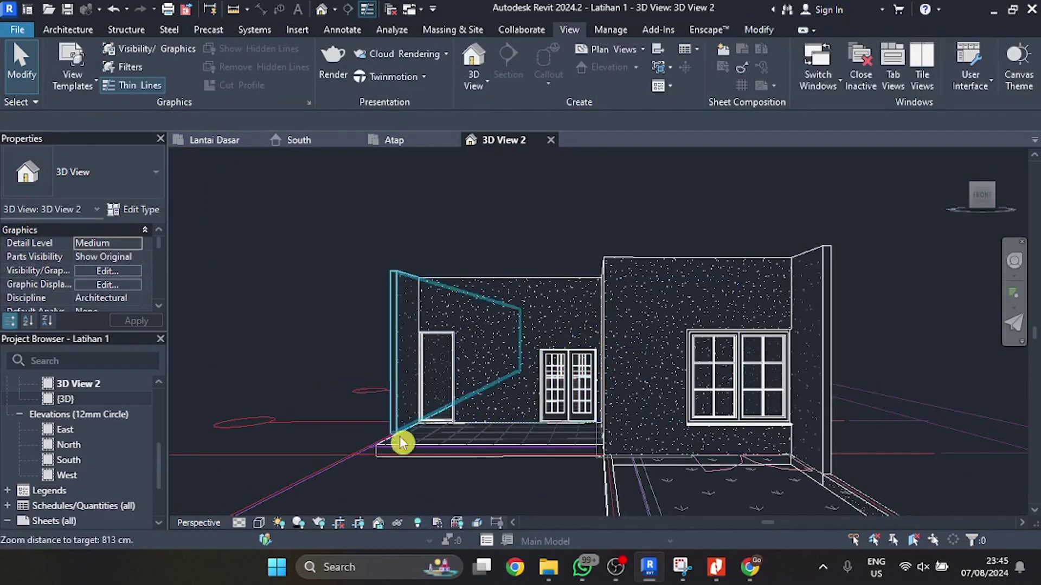
pyautogui.click(259, 522)
pyautogui.click(304, 505)
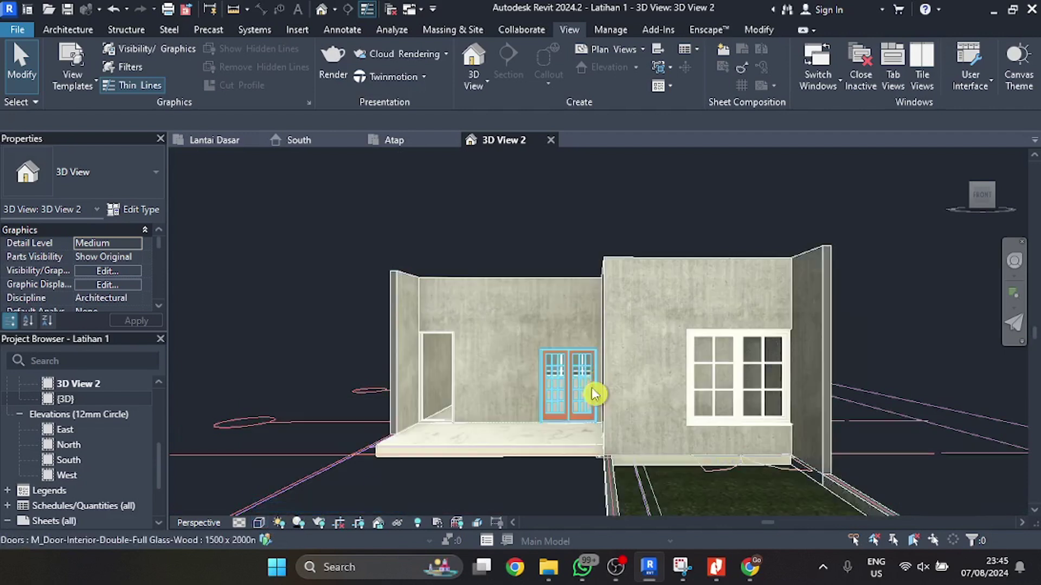
# - Examine the house front, the low garden walls and the grass floor from several angles in 3D View 2
pyautogui.scroll(-3, 662, 434)
pyautogui.scroll(5, 687, 472)
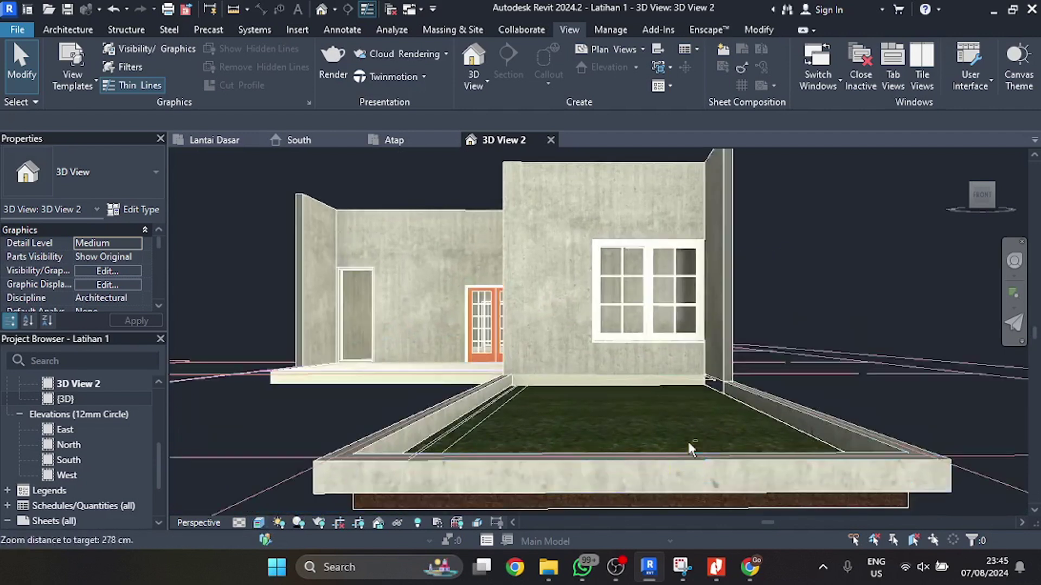
pyautogui.scroll(6, 689, 449)
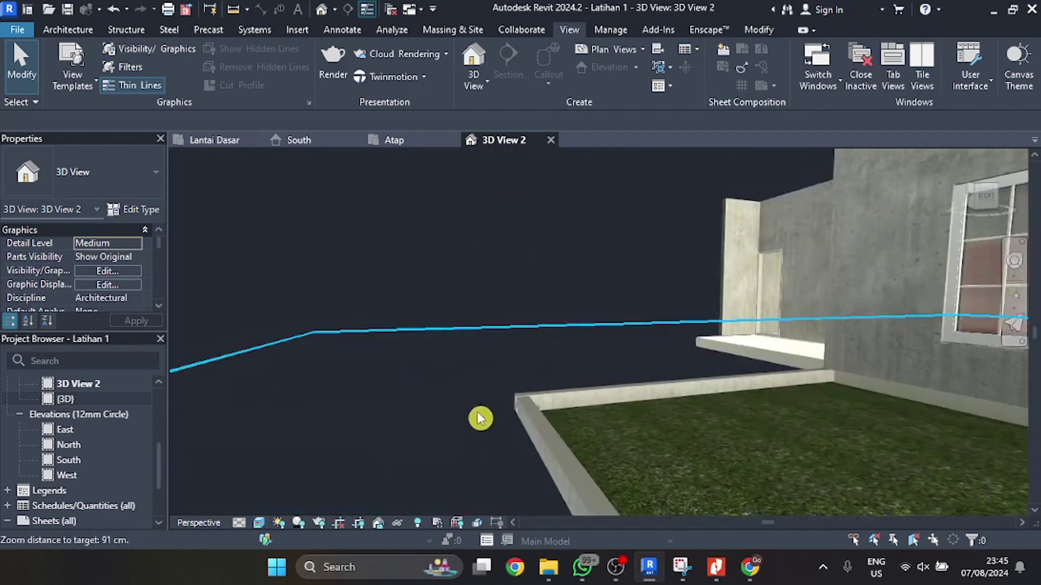
pyautogui.keyDown('shift'); pyautogui.moveTo(480, 418); pyautogui.dragTo(530, 377, button='middle'); pyautogui.keyUp('shift')
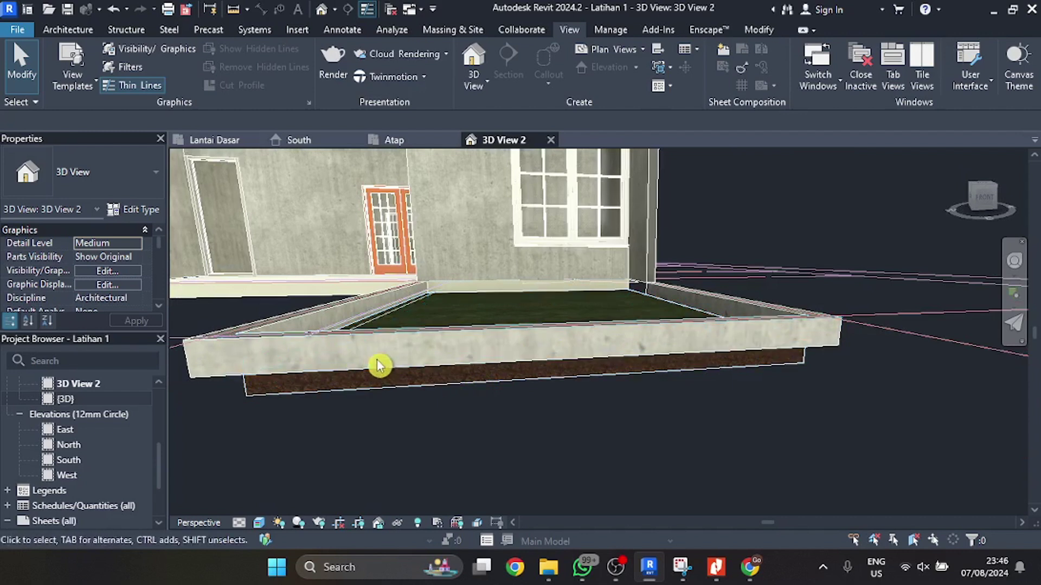
pyautogui.keyDown('shift'); pyautogui.moveTo(378, 366); pyautogui.dragTo(437, 404, button='middle'); pyautogui.keyUp('shift')
pyautogui.scroll(-3, 613, 367)
pyautogui.scroll(2, 371, 290)
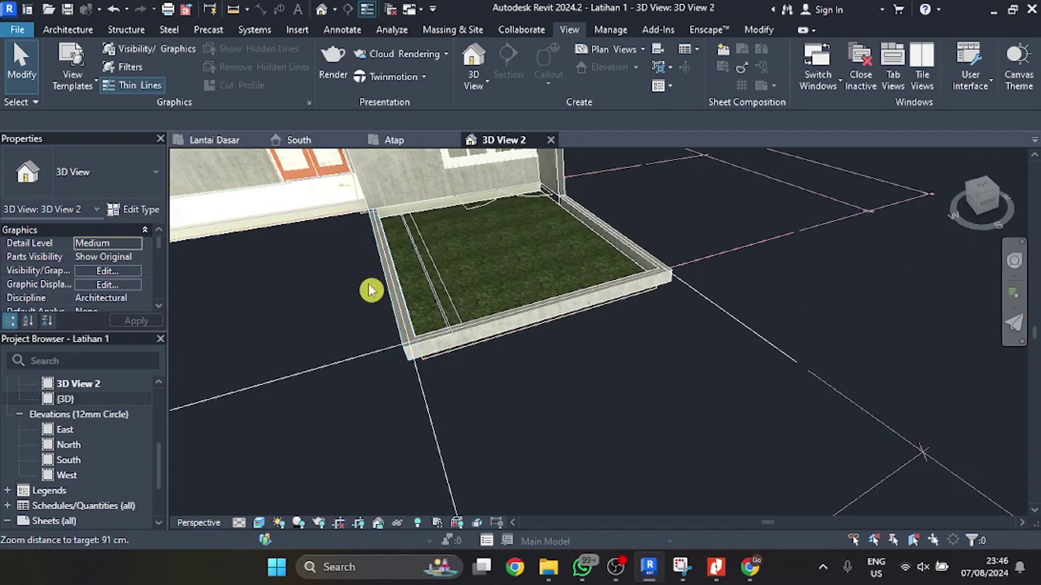
# - Start a new floor in the Lantai Dasar plan and duplicate the Lantai Dasar Utama floor type as Lantai Carport
pyautogui.click(223, 142)
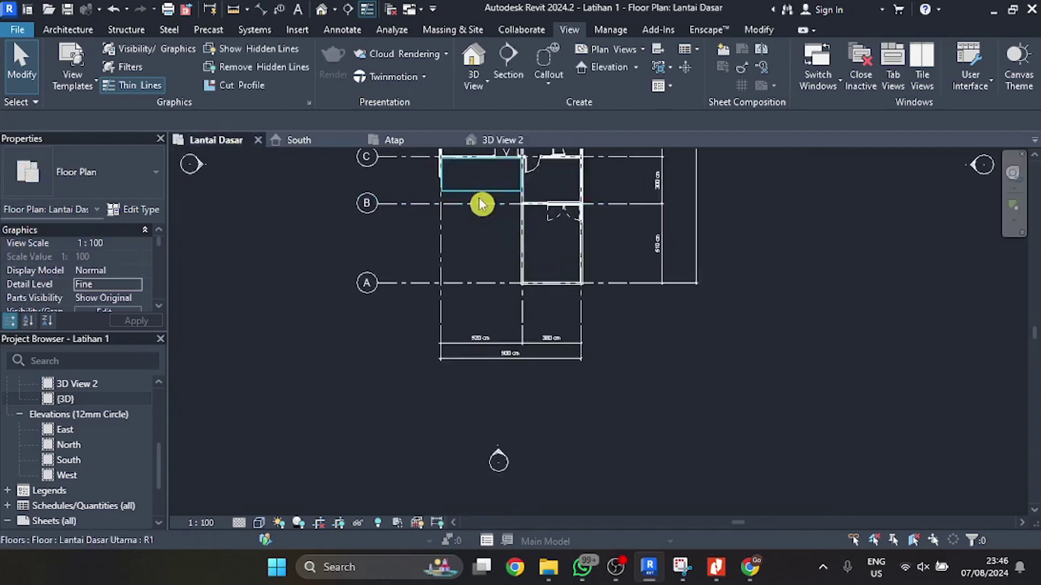
pyautogui.scroll(3, 481, 204)
pyautogui.click(73, 32)
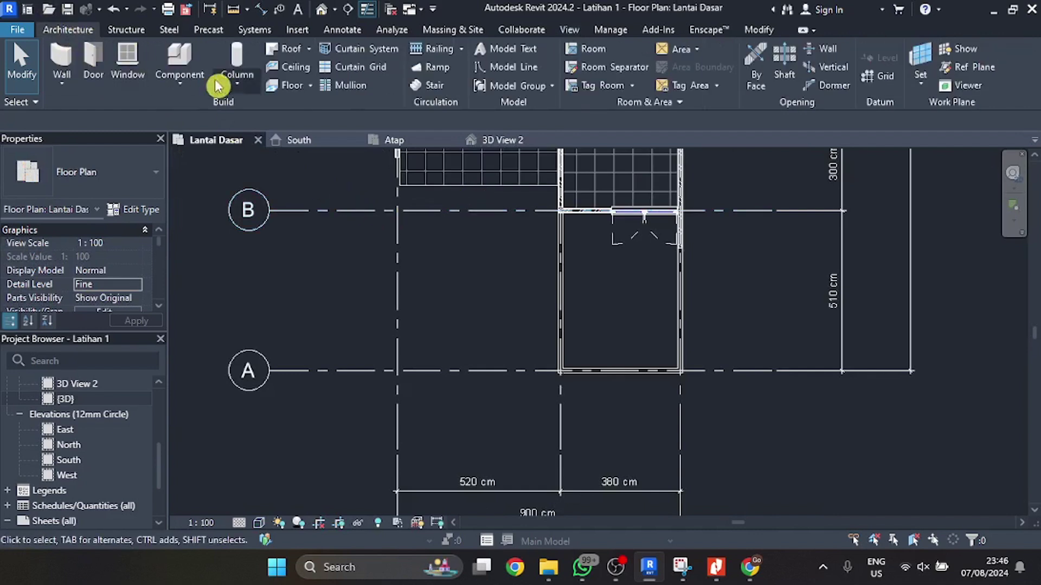
pyautogui.click(288, 89)
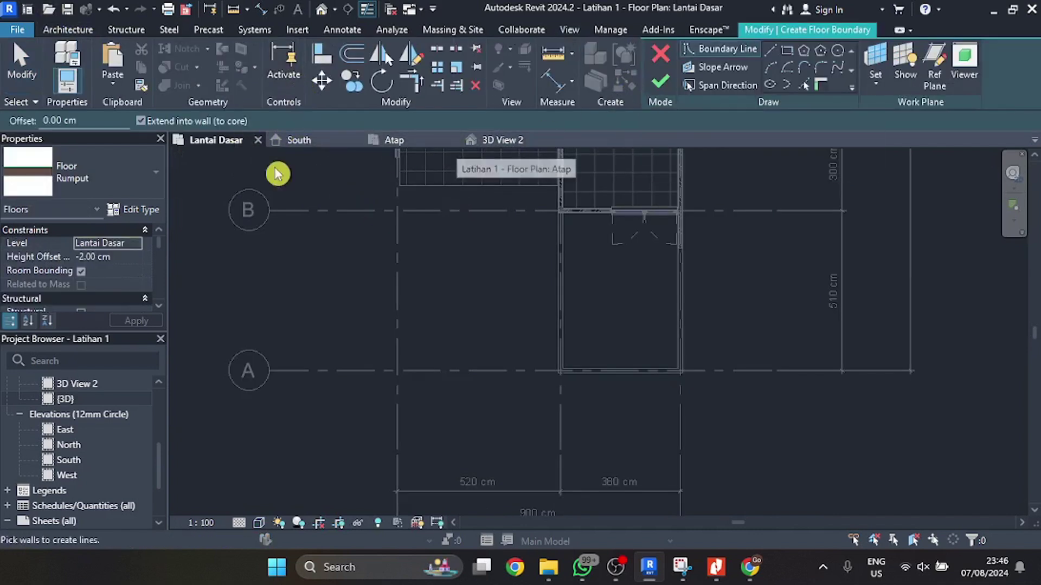
pyautogui.click(137, 211)
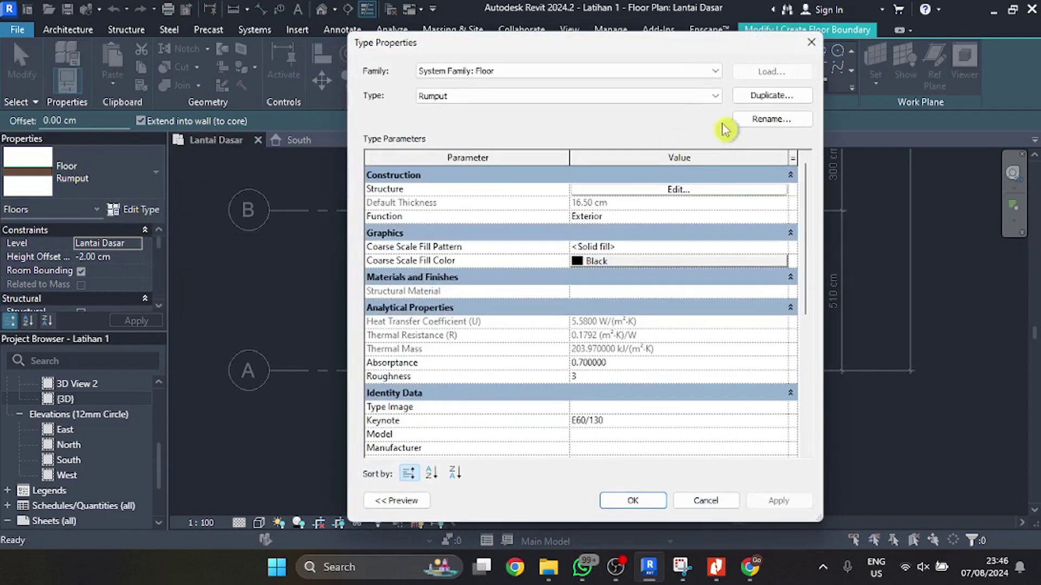
pyautogui.click(705, 97)
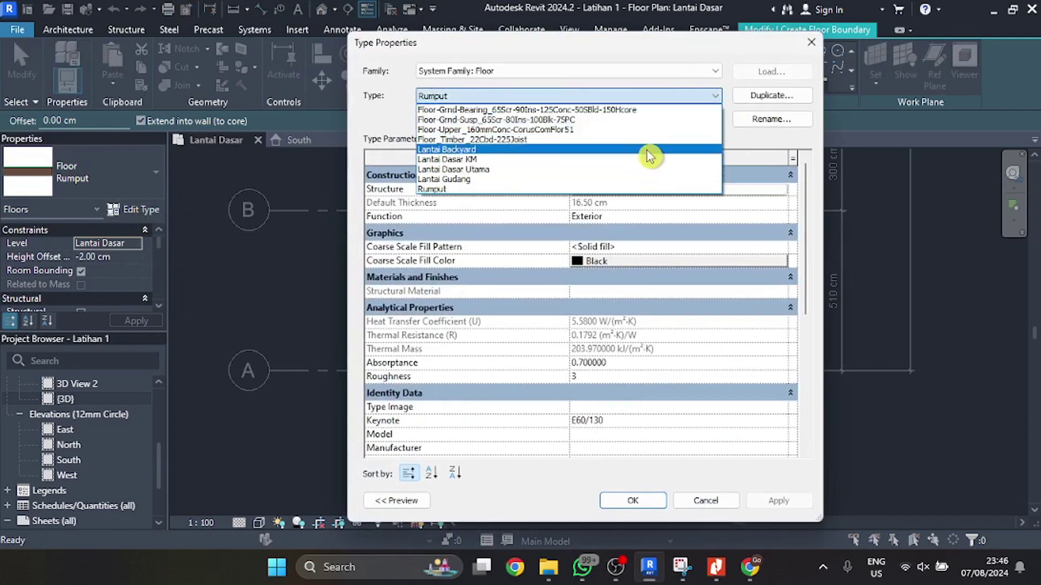
pyautogui.click(645, 169)
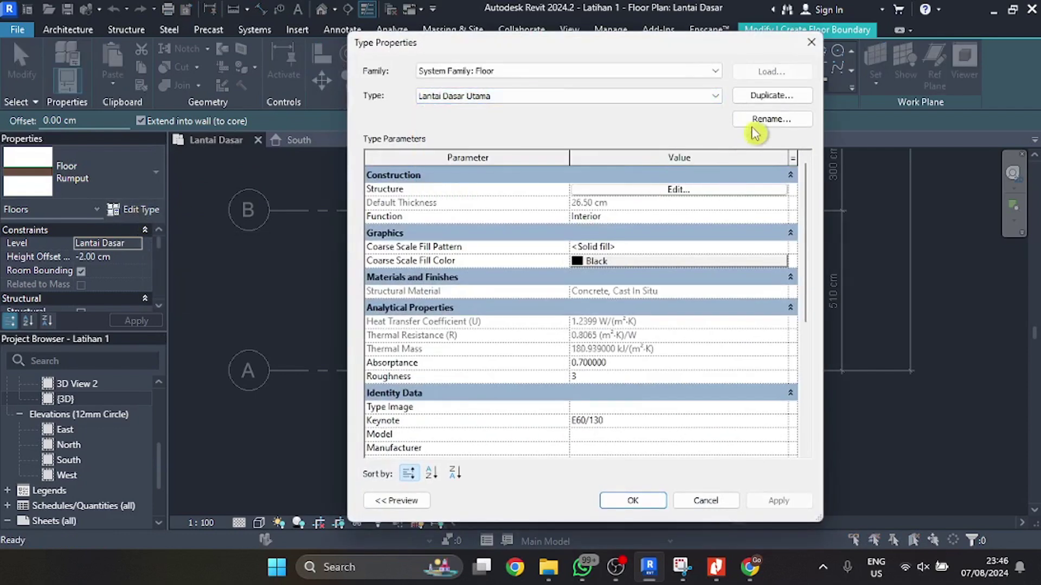
pyautogui.click(772, 101)
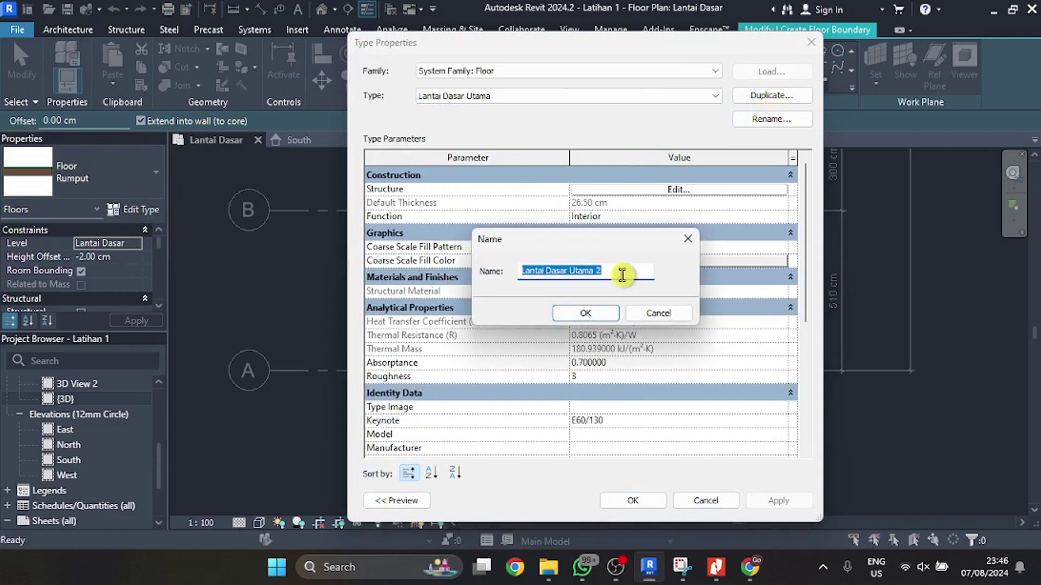
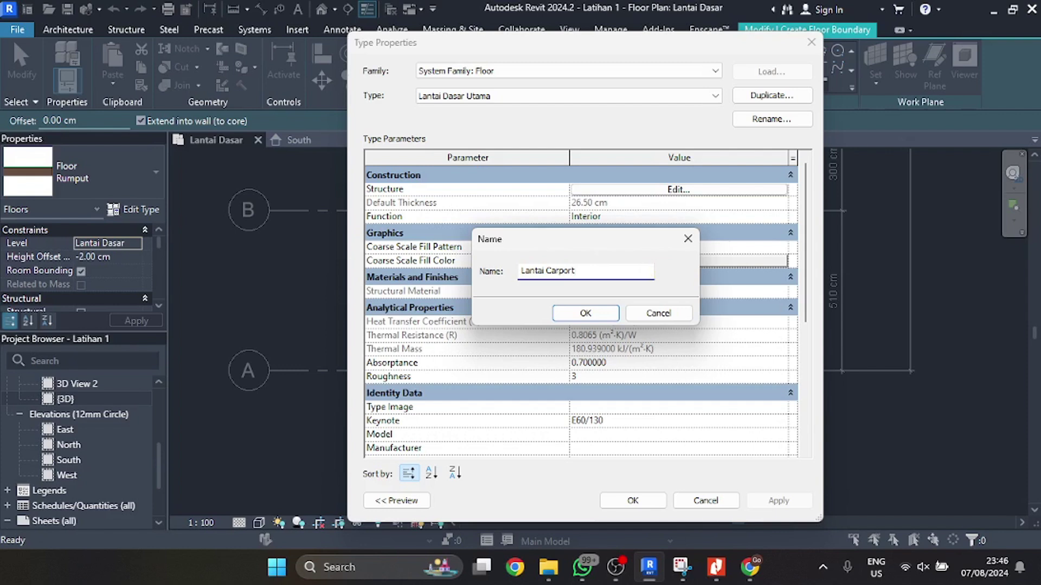
pyautogui.click(582, 314)
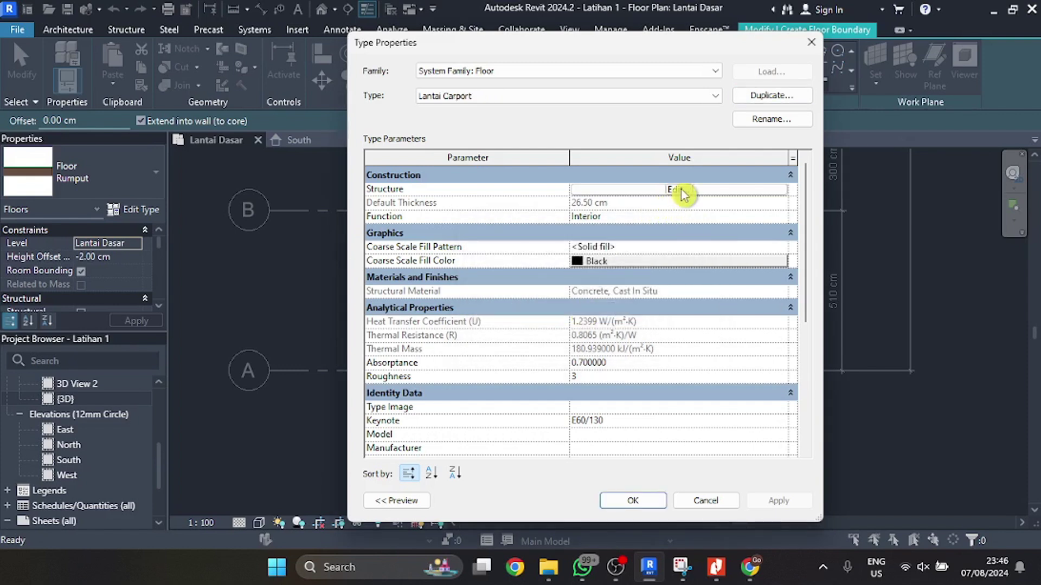
pyautogui.click(714, 96)
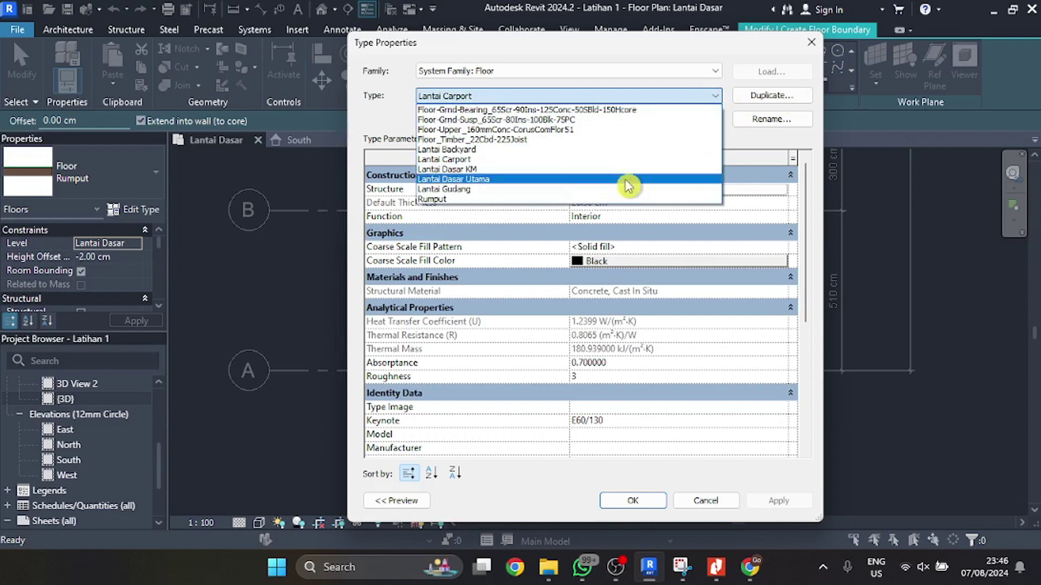
pyautogui.click(385, 135)
# - In the Lantai Carport layer structure, duplicate the Finish 1 layer's Keramik Utama material and name the copy Carport
pyautogui.click(677, 189)
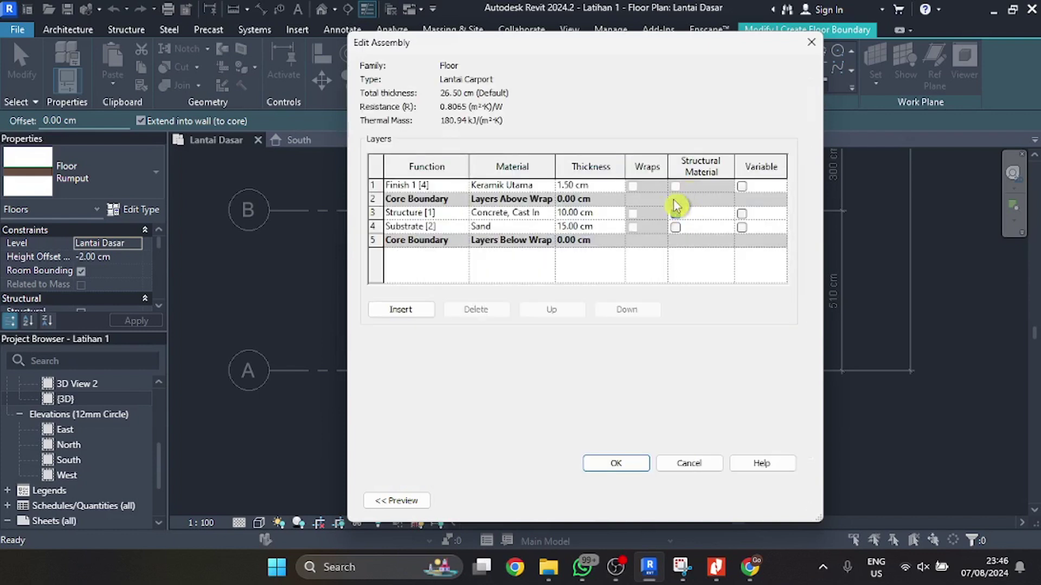
pyautogui.click(549, 186)
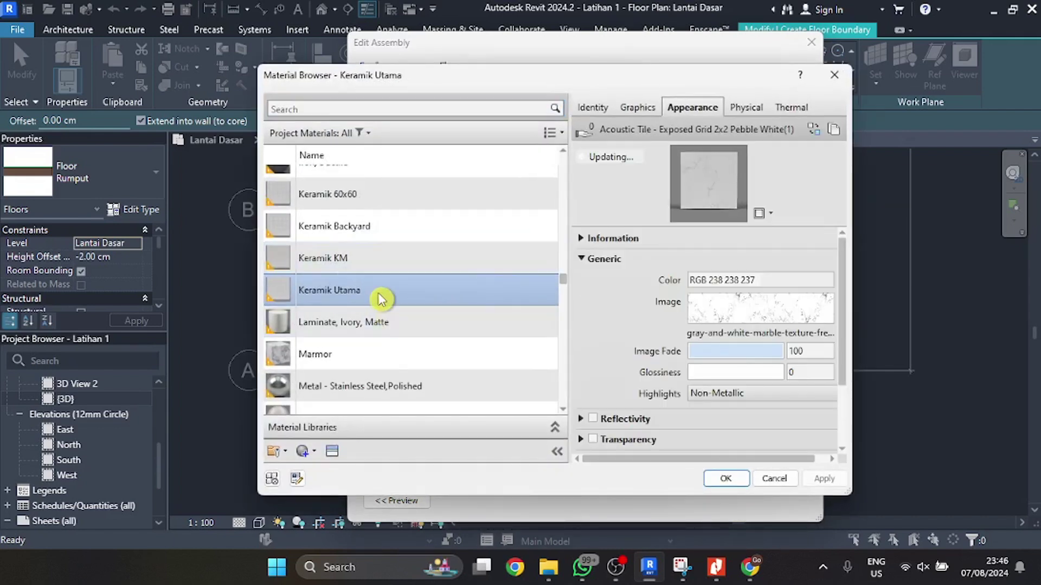
pyautogui.rightClick(381, 299)
pyautogui.click(494, 320)
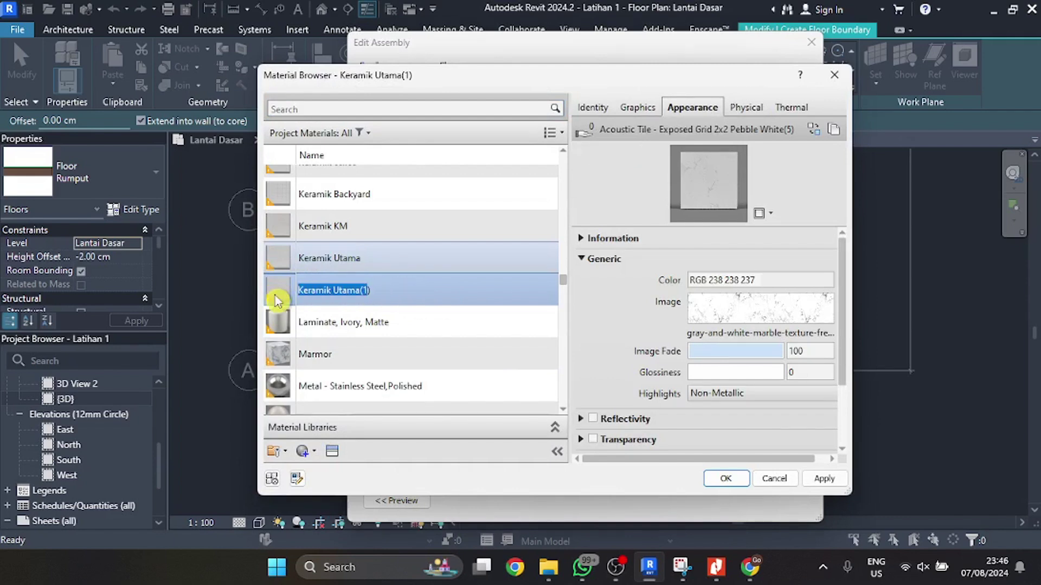
pyautogui.click(390, 293)
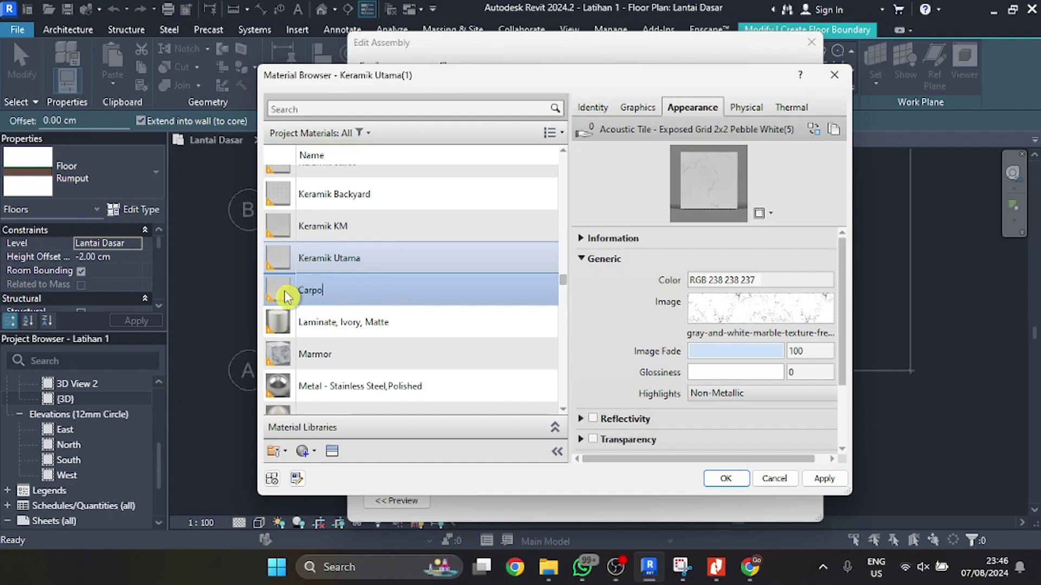
pyautogui.write('Carport')
pyautogui.press('Return')
# - Replace the Carport material's appearance texture with the image file image_product (1).jpeg
pyautogui.click(767, 305)
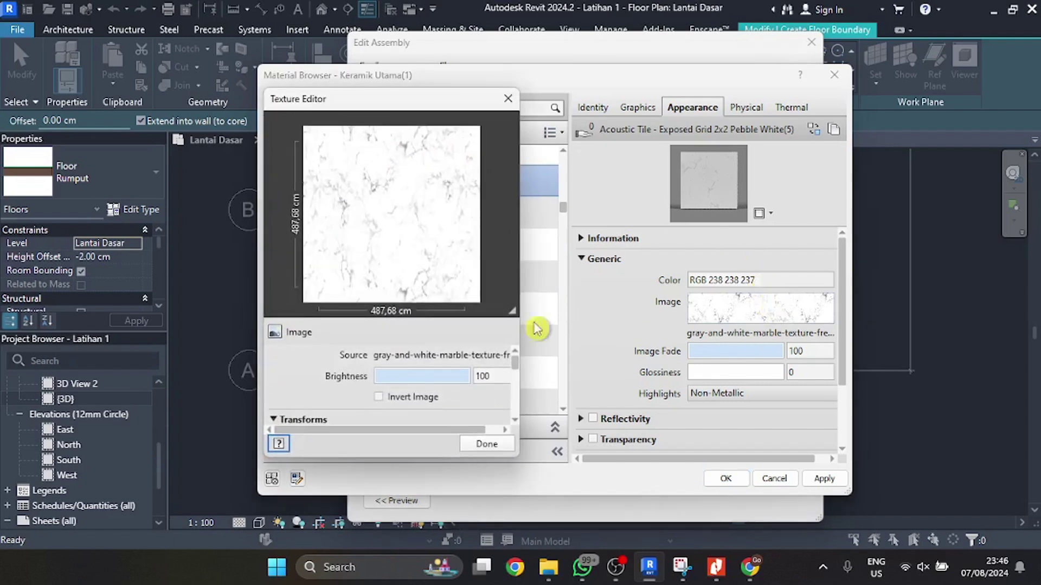
pyautogui.click(431, 362)
pyautogui.click(487, 222)
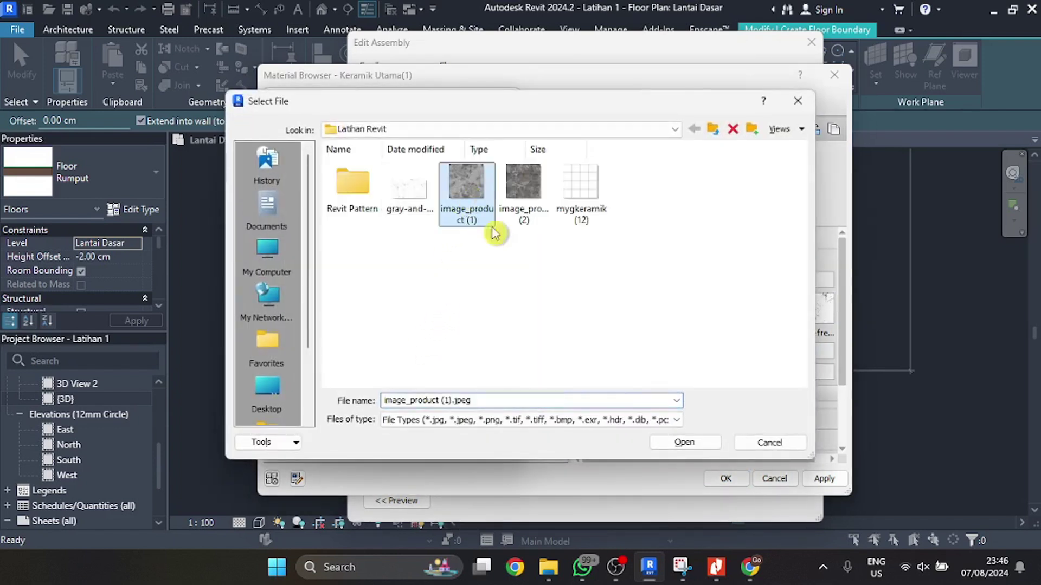
pyautogui.click(692, 446)
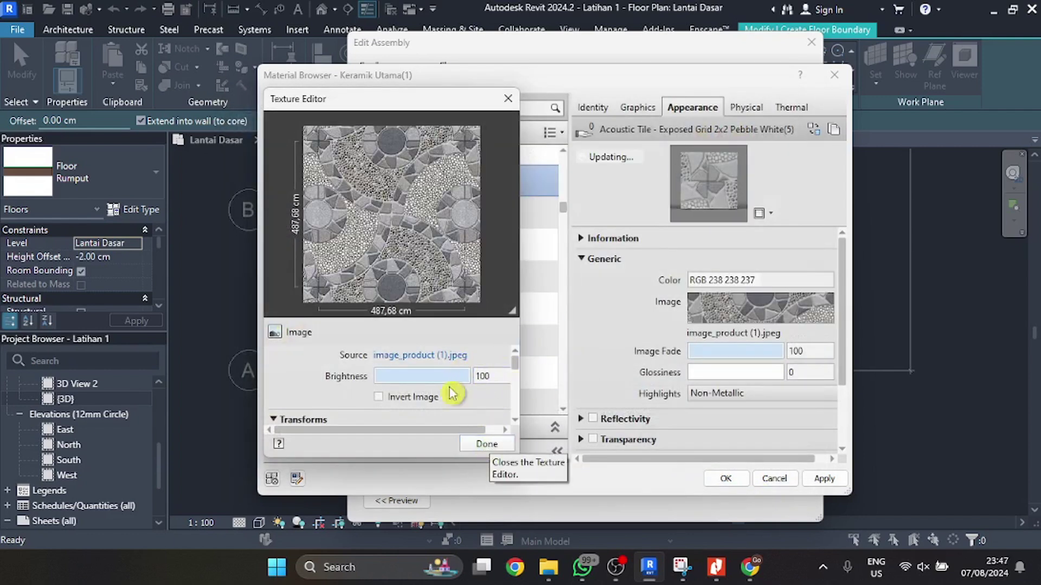
# - Set the Carport texture's sample size to 60 cm by 60 cm and assign the material to the Lantai Carport finish layer
pyautogui.scroll(-3, 342, 366)
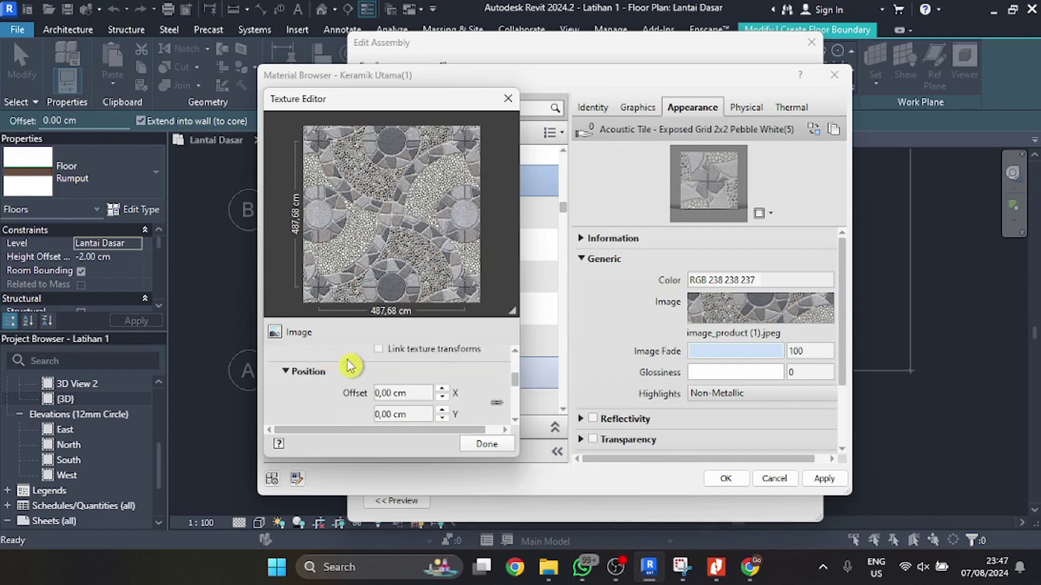
pyautogui.scroll(-3, 350, 367)
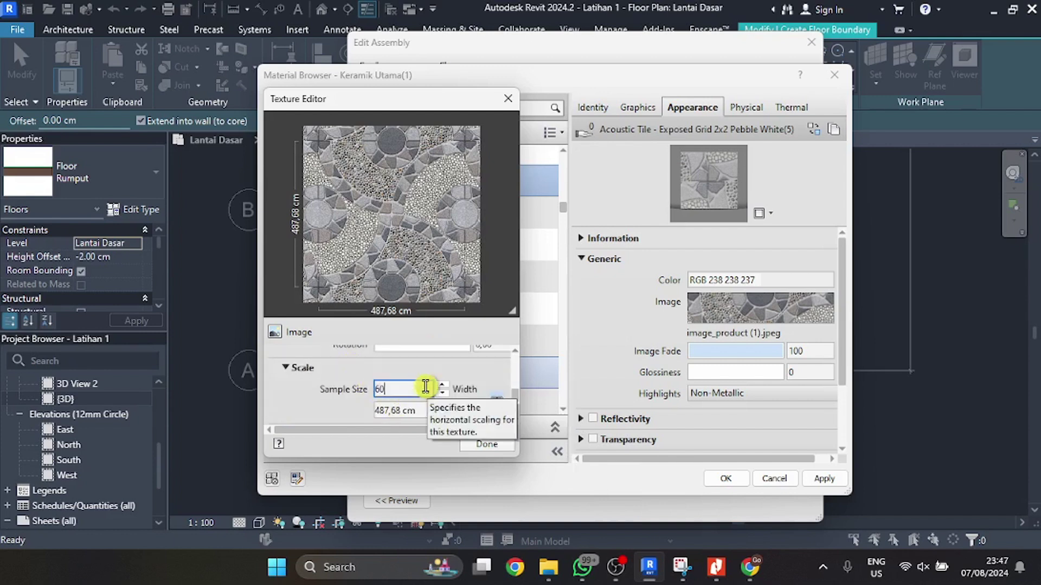
pyautogui.press('Tab')
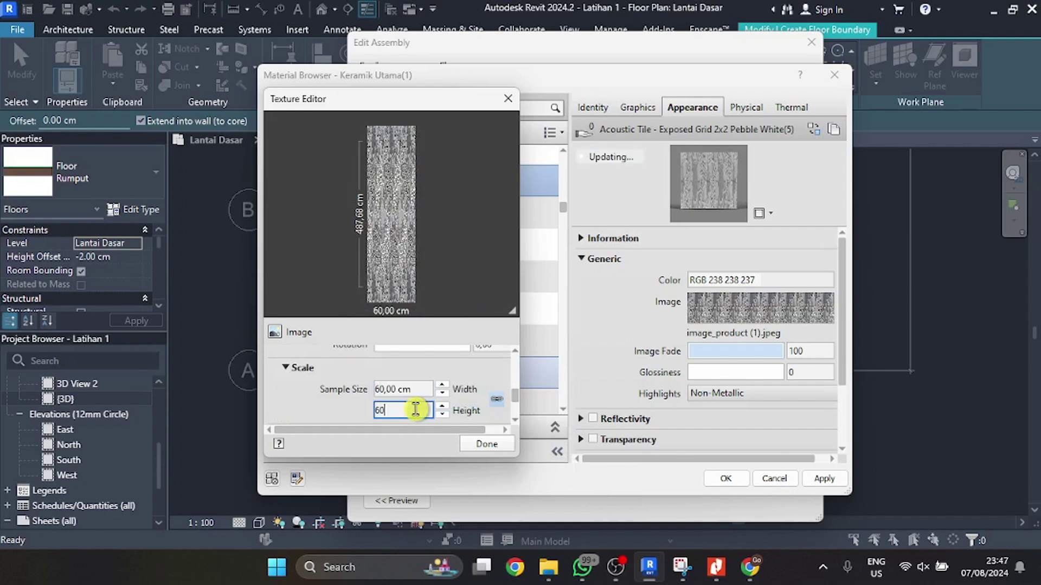
pyautogui.click(485, 447)
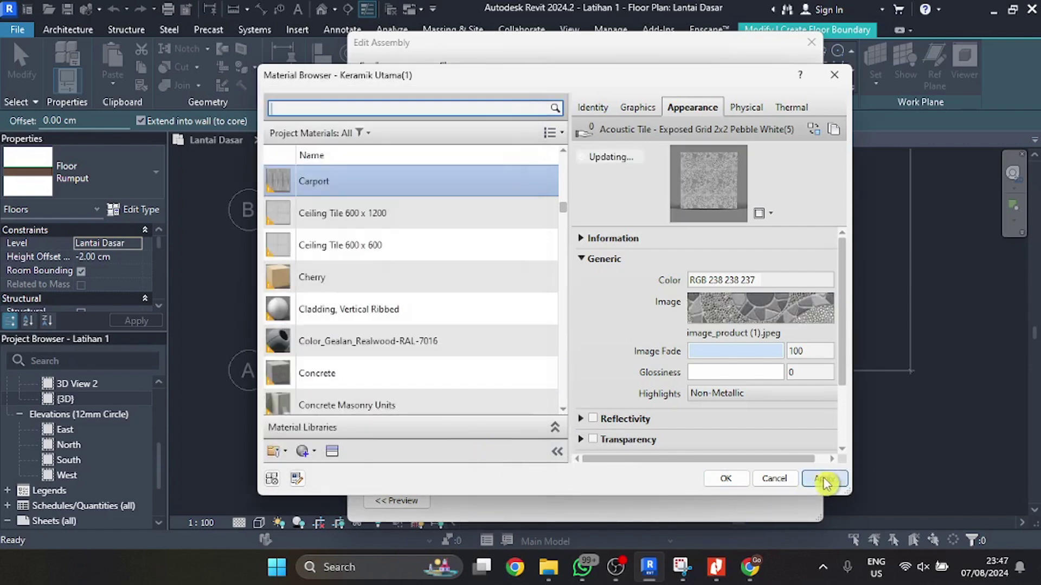
pyautogui.click(729, 479)
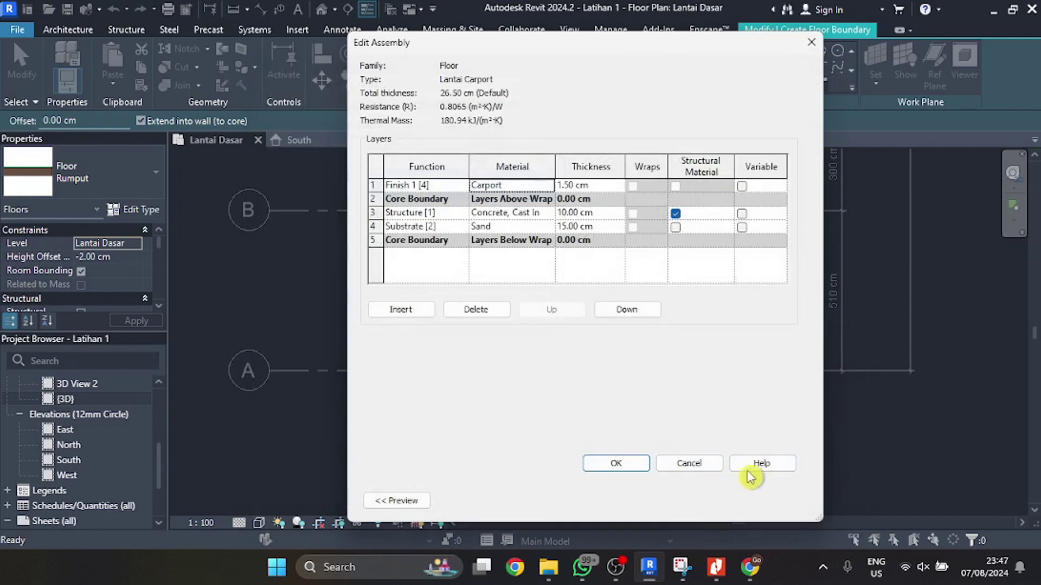
pyautogui.click(607, 467)
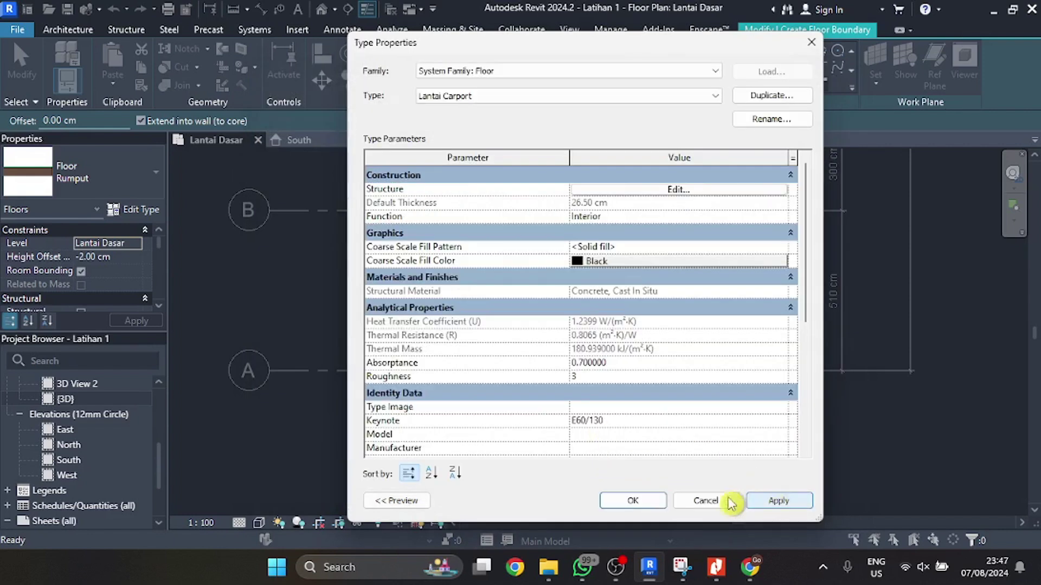
pyautogui.click(635, 499)
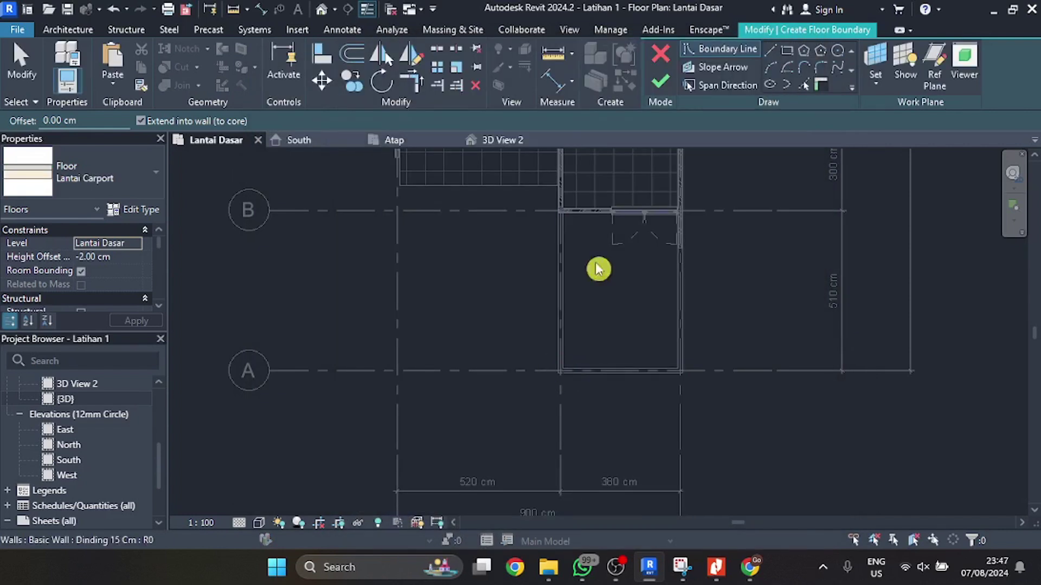
# - Sketch the closed Lantai Carport boundary about 505 cm wide, from the terrace floor edge to grid A beside the garden, and finish the floor
pyautogui.click(769, 51)
pyautogui.scroll(2, 403, 184)
pyautogui.click(404, 196)
pyautogui.scroll(-3, 404, 198)
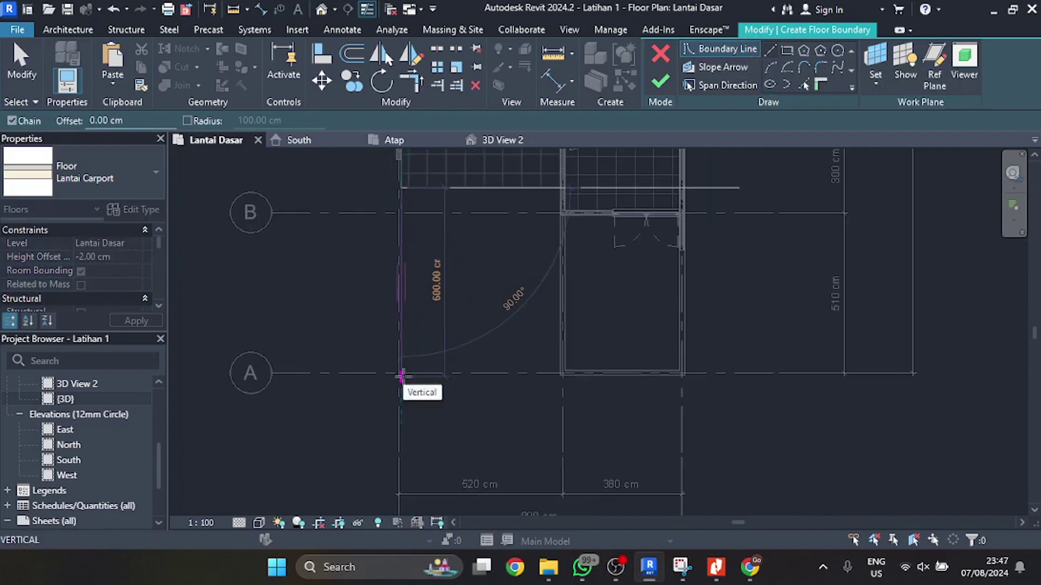
pyautogui.click(401, 371)
pyautogui.scroll(3, 400, 369)
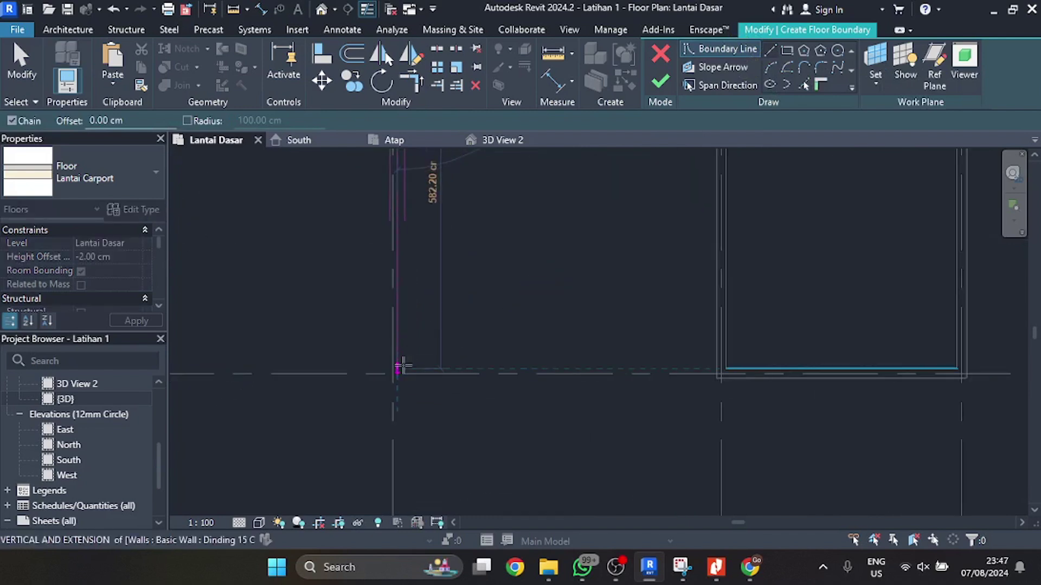
pyautogui.click(714, 373)
pyautogui.moveTo(663, 345); pyautogui.dragTo(639, 500, button='middle')
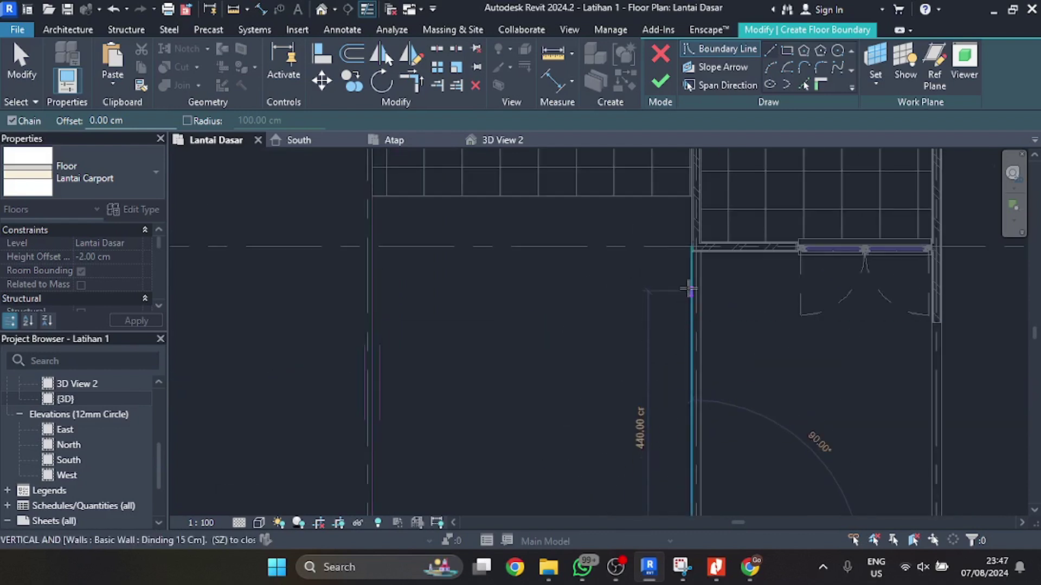
pyautogui.moveTo(688, 290)
pyautogui.mouseDown(button='middle')
pyautogui.moveTo(694, 353)
pyautogui.moveTo(677, 276)
pyautogui.mouseUp(button='middle')
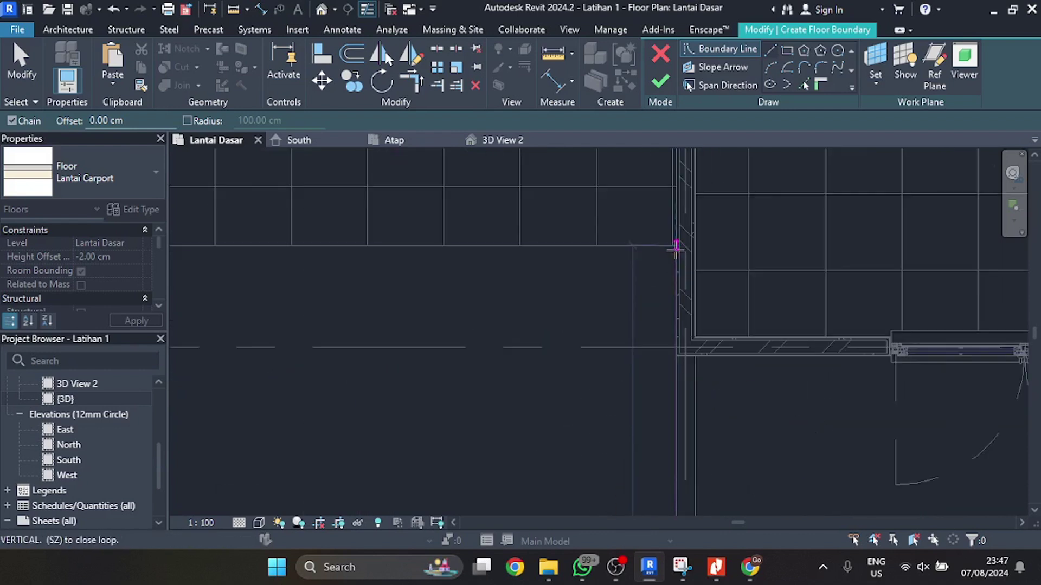
pyautogui.click(676, 247)
pyautogui.click(306, 247)
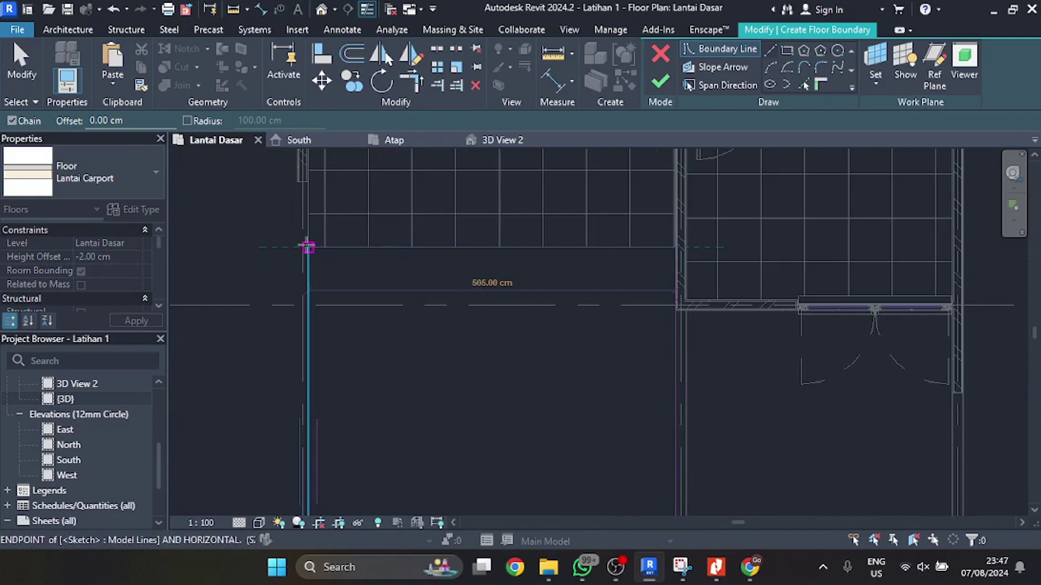
pyautogui.click(657, 88)
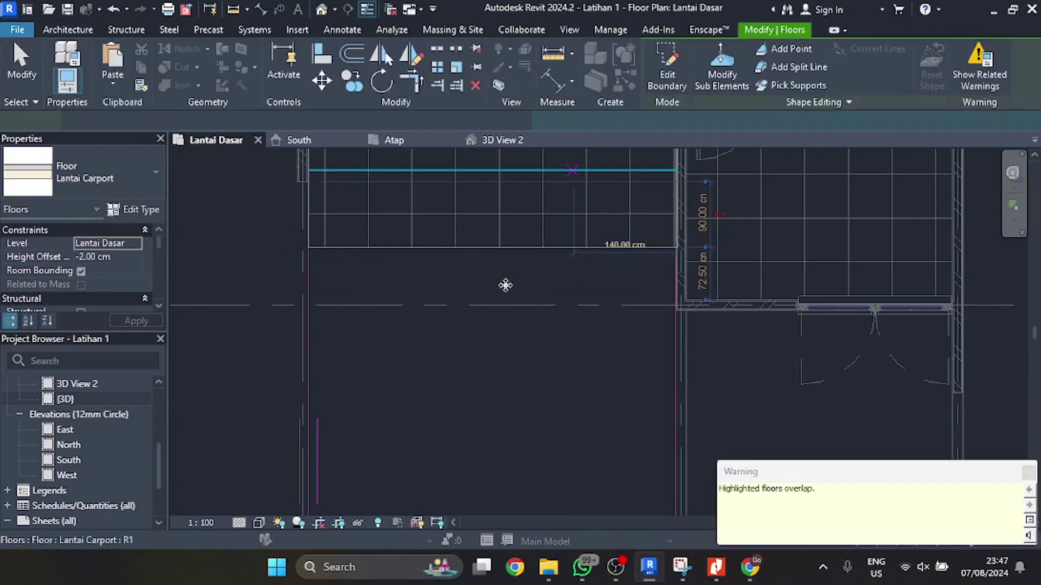
pyautogui.scroll(-3, 633, 234)
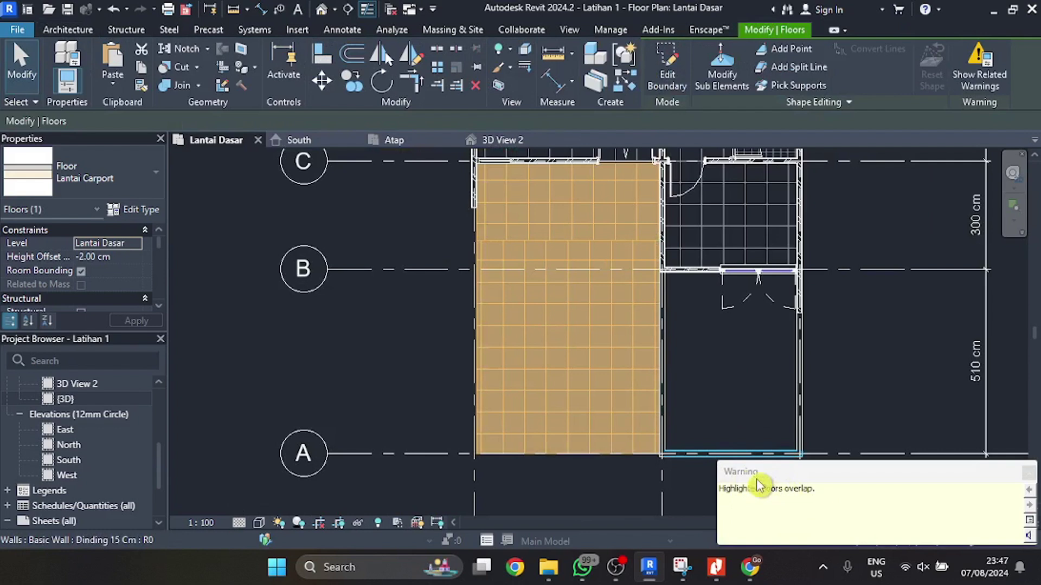
# - Reopen the carport floor's boundary sketch to check its edge against the terrace floor, then finish it and clear the selection
pyautogui.scroll(4, 529, 279)
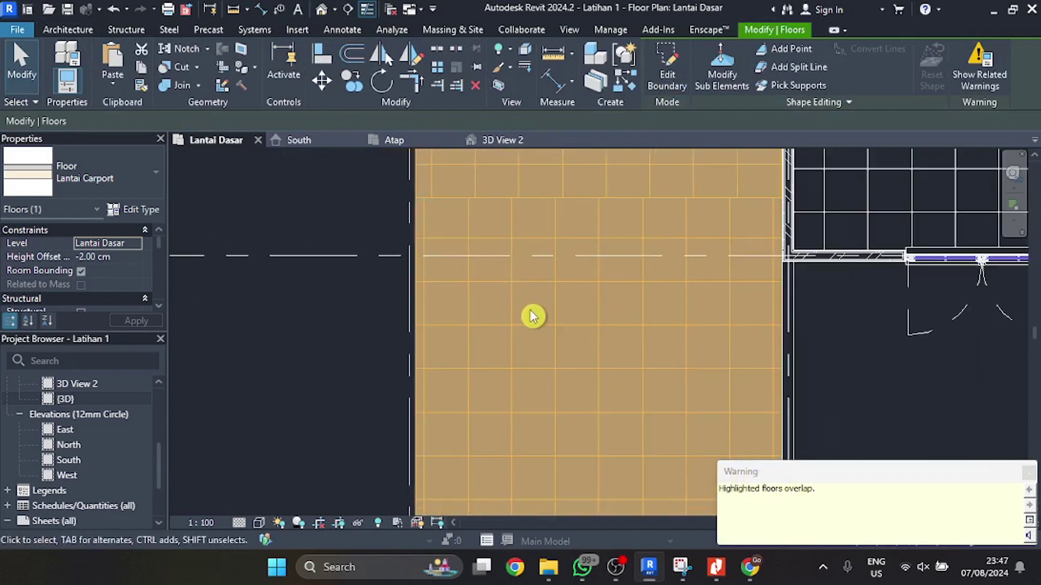
pyautogui.click(533, 317)
pyautogui.click(413, 340)
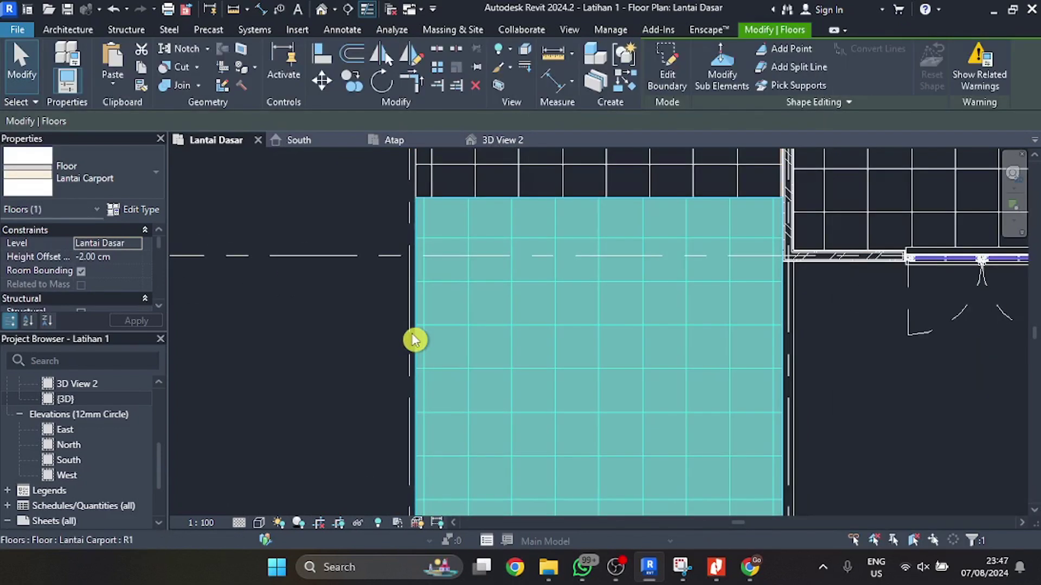
pyautogui.doubleClick(415, 339)
pyautogui.moveTo(558, 279)
pyautogui.mouseDown(button='middle')
pyautogui.moveTo(502, 391)
pyautogui.moveTo(495, 362)
pyautogui.mouseUp(button='middle')
pyautogui.click(660, 82)
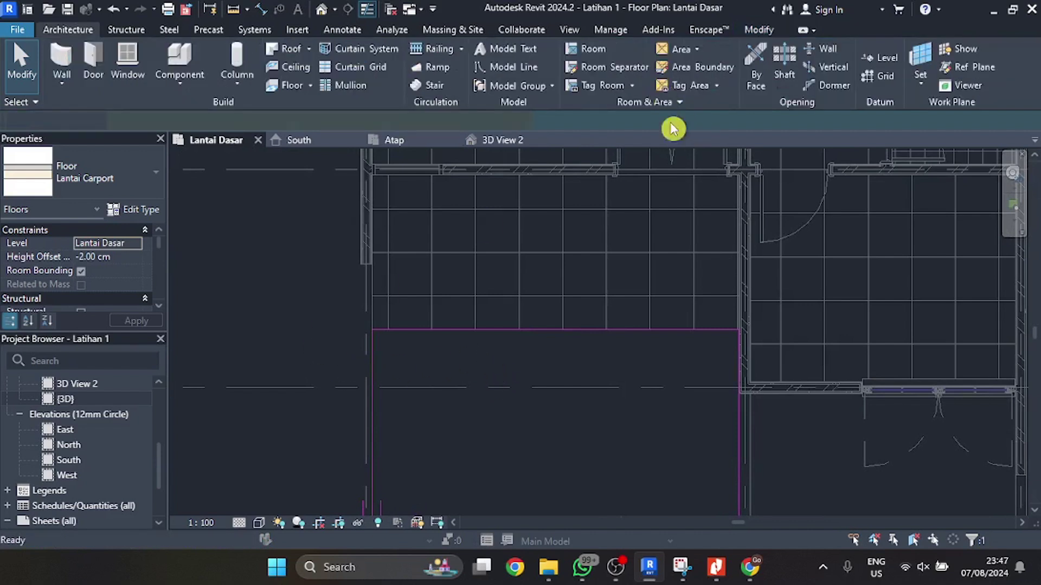
pyautogui.press('Escape')
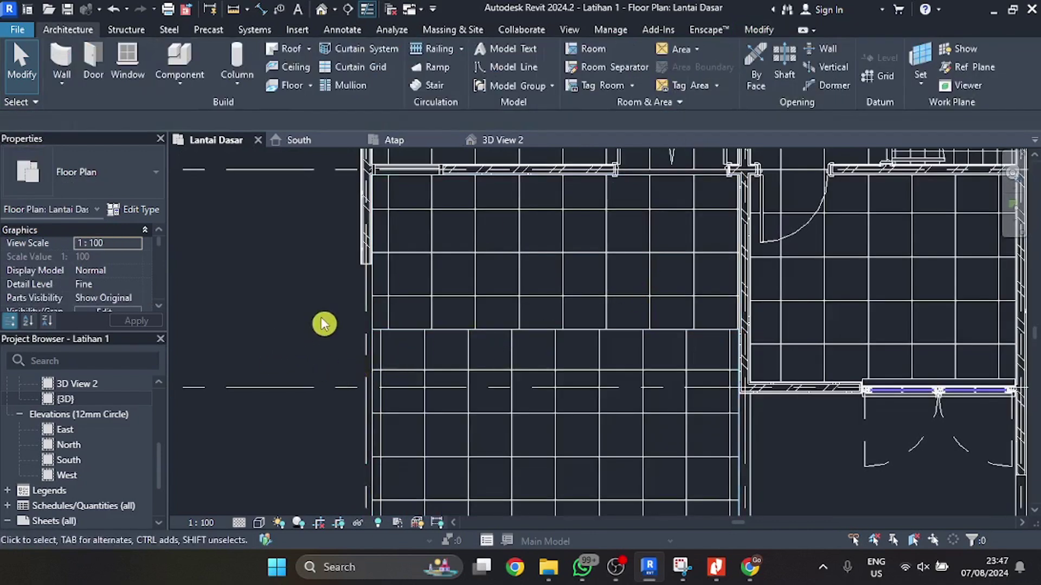
# - Align a vertical tile line of the carport floor pattern with the adjoining vertical tile line of the terrace floor
pyautogui.scroll(-3, 325, 325)
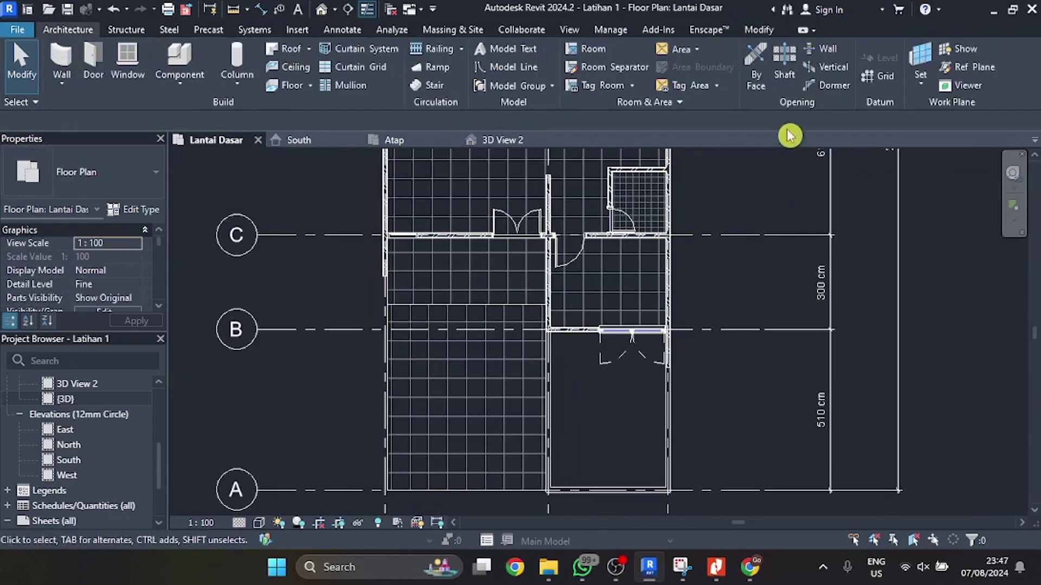
pyautogui.scroll(3, 481, 316)
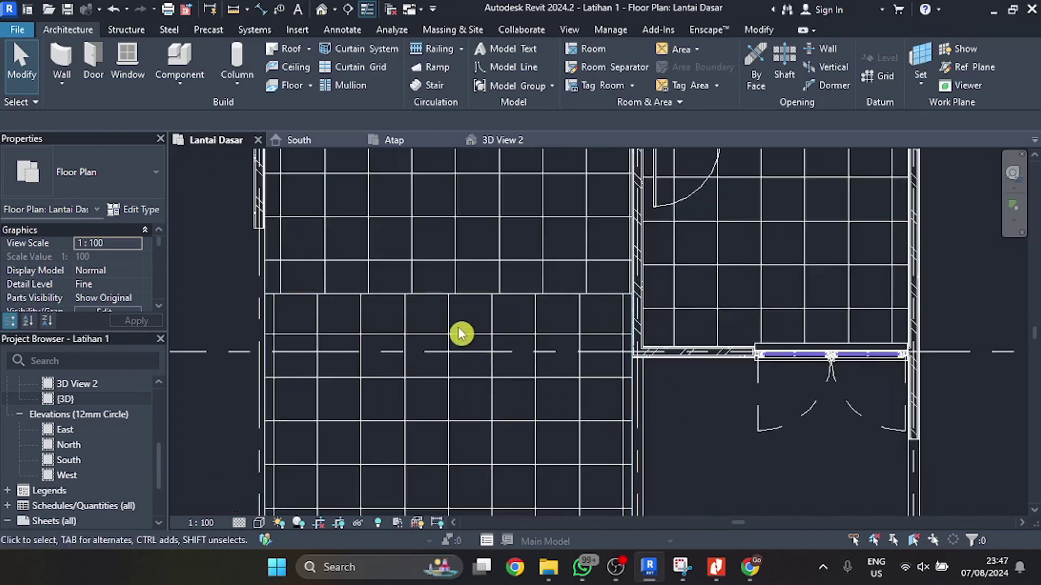
pyautogui.press('a')
pyautogui.press('l')
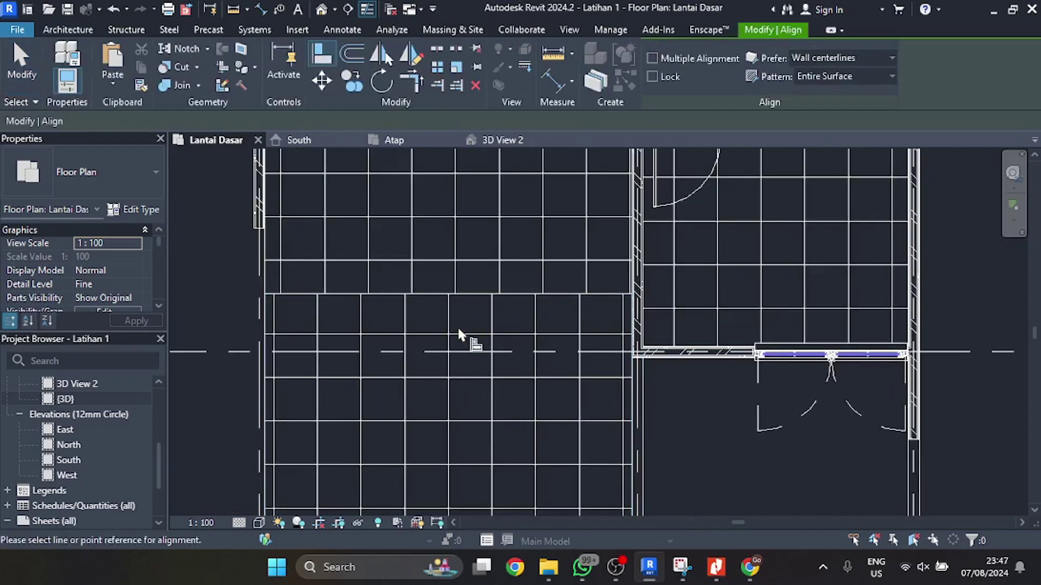
pyautogui.click(411, 271)
pyautogui.click(403, 314)
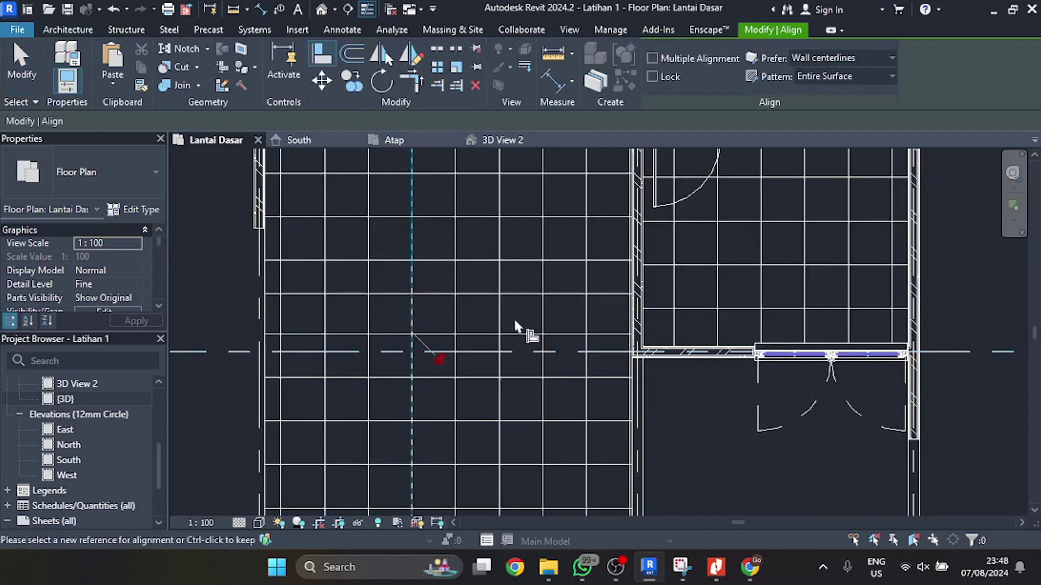
pyautogui.press('Escape')
pyautogui.press('Escape')
# - Set the carport floor's height offset from the Lantai Dasar level to -5.00 cm
pyautogui.scroll(-5, 597, 355)
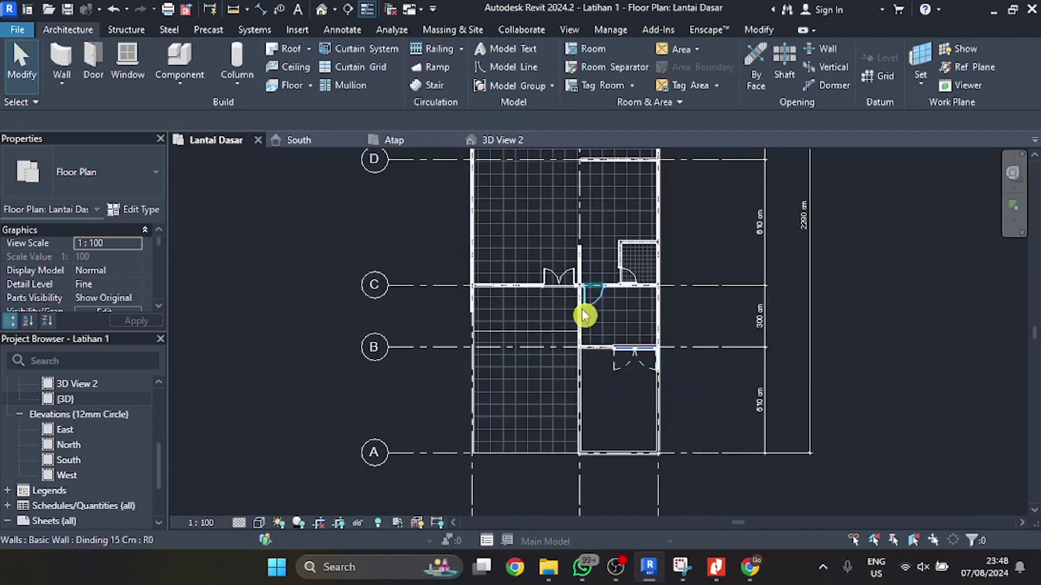
pyautogui.moveTo(585, 309); pyautogui.dragTo(561, 410, button='middle')
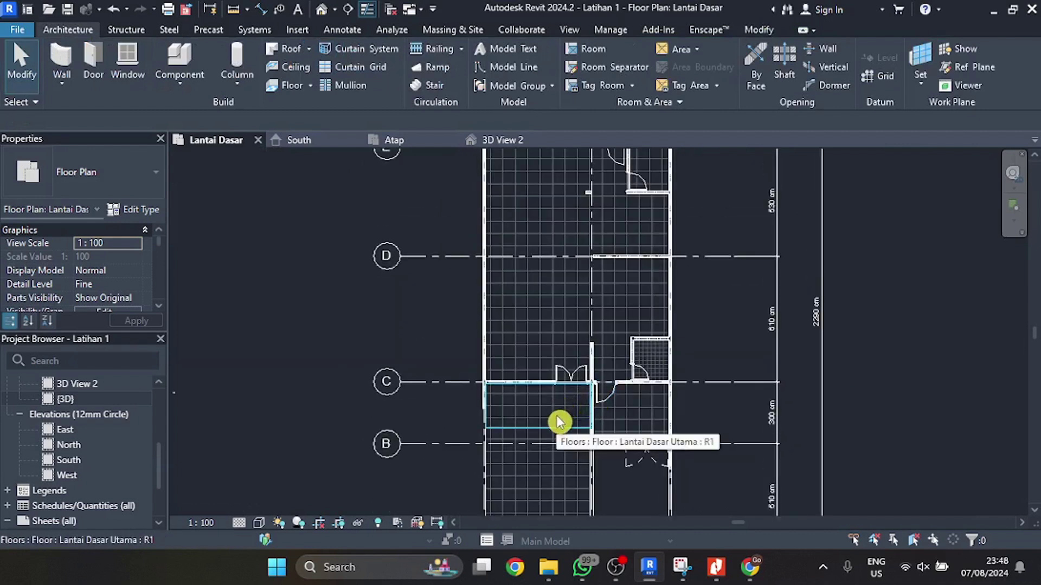
pyautogui.scroll(-1, 559, 422)
pyautogui.scroll(2, 553, 454)
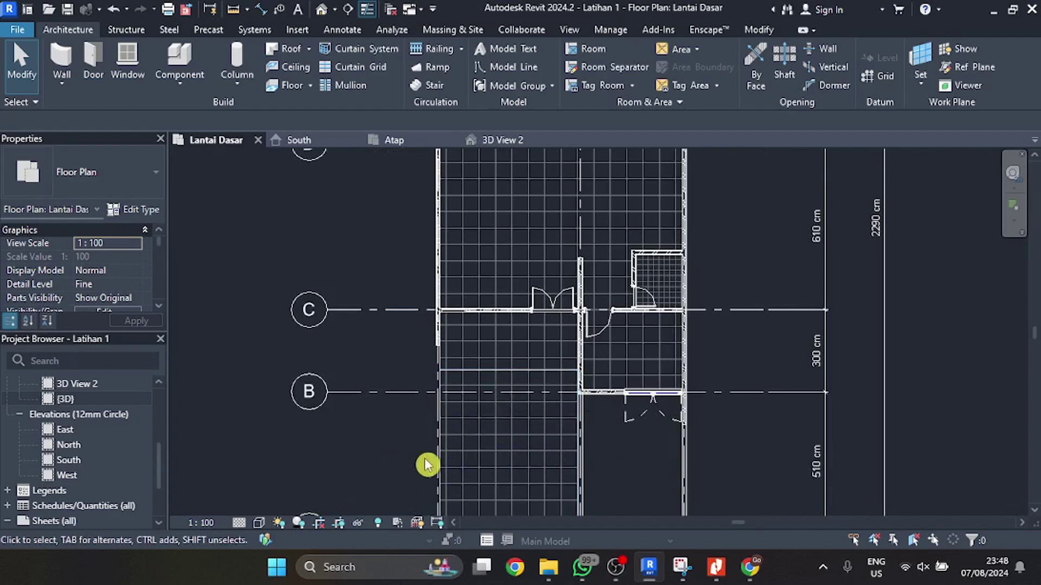
pyautogui.click(448, 458)
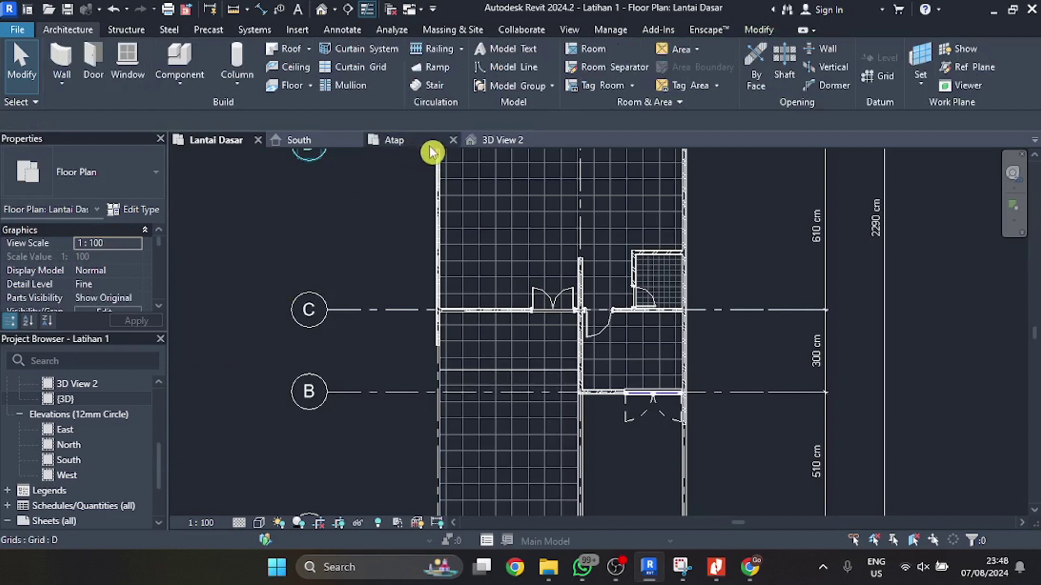
pyautogui.click(442, 458)
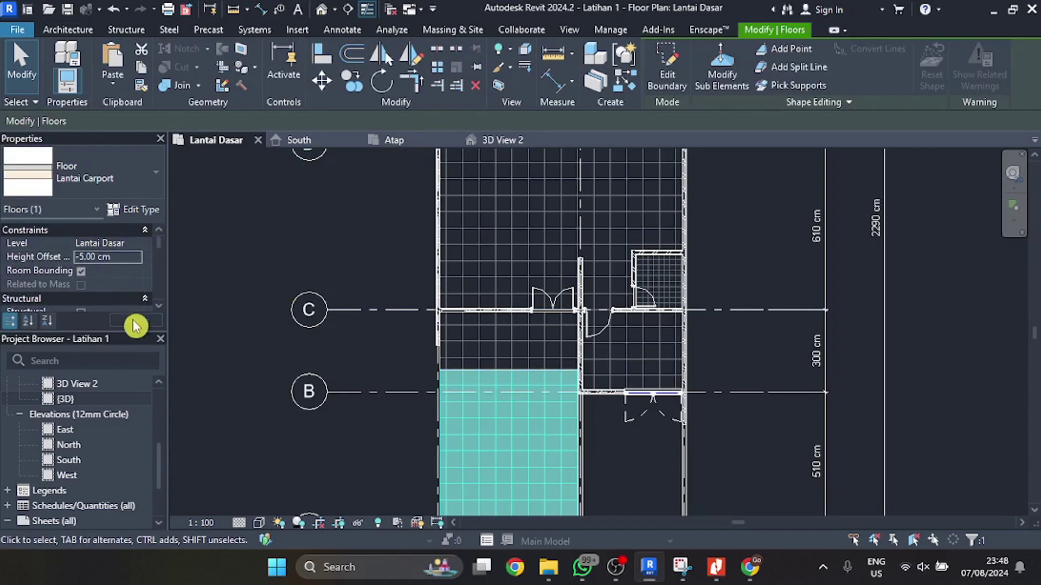
pyautogui.click(242, 230)
# - Examine the textured carport floor in 3D View 2 from above and from the front, including its edges at the terrace and garden
pyautogui.click(528, 143)
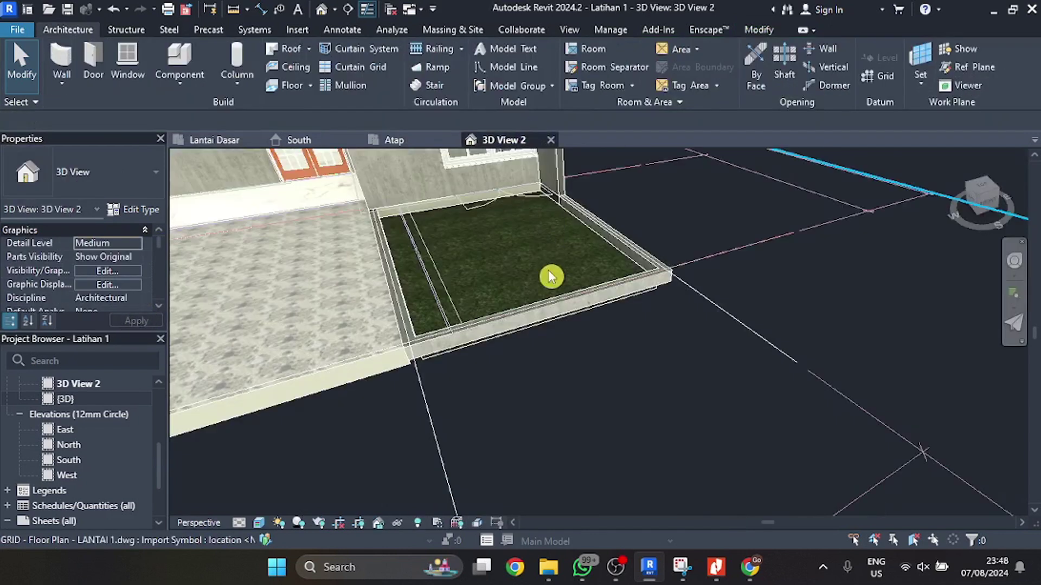
pyautogui.scroll(-5, 697, 272)
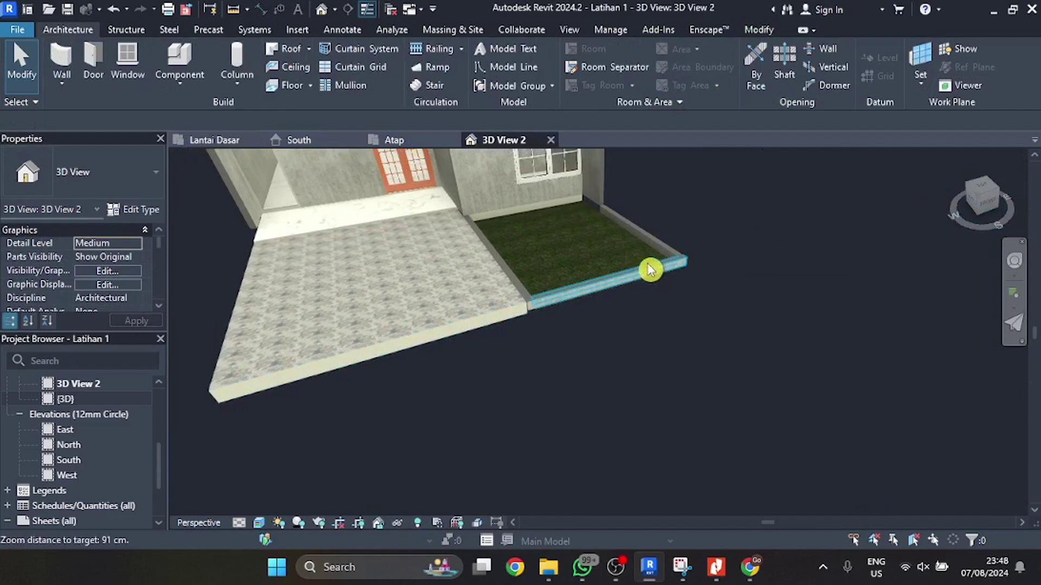
pyautogui.scroll(10, 332, 304)
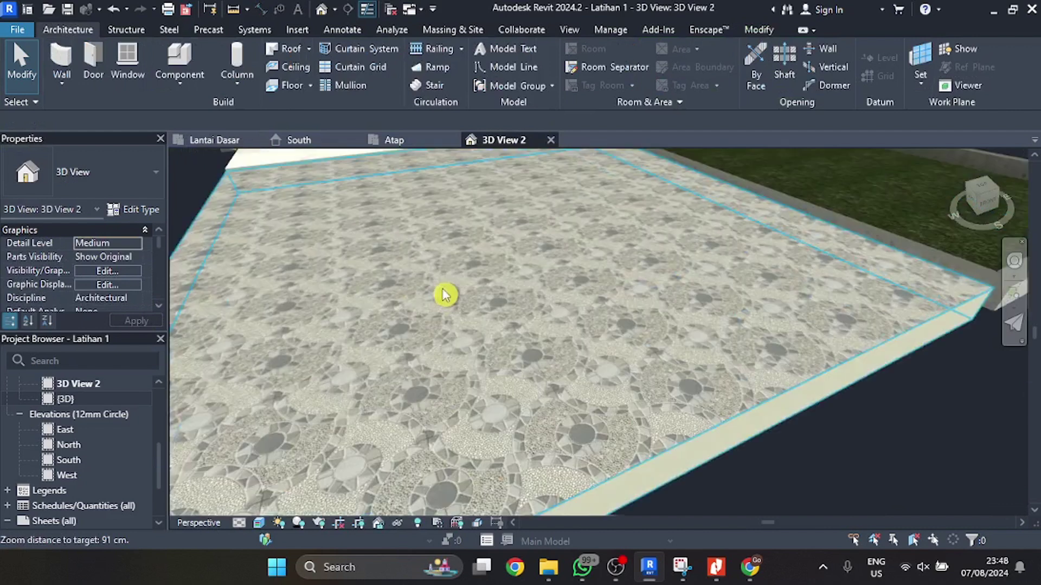
pyautogui.scroll(-5, 471, 300)
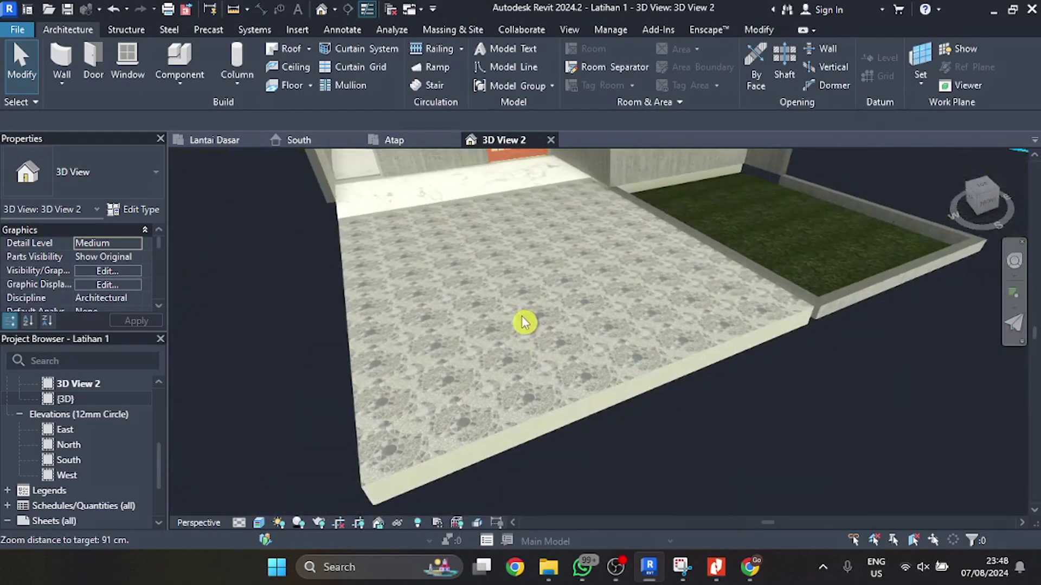
pyautogui.keyDown('shift'); pyautogui.moveTo(525, 323); pyautogui.dragTo(501, 359, button='middle'); pyautogui.keyUp('shift')
pyautogui.scroll(-5, 499, 353)
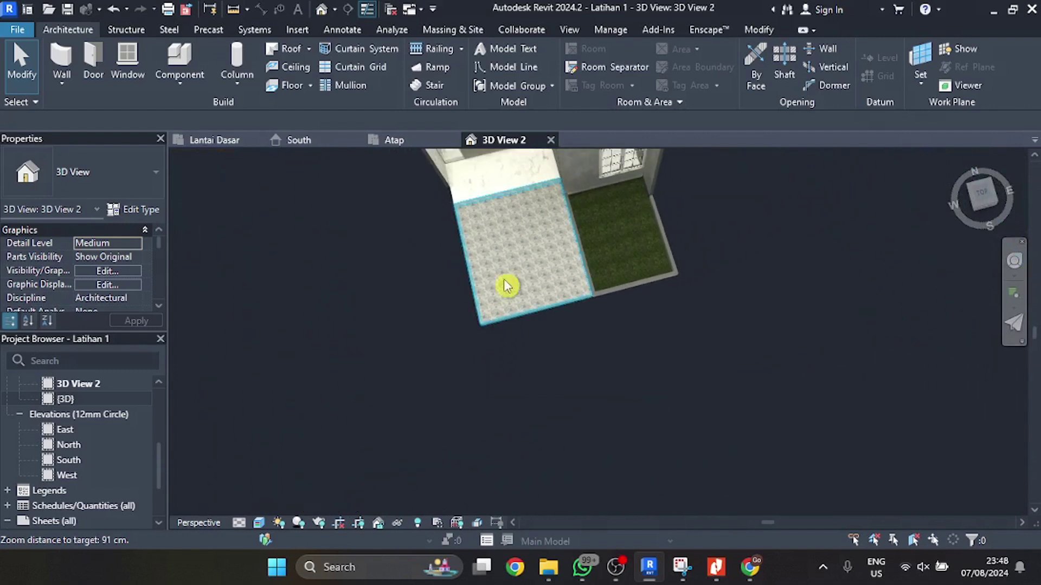
pyautogui.scroll(5, 529, 225)
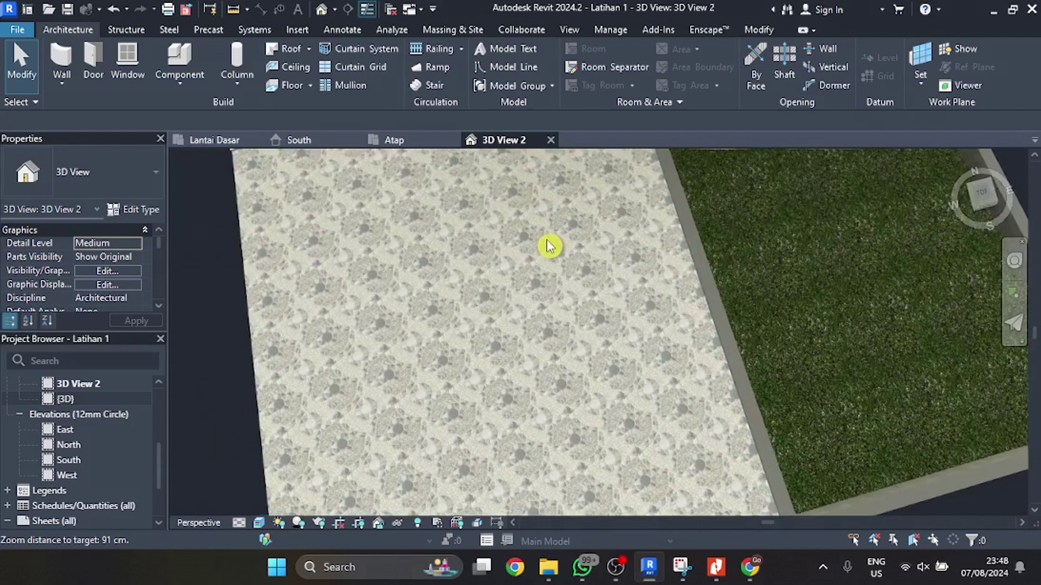
pyautogui.keyDown('shift'); pyautogui.moveTo(549, 246); pyautogui.dragTo(576, 223, button='middle'); pyautogui.keyUp('shift')
pyautogui.scroll(-6, 576, 222)
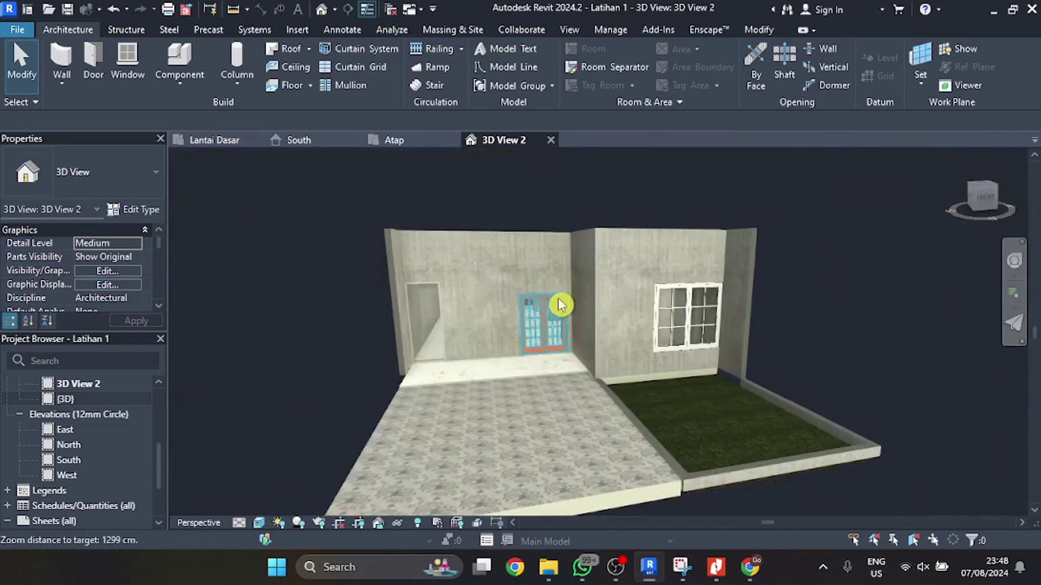
pyautogui.moveTo(589, 341)
pyautogui.keyDown('shift'); pyautogui.mouseDown(button='middle')
pyautogui.moveTo(558, 344)
pyautogui.moveTo(504, 309)
pyautogui.moveTo(553, 333)
pyautogui.moveTo(581, 333)
pyautogui.mouseUp(button='middle'); pyautogui.keyUp('shift')
pyautogui.scroll(3, 553, 333)
pyautogui.scroll(-5, 581, 333)
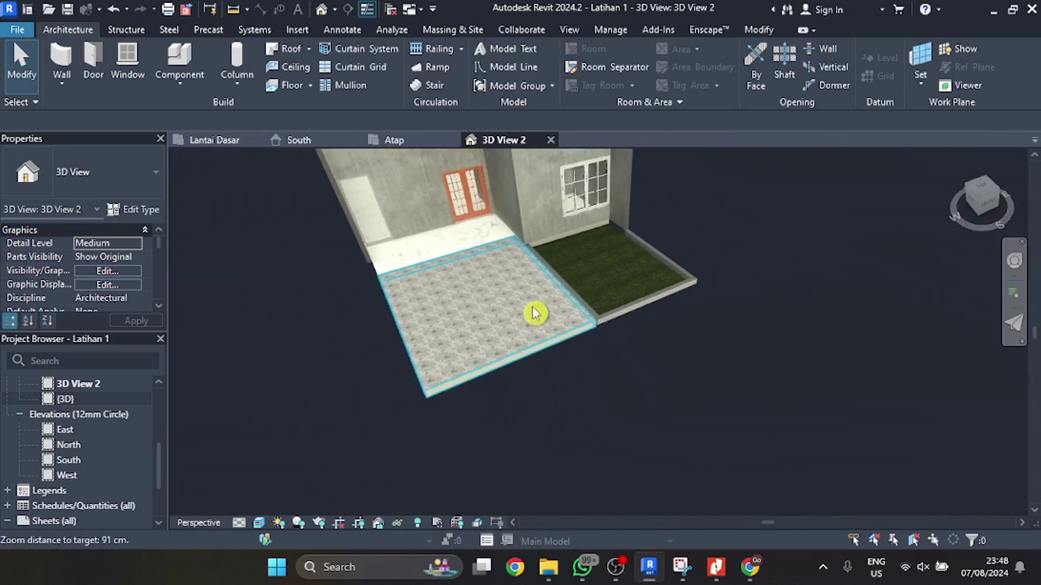
# - Examine the whole ground floor model in 3D View 2, looking into the rooms from above
pyautogui.moveTo(537, 303); pyautogui.dragTo(458, 228, button='middle')
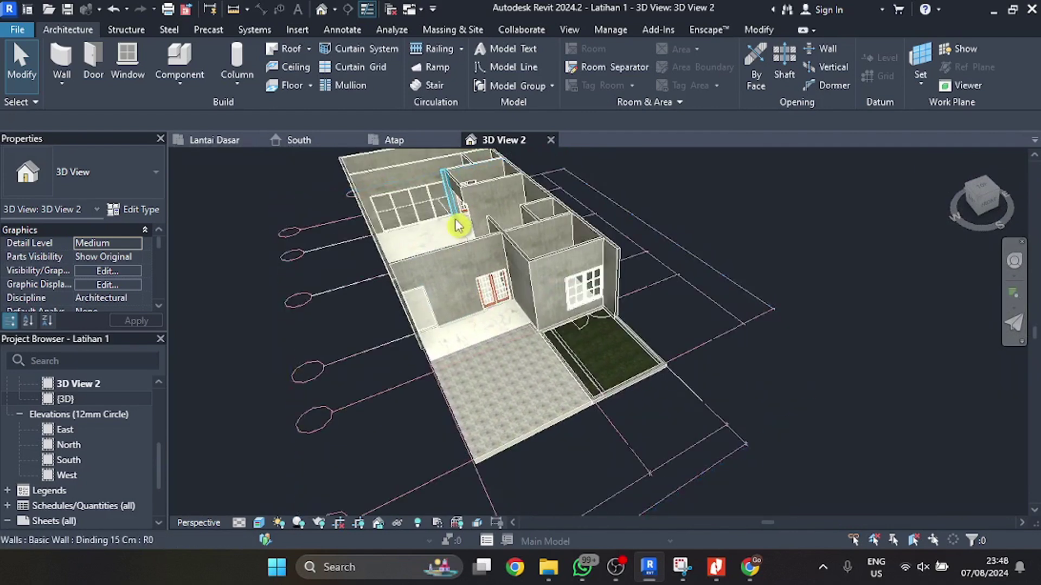
pyautogui.scroll(1, 499, 333)
pyautogui.scroll(-1, 501, 324)
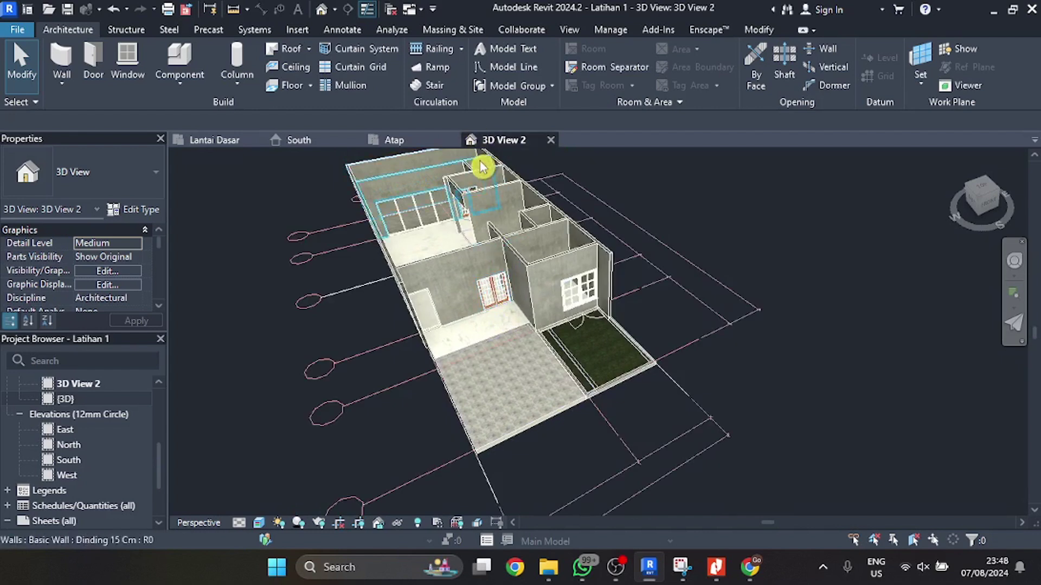
pyautogui.scroll(6, 482, 168)
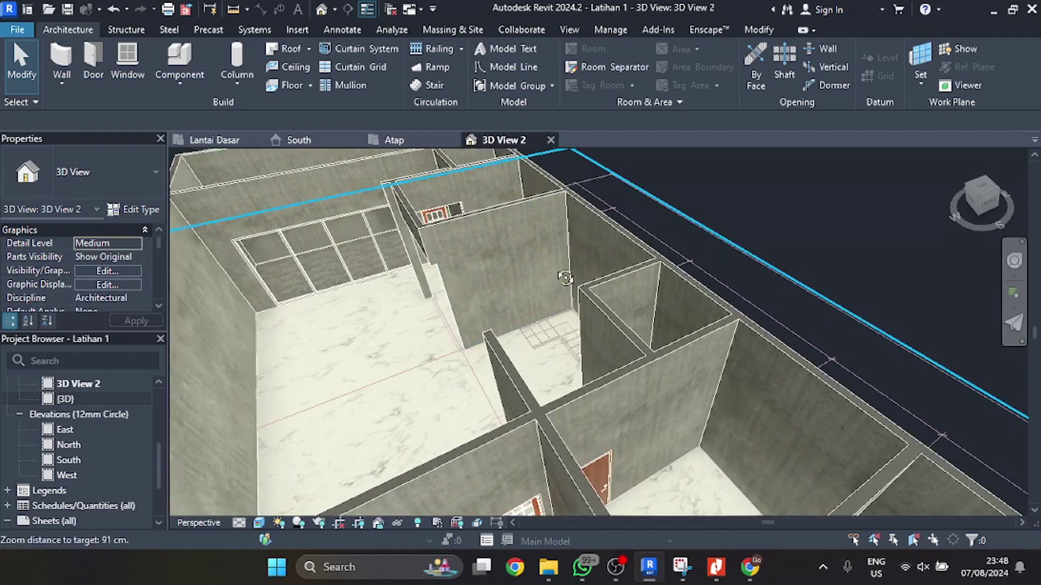
pyautogui.keyDown('shift'); pyautogui.moveTo(565, 277); pyautogui.dragTo(497, 307, button='middle'); pyautogui.keyUp('shift')
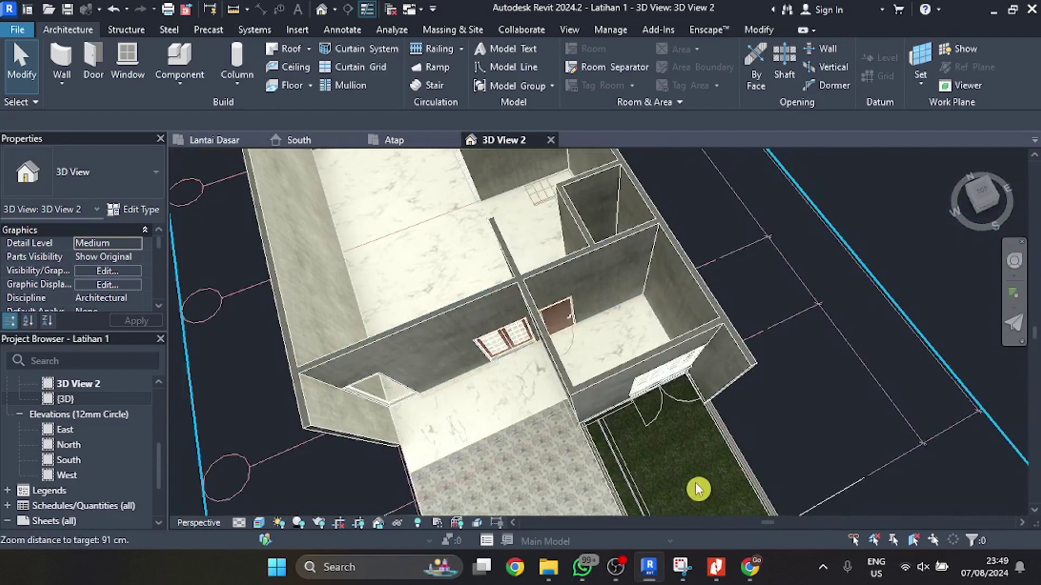
# - Switch to DWI UTAMA.pdf in Nitro Pro and examine the house's 3D View 1 on the first page
pyautogui.moveTo(754, 571)
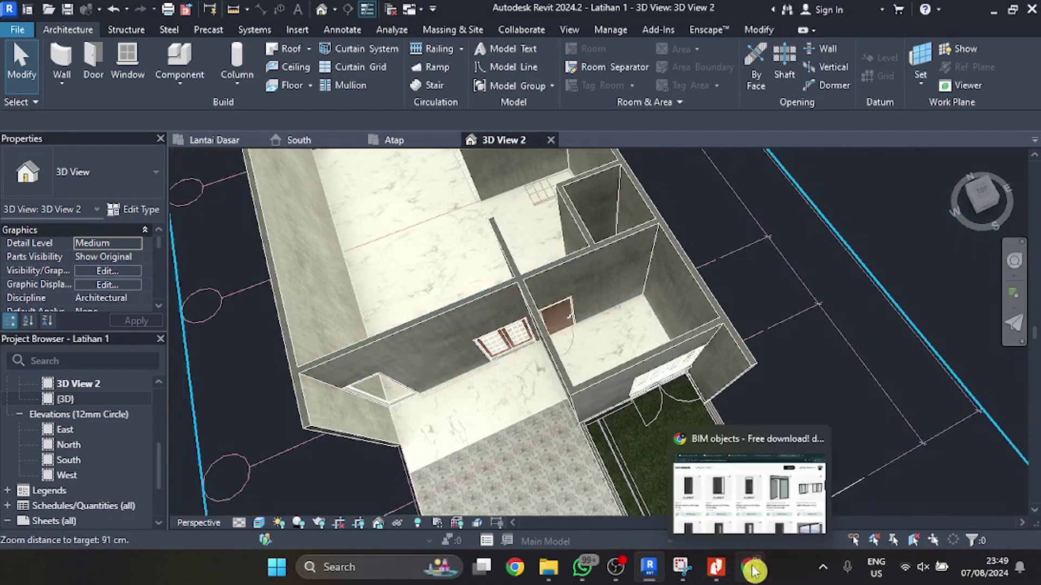
pyautogui.click(715, 567)
pyautogui.keyDown('ctrl'); pyautogui.scroll(-3, 624, 363); pyautogui.keyUp('ctrl')
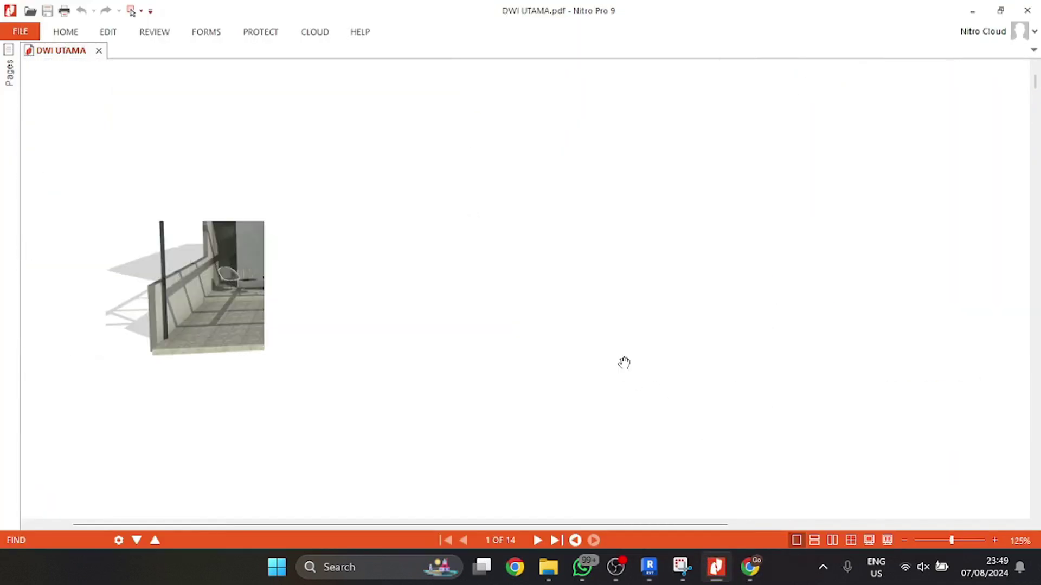
pyautogui.keyDown('ctrl'); pyautogui.scroll(1, 650, 363); pyautogui.keyUp('ctrl')
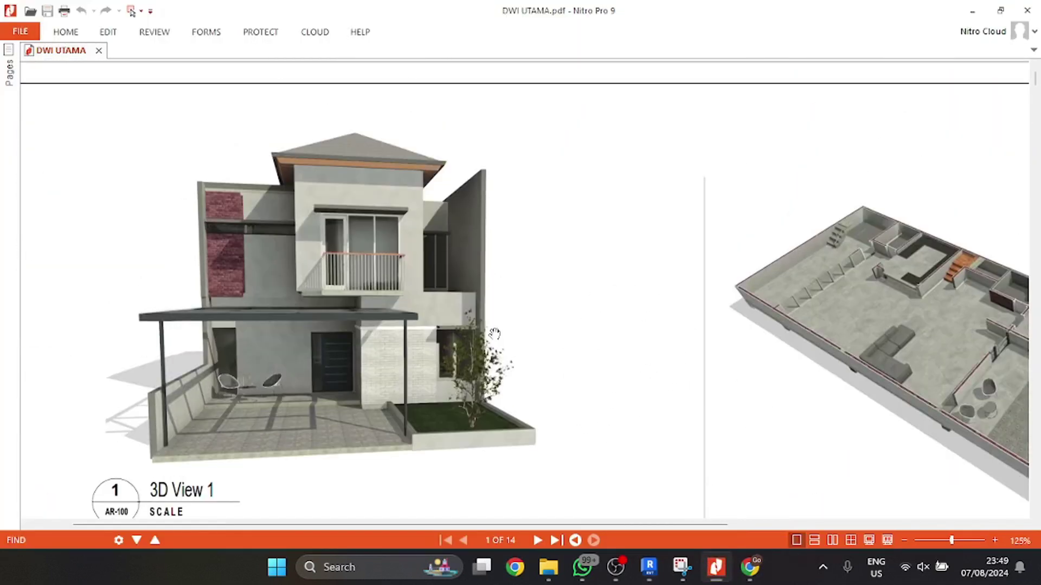
# - Examine the ground floor plan on page 2 of the PDF, especially the stairs between DAPUR and KM 1
pyautogui.scroll(-15, 494, 333)
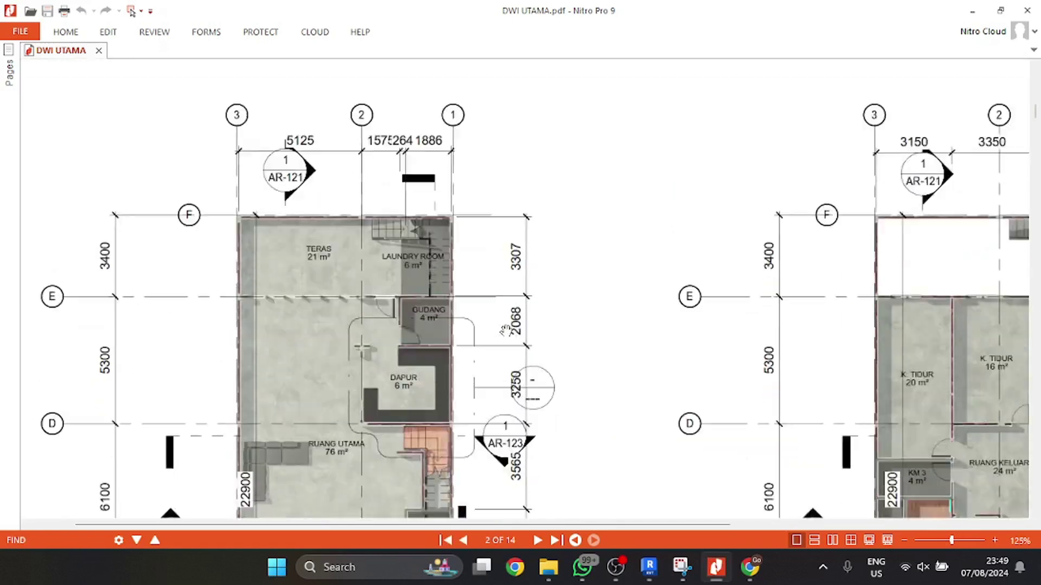
pyautogui.scroll(-10, 504, 331)
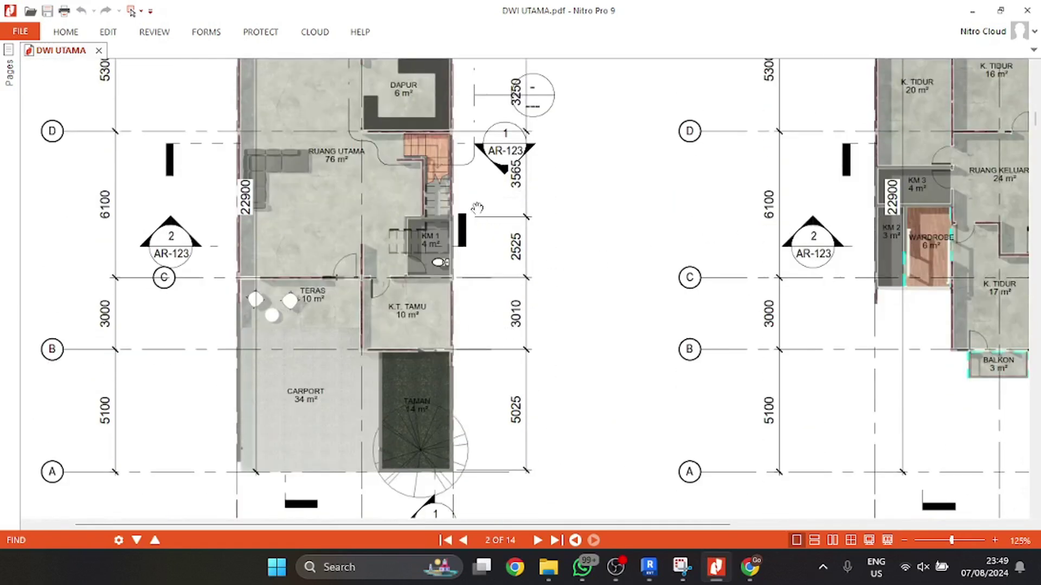
pyautogui.scroll(5, 448, 181)
pyautogui.scroll(2, 445, 243)
pyautogui.scroll(-2, 442, 282)
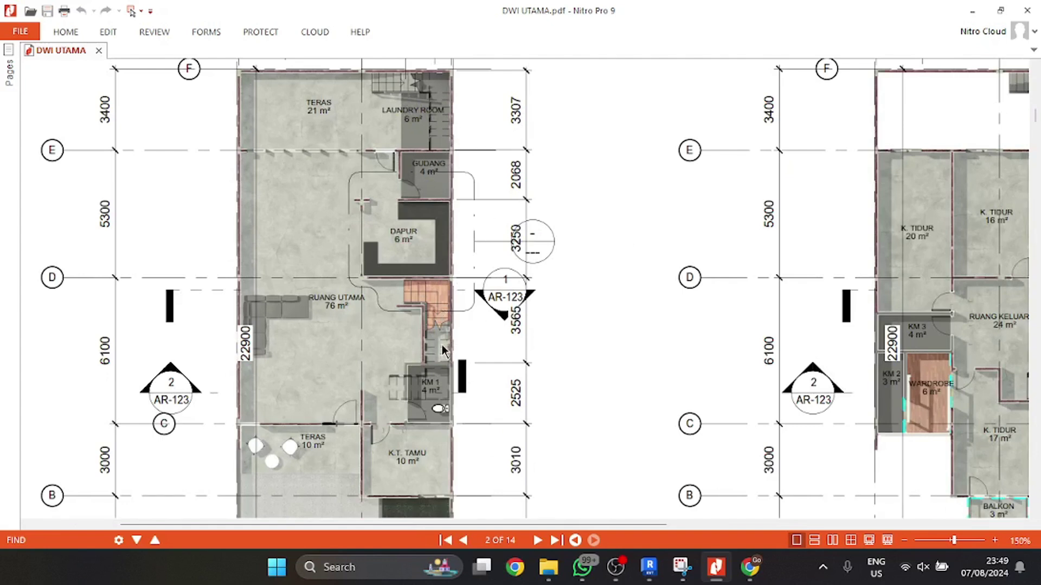
pyautogui.keyDown('ctrl'); pyautogui.scroll(4, 442, 346); pyautogui.keyUp('ctrl')
pyautogui.keyDown('ctrl'); pyautogui.scroll(-2, 444, 320); pyautogui.keyUp('ctrl')
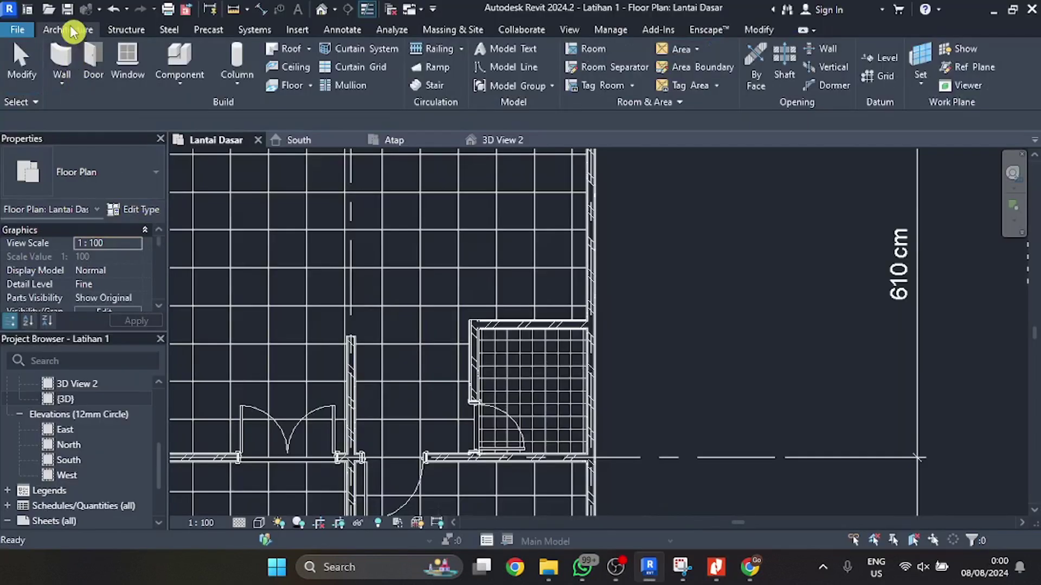
# - Start an assembled stair with location line Run: Left and draw a 75 cm first run from the midpoint of the wall north of the bathroom
pyautogui.click(427, 89)
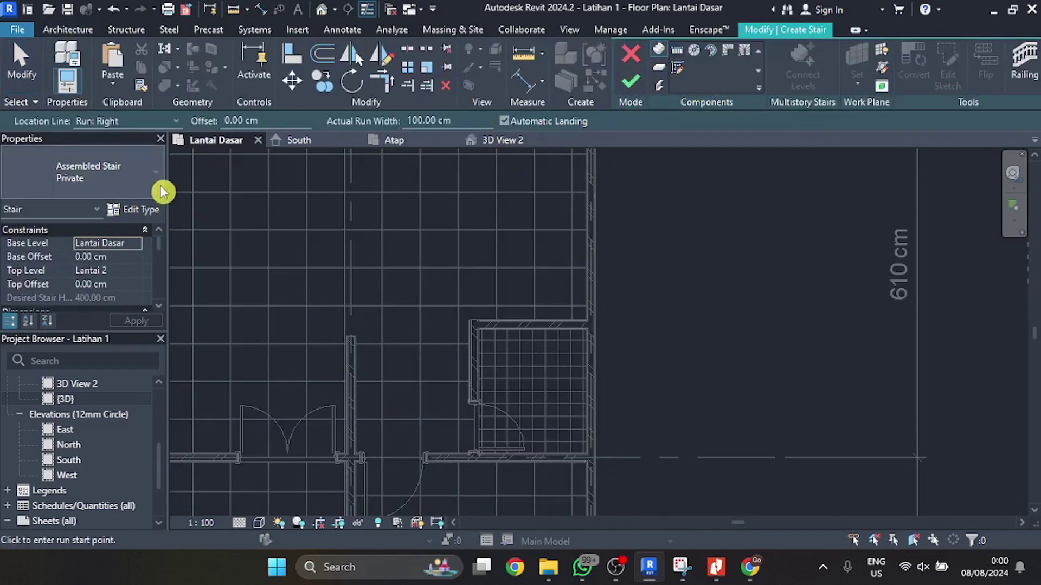
pyautogui.click(170, 122)
pyautogui.click(143, 149)
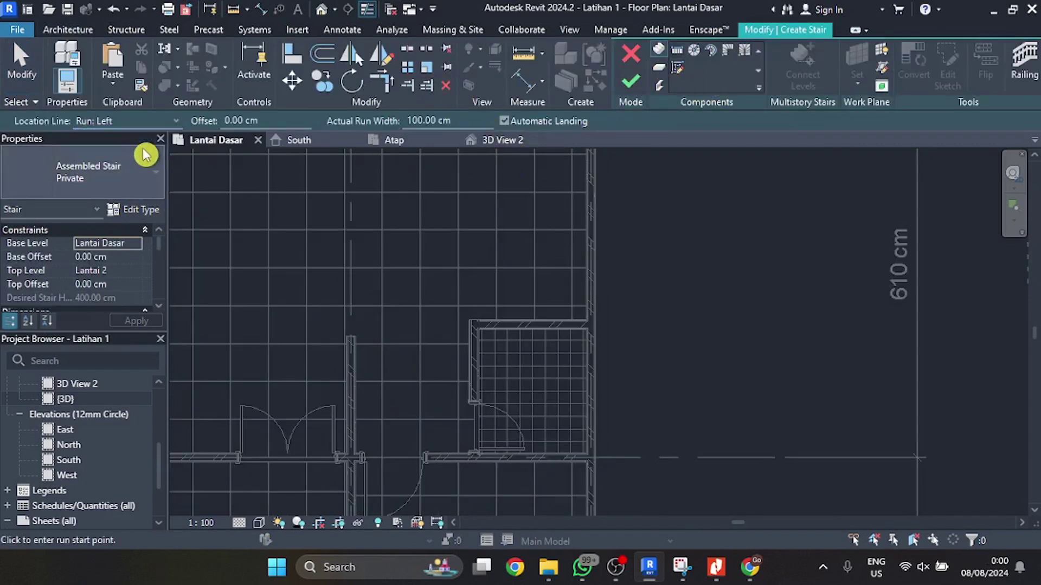
pyautogui.click(155, 128)
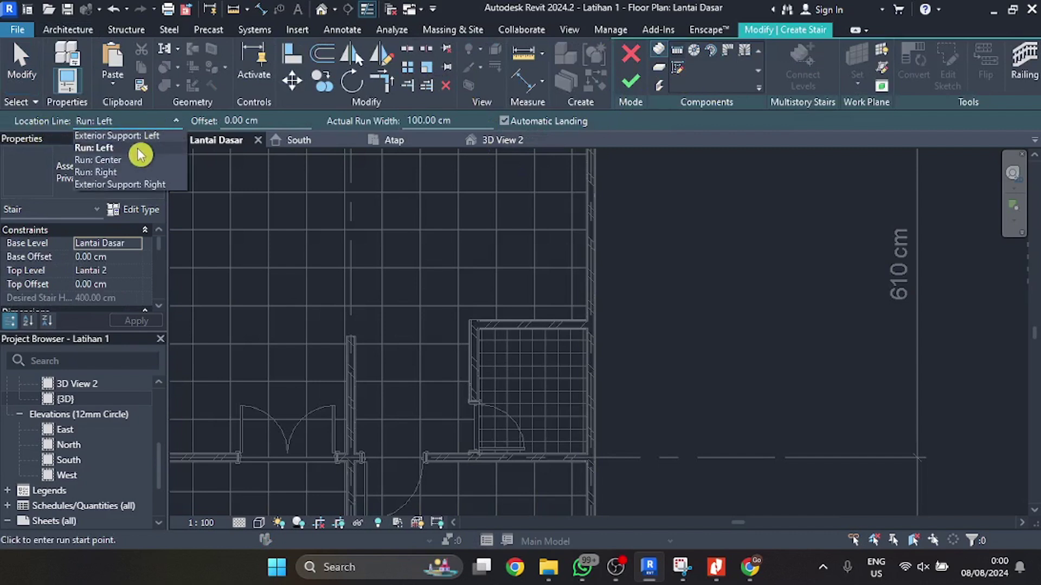
pyautogui.click(139, 149)
pyautogui.keyDown('ctrl'); pyautogui.scroll(5, 539, 365); pyautogui.keyUp('ctrl')
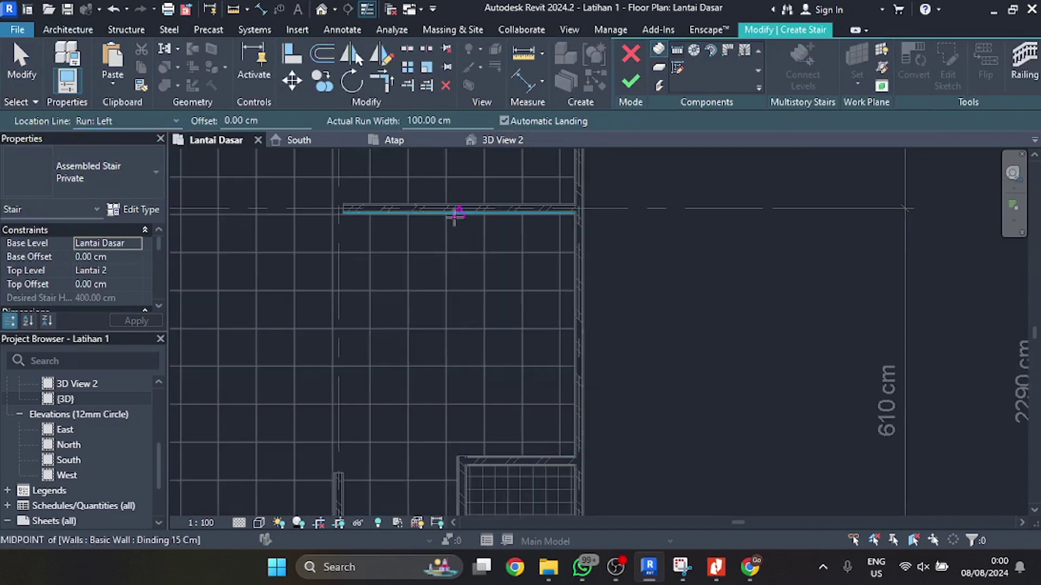
pyautogui.click(456, 213)
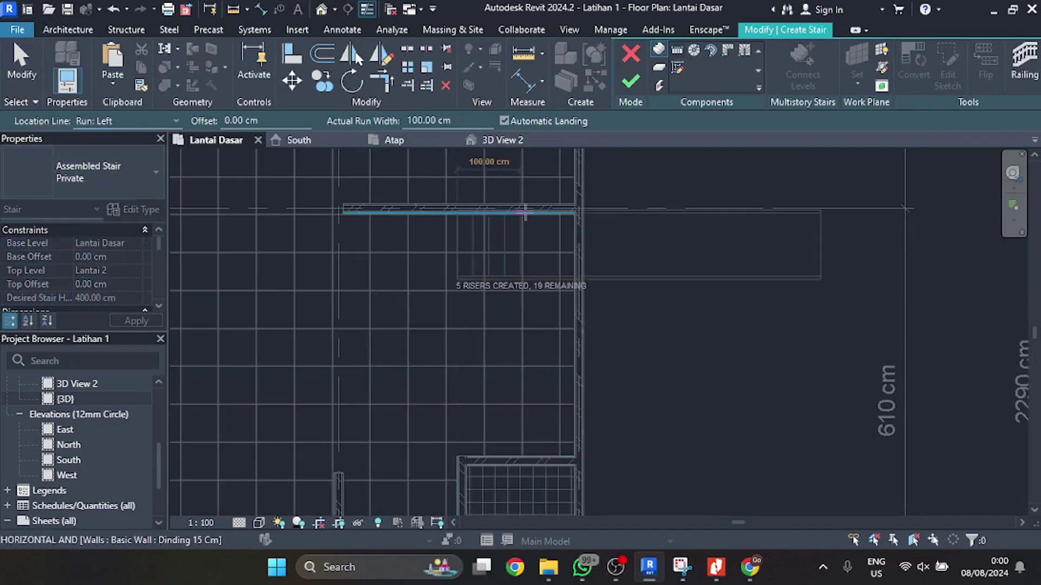
pyautogui.click(512, 211)
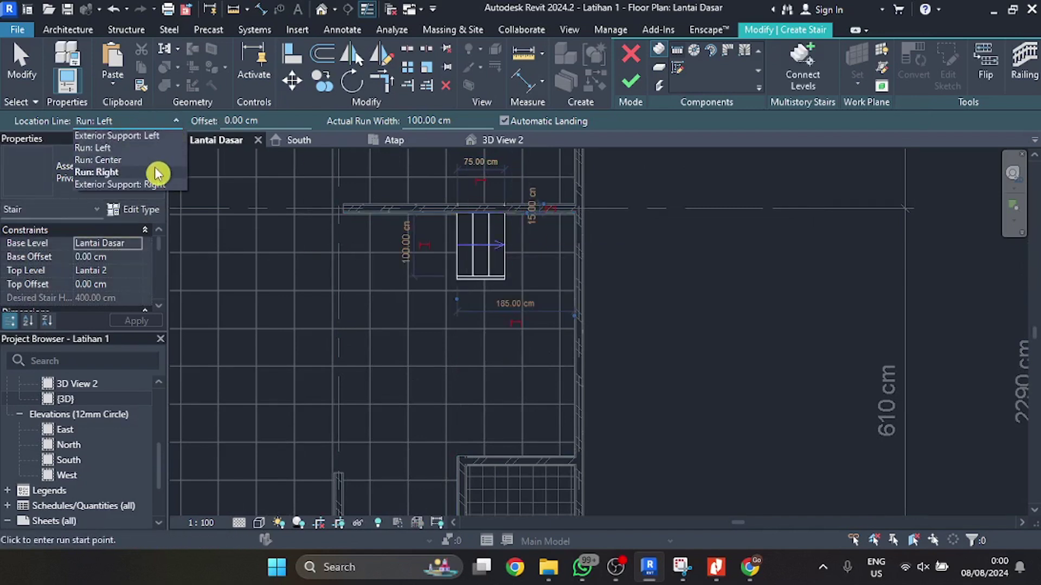
# - With location line Run: Right, add a 300 cm run along the outer wall and a 150 cm run across the bathroom, completing the stair
pyautogui.click(157, 173)
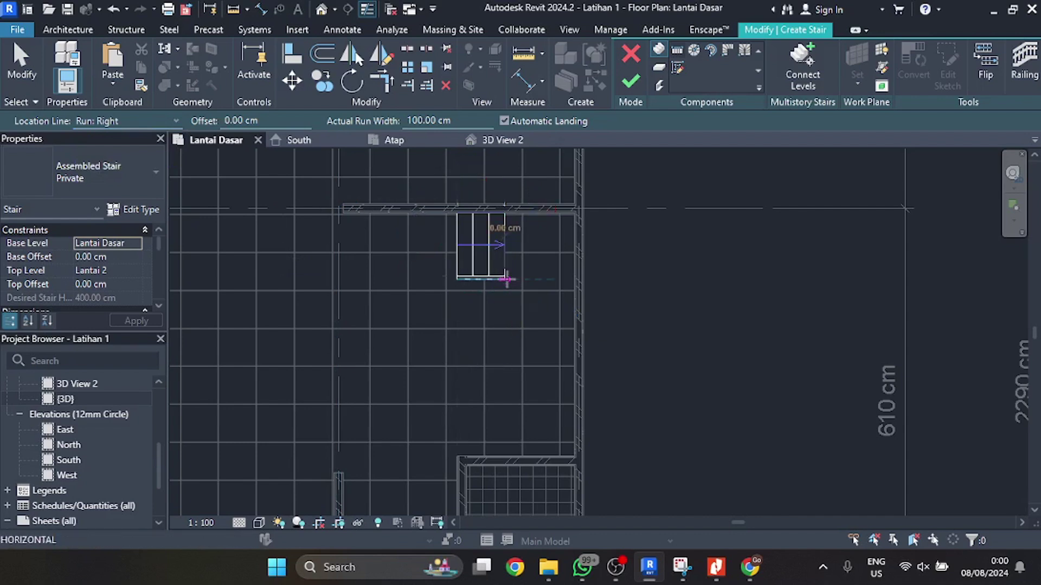
pyautogui.click(505, 279)
pyautogui.scroll(-3, 505, 279)
pyautogui.scroll(2, 508, 399)
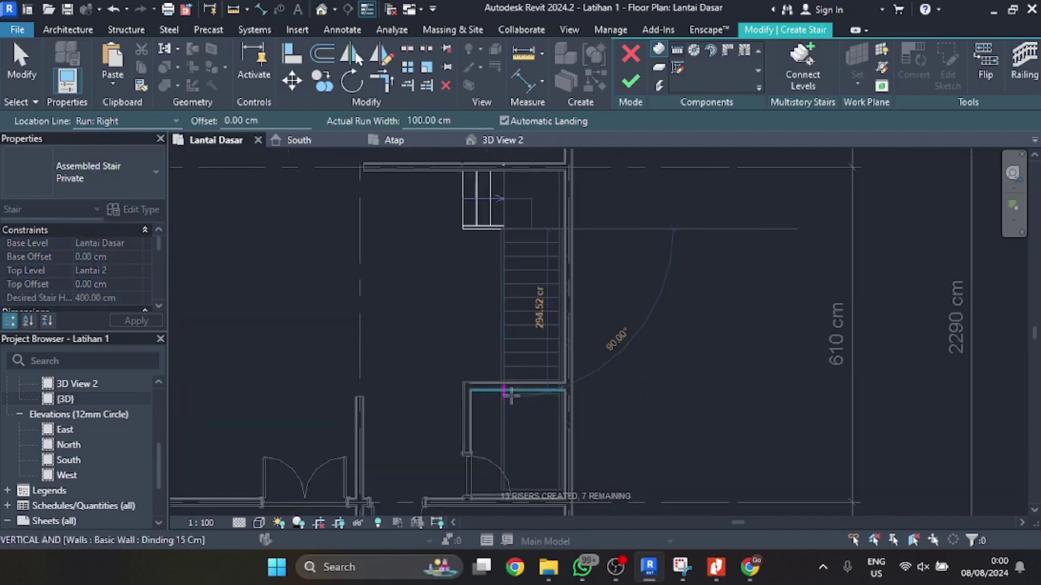
pyautogui.click(505, 389)
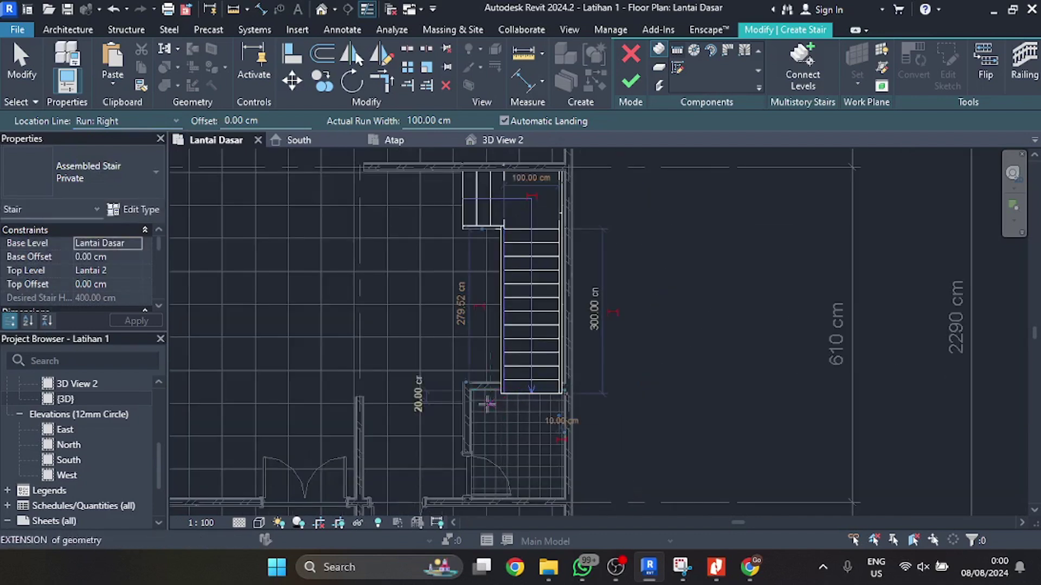
pyautogui.click(504, 393)
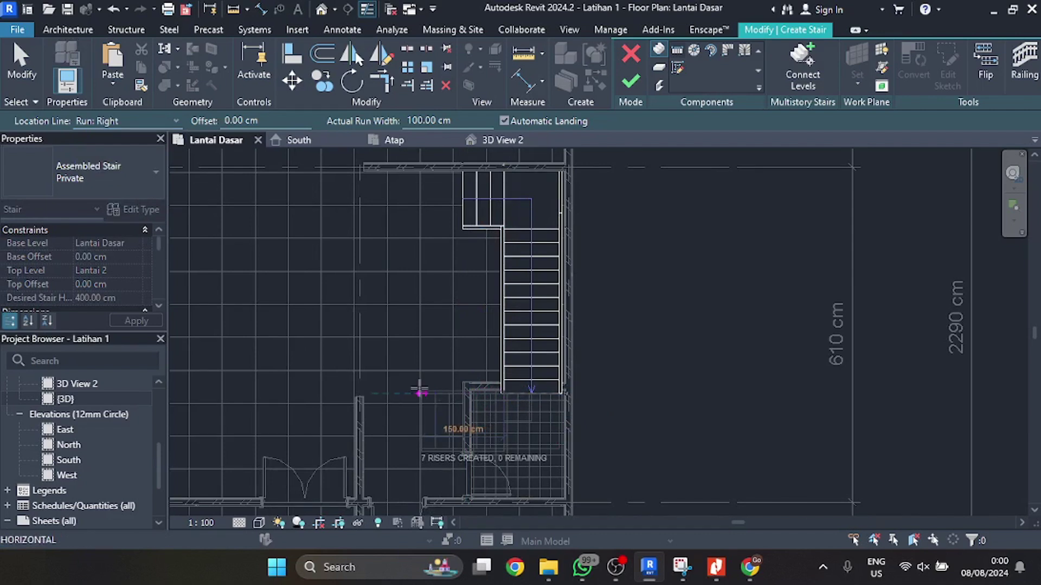
pyautogui.click(399, 394)
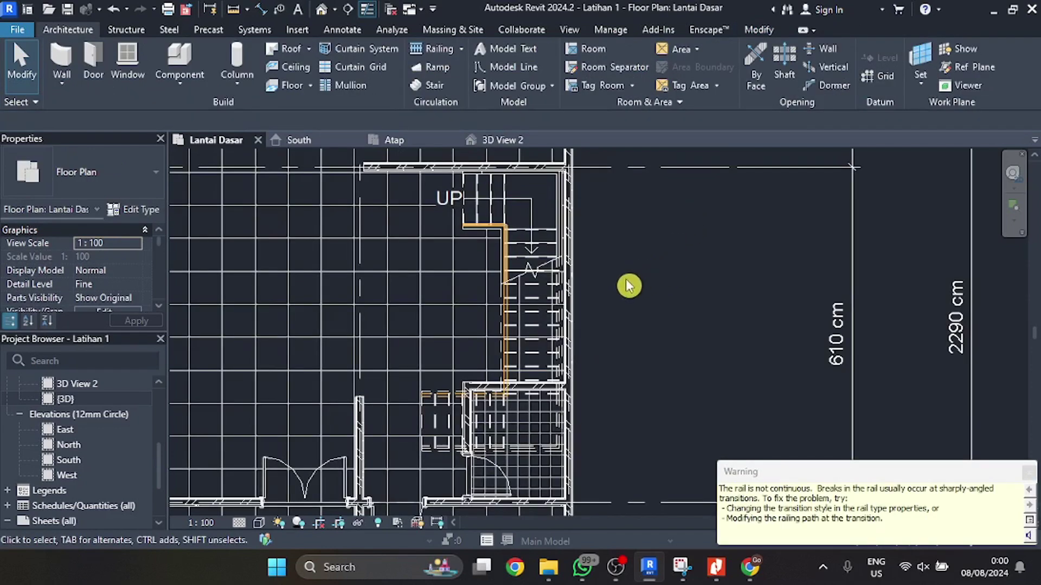
# - Examine the new stair and its railings in 3D View 2, including where the upper run meets the bathroom walls
pyautogui.click(514, 140)
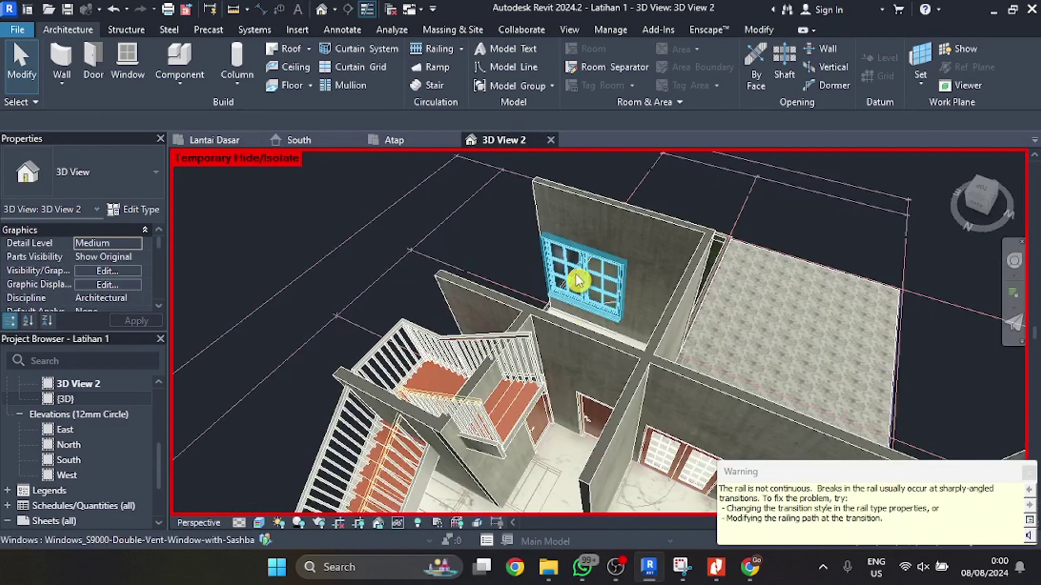
pyautogui.scroll(-3, 493, 274)
pyautogui.scroll(2, 452, 410)
pyautogui.keyDown('shift'); pyautogui.moveTo(452, 409); pyautogui.dragTo(604, 376, button='middle'); pyautogui.keyUp('shift')
pyautogui.scroll(-3, 653, 263)
pyautogui.keyDown('shift'); pyautogui.moveTo(750, 245); pyautogui.dragTo(586, 472, button='middle'); pyautogui.keyUp('shift')
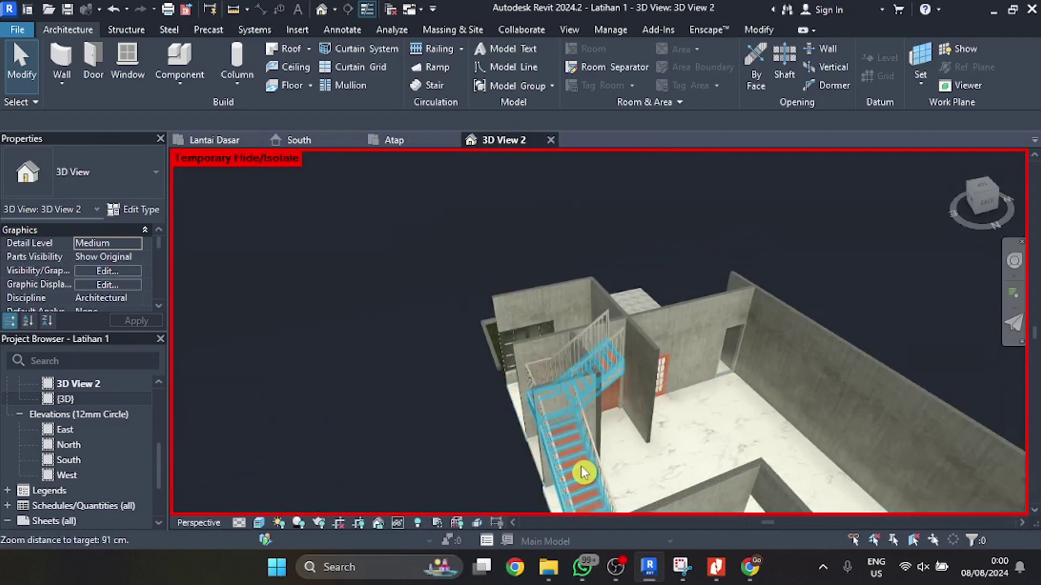
pyautogui.scroll(5, 588, 472)
pyautogui.keyDown('shift'); pyautogui.moveTo(698, 467); pyautogui.dragTo(567, 363, button='middle'); pyautogui.keyUp('shift')
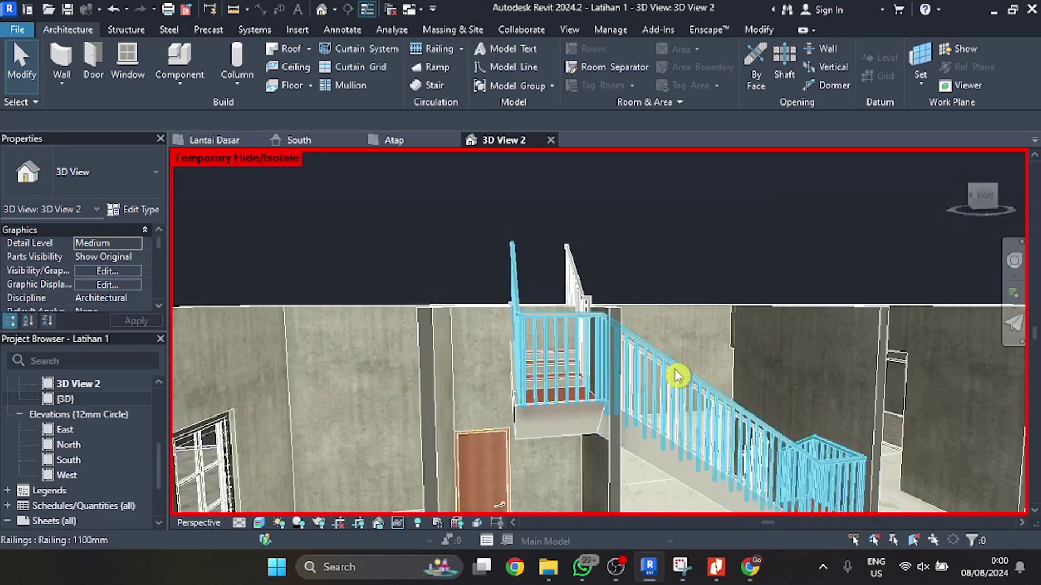
pyautogui.keyDown('shift'); pyautogui.moveTo(677, 374); pyautogui.dragTo(734, 376, button='middle'); pyautogui.keyUp('shift')
pyautogui.scroll(2, 629, 303)
pyautogui.scroll(-3, 594, 248)
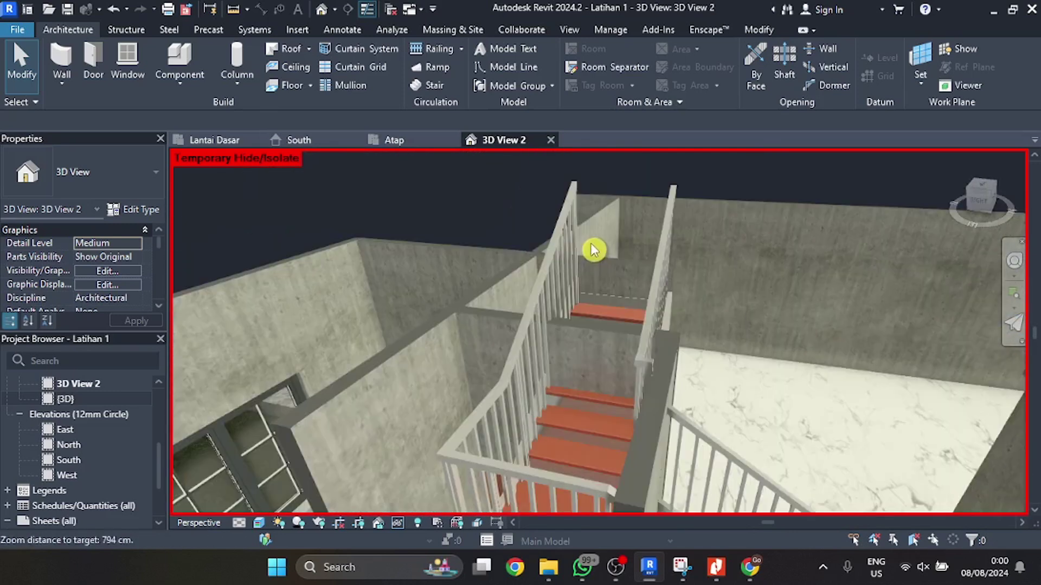
pyautogui.scroll(4, 595, 271)
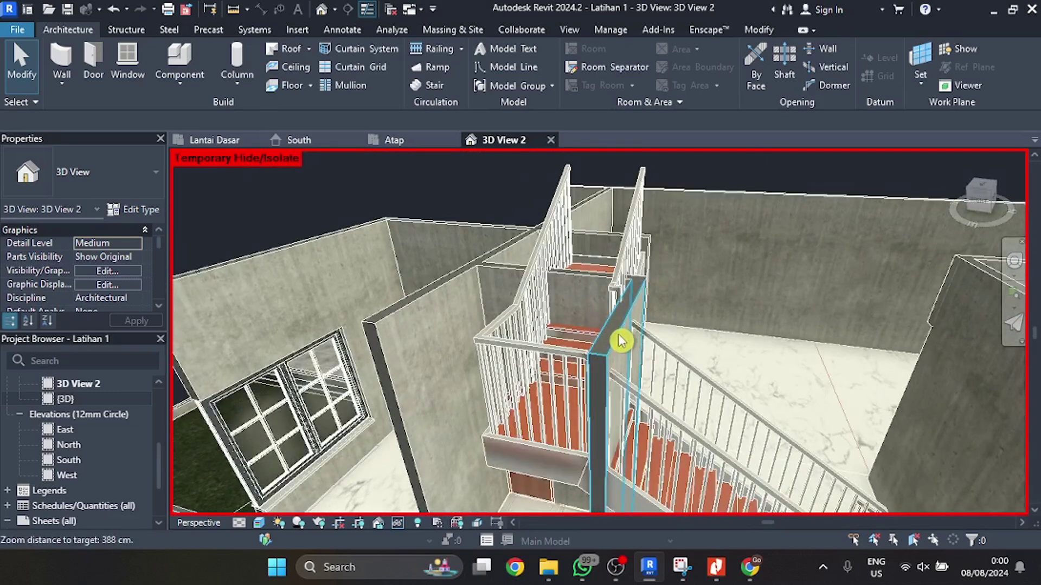
# - Try to lower the top of the bathroom door wall where it crosses the upper stair run
pyautogui.click(623, 340)
pyautogui.keyDown('shift'); pyautogui.moveTo(623, 339); pyautogui.dragTo(583, 318, button='middle'); pyautogui.keyUp('shift')
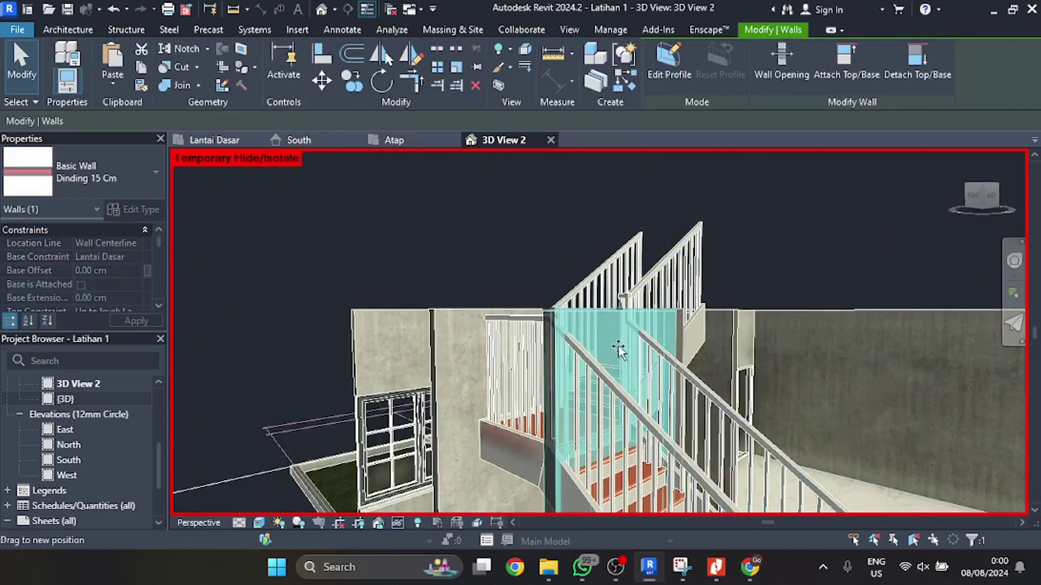
pyautogui.keyDown('shift'); pyautogui.moveTo(582, 477); pyautogui.dragTo(623, 488, button='middle'); pyautogui.keyUp('shift')
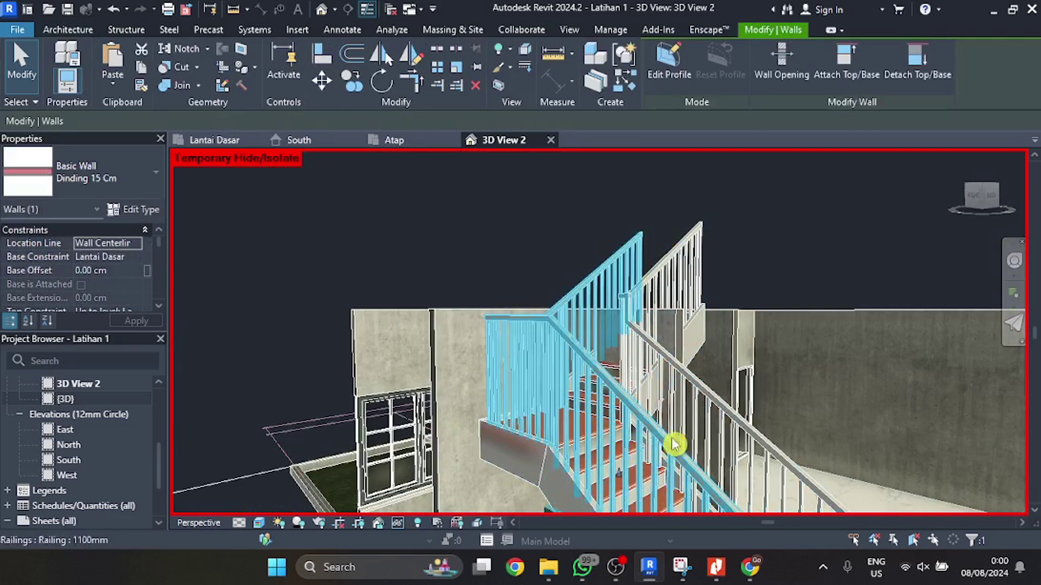
pyautogui.keyDown('shift'); pyautogui.moveTo(678, 423); pyautogui.dragTo(709, 466, button='middle'); pyautogui.keyUp('shift')
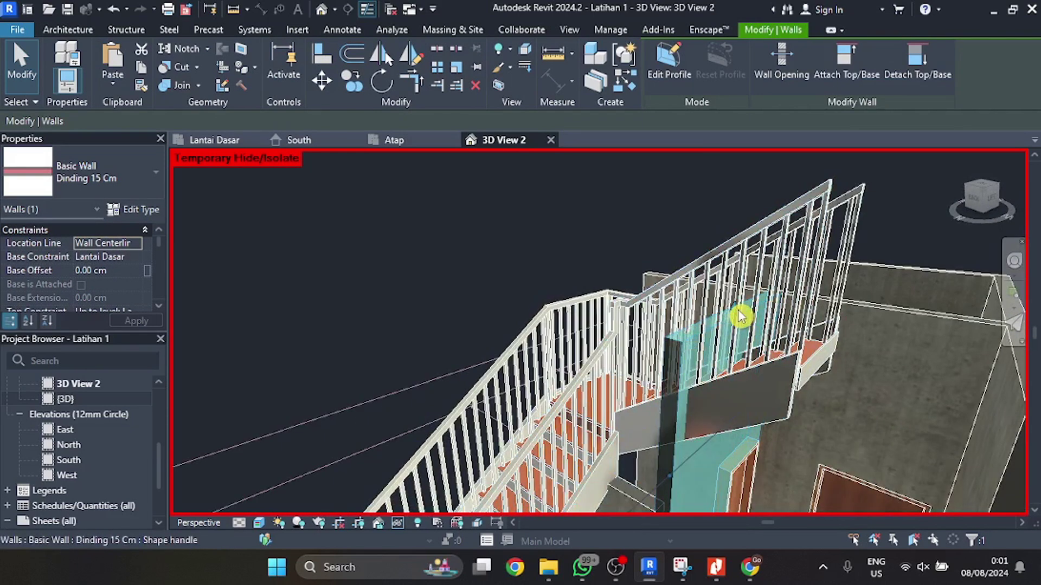
pyautogui.moveTo(739, 316); pyautogui.dragTo(740, 352)
pyautogui.moveTo(736, 402); pyautogui.dragTo(783, 421)
pyautogui.keyDown('shift'); pyautogui.moveTo(782, 420); pyautogui.dragTo(738, 430, button='middle'); pyautogui.keyUp('shift')
pyautogui.press('Escape')
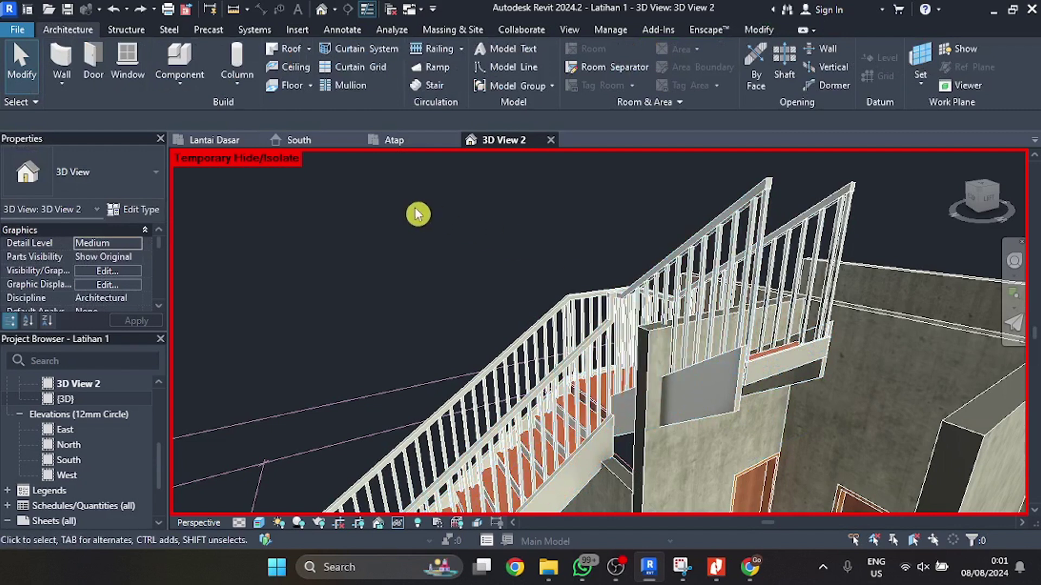
# - Locate the bathroom door wall in the Lantai Dasar plan and examine how the upper stair run crosses it
pyautogui.click(231, 142)
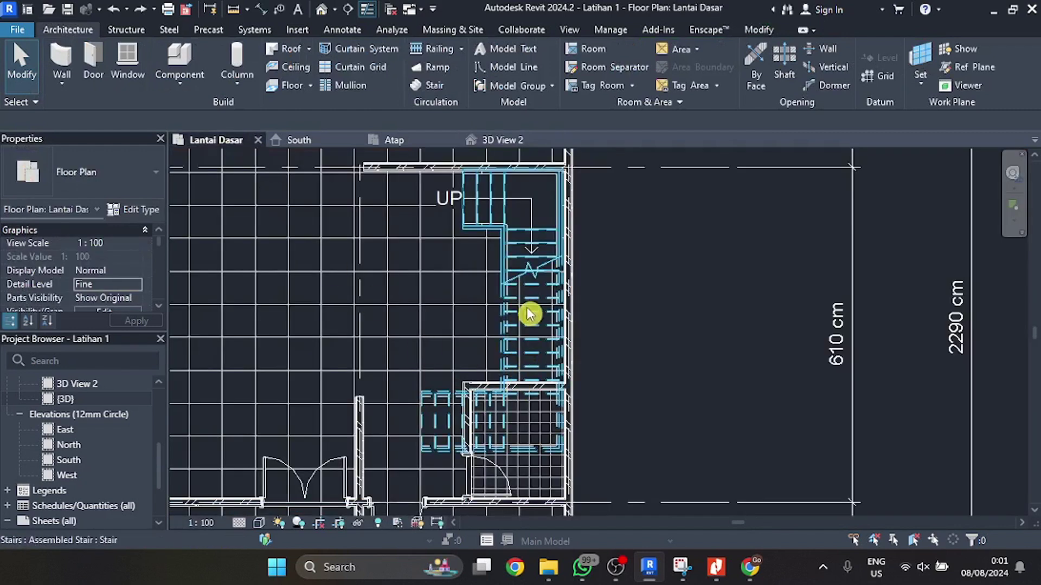
pyautogui.scroll(-2, 520, 304)
pyautogui.click(502, 143)
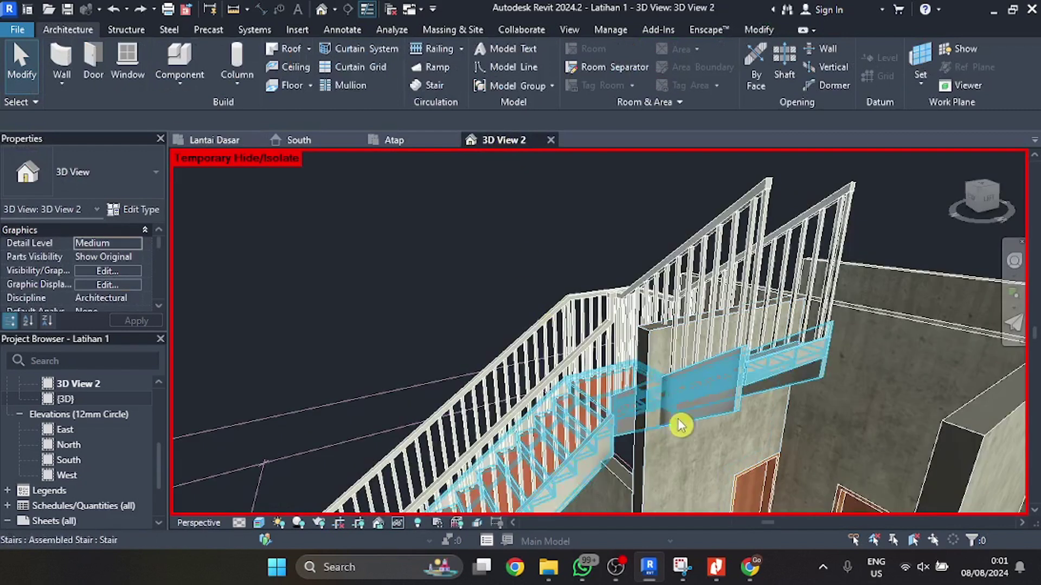
pyautogui.click(650, 452)
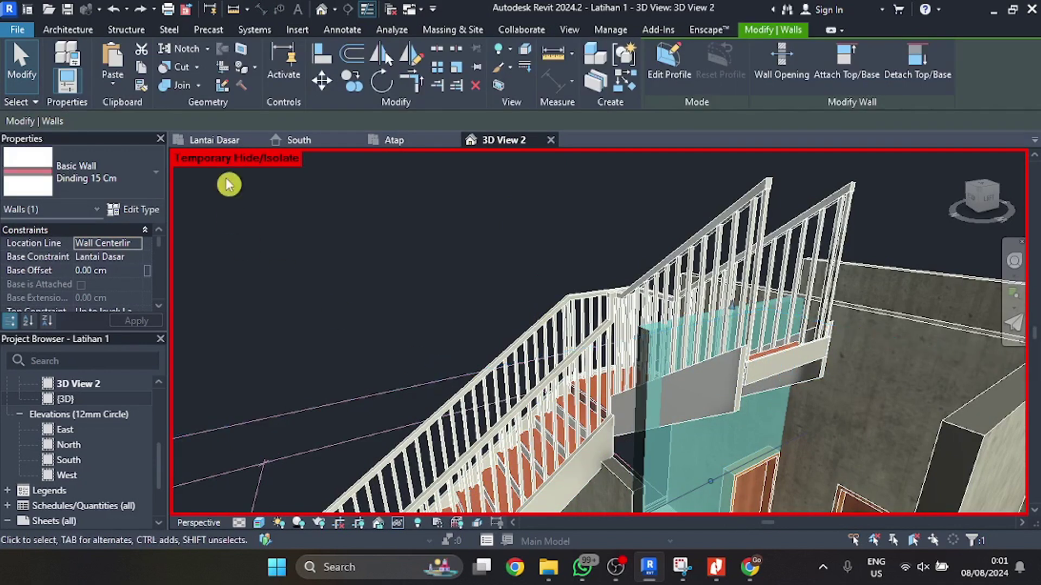
pyautogui.click(221, 142)
pyautogui.scroll(4, 490, 396)
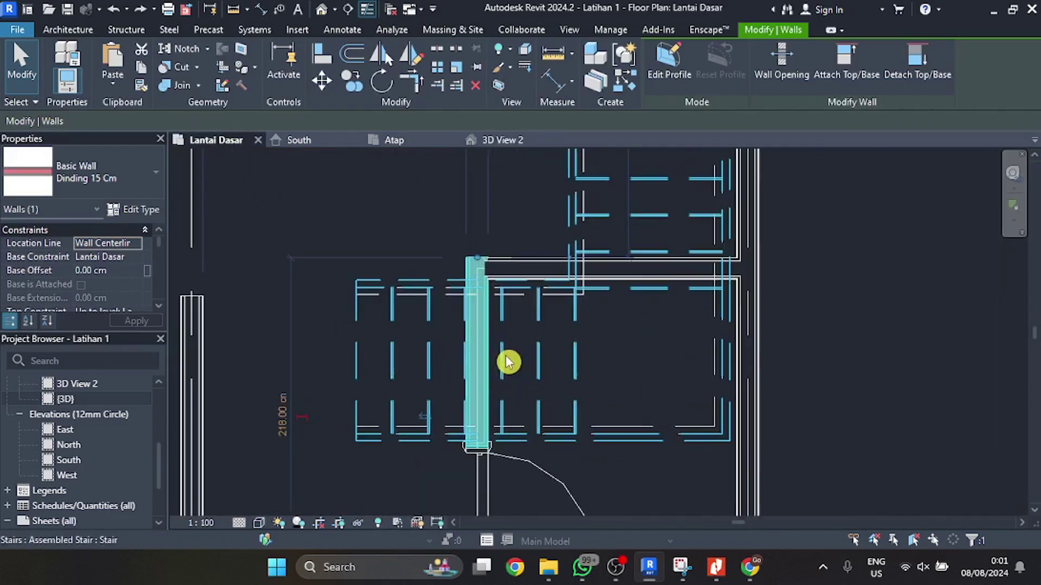
pyautogui.scroll(3, 484, 358)
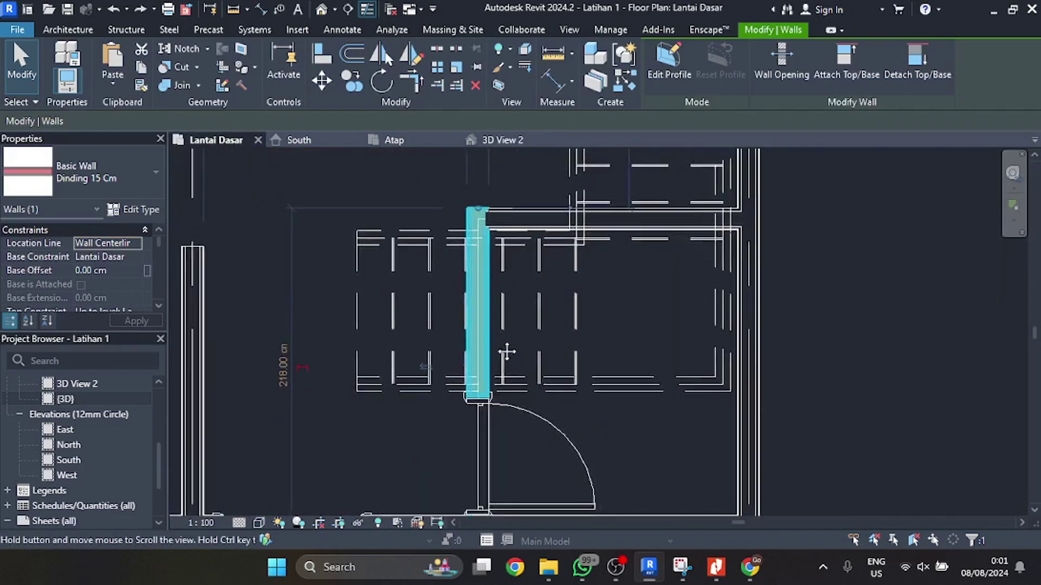
pyautogui.scroll(-2, 483, 358)
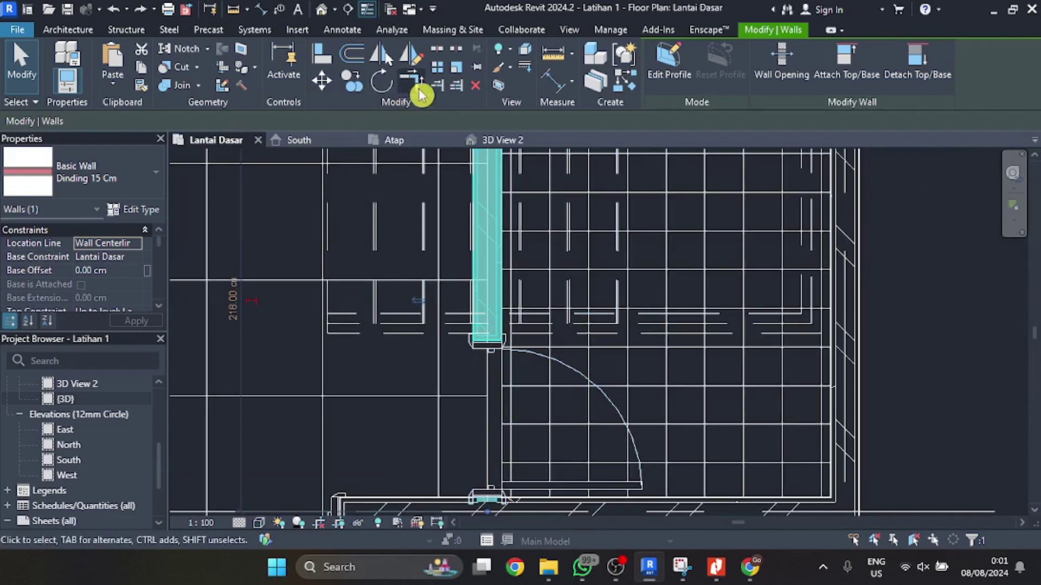
pyautogui.click(438, 49)
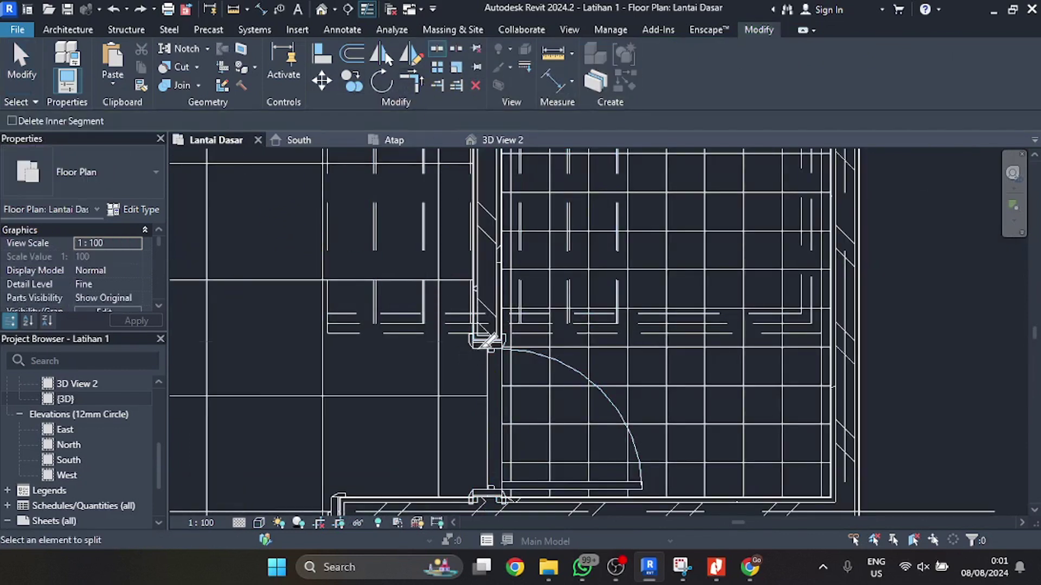
pyautogui.scroll(2, 488, 341)
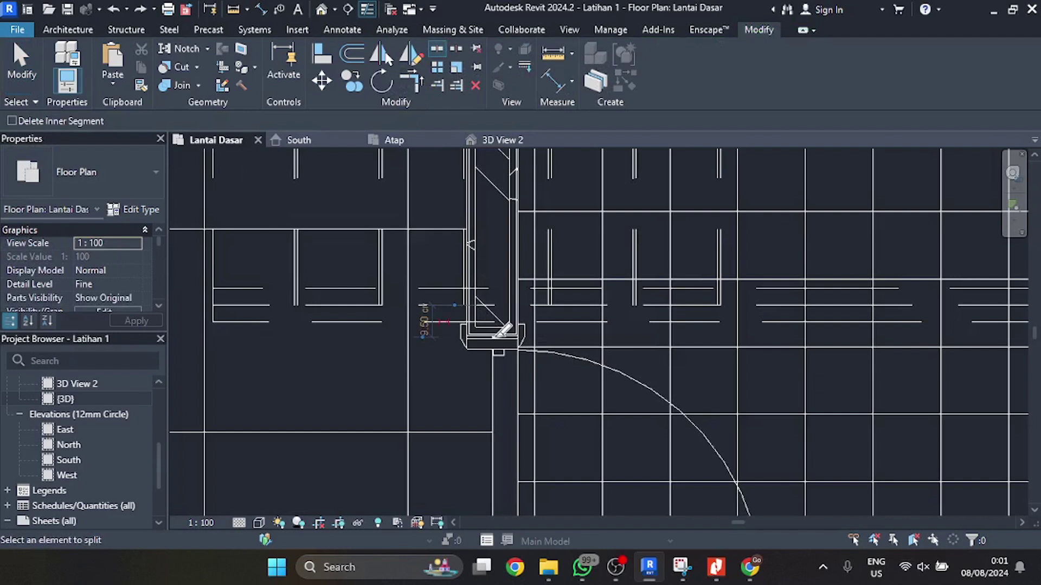
pyautogui.click(498, 142)
pyautogui.scroll(3, 619, 421)
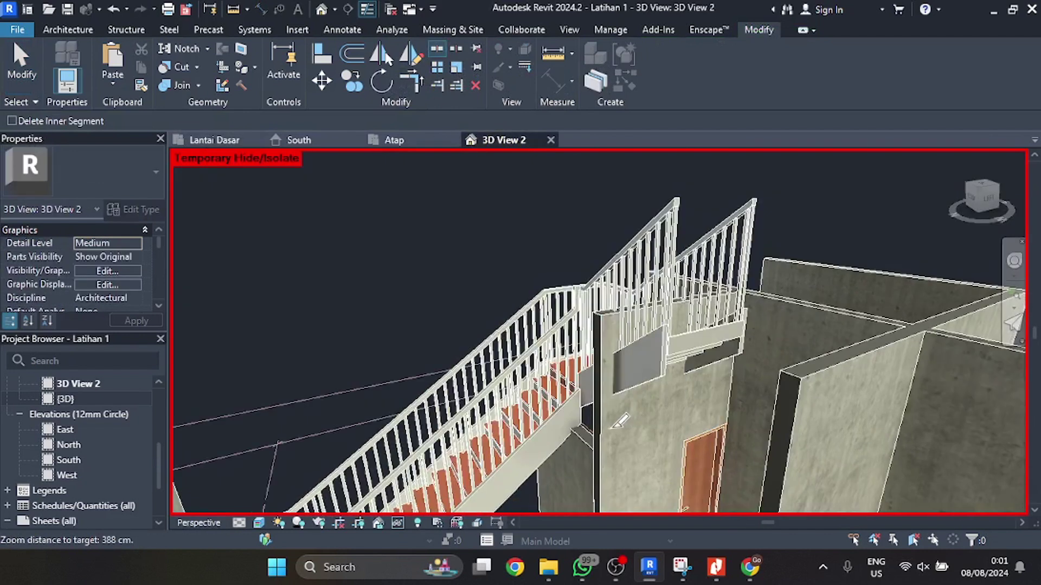
pyautogui.press('Escape')
# - In 3D View 2, lower the top of the bathroom door wall to just beneath the upper stair run
pyautogui.click(599, 425)
pyautogui.moveTo(599, 425); pyautogui.dragTo(530, 255, button='middle')
pyautogui.moveTo(530, 260); pyautogui.dragTo(562, 366)
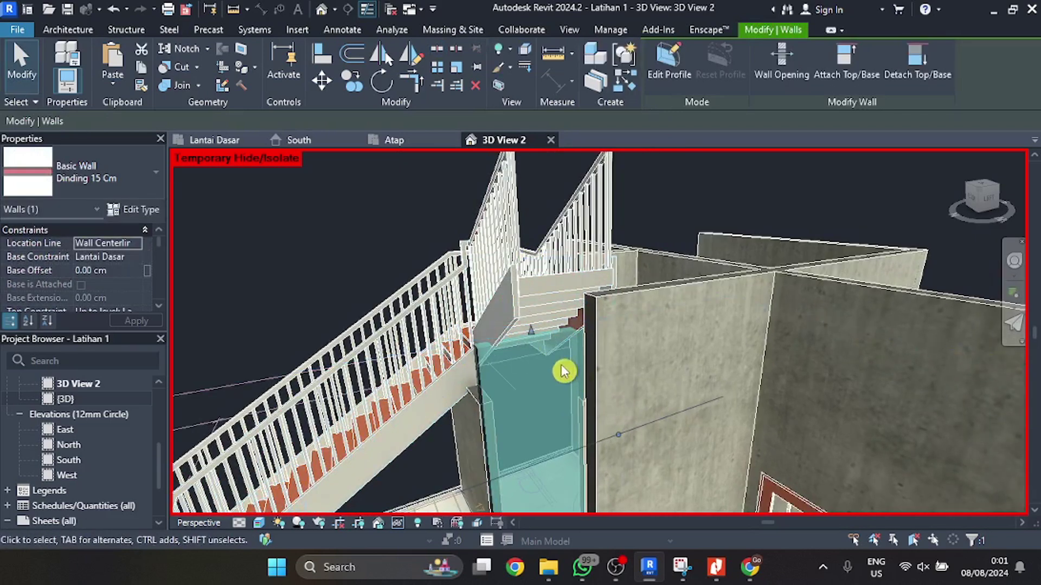
pyautogui.press('Escape')
pyautogui.keyDown('shift'); pyautogui.moveTo(624, 336); pyautogui.dragTo(579, 396, button='middle'); pyautogui.keyUp('shift')
pyautogui.scroll(-10, 547, 233)
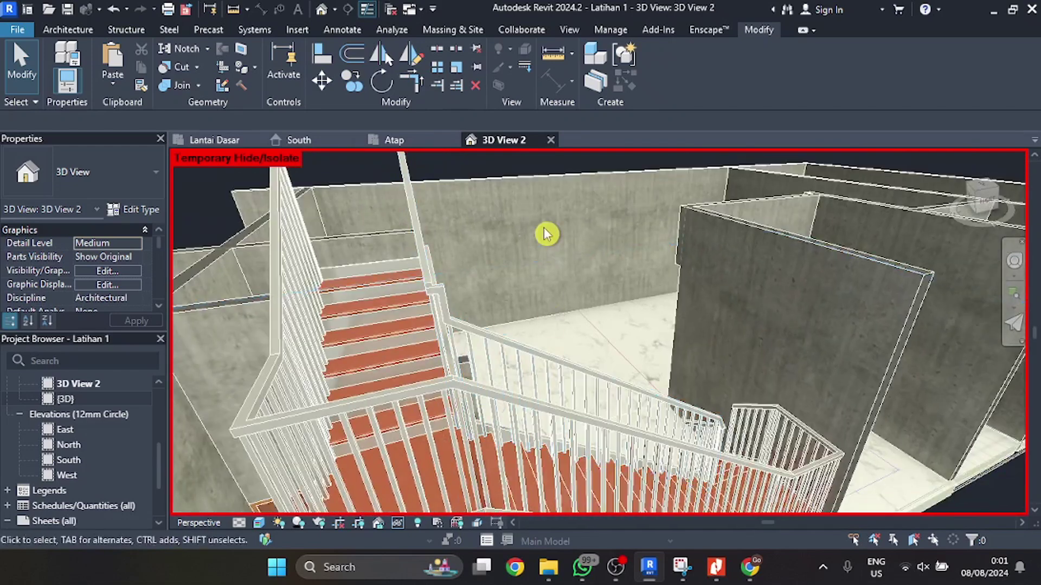
# - In the Lantai Dasar plan, start a Commercial-Ext_Steel_Fire_Escape assembled stair with its location line set to Run: Left
pyautogui.moveTo(477, 333)
pyautogui.keyDown('shift'); pyautogui.mouseDown(button='middle')
pyautogui.moveTo(536, 323)
pyautogui.moveTo(499, 300)
pyautogui.moveTo(408, 329)
pyautogui.moveTo(488, 347)
pyautogui.mouseUp(button='middle'); pyautogui.keyUp('shift')
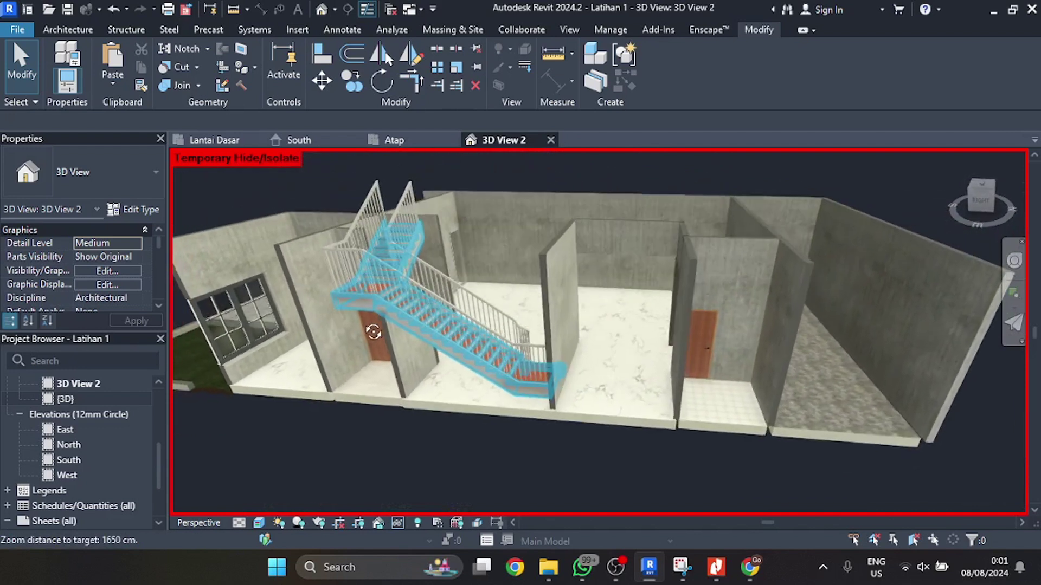
pyautogui.hotkey('ctrl', 'Tab')
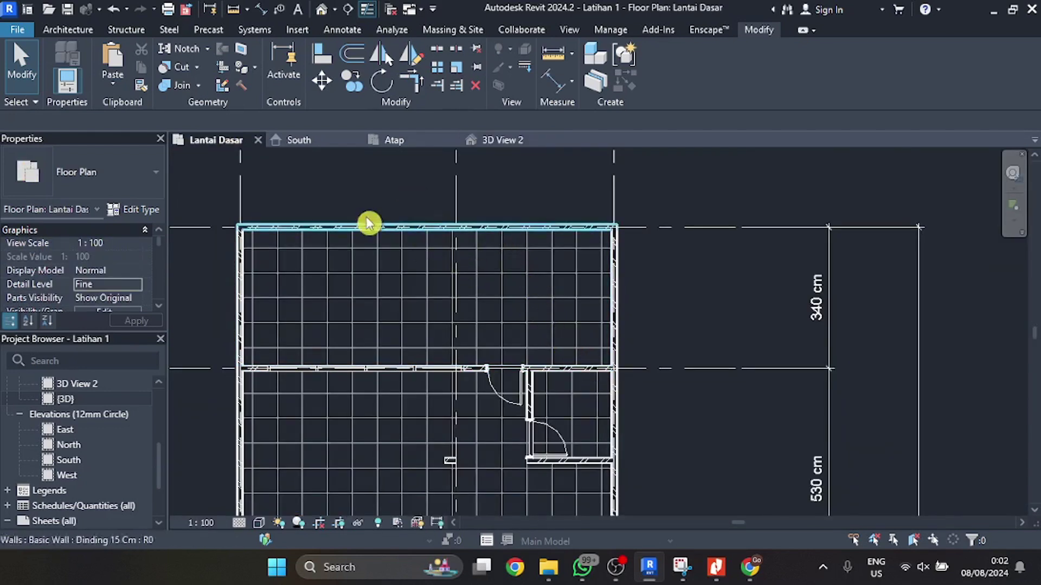
pyautogui.click(74, 31)
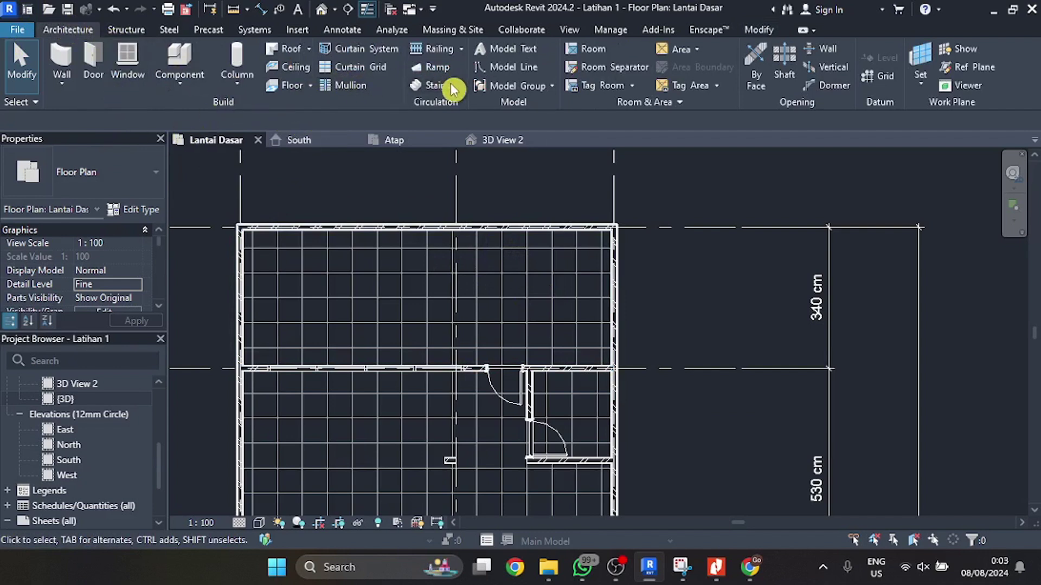
pyautogui.click(433, 97)
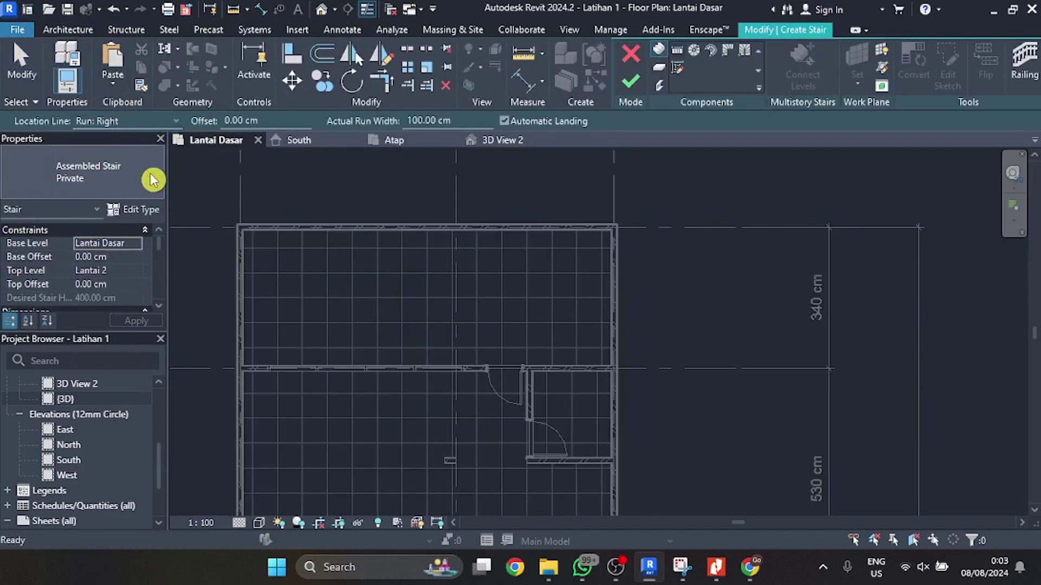
pyautogui.click(161, 183)
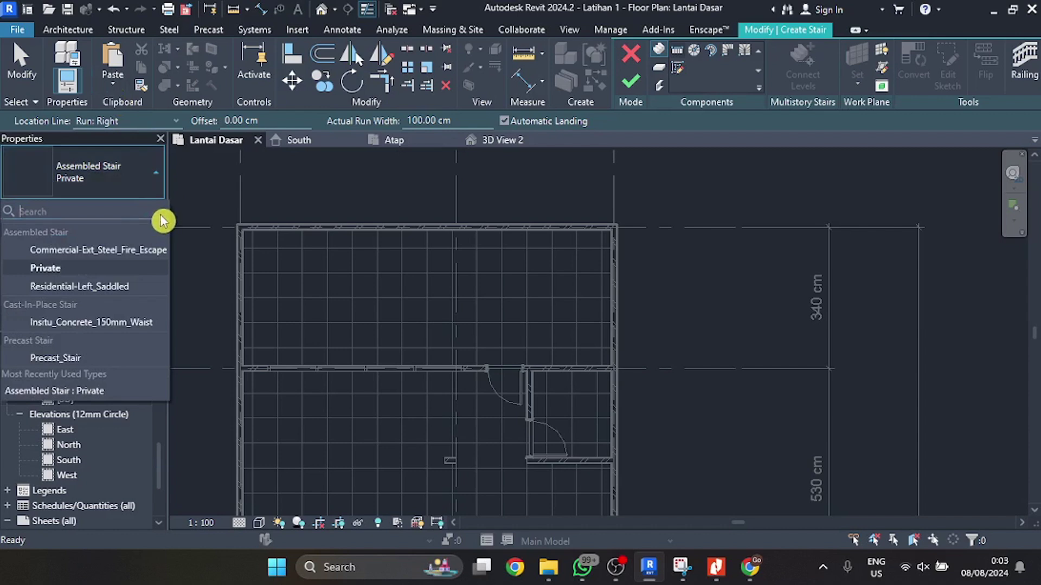
pyautogui.click(126, 252)
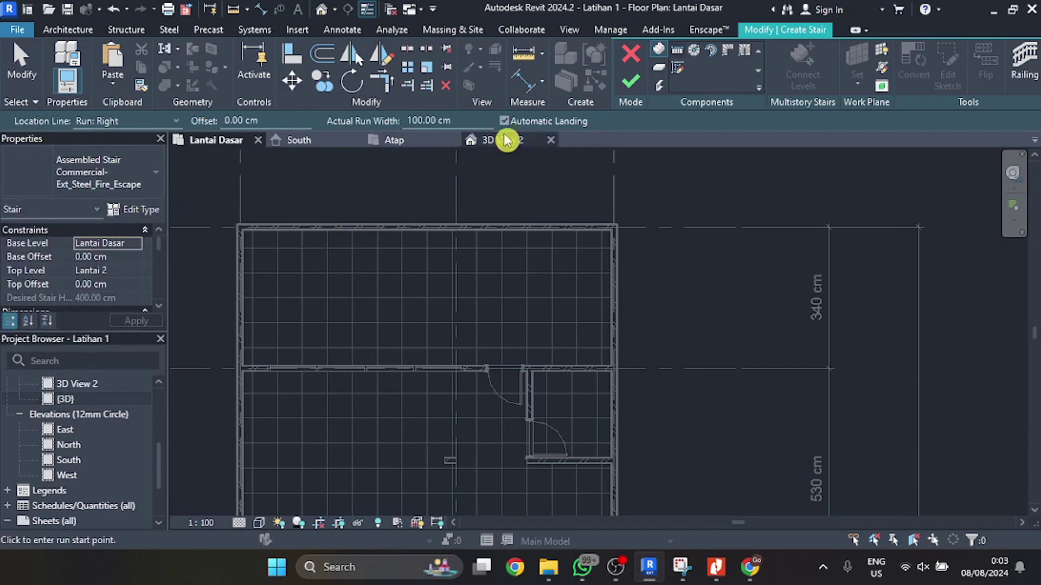
pyautogui.click(155, 124)
pyautogui.click(149, 148)
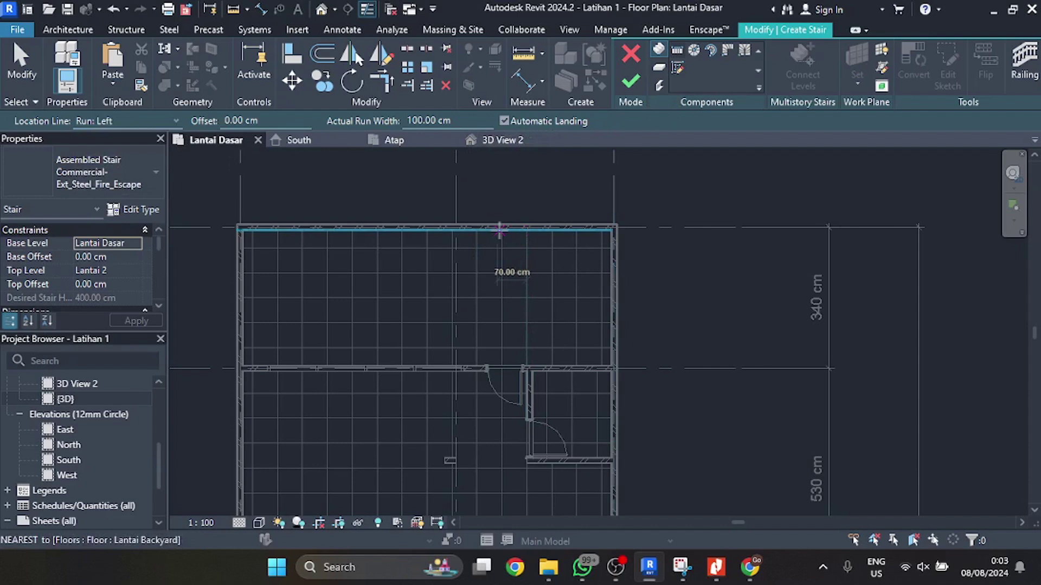
# - Draw the first stair run 168 cm long toward the right corner, along the inner face of the backyard's upper wall
pyautogui.scroll(-3, 112, 264)
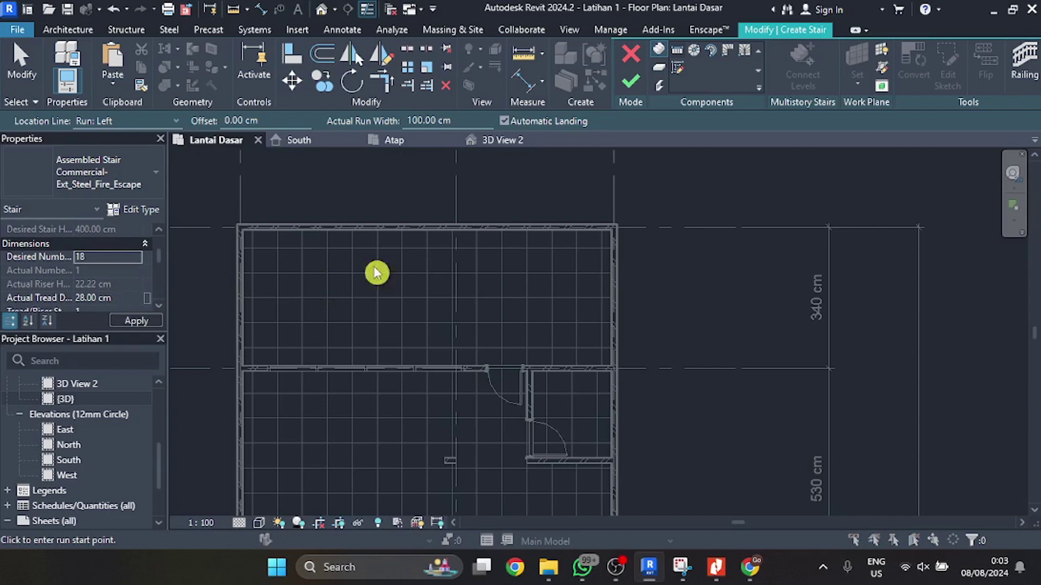
pyautogui.click(576, 332)
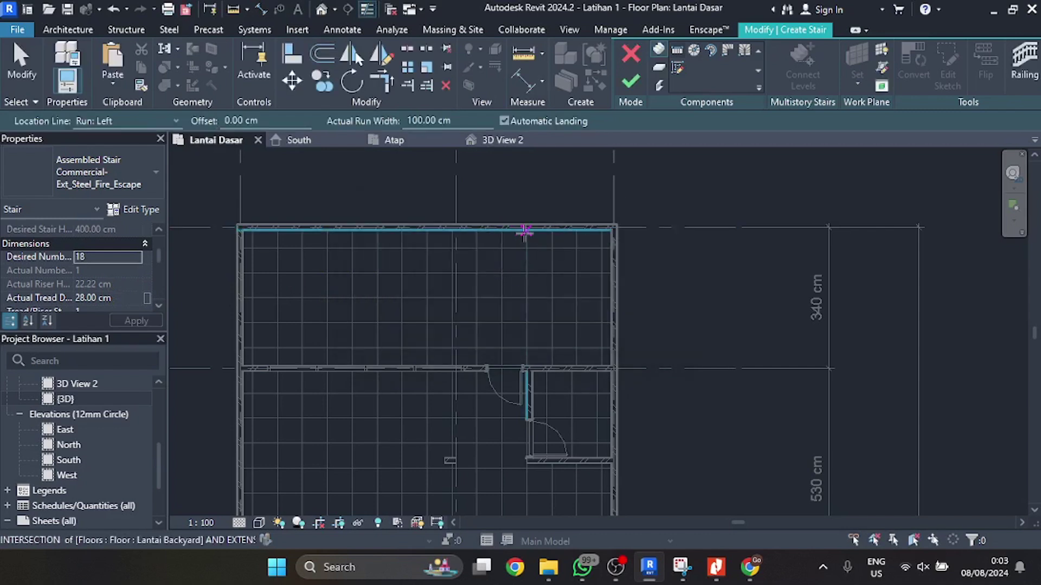
pyautogui.click(493, 231)
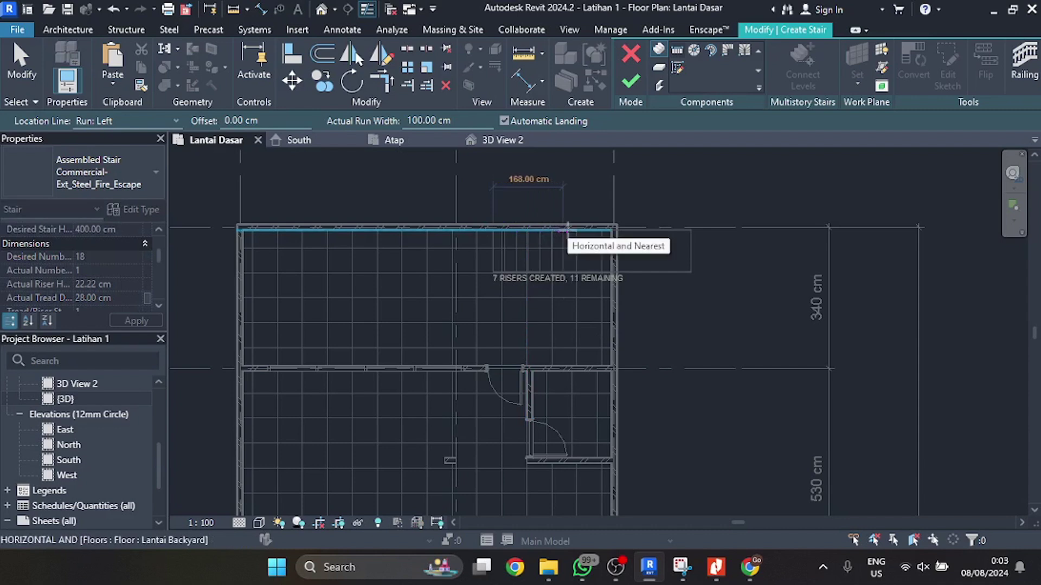
pyautogui.click(564, 229)
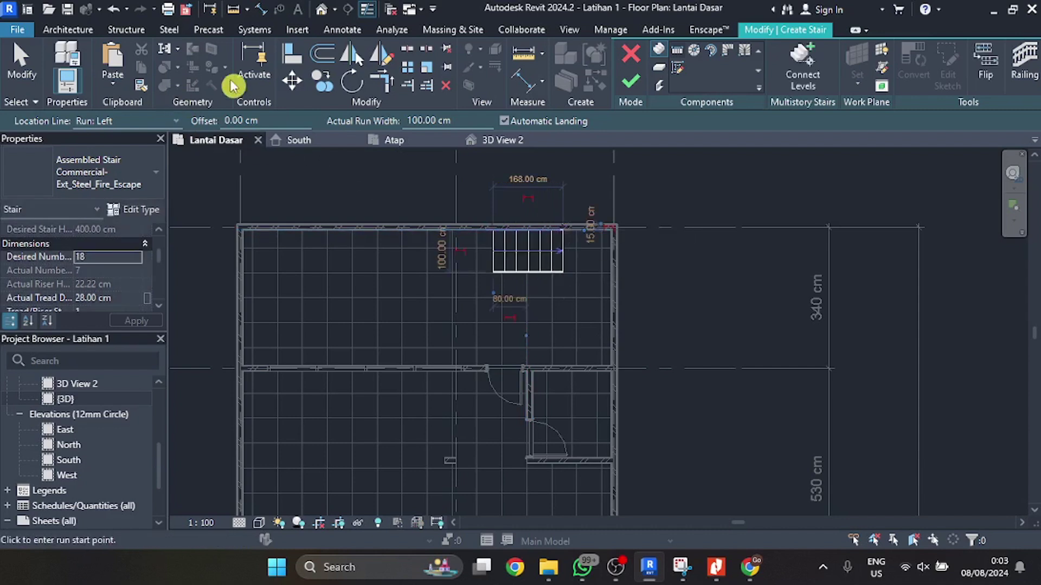
# - With the location line at Run: Right, draw the second run about 252 cm long from the first run's end corner to the bathroom wall
pyautogui.click(153, 121)
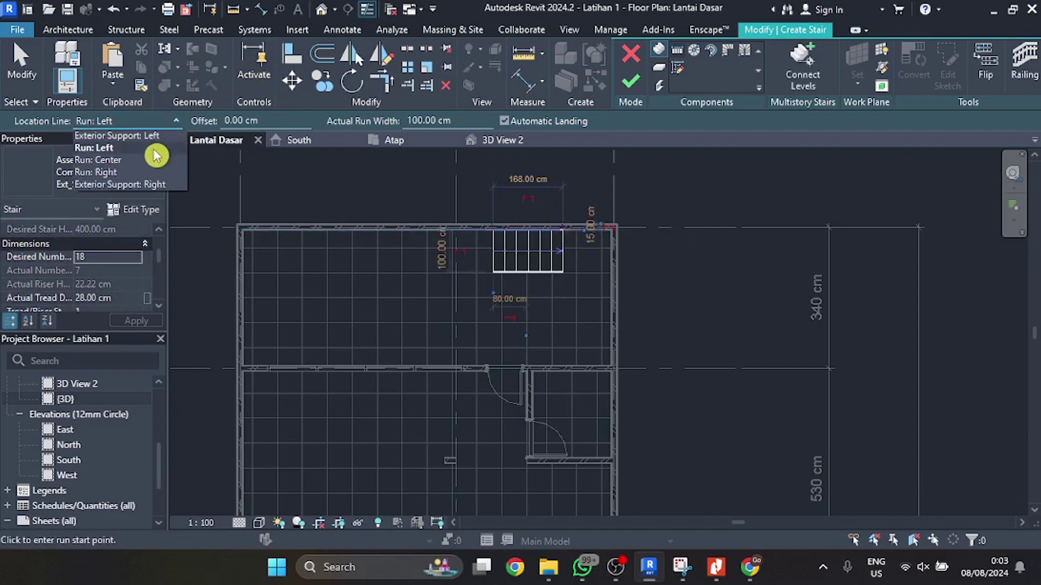
pyautogui.click(154, 172)
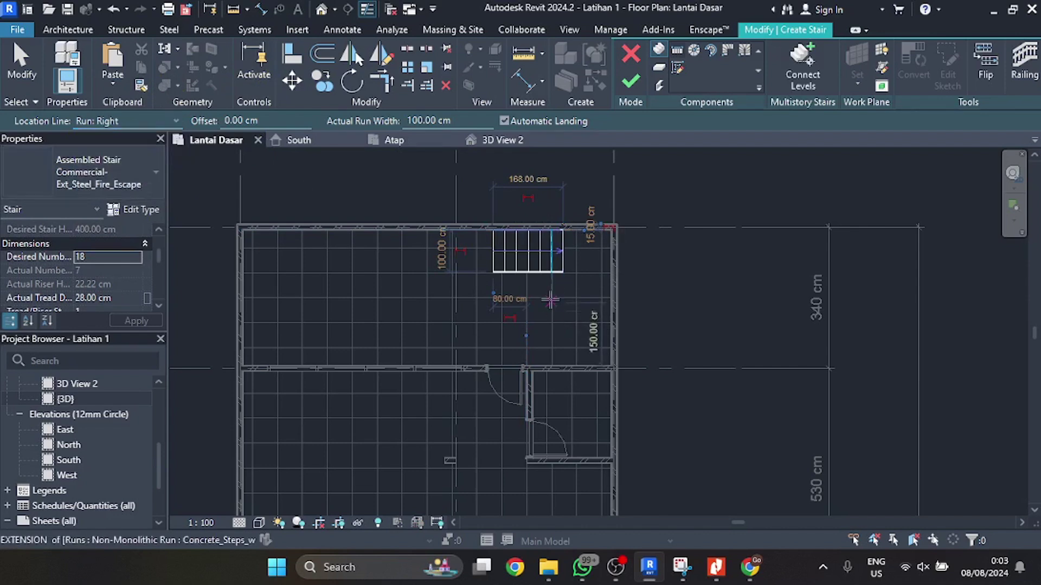
pyautogui.click(564, 272)
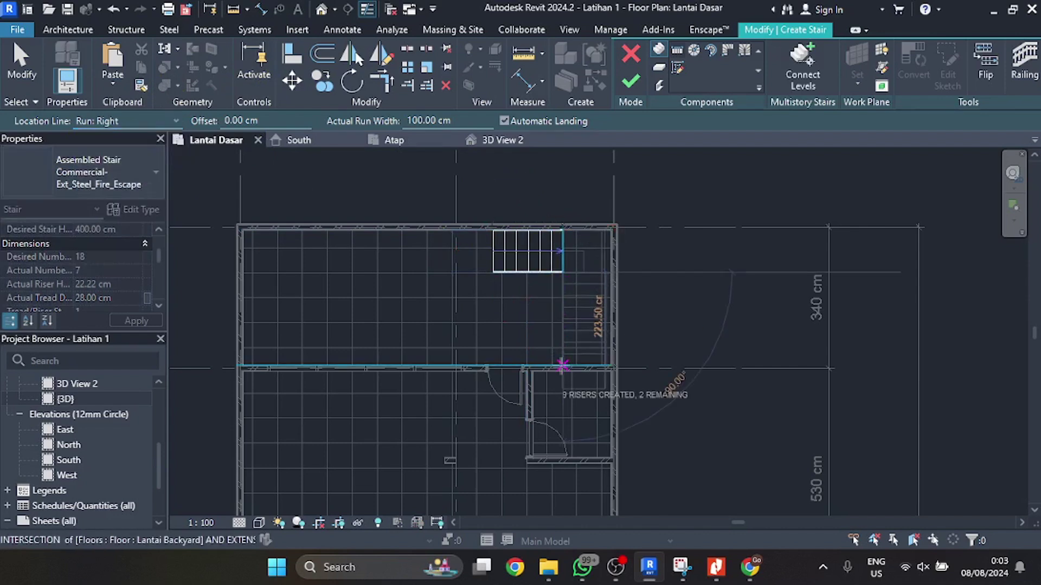
pyautogui.click(562, 370)
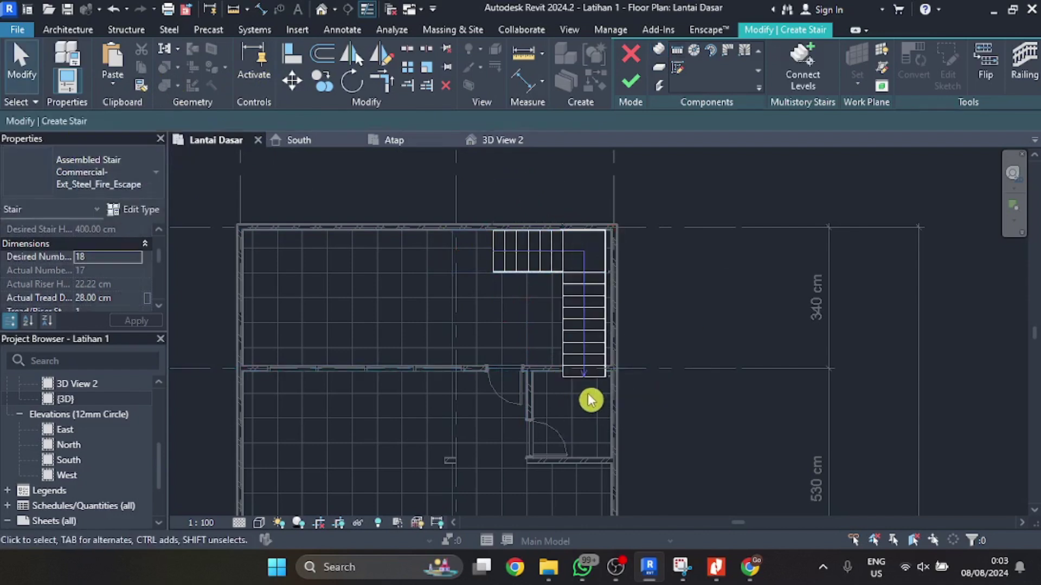
# - Shorten the end of the second stair run so it stops at the backyard face of the bathroom wall
pyautogui.scroll(3, 591, 400)
pyautogui.click(594, 368)
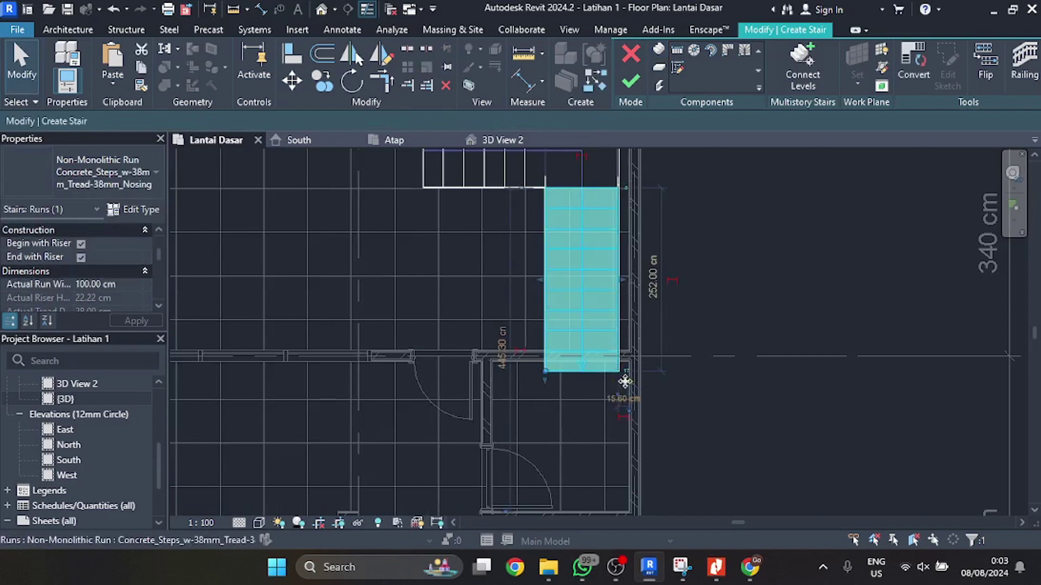
pyautogui.click(546, 379)
pyautogui.moveTo(547, 383); pyautogui.dragTo(546, 349)
pyautogui.click(595, 373)
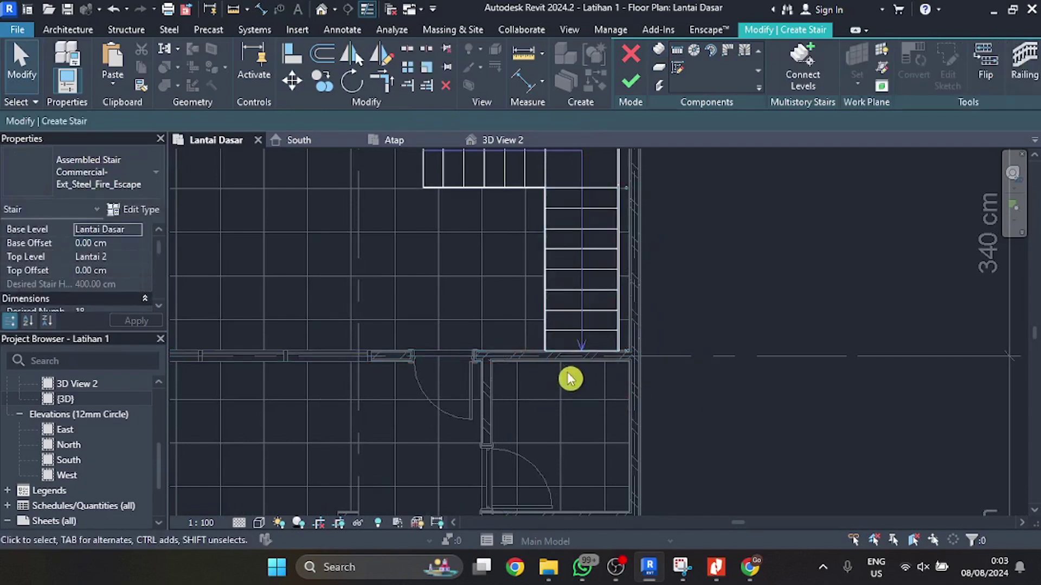
# - Move the whole L-shaped stair right against the backyard's side wall and finish the stair
pyautogui.scroll(-2, 566, 380)
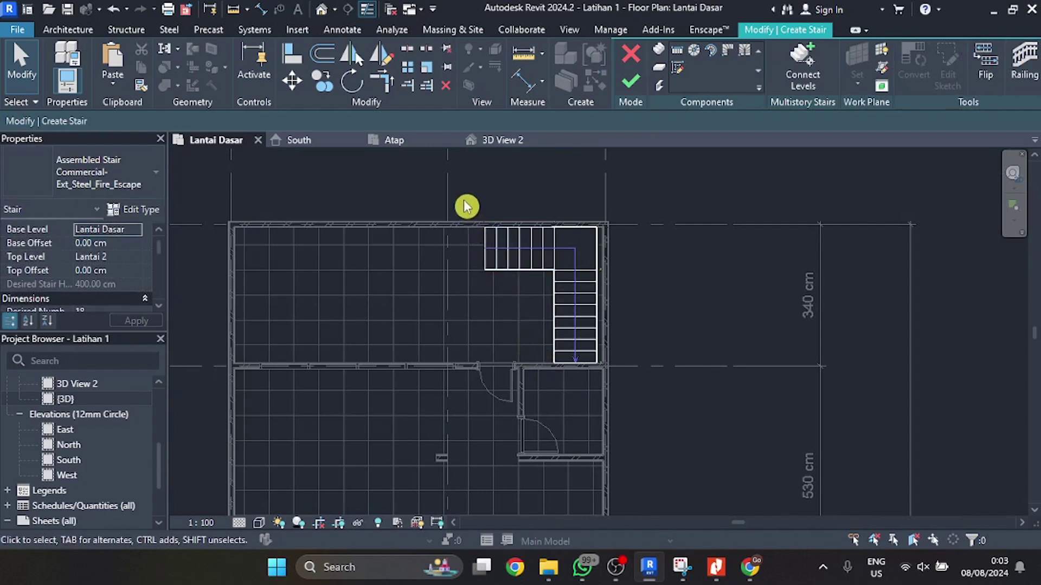
pyautogui.moveTo(463, 199); pyautogui.dragTo(671, 408)
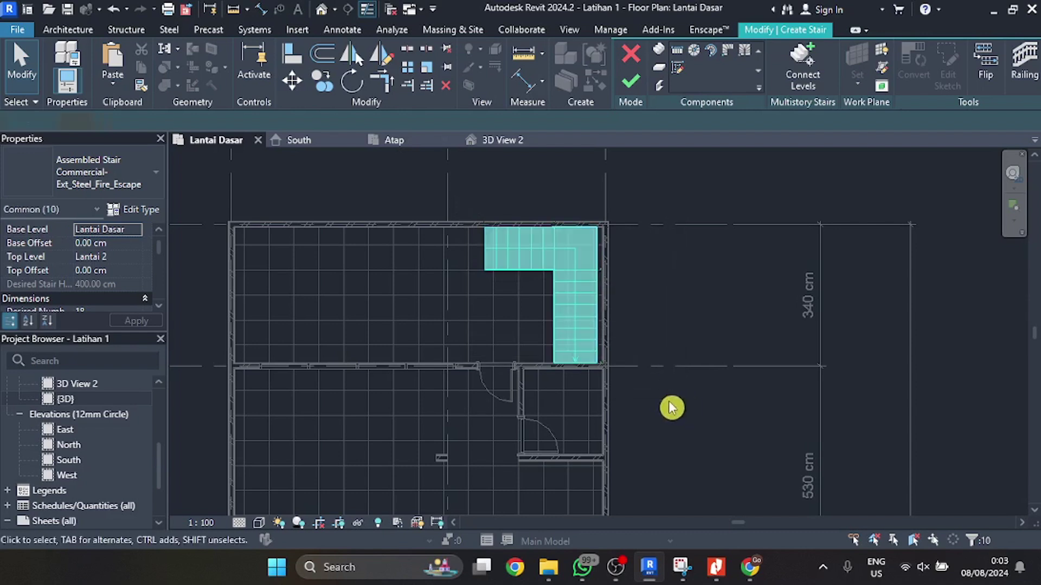
pyautogui.scroll(2, 536, 258)
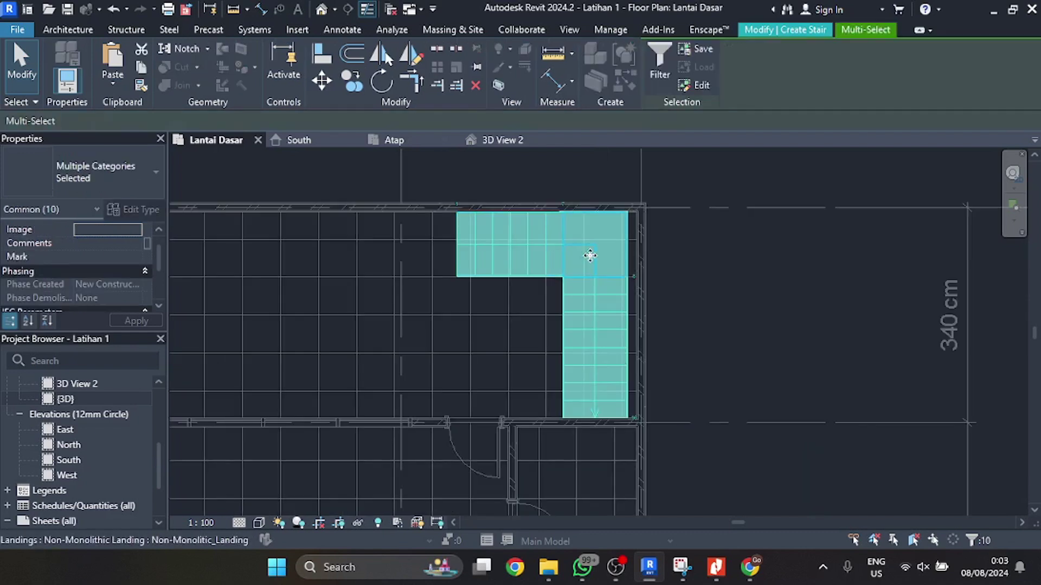
pyautogui.moveTo(590, 260); pyautogui.dragTo(593, 261)
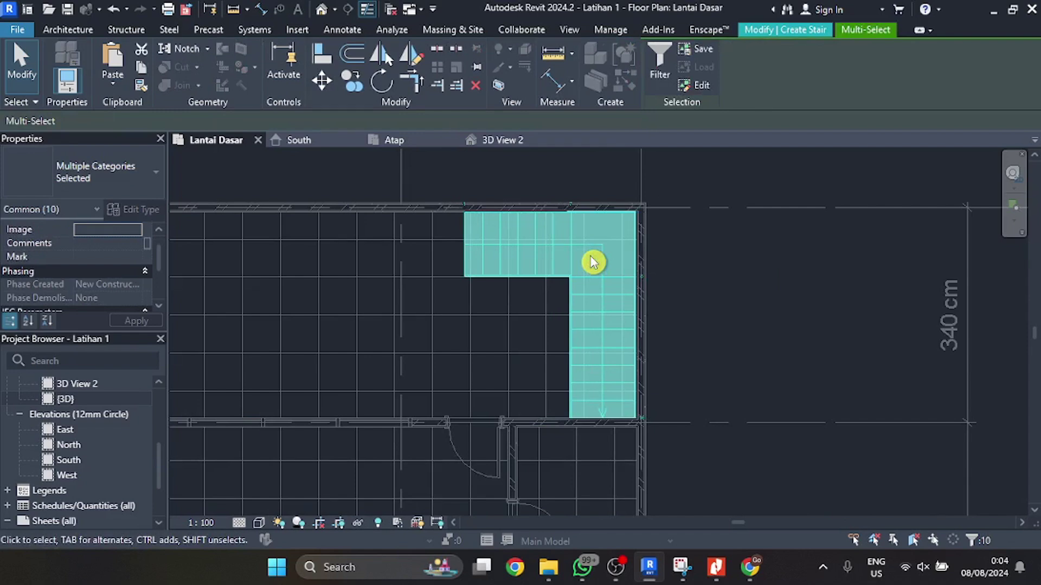
pyautogui.doubleClick(593, 262)
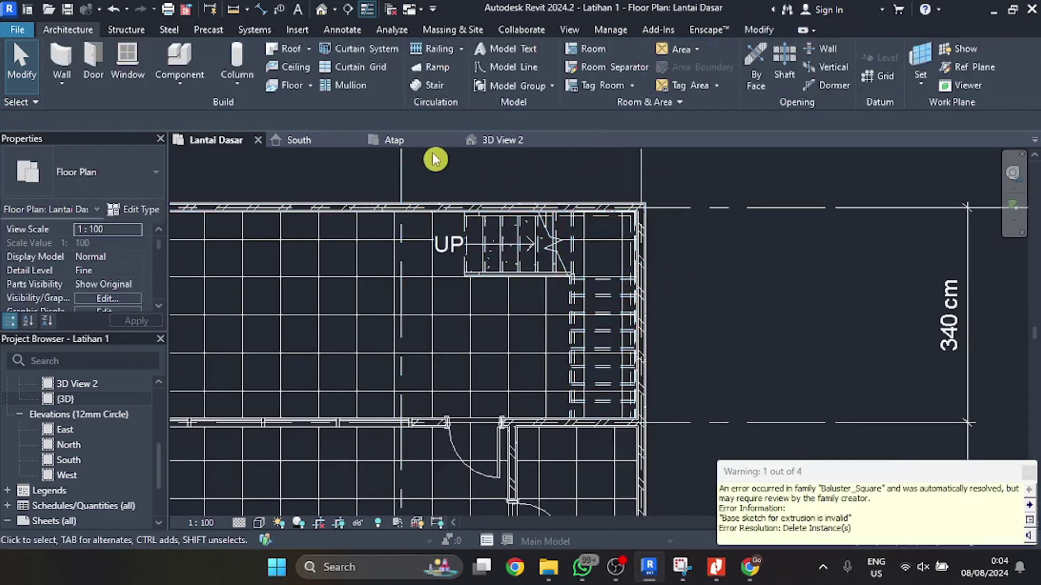
# - In 3D View 2, select the new backyard stair and examine its runs, landing and railings from several sides
pyautogui.click(480, 142)
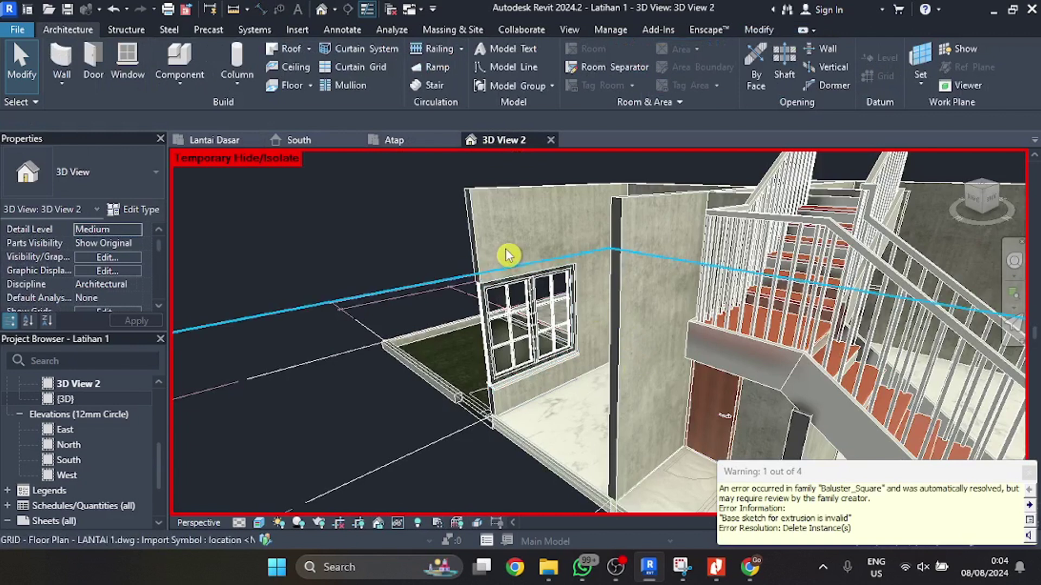
pyautogui.scroll(-2, 480, 271)
pyautogui.scroll(-2, 507, 302)
pyautogui.keyDown('shift'); pyautogui.moveTo(506, 302); pyautogui.dragTo(804, 339, button='middle'); pyautogui.keyUp('shift')
pyautogui.scroll(6, 759, 365)
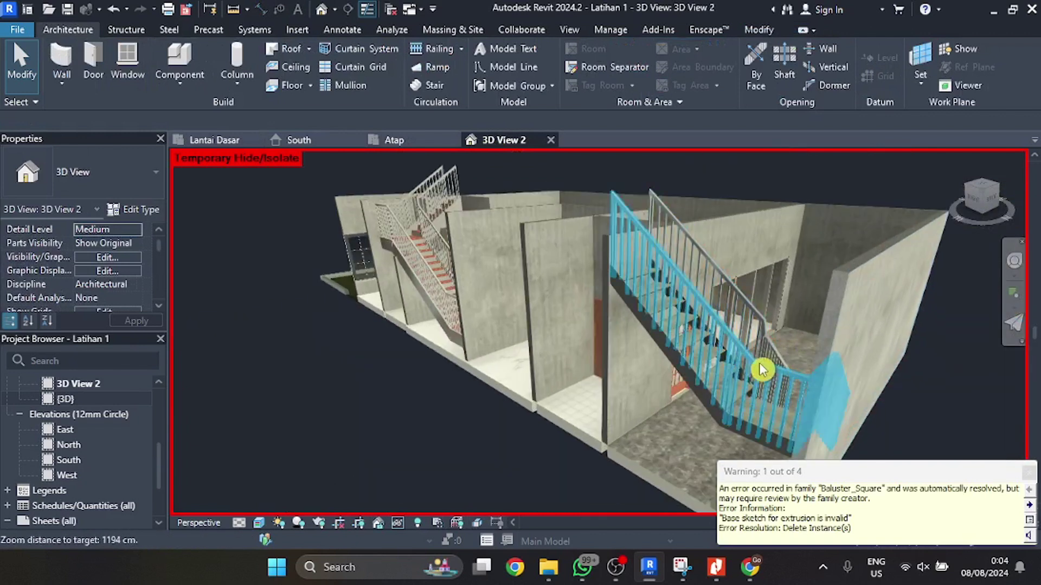
pyautogui.keyDown('shift'); pyautogui.moveTo(739, 378); pyautogui.dragTo(627, 348, button='middle'); pyautogui.keyUp('shift')
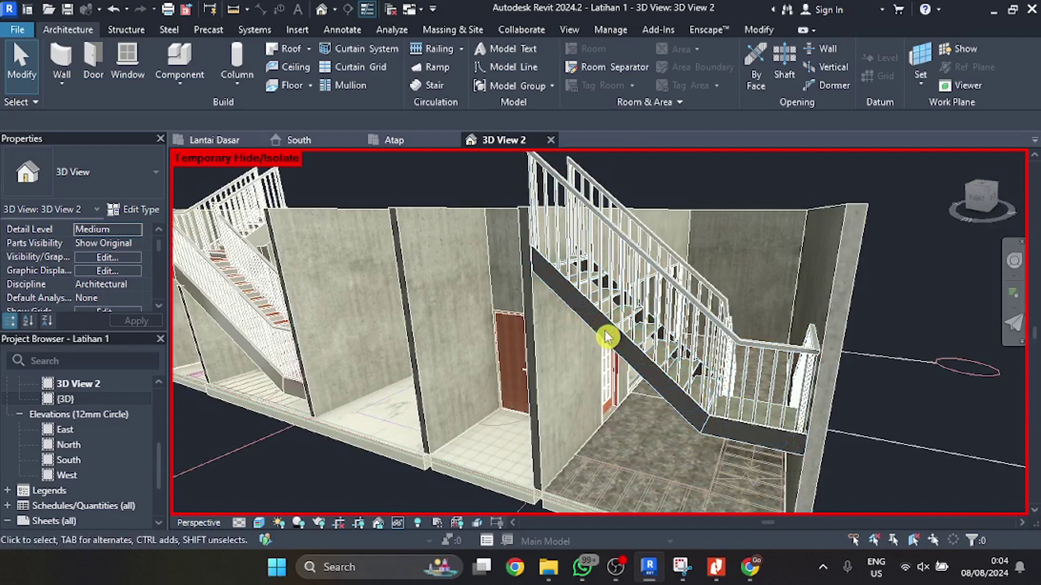
pyautogui.click(615, 346)
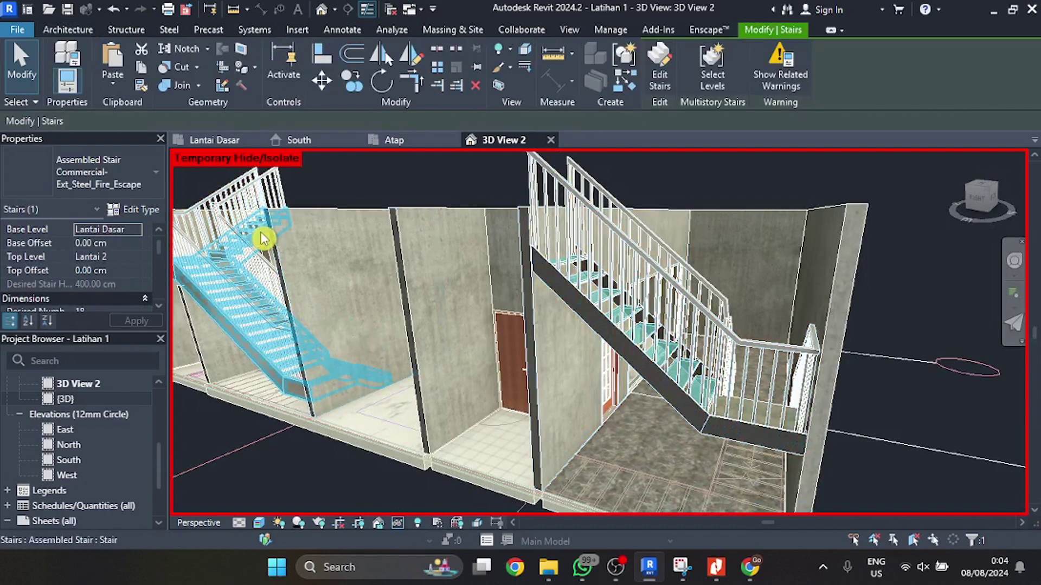
pyautogui.keyDown('shift'); pyautogui.moveTo(262, 239); pyautogui.dragTo(683, 270, button='middle'); pyautogui.keyUp('shift')
pyautogui.scroll(-2, 409, 279)
pyautogui.scroll(3, 587, 306)
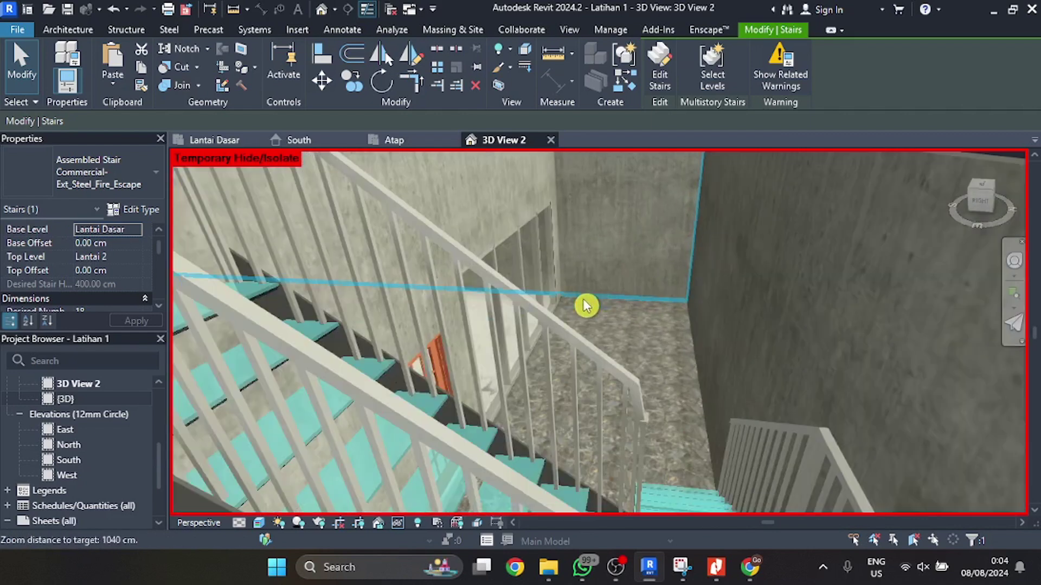
pyautogui.scroll(-1, 586, 306)
pyautogui.scroll(-2, 122, 272)
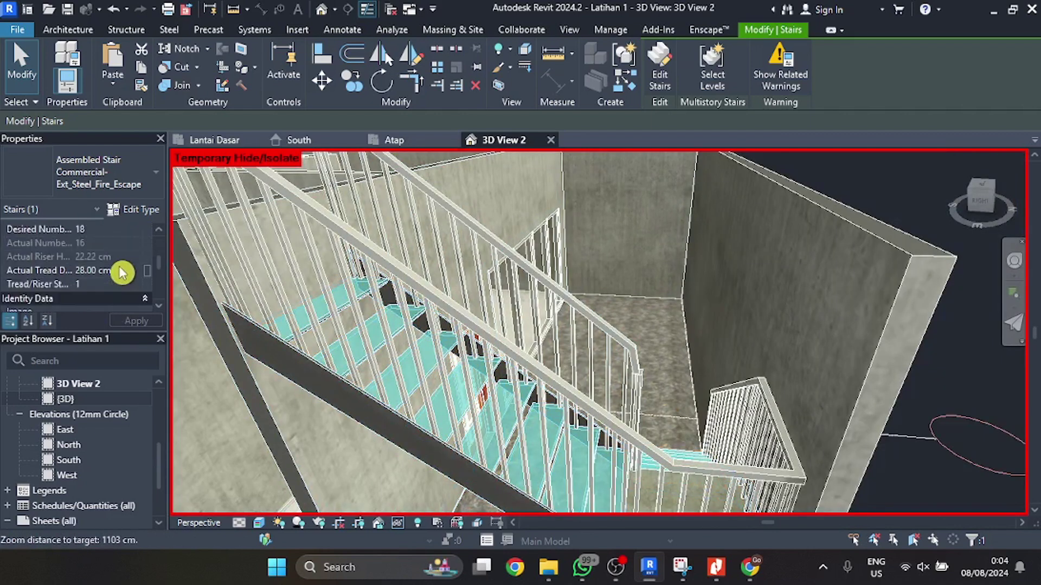
# - Set the backyard stair's desired number of risers to 16 and inspect where its upper run ends
pyautogui.scroll(-1, 122, 273)
pyautogui.scroll(2, 120, 271)
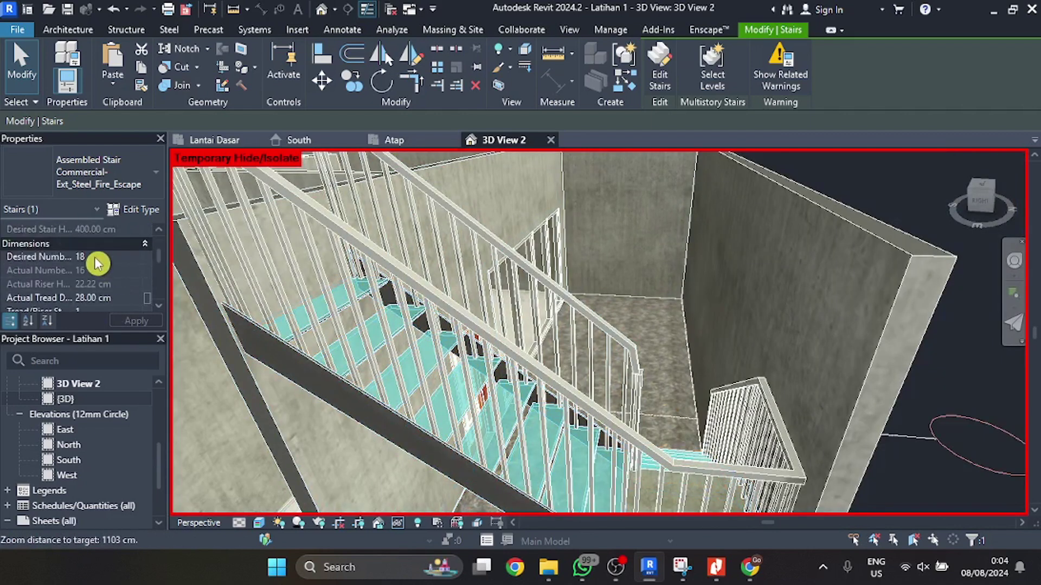
pyautogui.click(95, 258)
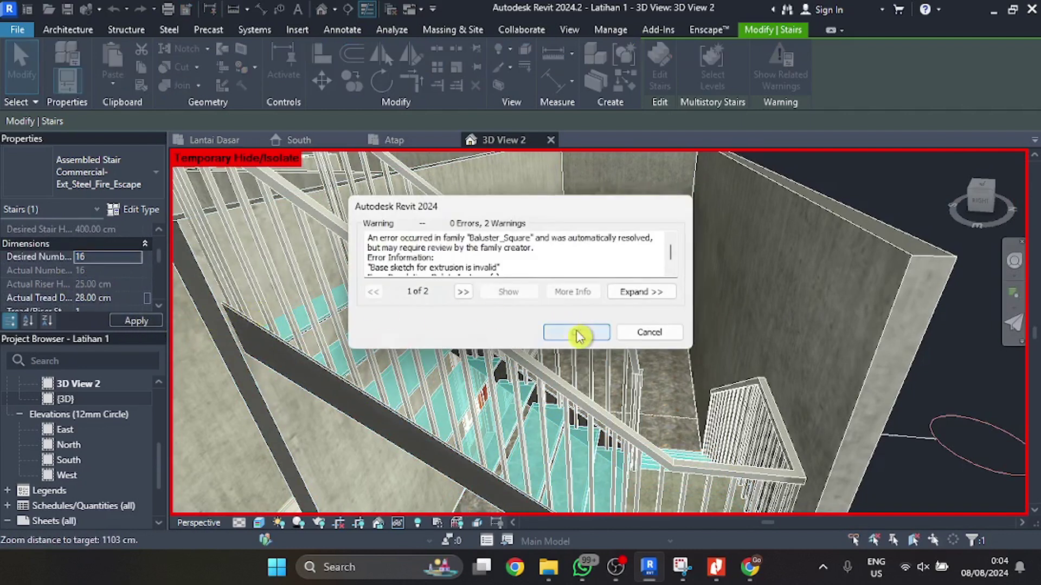
pyautogui.click(576, 332)
pyautogui.scroll(-4, 537, 325)
pyautogui.keyDown('shift'); pyautogui.moveTo(534, 321); pyautogui.dragTo(515, 297, button='middle'); pyautogui.keyUp('shift')
pyautogui.scroll(8, 525, 260)
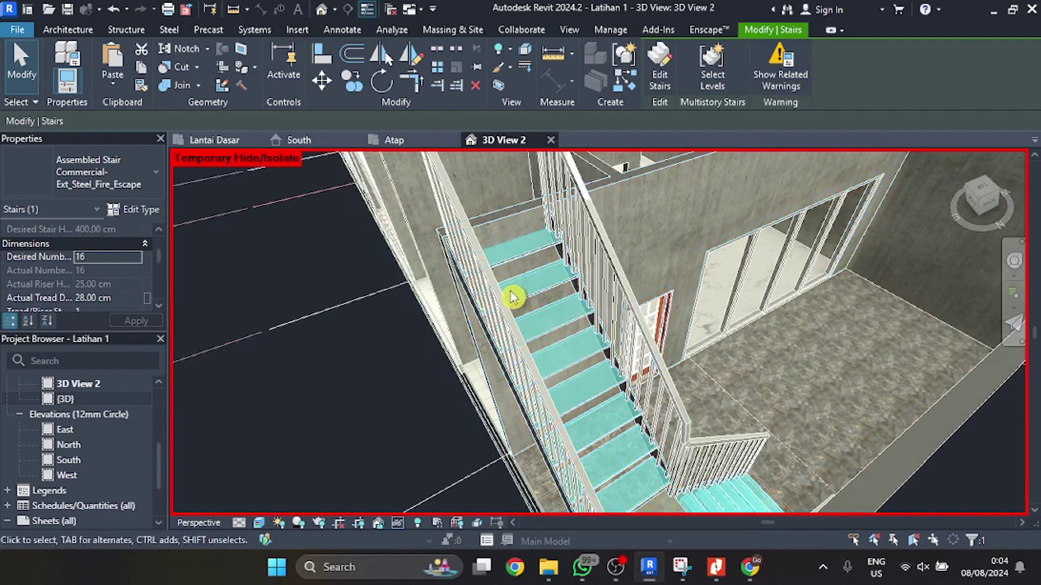
# - Set the backyard stair's desired number of risers to 15
pyautogui.press('Escape')
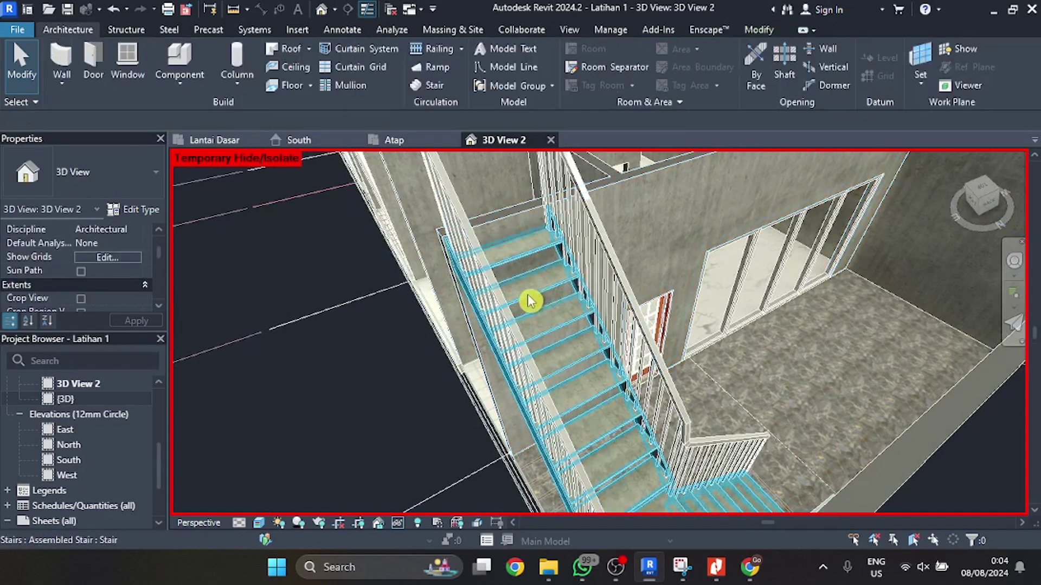
pyautogui.click(553, 290)
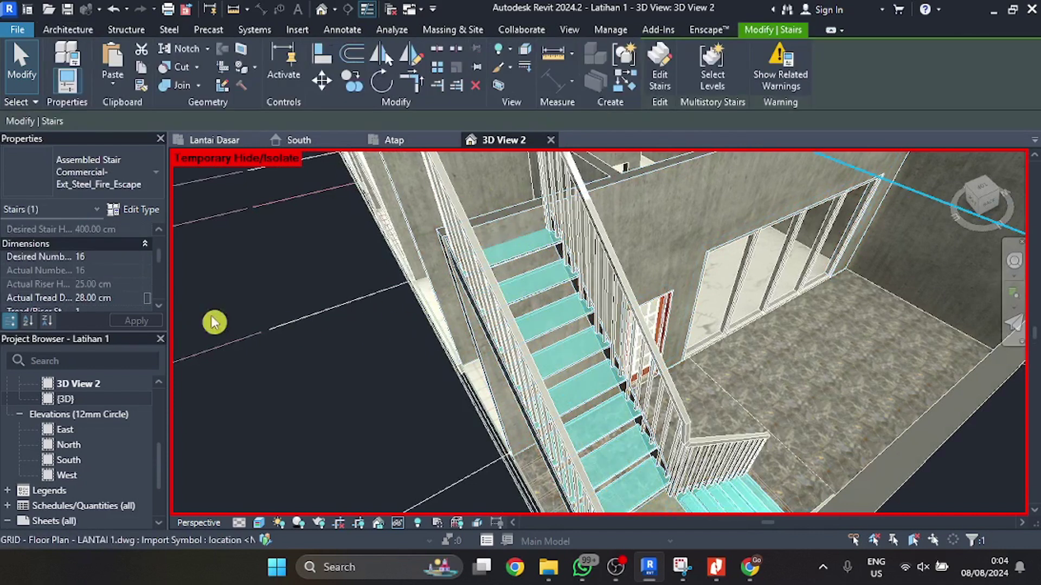
pyautogui.click(135, 260)
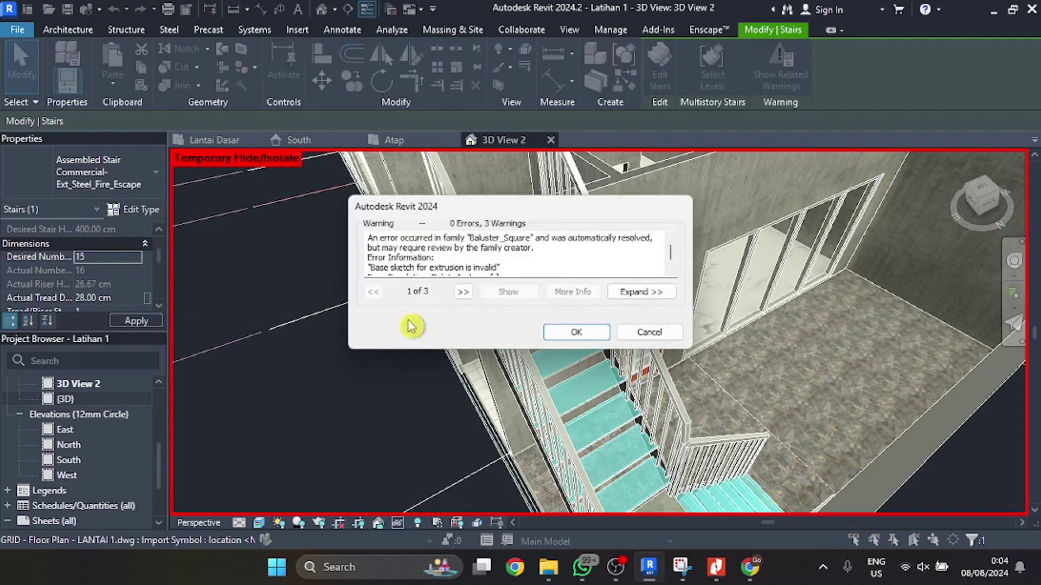
pyautogui.click(560, 336)
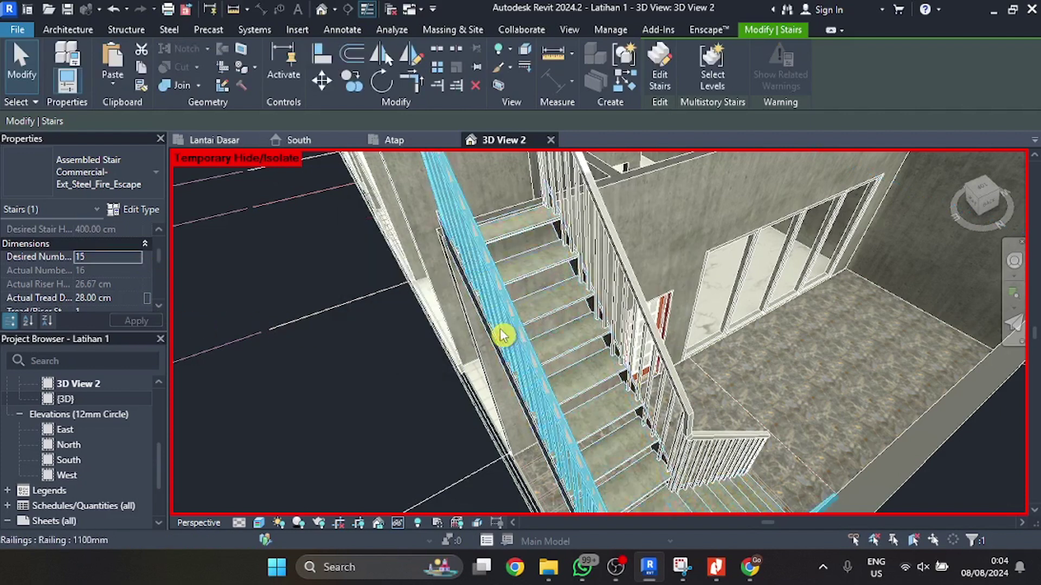
# - Inspect the backyard stair's upper end against the surrounding walls and review the warnings related to the stair
pyautogui.keyDown('shift'); pyautogui.moveTo(501, 335); pyautogui.dragTo(858, 200, button='middle'); pyautogui.keyUp('shift')
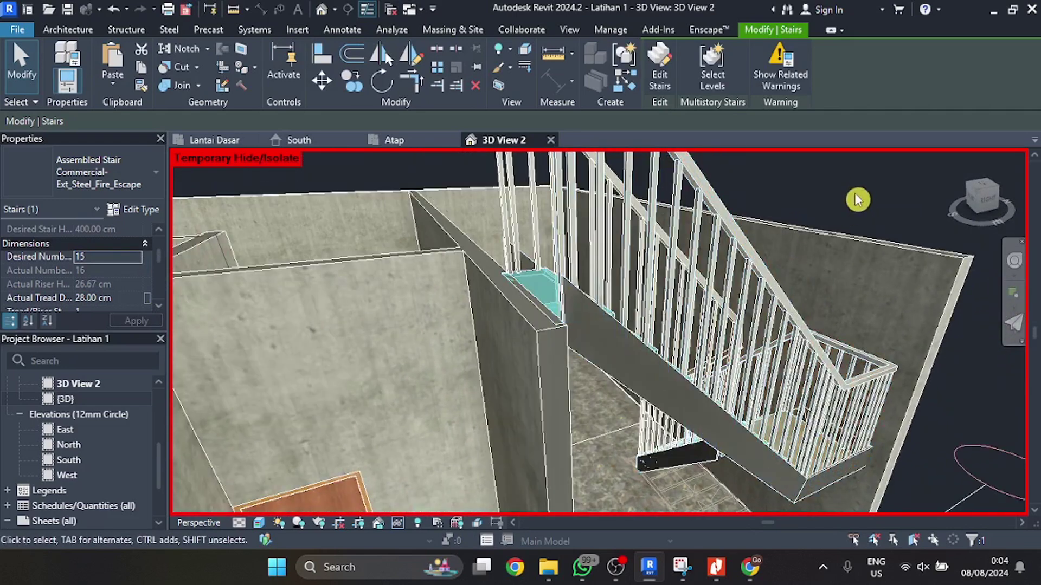
pyautogui.click(858, 199)
pyautogui.scroll(5, 585, 309)
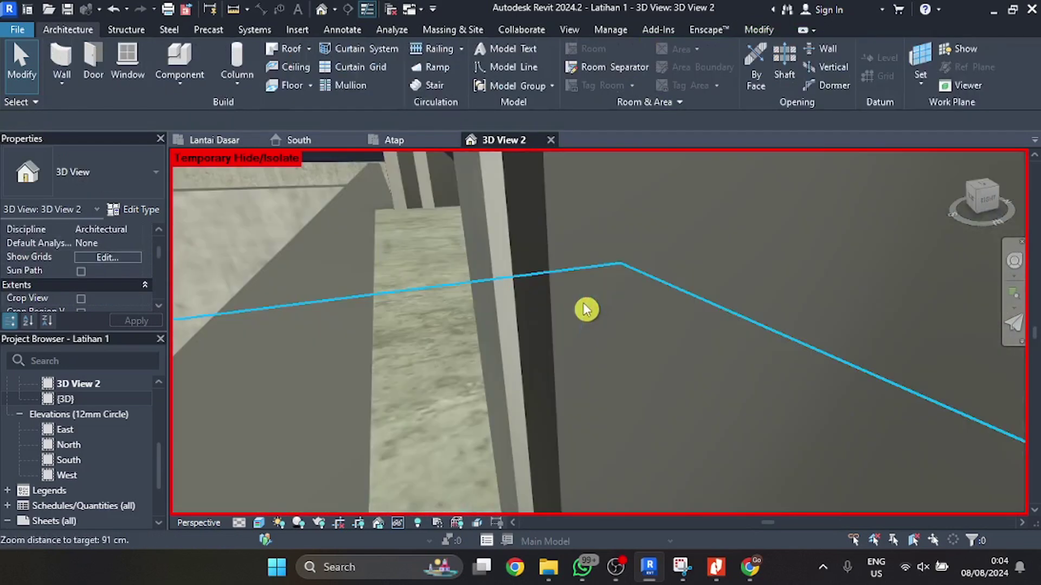
pyautogui.scroll(-5, 586, 310)
pyautogui.keyDown('shift'); pyautogui.moveTo(569, 296); pyautogui.dragTo(631, 278, button='middle'); pyautogui.keyUp('shift')
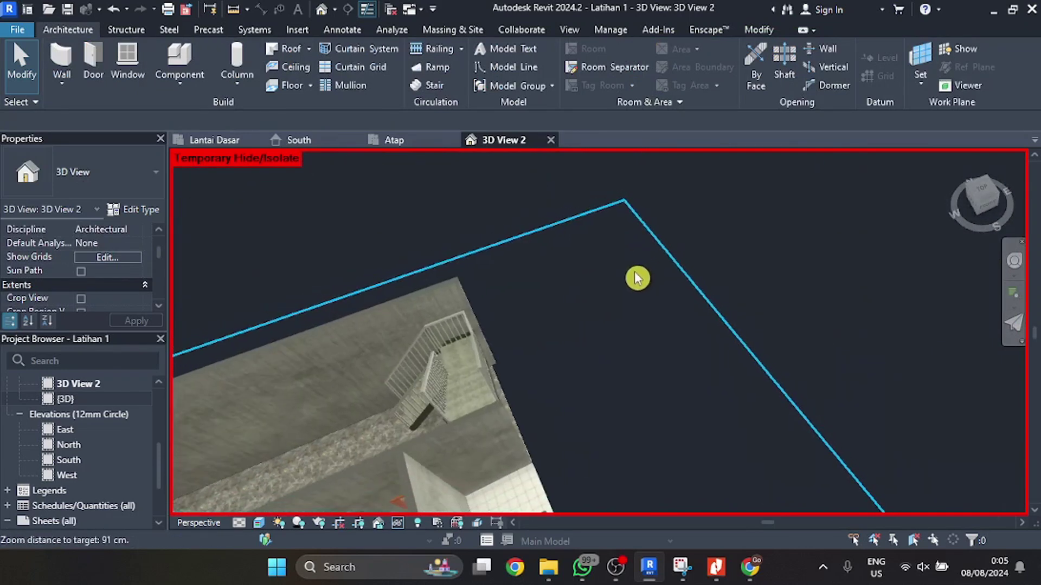
pyautogui.click(473, 385)
pyautogui.click(775, 62)
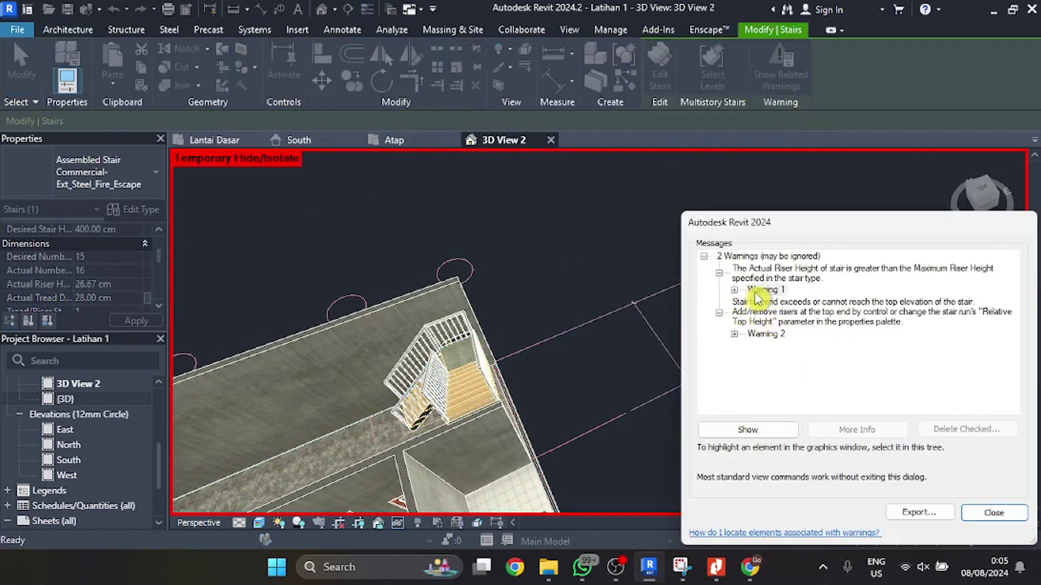
pyautogui.click(1002, 513)
# - Reset the temporary hide/isolate in 3D View 2 to restore the hidden walls
pyautogui.click(616, 395)
pyautogui.scroll(3, 758, 244)
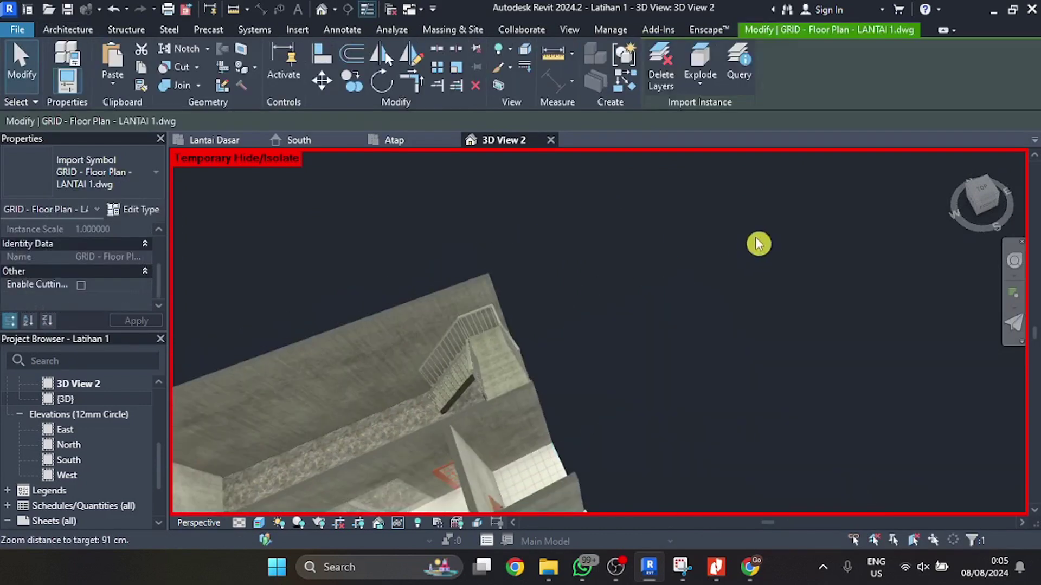
pyautogui.scroll(-6, 780, 249)
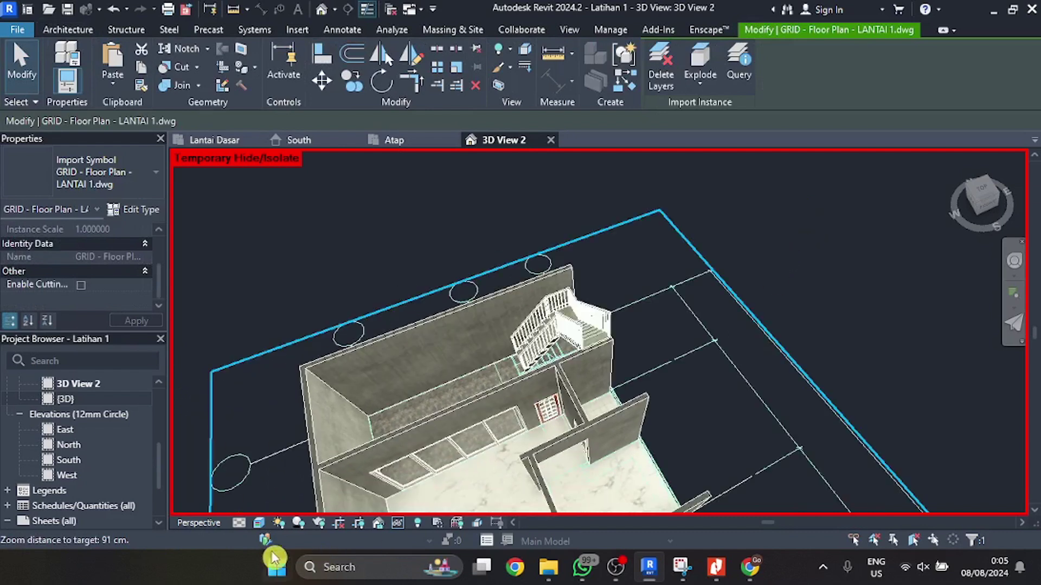
pyautogui.click(398, 523)
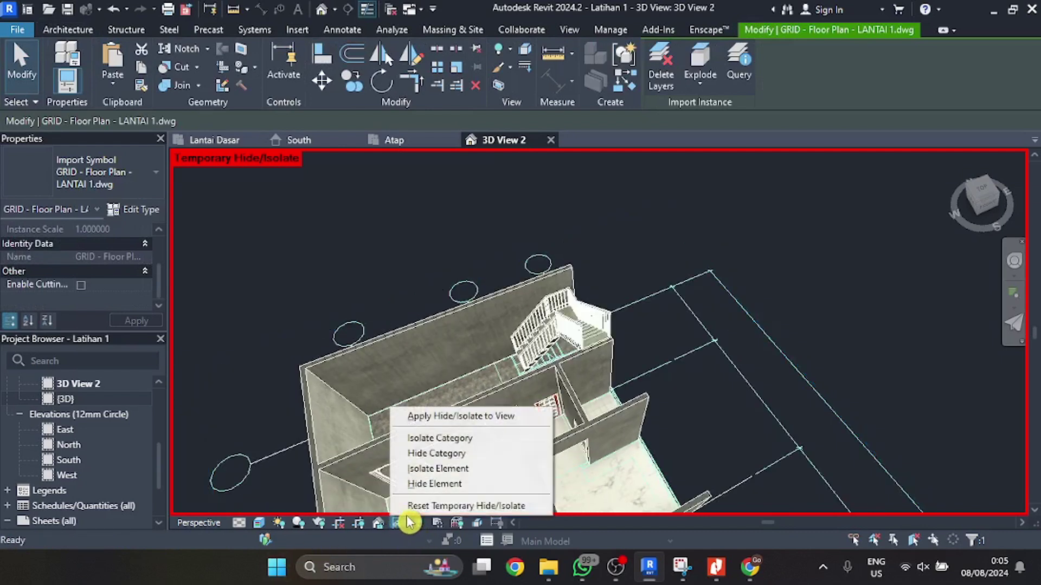
pyautogui.click(467, 507)
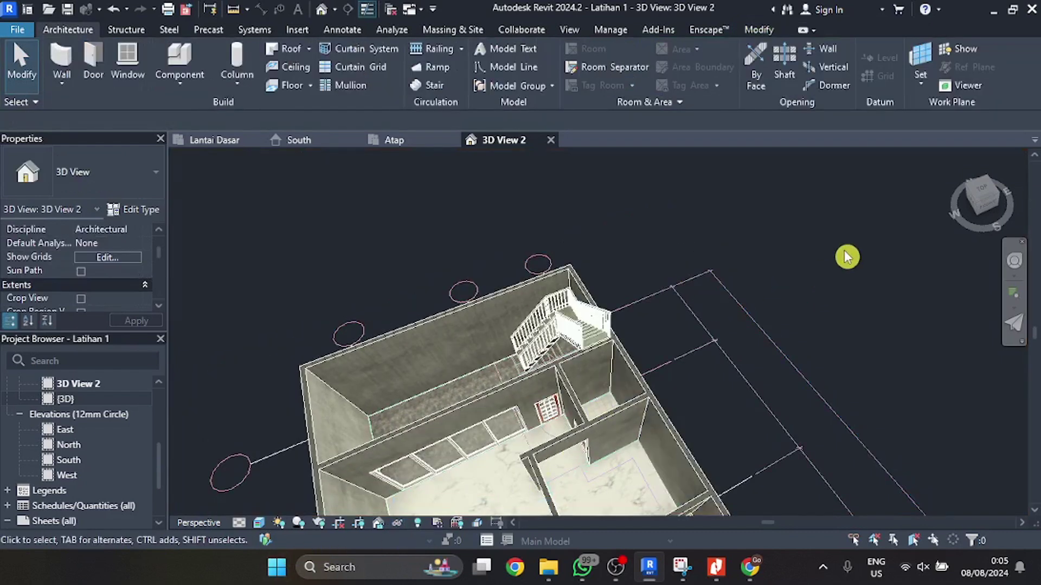
# - Examine the whole ground-floor model from several sides, from the backyard stair round to the front facade, door and window
pyautogui.scroll(3, 629, 405)
pyautogui.keyDown('shift'); pyautogui.moveTo(632, 406); pyautogui.dragTo(701, 291, button='middle'); pyautogui.keyUp('shift')
pyautogui.scroll(3, 689, 338)
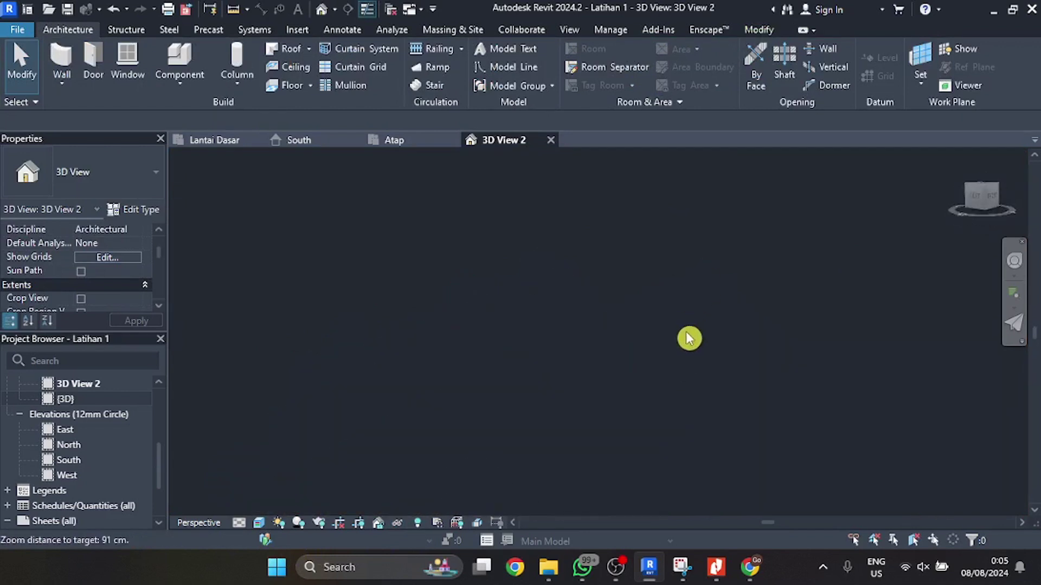
pyautogui.scroll(-5, 597, 429)
pyautogui.keyDown('shift'); pyautogui.moveTo(595, 470); pyautogui.dragTo(668, 353, button='middle'); pyautogui.keyUp('shift')
pyautogui.scroll(-5, 650, 384)
pyautogui.keyDown('shift'); pyautogui.moveTo(632, 418); pyautogui.dragTo(635, 307, button='middle'); pyautogui.keyUp('shift')
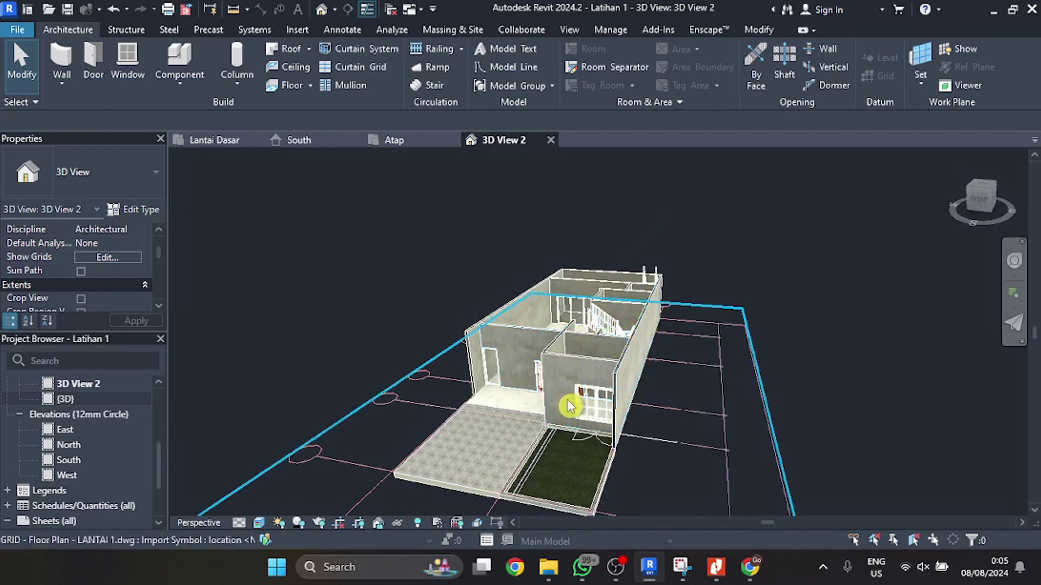
pyautogui.scroll(3, 569, 396)
pyautogui.scroll(5, 569, 387)
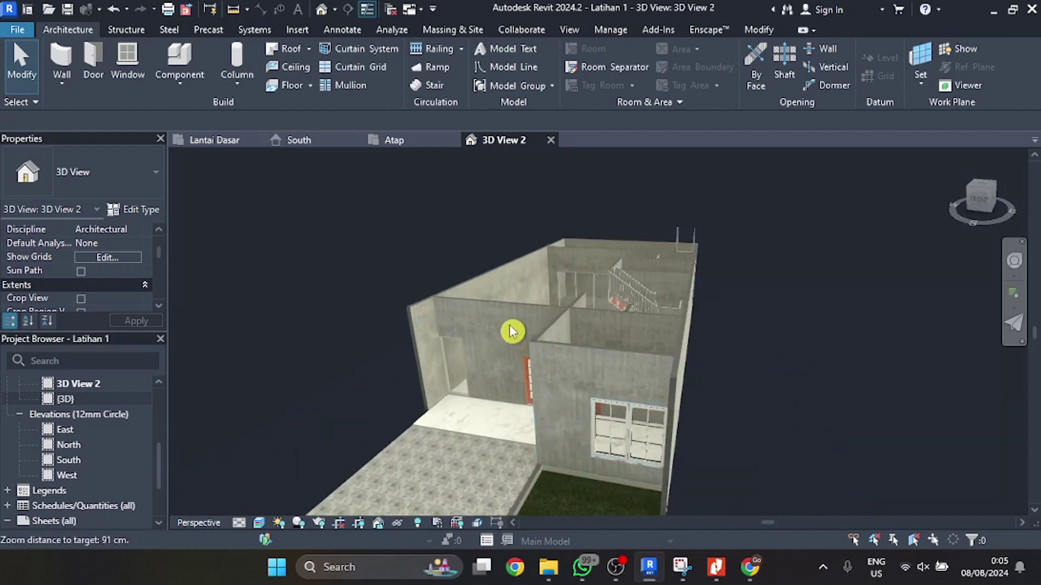
pyautogui.scroll(-2, 505, 339)
pyautogui.keyDown('shift'); pyautogui.moveTo(507, 337); pyautogui.dragTo(448, 278, button='middle'); pyautogui.keyUp('shift')
pyautogui.scroll(-3, 553, 332)
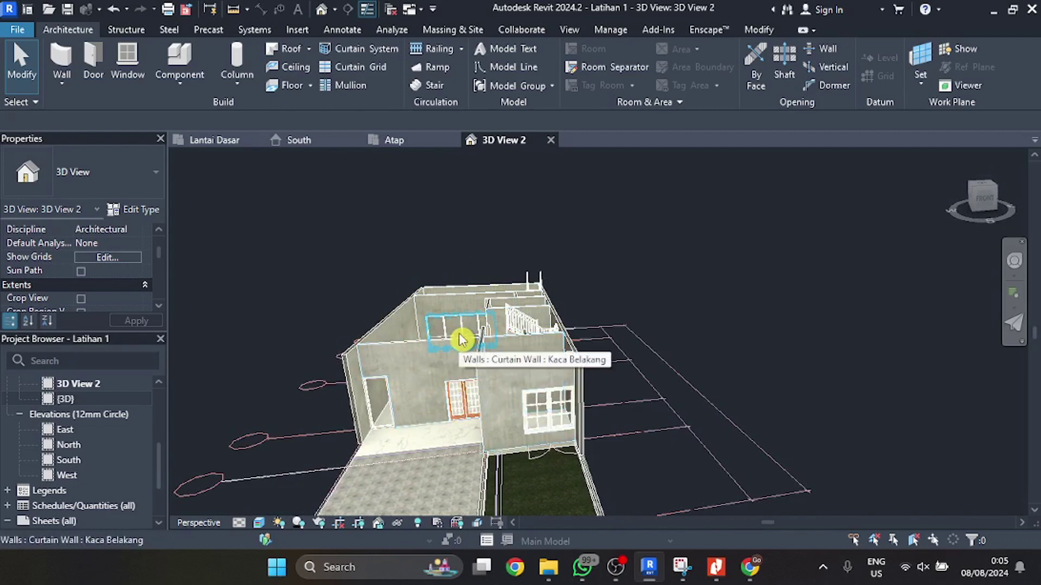
pyautogui.scroll(8, 407, 369)
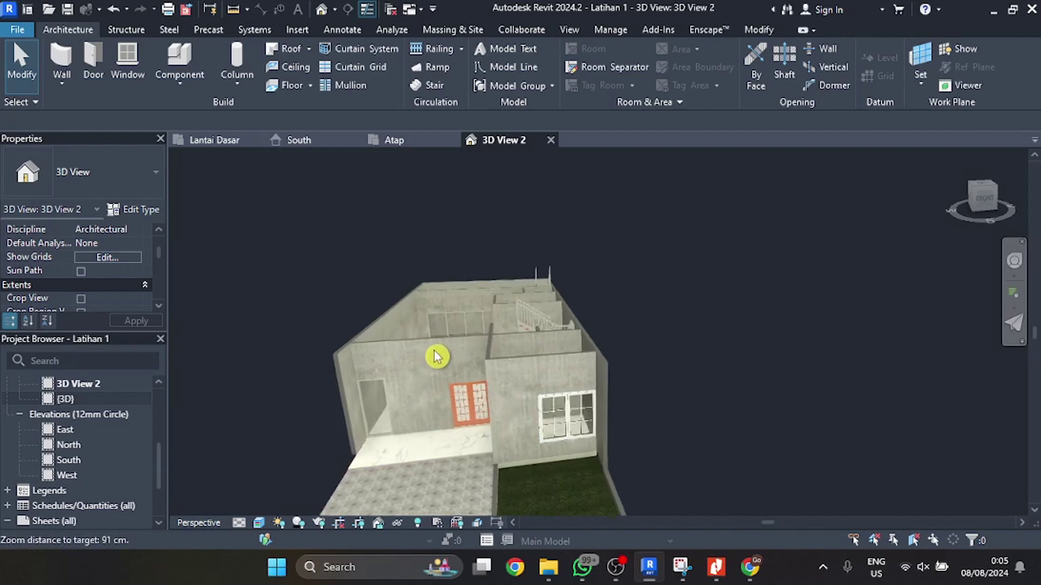
pyautogui.keyDown('shift'); pyautogui.moveTo(502, 350); pyautogui.dragTo(560, 324, button='middle'); pyautogui.keyUp('shift')
pyautogui.scroll(-3, 559, 327)
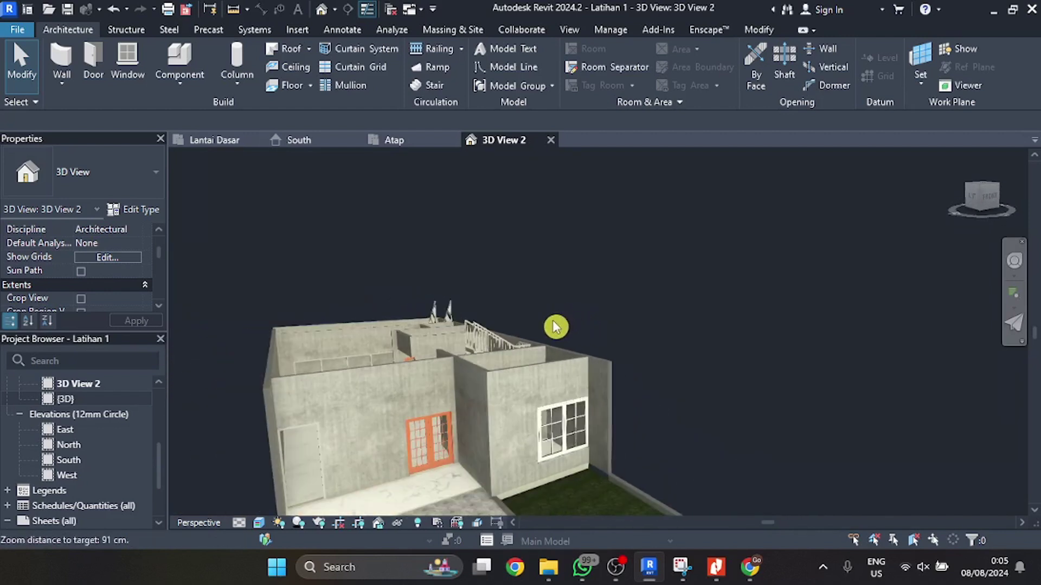